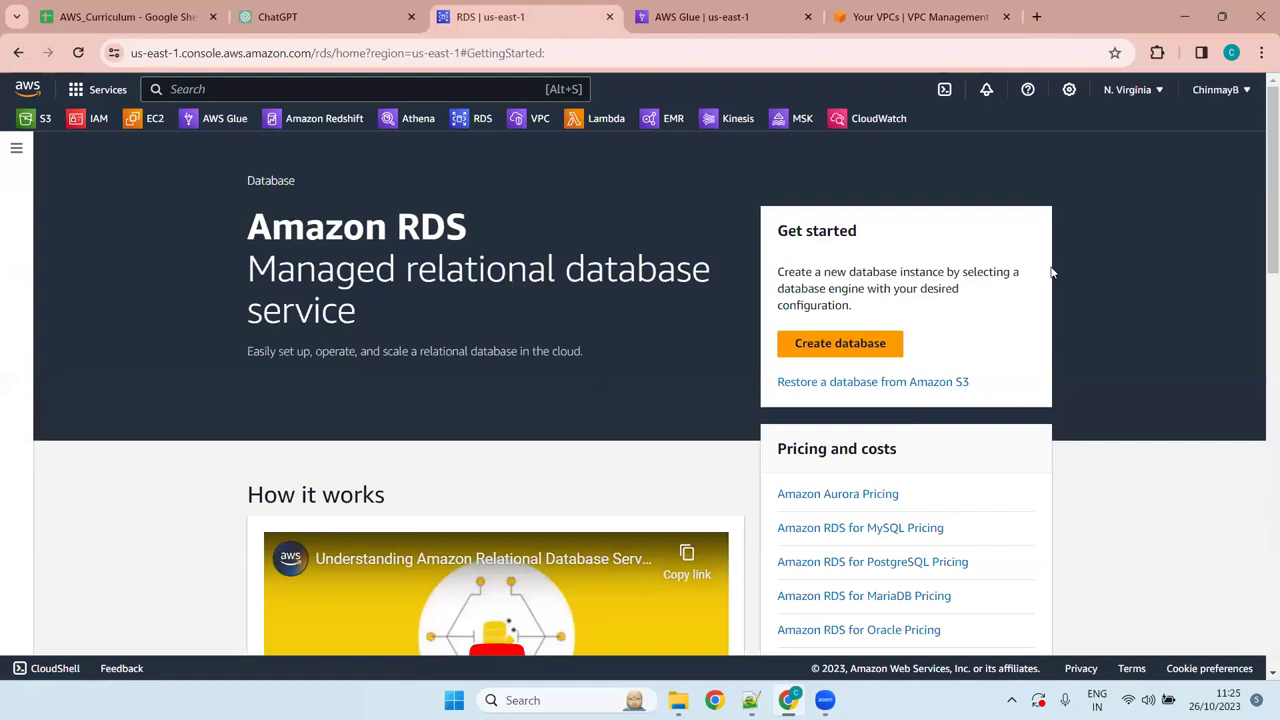
Open the empty us-east-1 Databases list from the RDS sidebar and begin creating a database
click(17, 149)
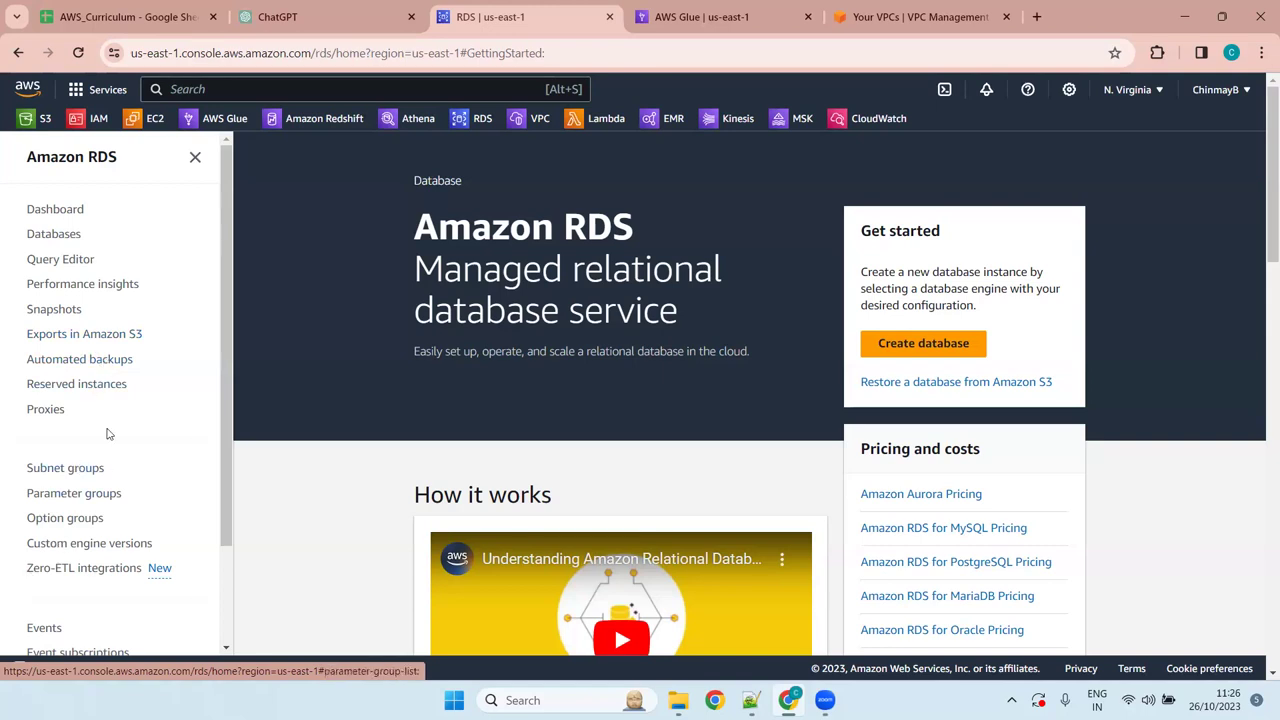
scroll(96, 399, down, 2)
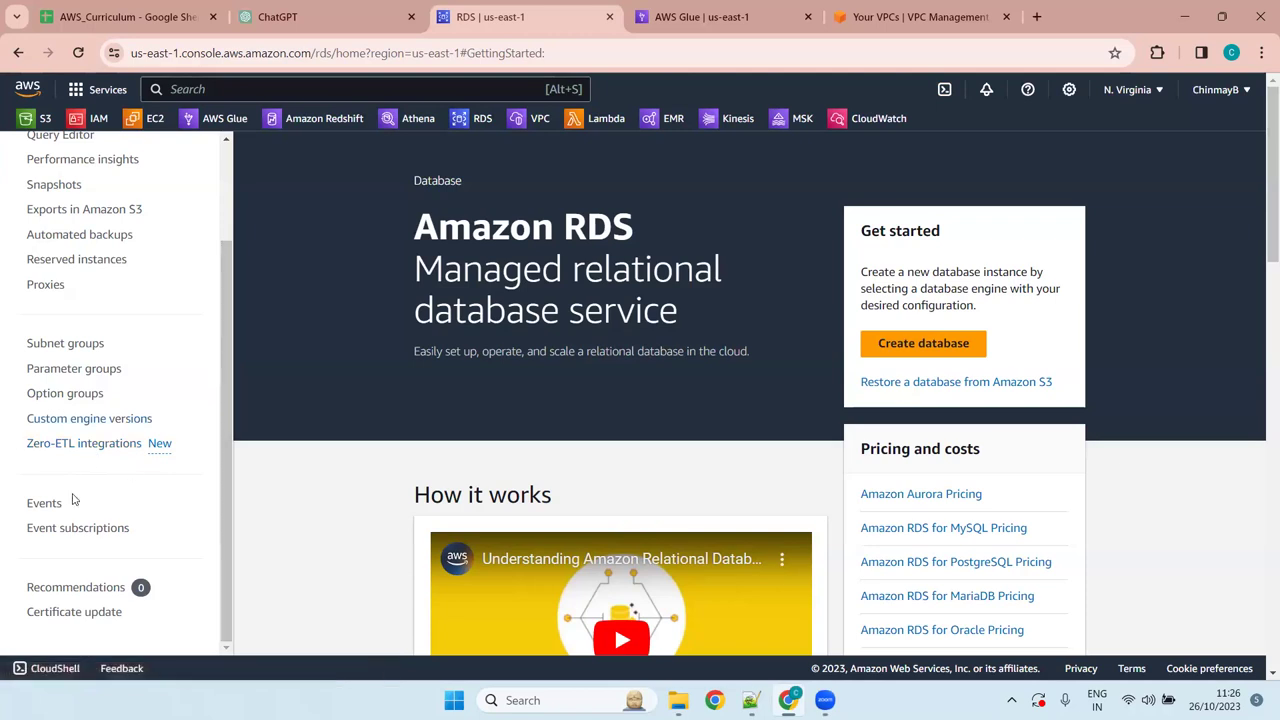
scroll(140, 437, down, 3)
scroll(140, 437, down, 5)
scroll(451, 451, up, 8)
scroll(44, 171, up, 3)
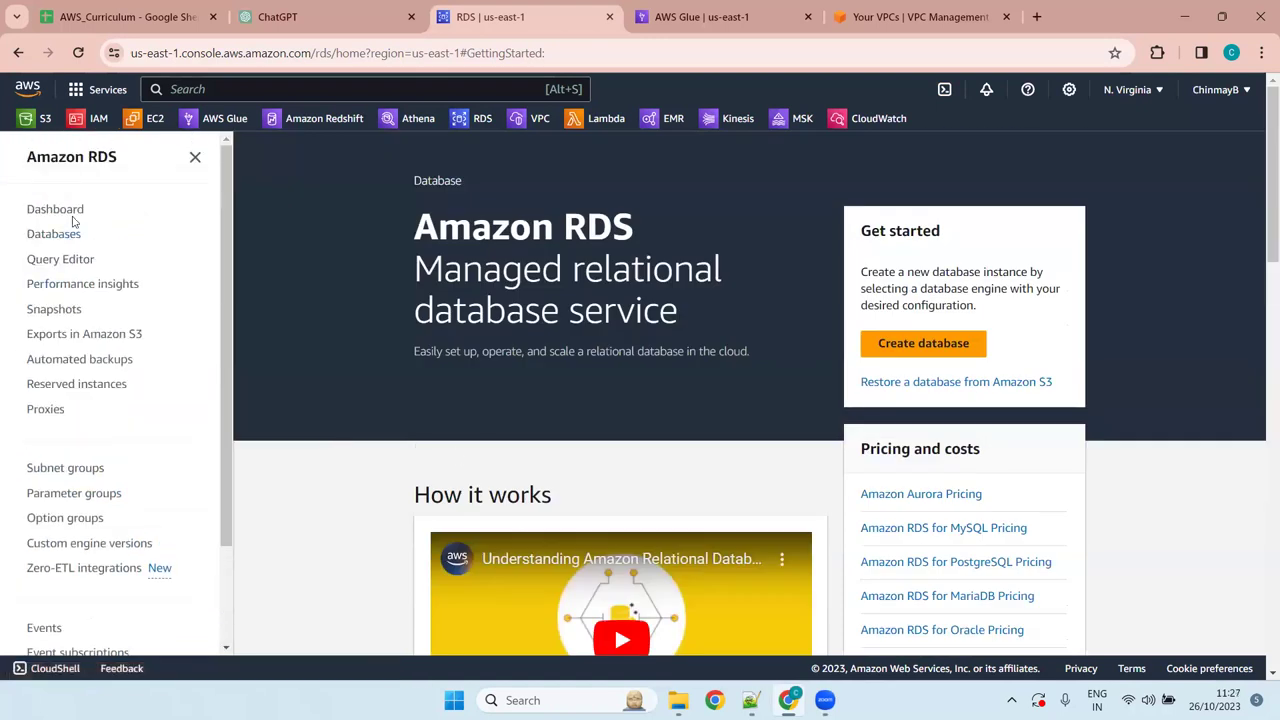
click(54, 234)
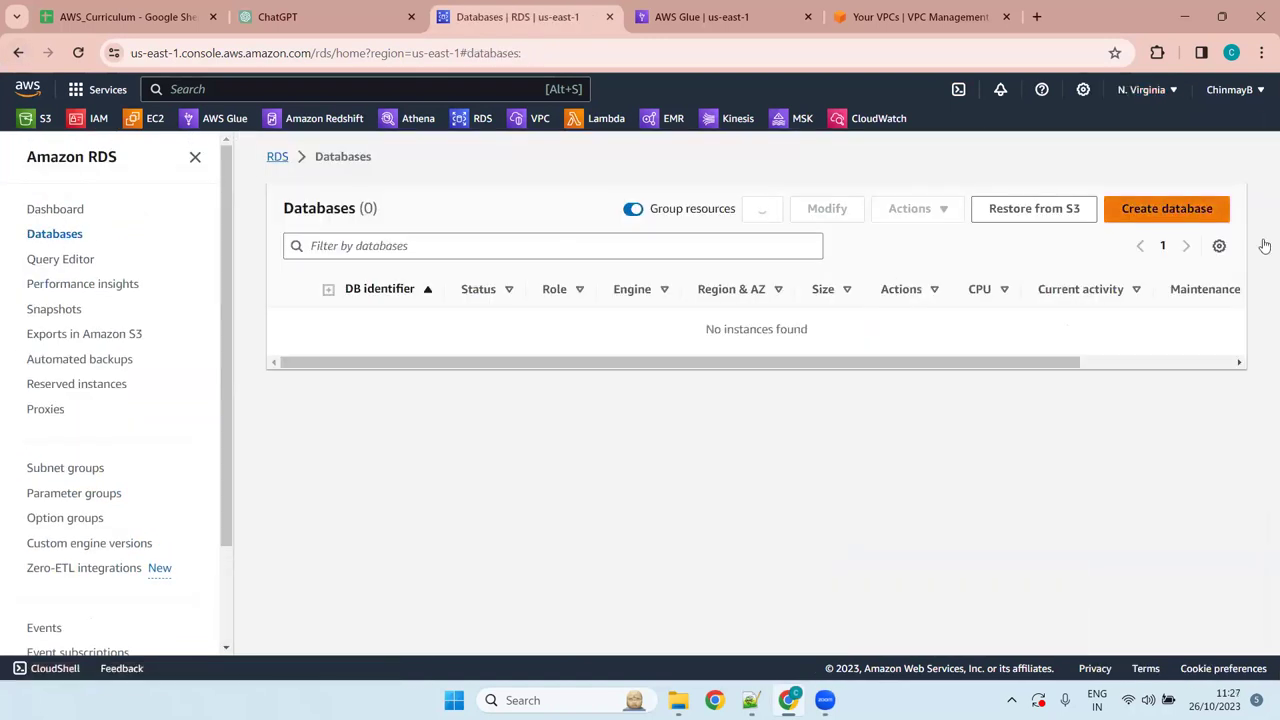
click(1167, 209)
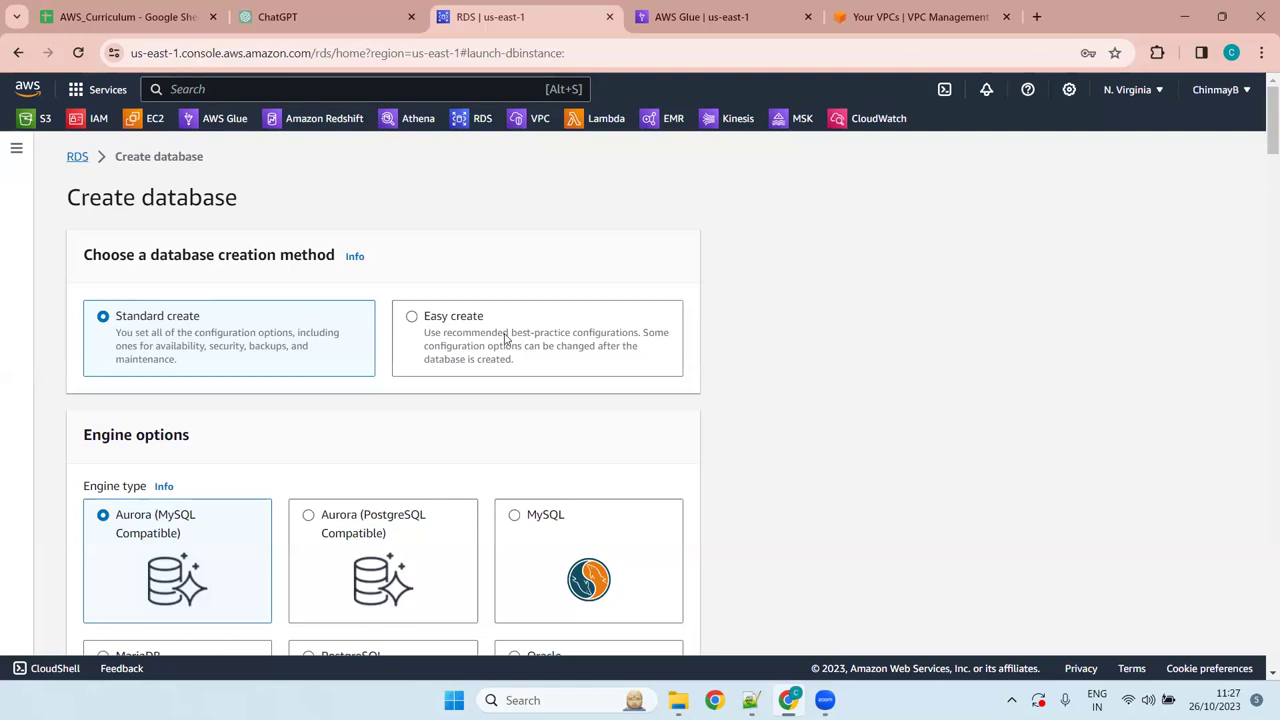
Try Easy create, then settle on Standard create to configure every option manually
click(506, 340)
mouse_move(1260, 181)
mouse_down()
mouse_move(1262, 597)
mouse_move(1261, 165)
mouse_up()
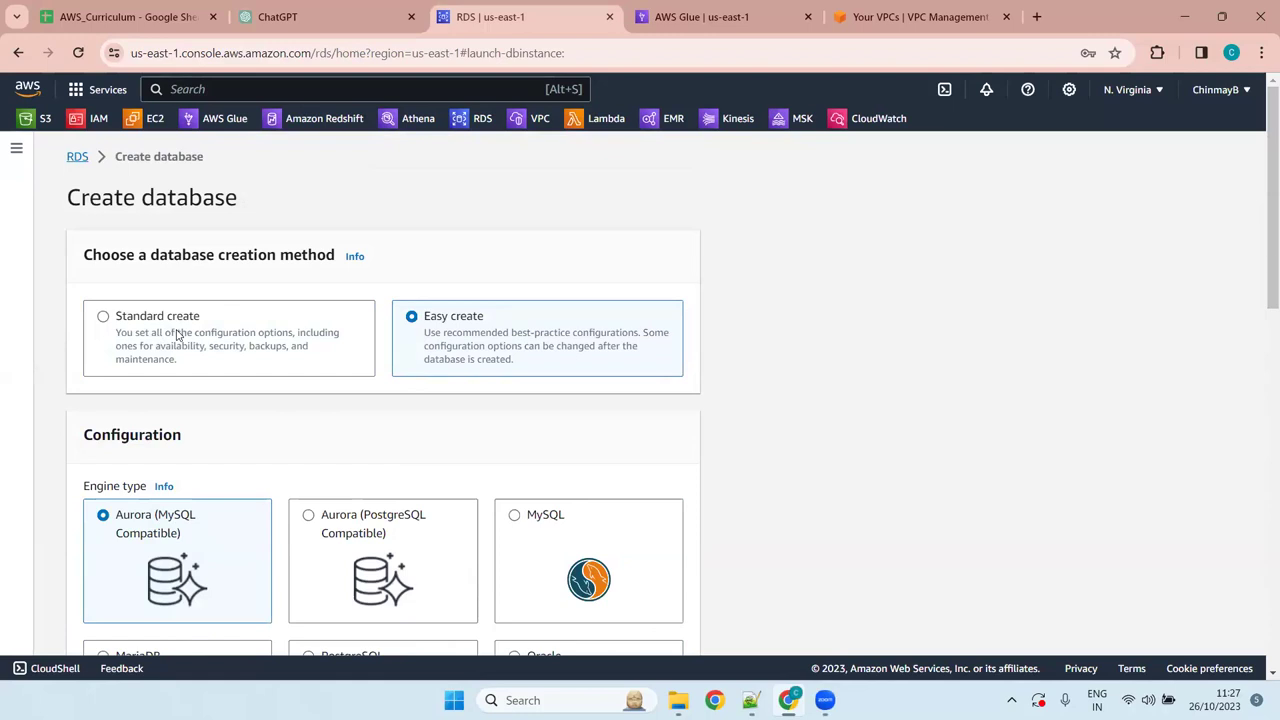
click(178, 335)
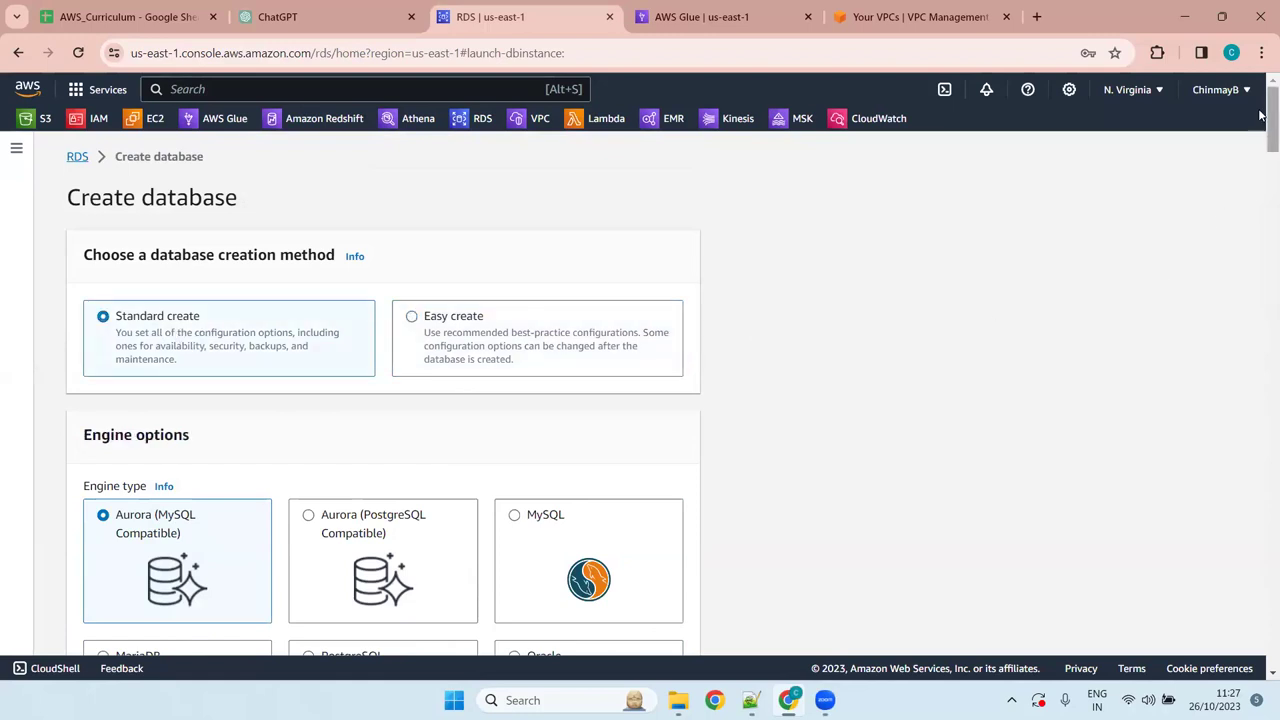
drag(1261, 113, 1260, 142)
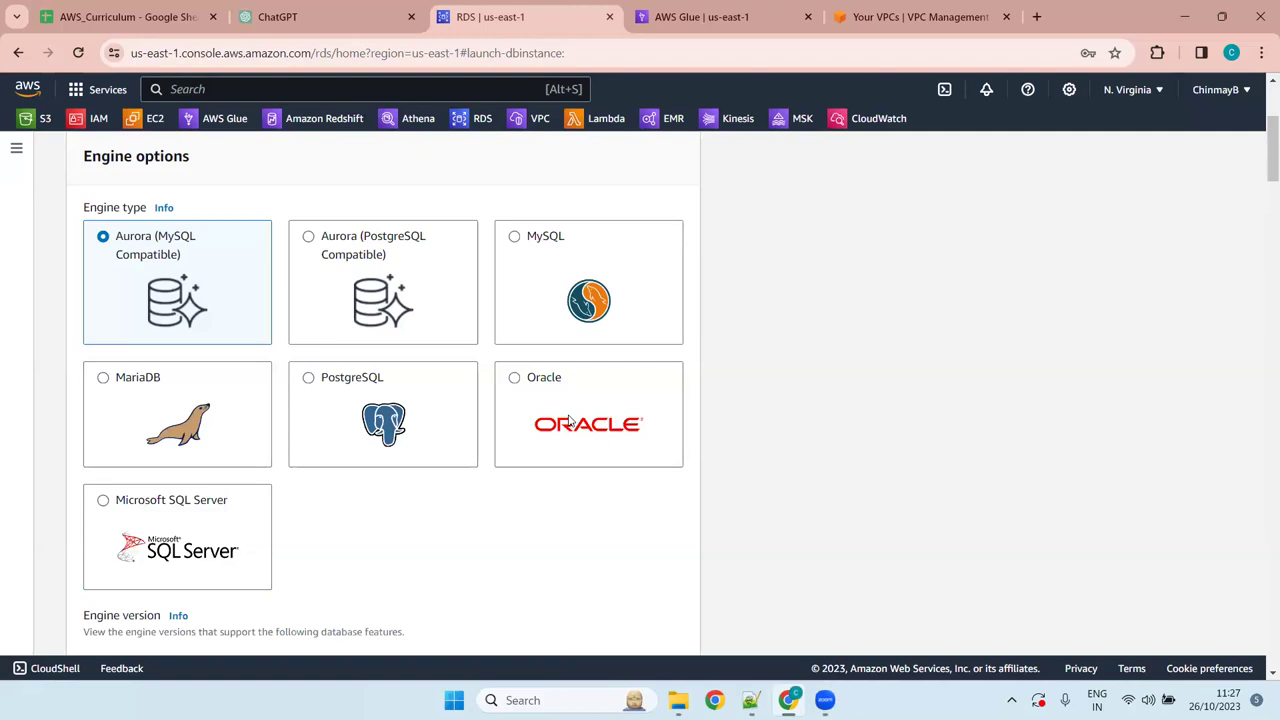
Compare the Oracle and MySQL engines, dismissing each information panel
click(568, 422)
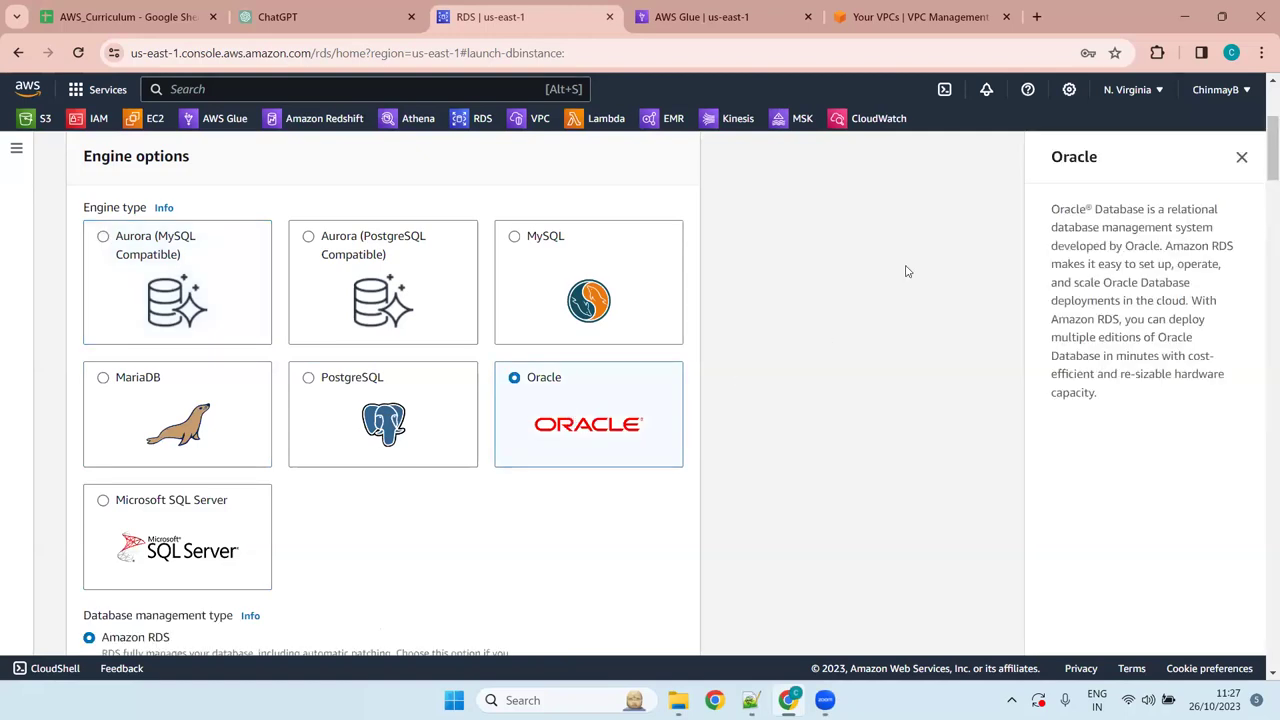
click(1241, 157)
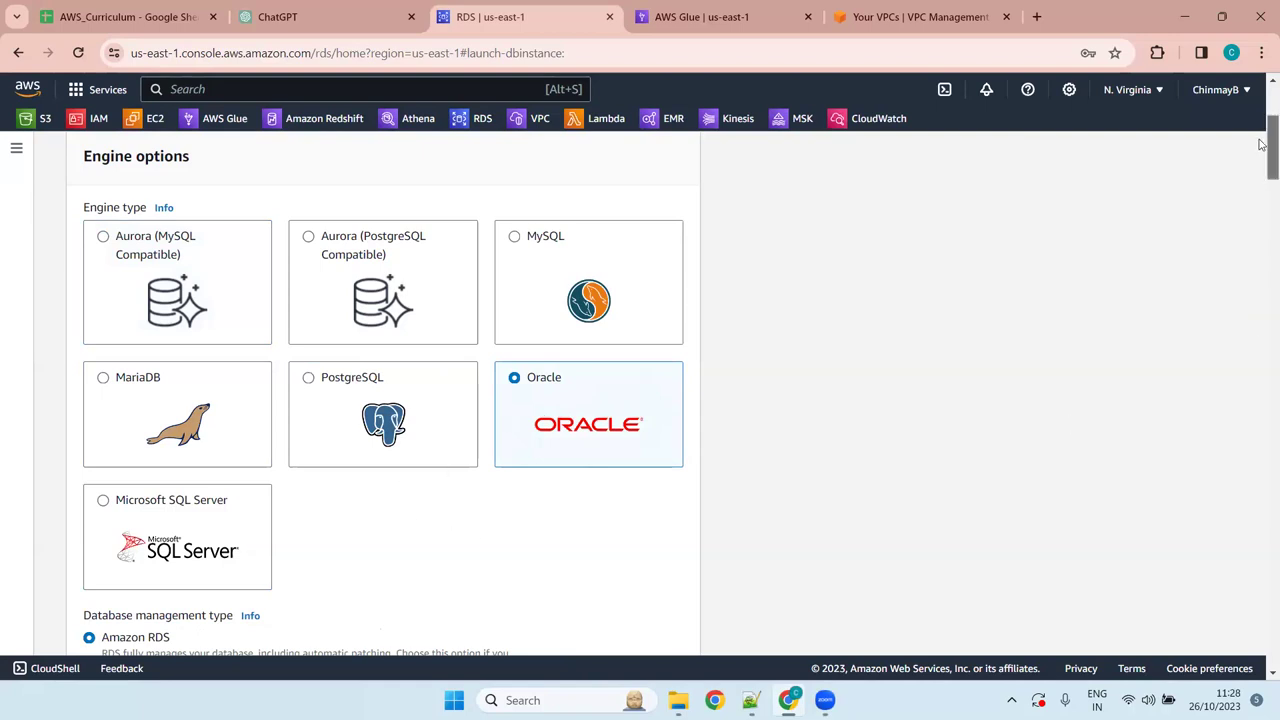
scroll(963, 160, down, 1)
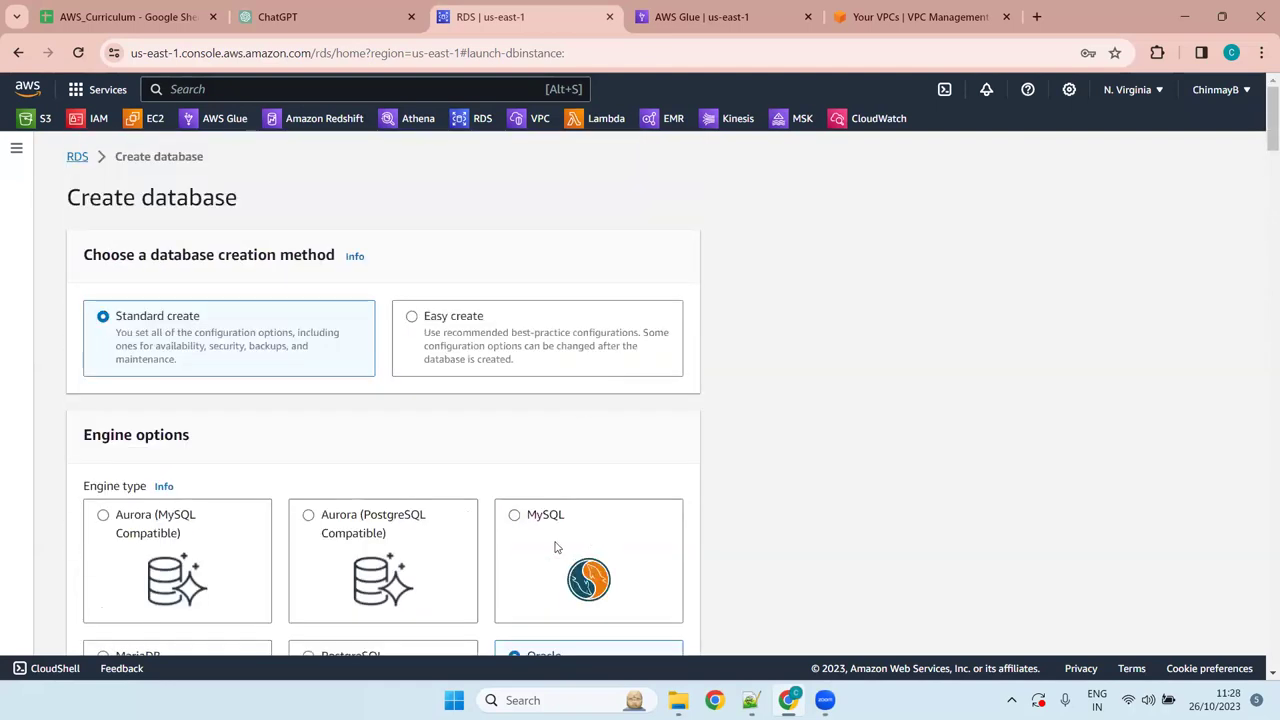
click(577, 533)
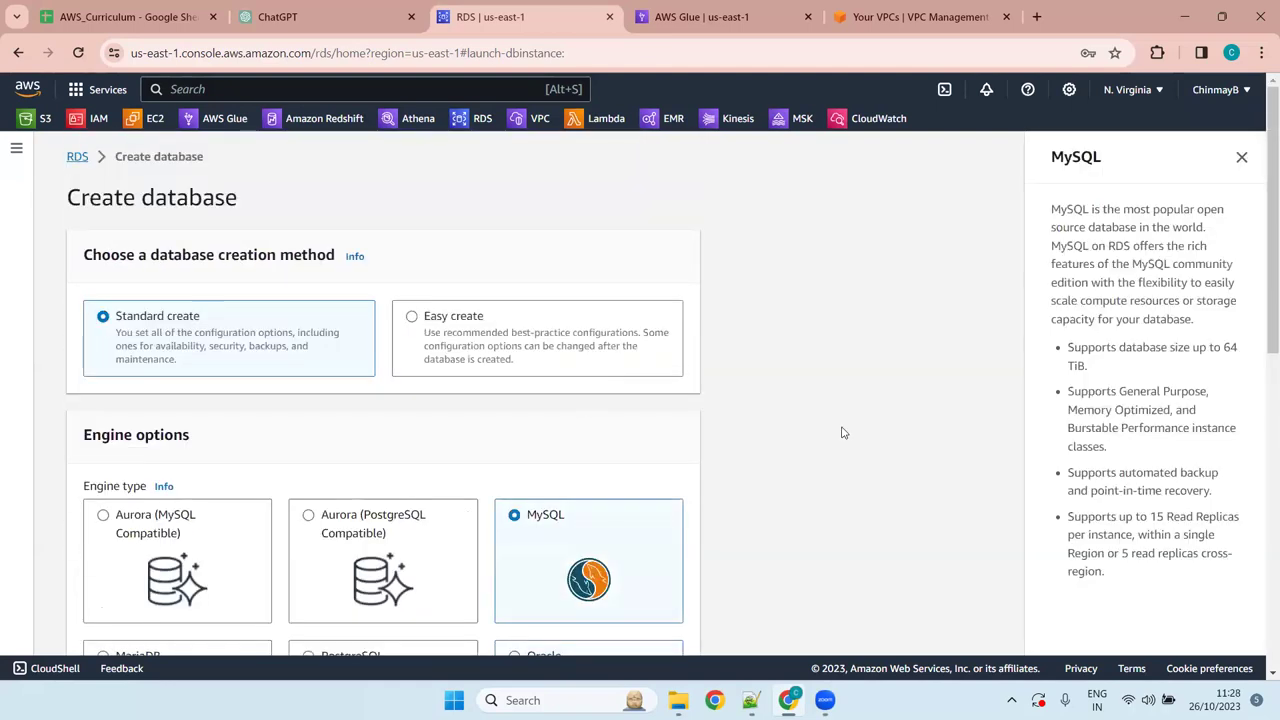
click(1241, 157)
Switch back to Oracle, keeping Enterprise Edition and bring-your-own-license
scroll(463, 433, down, 10)
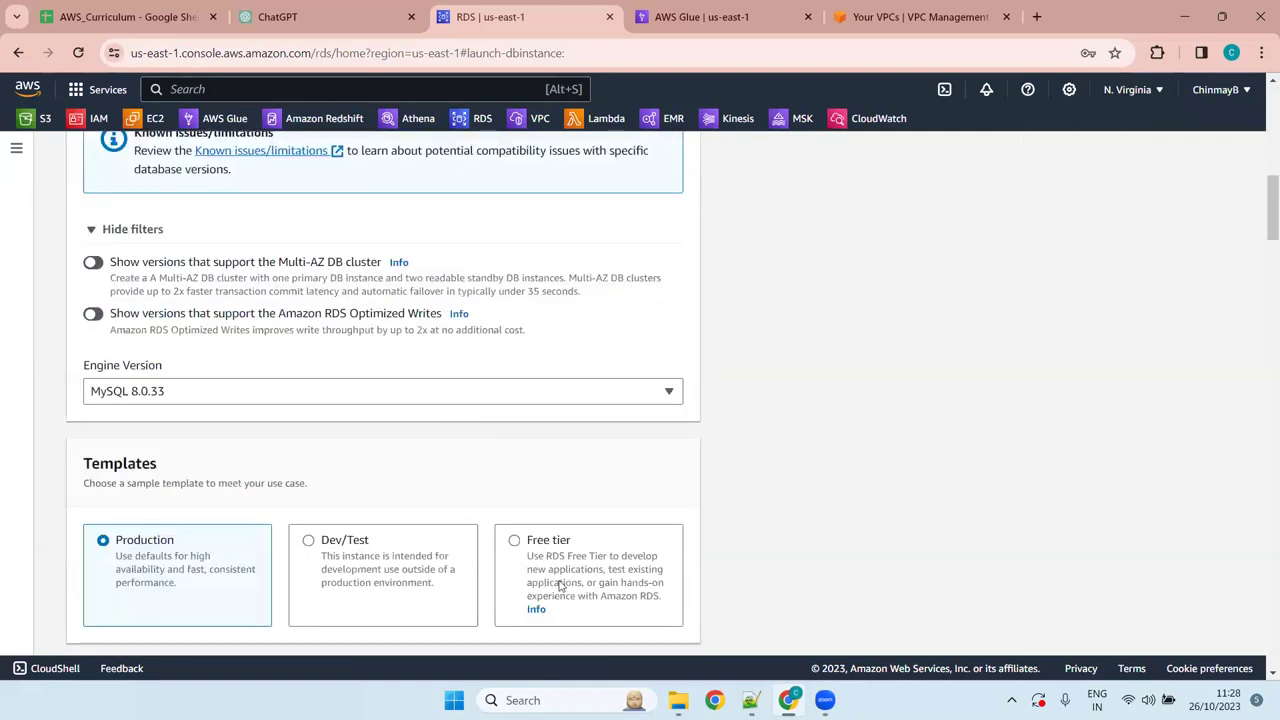
scroll(580, 472, up, 10)
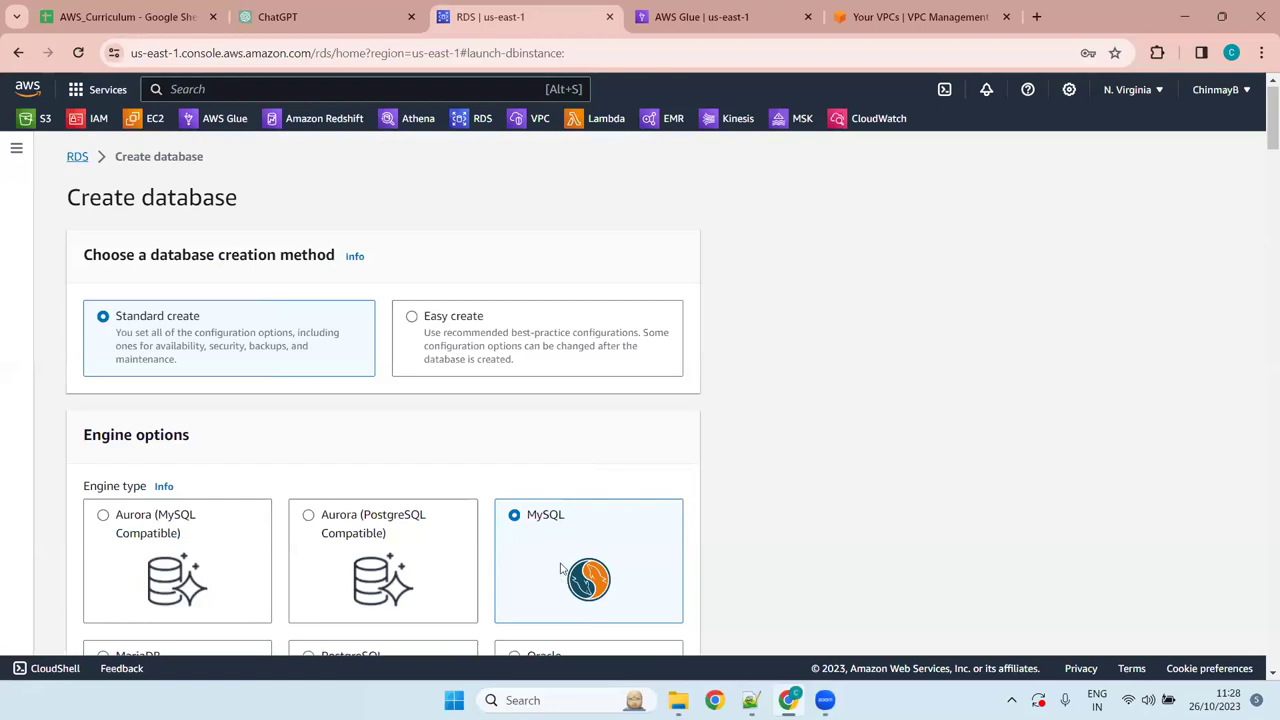
scroll(589, 463, down, 4)
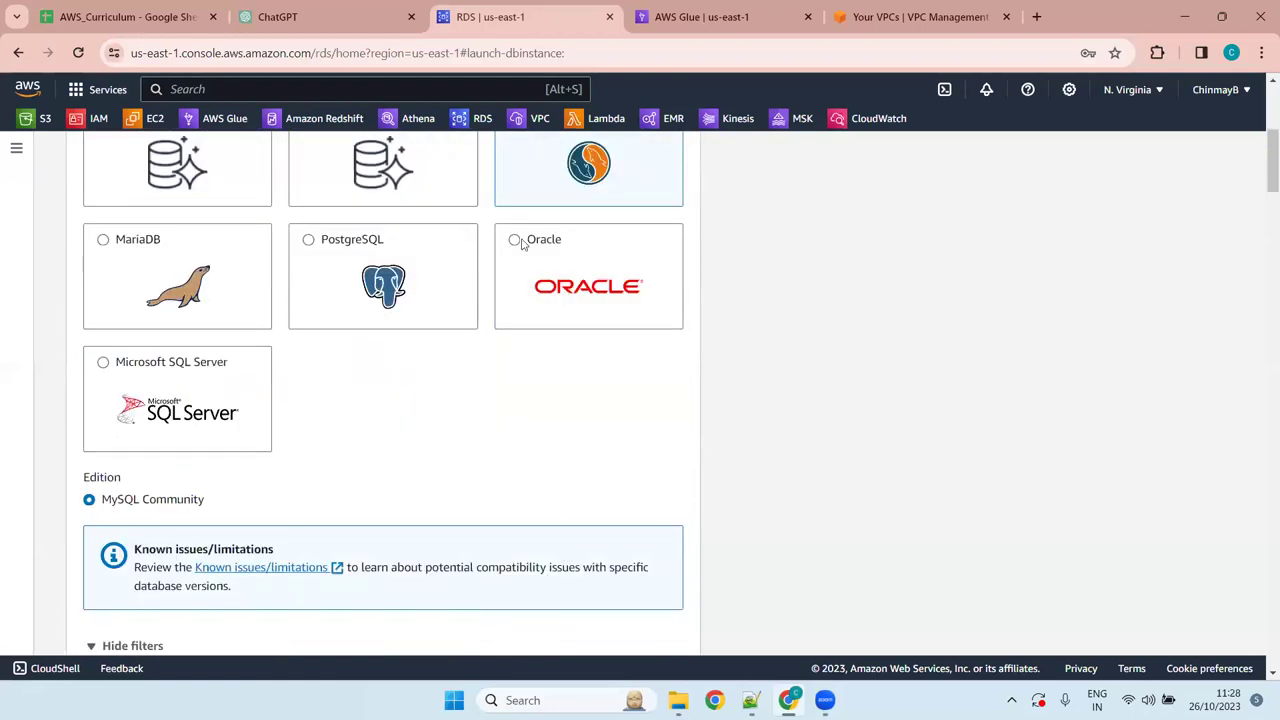
click(516, 240)
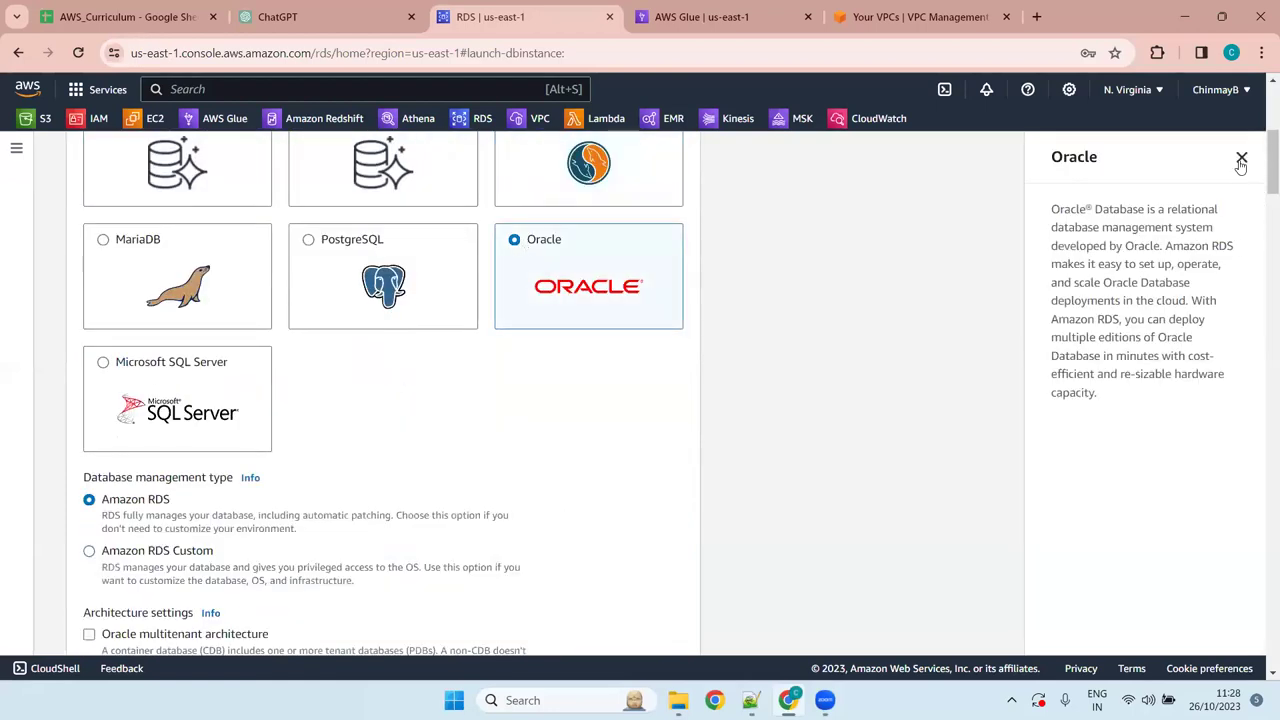
click(1241, 160)
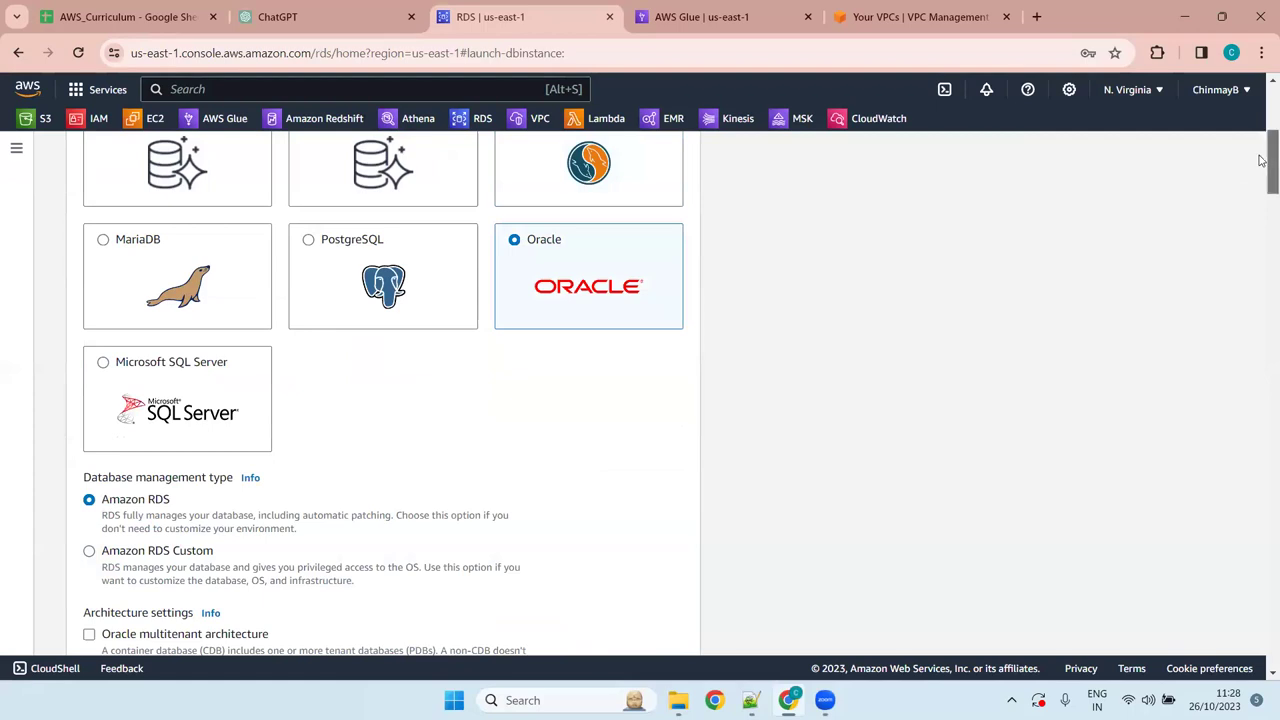
scroll(1261, 165, down, 1)
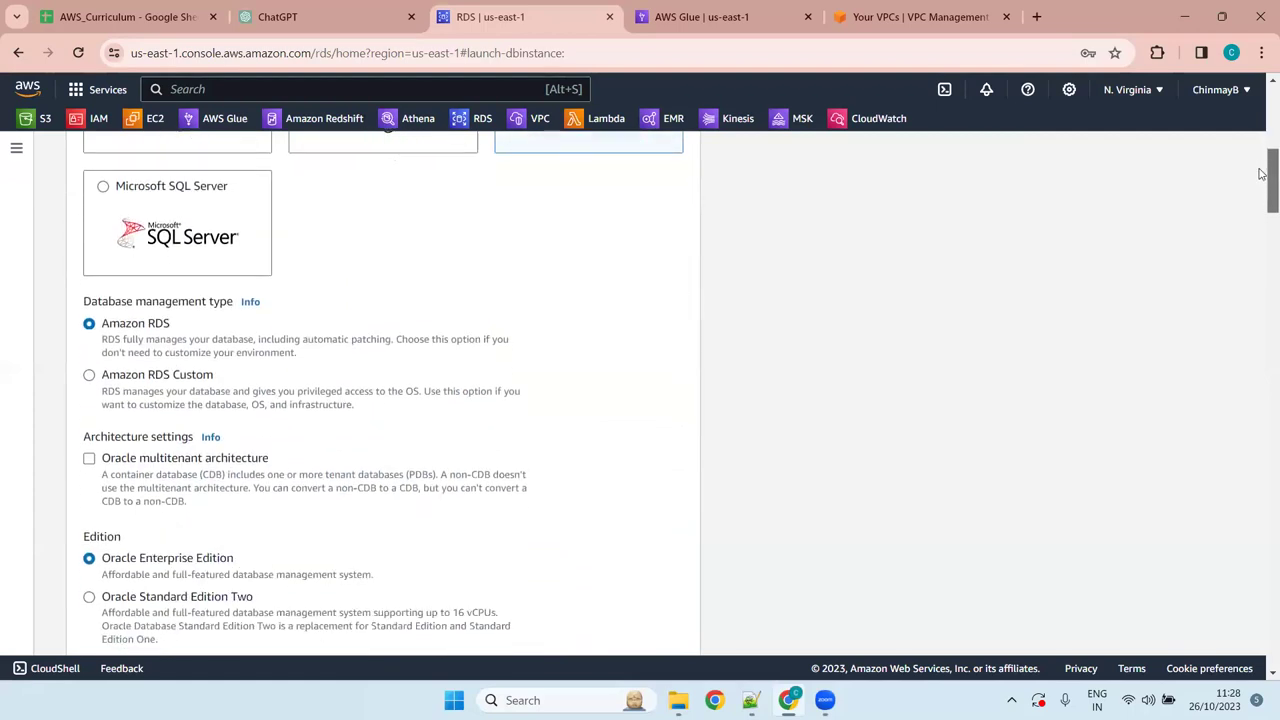
scroll(1261, 140, up, 4)
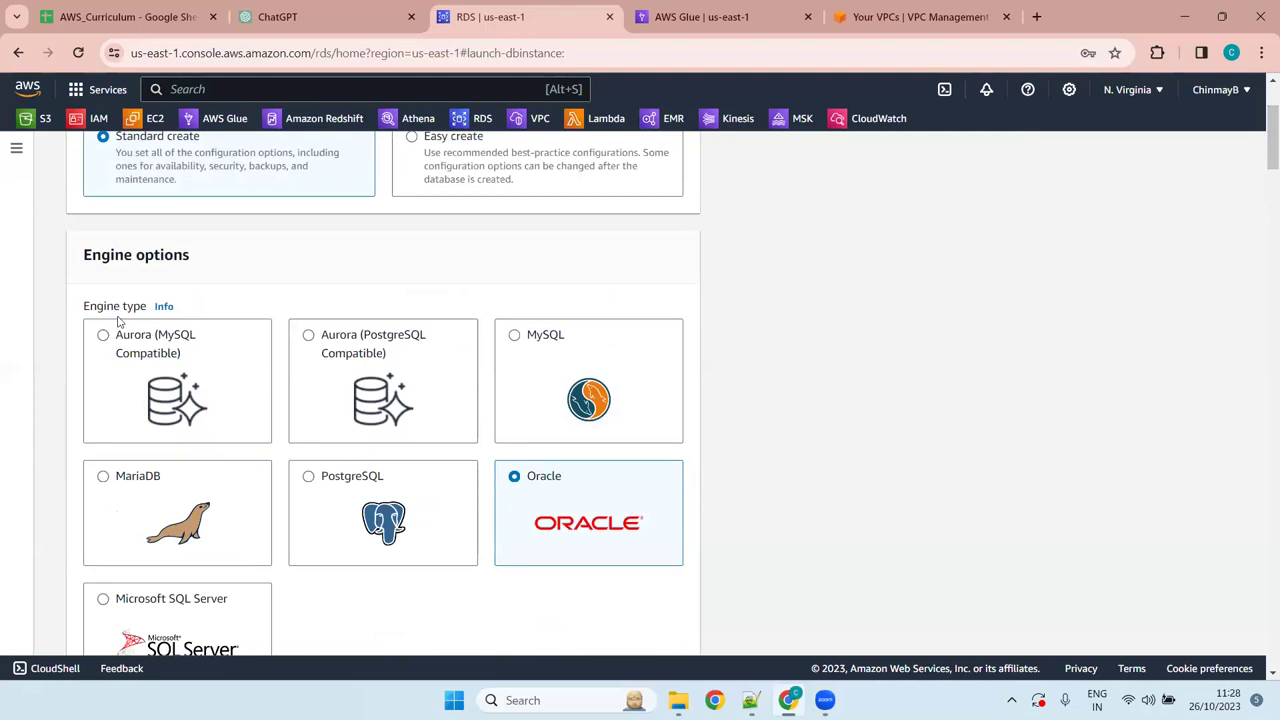
scroll(447, 394, down, 4)
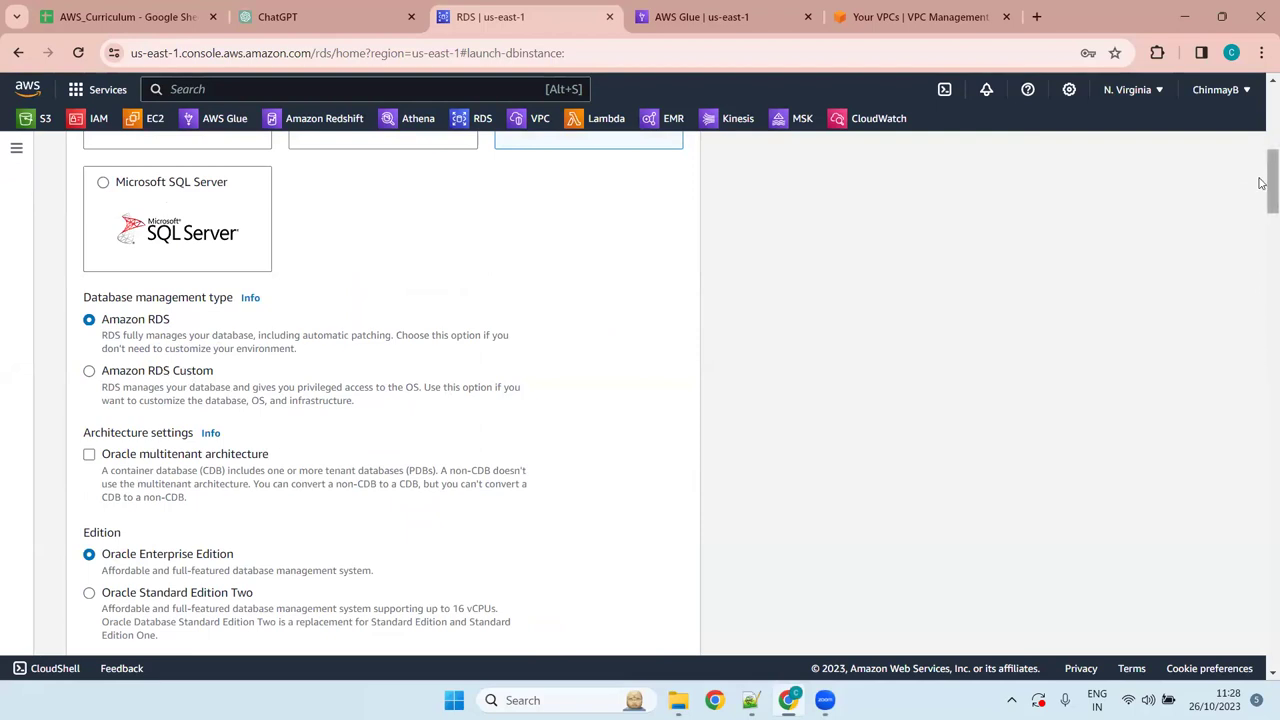
scroll(1261, 223, down, 2)
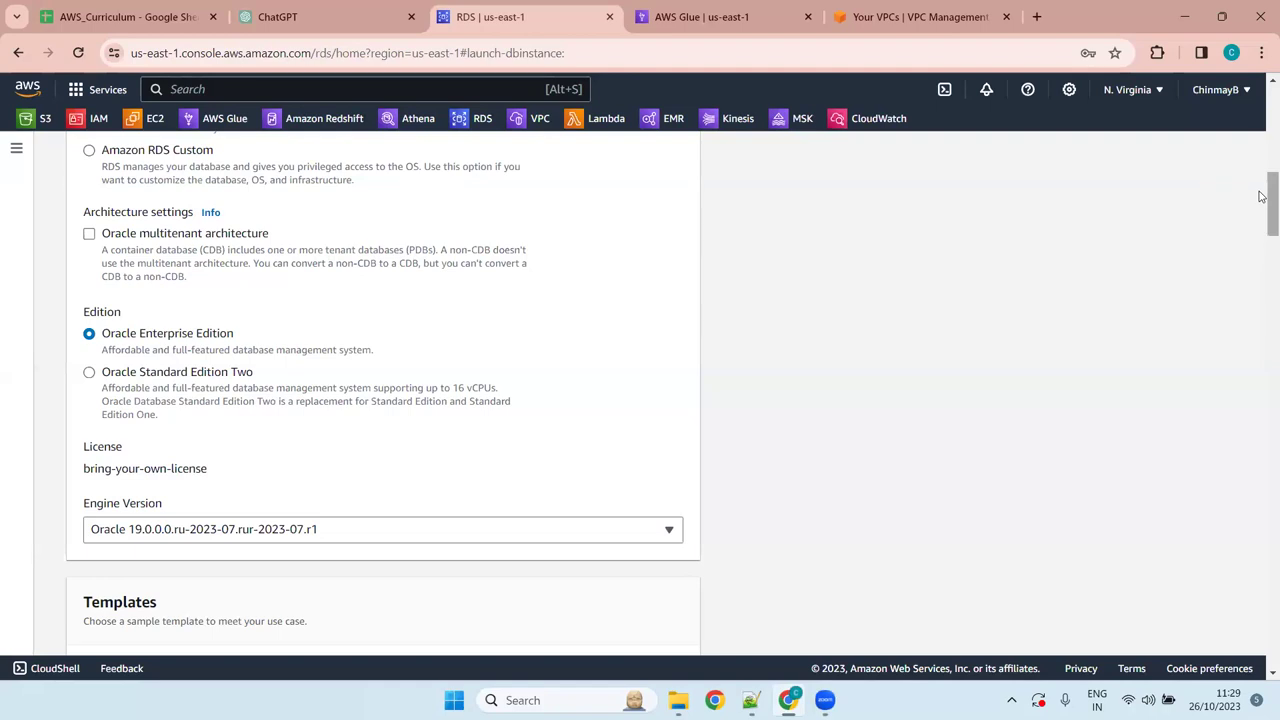
scroll(1261, 208, down, 1)
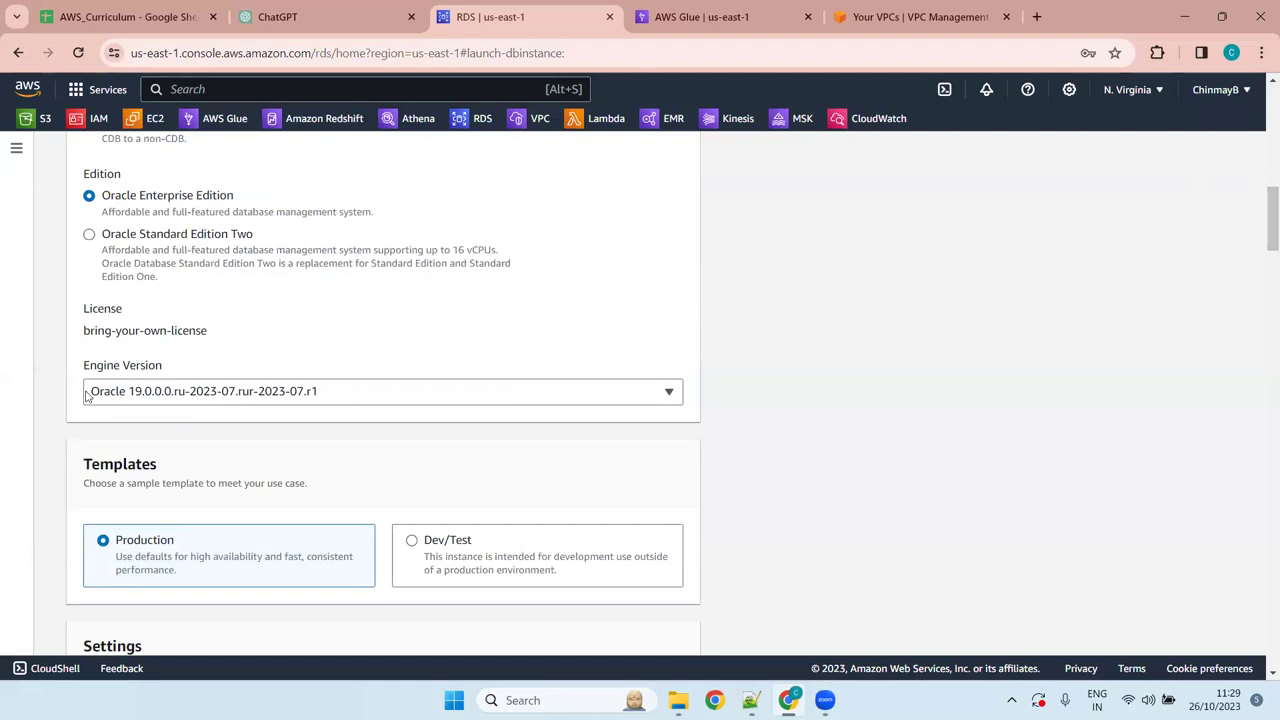
Keep engine version Oracle 19.0.0.0.ru-2023-07.rur-2023-07.r1 from the version list
click(259, 396)
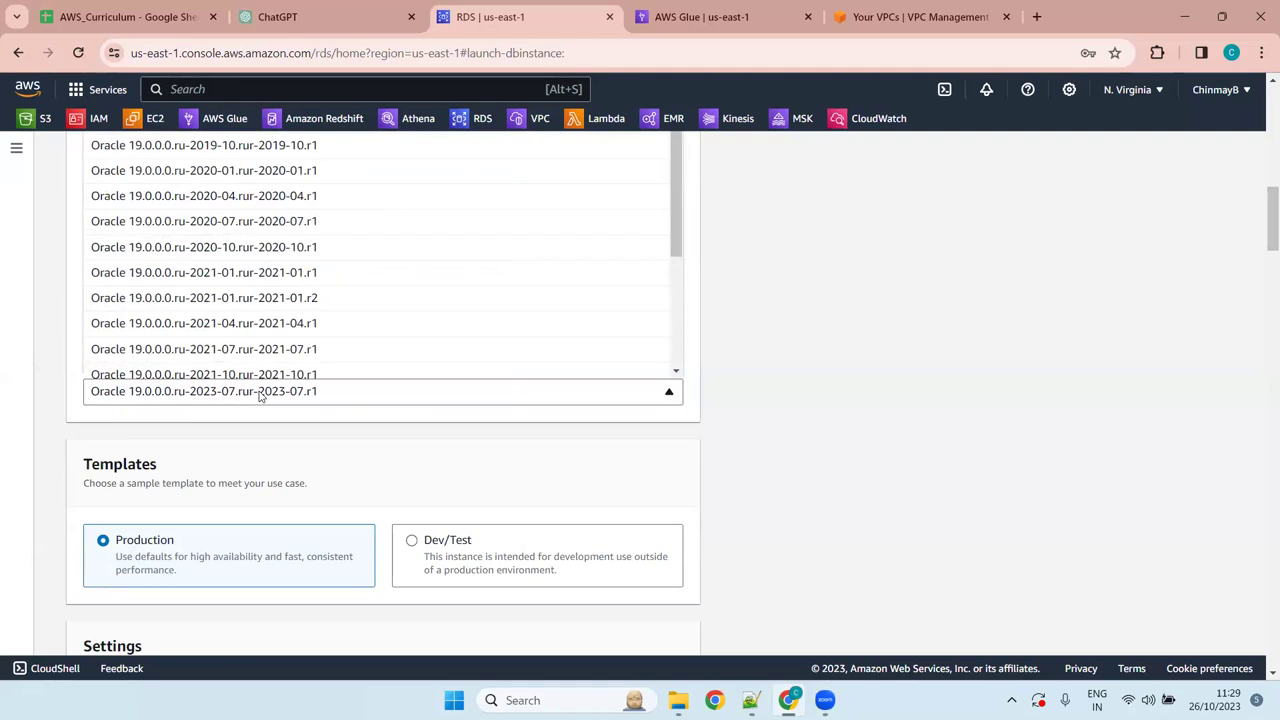
scroll(297, 300, down, 8)
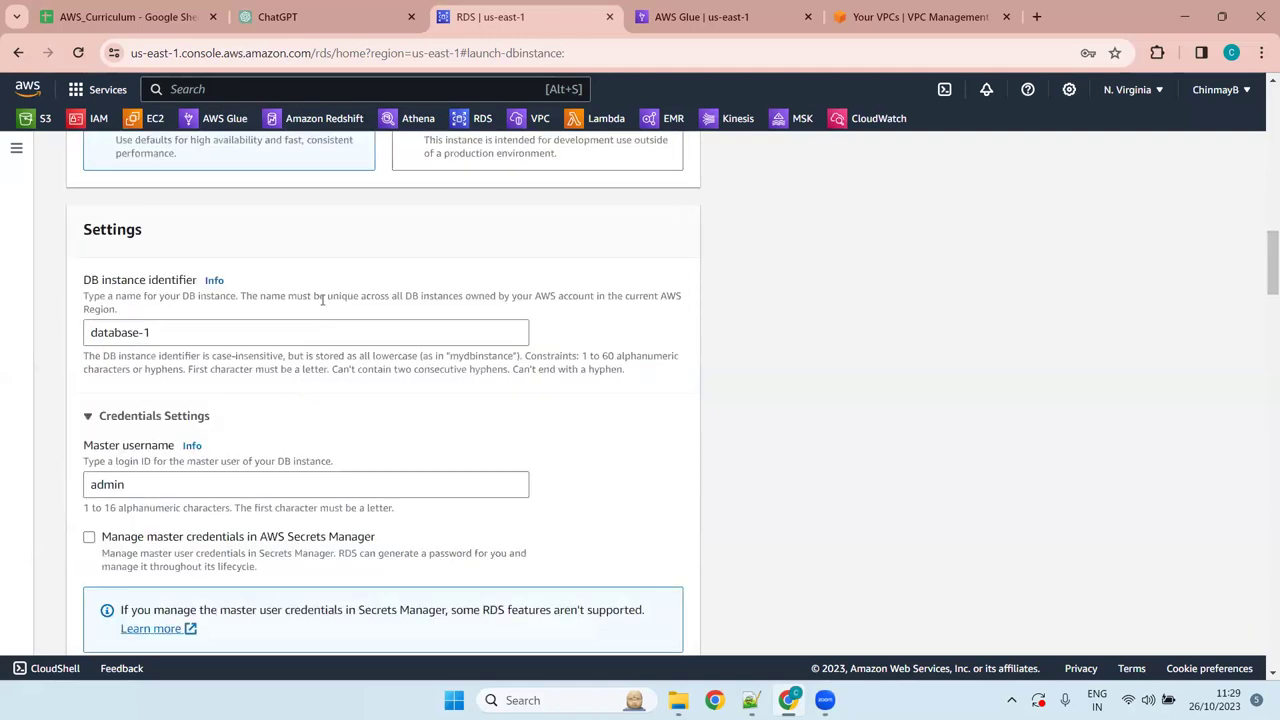
scroll(297, 387, up, 4)
click(297, 397)
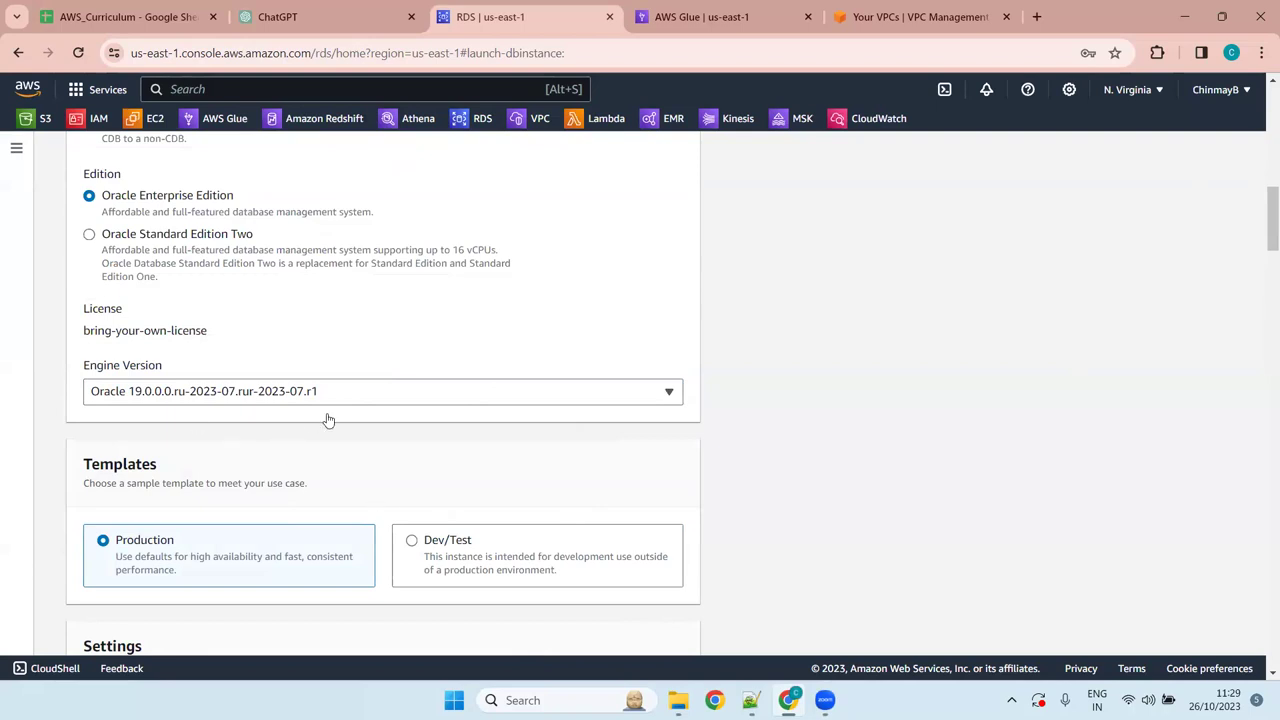
Switch the template from Production to Dev/Test and scroll to Settings
scroll(543, 291, down, 4)
scroll(549, 466, up, 5)
scroll(549, 466, down, 1)
click(463, 559)
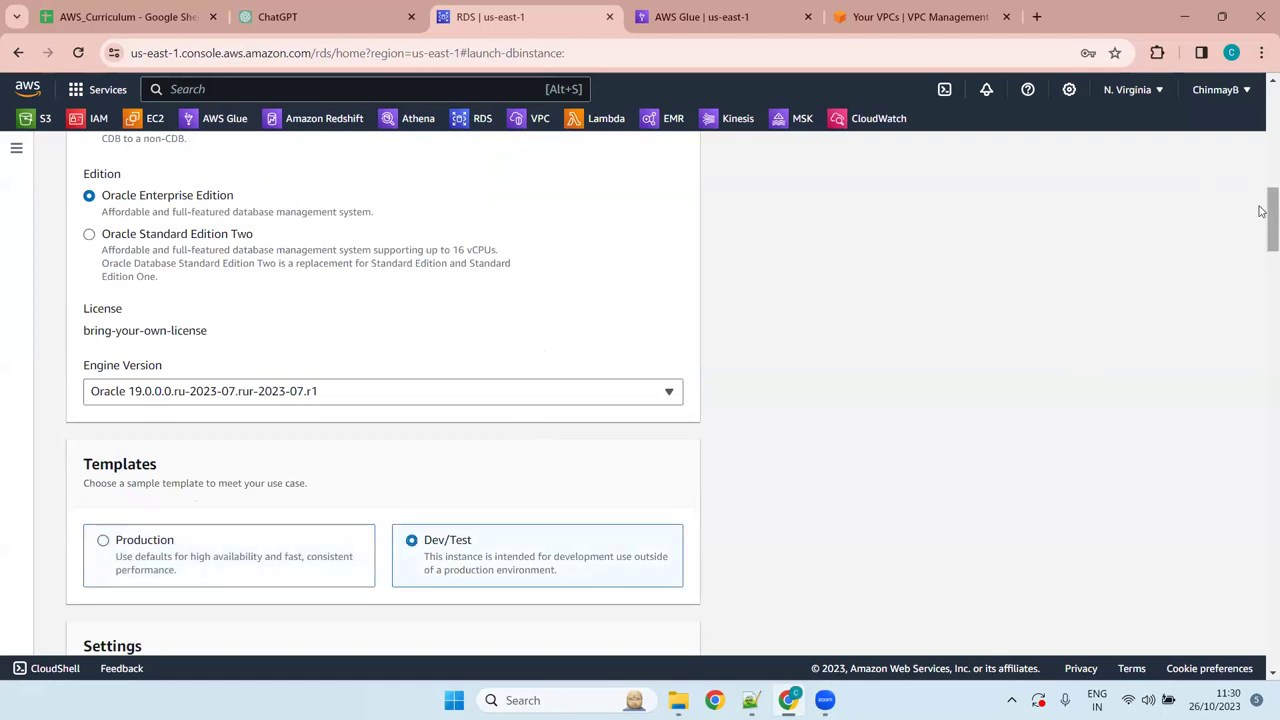
scroll(1261, 212, down, 2)
scroll(1261, 232, down, 2)
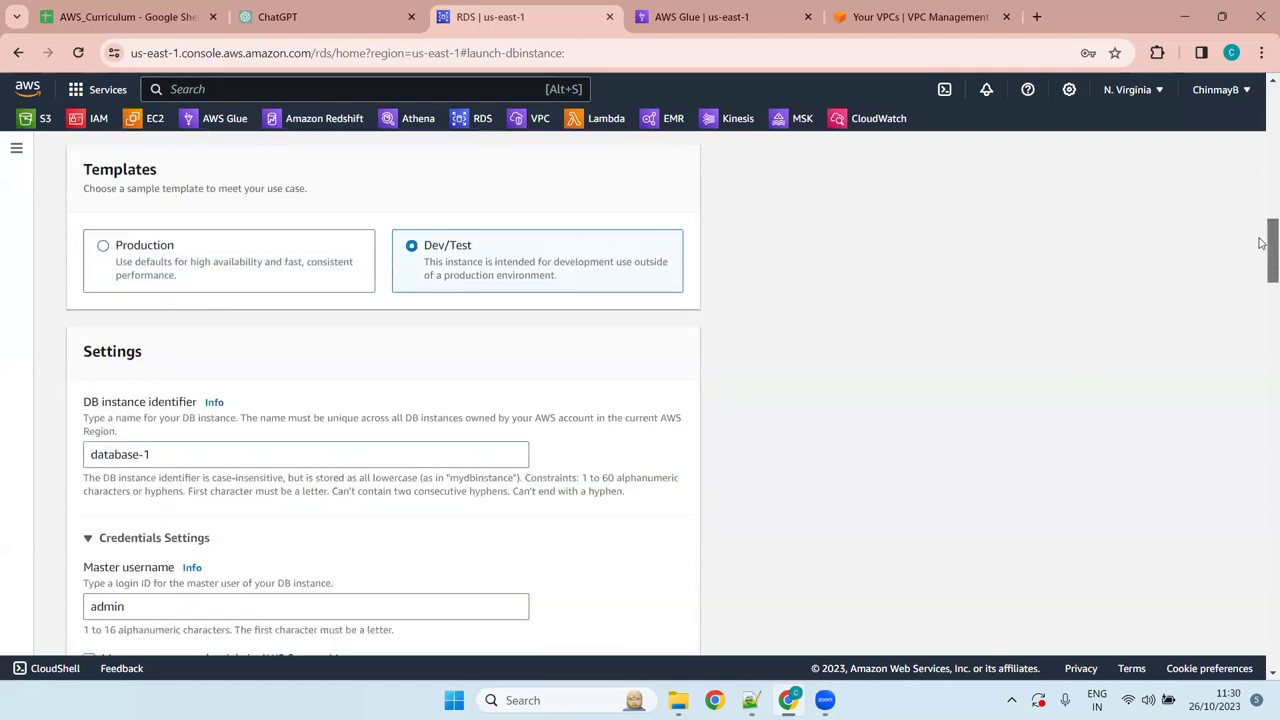
scroll(1261, 245, down, 1)
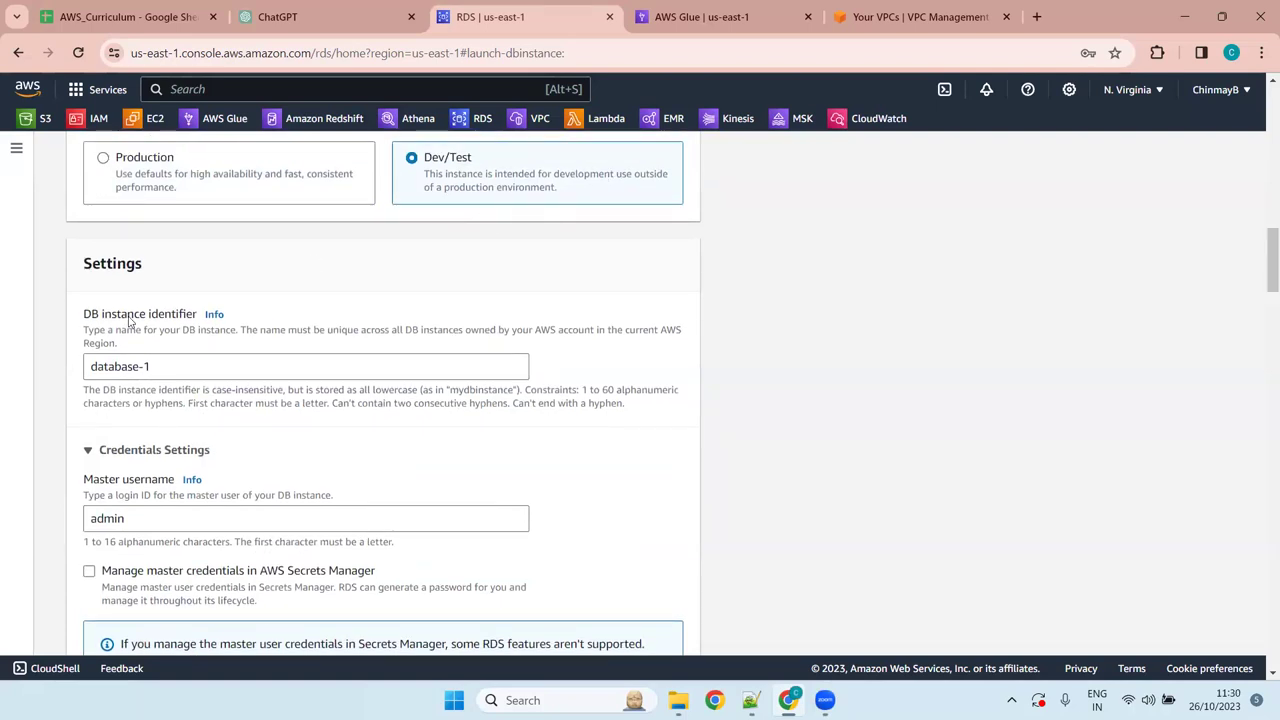
Replace the DB instance identifier database-1 with ds-rds-instance
drag(201, 362, 43, 383)
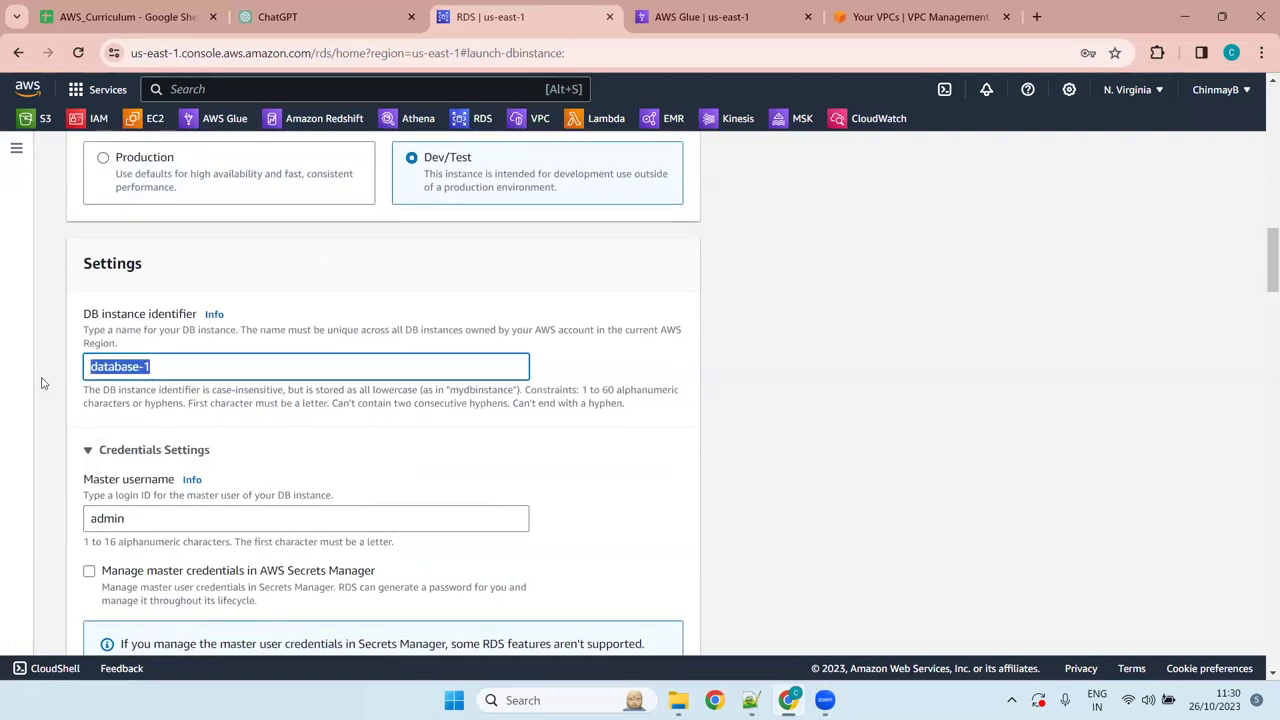
key(BackSpace)
text(d)
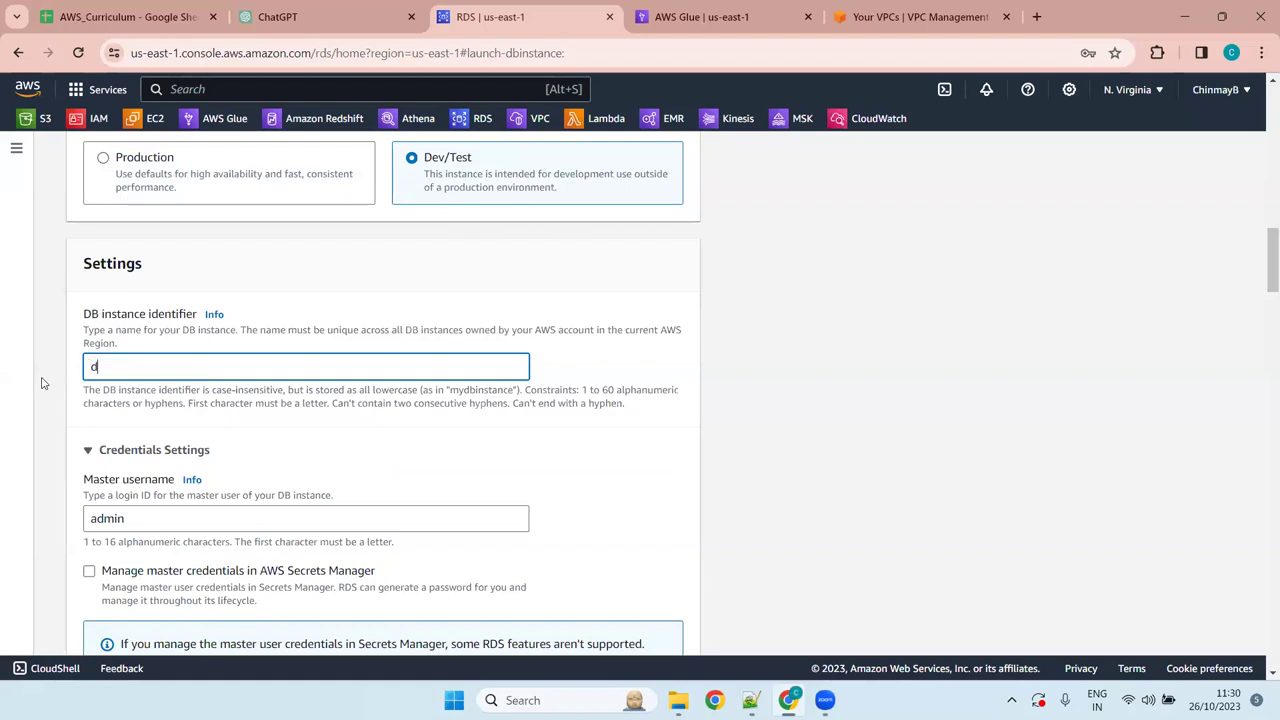
text(s-rds-instance)
drag(1261, 255, 1261, 287)
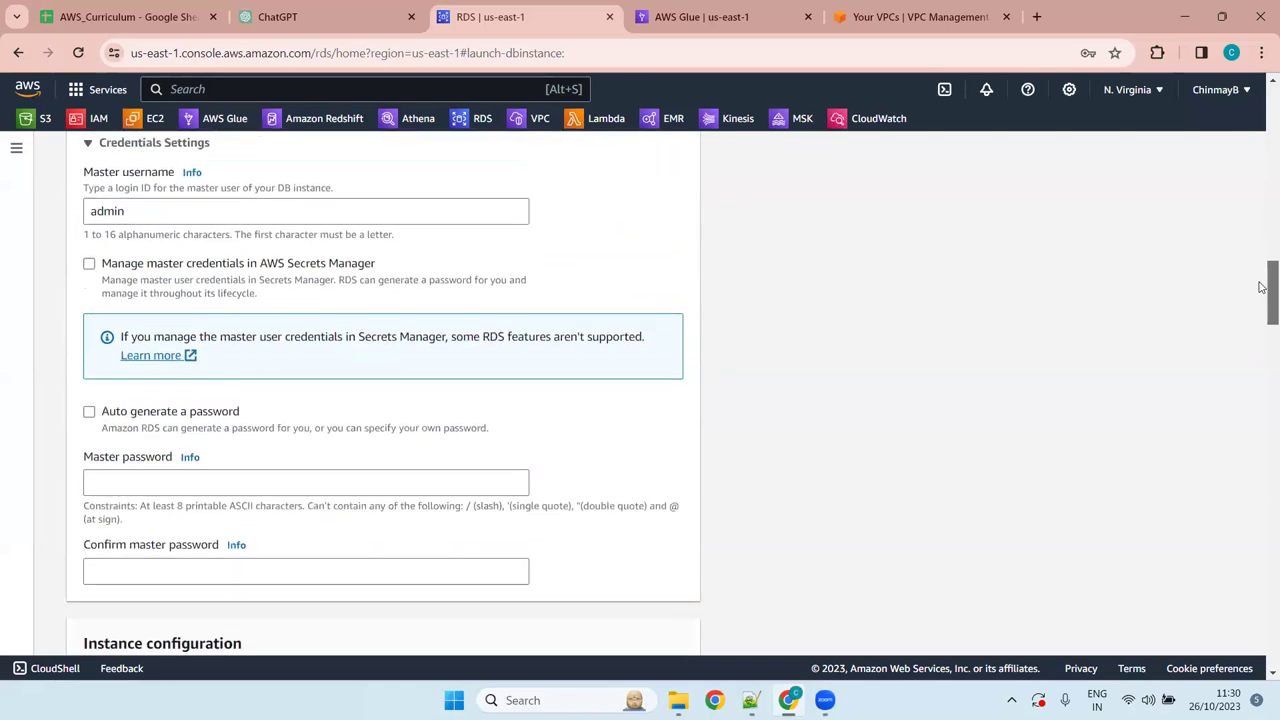
Enter the master password for user admin and confirm it in the second field
click(116, 479)
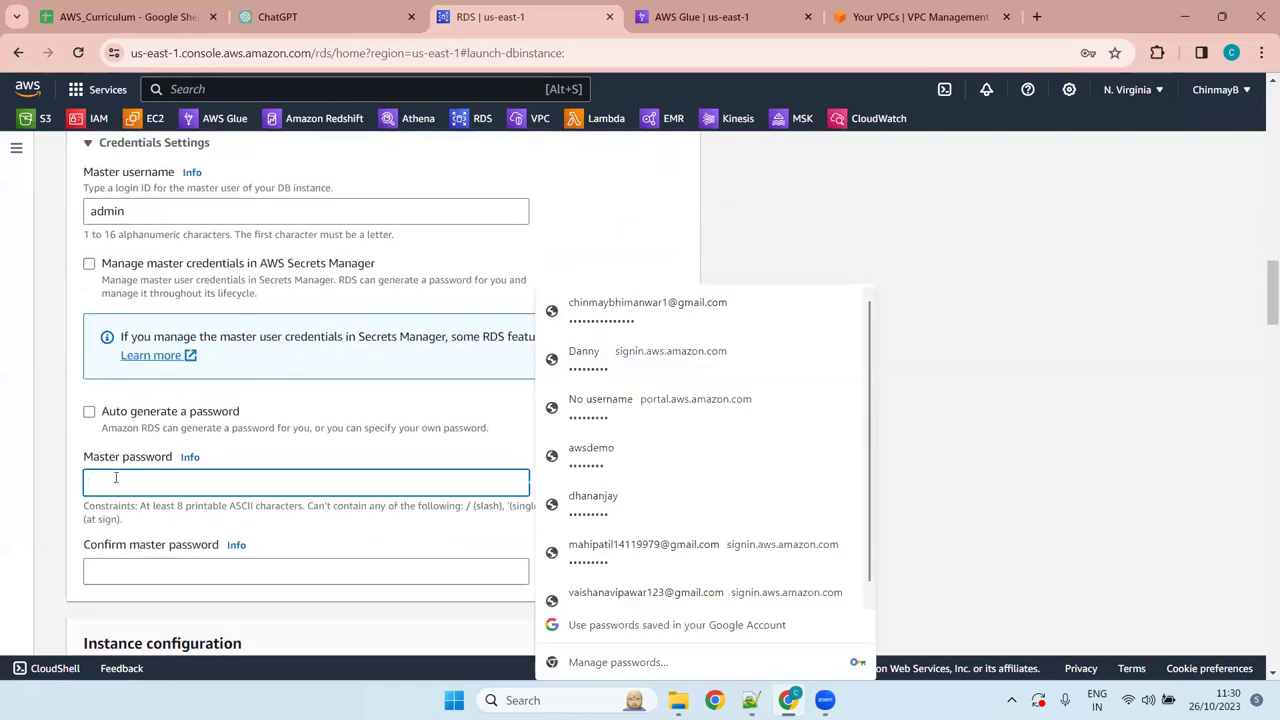
click(632, 241)
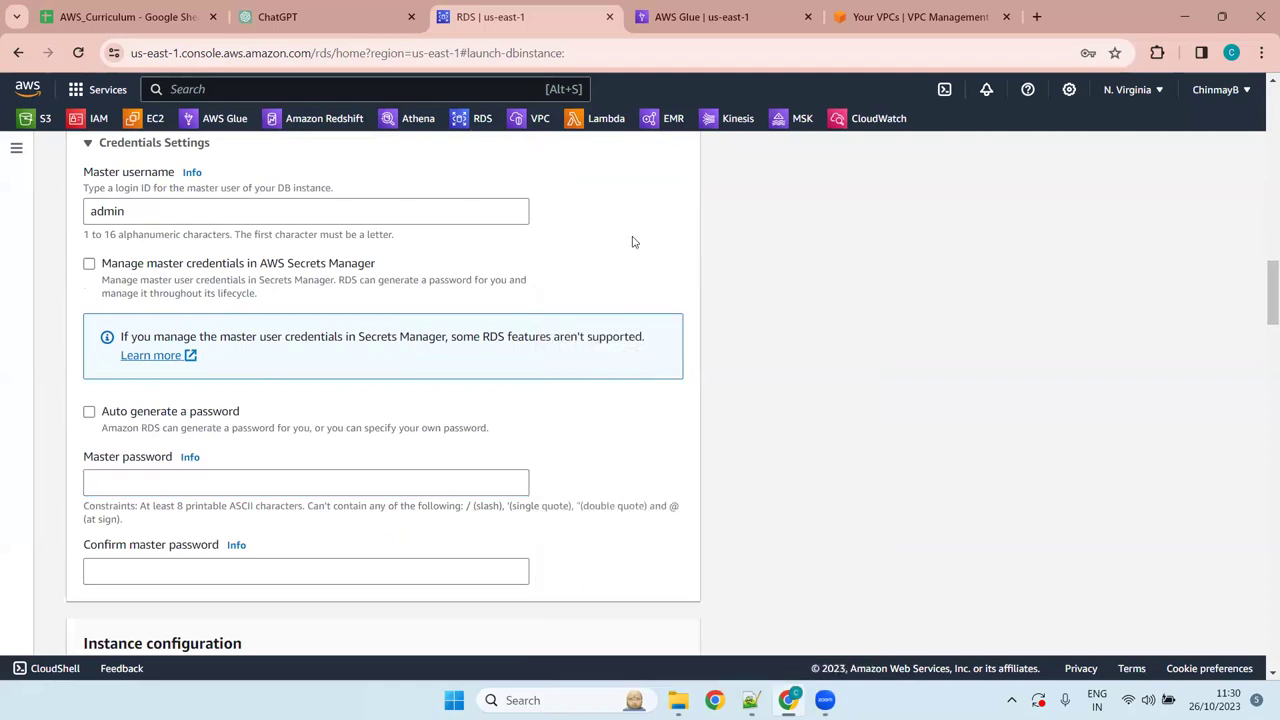
click(152, 482)
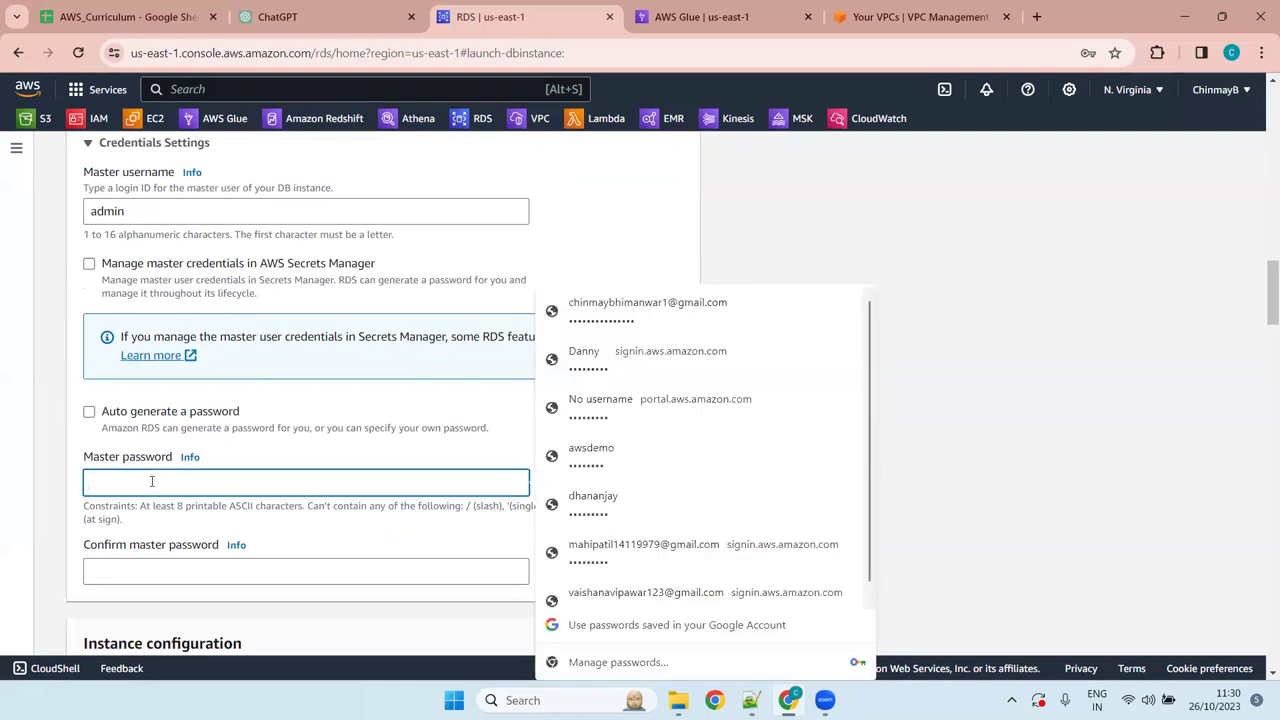
text(••••••)
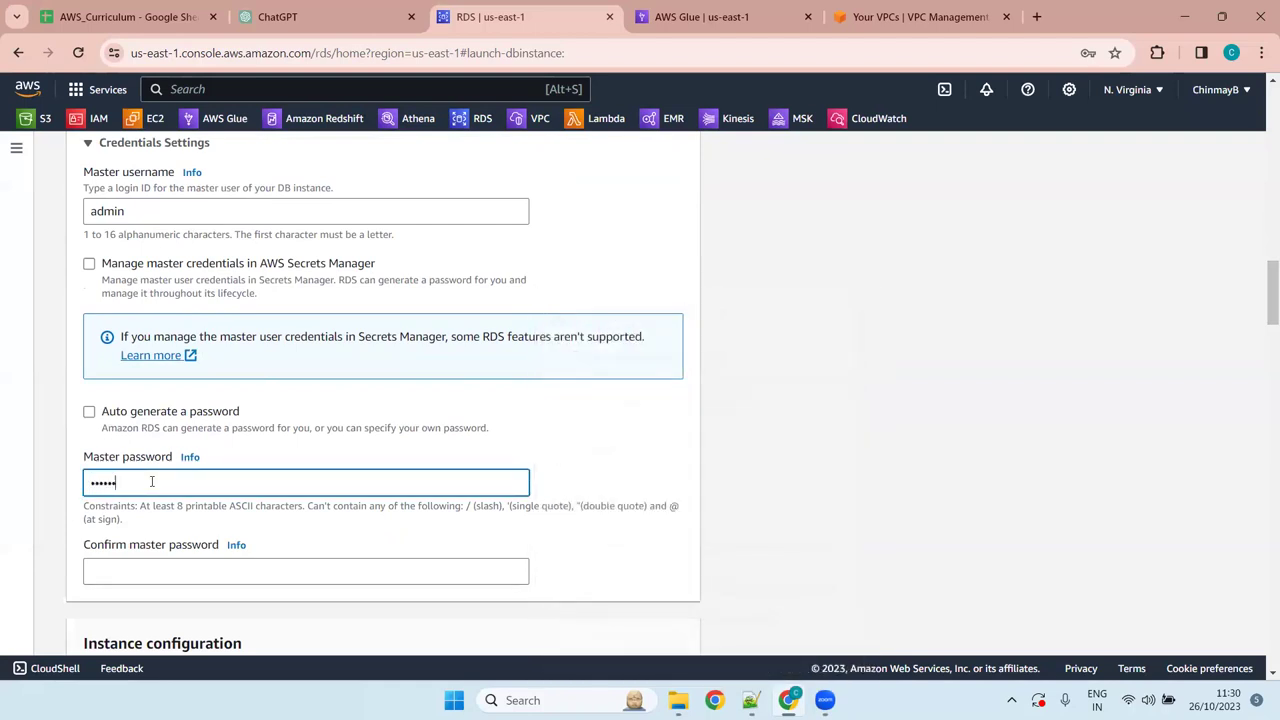
text(•••)
click(131, 578)
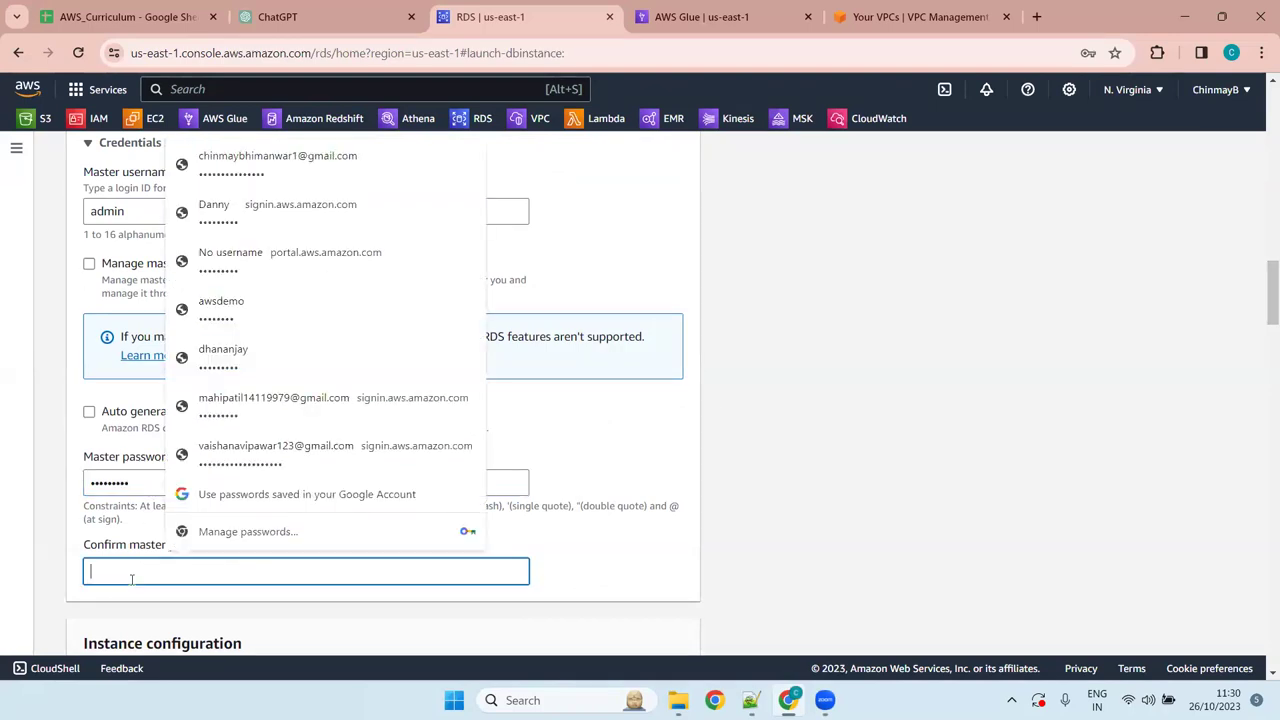
text(••••••)
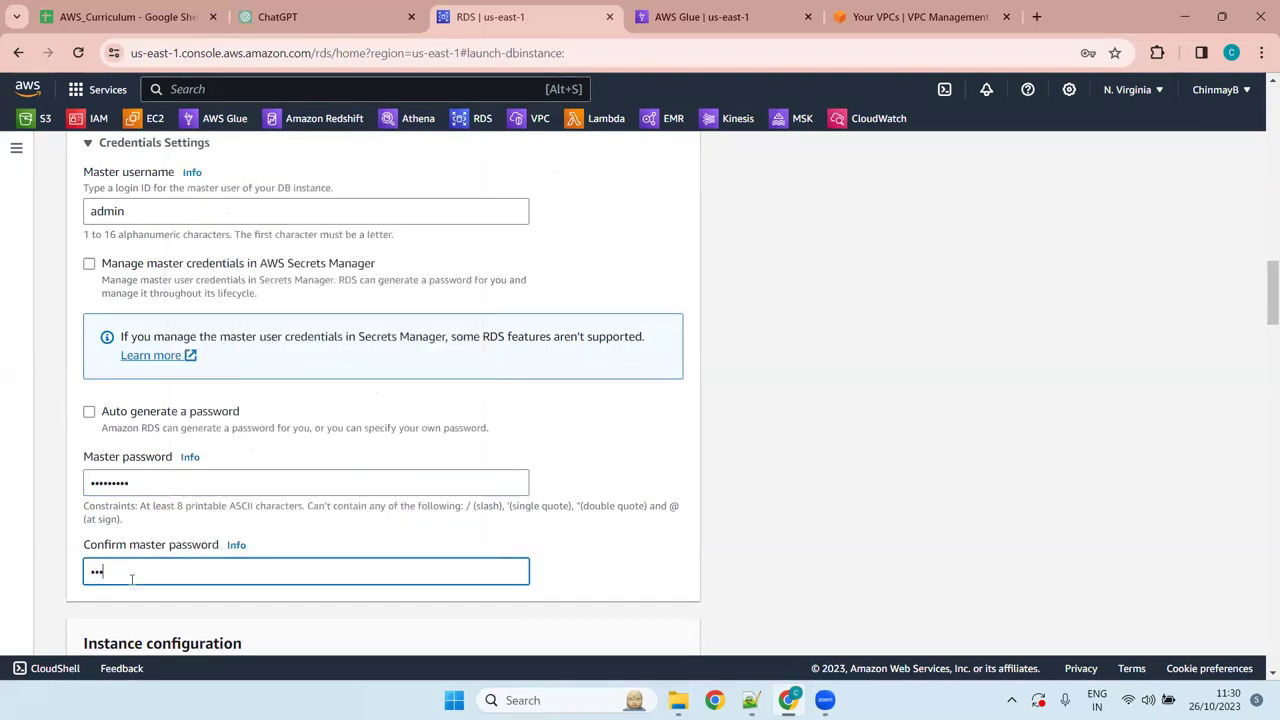
text(•••)
drag(1262, 288, 1265, 335)
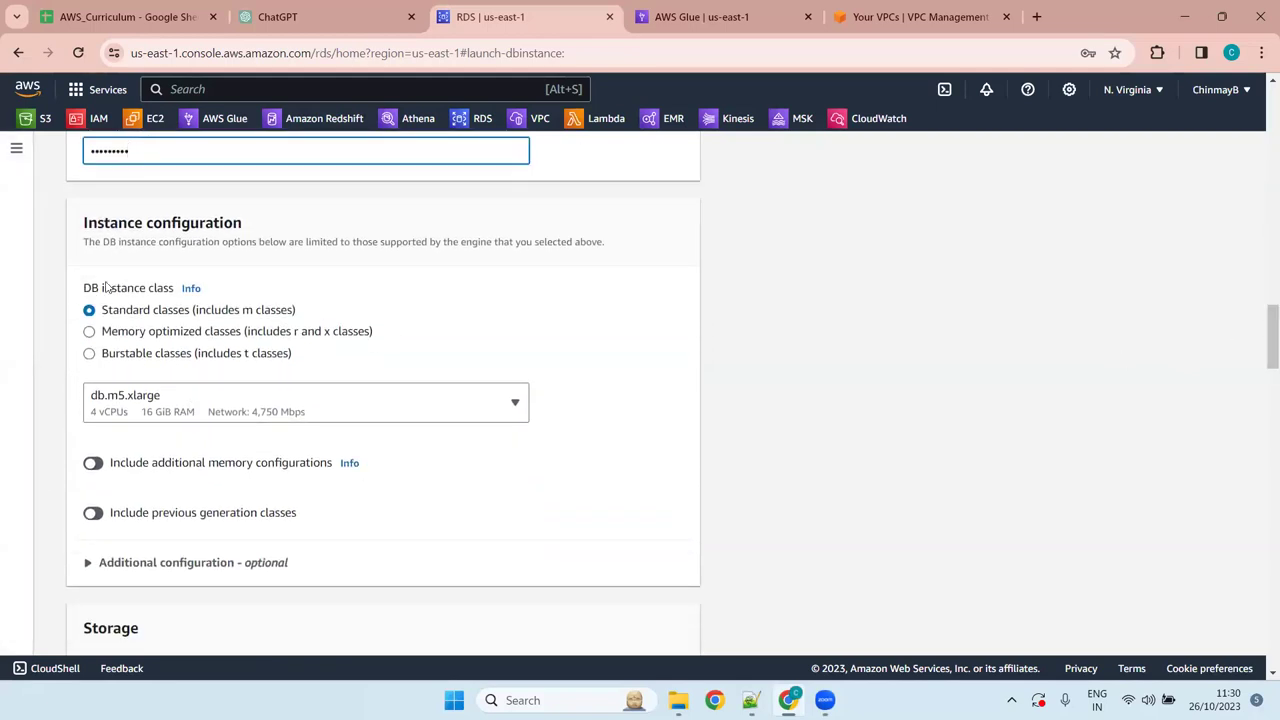
drag(83, 288, 177, 287)
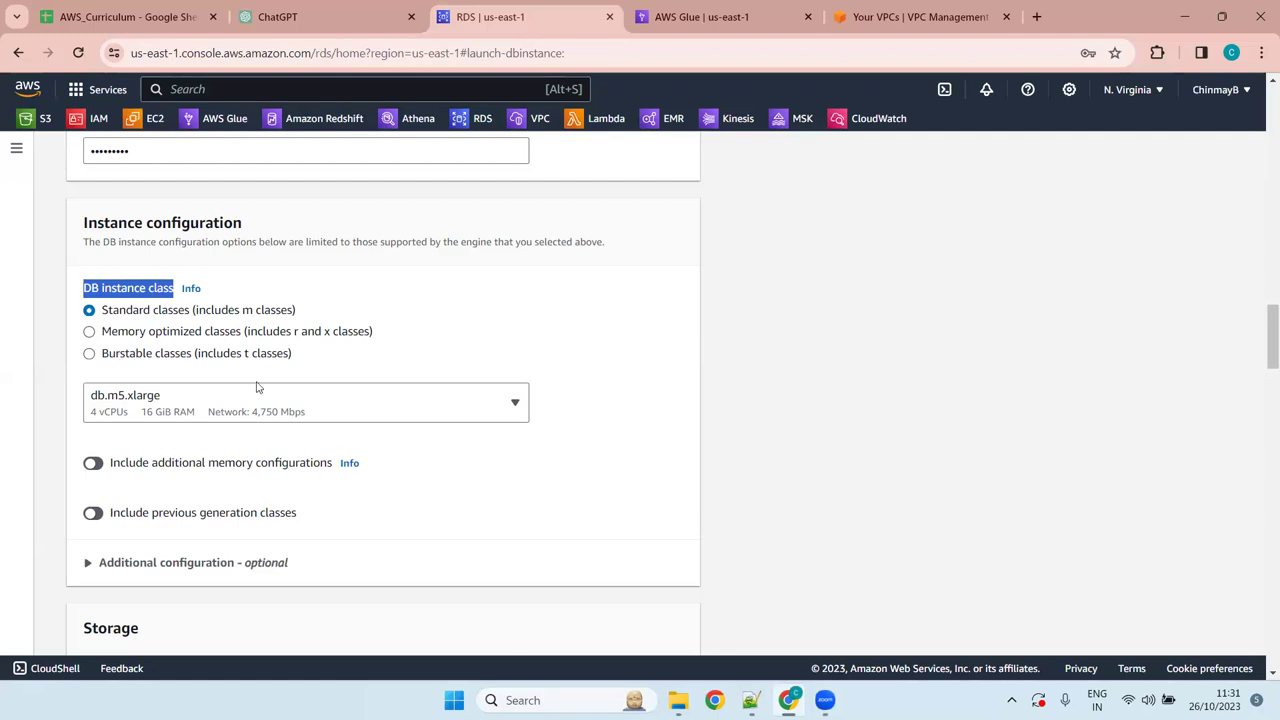
click(365, 276)
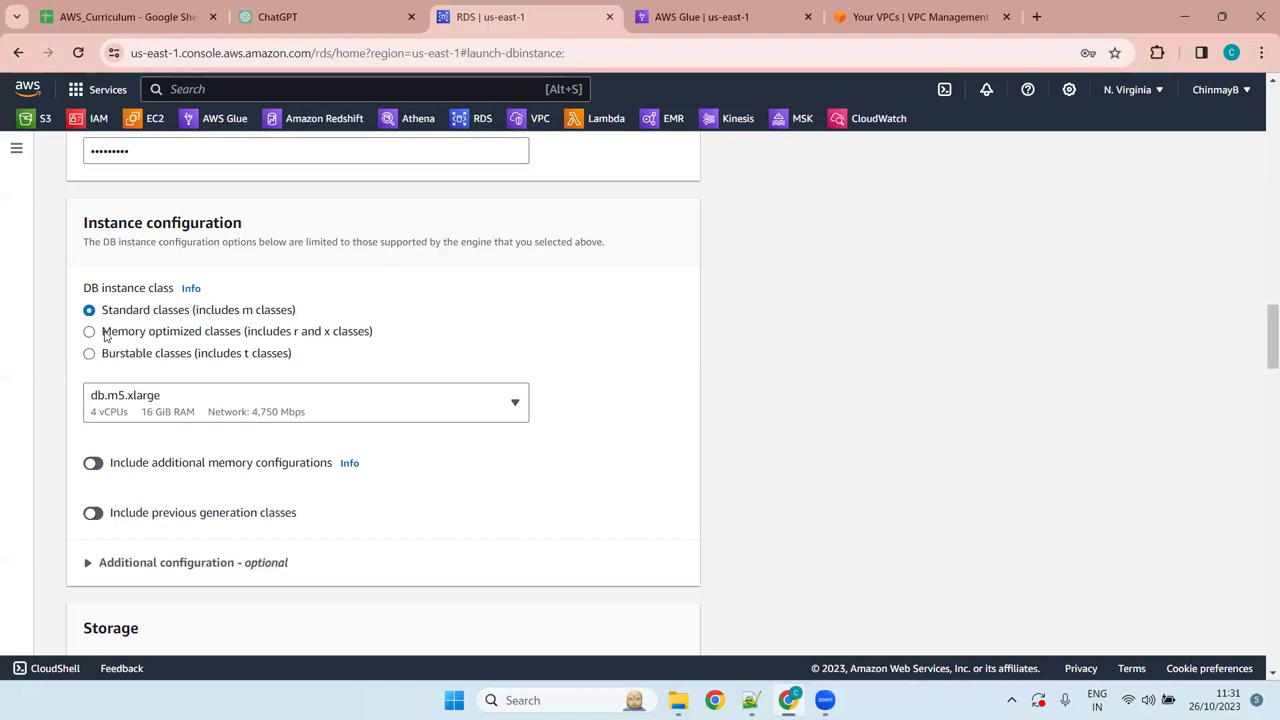
Compare Memory optimized and Standard classes, then pick Burstable classes with db.t3.small
click(89, 333)
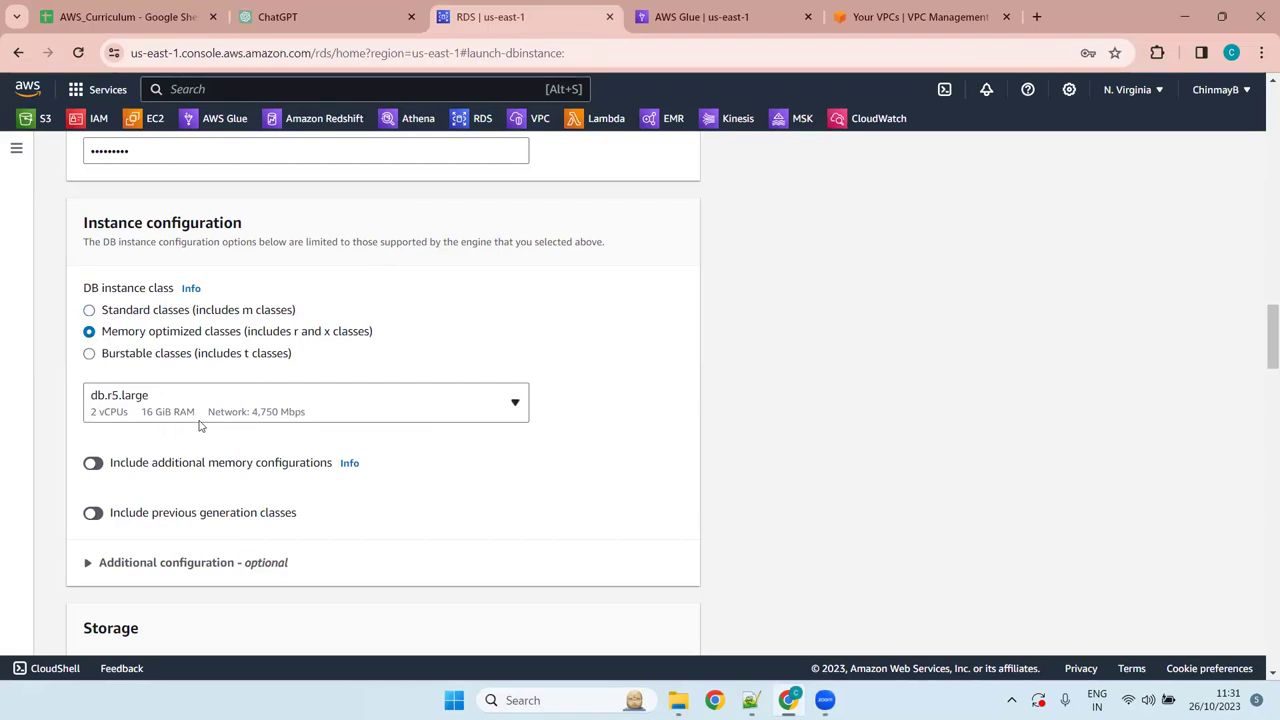
click(128, 312)
click(137, 331)
click(151, 311)
click(141, 362)
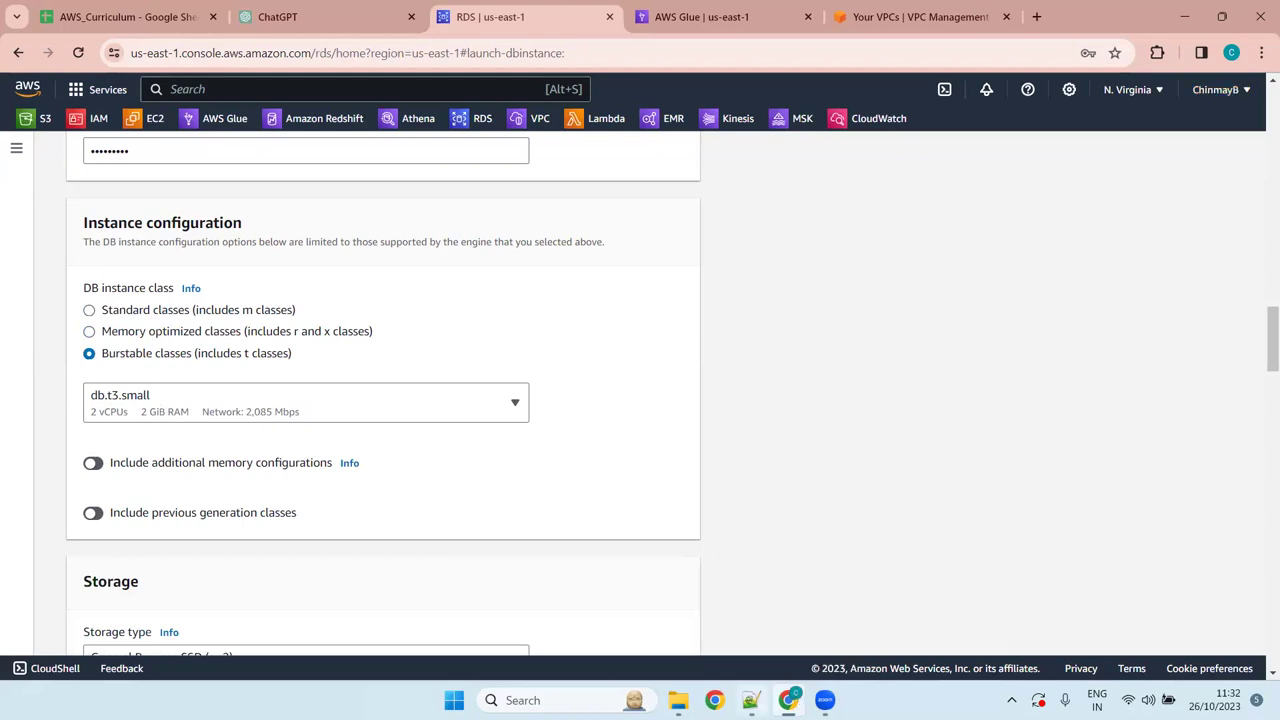
click(751, 700)
Select the phrase 'Burstable classes' on line 887 of Syllabus_Coverage.txt
scroll(409, 378, down, 15)
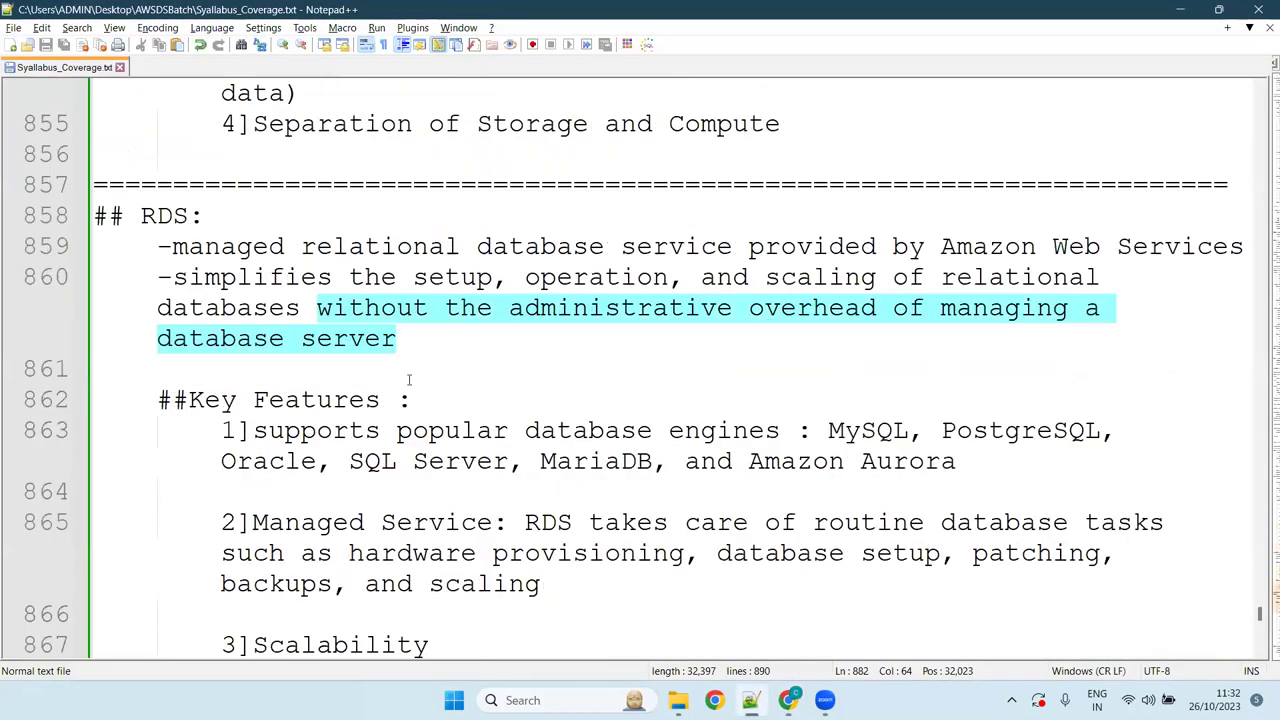
scroll(409, 378, down, 8)
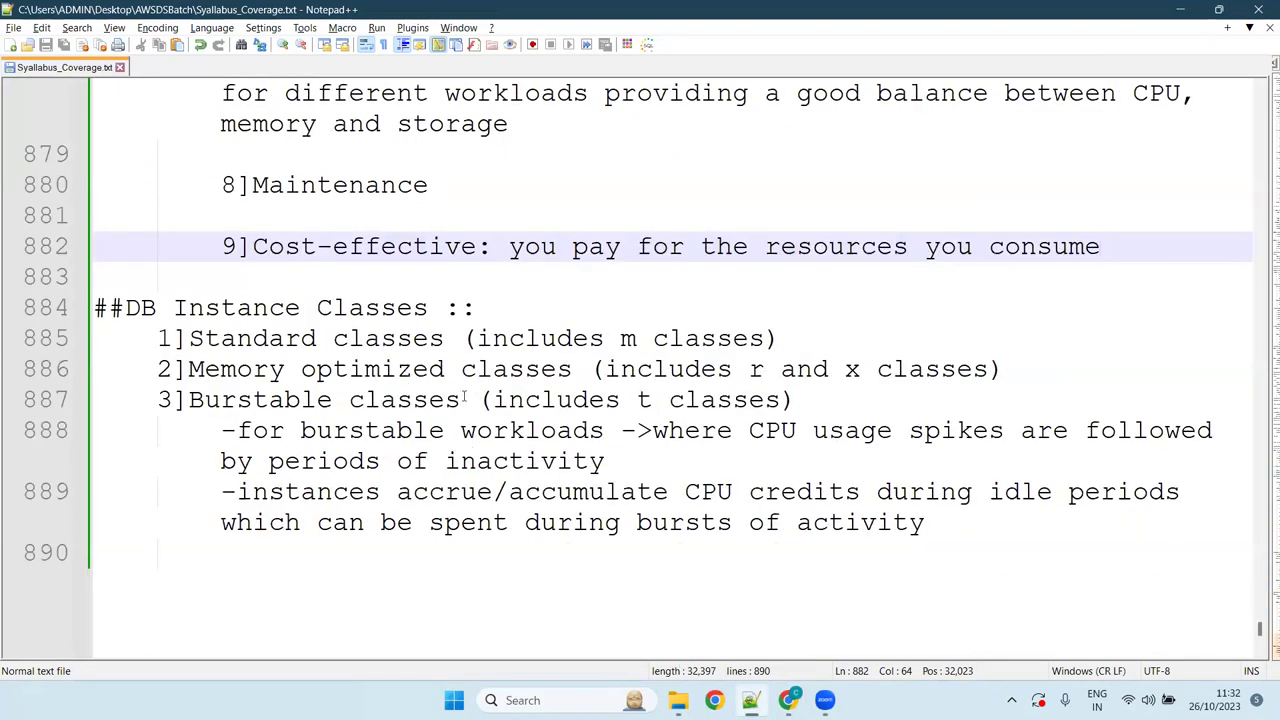
drag(466, 398, 455, 399)
drag(228, 372, 187, 399)
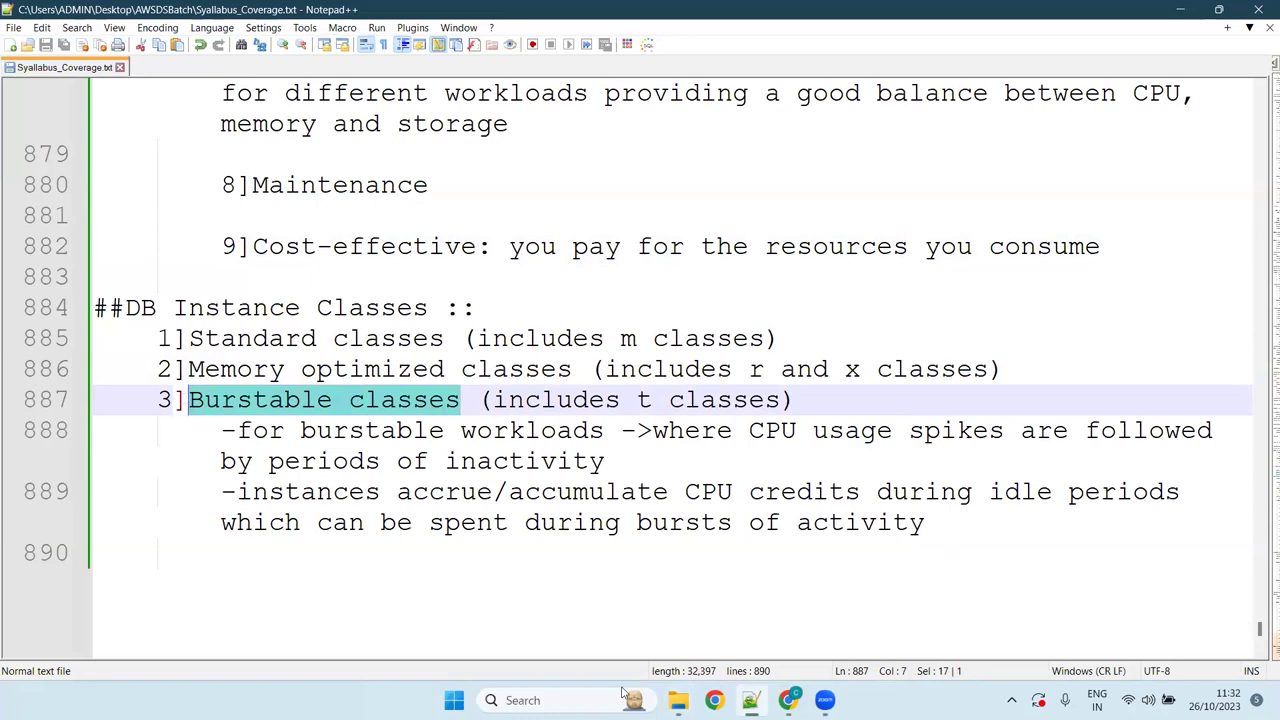
click(617, 431)
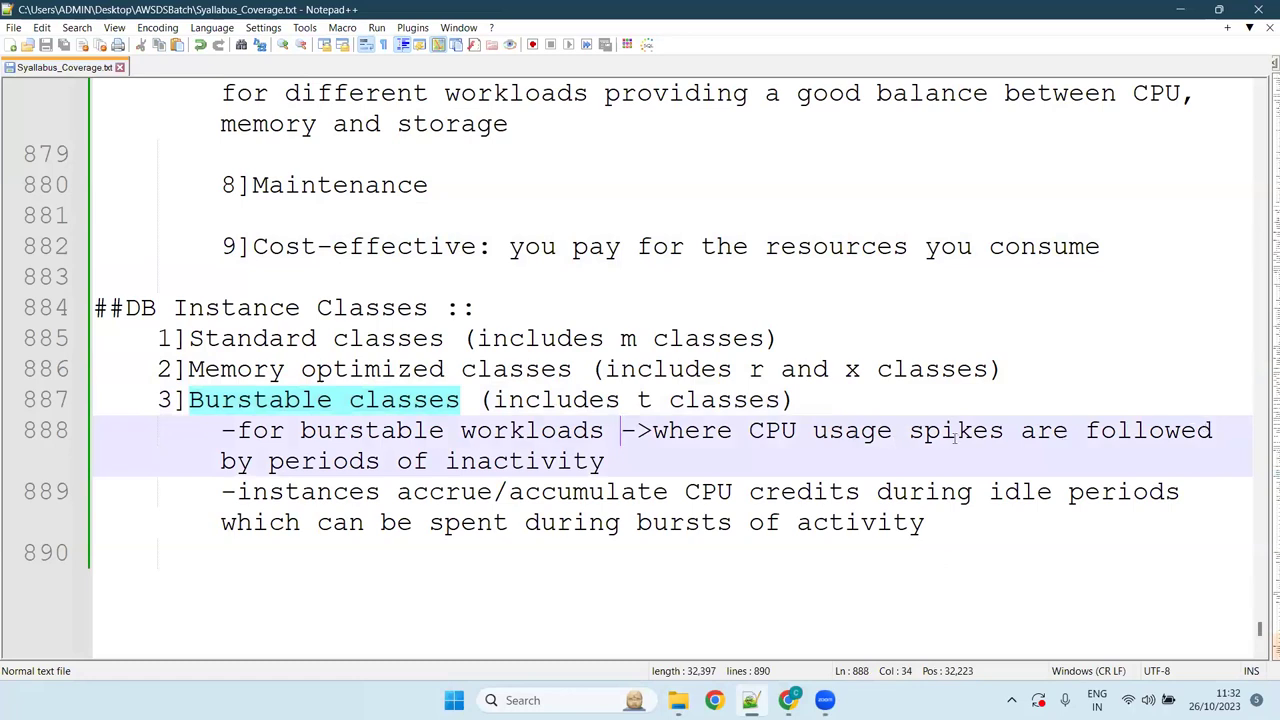
click(618, 457)
drag(189, 399, 462, 399)
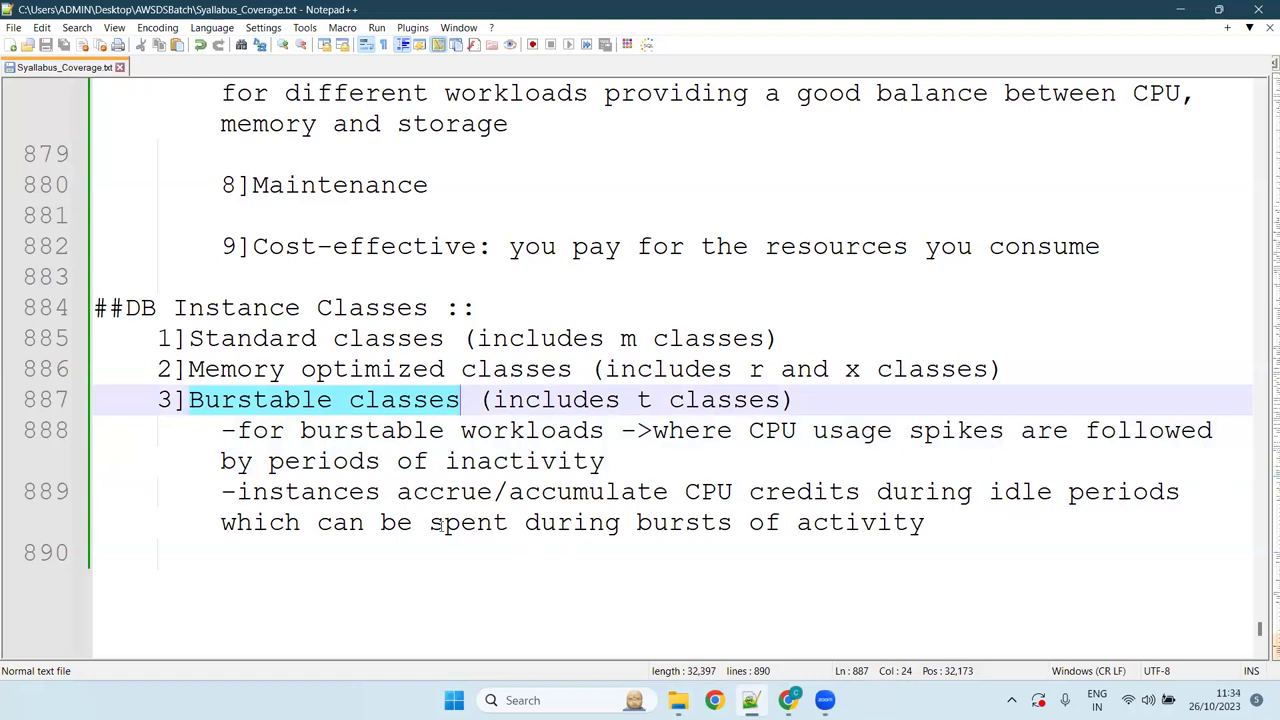
Point out the ends of lines 888–889, then select the burstable notes on lines 887–889
click(933, 519)
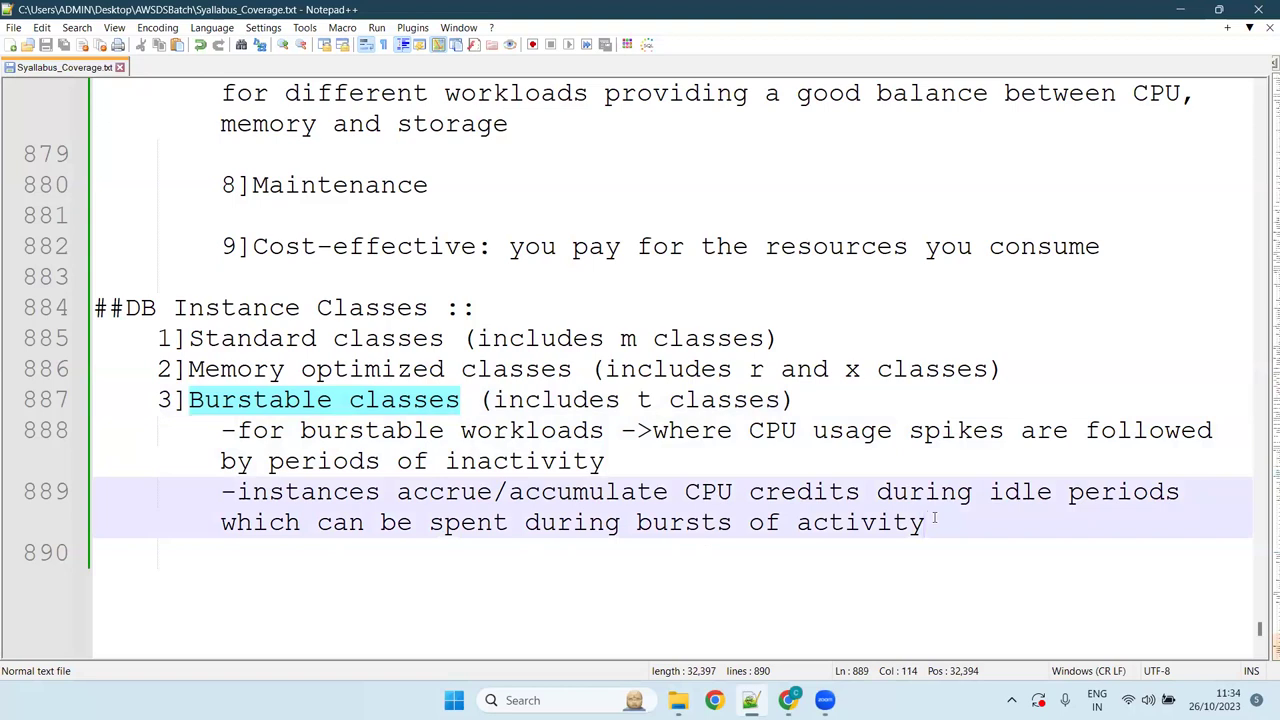
click(645, 452)
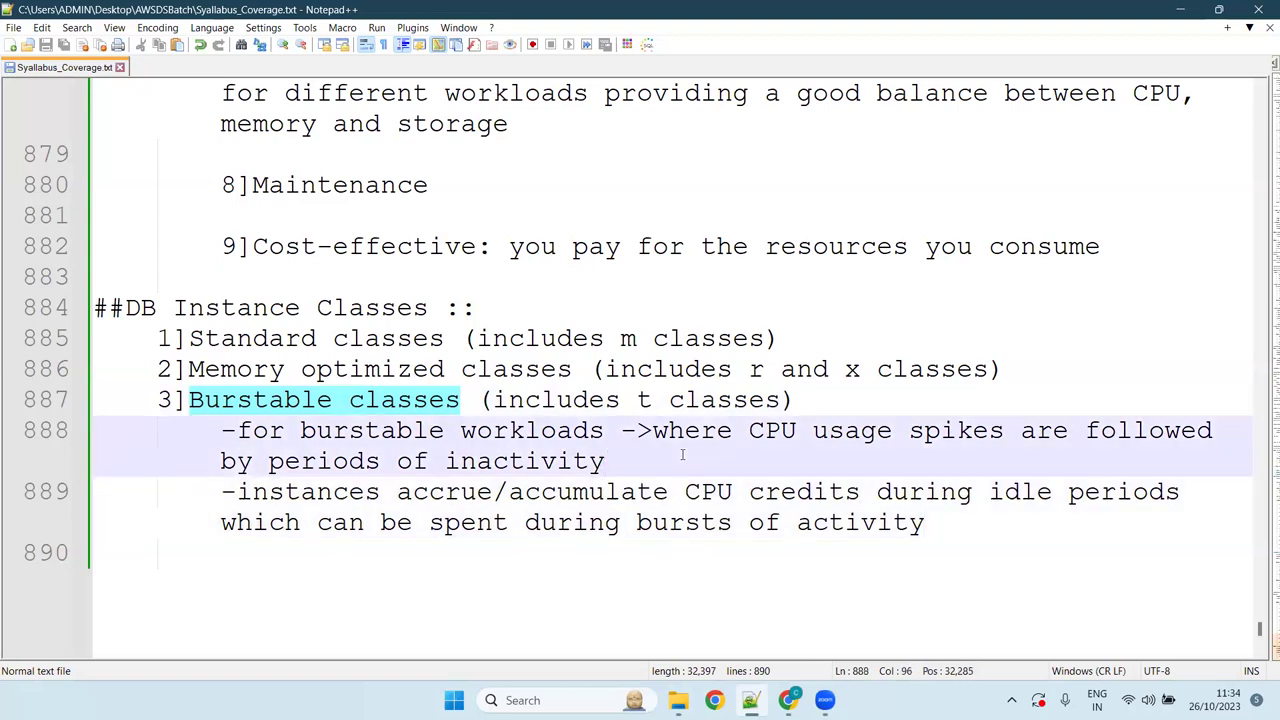
click(986, 526)
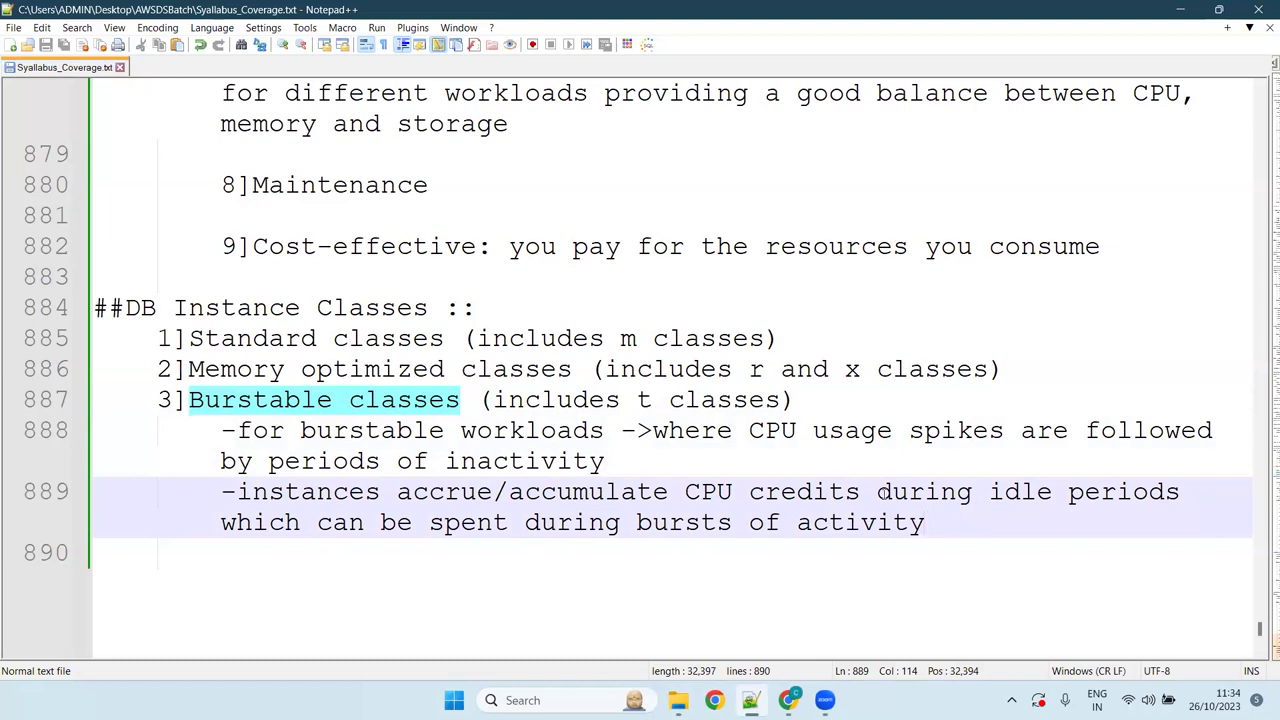
click(662, 471)
click(946, 518)
click(646, 458)
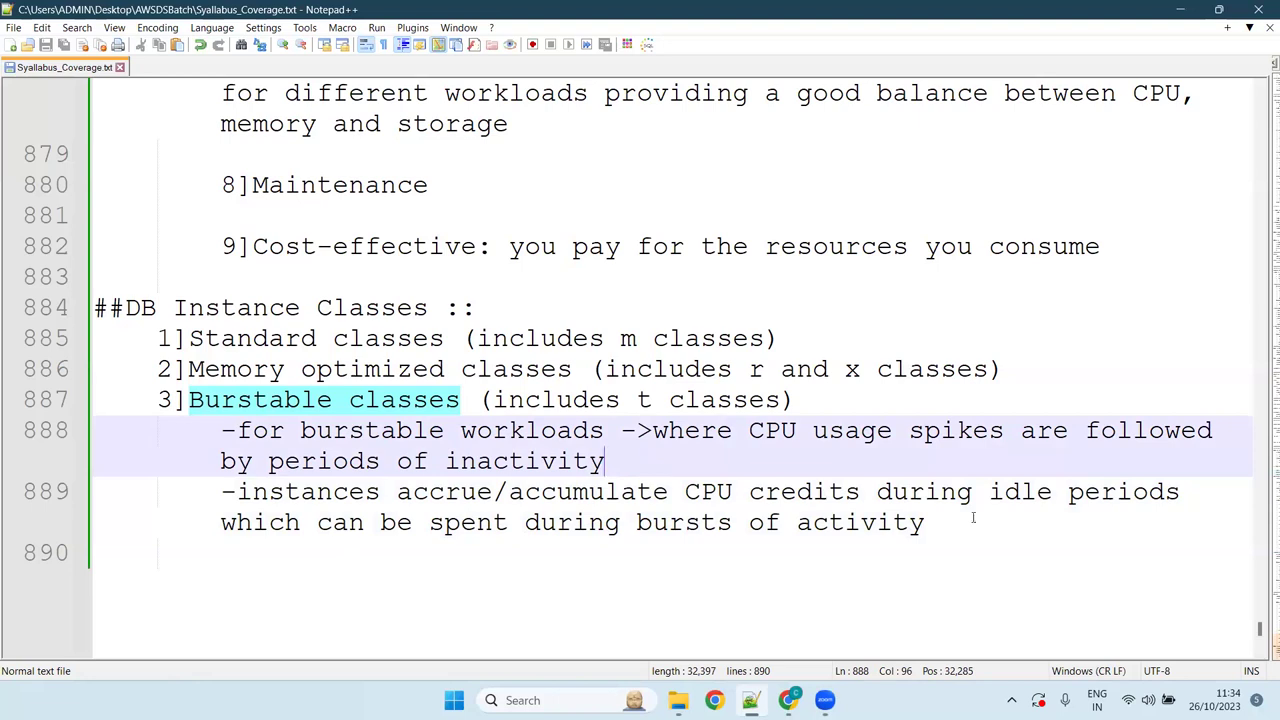
drag(974, 514, 88, 392)
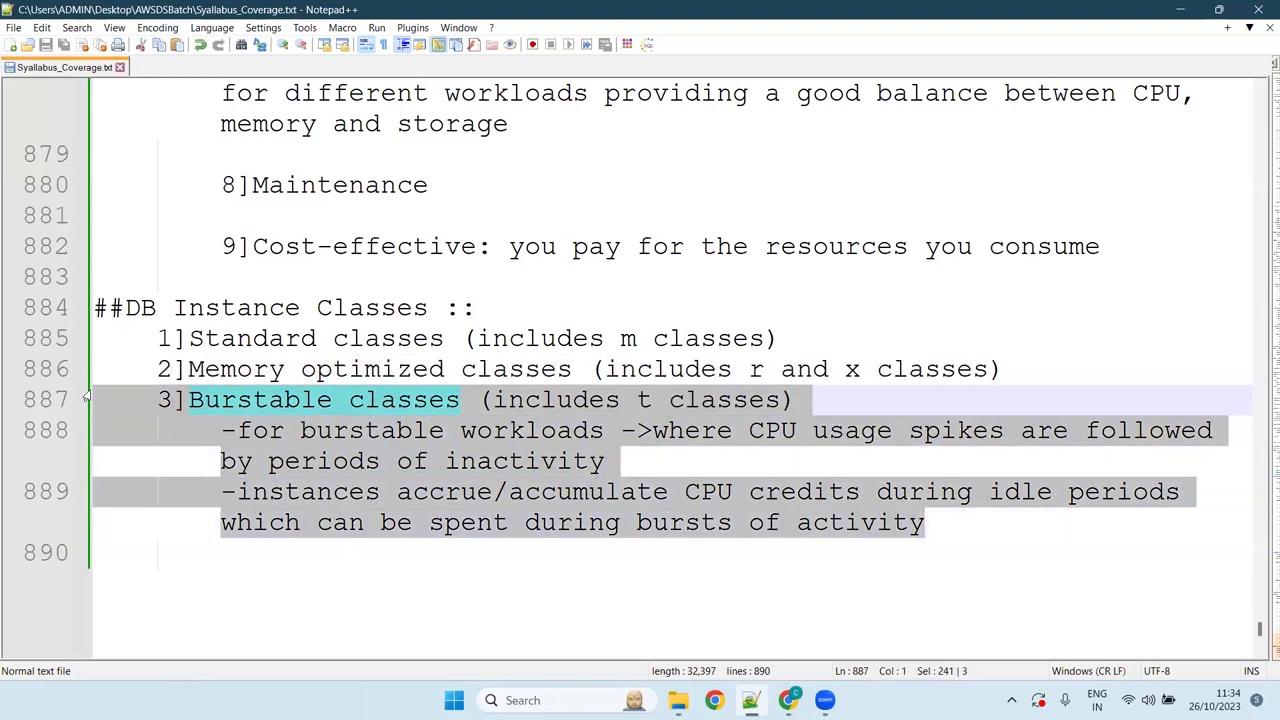
Add an unindented line after the burstable notes and save Syllabus_Coverage.txt with Ctrl+S
click(999, 527)
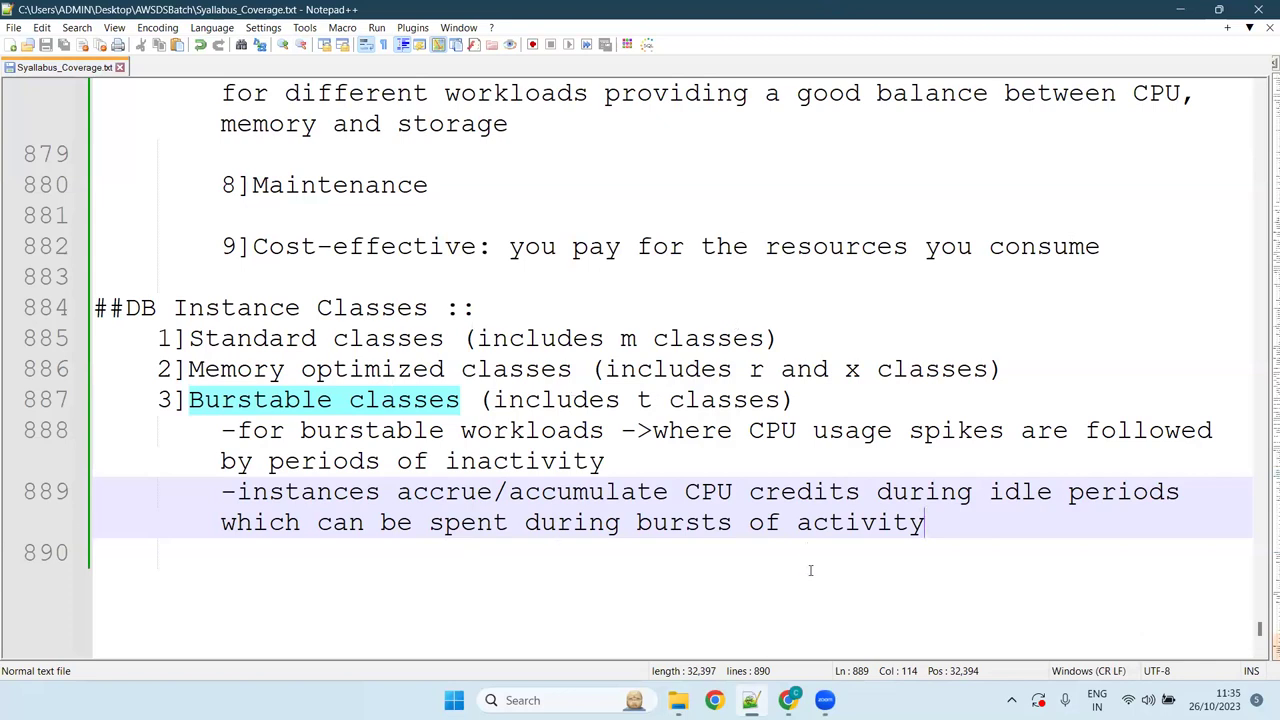
click(970, 540)
key(BackSpace)
key(BackSpace)
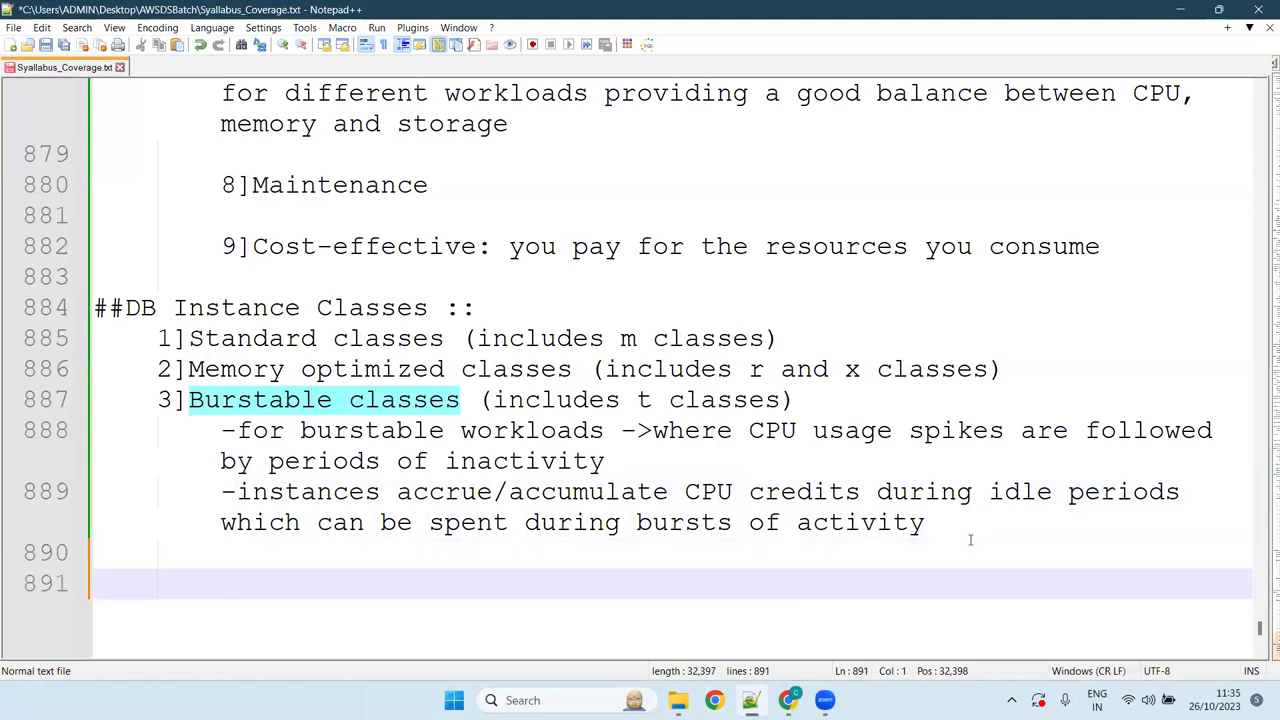
key(ctrl+s)
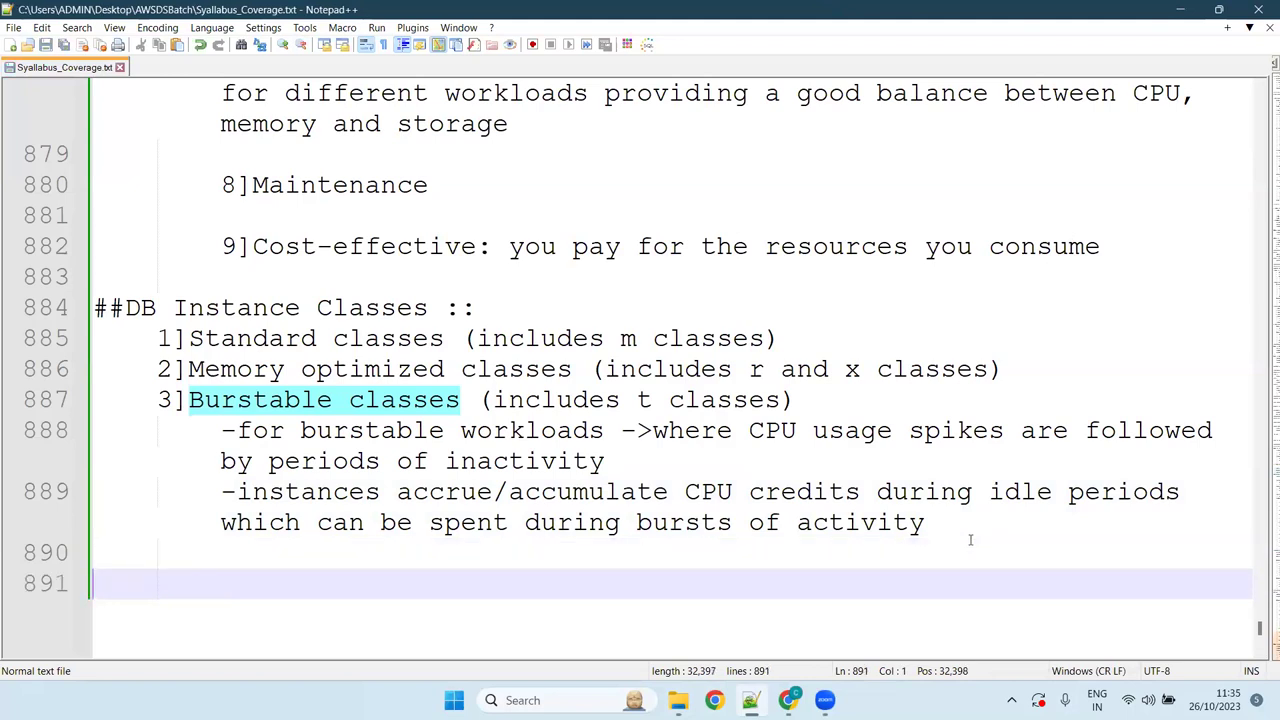
click(789, 700)
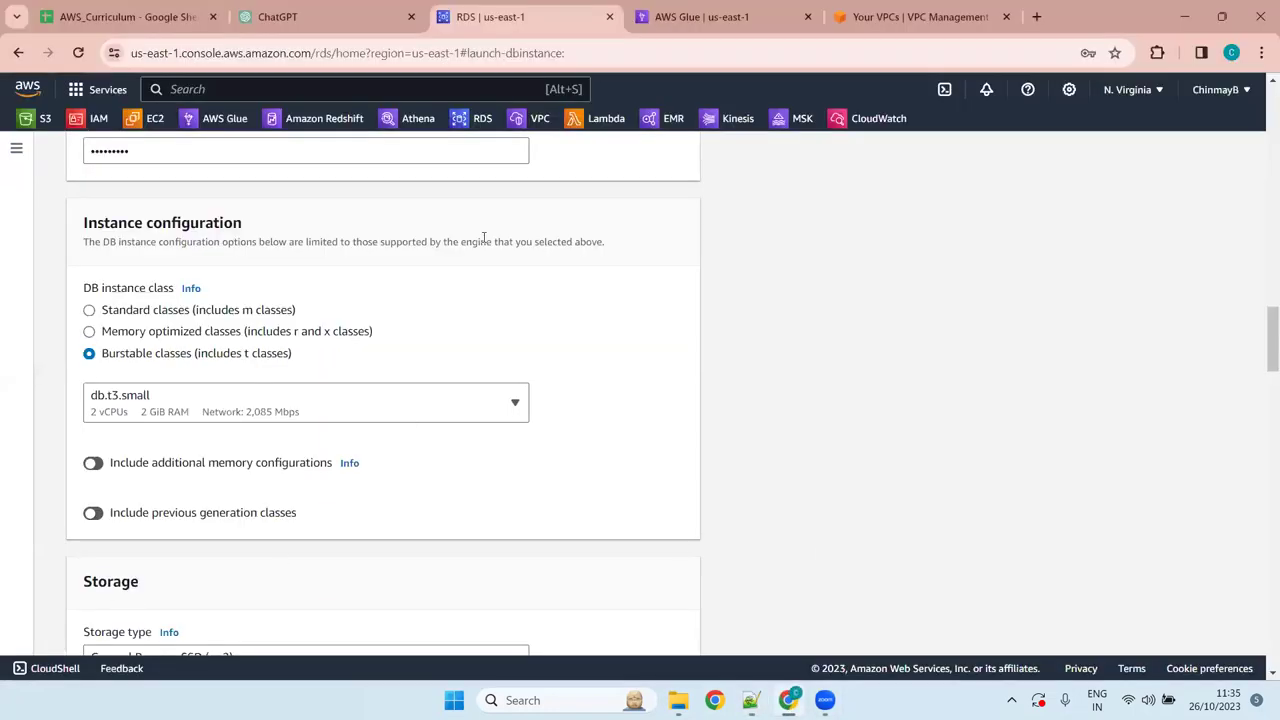
Change the instance class to Standard classes, db.m5.large (2 vCPUs, 8 GiB RAM)
scroll(490, 403, up, 10)
scroll(234, 380, down, 7)
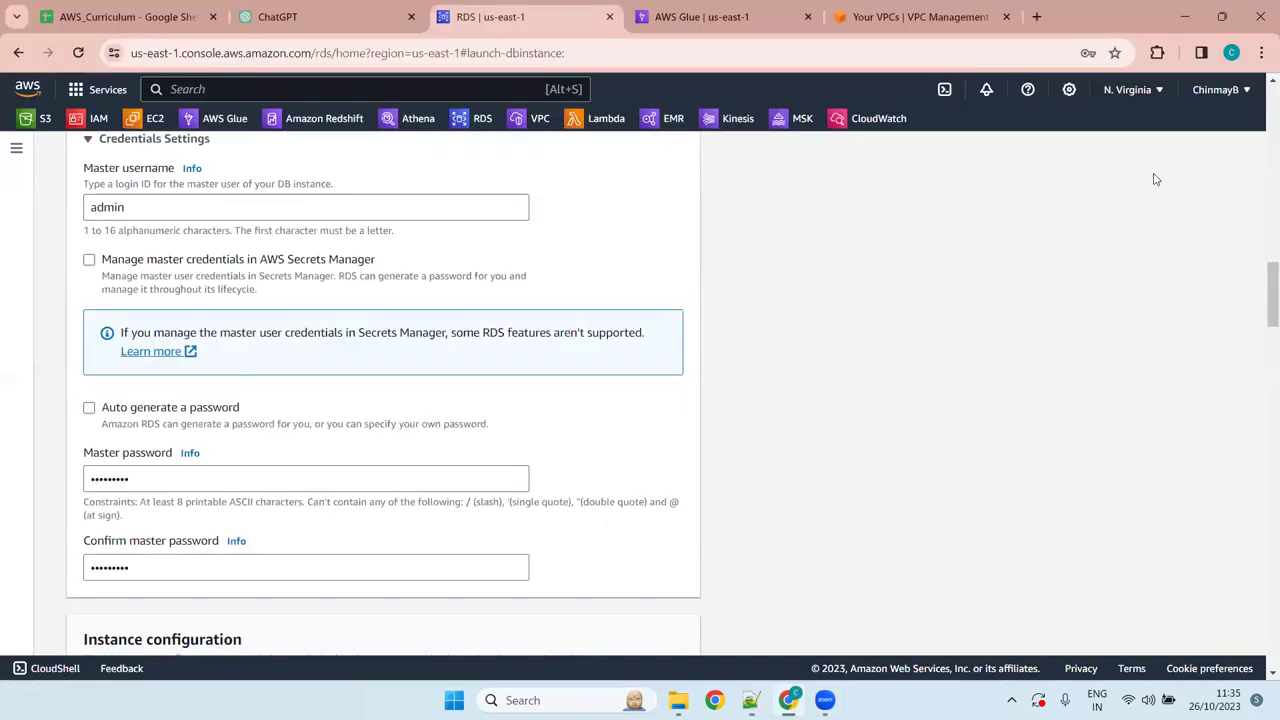
drag(1261, 310, 1261, 357)
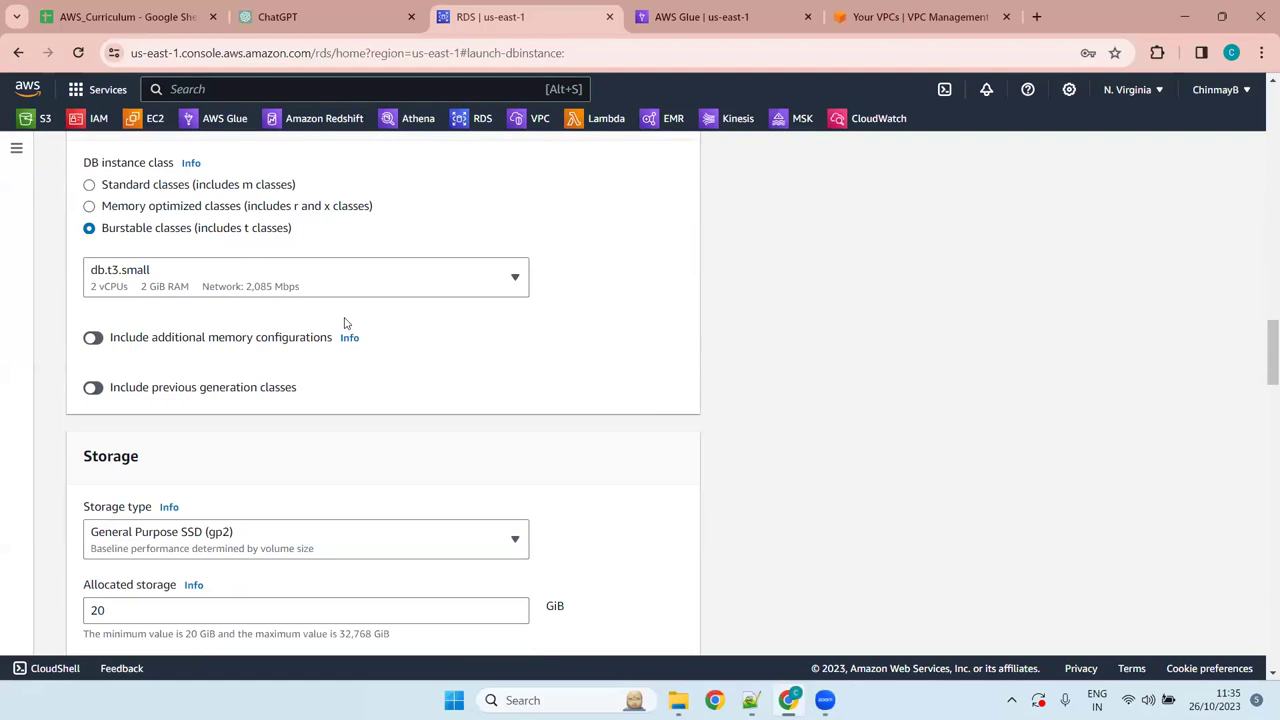
click(175, 186)
click(178, 277)
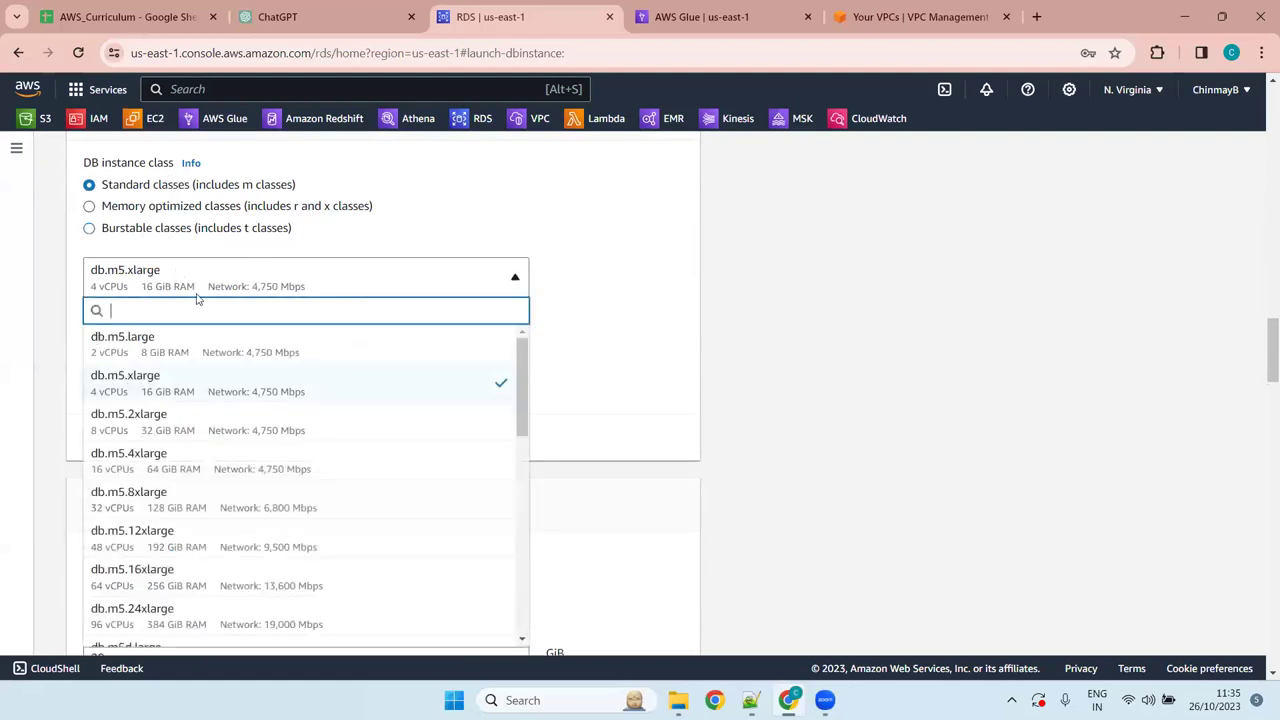
click(212, 350)
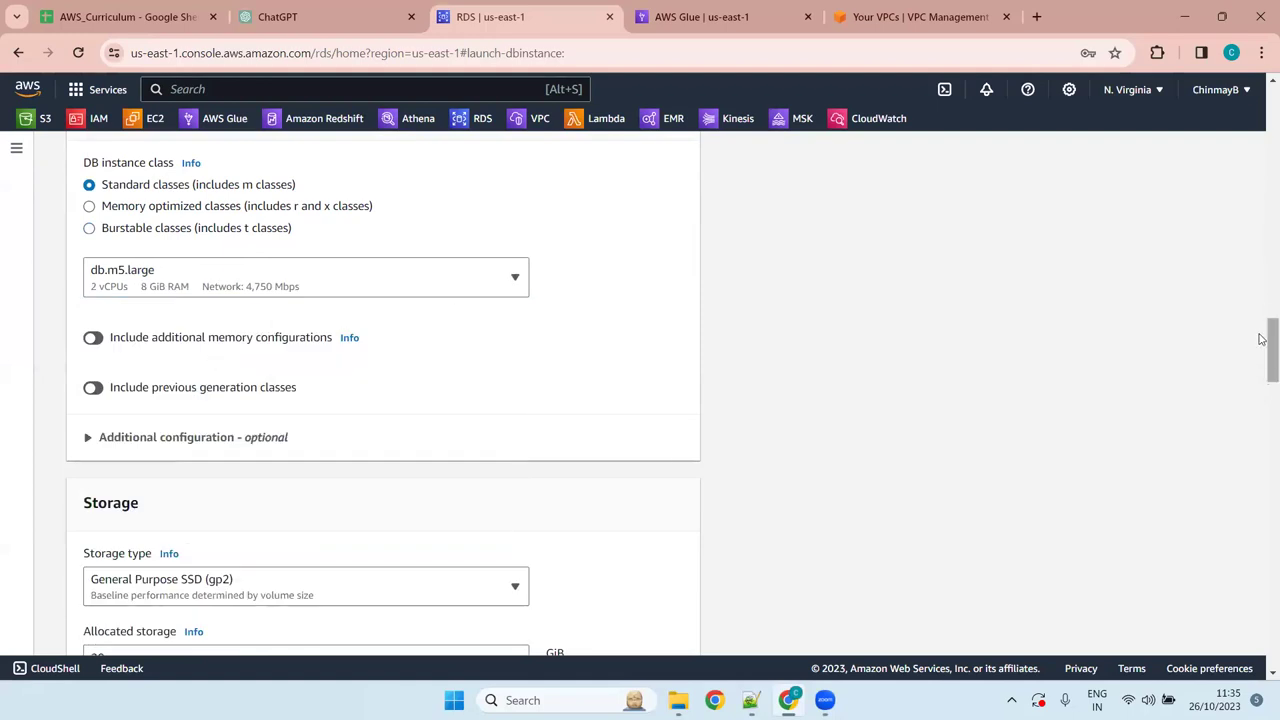
drag(1261, 339, 1266, 360)
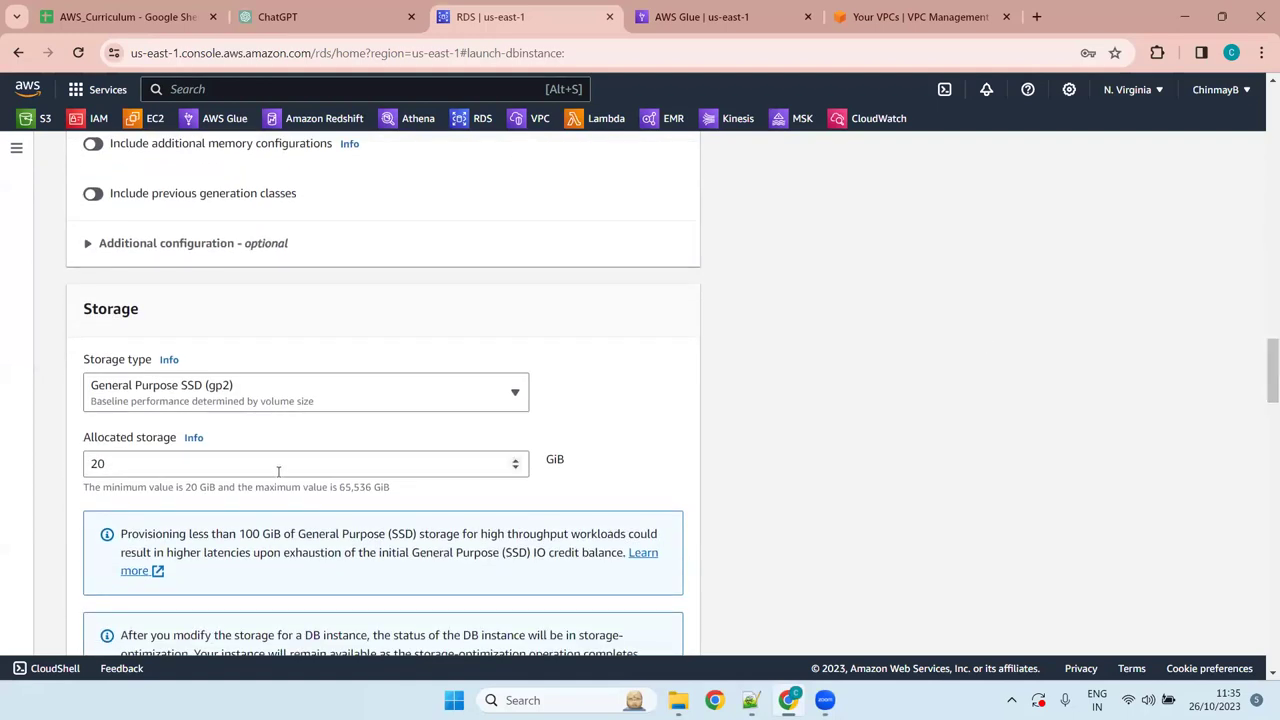
click(361, 397)
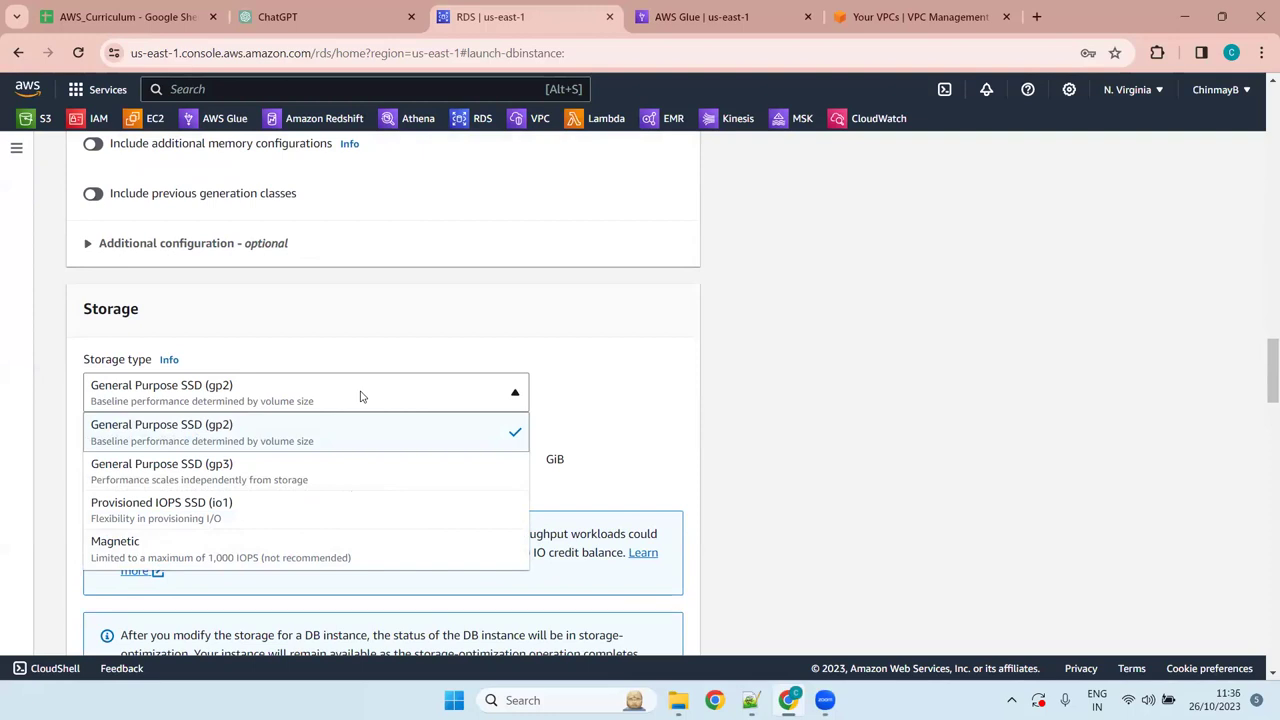
click(361, 397)
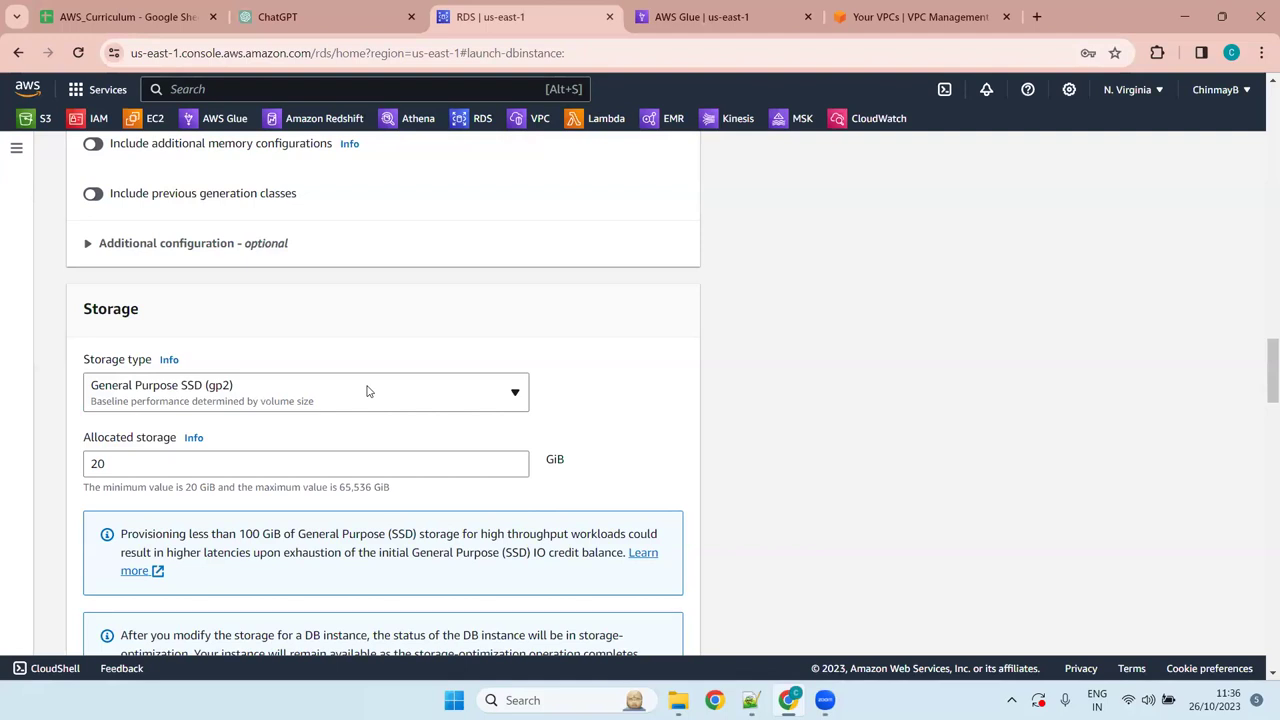
drag(1264, 378, 1262, 385)
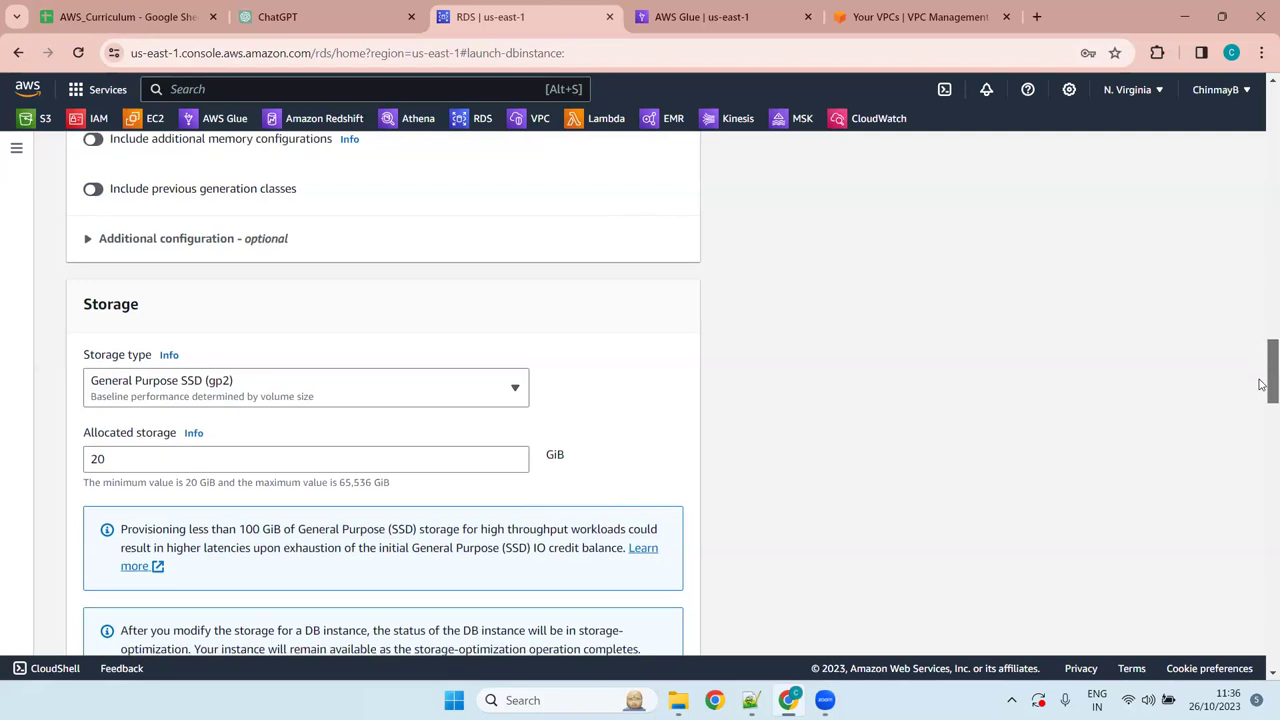
scroll(1262, 385, down, 1)
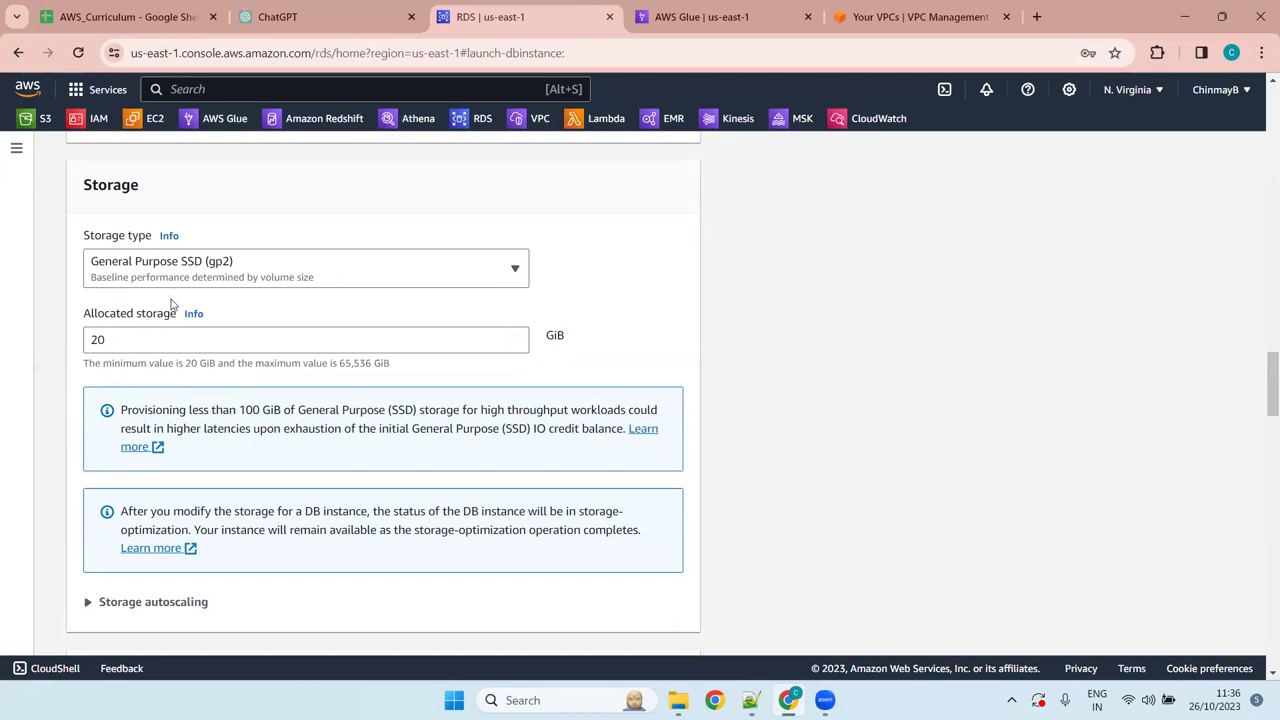
drag(185, 363, 399, 365)
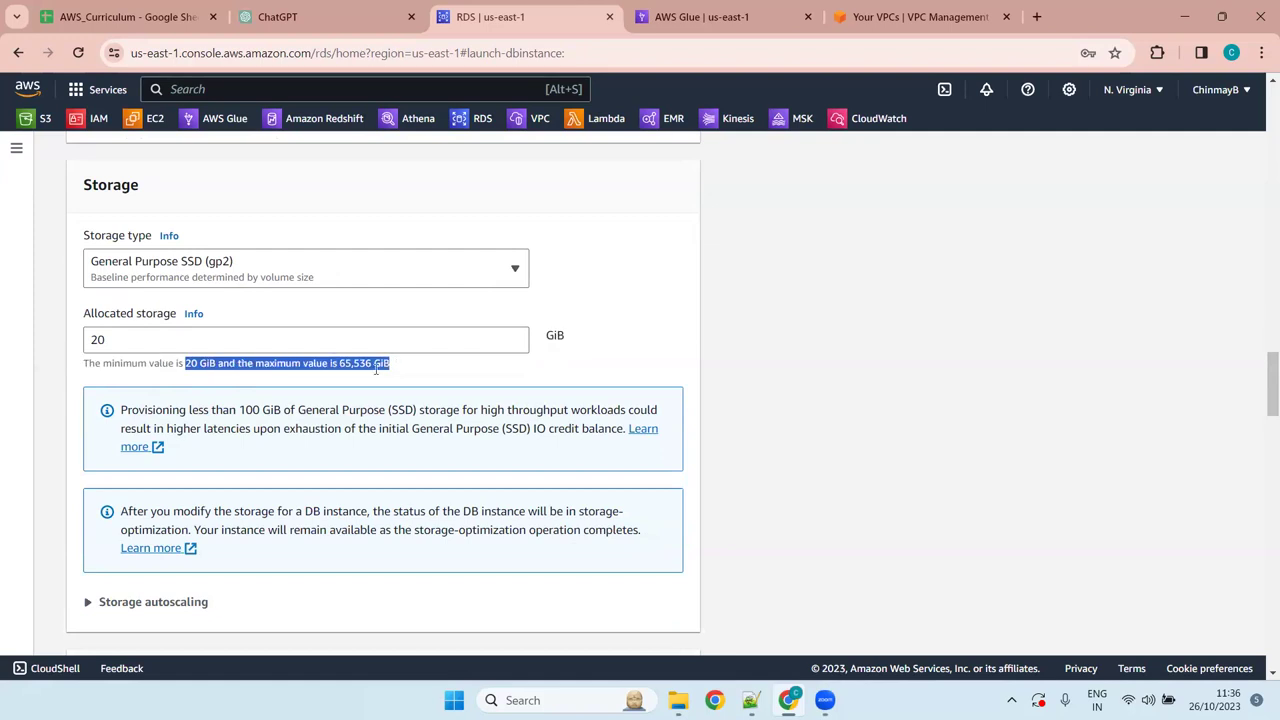
click(205, 336)
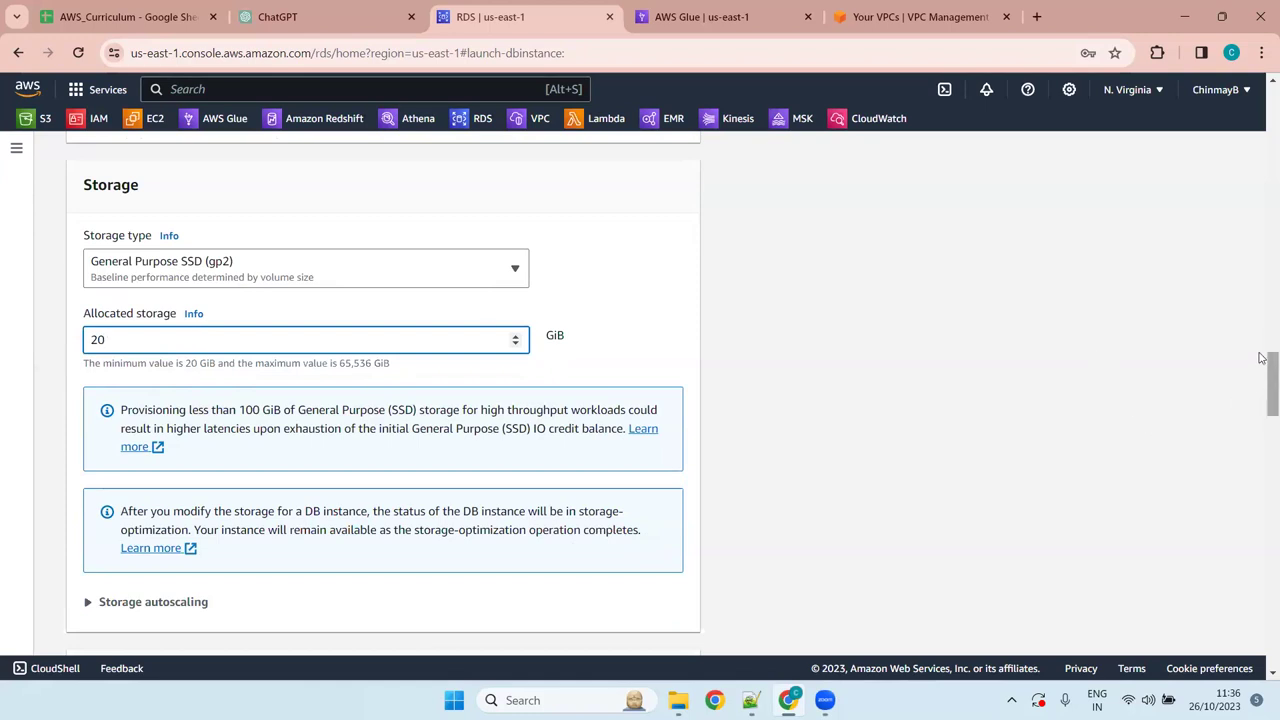
drag(1268, 372, 1260, 388)
scroll(1260, 388, down, 1)
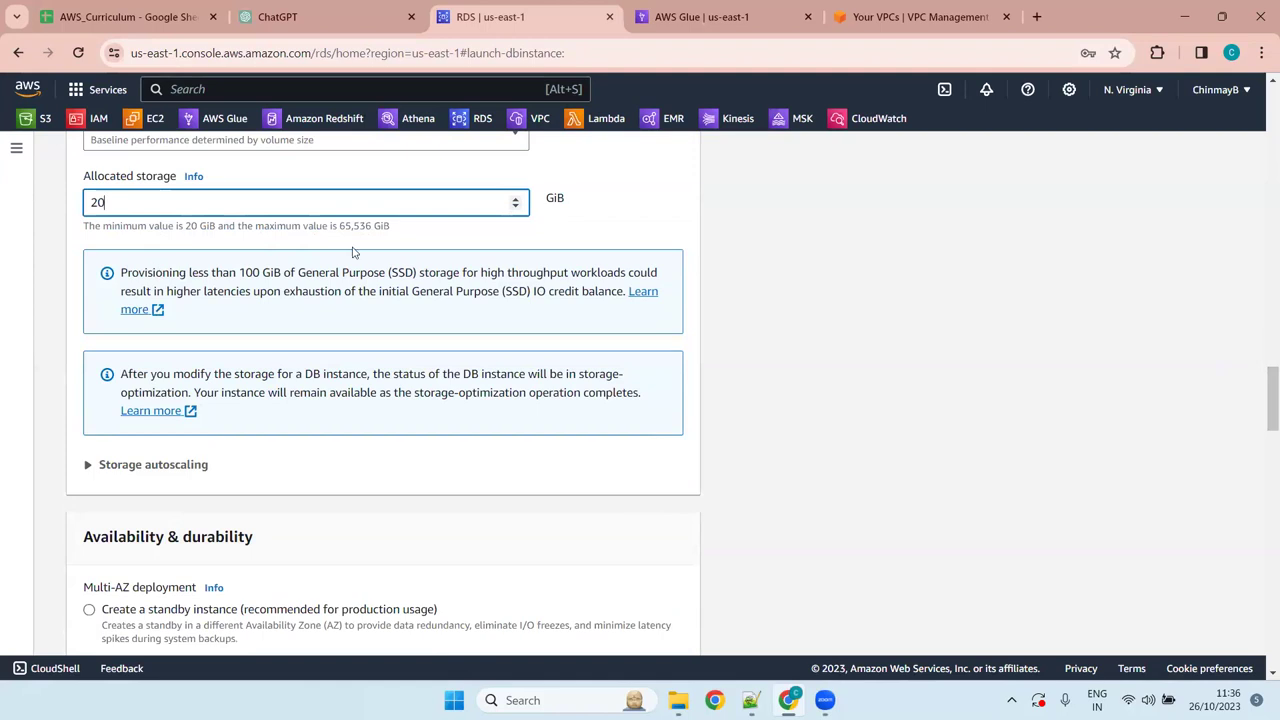
Keep 20 GiB allocated storage and lower the maximum storage threshold from 1000 to 22
click(603, 208)
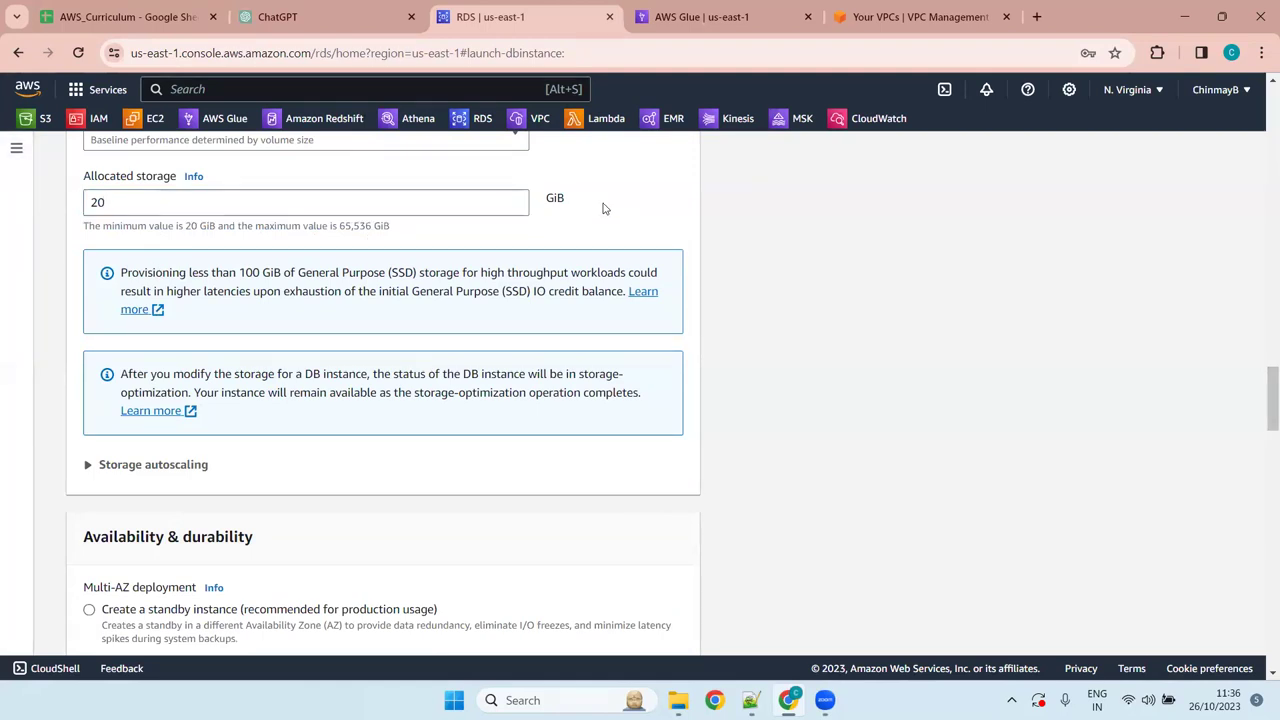
click(123, 468)
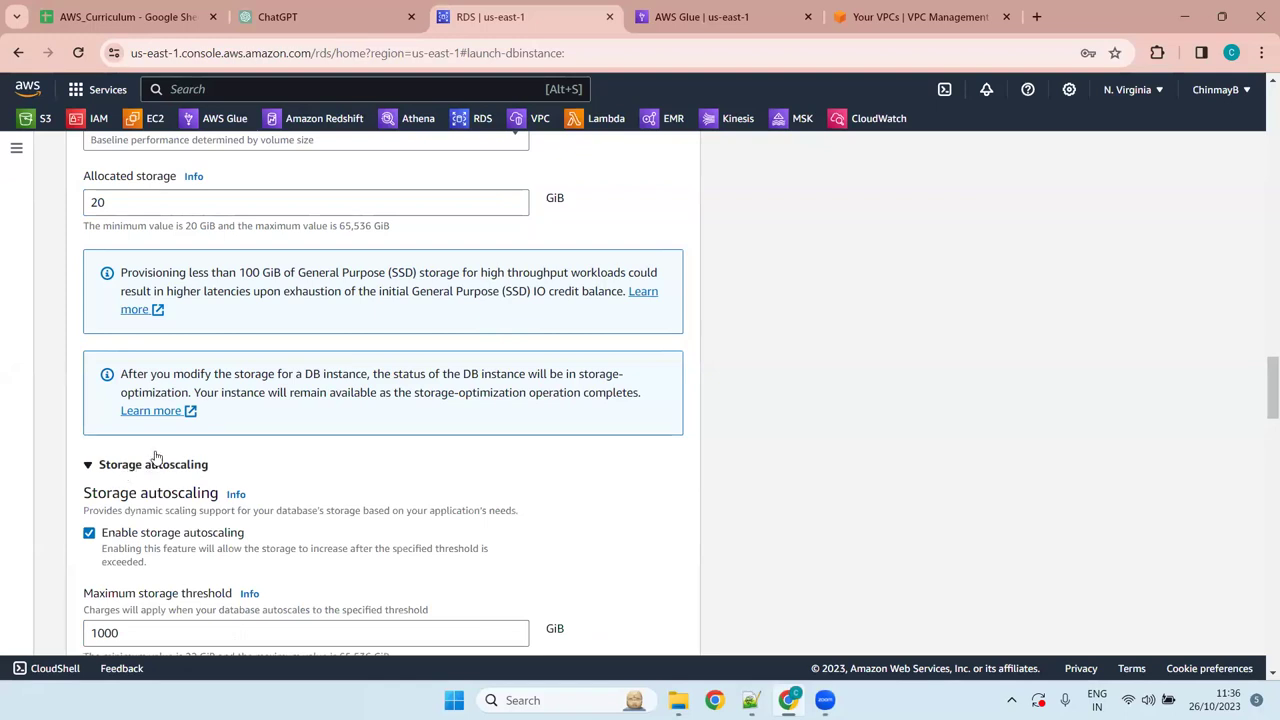
double_click(163, 633)
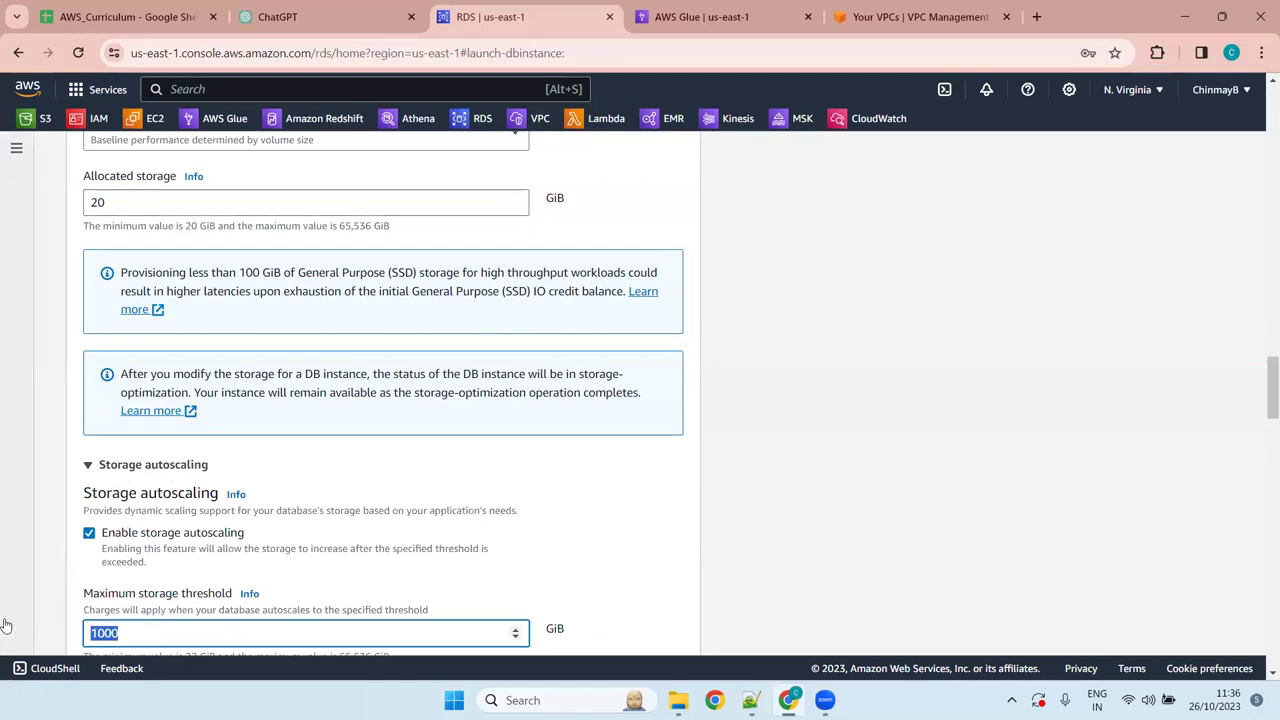
text(22)
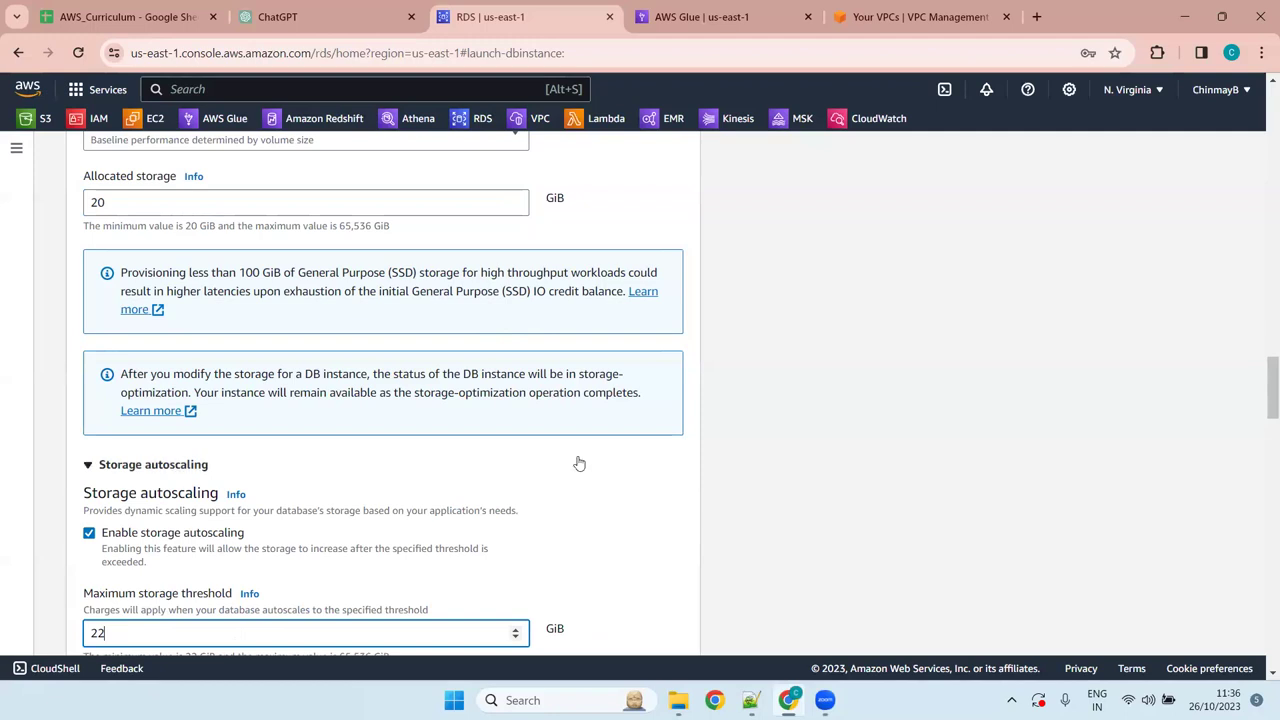
scroll(603, 449, down, 8)
scroll(560, 430, up, 4)
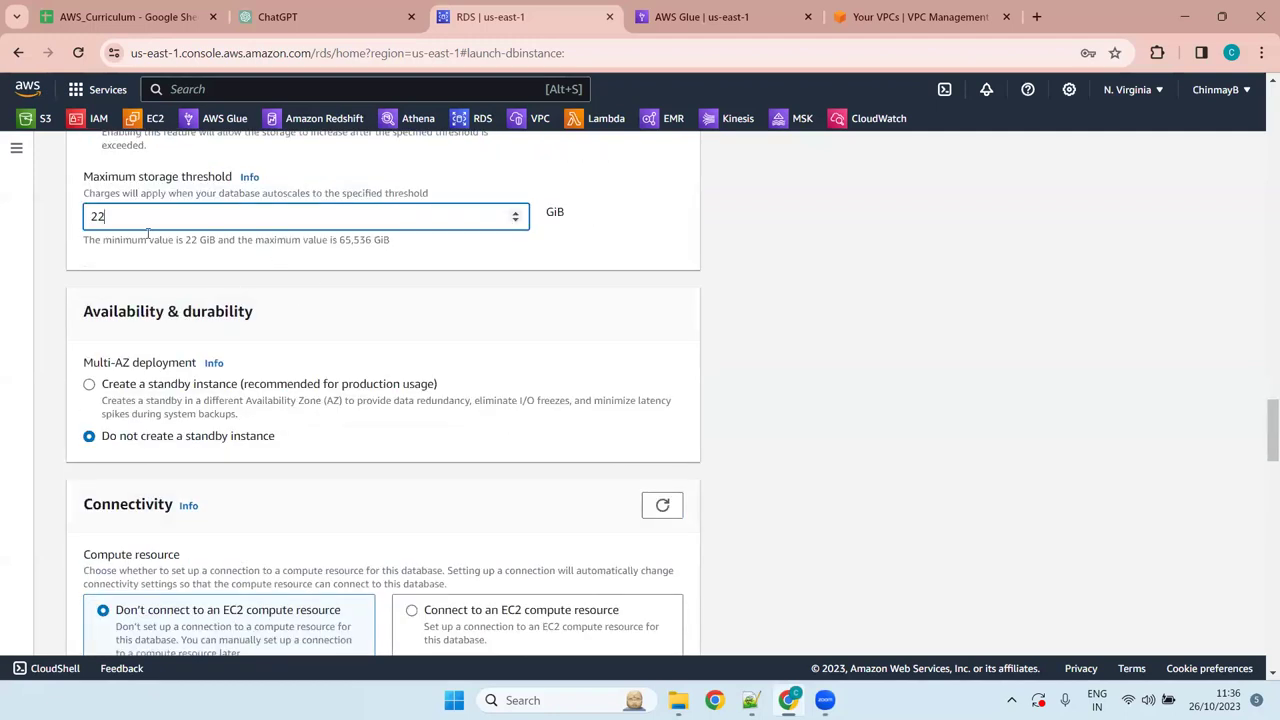
Highlight the minimum-threshold hint showing 22 GiB is the lowest allowed, then review storage settings
drag(216, 240, 136, 251)
click(491, 254)
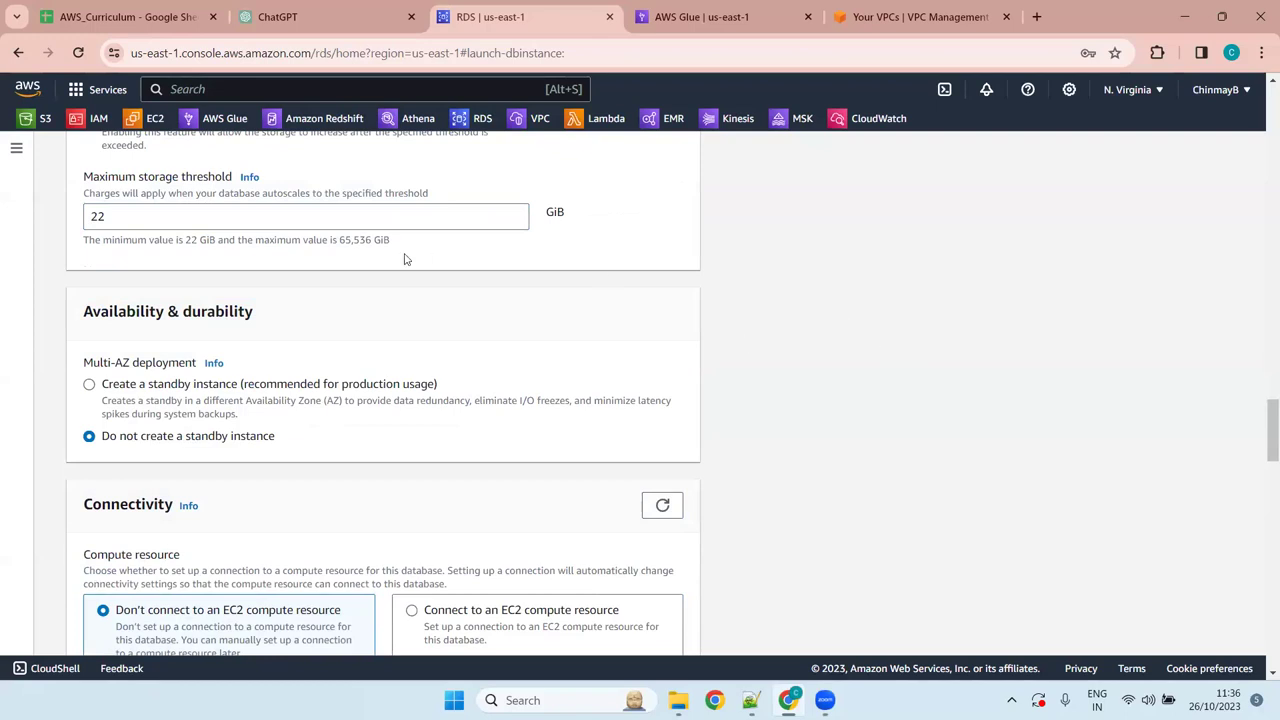
scroll(405, 256, up, 4)
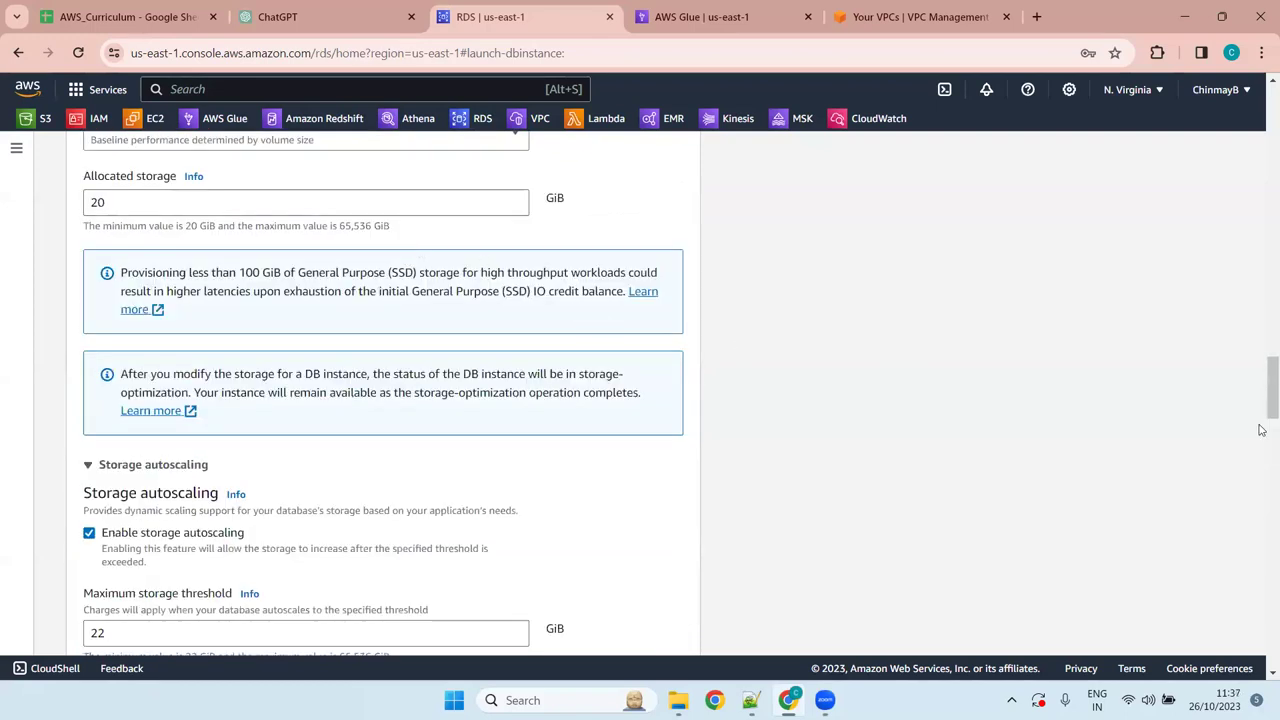
scroll(1261, 380, down, 2)
scroll(1261, 388, down, 2)
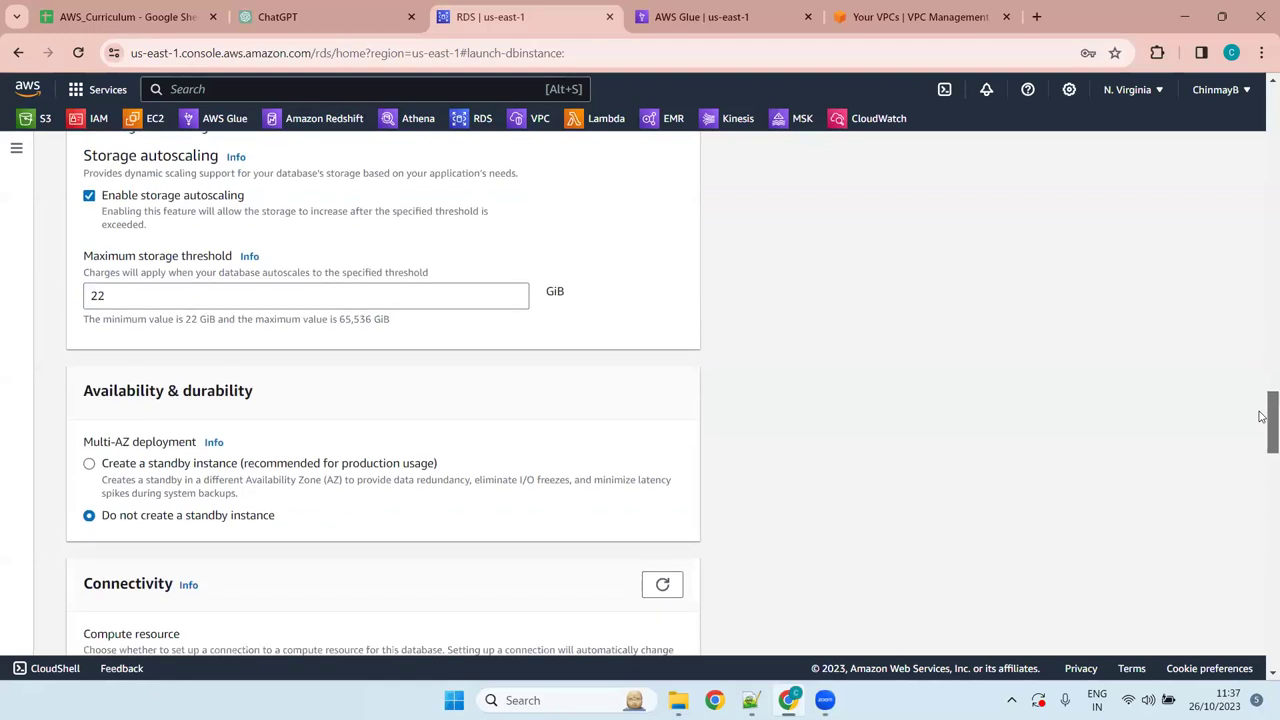
scroll(1261, 390, up, 6)
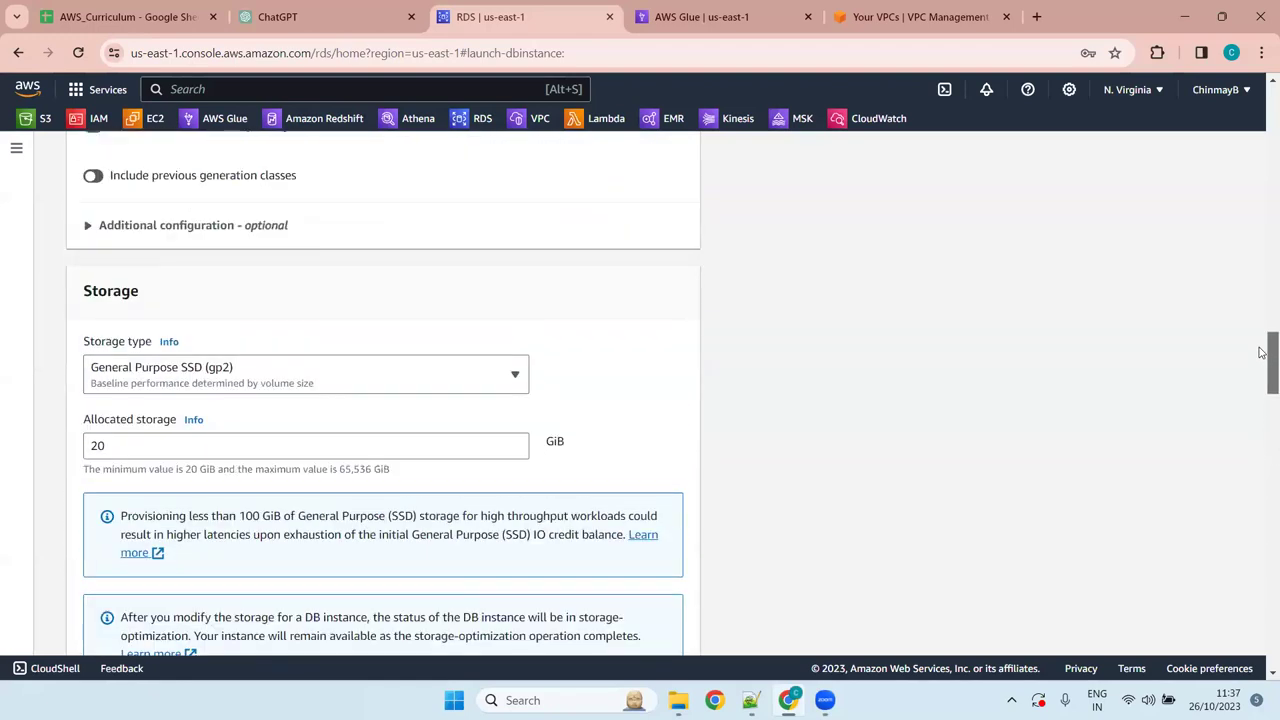
drag(1261, 352, 1261, 388)
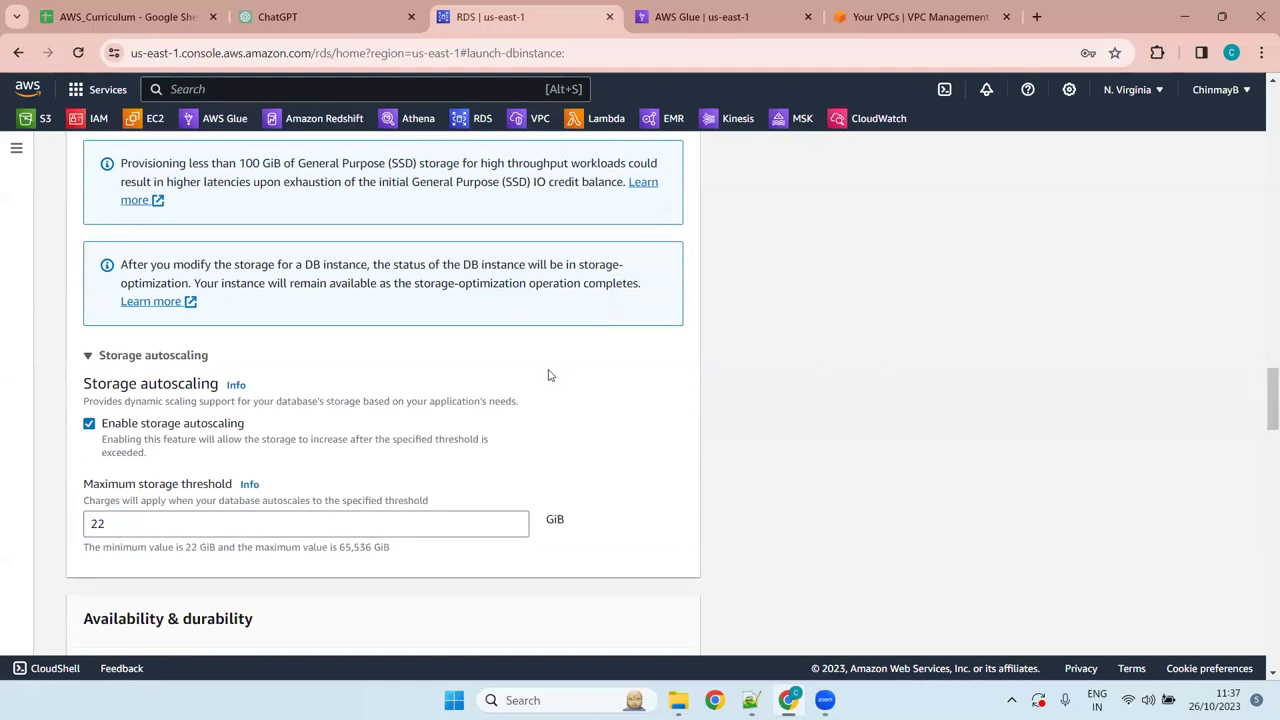
scroll(548, 375, up, 4)
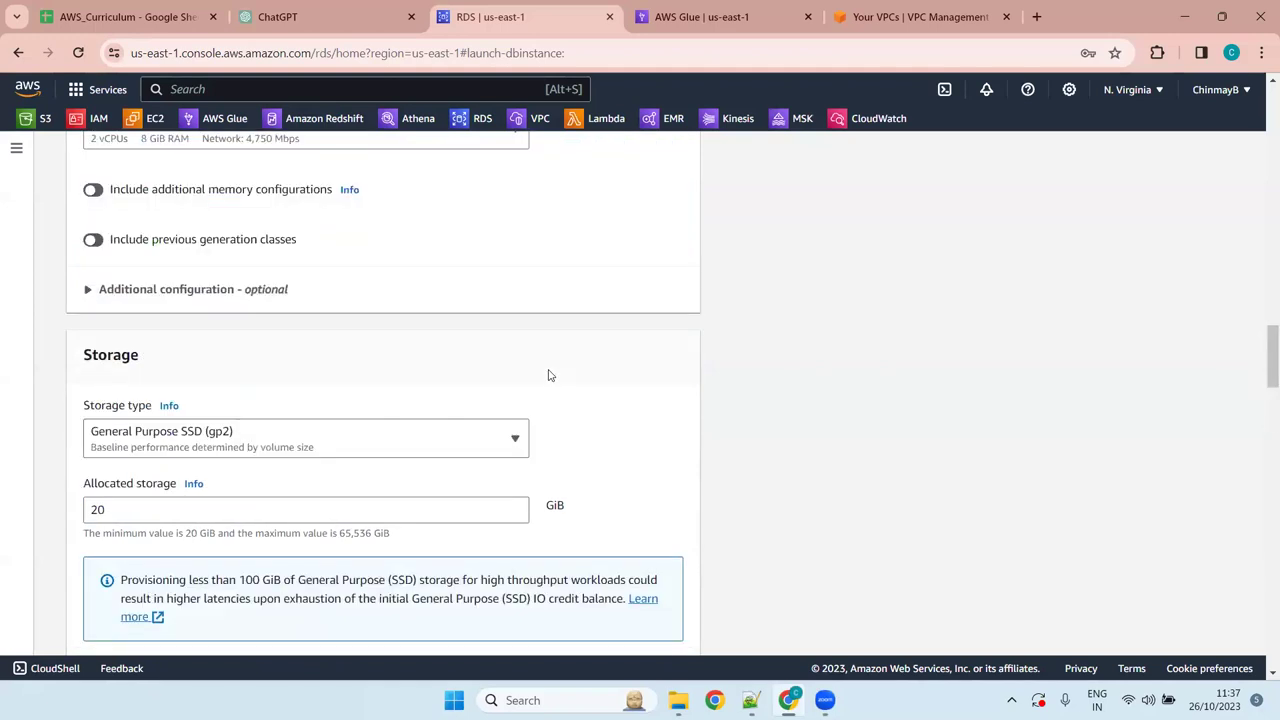
scroll(548, 375, down, 4)
scroll(548, 375, up, 4)
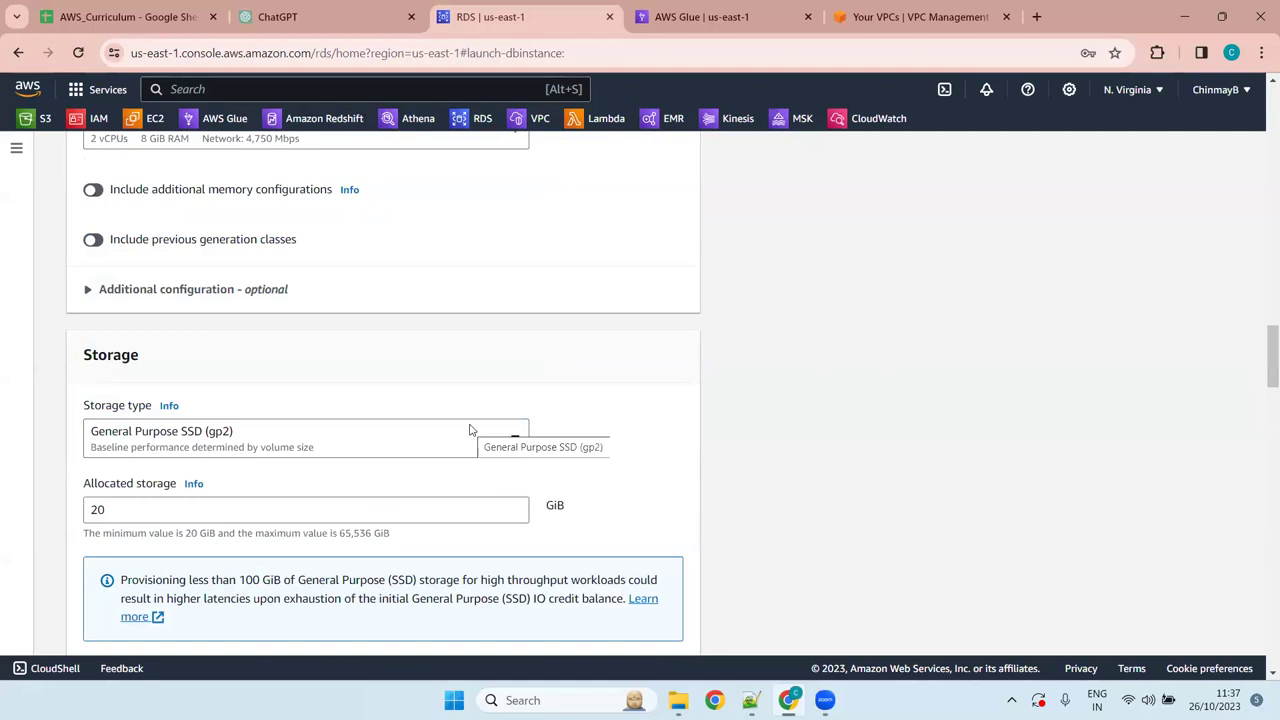
scroll(471, 430, down, 4)
scroll(471, 430, up, 4)
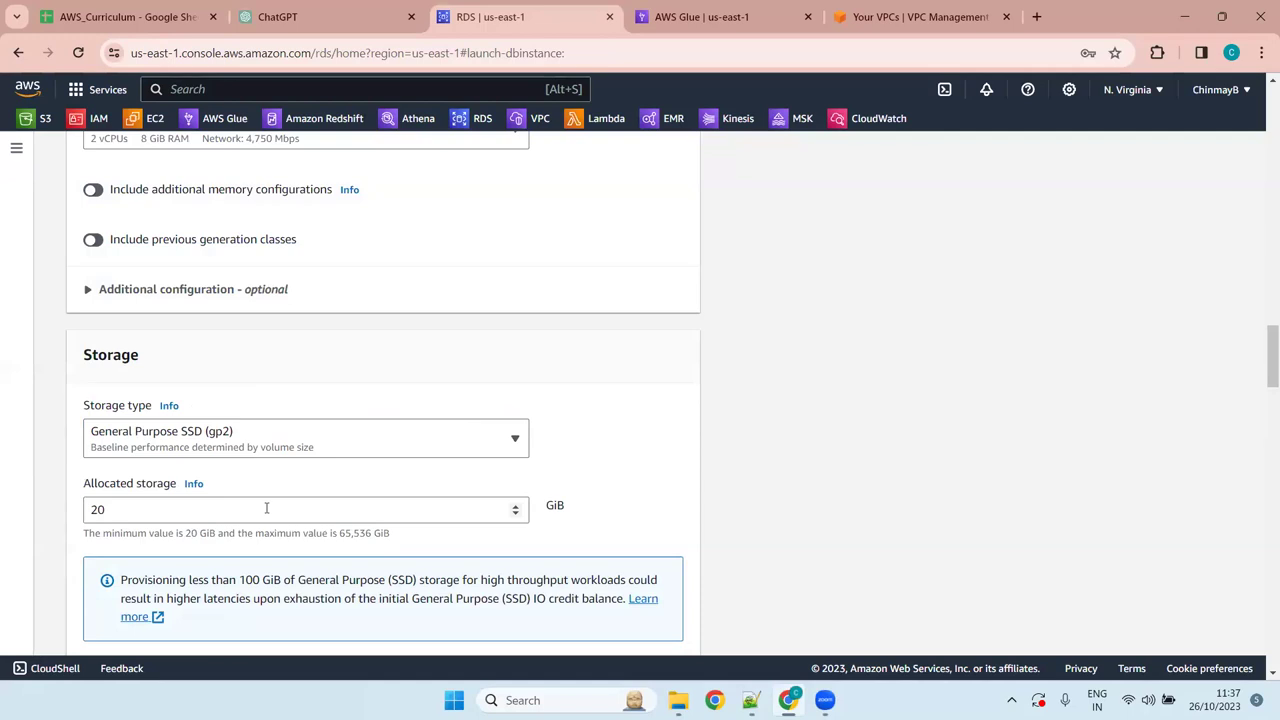
scroll(268, 505, down, 4)
scroll(271, 494, down, 1)
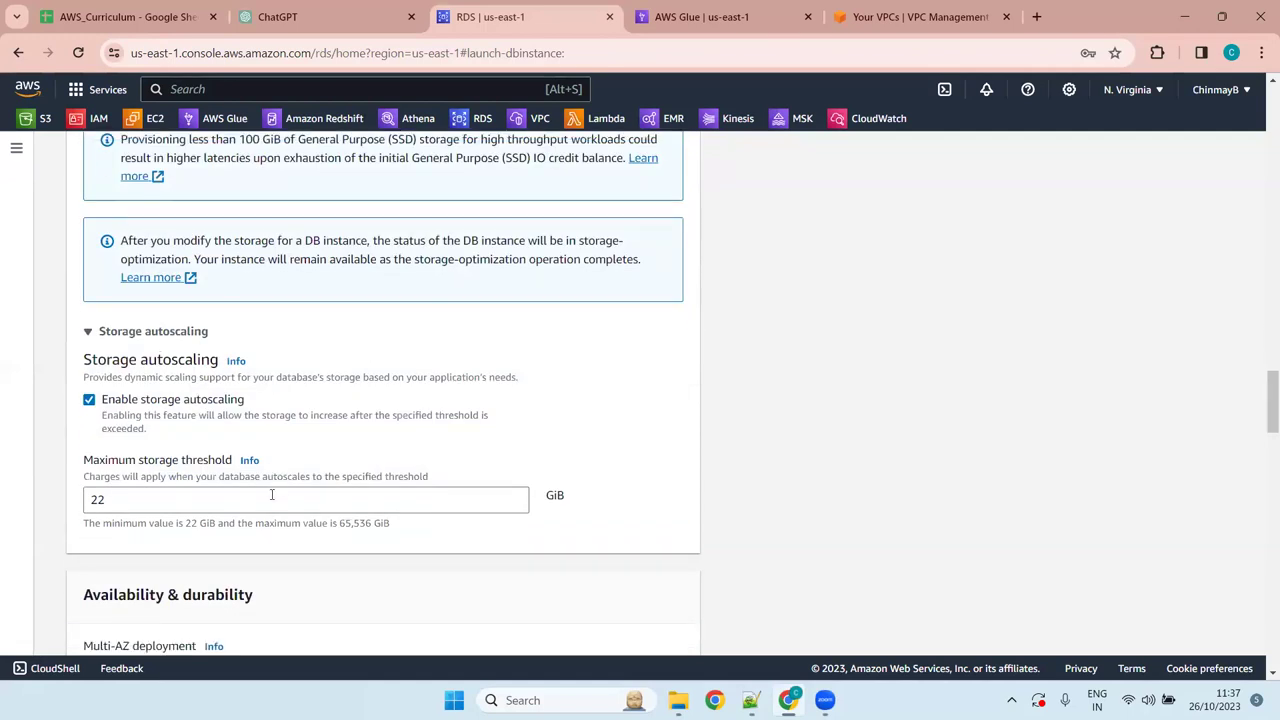
scroll(271, 494, down, 4)
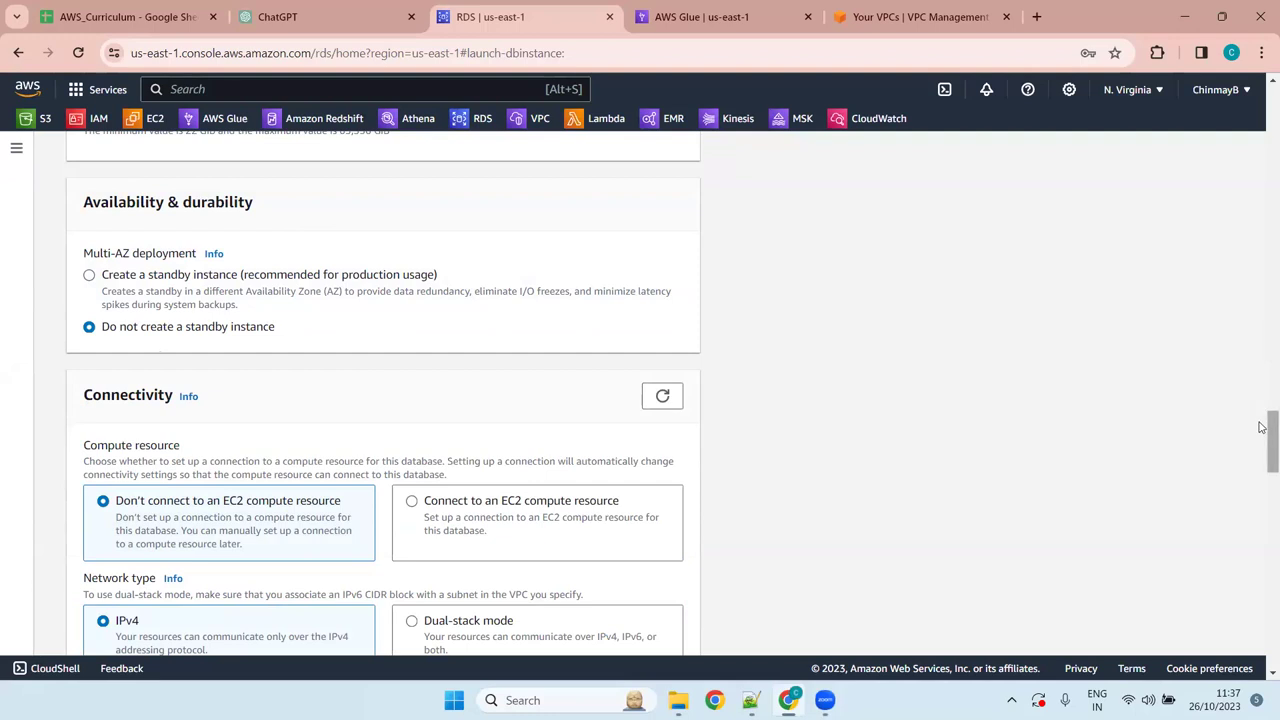
Choose ds-vpc as the database's virtual private cloud in Connectivity
drag(1262, 427, 1262, 440)
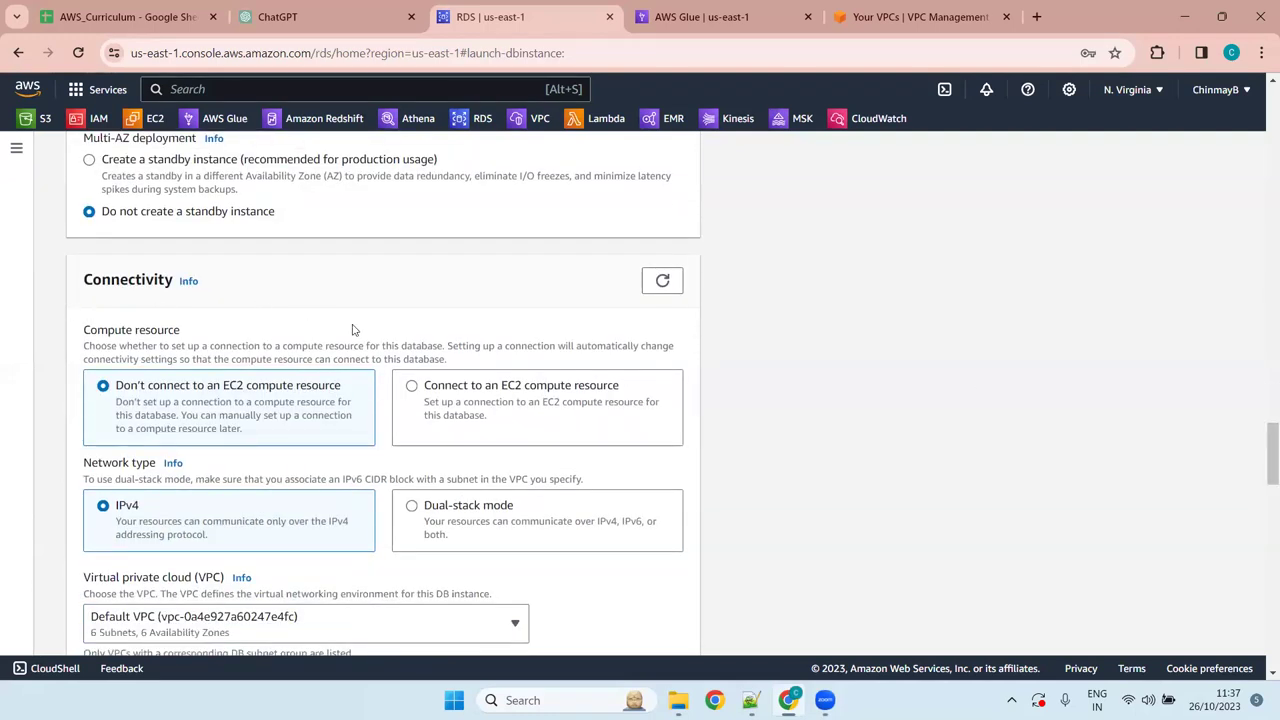
drag(182, 331, 78, 324)
click(302, 337)
scroll(1262, 436, down, 1)
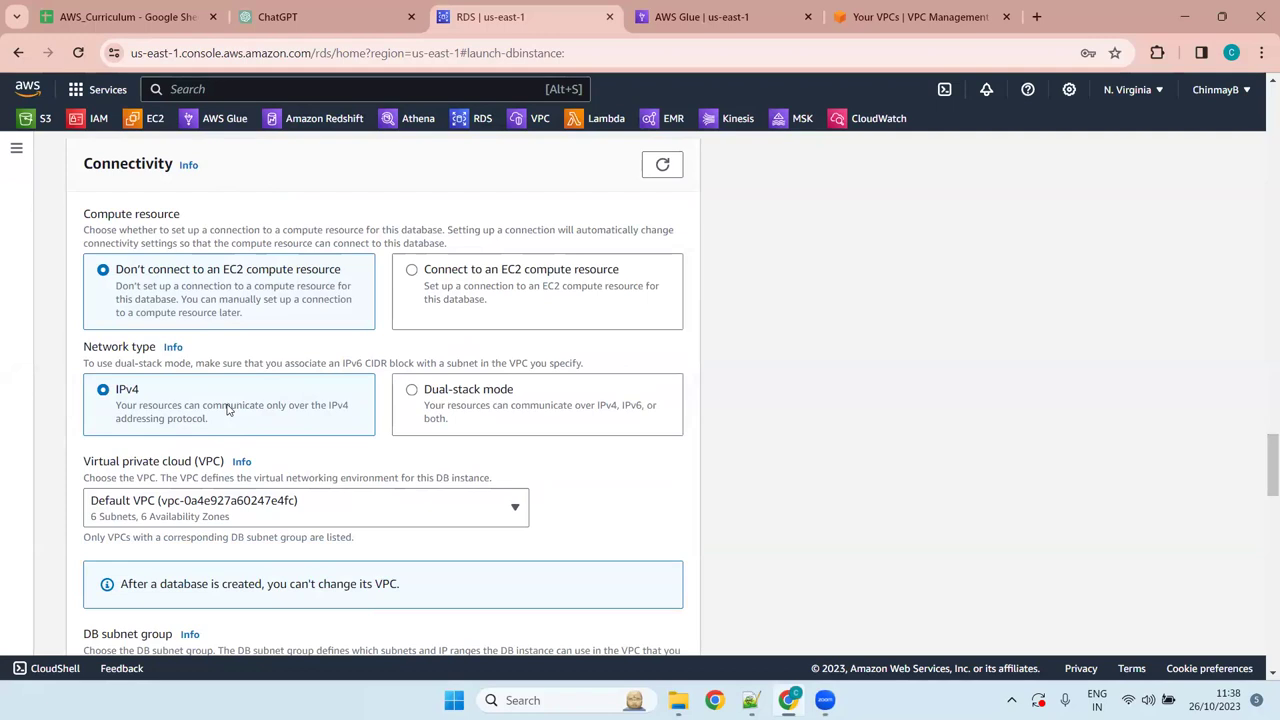
mouse_move(1270, 466)
mouse_down()
mouse_move(1262, 486)
mouse_move(1262, 474)
mouse_up()
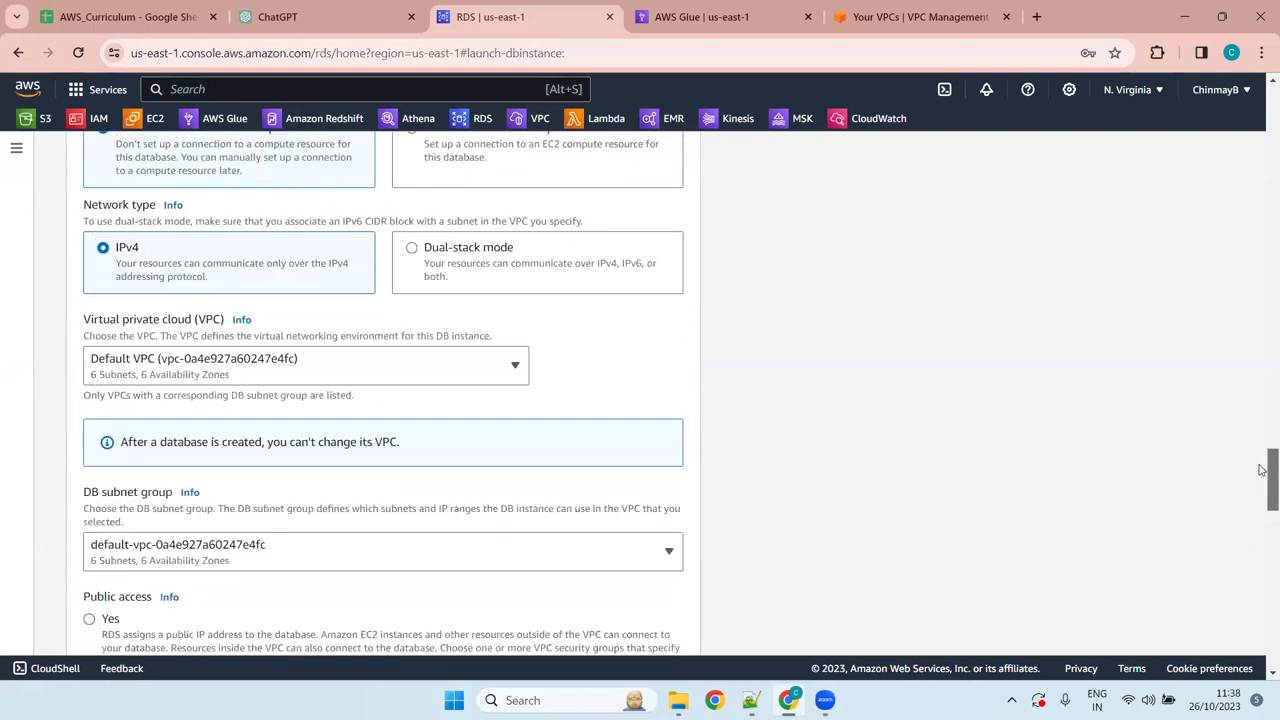
click(283, 366)
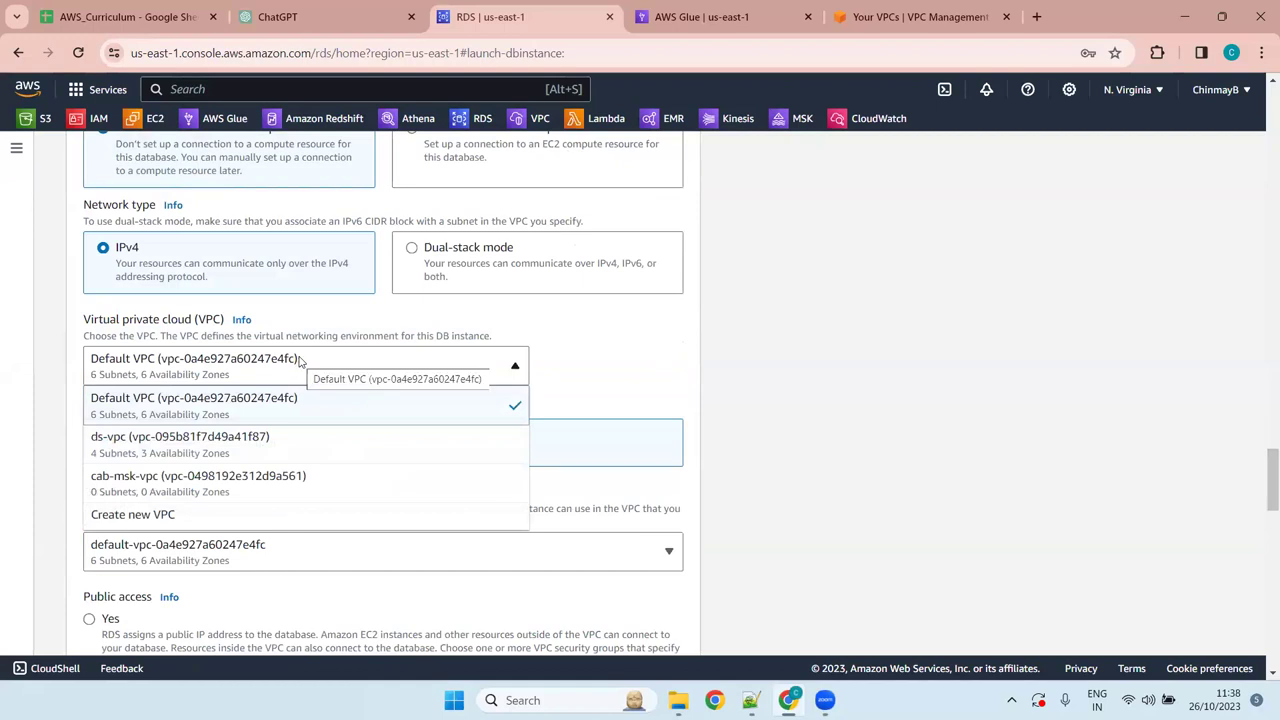
click(209, 443)
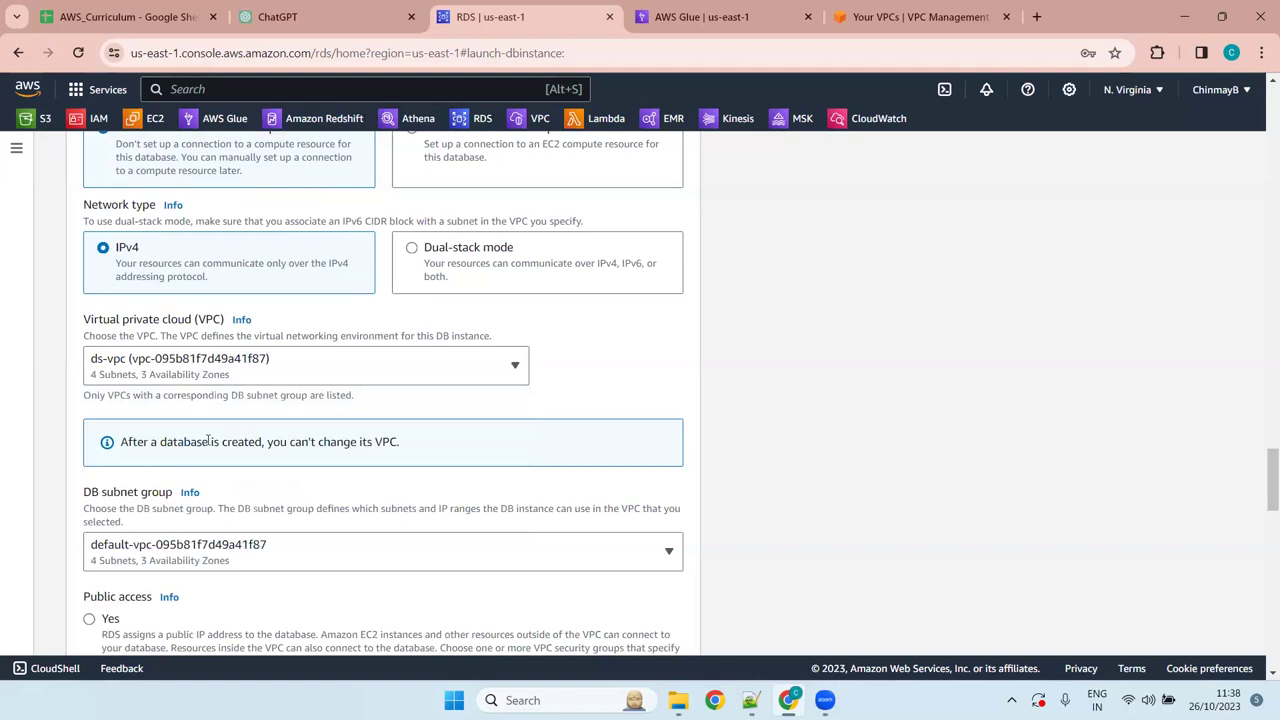
Recheck the VPC as ds-vpc and keep the default-vpc-095b81f7d49a41f87 subnet group
mouse_move(1265, 486)
mouse_down()
mouse_move(1265, 514)
mouse_move(1262, 482)
mouse_up()
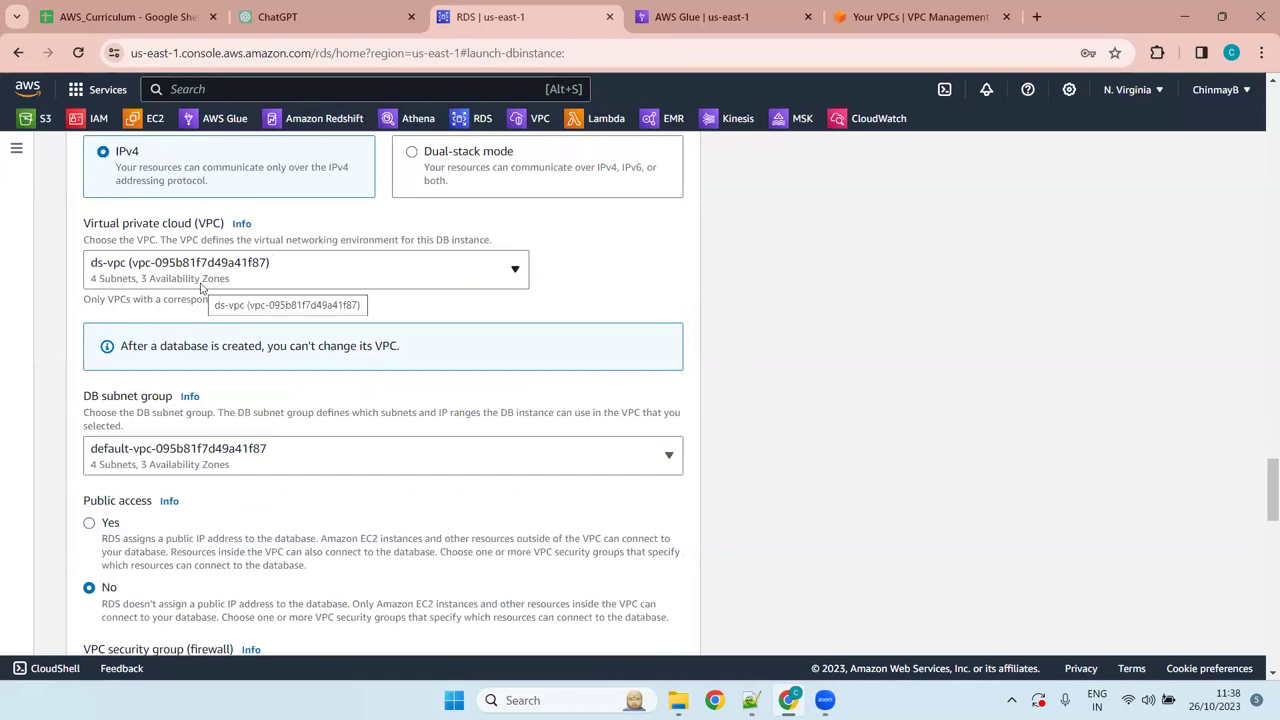
click(275, 455)
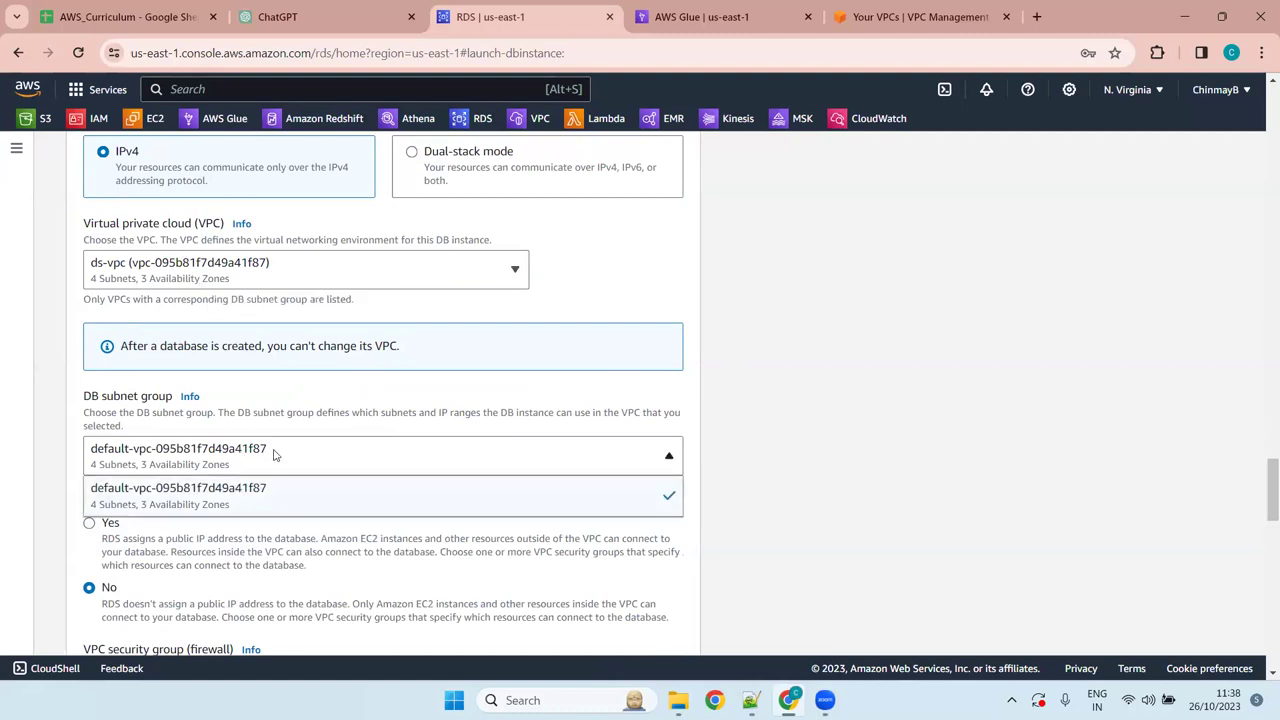
click(275, 455)
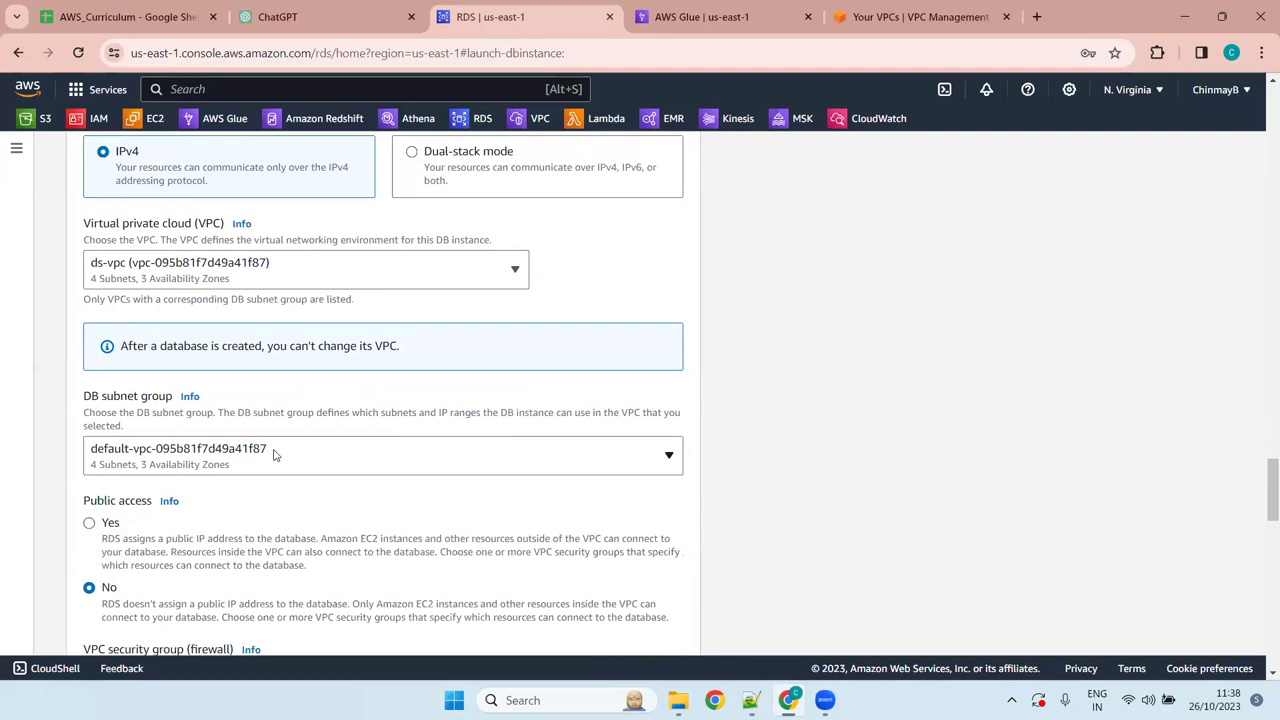
click(273, 281)
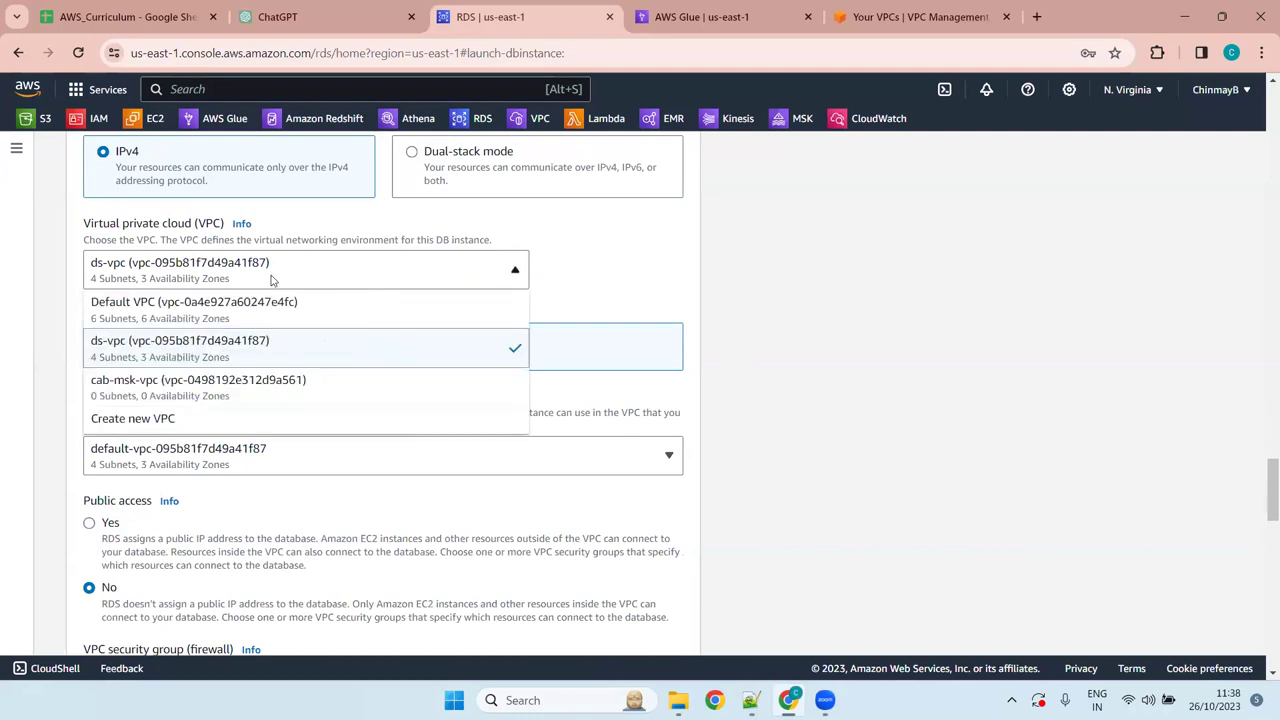
click(282, 349)
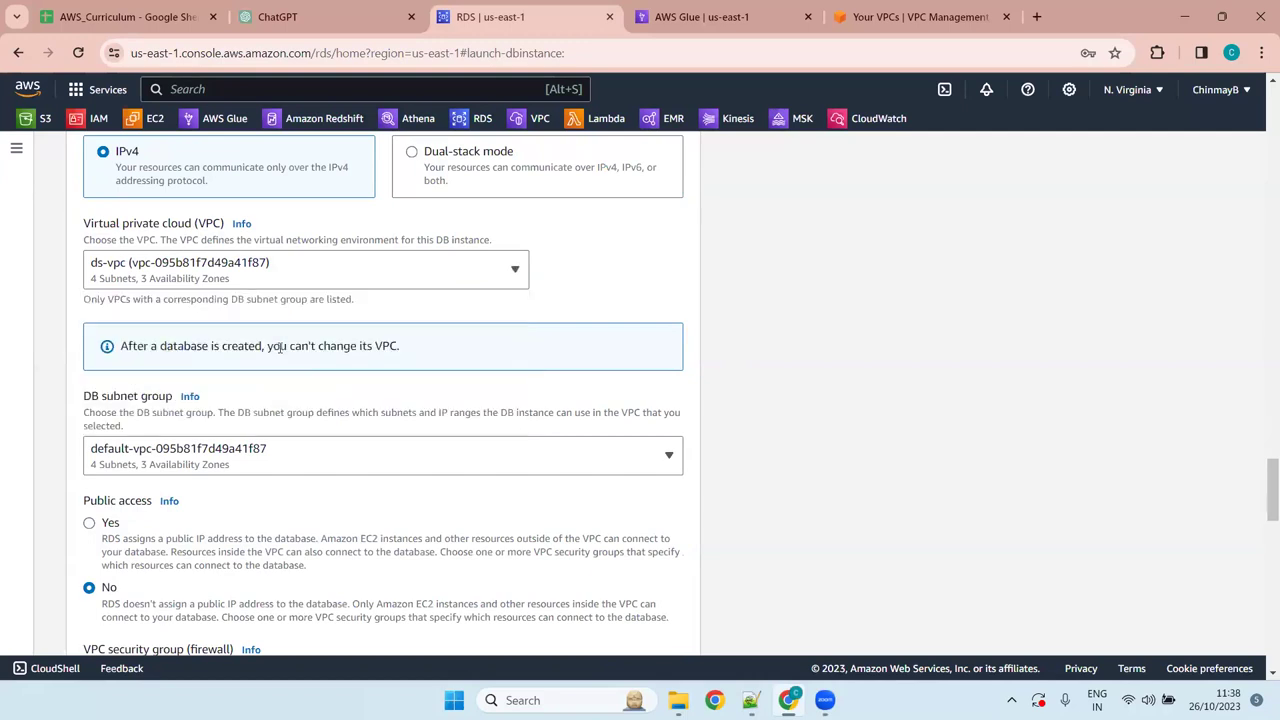
click(572, 452)
click(572, 453)
drag(1261, 487, 1261, 499)
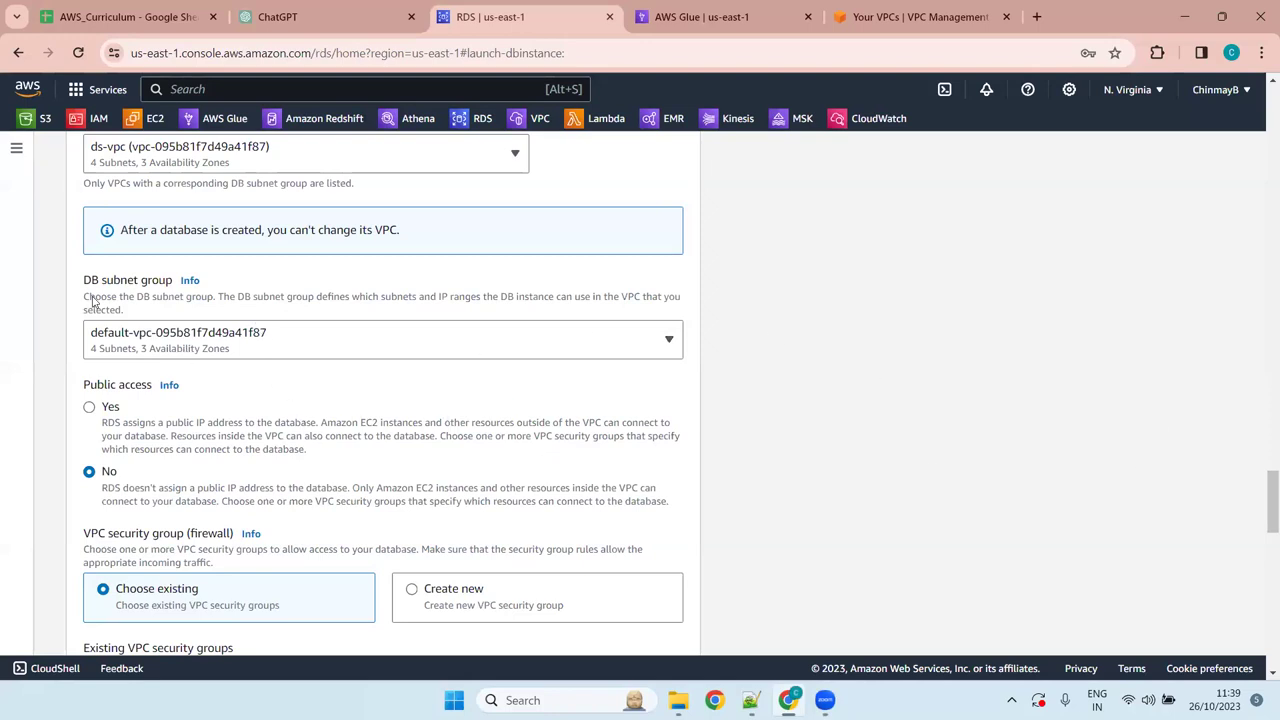
Replace the 'default' security group with rds-sg under Existing VPC security groups
scroll(266, 280, up, 4)
scroll(266, 280, down, 4)
drag(1262, 485, 1263, 501)
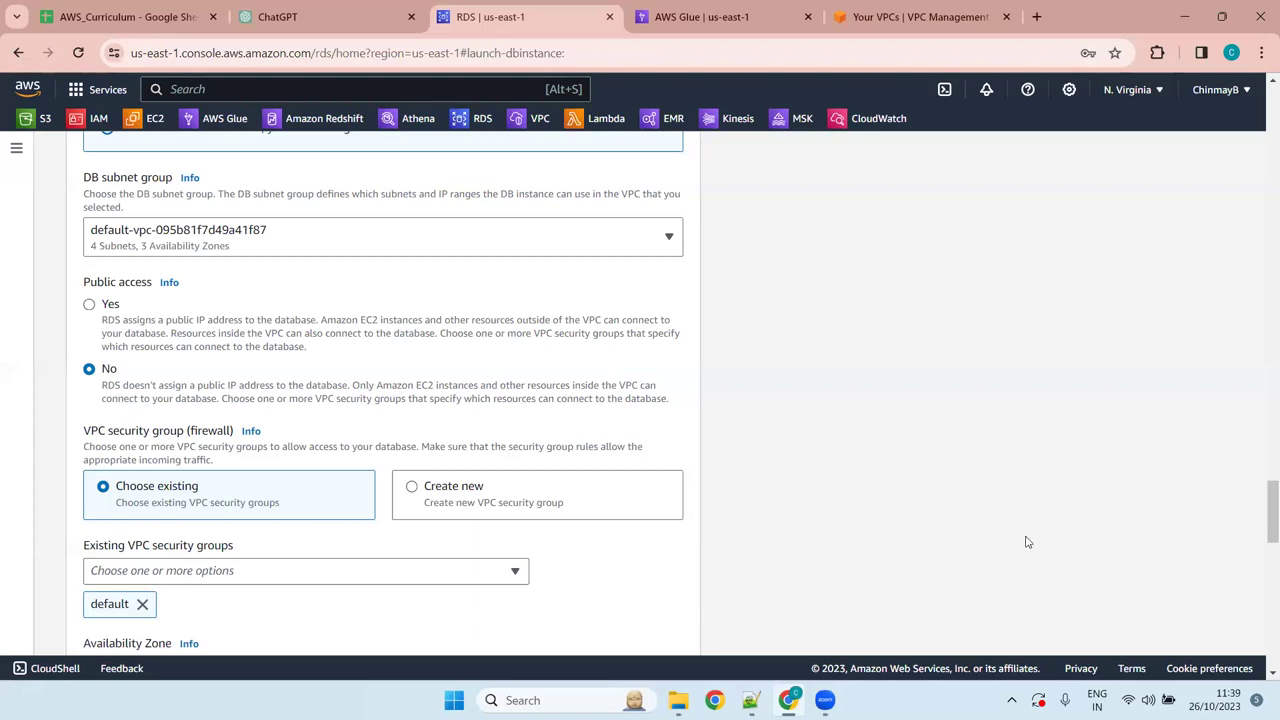
click(1261, 504)
drag(1263, 512, 1265, 537)
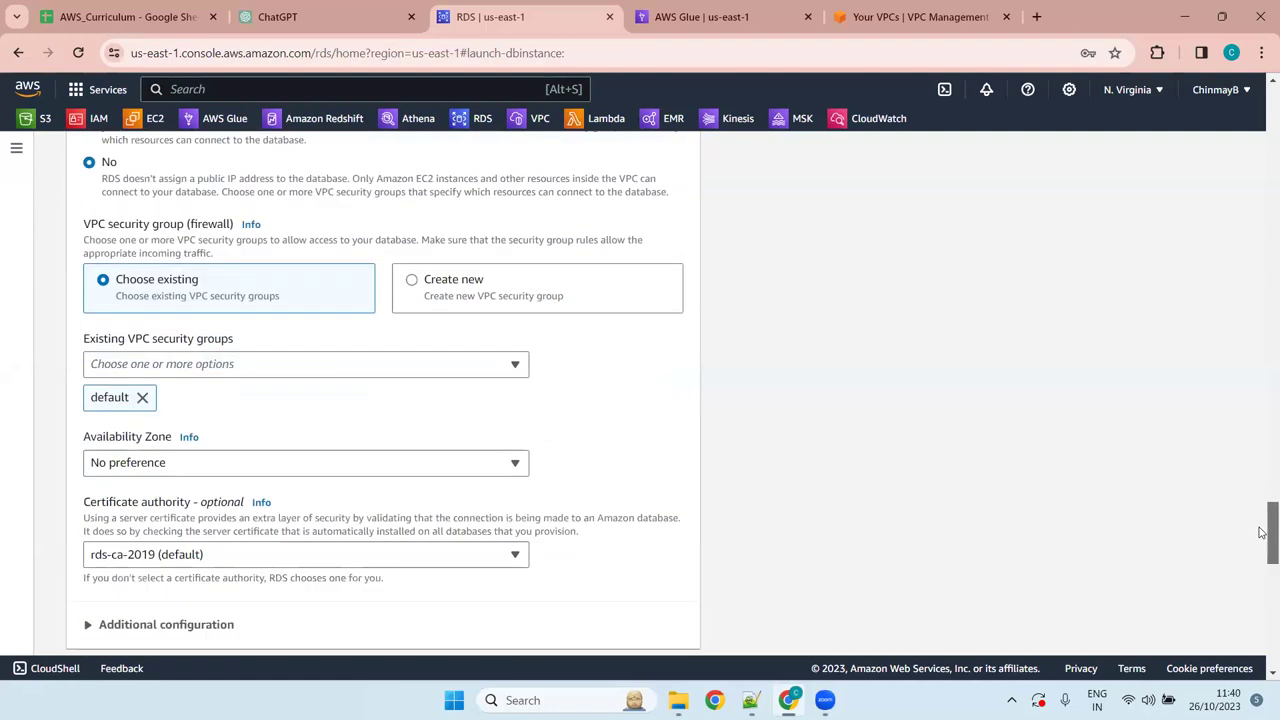
click(143, 398)
click(240, 364)
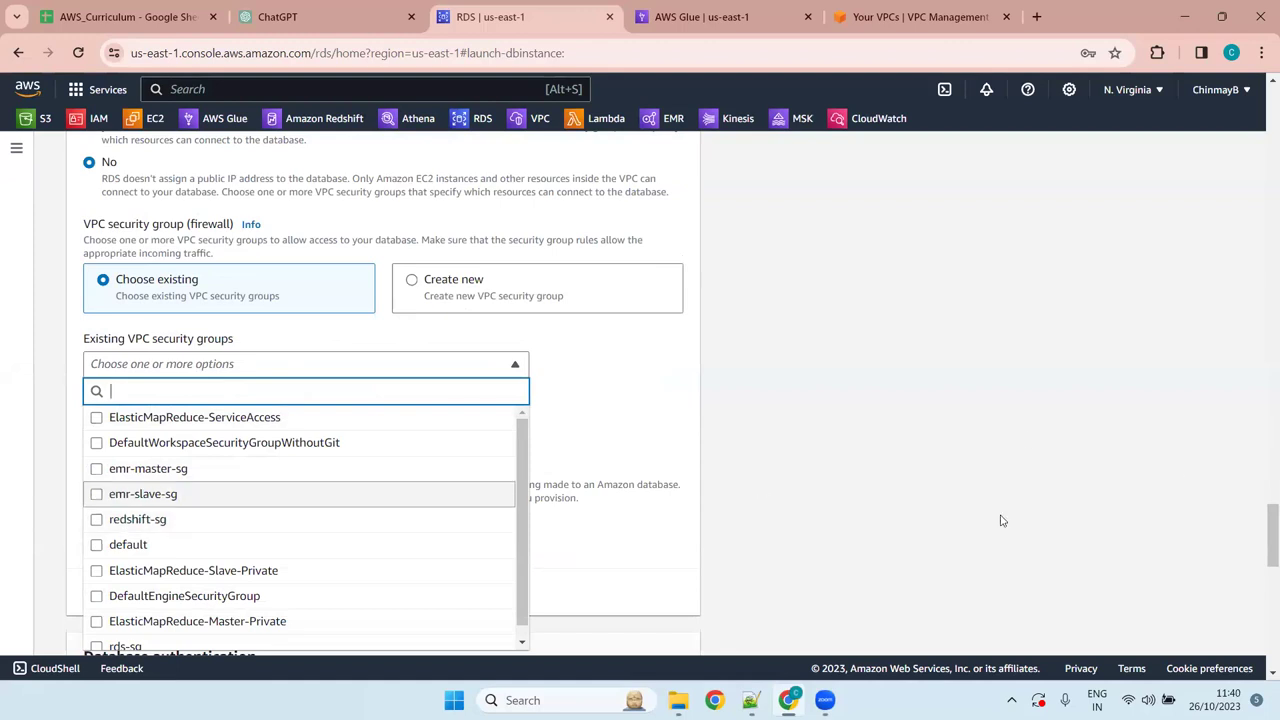
scroll(521, 458, down, 1)
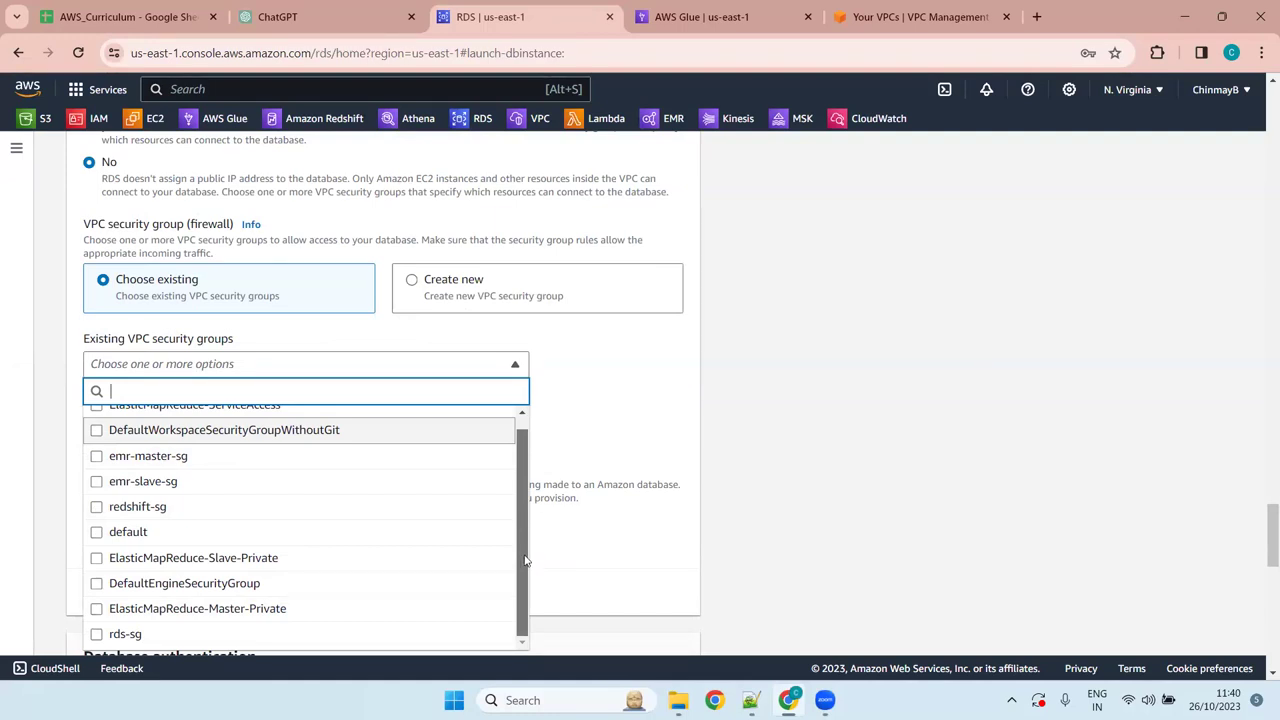
click(203, 638)
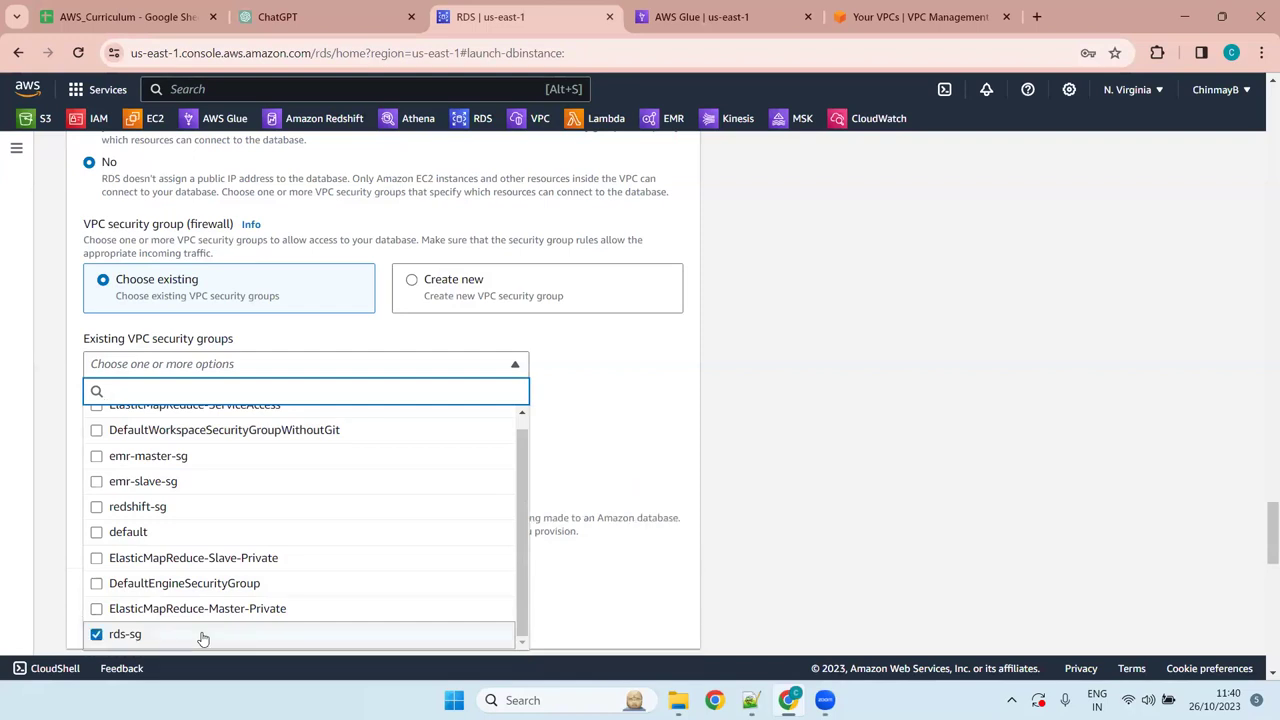
click(631, 375)
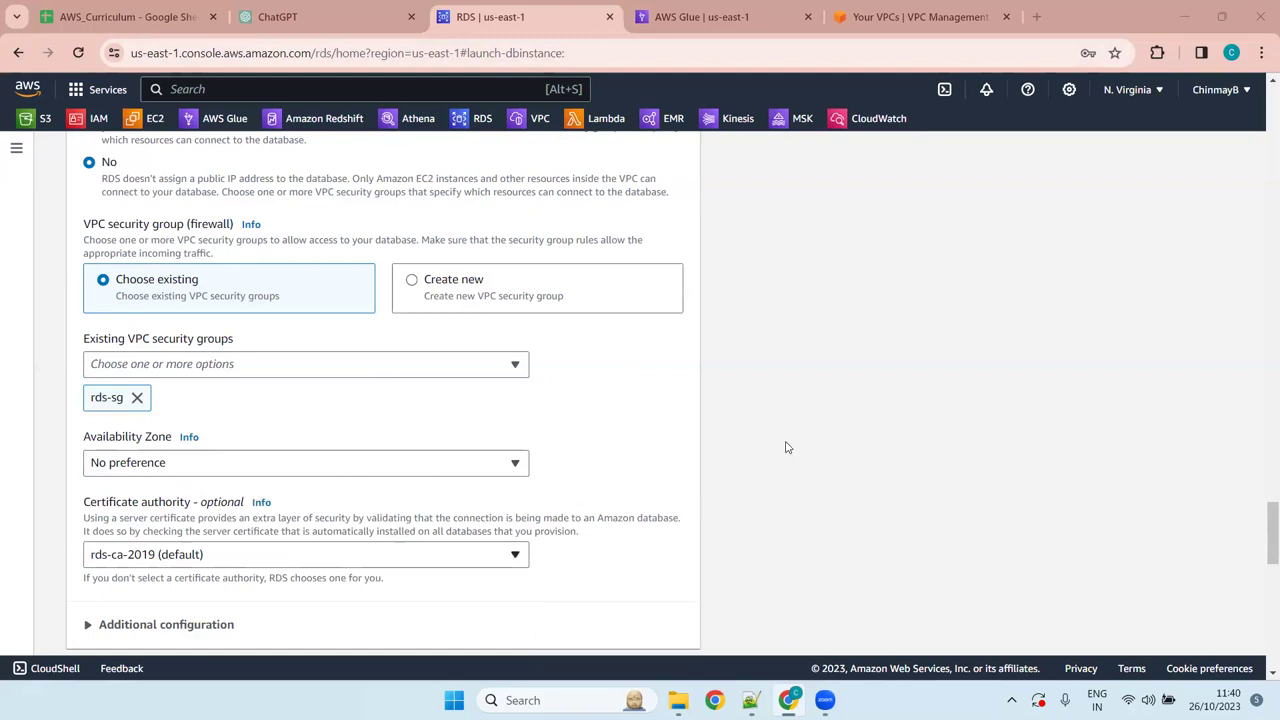
drag(1261, 517, 1261, 544)
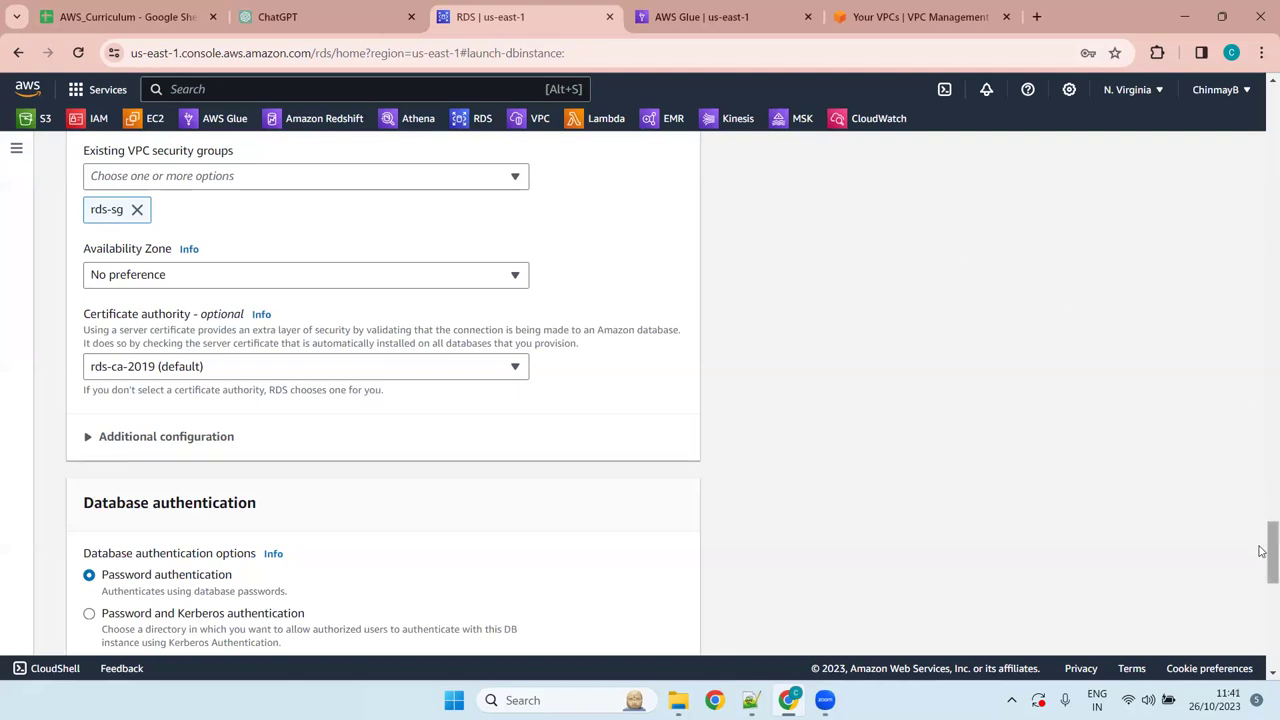
click(430, 276)
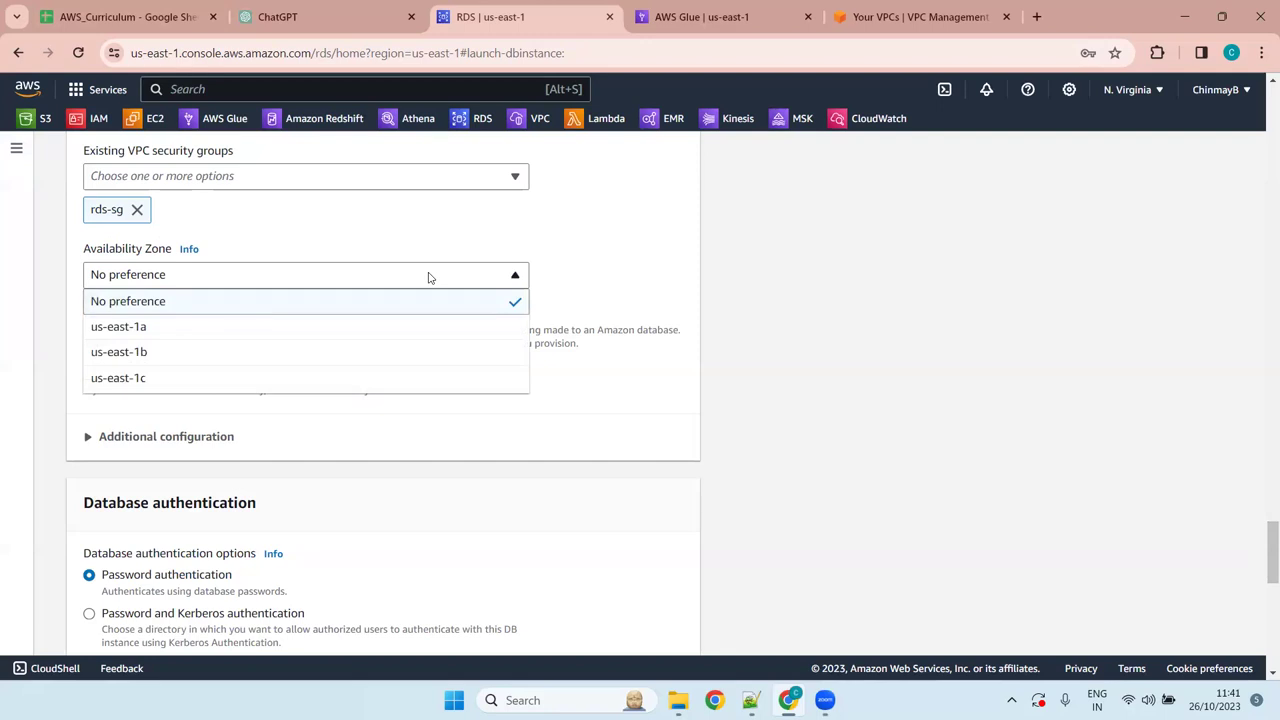
click(430, 277)
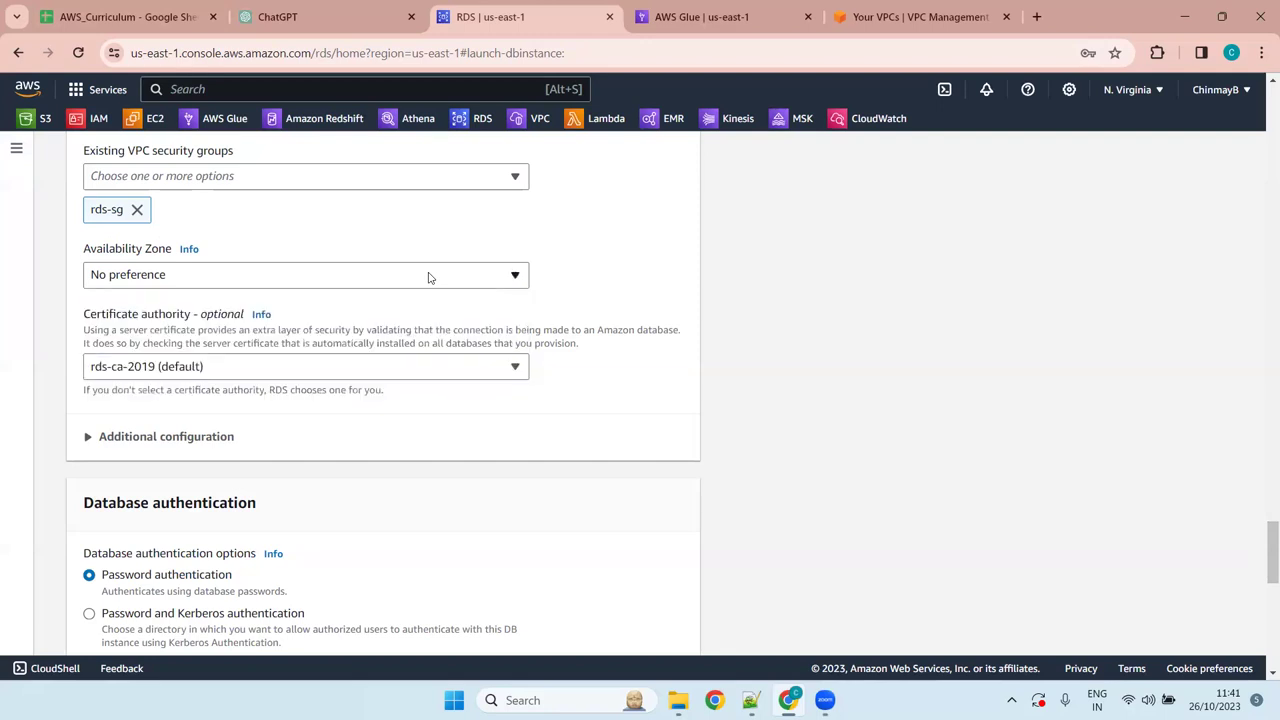
click(430, 277)
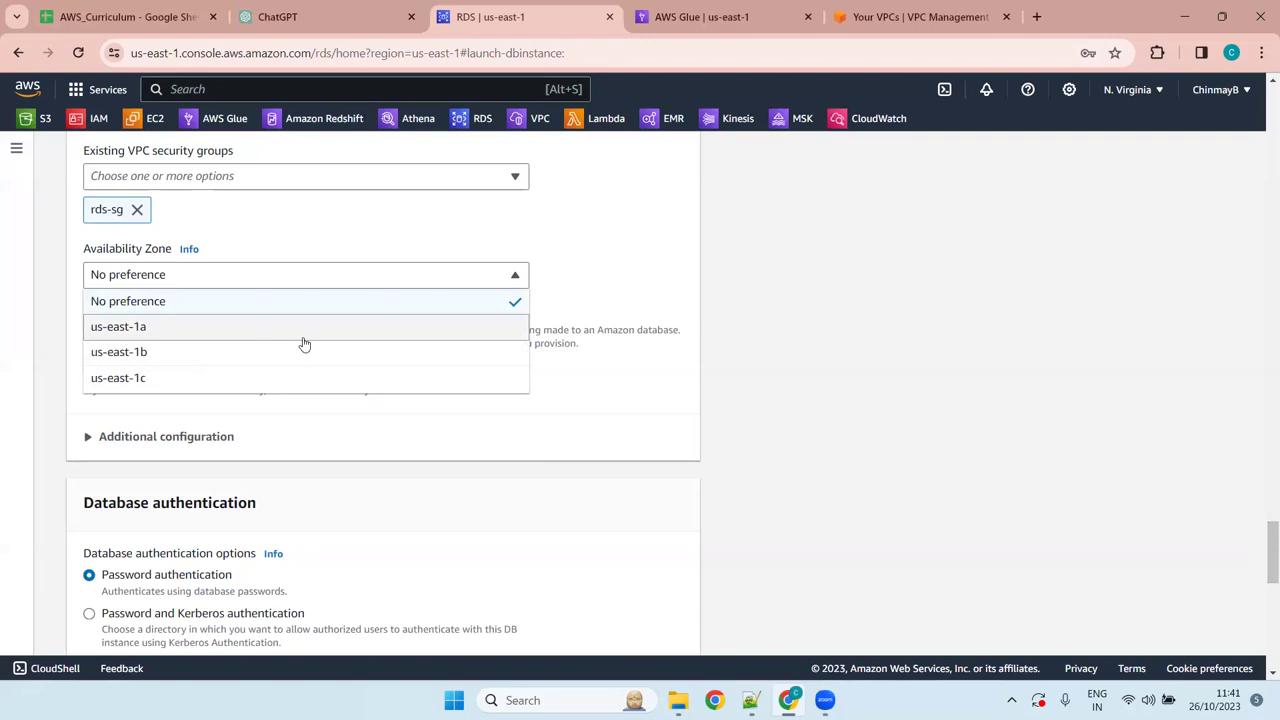
click(350, 301)
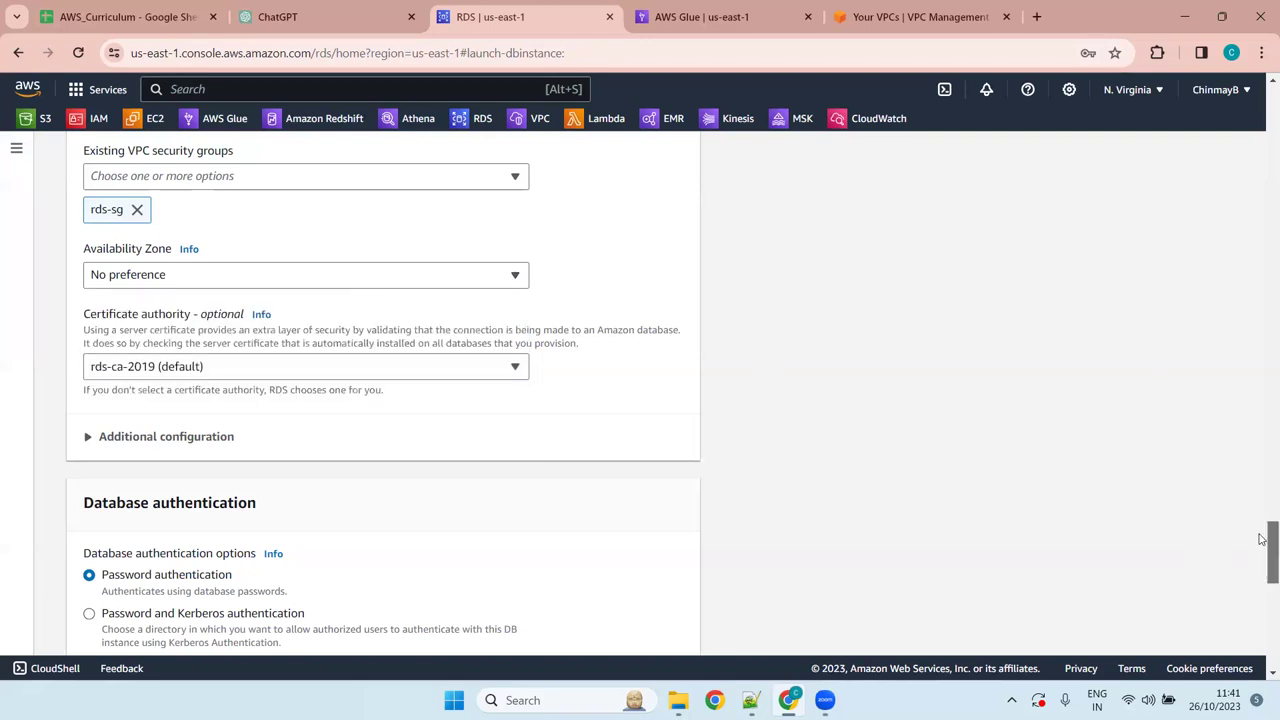
drag(1262, 540, 1270, 545)
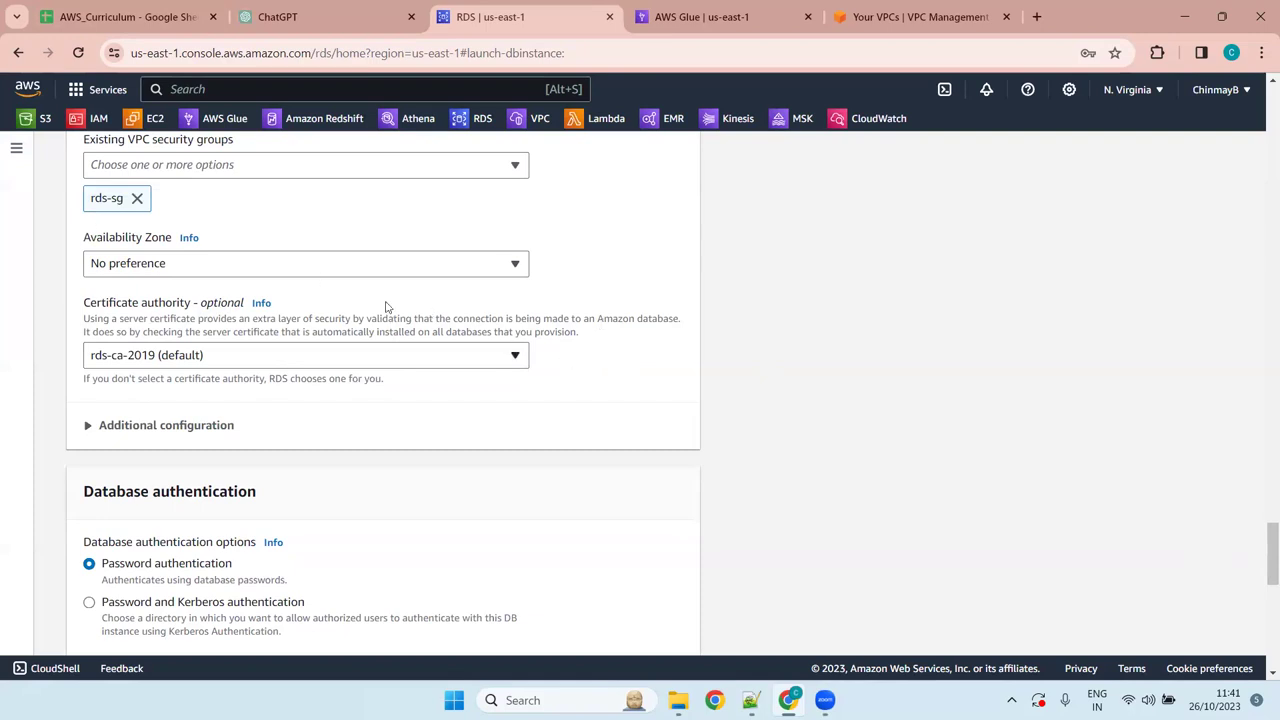
click(197, 436)
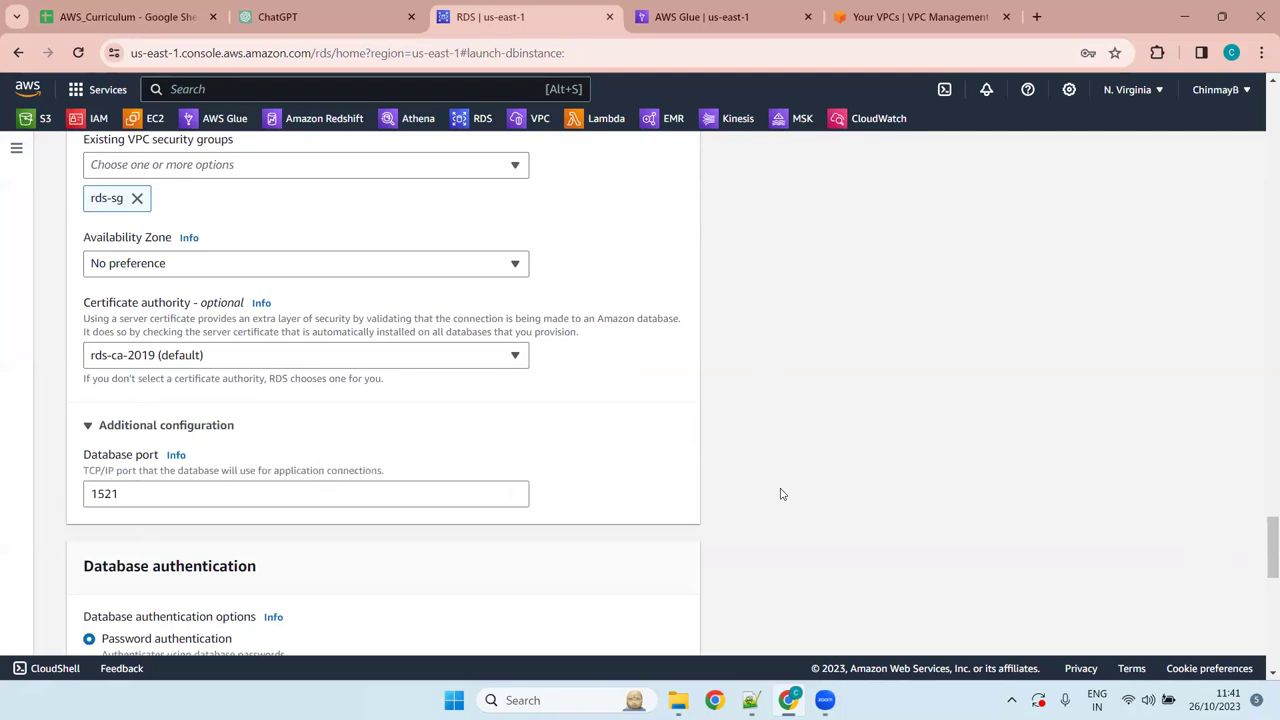
click(230, 426)
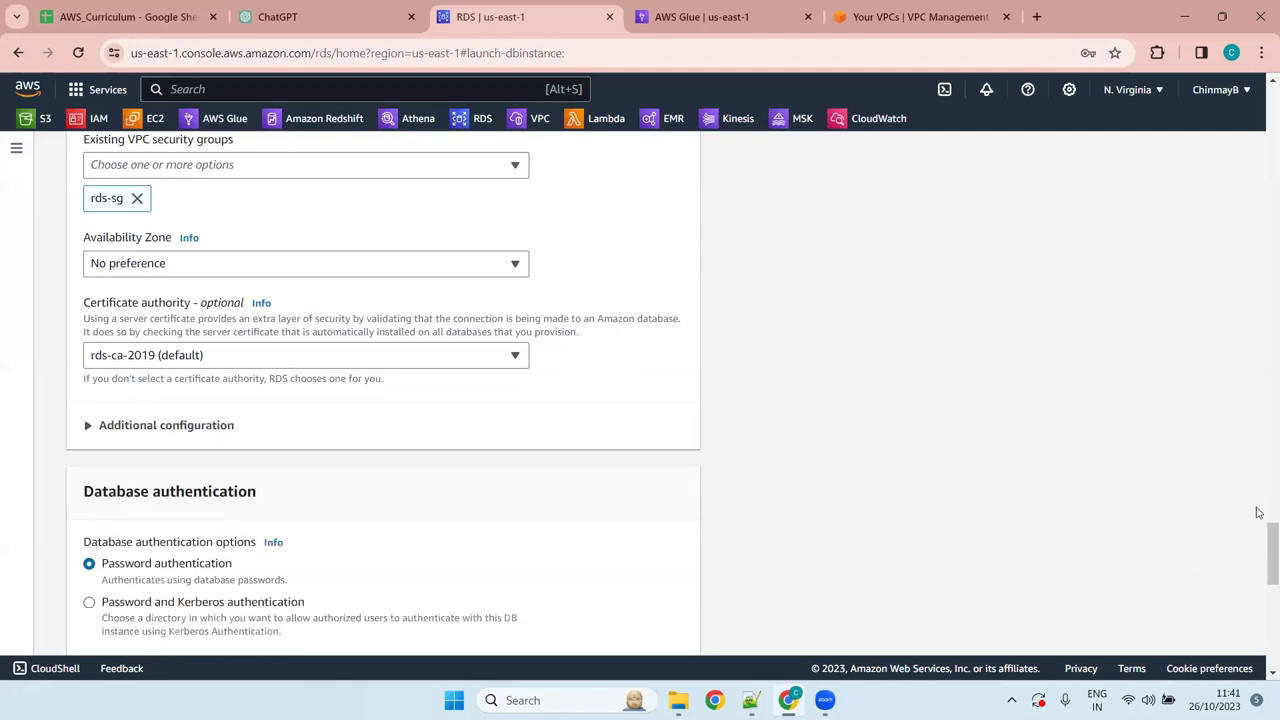
drag(1262, 560, 1266, 577)
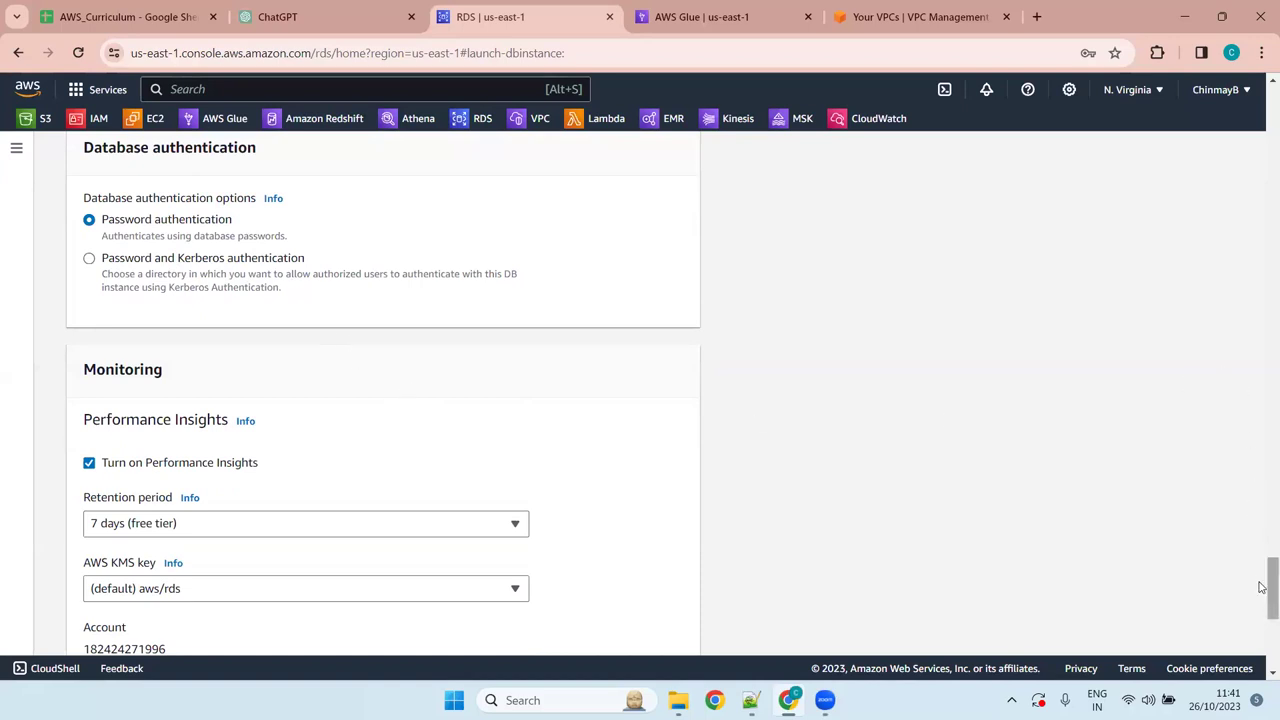
Untick Performance Insights and Enhanced monitoring, then expand Additional configuration
drag(1265, 580, 1262, 602)
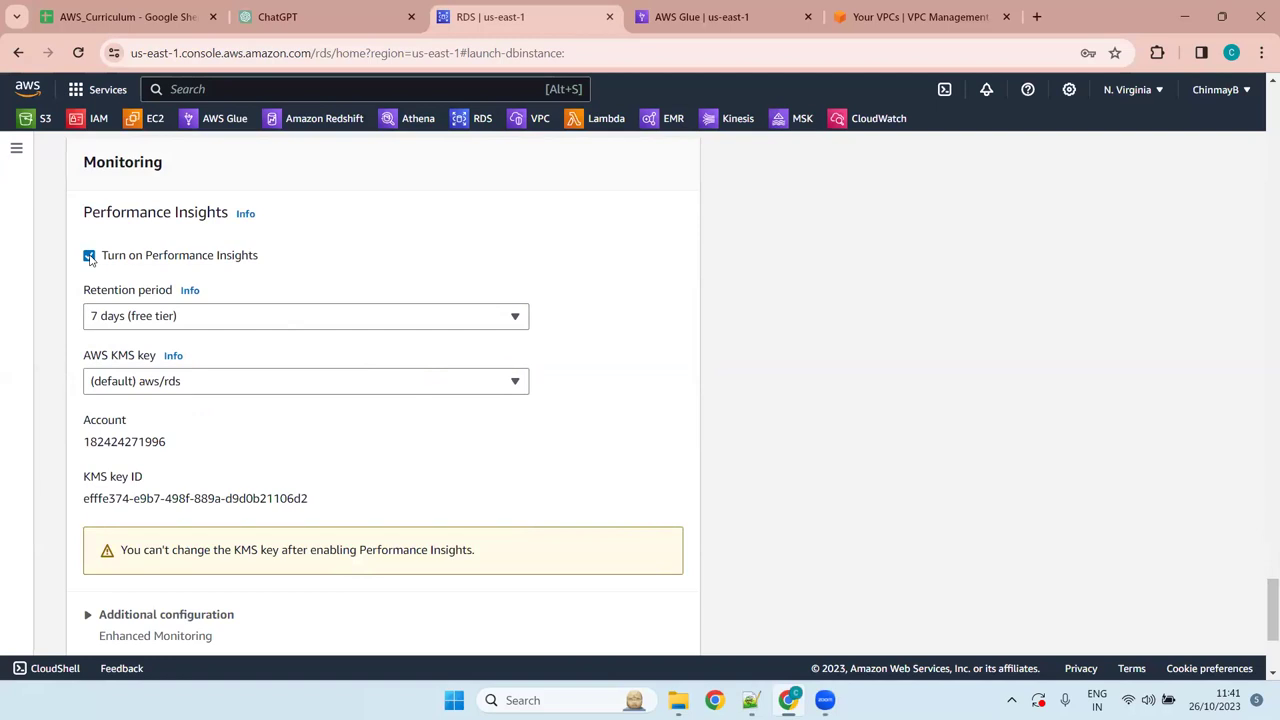
click(89, 256)
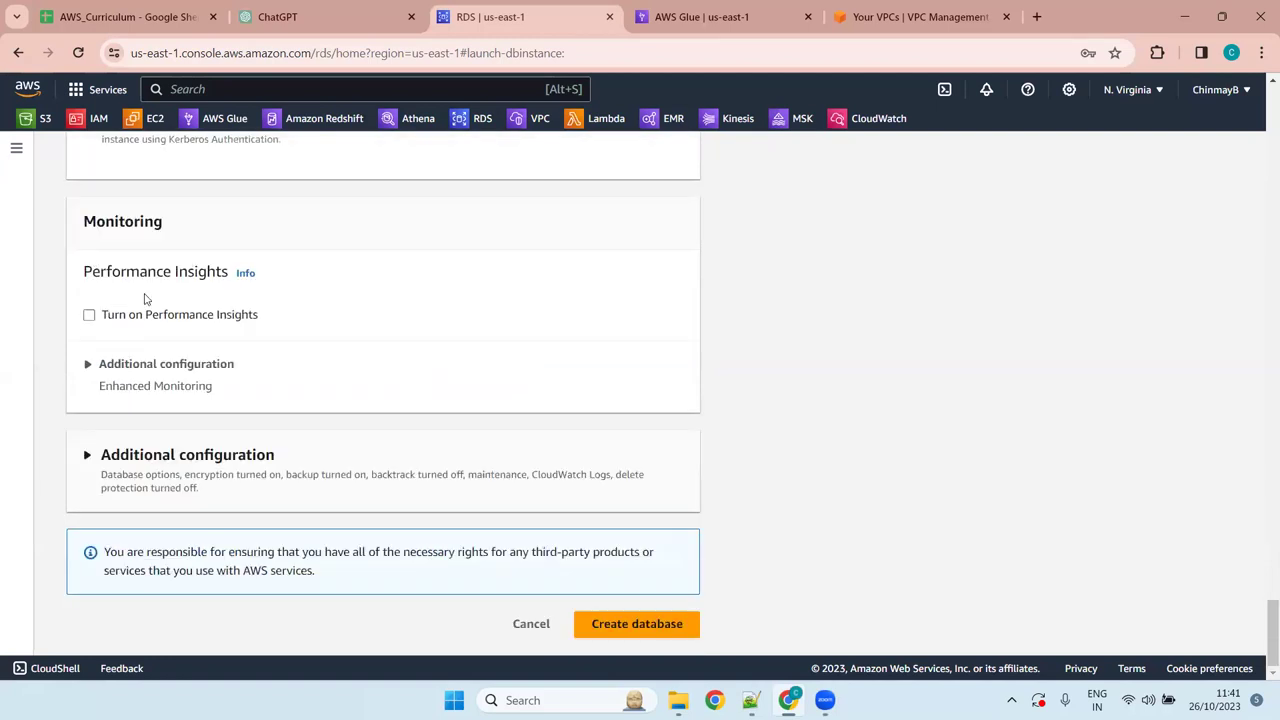
click(142, 380)
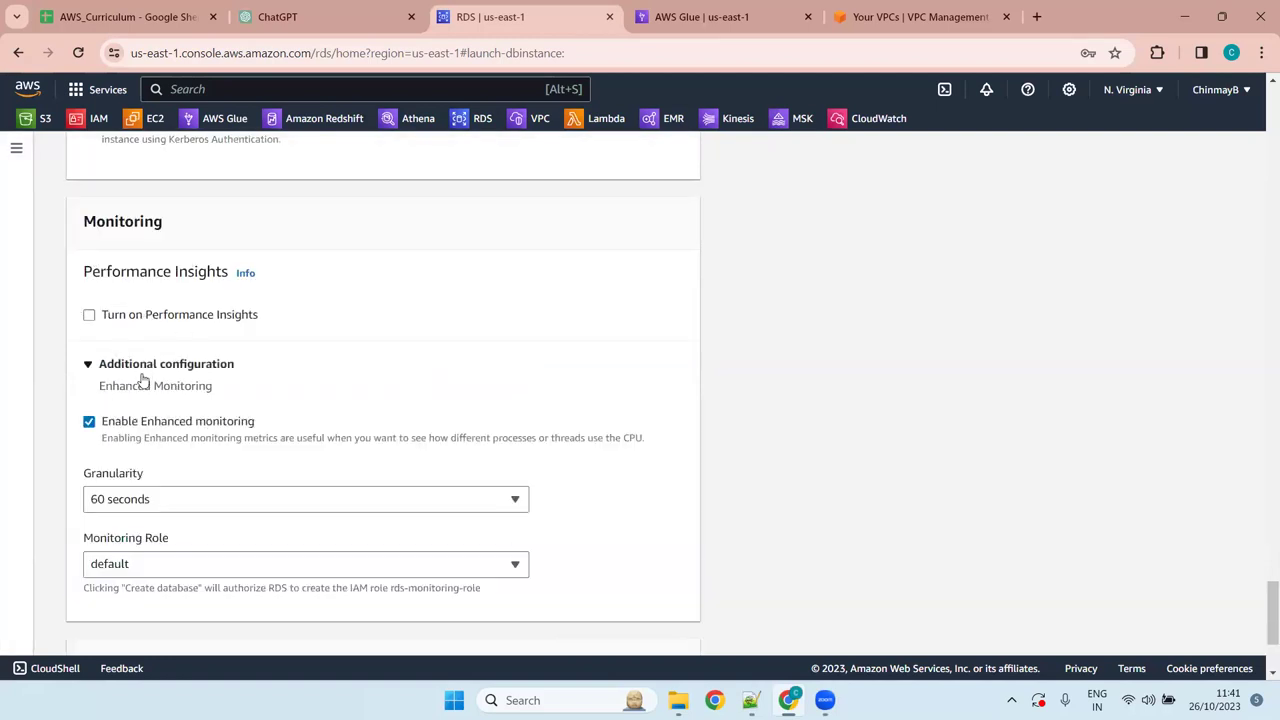
click(89, 422)
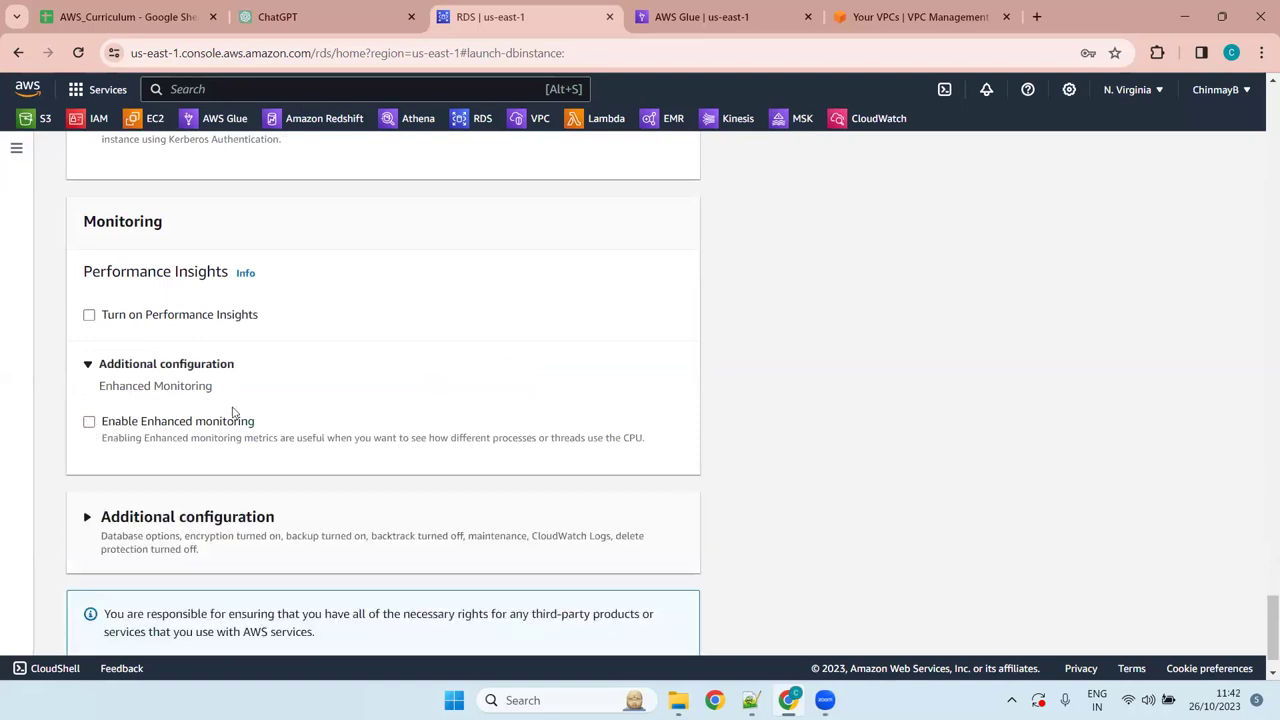
click(220, 518)
Untick Enable automated backups and Enable encryption
scroll(251, 434, down, 4)
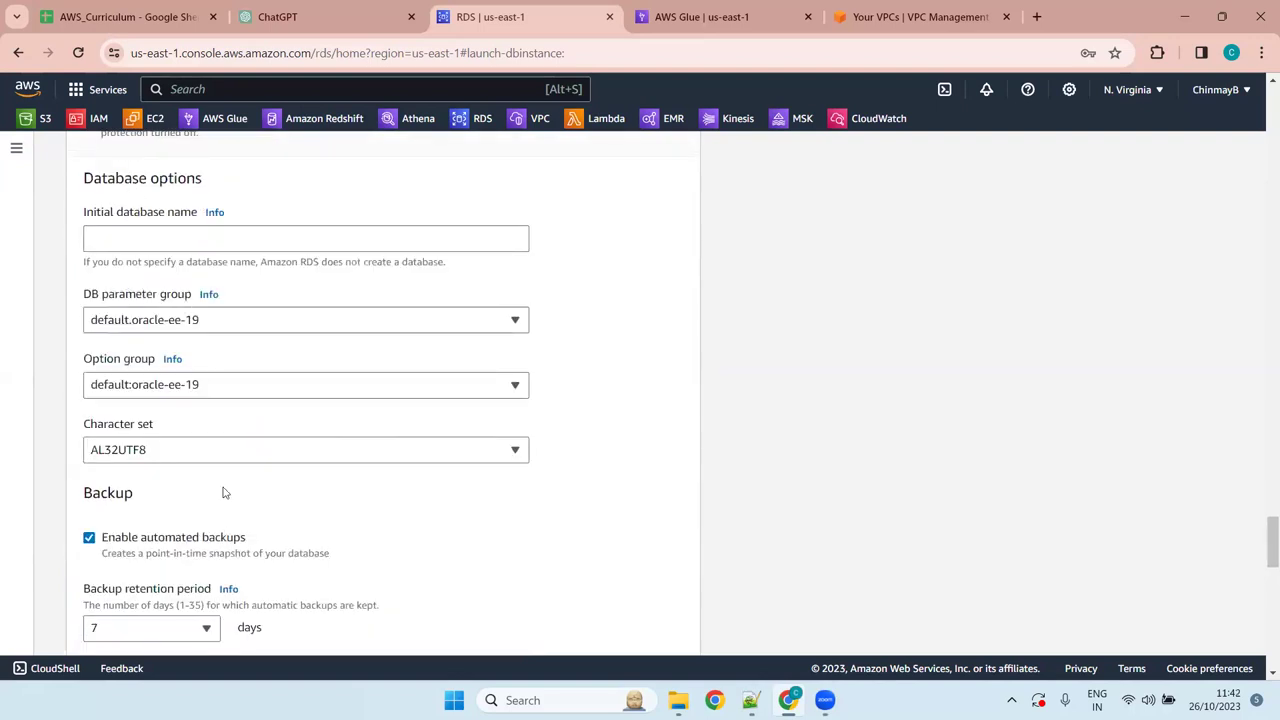
click(89, 538)
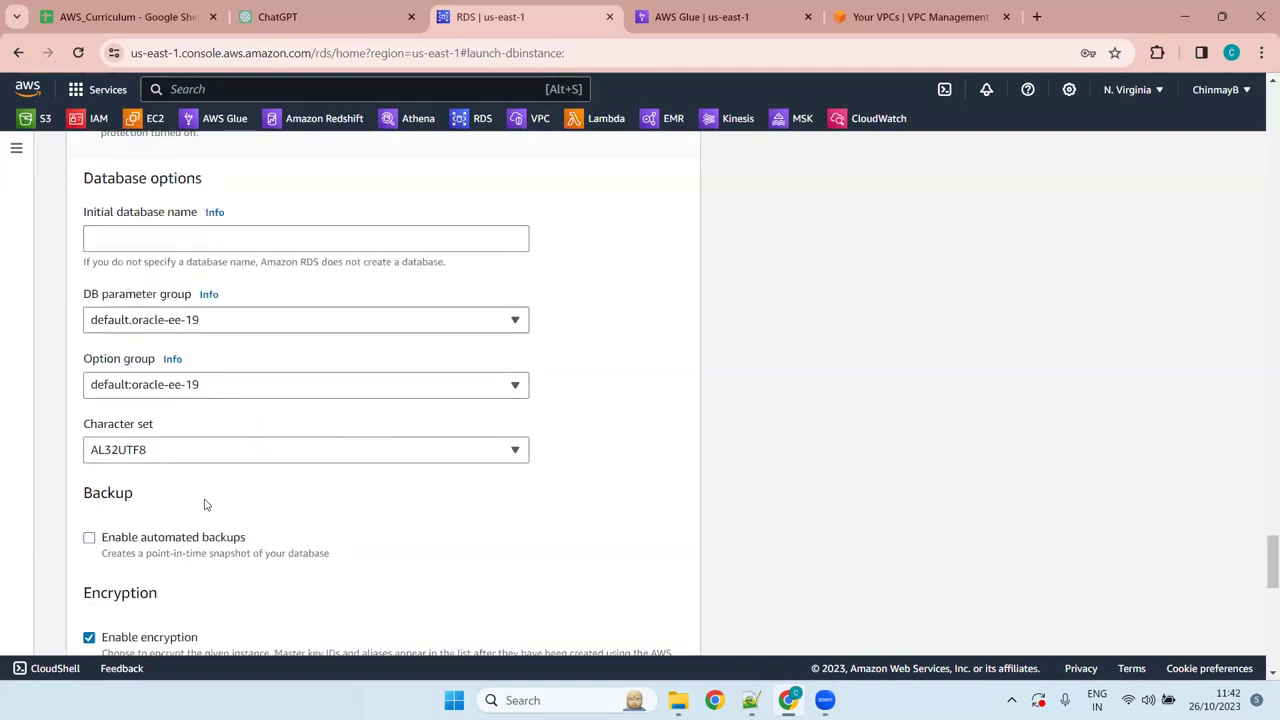
scroll(314, 443, down, 4)
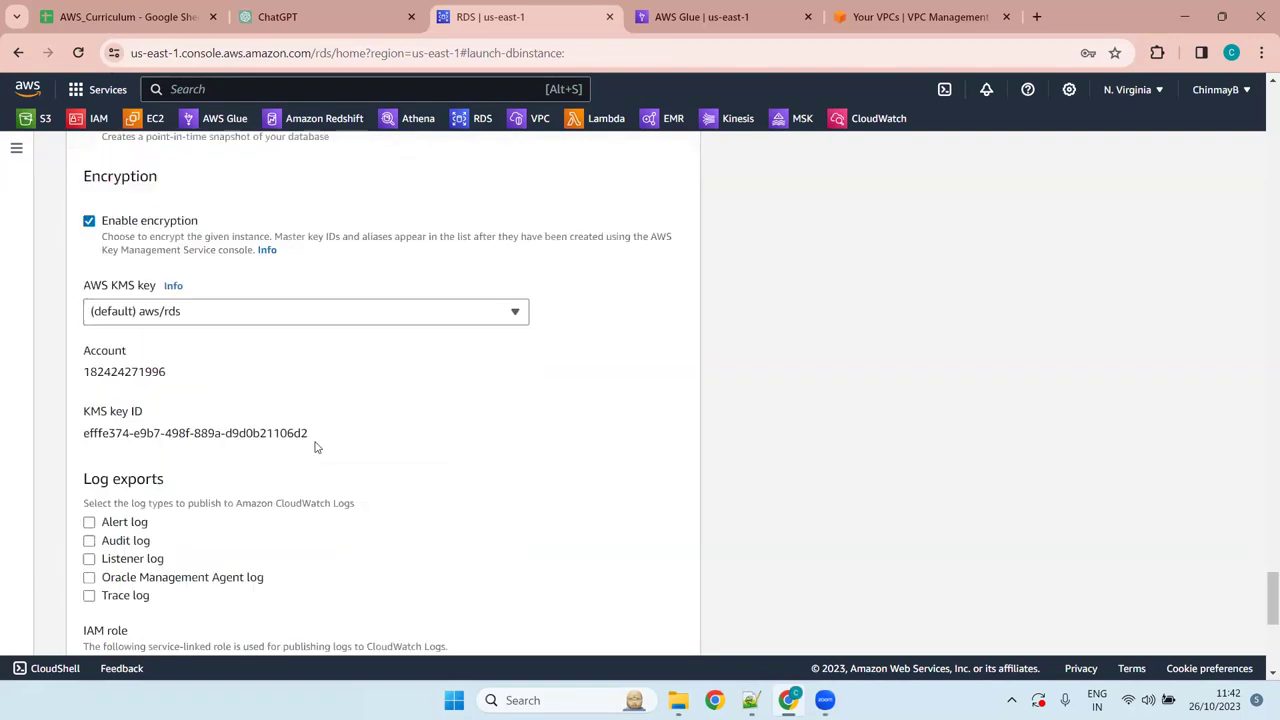
click(97, 229)
click(90, 223)
click(97, 231)
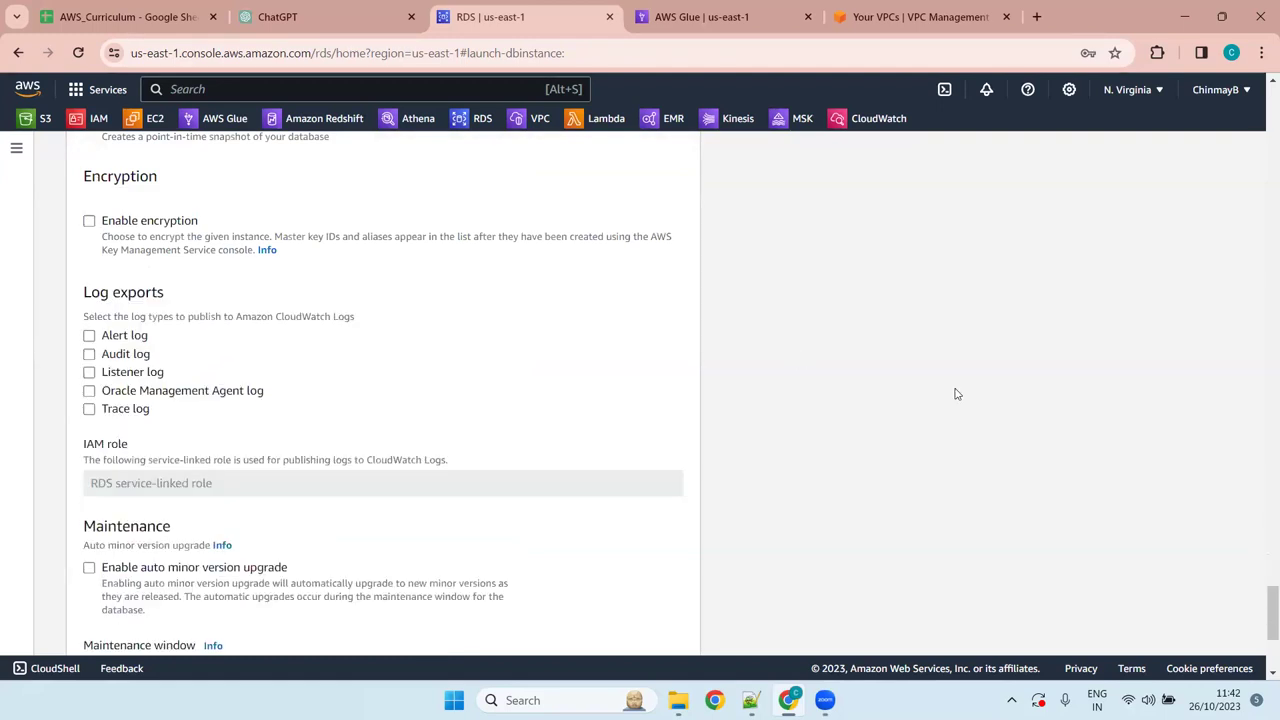
Review the remaining Create database settings down to the bottom of the form
drag(1266, 606, 1262, 635)
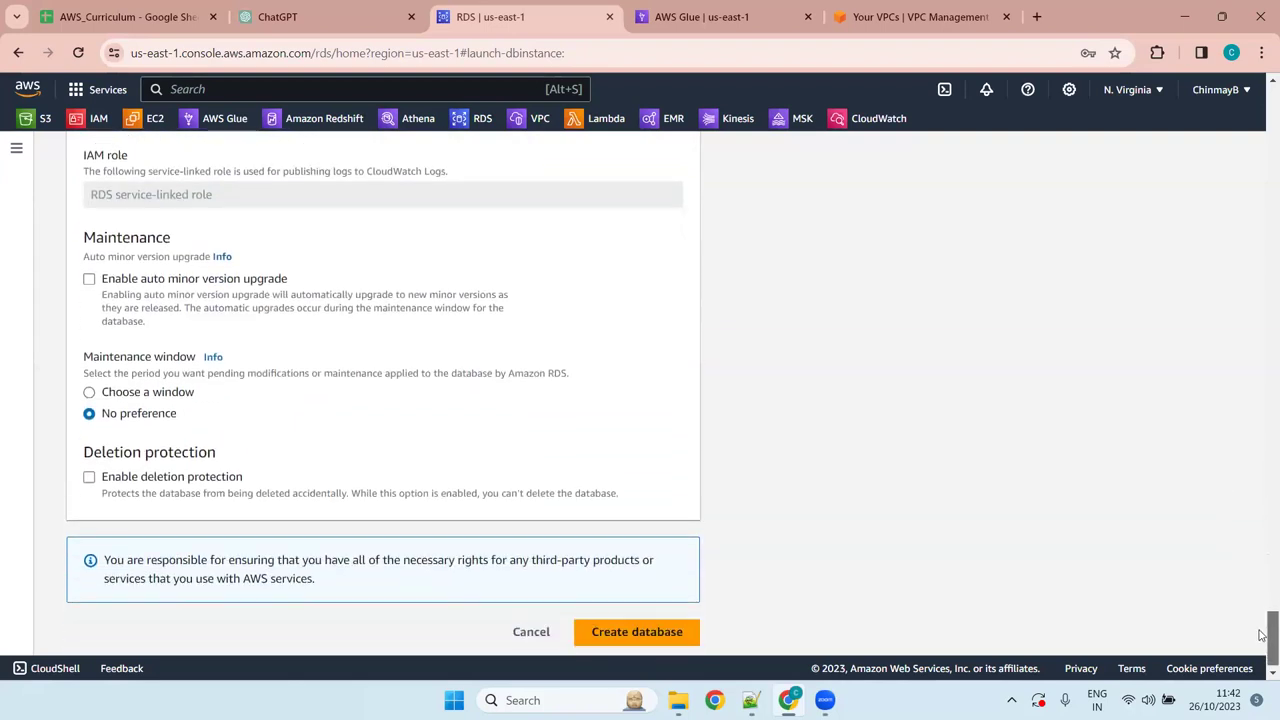
drag(1262, 635, 1262, 645)
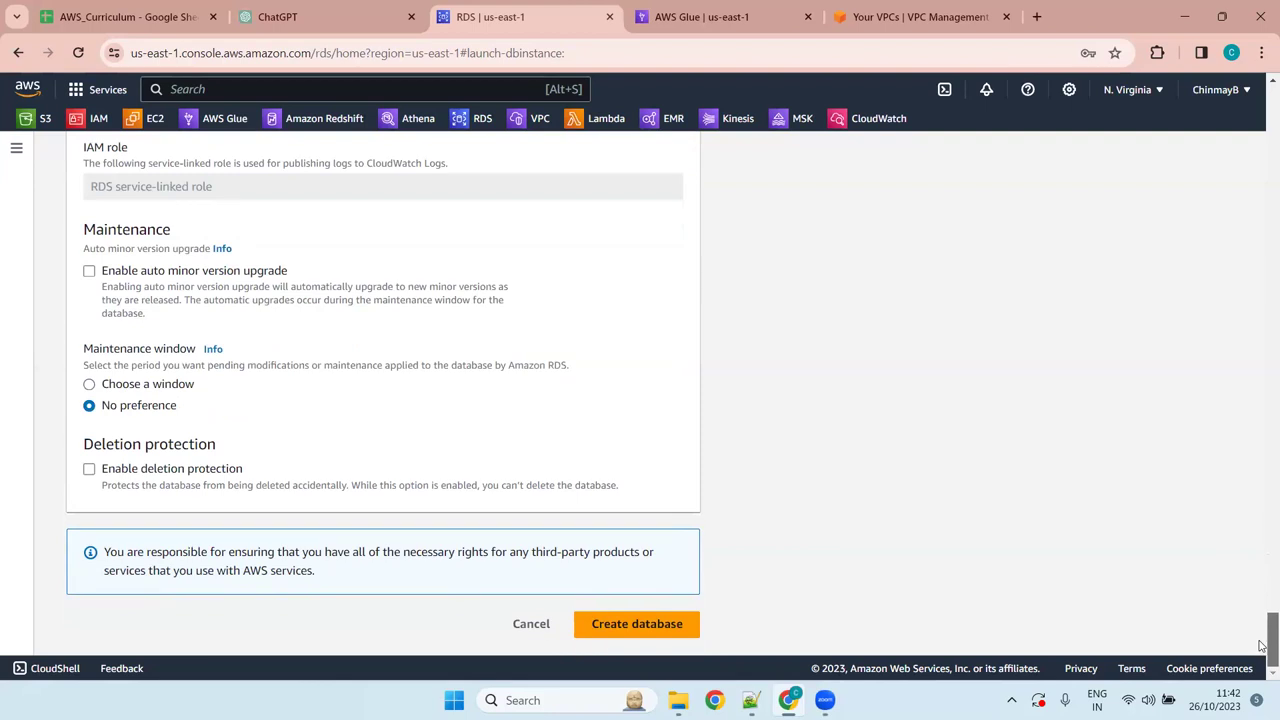
scroll(303, 326, up, 5)
scroll(305, 327, down, 5)
scroll(304, 328, up, 4)
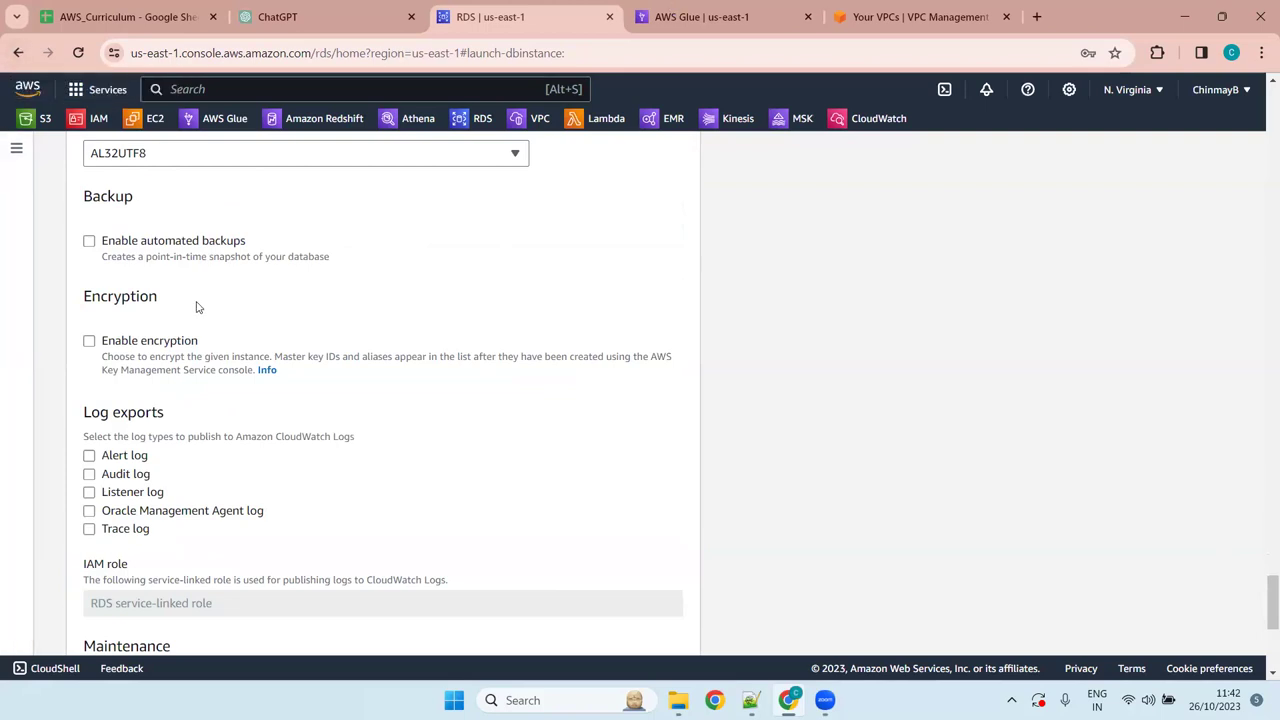
scroll(197, 307, up, 4)
scroll(197, 302, down, 8)
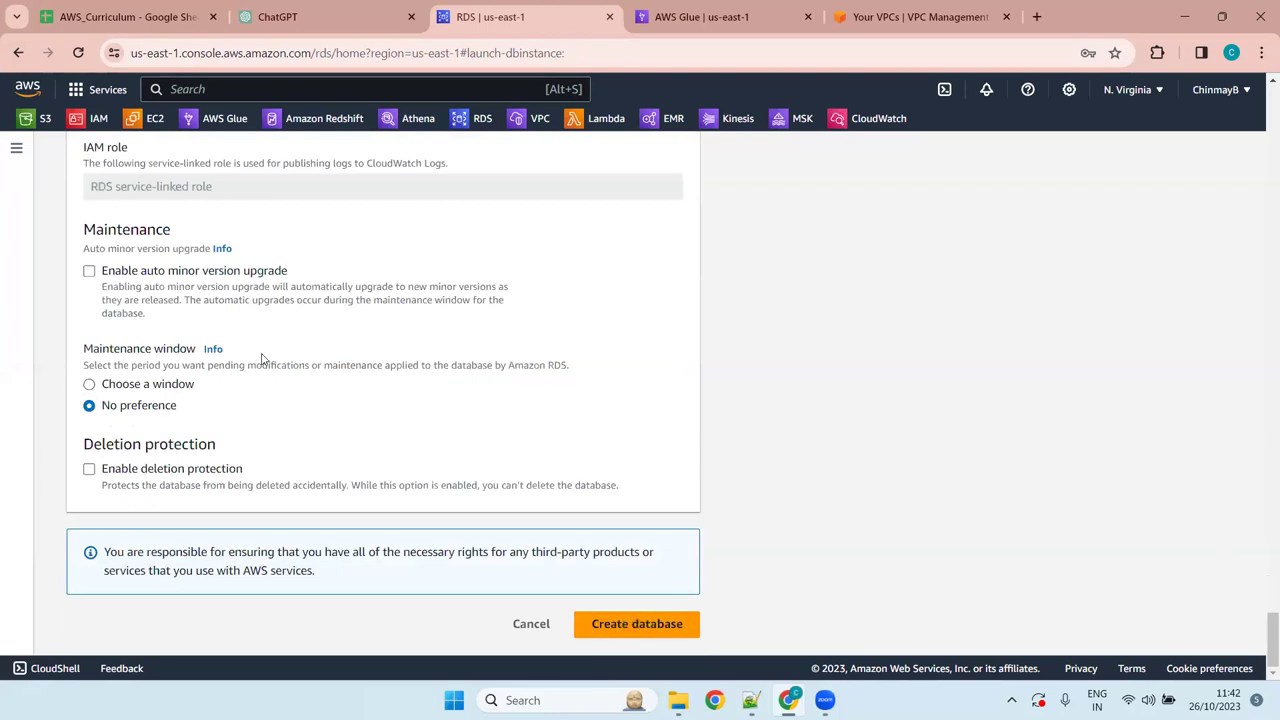
scroll(263, 362, up, 15)
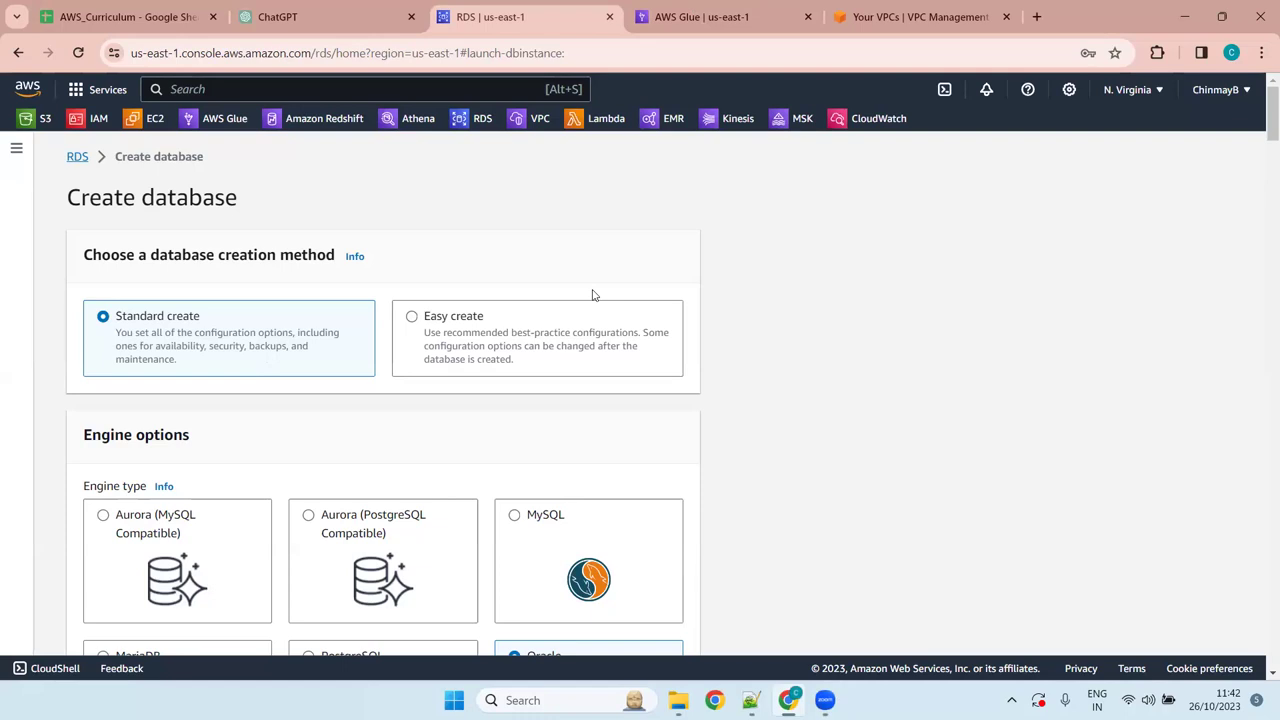
scroll(592, 295, down, 20)
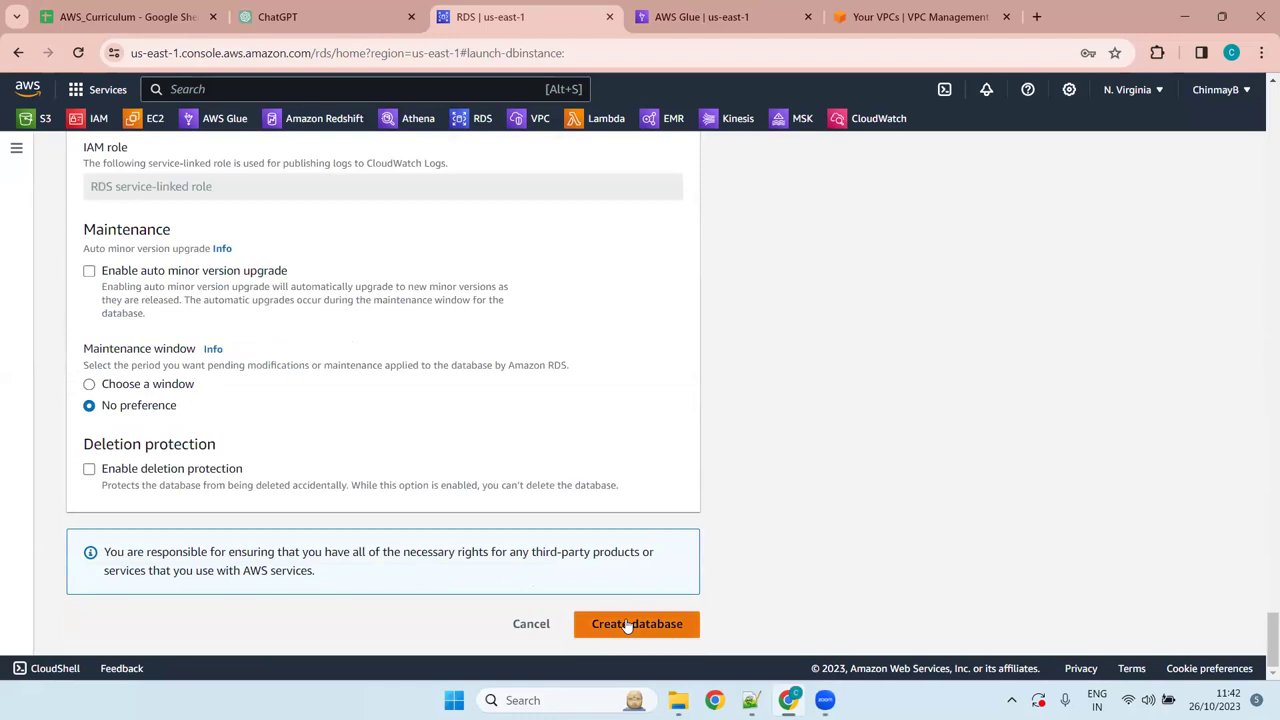
Create the database, dismiss the Suggested add-ons popup and refresh the Databases list
click(627, 624)
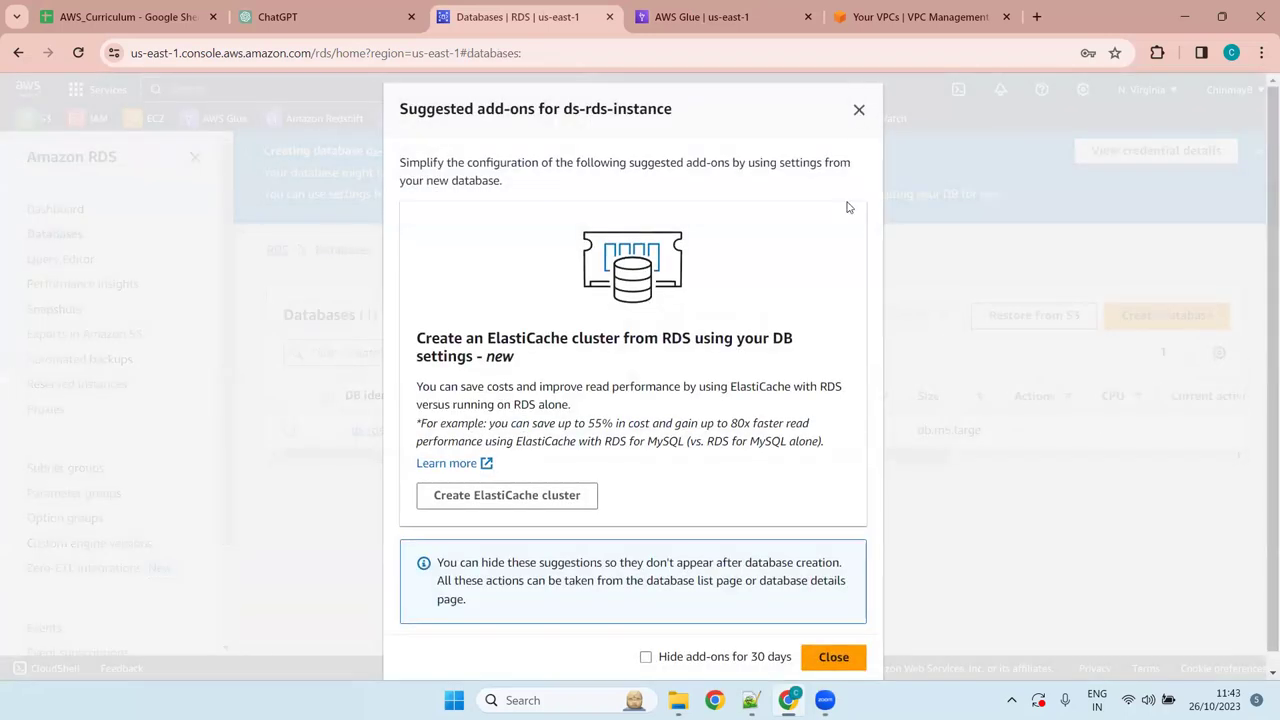
key(Escape)
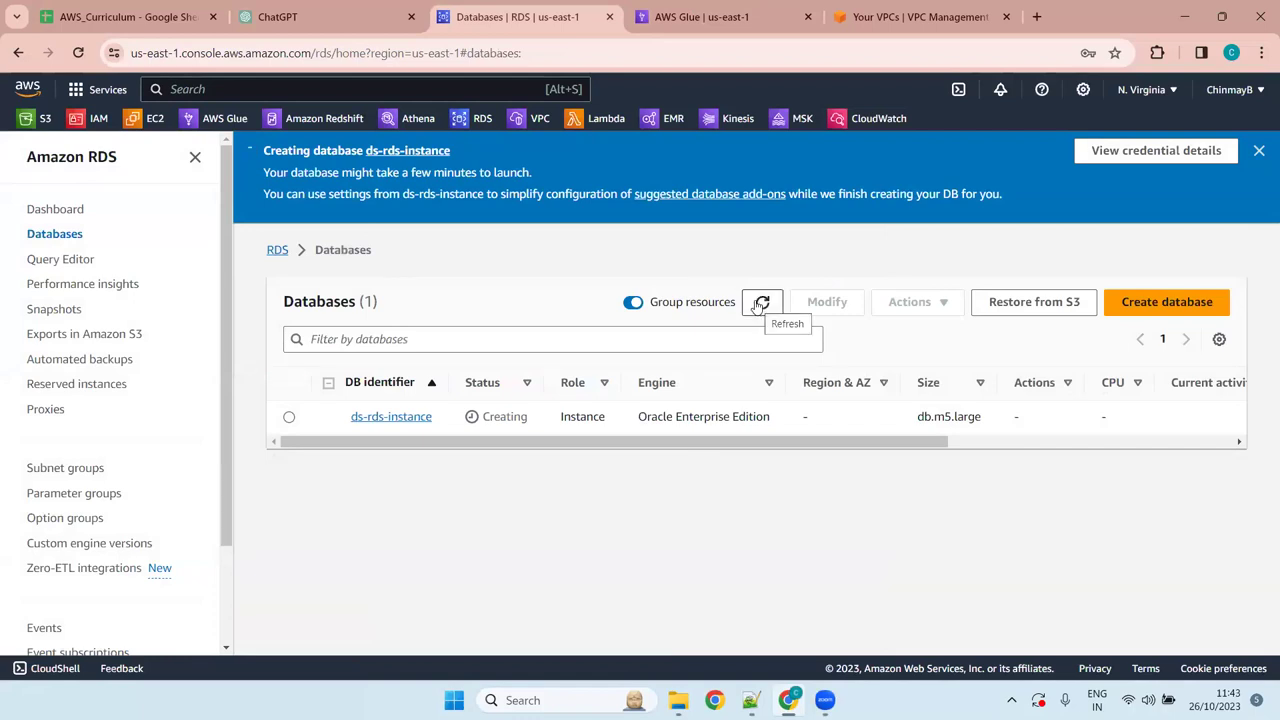
click(760, 303)
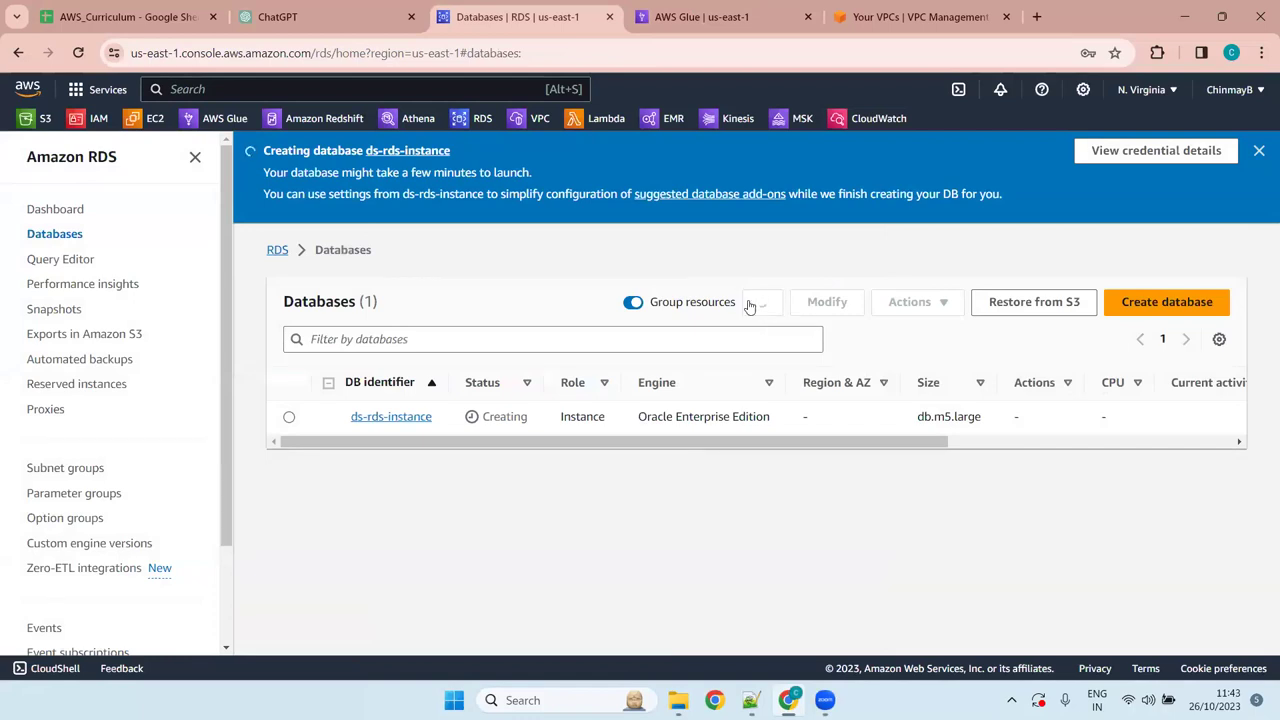
click(765, 303)
click(765, 303)
click(763, 302)
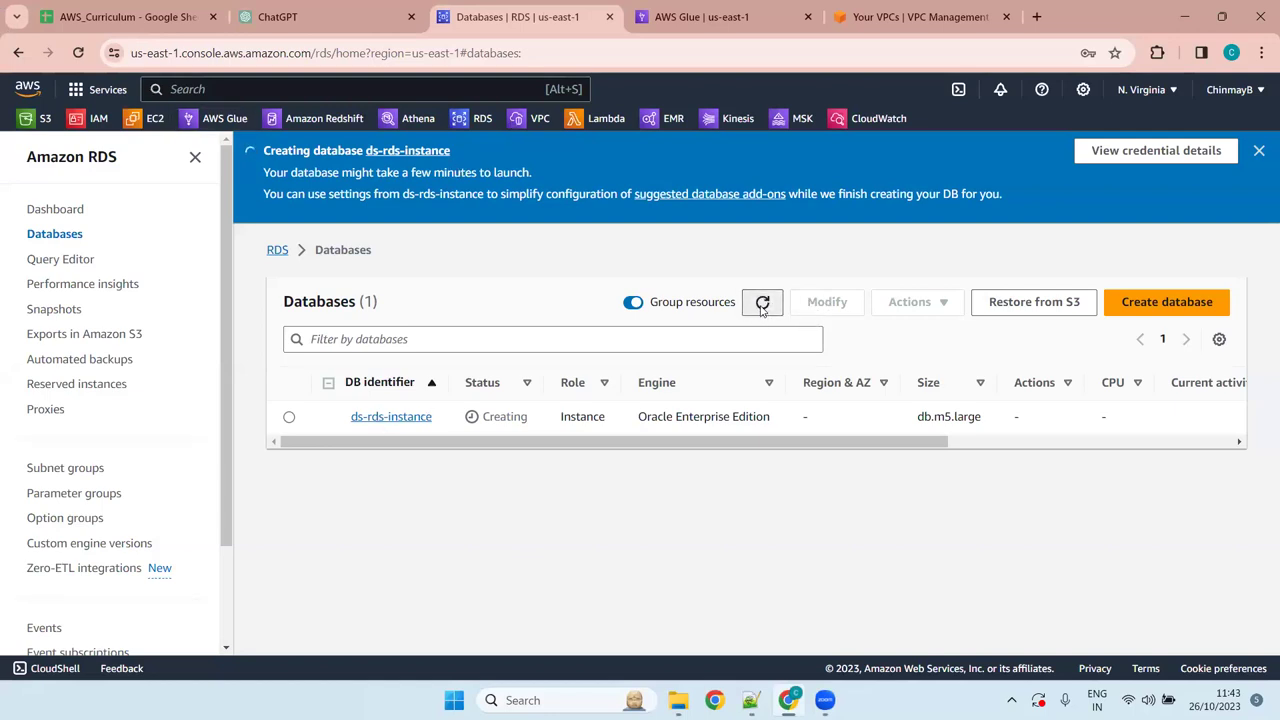
Dismiss the creation banner, refresh until ds-rds-instance shows Creating, and open its details
click(1259, 151)
click(763, 209)
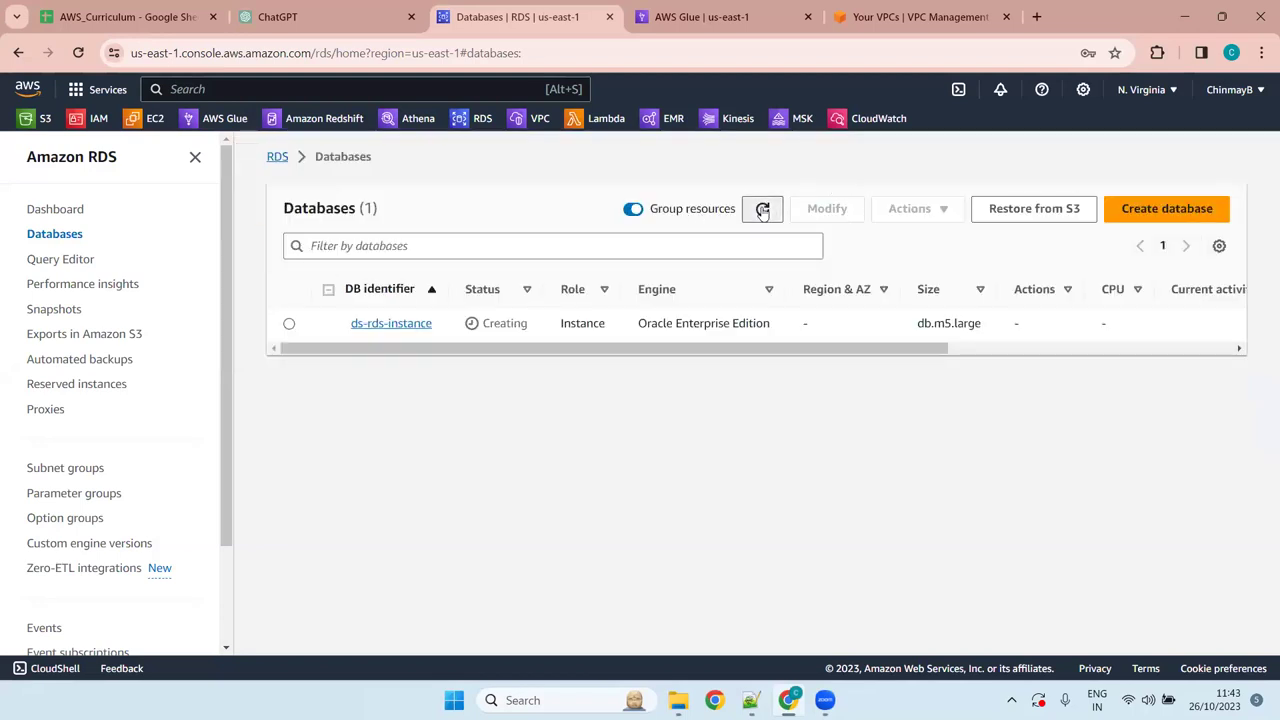
click(762, 209)
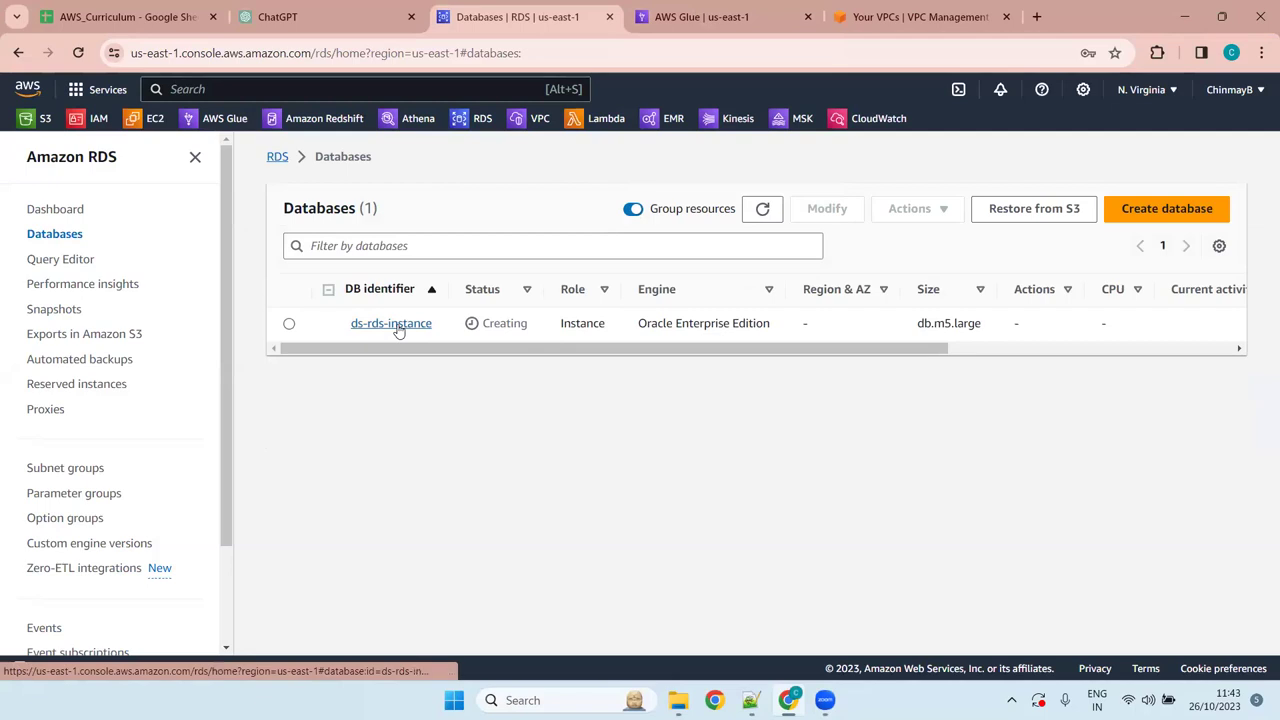
click(391, 323)
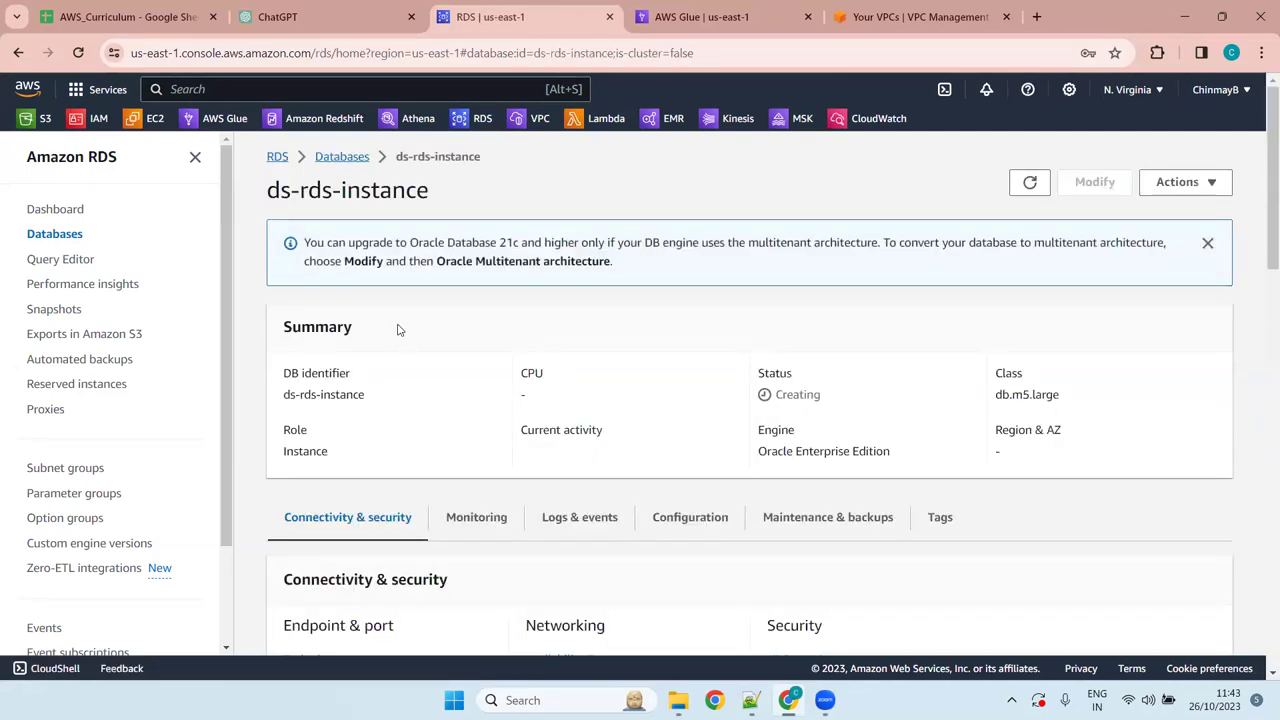
Check the still-empty endpoint of ds-rds-instance and close the Oracle upgrade notice
scroll(455, 378, down, 4)
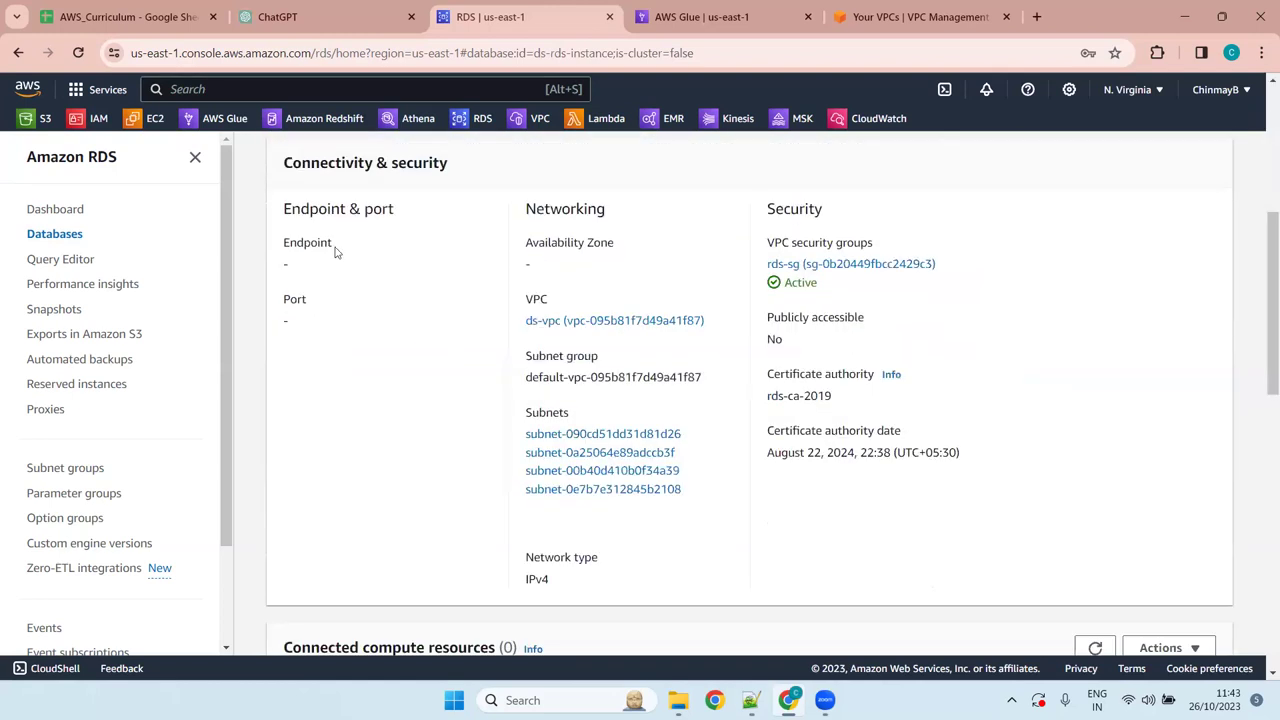
drag(278, 255, 366, 271)
click(371, 273)
scroll(428, 251, up, 5)
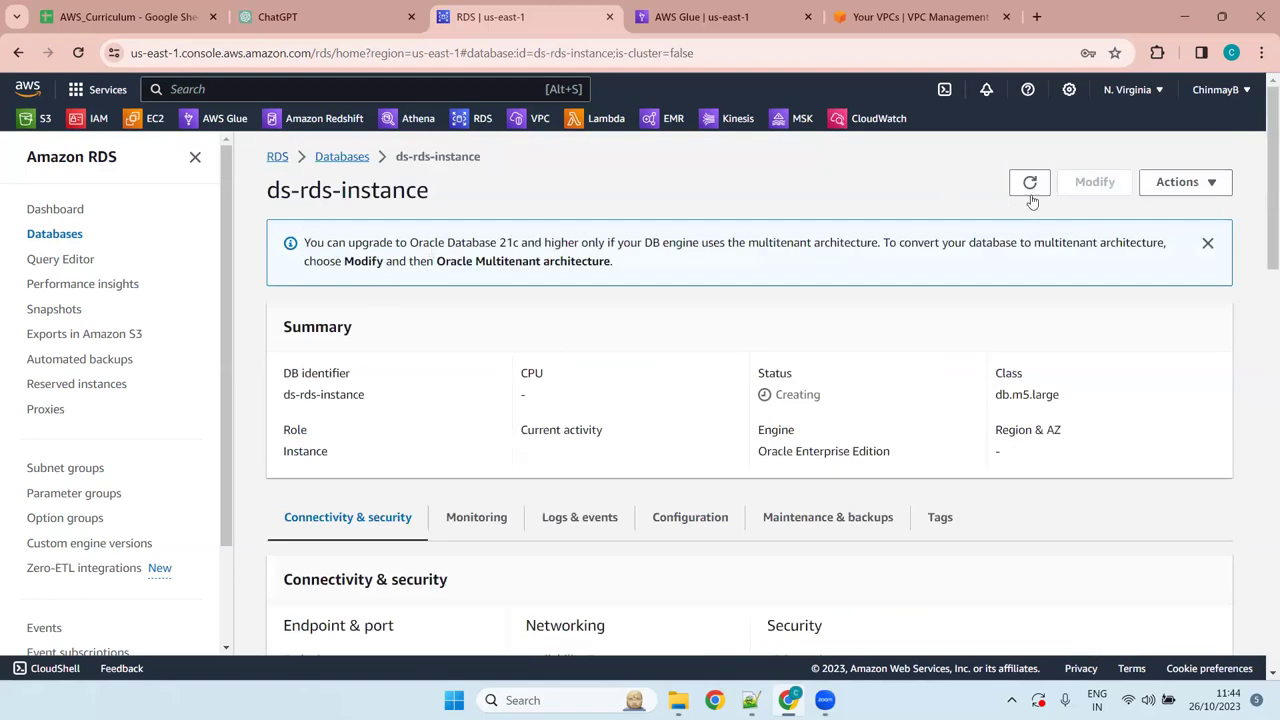
click(1207, 244)
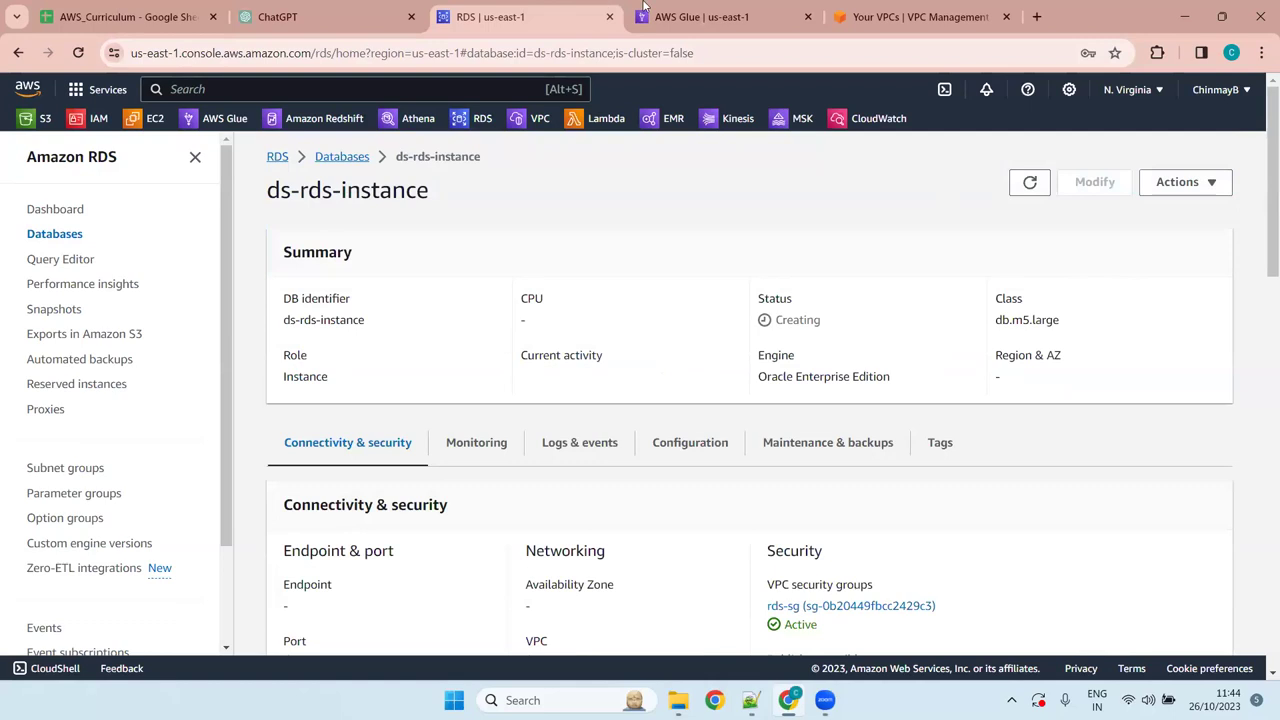
In AWS Glue, start a new Amazon RDS connection named ds-rds-connection
click(715, 8)
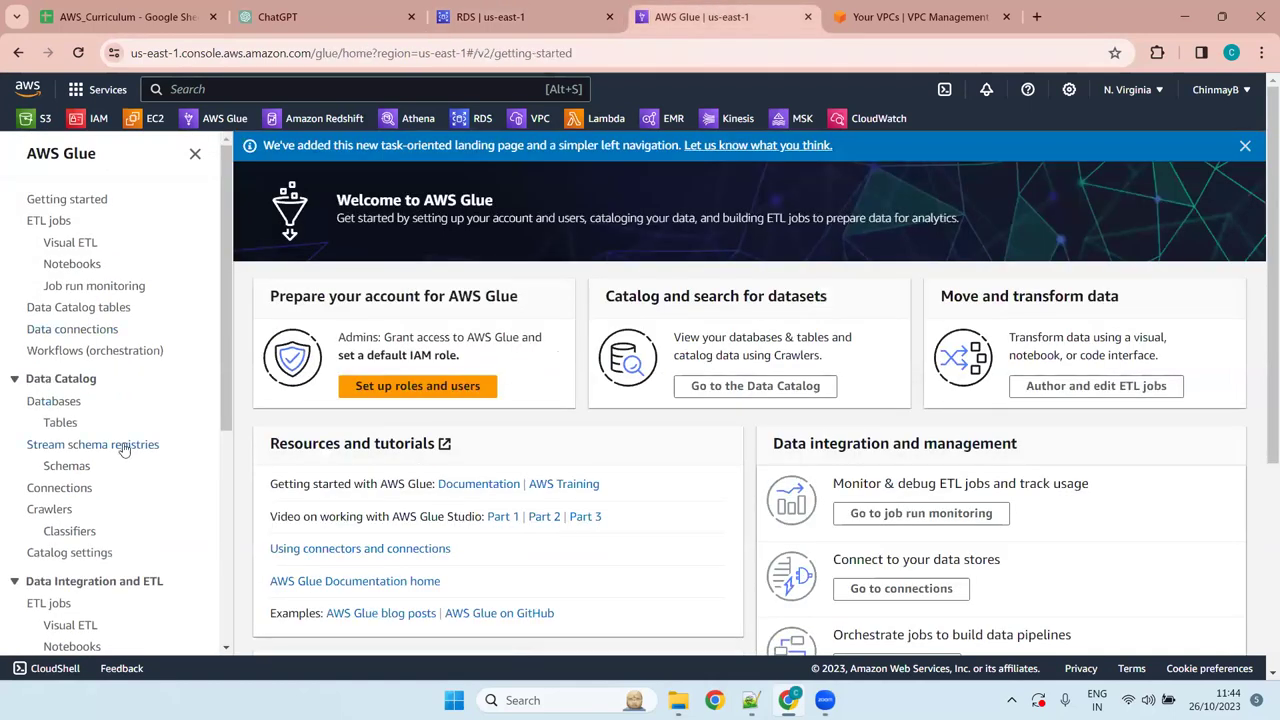
click(70, 494)
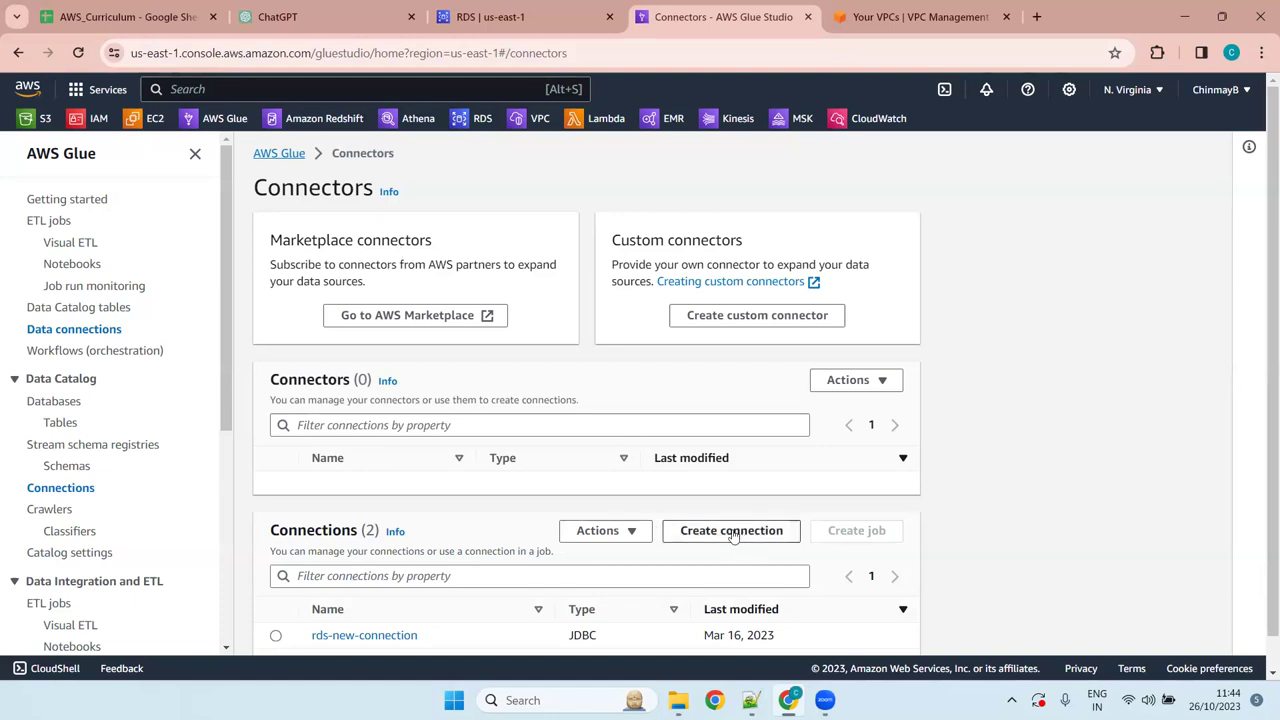
click(733, 532)
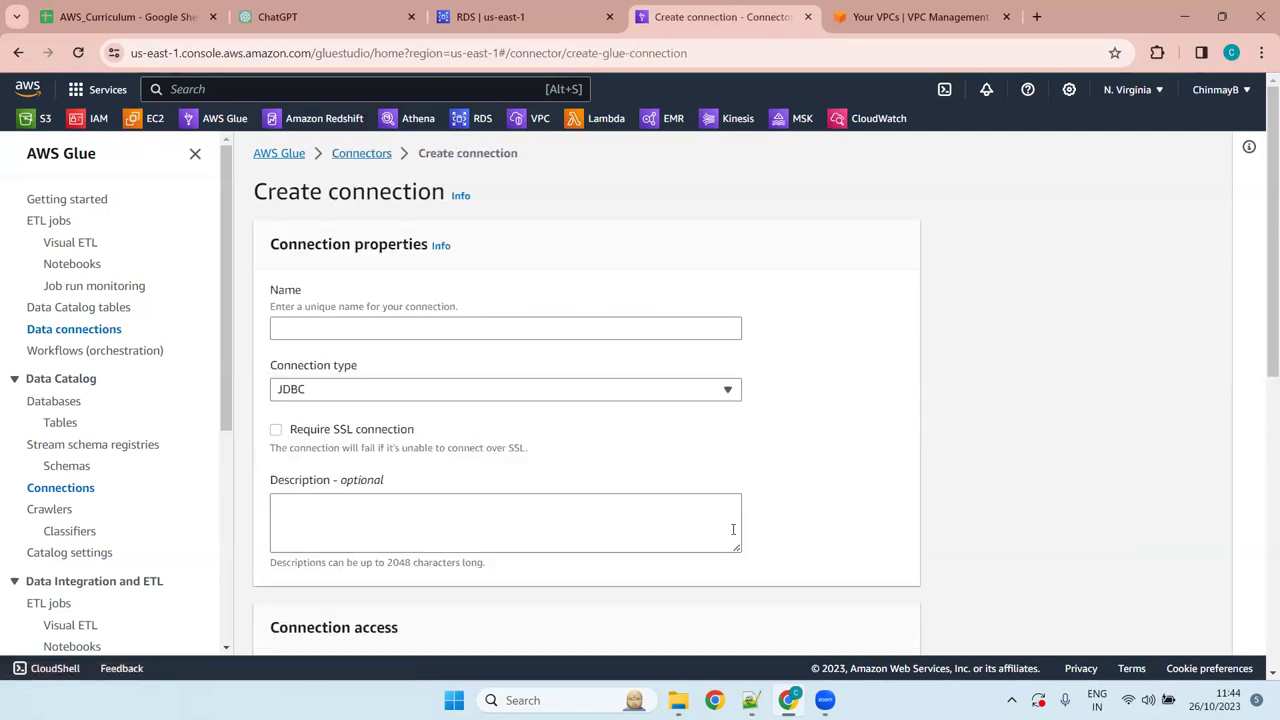
click(373, 319)
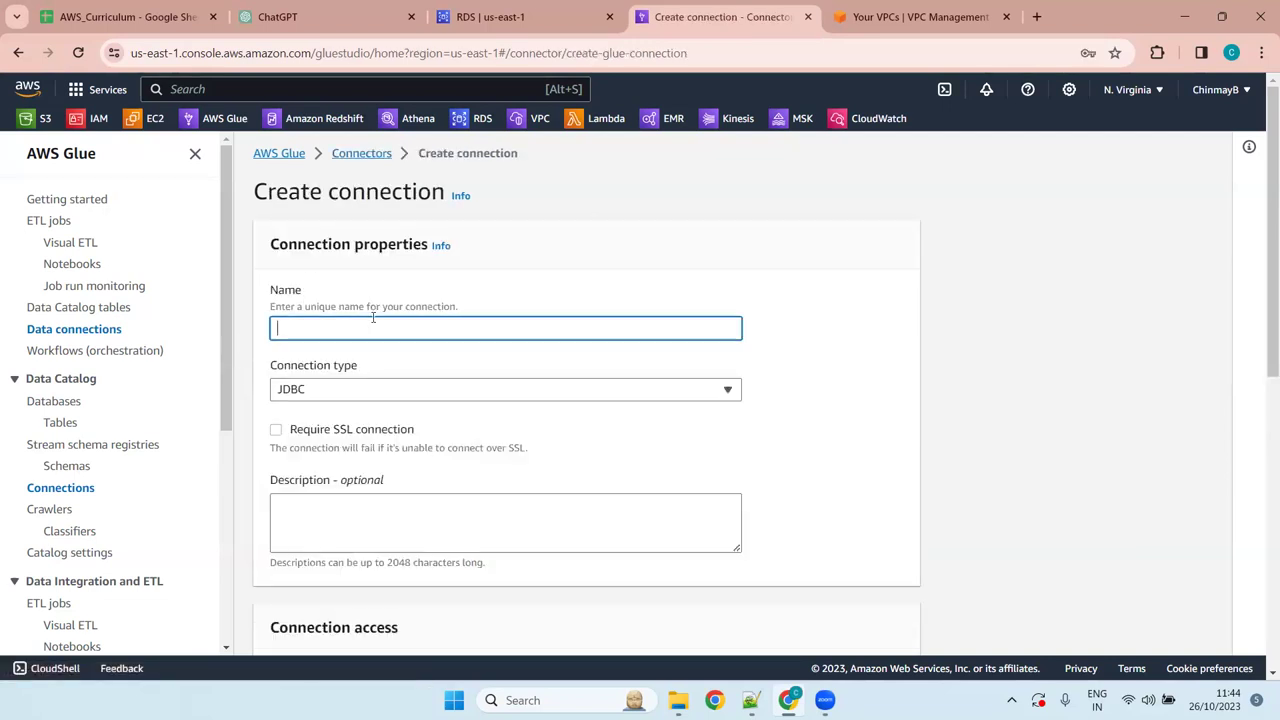
text(ds-r)
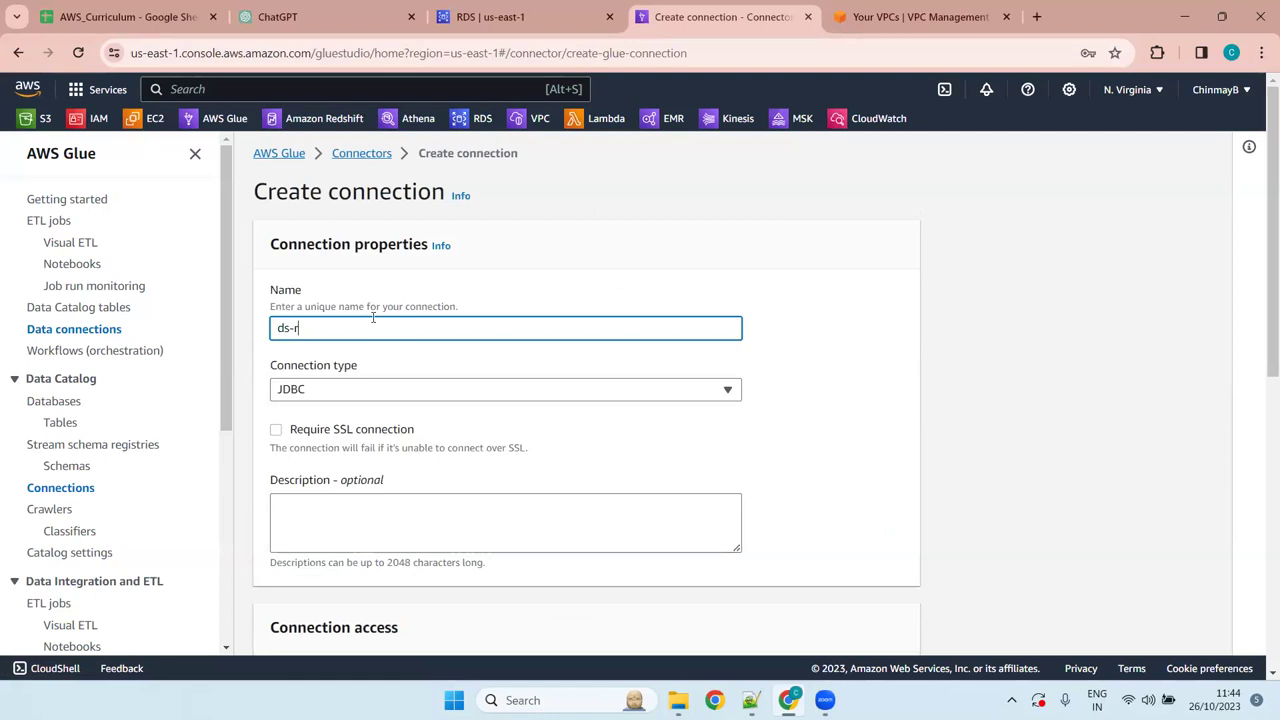
text(ds-co)
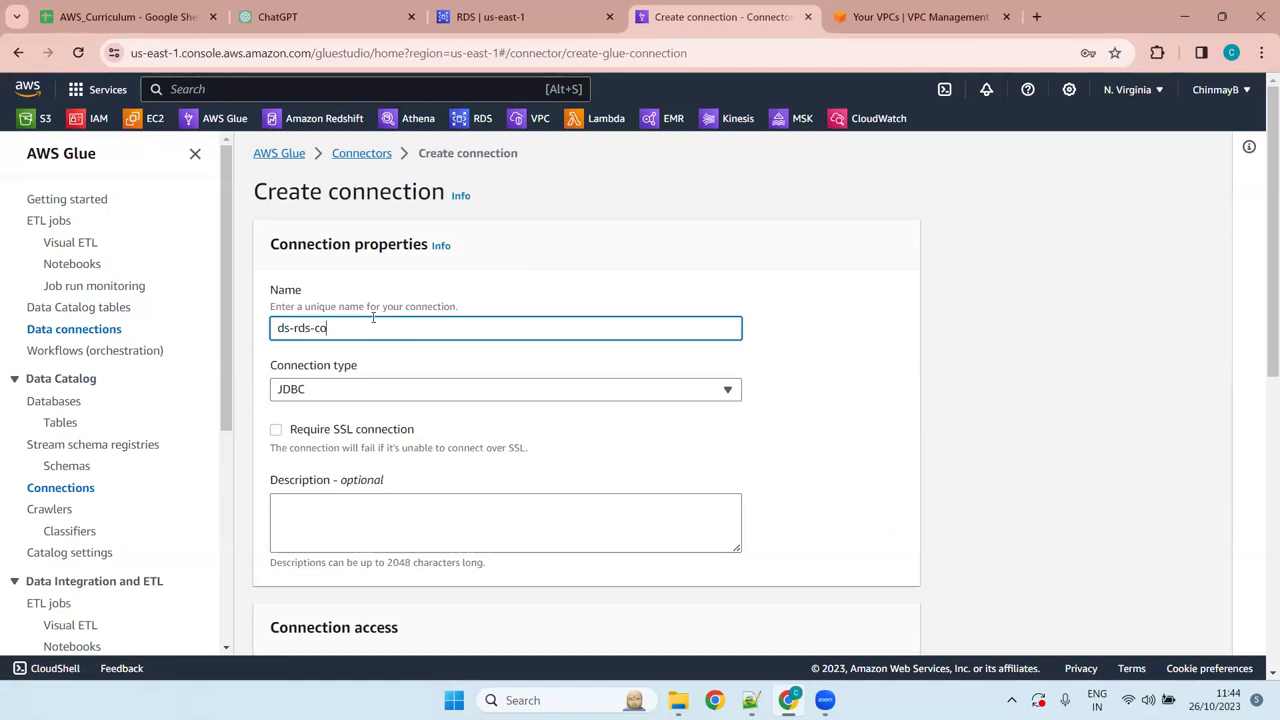
text(nnection)
click(534, 389)
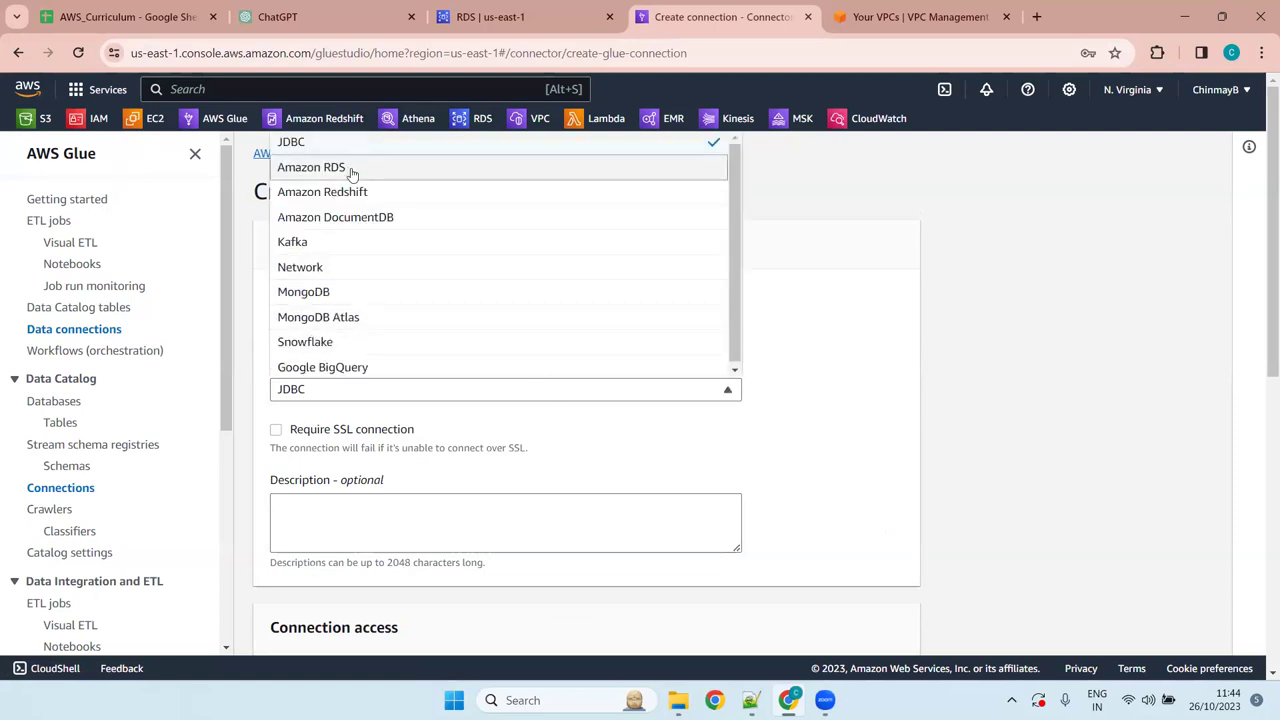
click(352, 174)
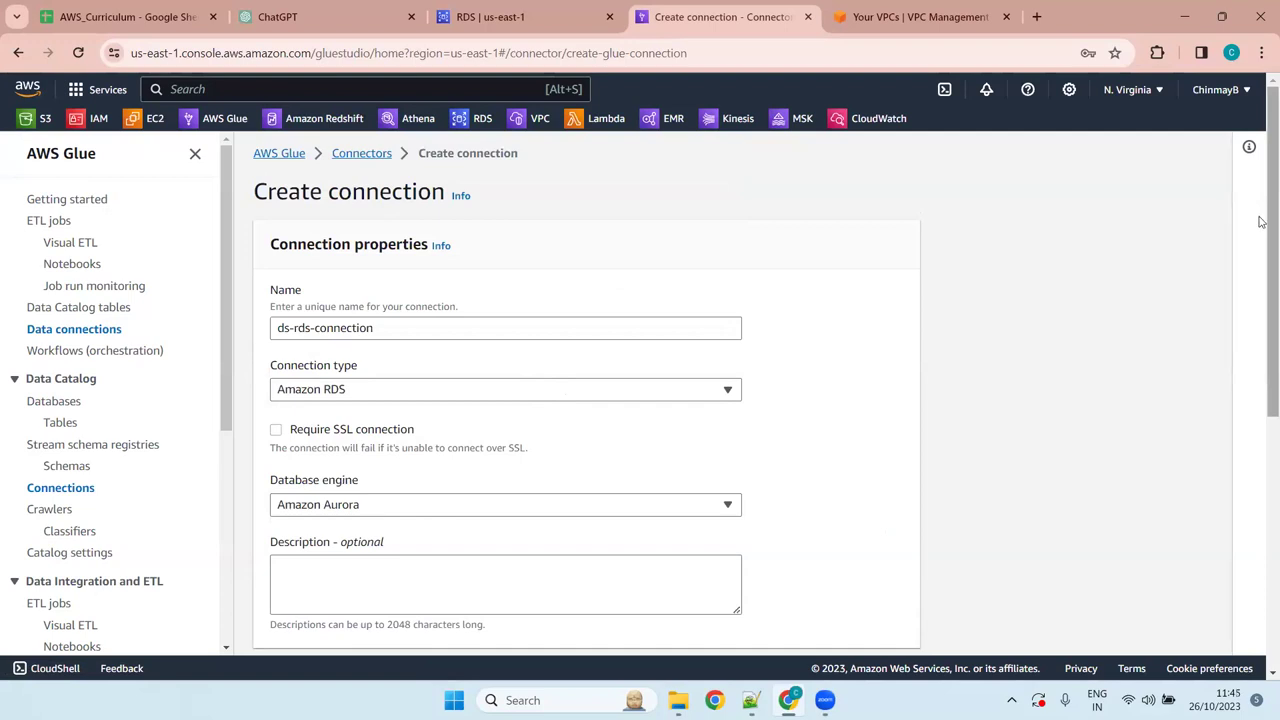
Set the database engine to Oracle and check the database instances list against RDS
scroll(1260, 260, down, 1)
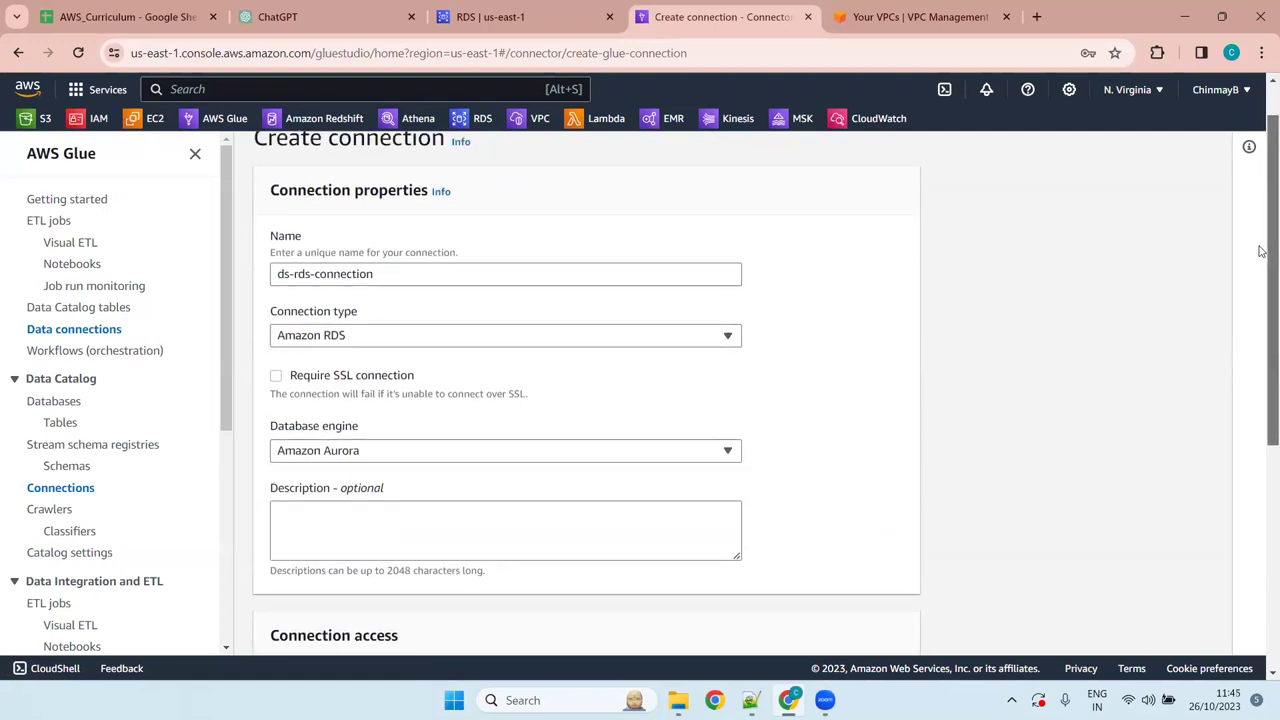
scroll(1260, 250, down, 1)
scroll(1260, 268, down, 2)
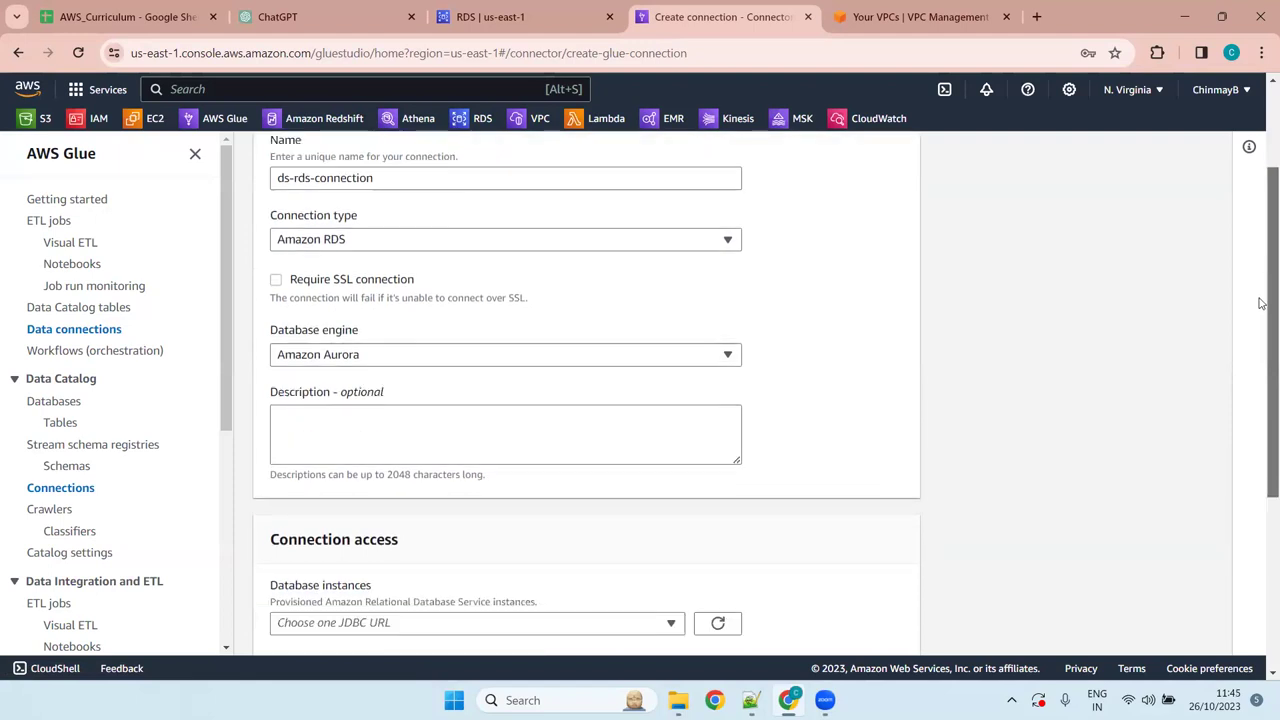
click(471, 356)
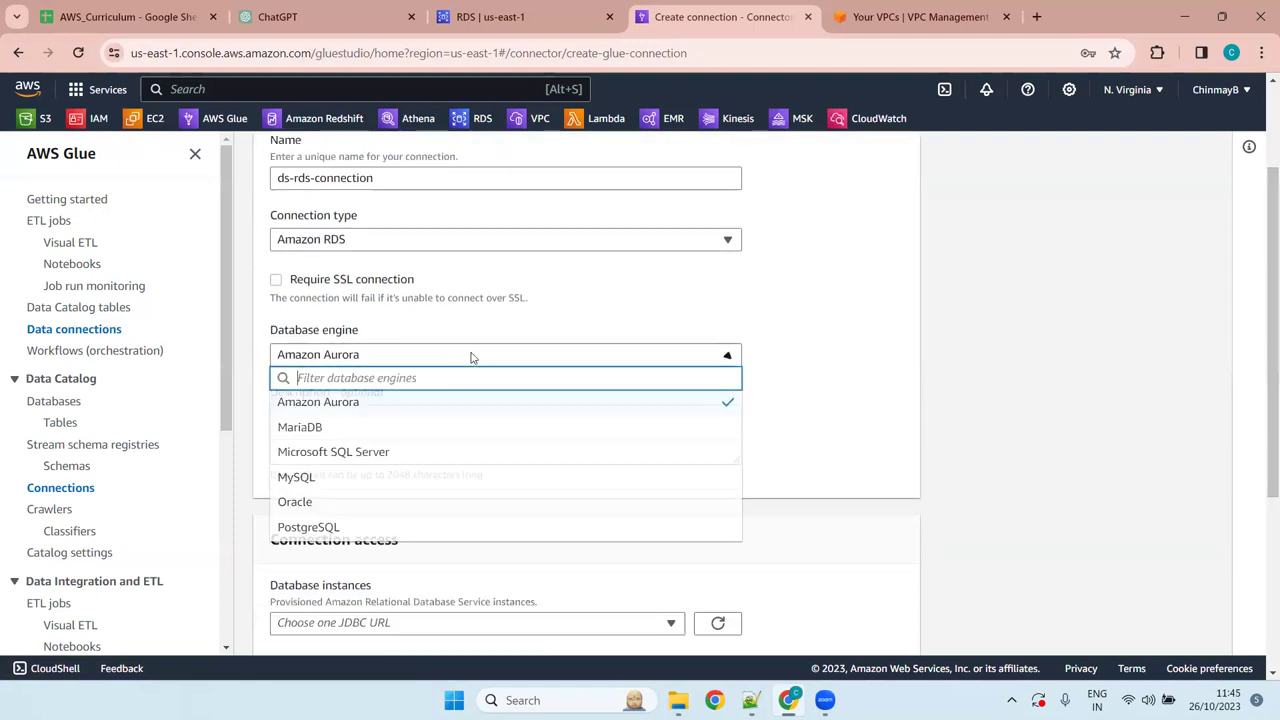
click(366, 501)
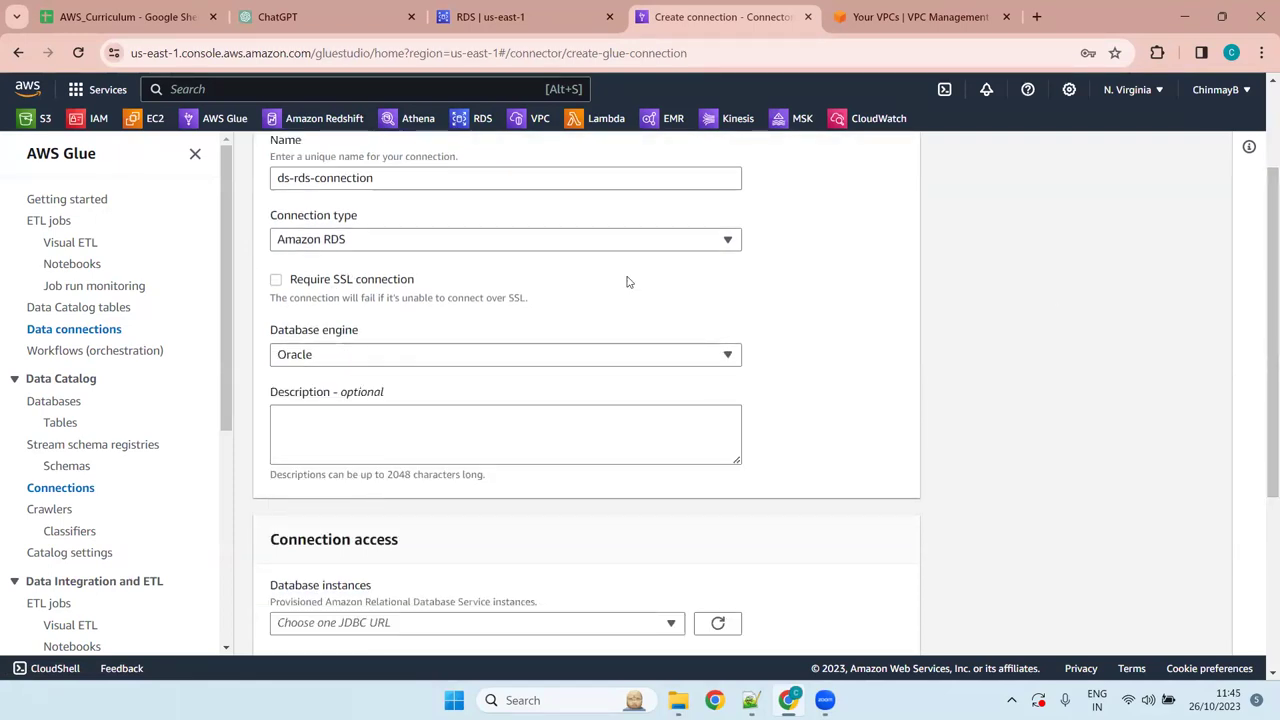
drag(1260, 334, 1260, 434)
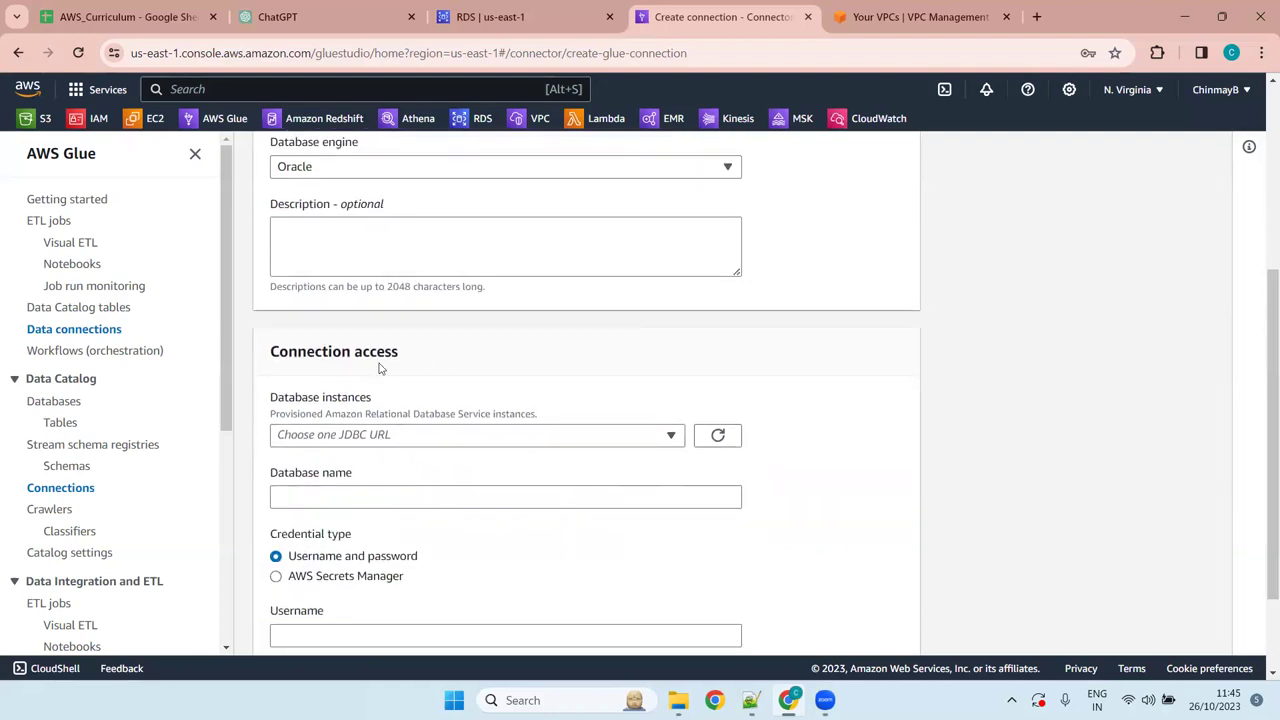
click(358, 437)
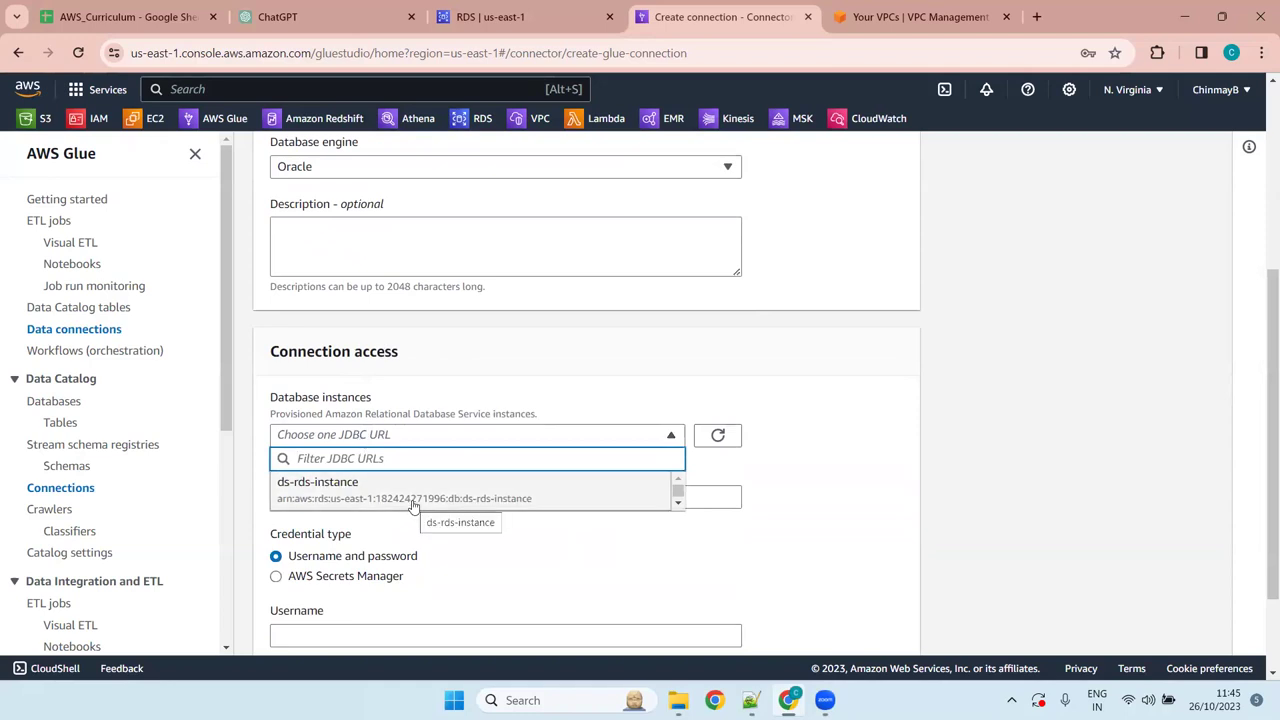
click(510, 16)
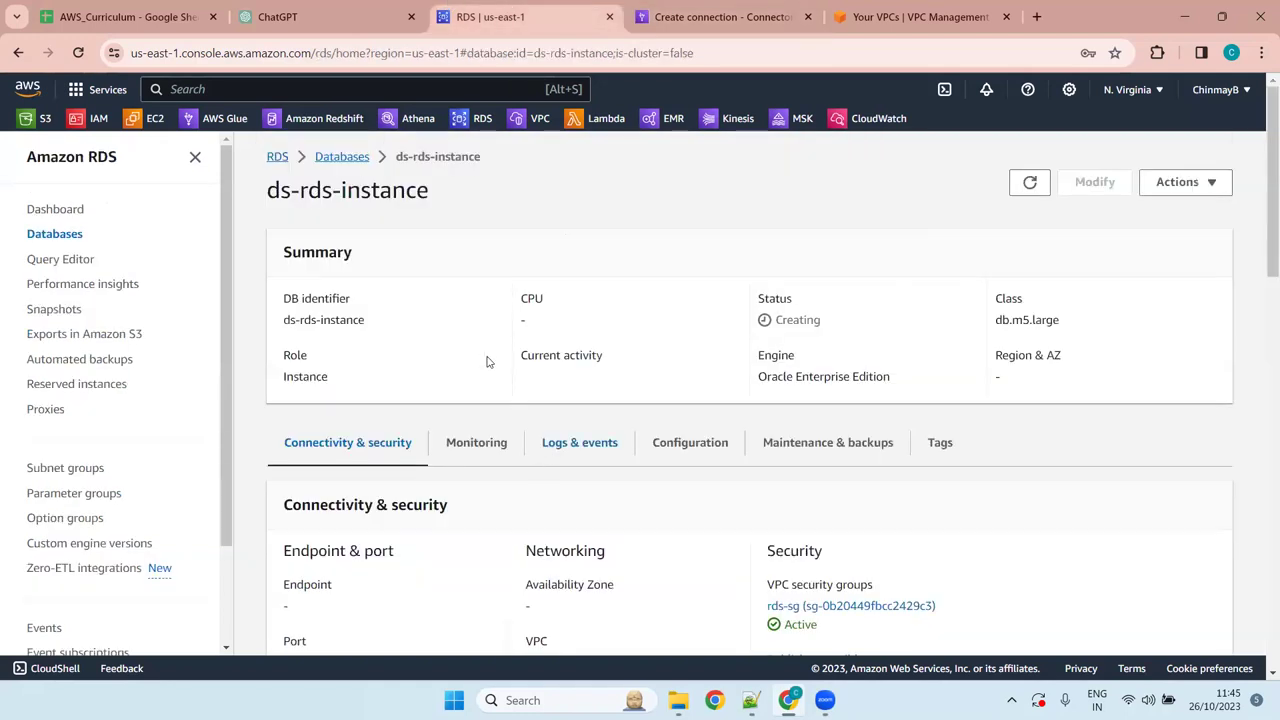
Refresh ds-rds-instance, confirm it is still Creating, and review its Connectivity & security settings
click(1025, 190)
click(1027, 187)
click(349, 170)
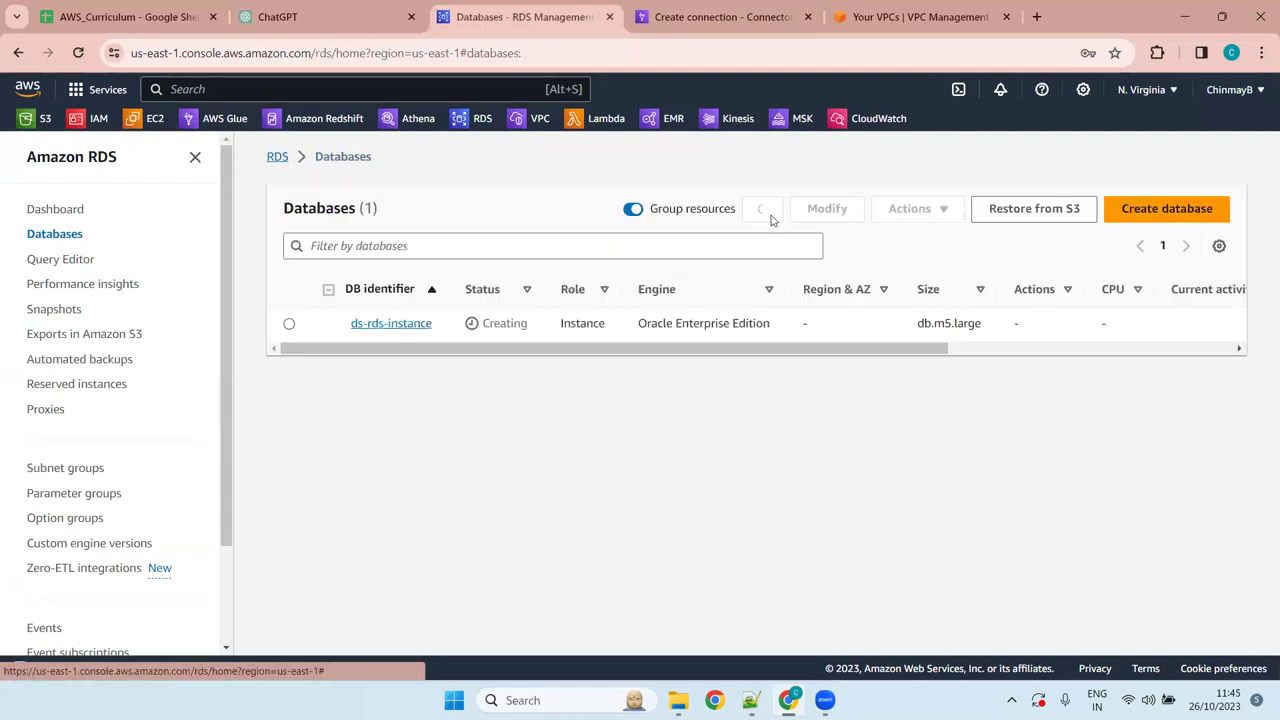
click(715, 17)
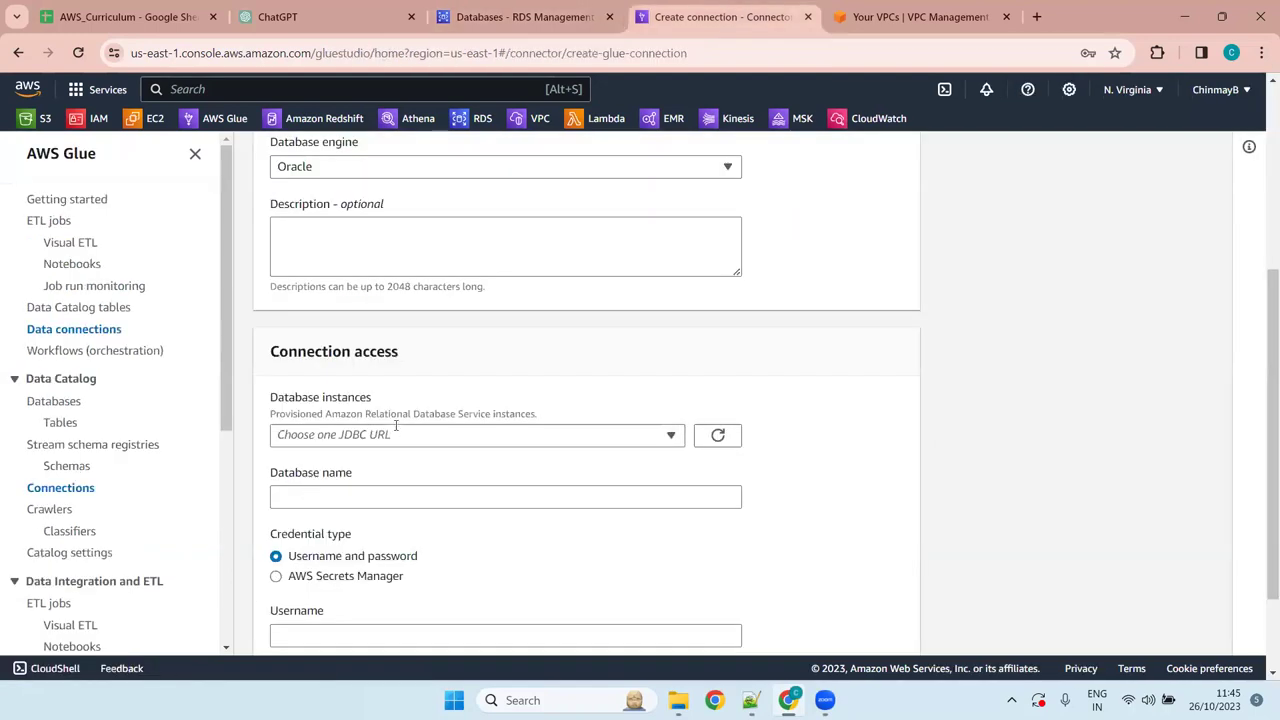
click(530, 15)
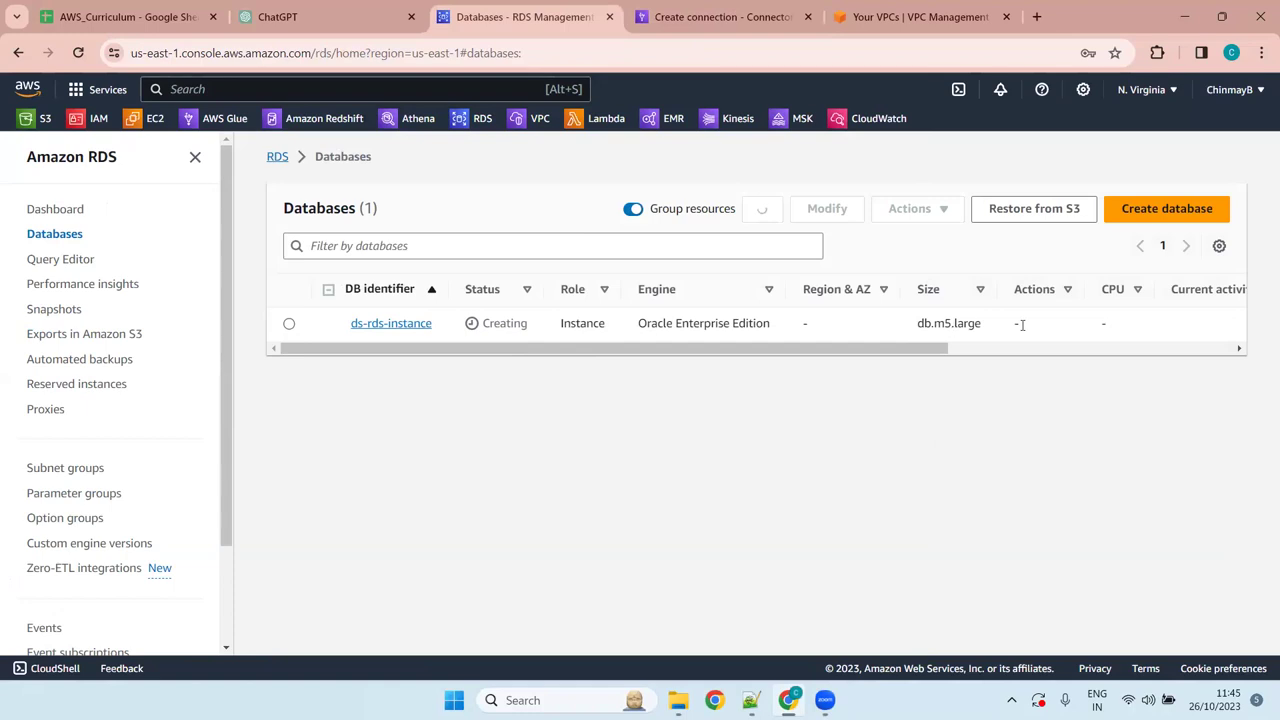
click(405, 323)
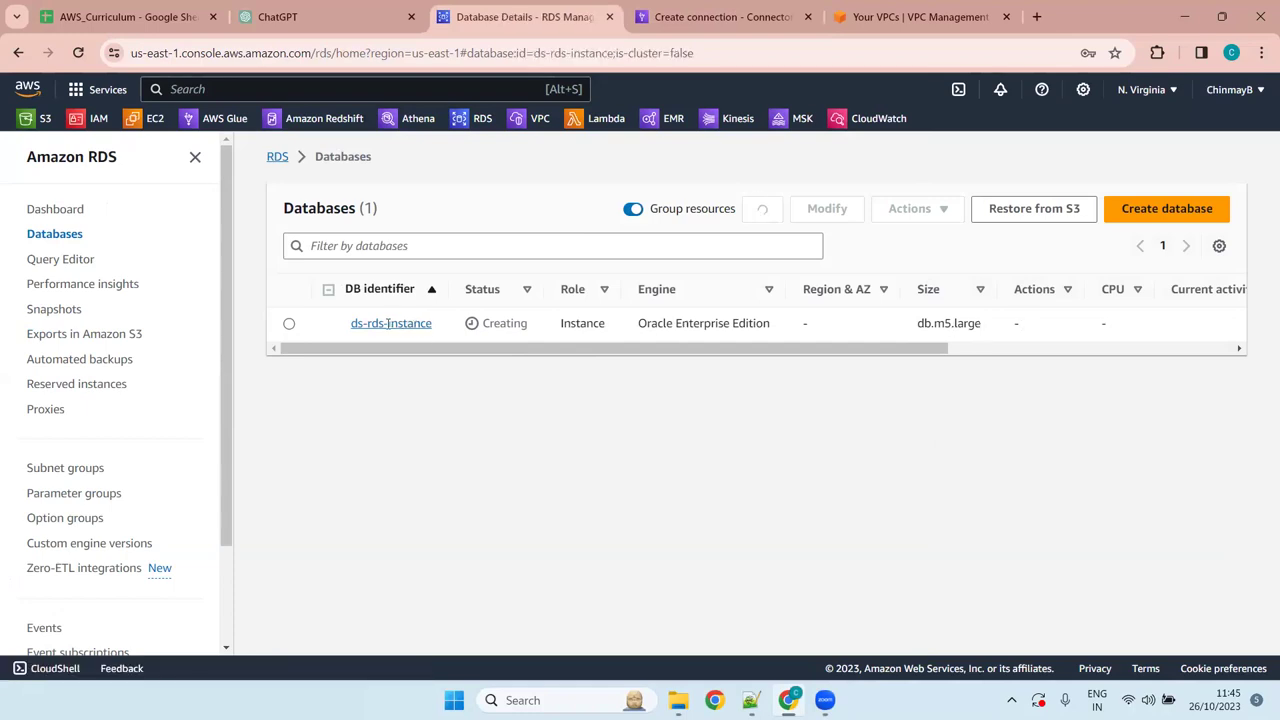
scroll(600, 397, down, 4)
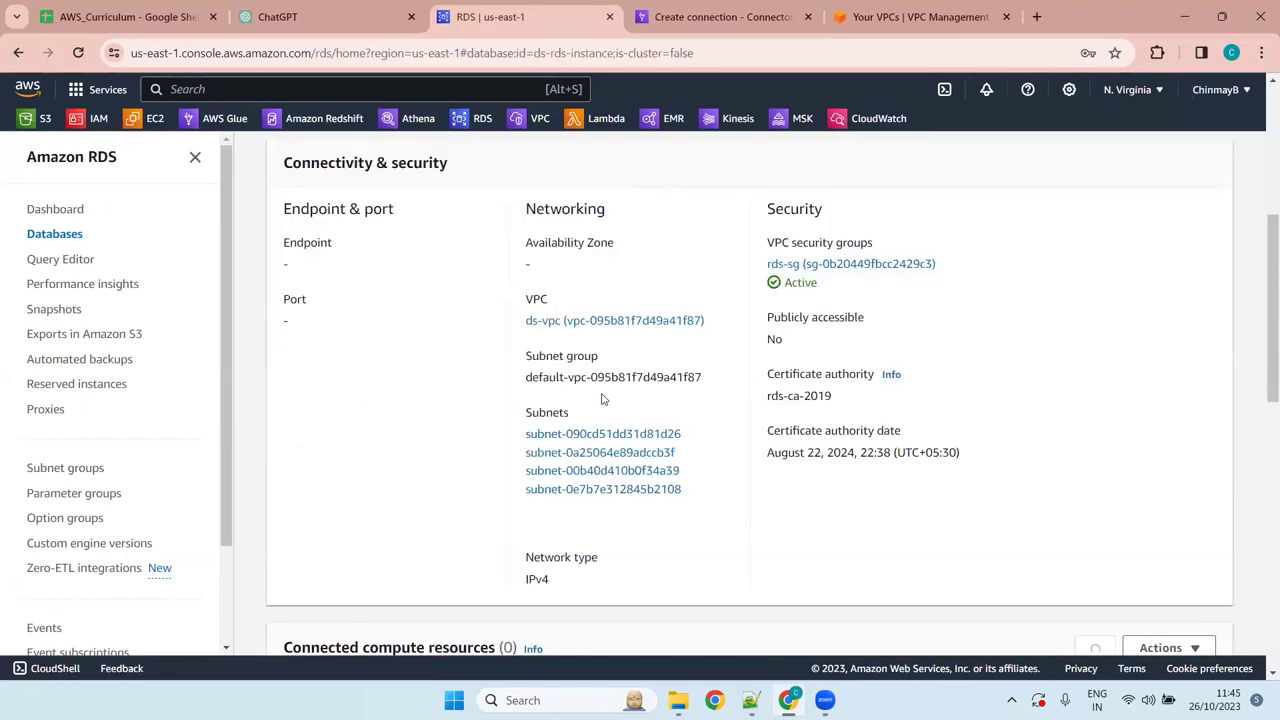
scroll(588, 515, down, 10)
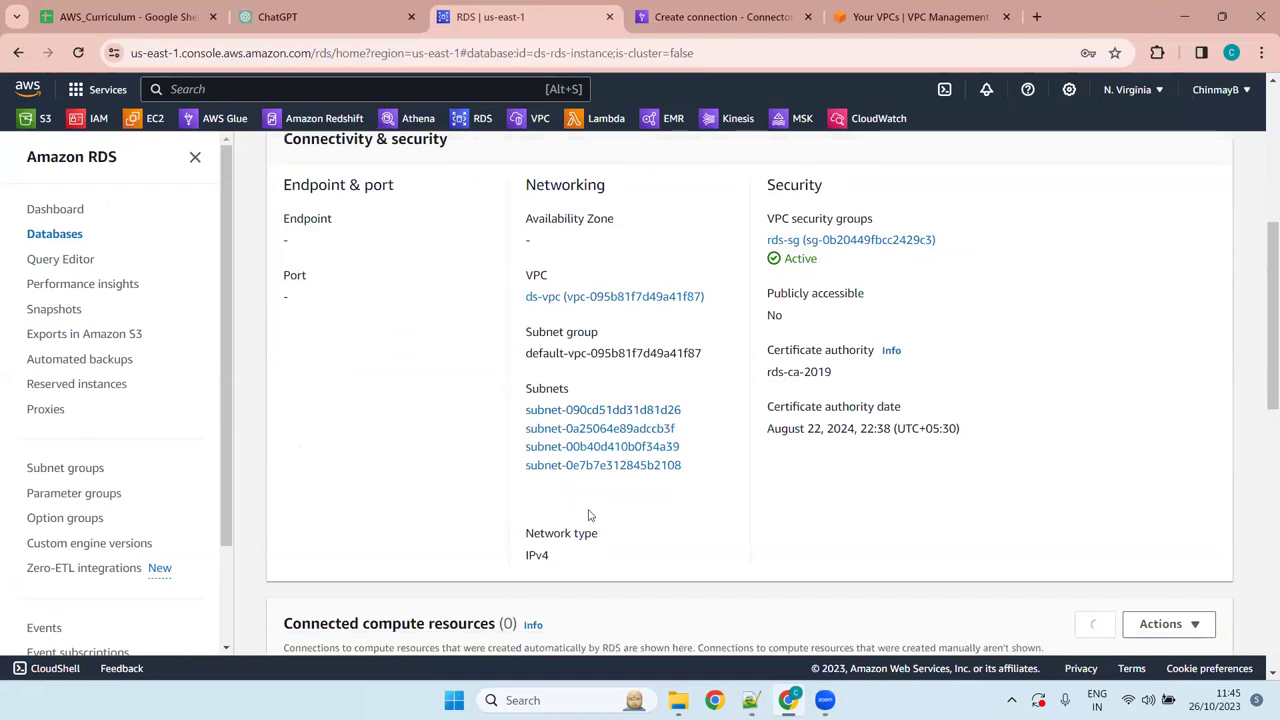
scroll(529, 403, up, 15)
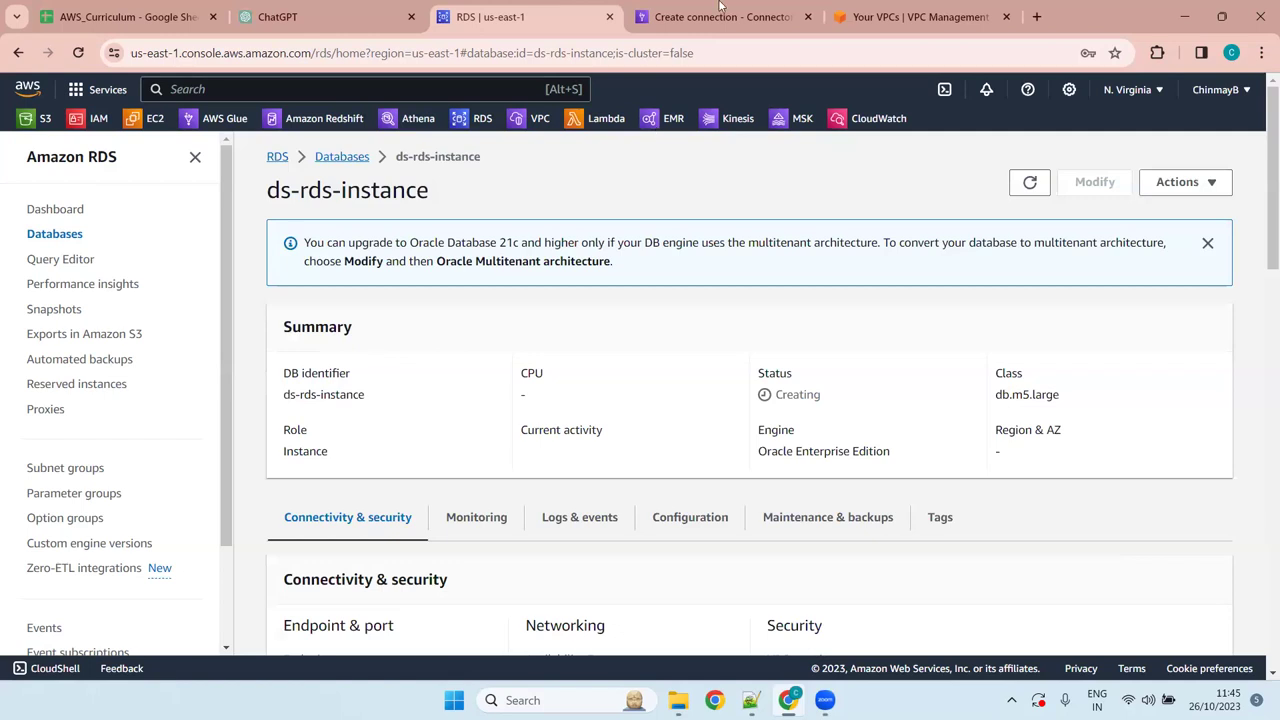
key(ctrl+Tab)
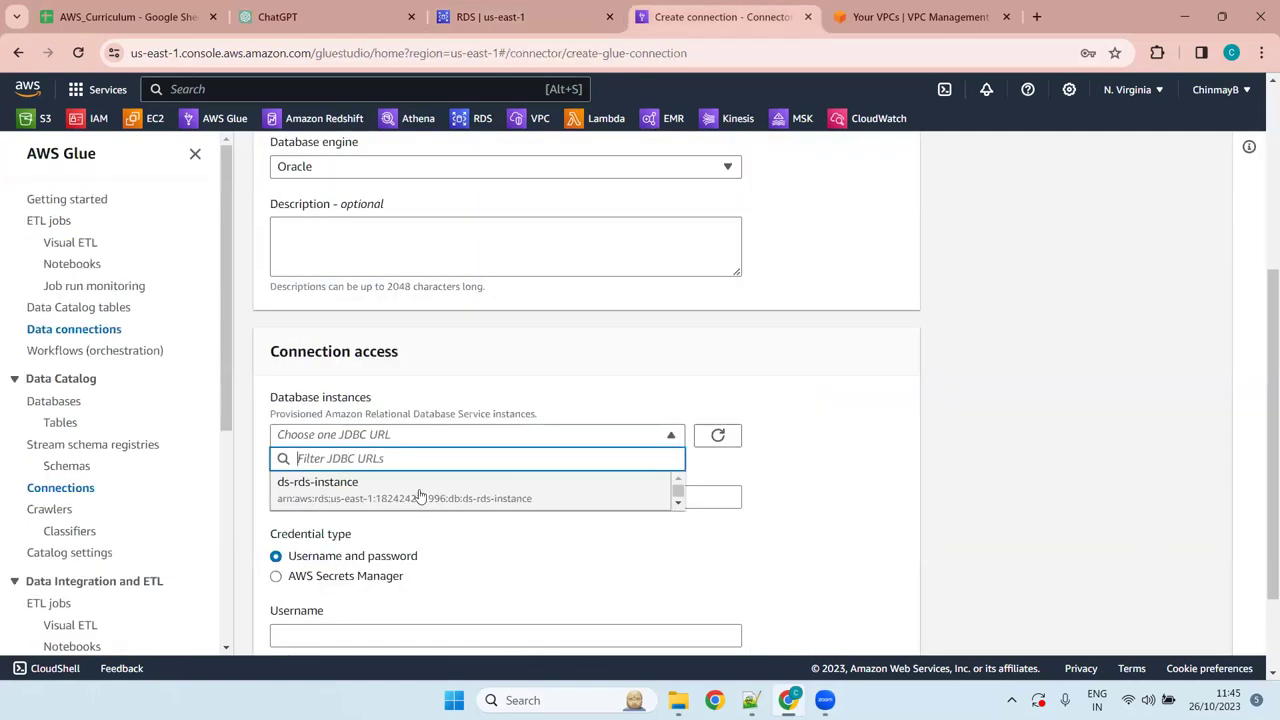
Select ds-rds-instance and set the database name to Oracle_rds_instance
click(420, 494)
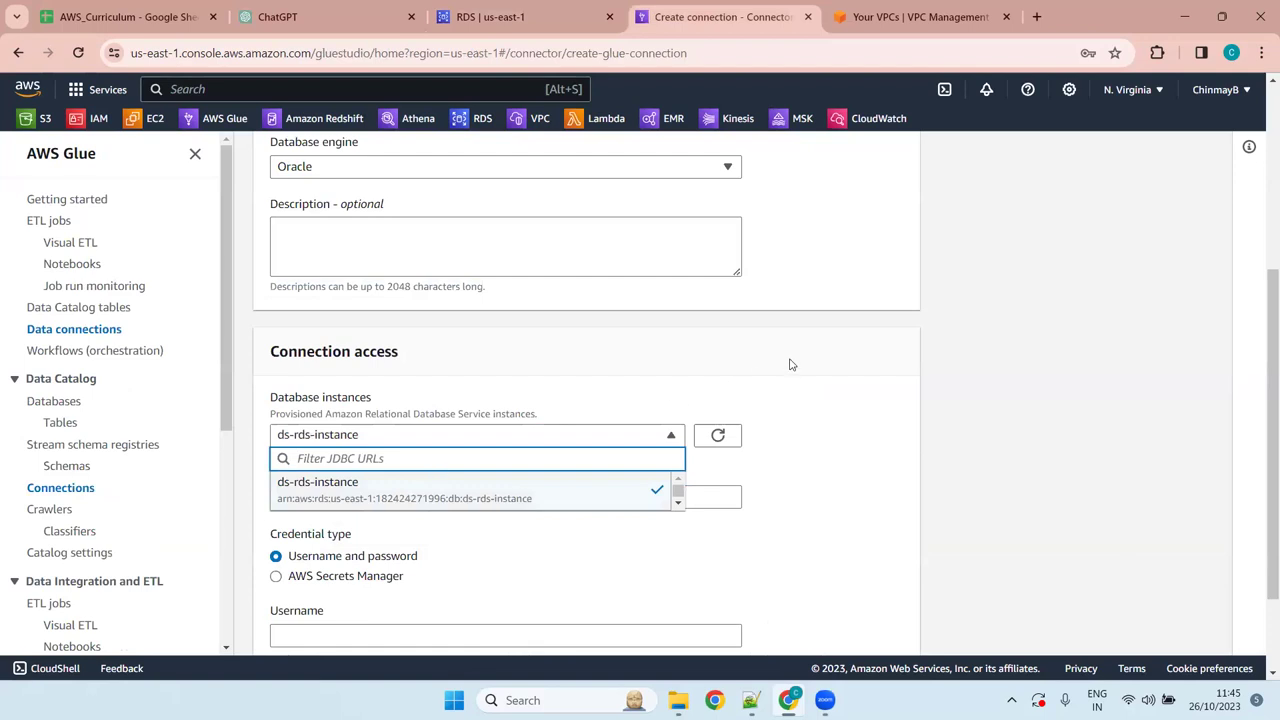
click(790, 364)
click(409, 497)
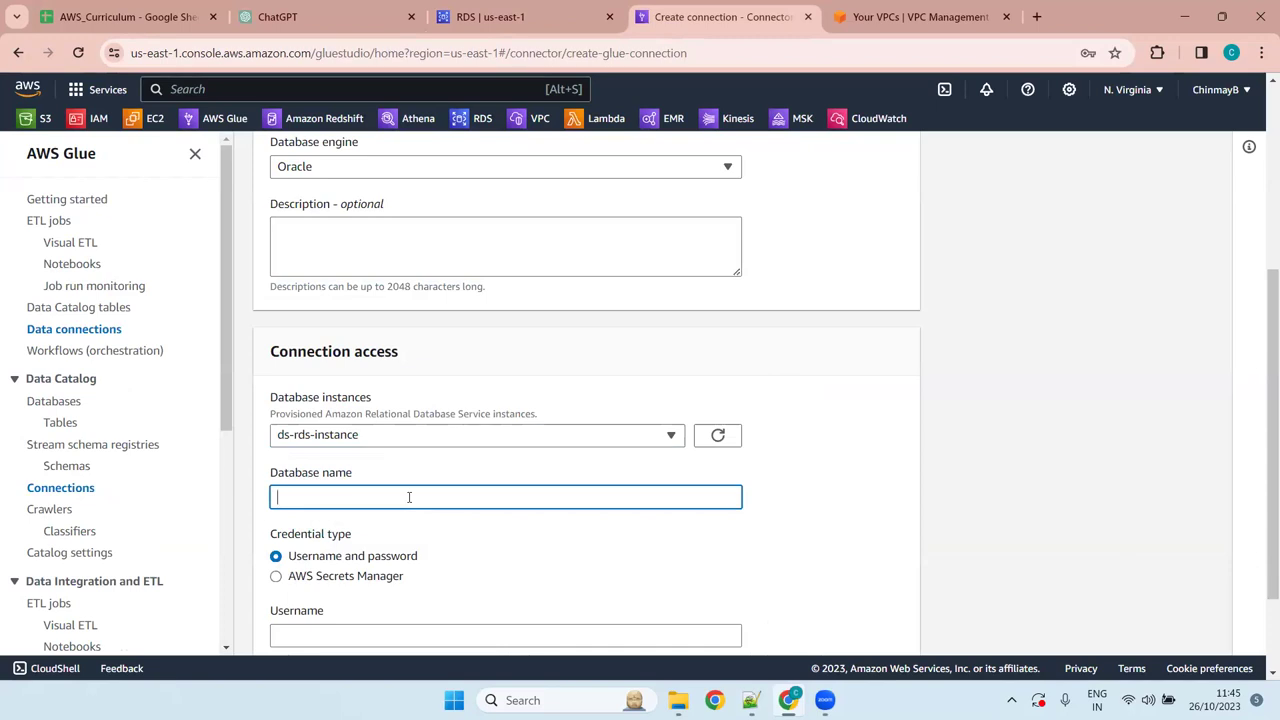
text(Oracle)
key(Right)
key(Right)
key(Right)
key(Right)
text(_rds_instance)
Enter username admin and the database password, then go back to RDS
drag(1261, 333, 1261, 399)
click(499, 518)
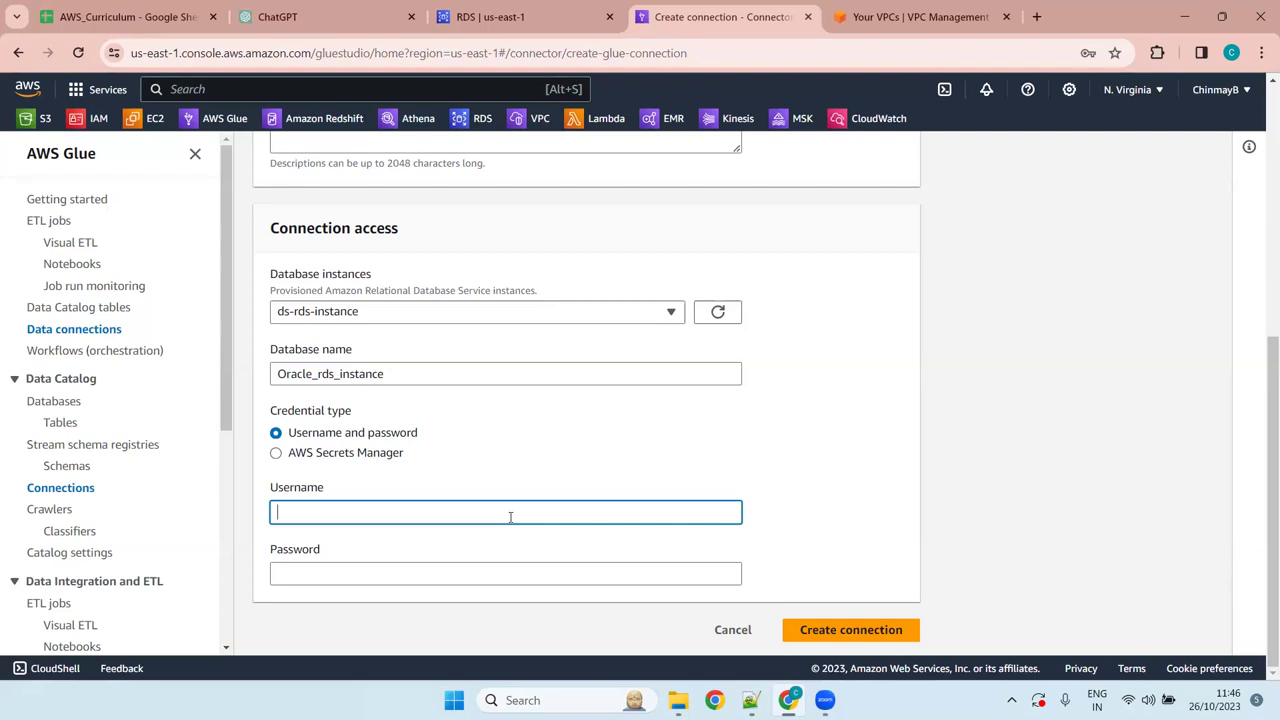
text(admin)
click(458, 566)
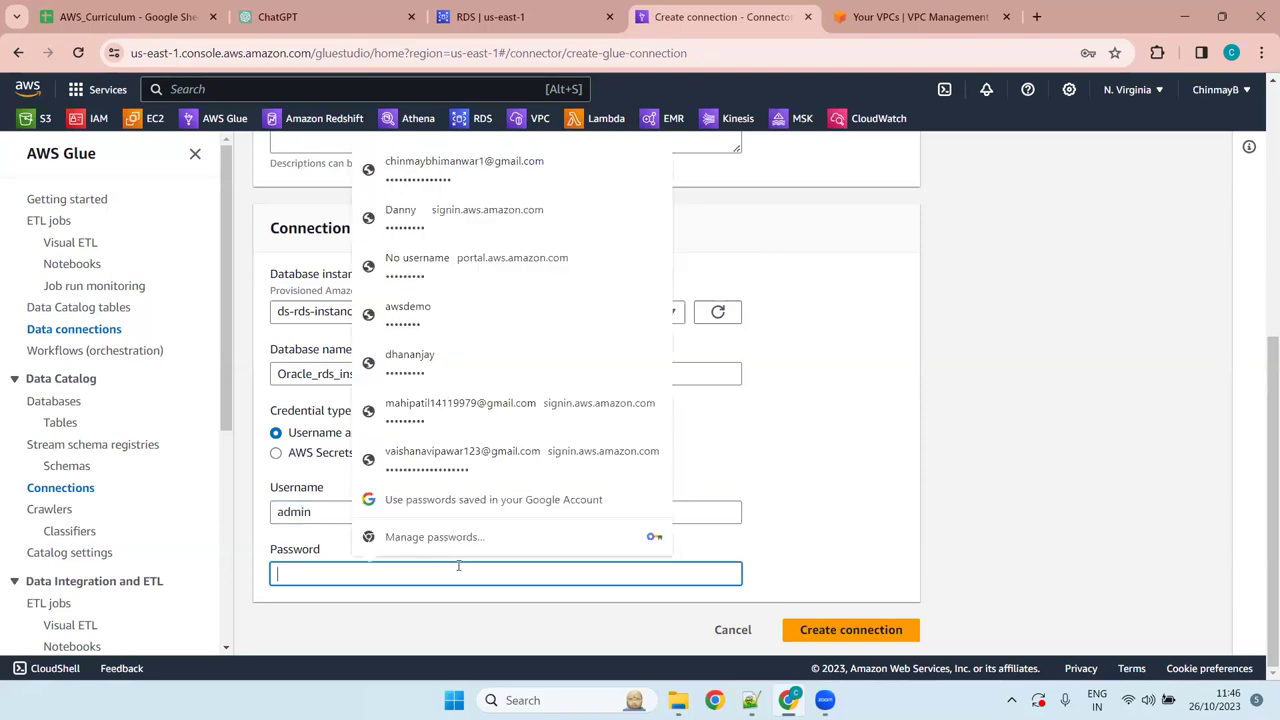
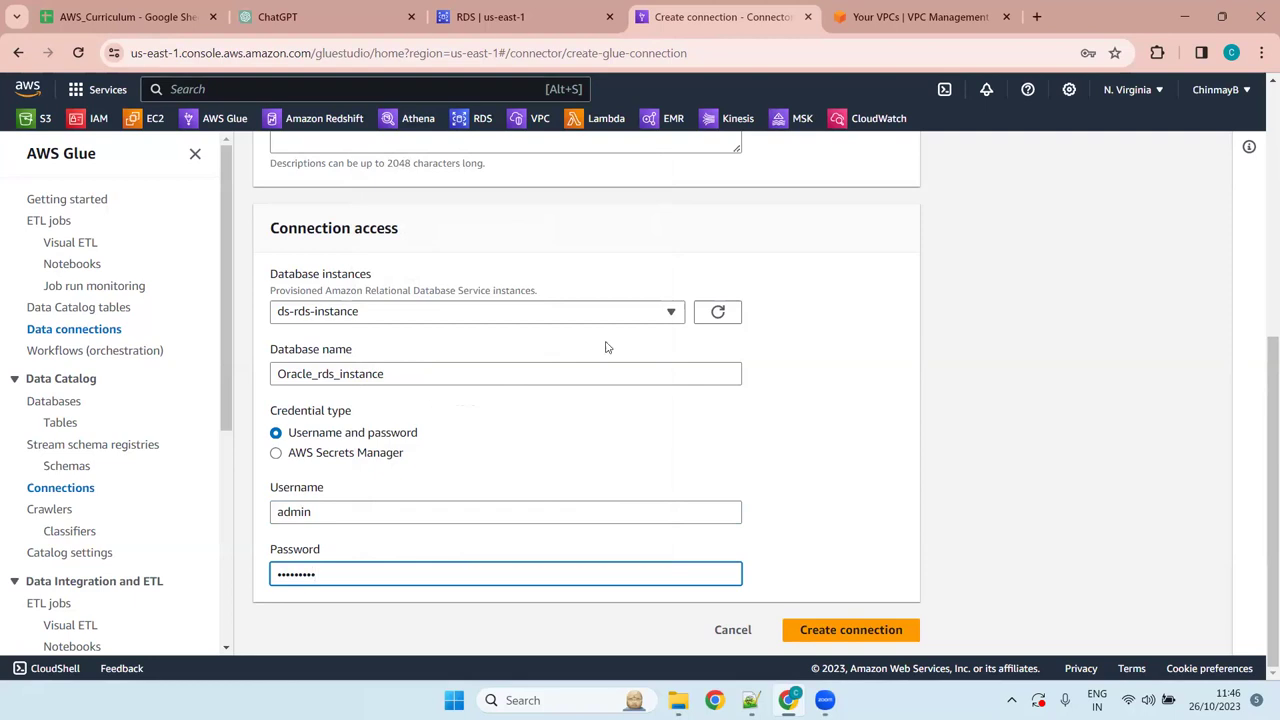
click(495, 14)
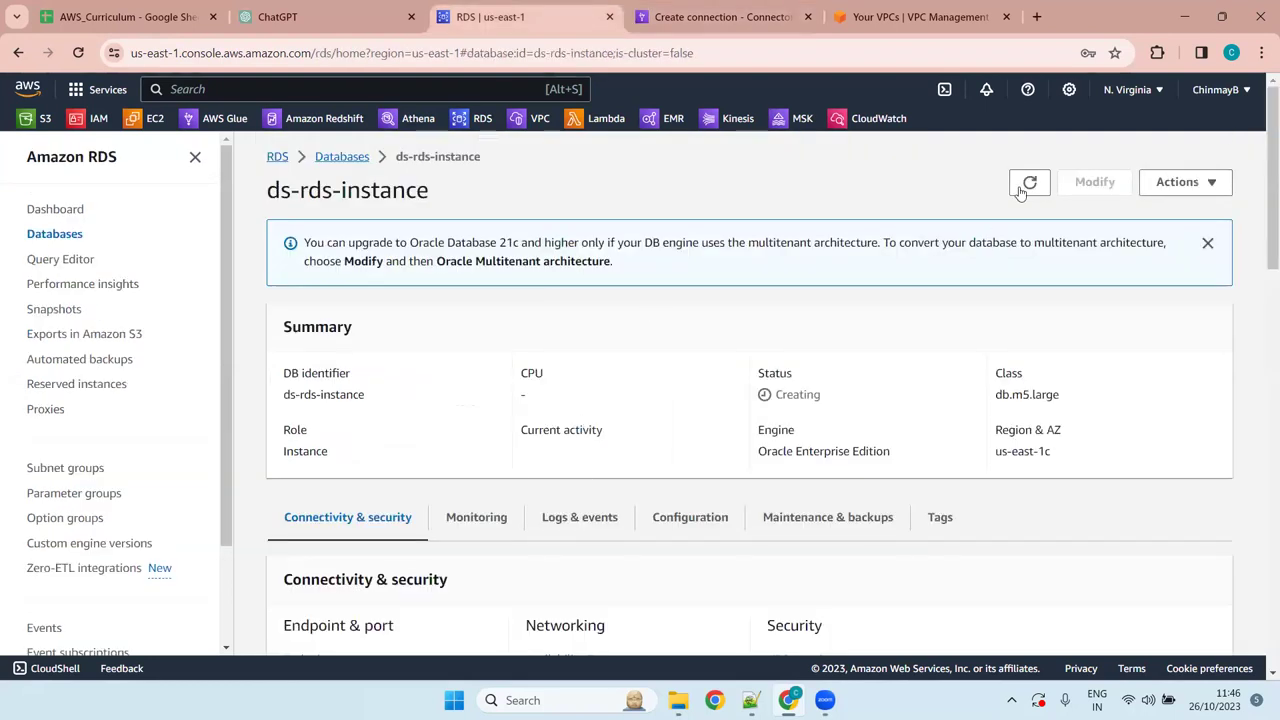
Close the Oracle upgrade notice and refresh ds-rds-instance, which still reads Creating
click(1208, 246)
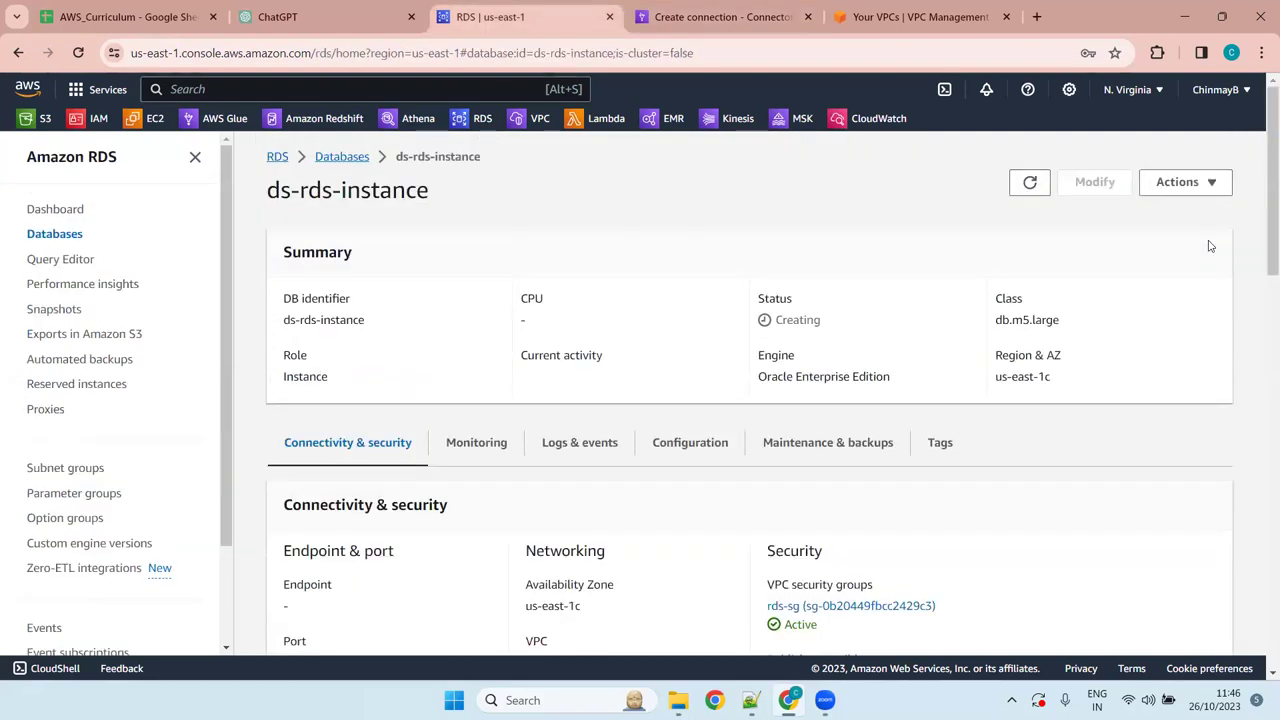
scroll(597, 341, down, 7)
scroll(597, 340, down, 2)
scroll(597, 340, up, 12)
click(1028, 184)
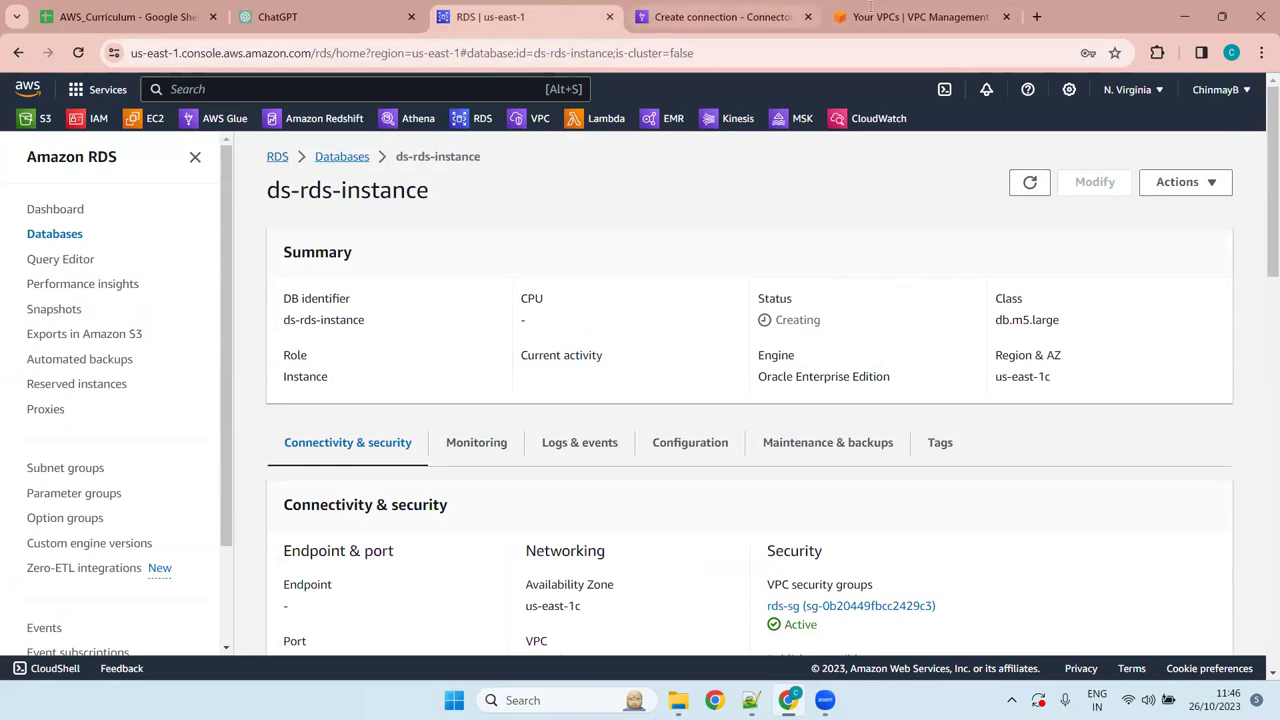
scroll(360, 558, down, 4)
scroll(360, 558, up, 5)
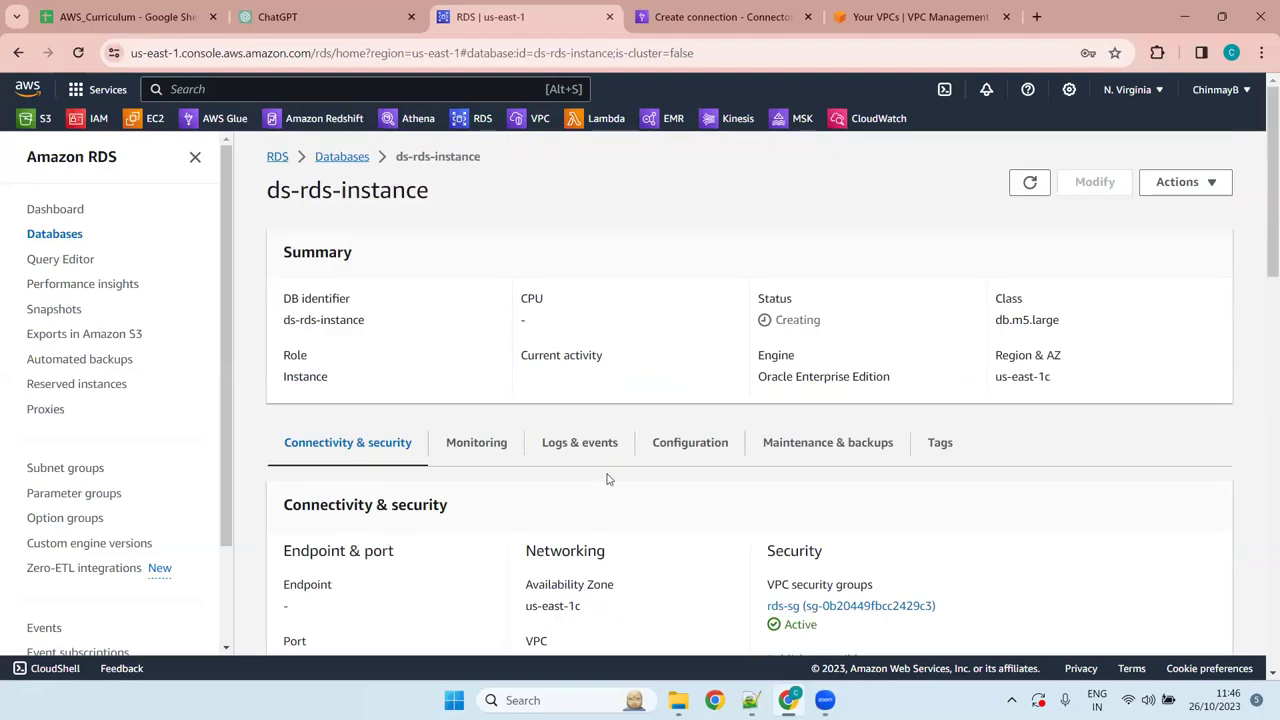
click(1031, 184)
scroll(357, 617, down, 10)
scroll(408, 511, up, 10)
key(Tab)
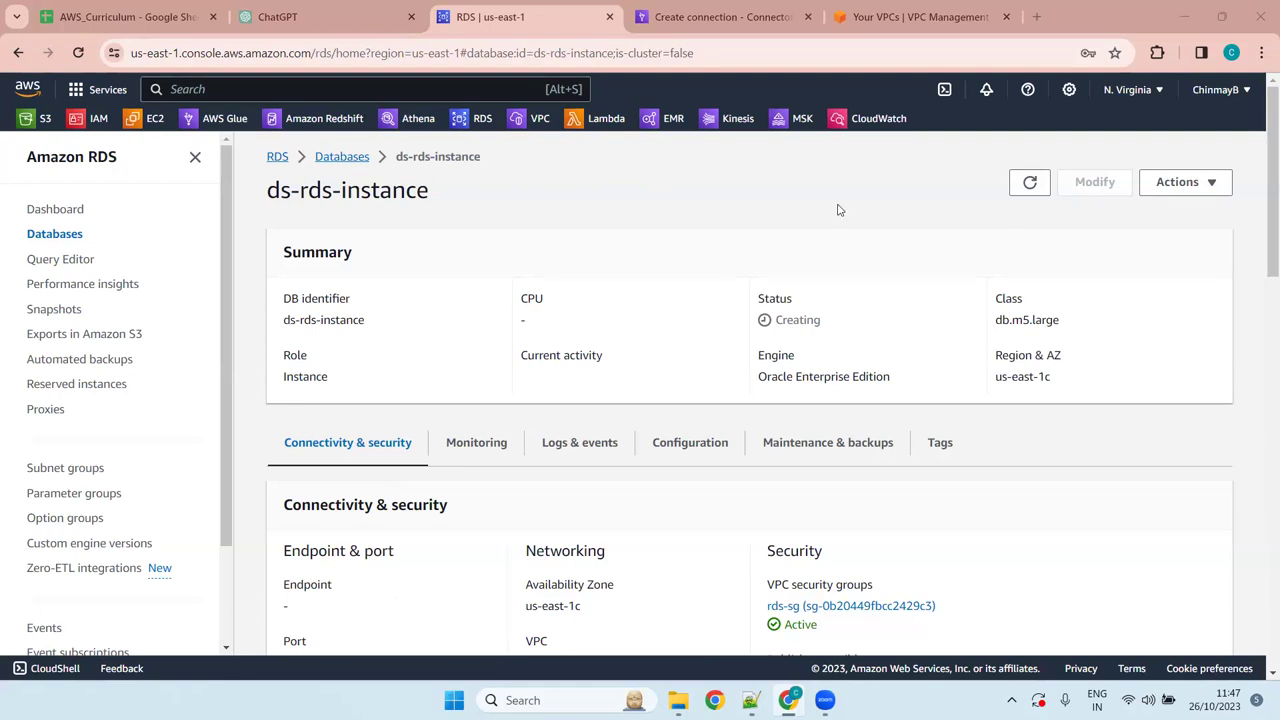
click(1030, 184)
key(super+z)
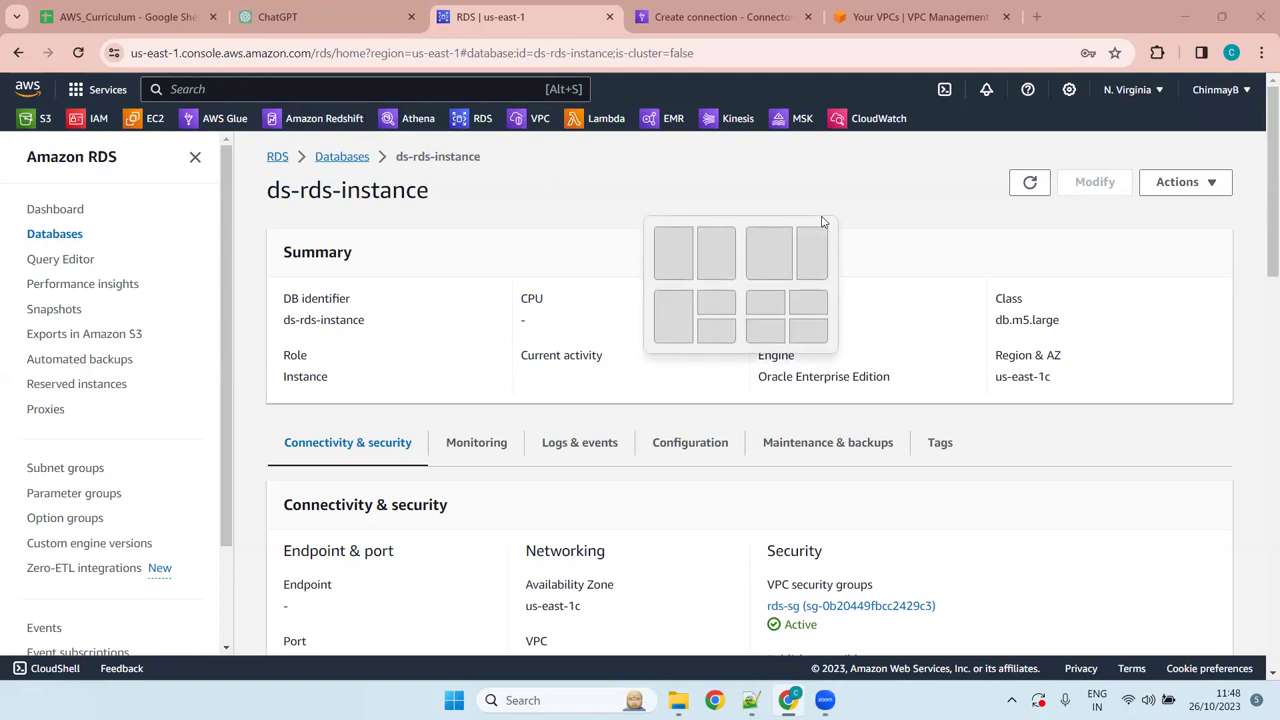
key(Escape)
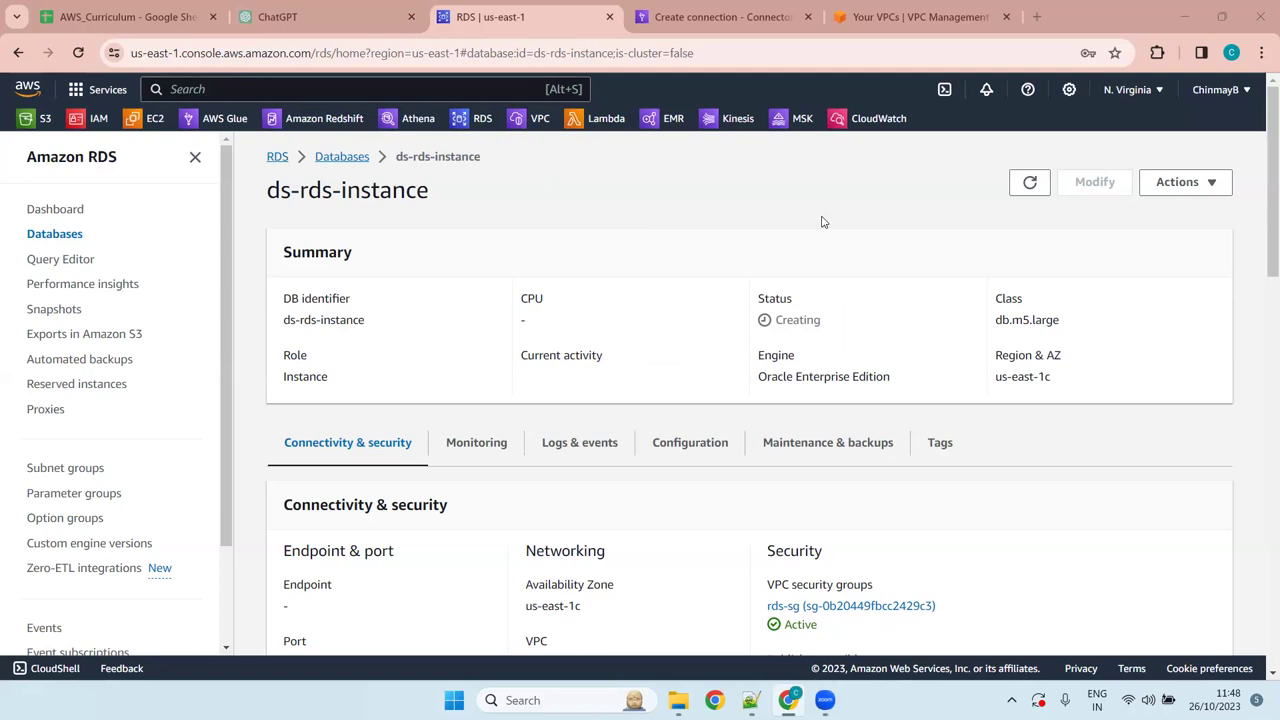
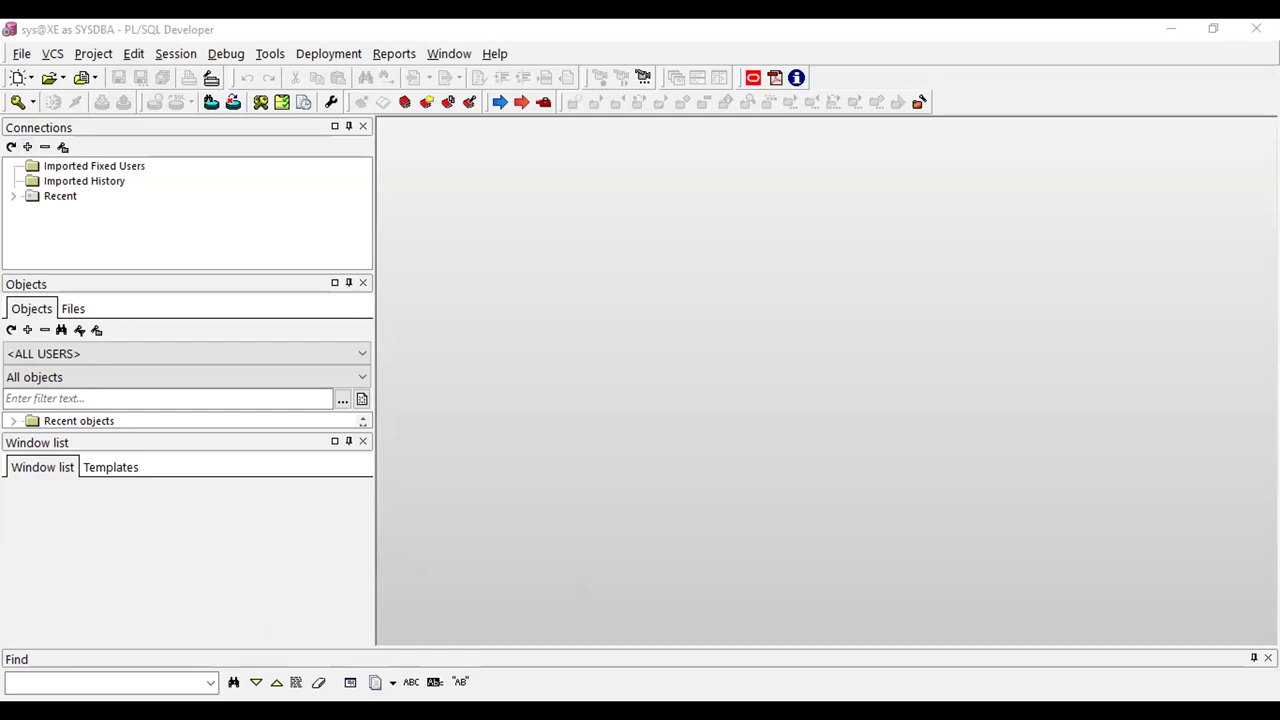
Browse the File and Debug menus, then turn off the Connections panel from Tools
click(25, 147)
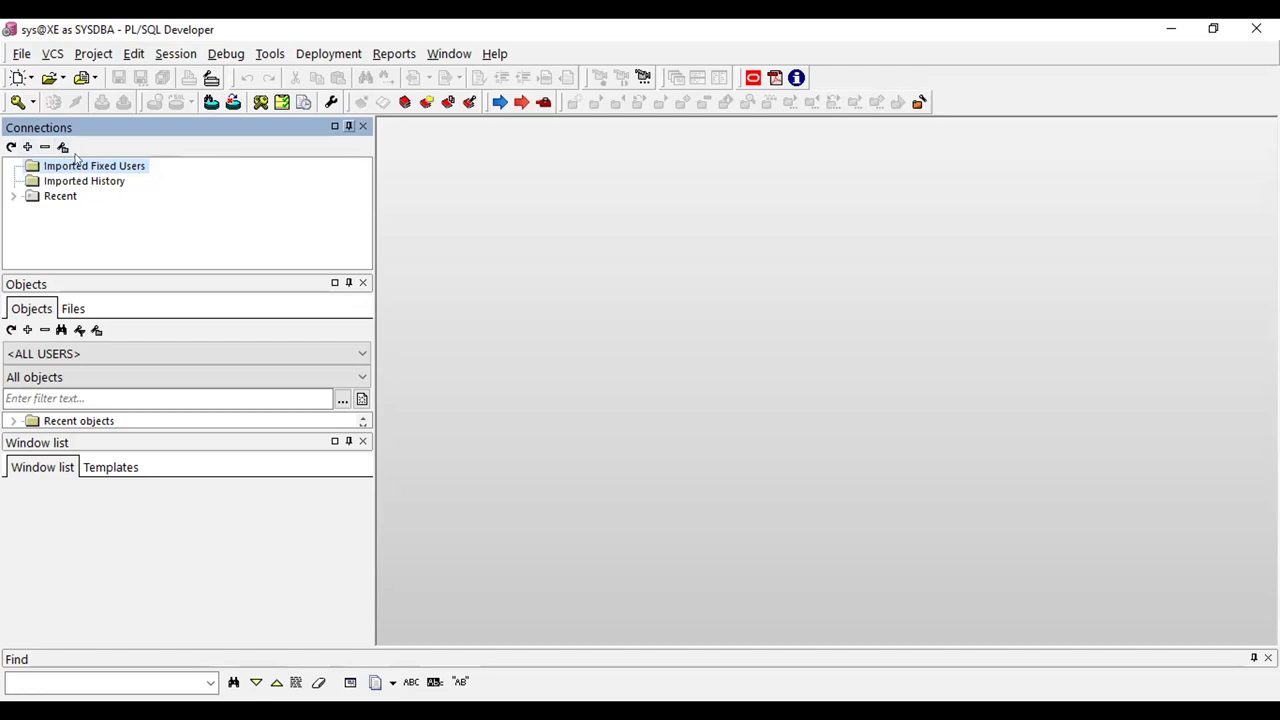
click(21, 54)
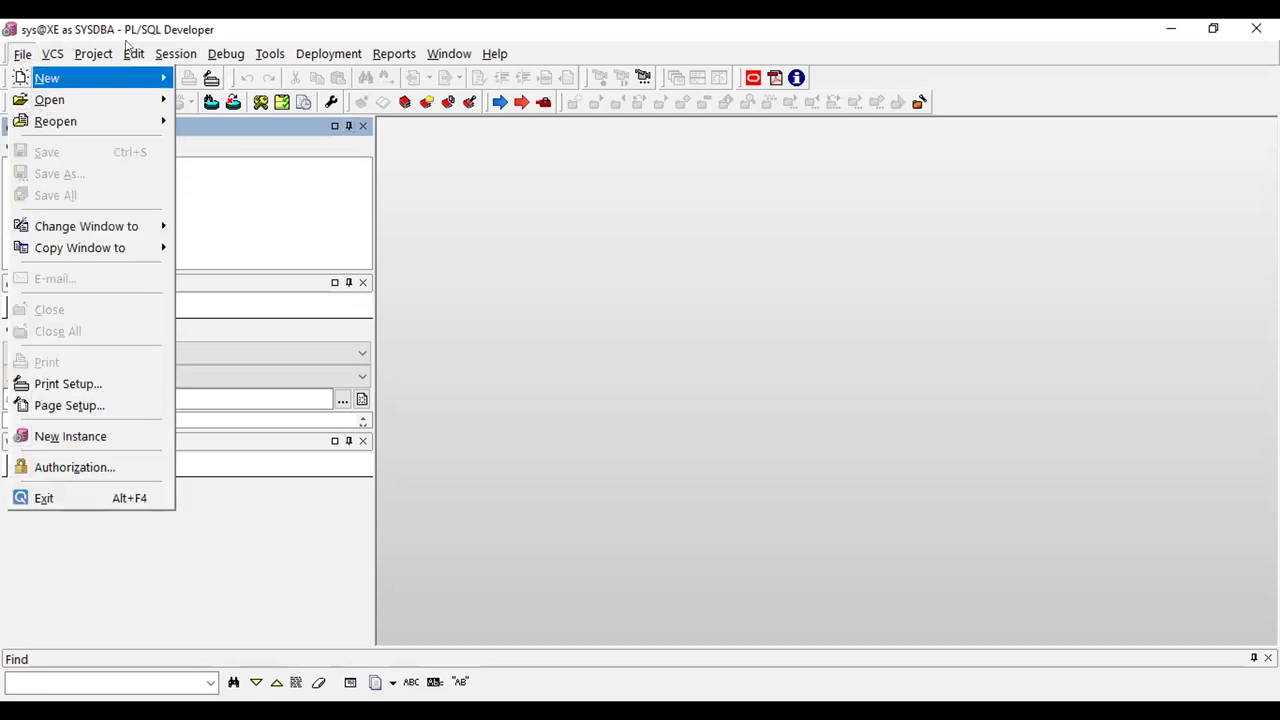
key(Escape)
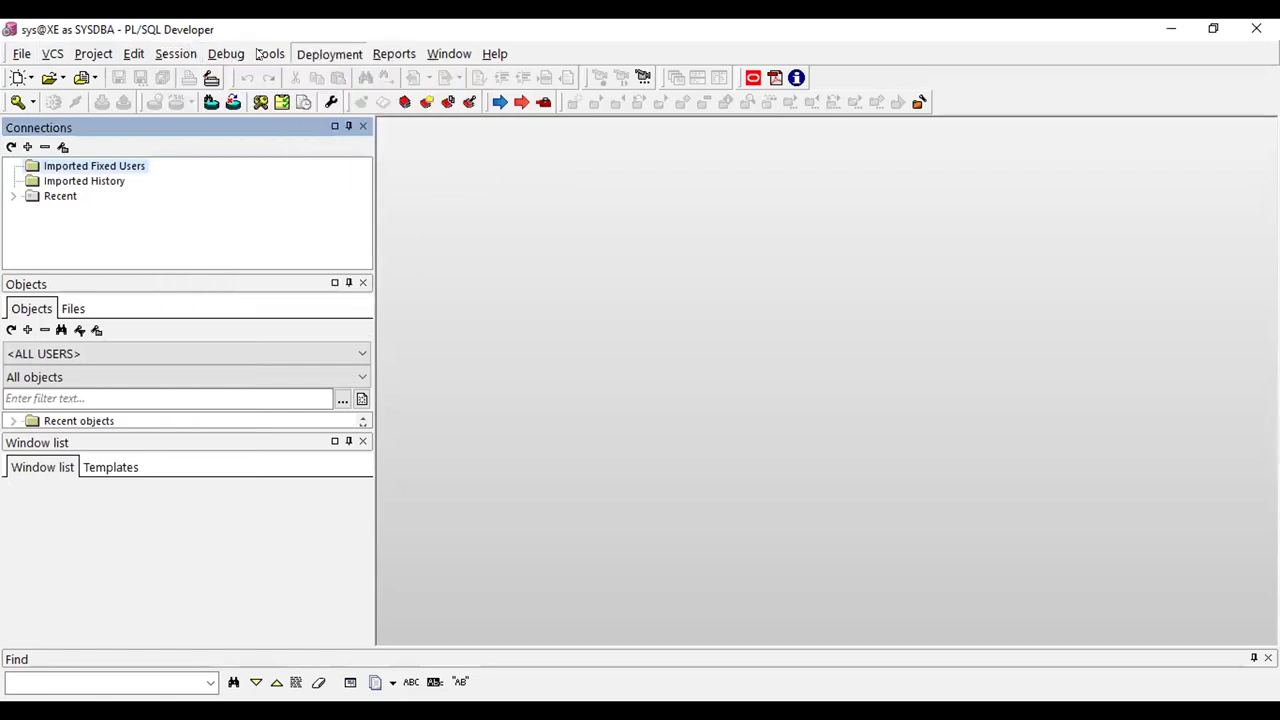
click(243, 57)
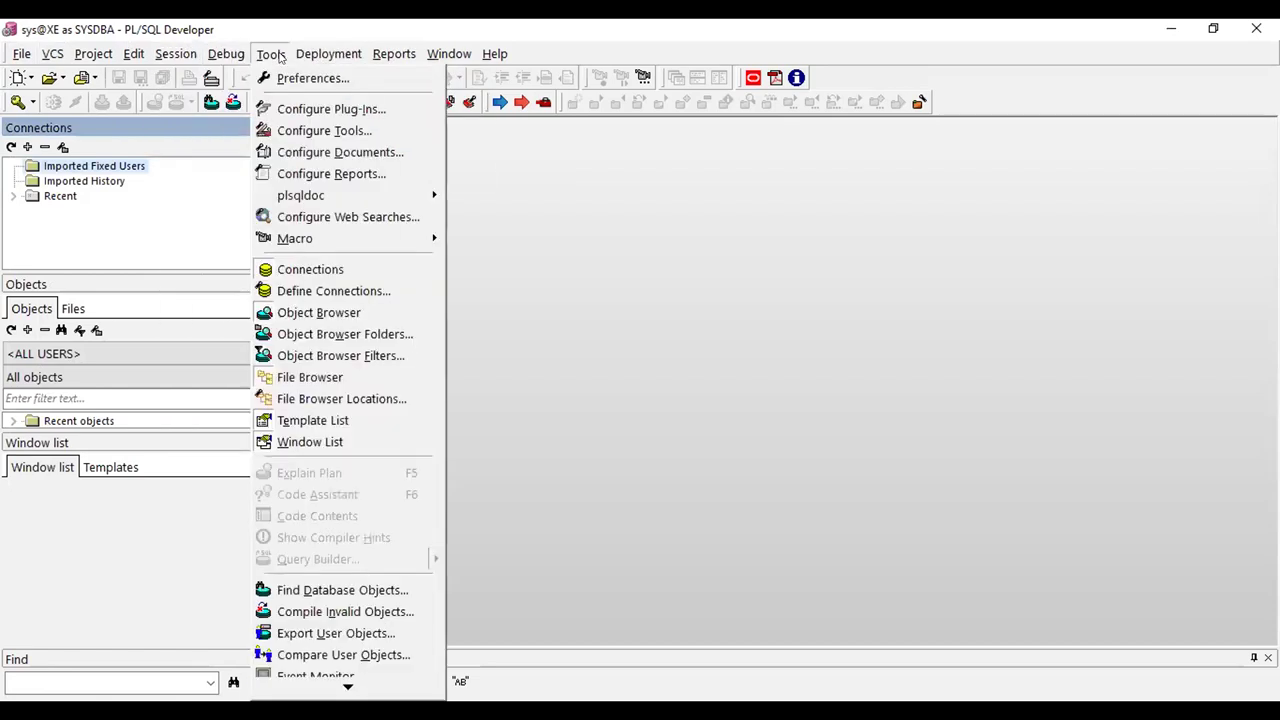
mouse_move(383, 57)
mouse_move(303, 53)
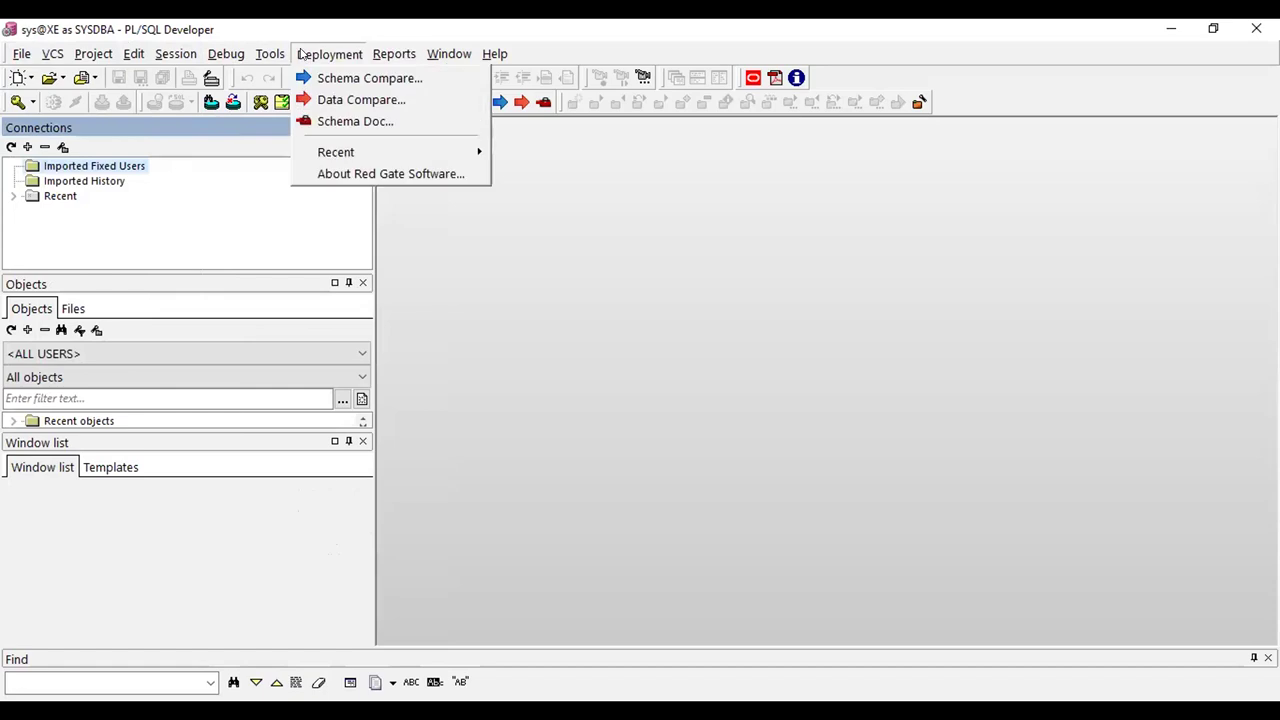
mouse_move(266, 59)
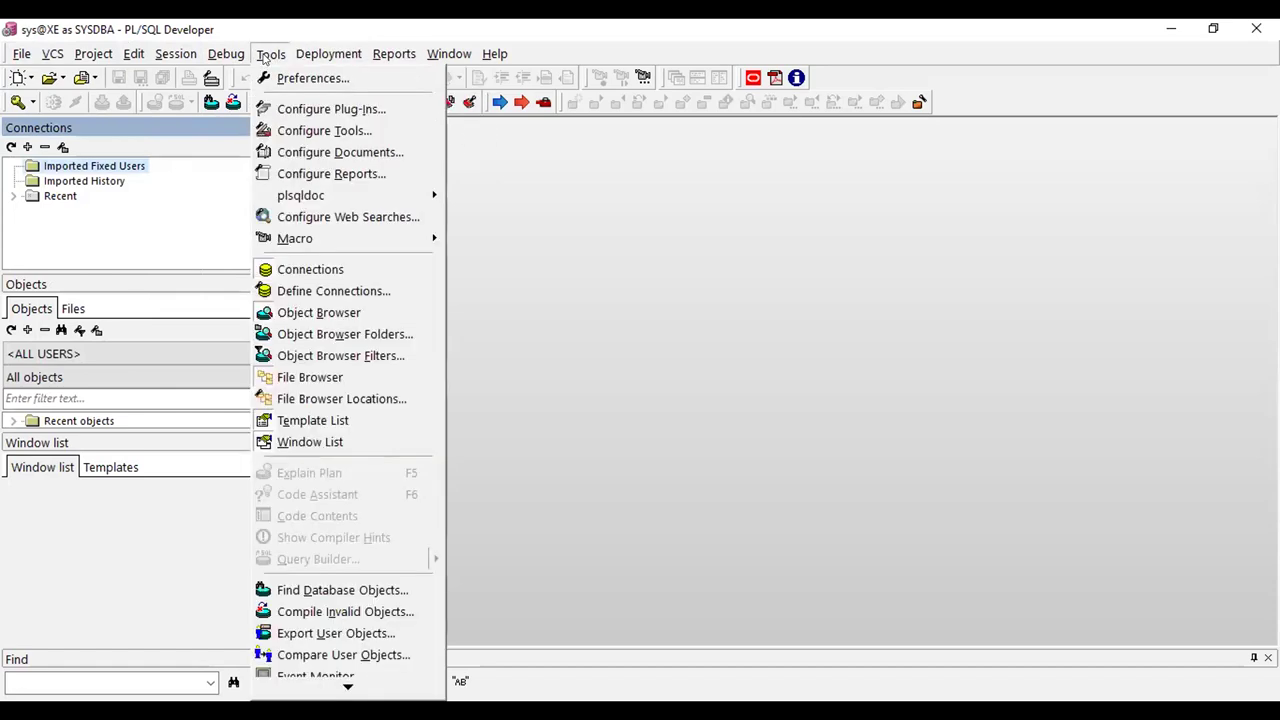
click(350, 270)
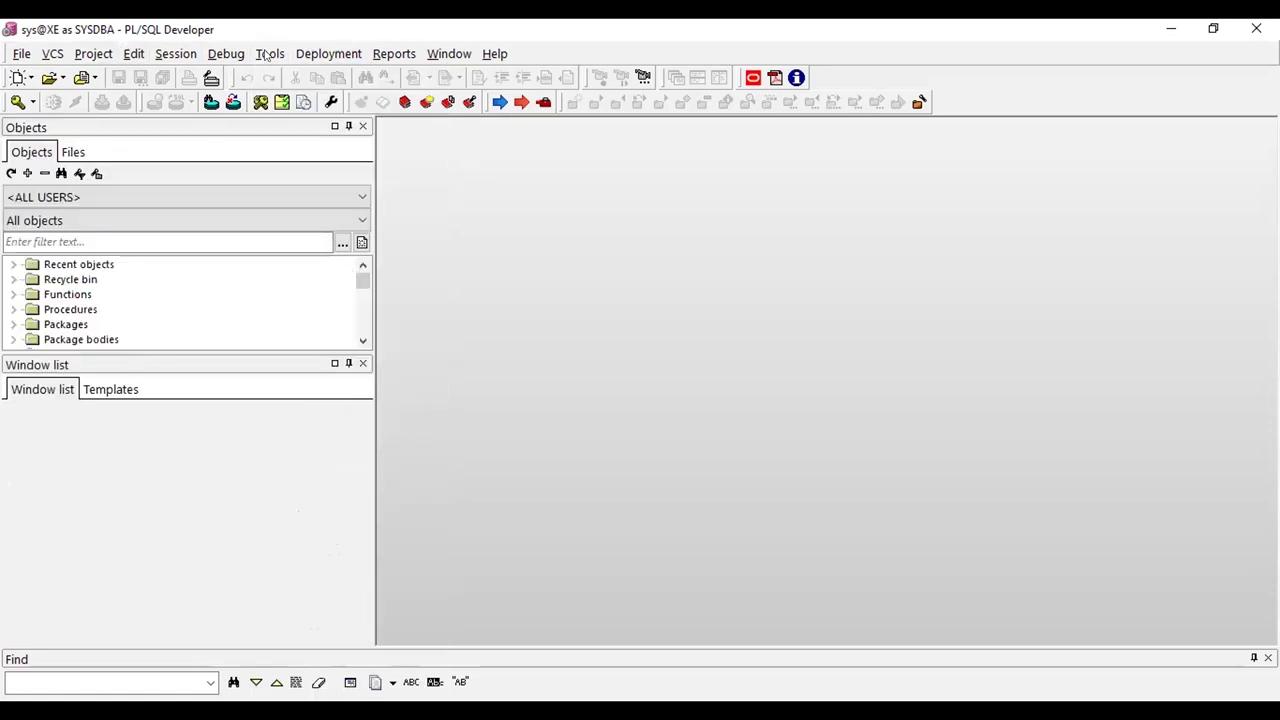
Inspect the Define Connections Username, Database and Connect as fields, then close it unsaved
click(268, 55)
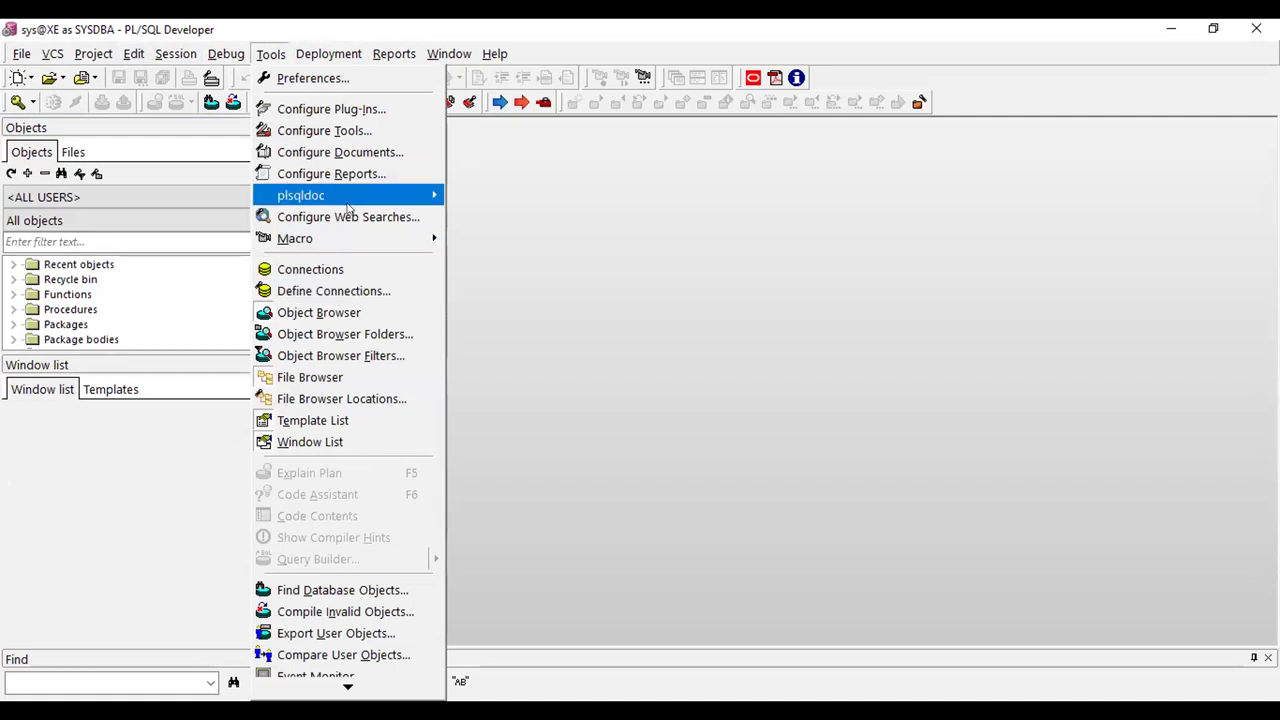
click(347, 291)
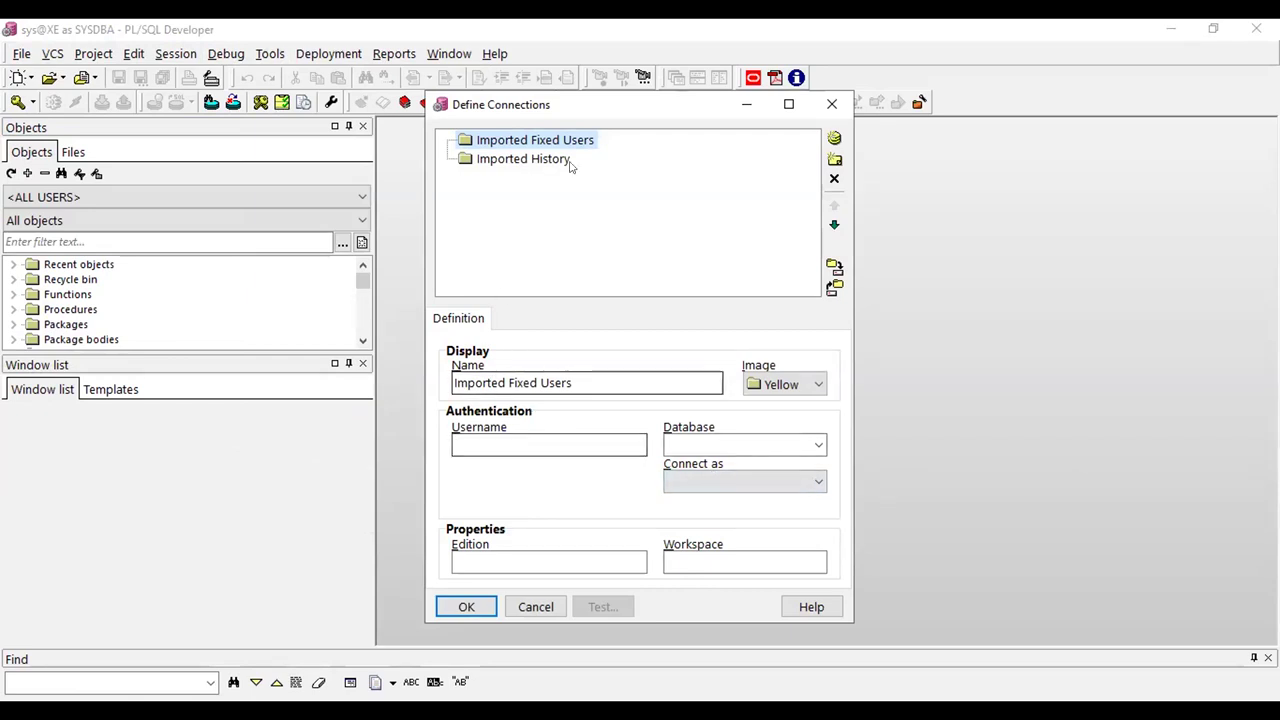
click(545, 441)
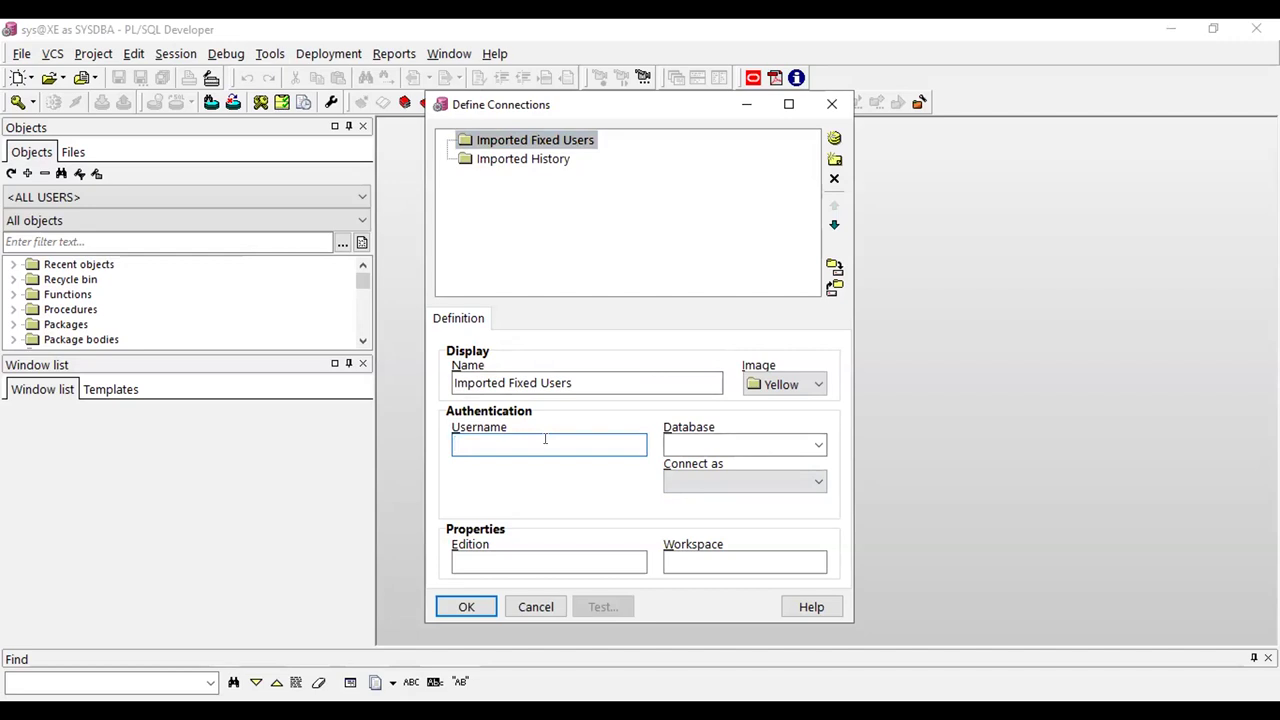
click(719, 437)
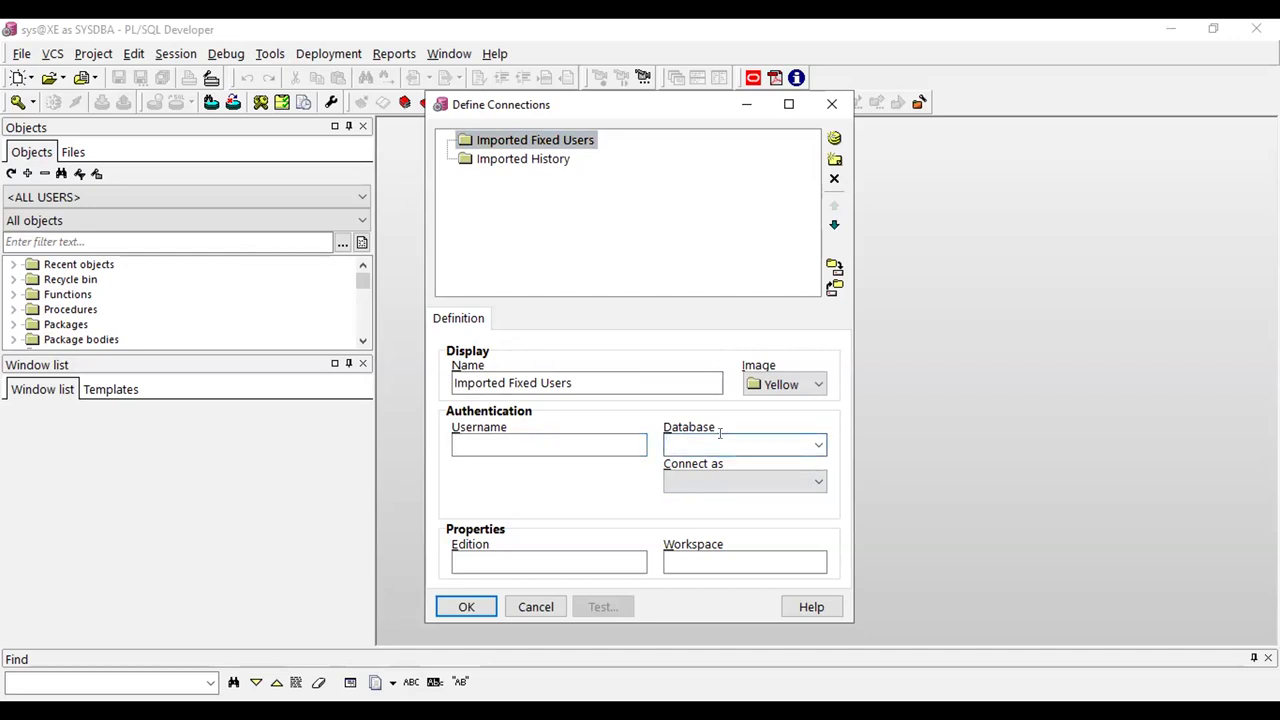
click(729, 482)
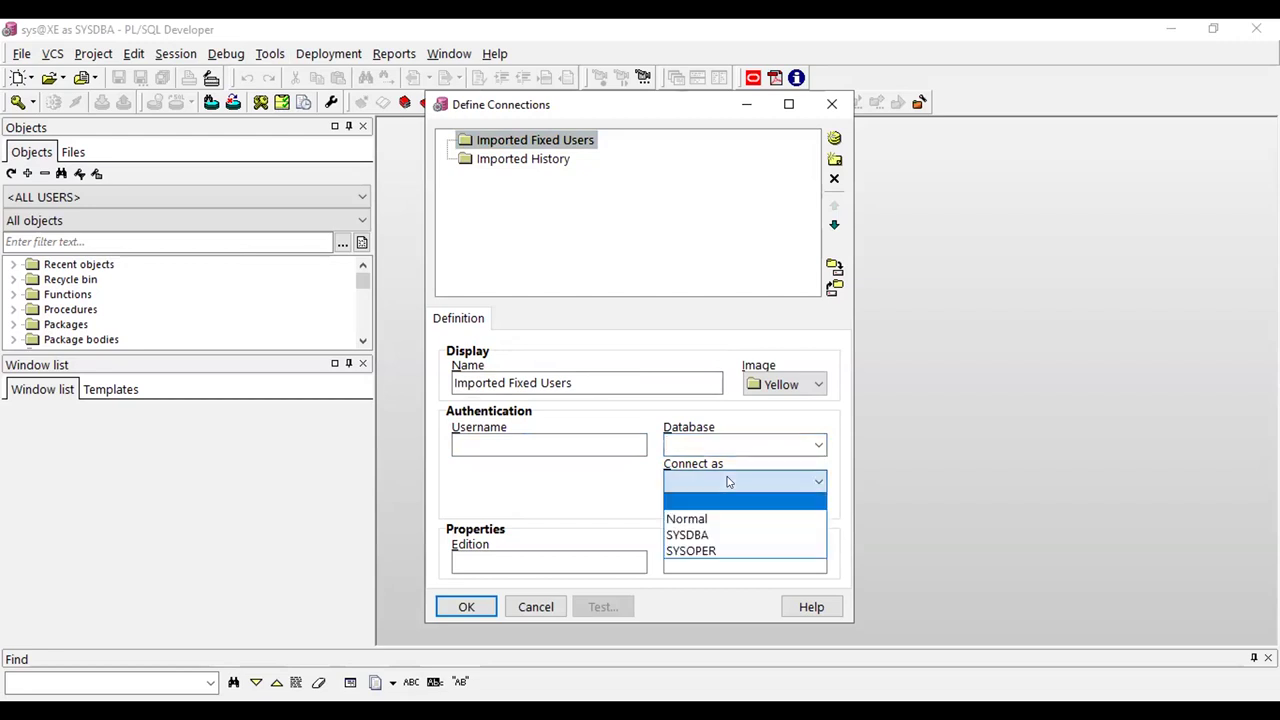
click(740, 420)
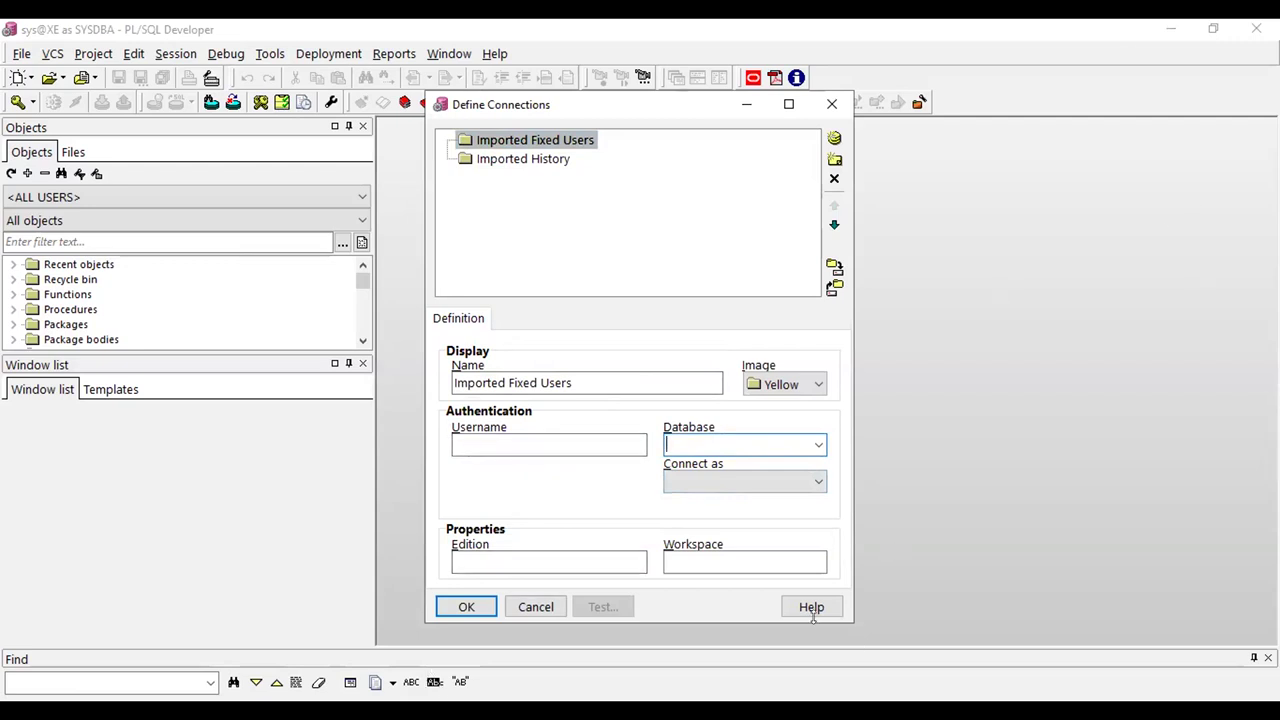
key(Escape)
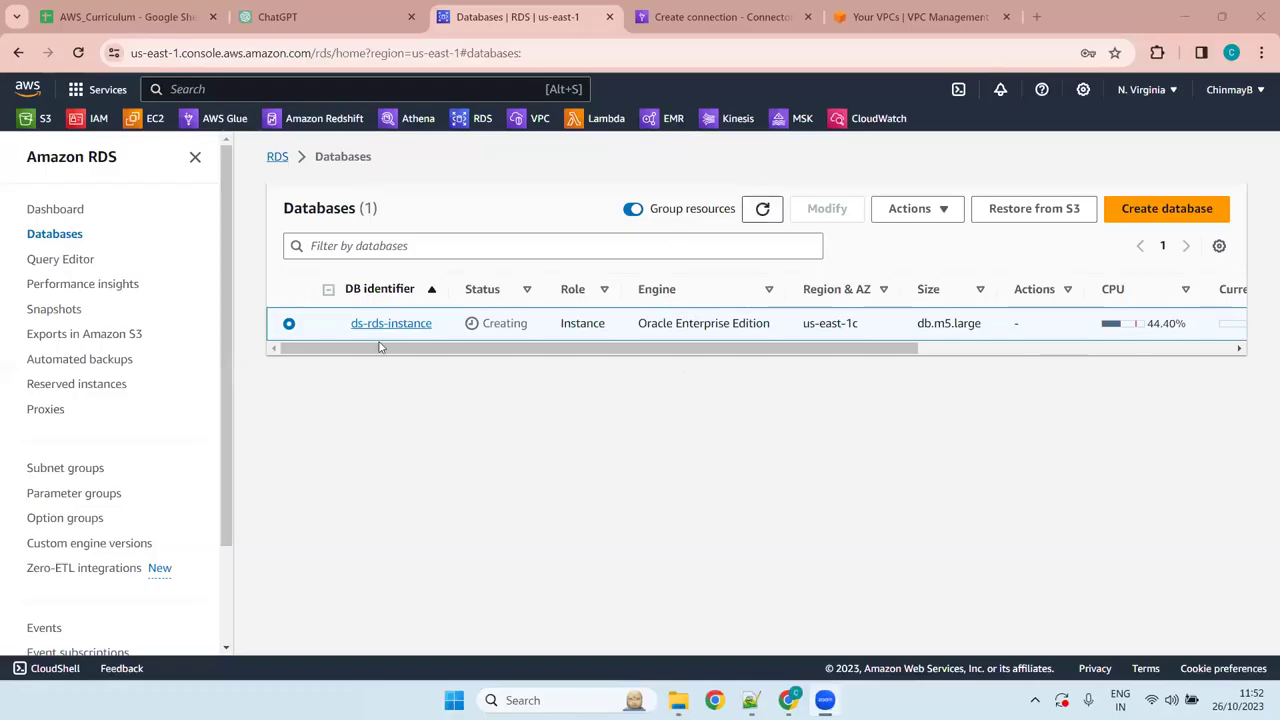
Open ds-rds-instance details, close the upgrade notice, and refresh its still-Creating status
click(410, 327)
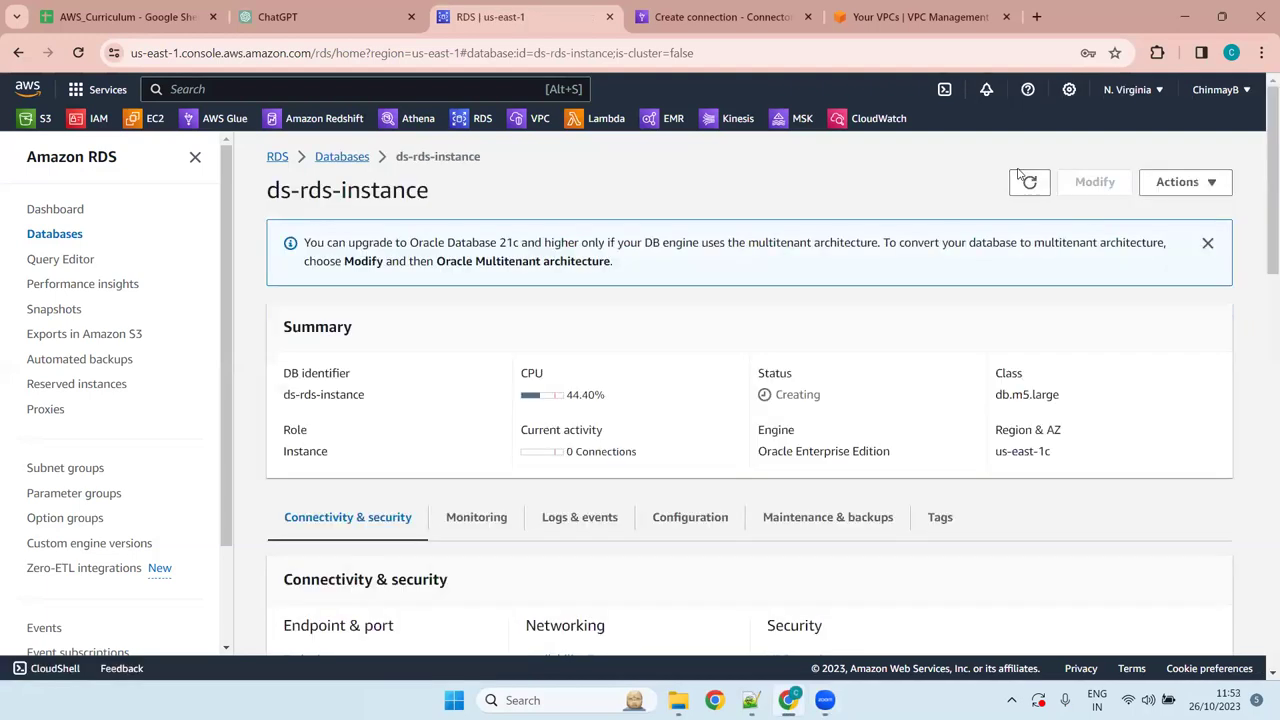
click(1029, 184)
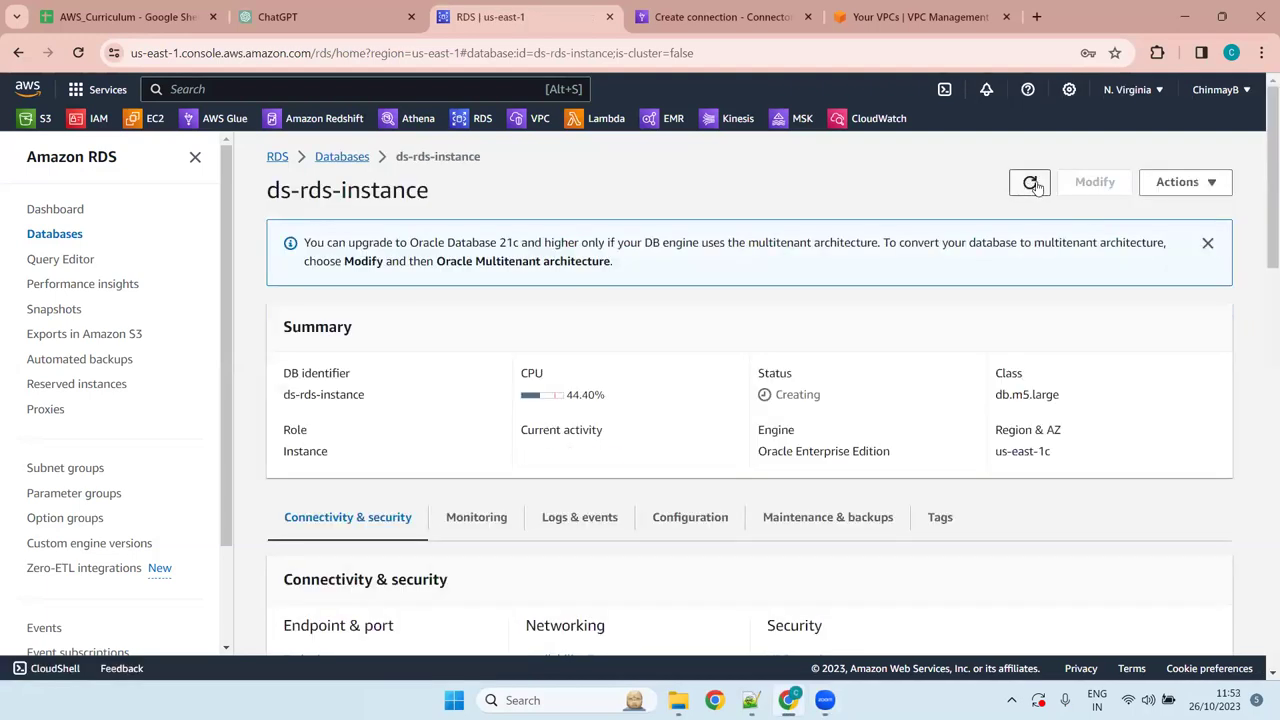
click(1207, 243)
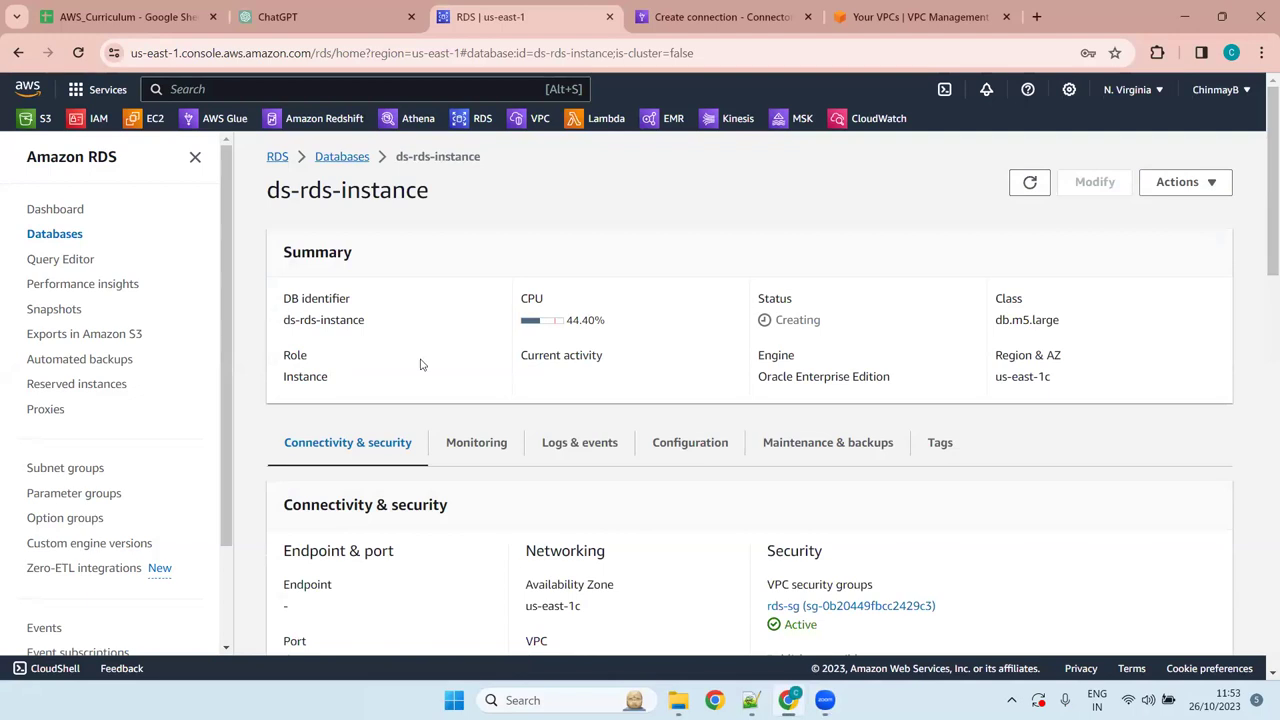
click(1027, 186)
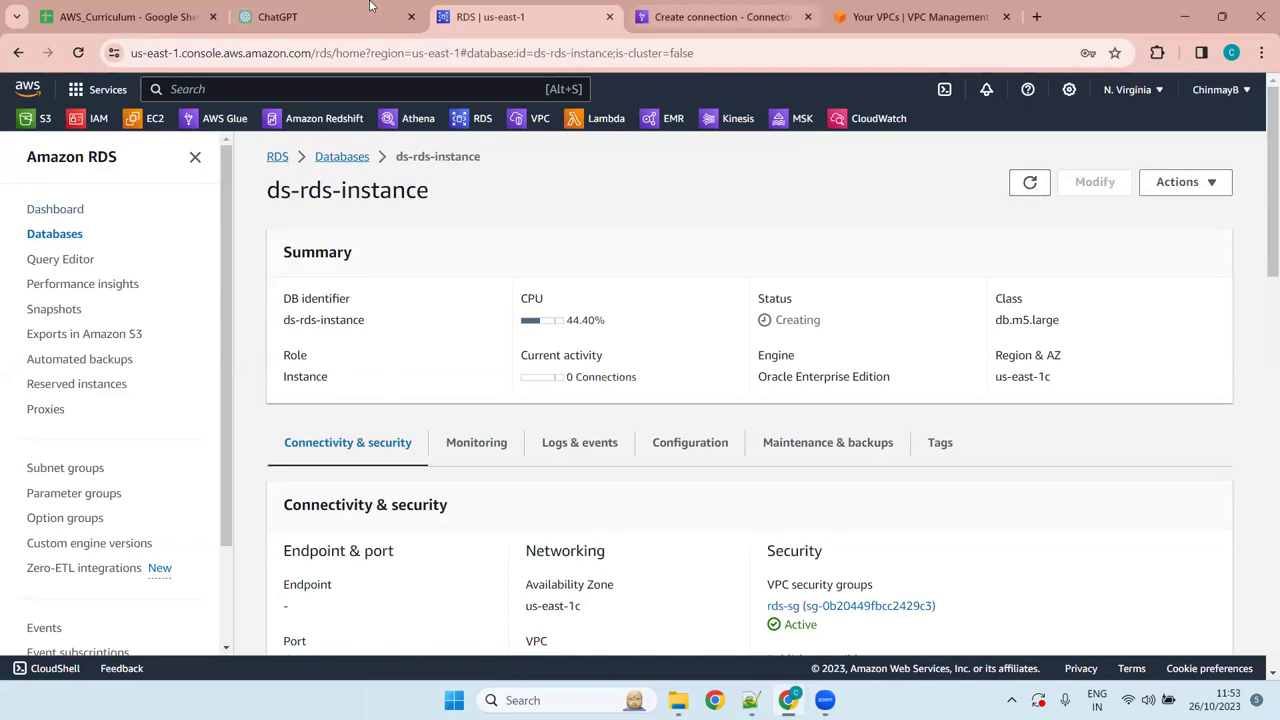
click(715, 17)
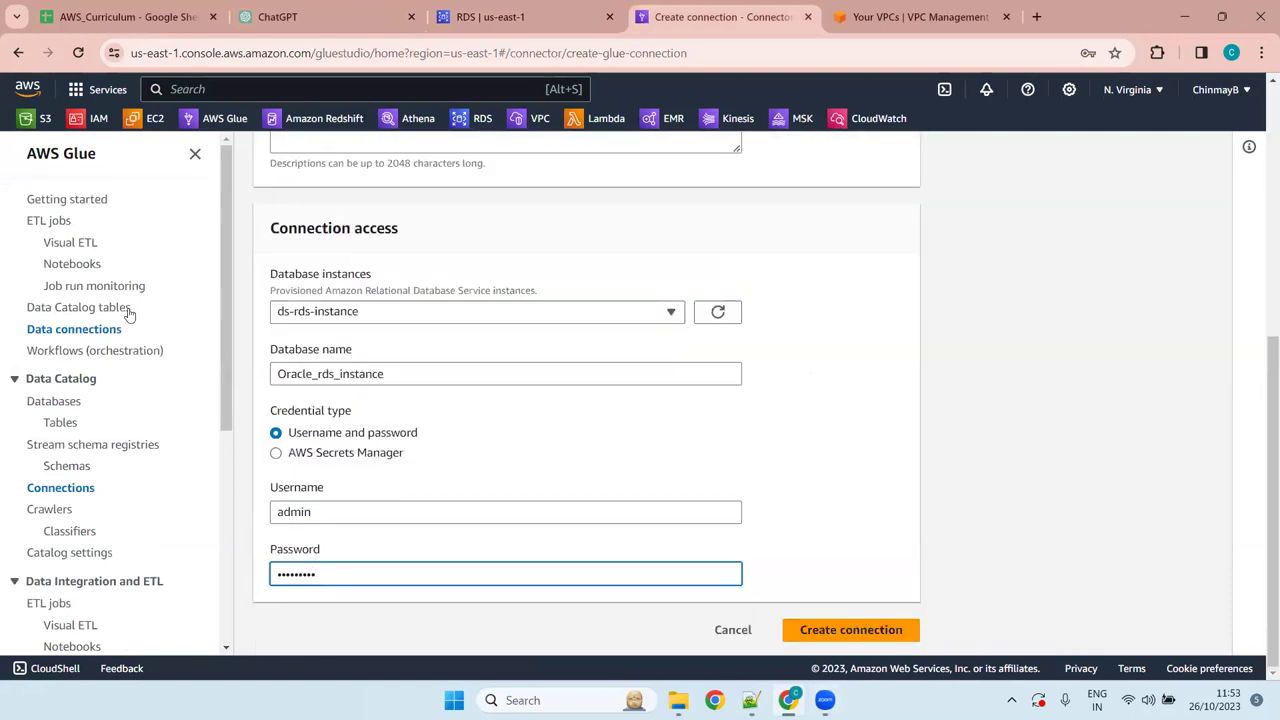
scroll(430, 322, up, 3)
scroll(430, 322, up, 2)
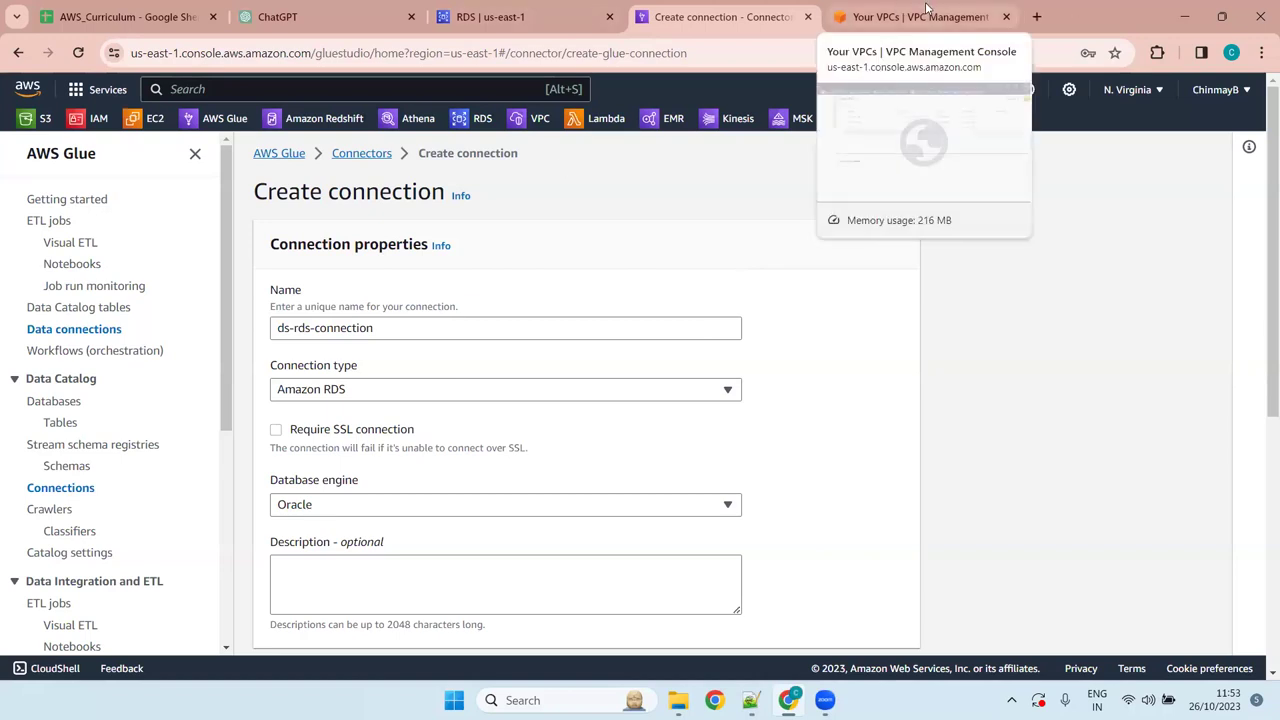
click(520, 16)
click(1030, 186)
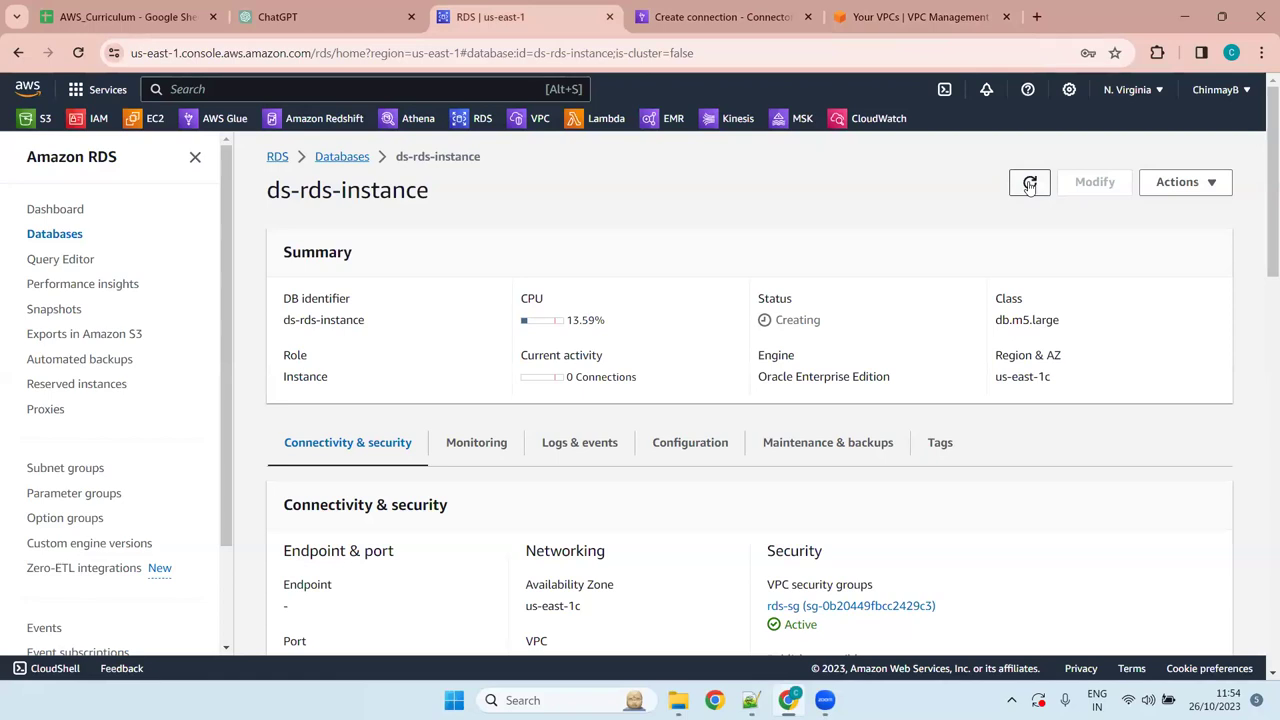
click(846, 6)
key(ctrl+shift+Tab)
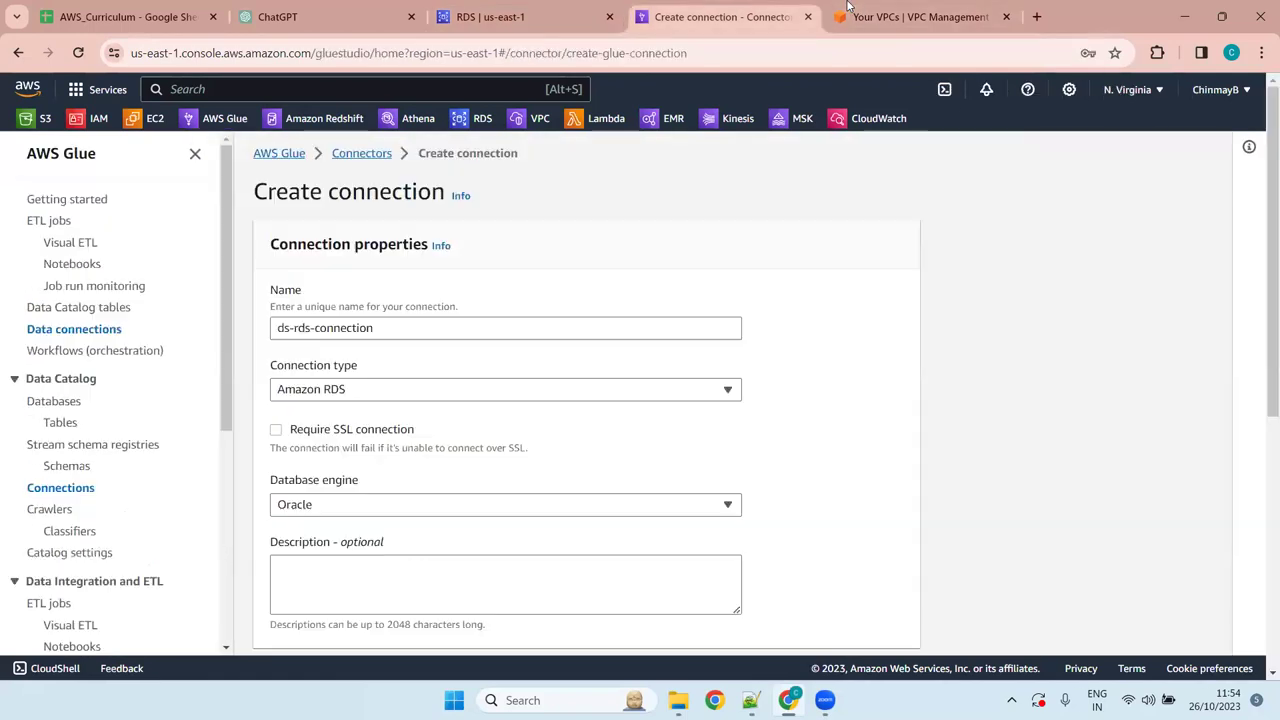
scroll(680, 436, down, 5)
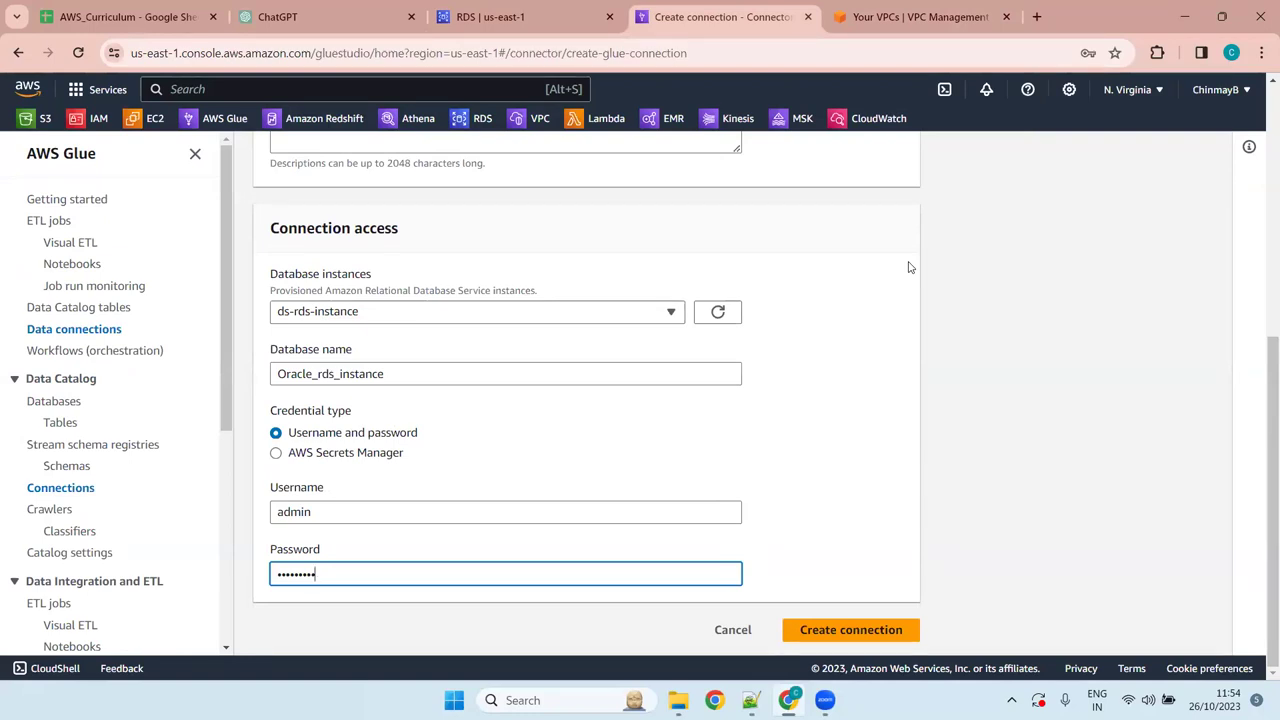
key(XF86AudioRaiseVolume)
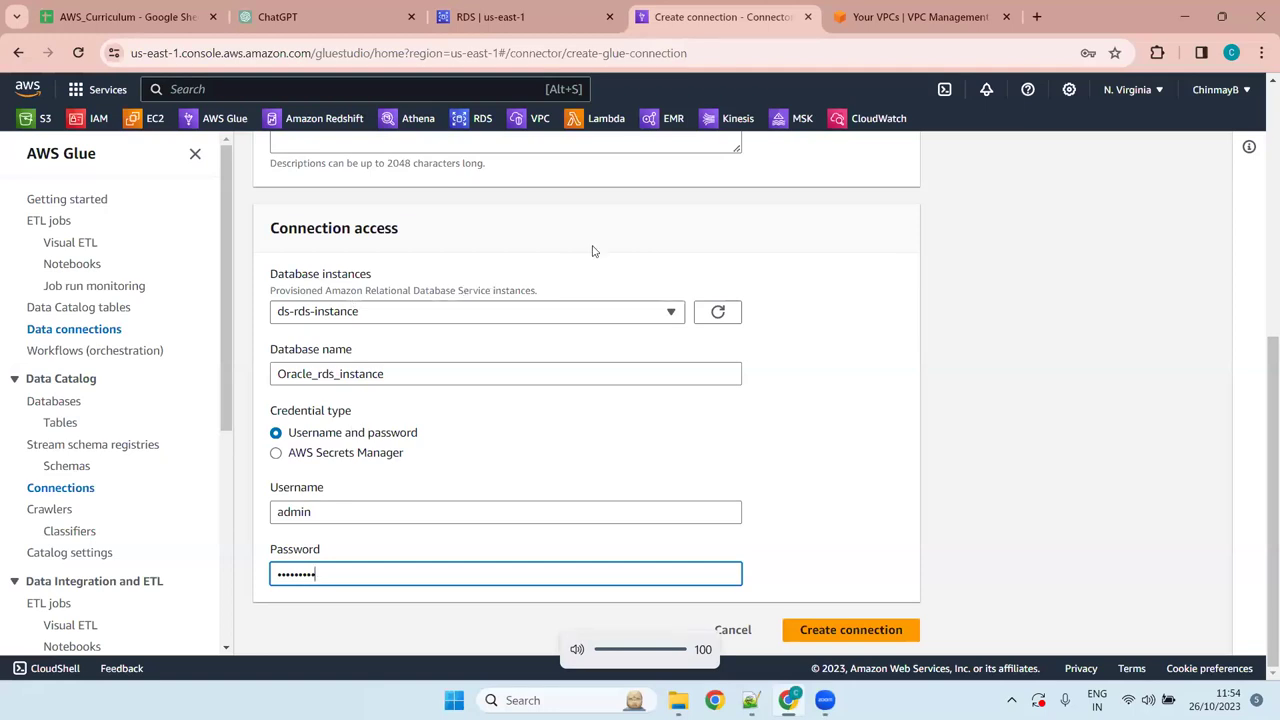
scroll(702, 349, up, 5)
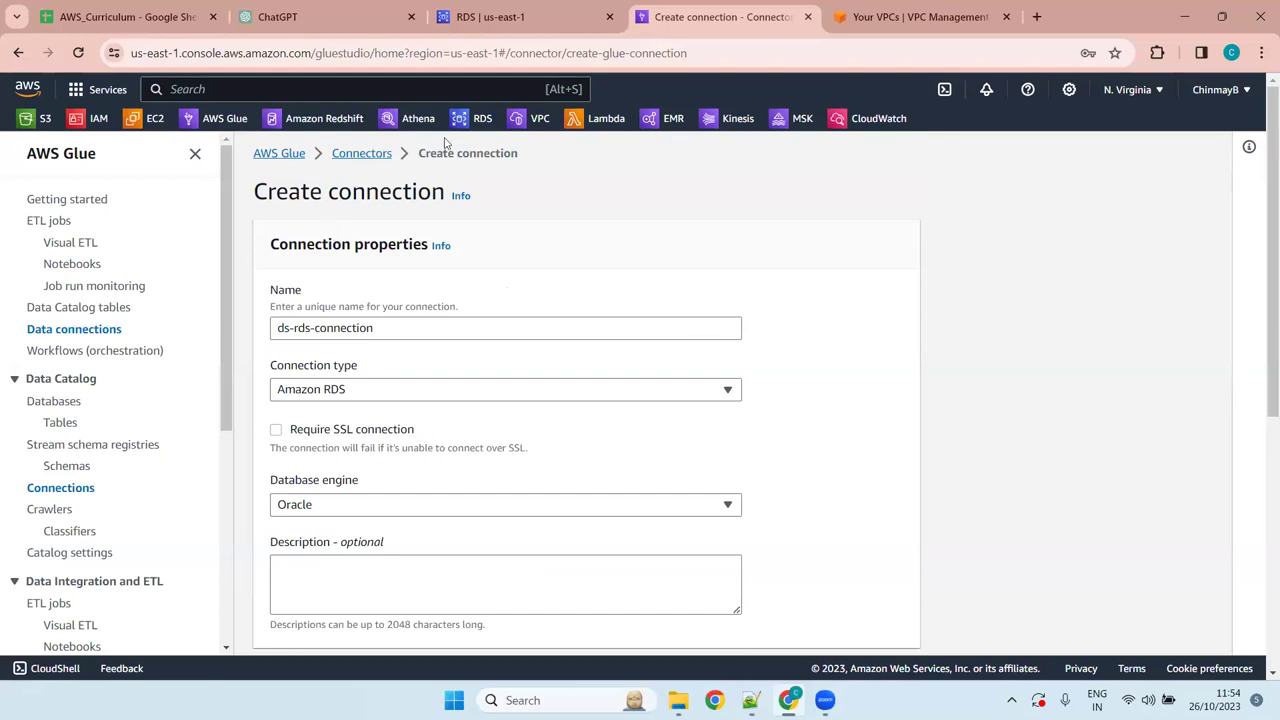
Refresh the still-creating ds-rds-instance several times, reopen it from Databases, then view Your VPCs
click(540, 17)
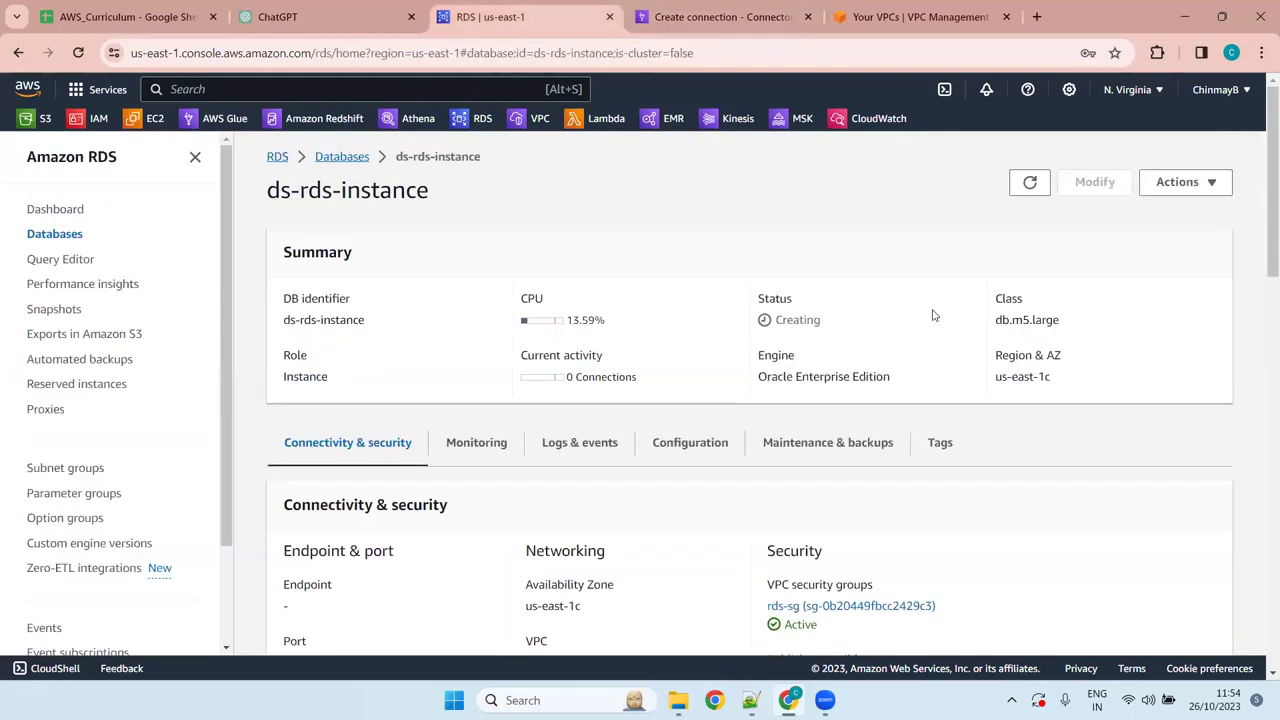
click(1030, 186)
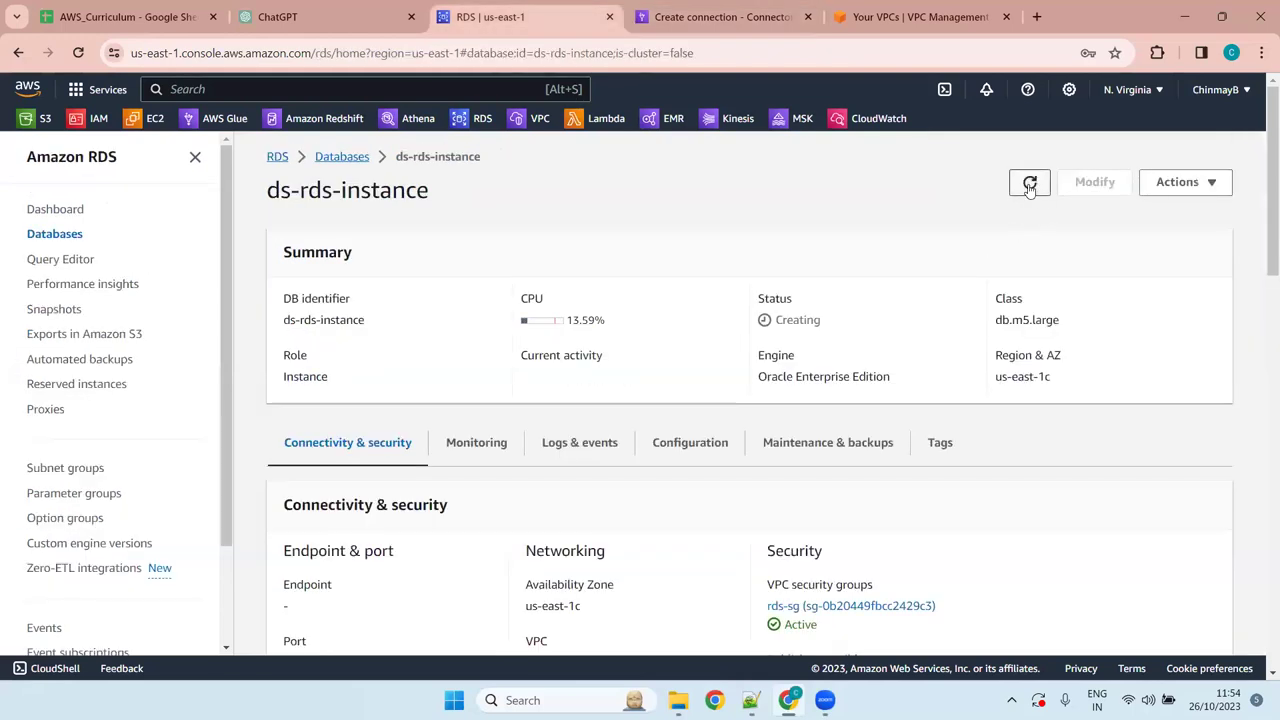
click(1028, 192)
click(1027, 190)
click(1026, 190)
click(1040, 188)
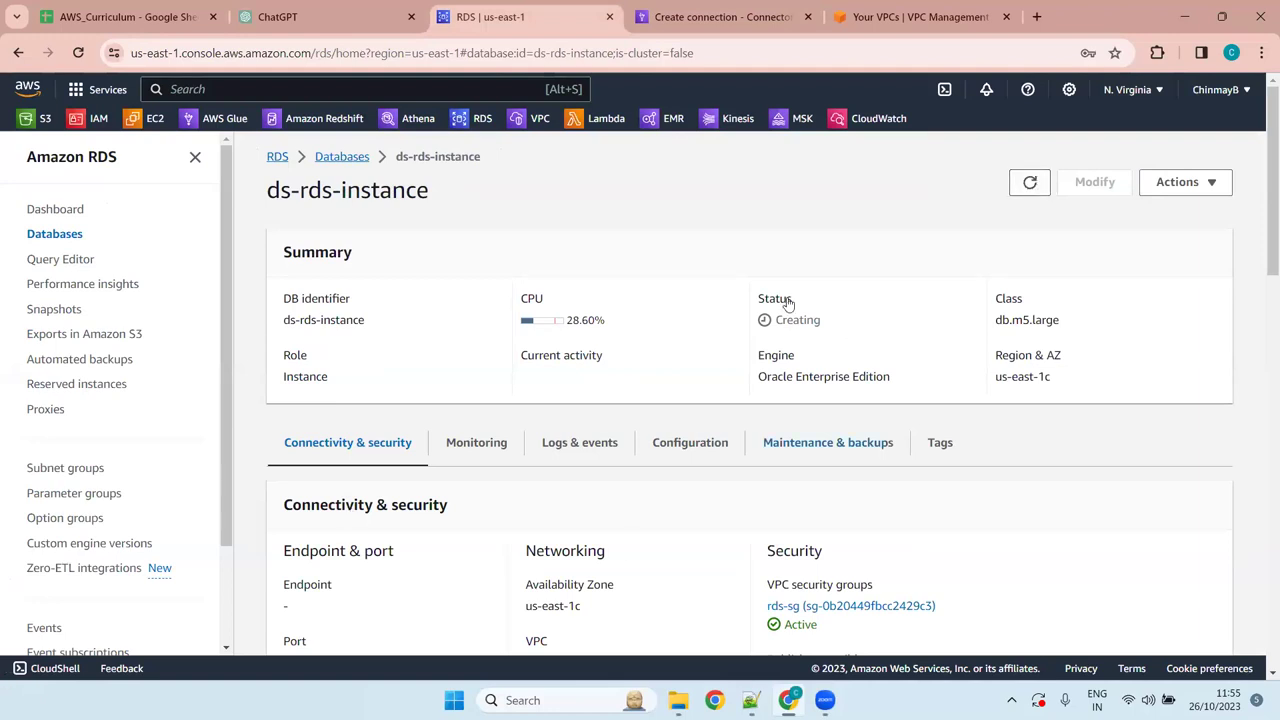
click(345, 159)
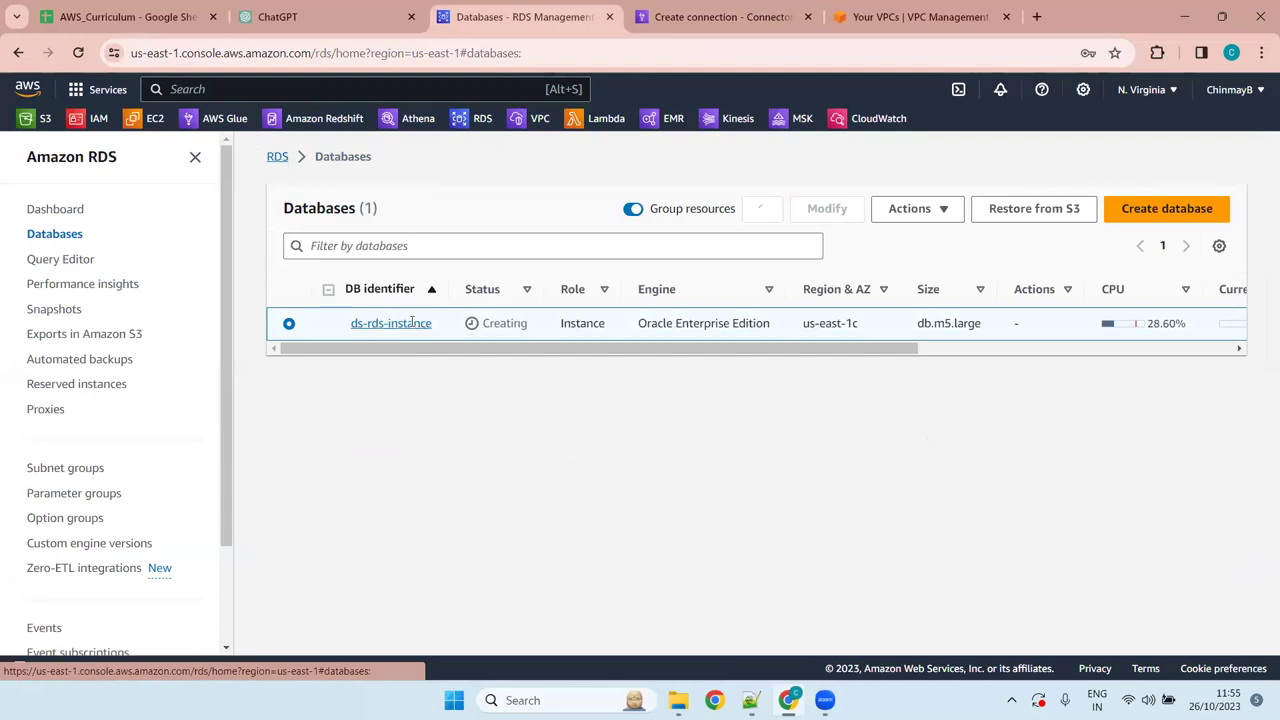
click(411, 322)
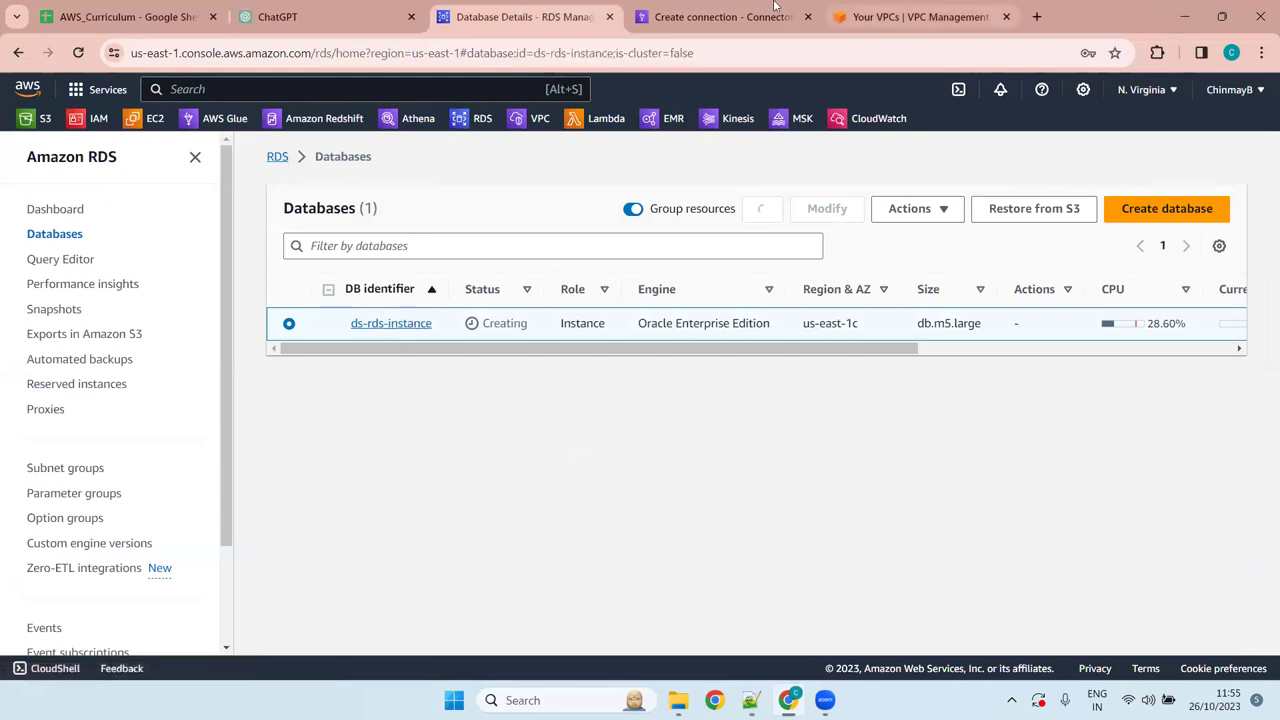
click(951, 8)
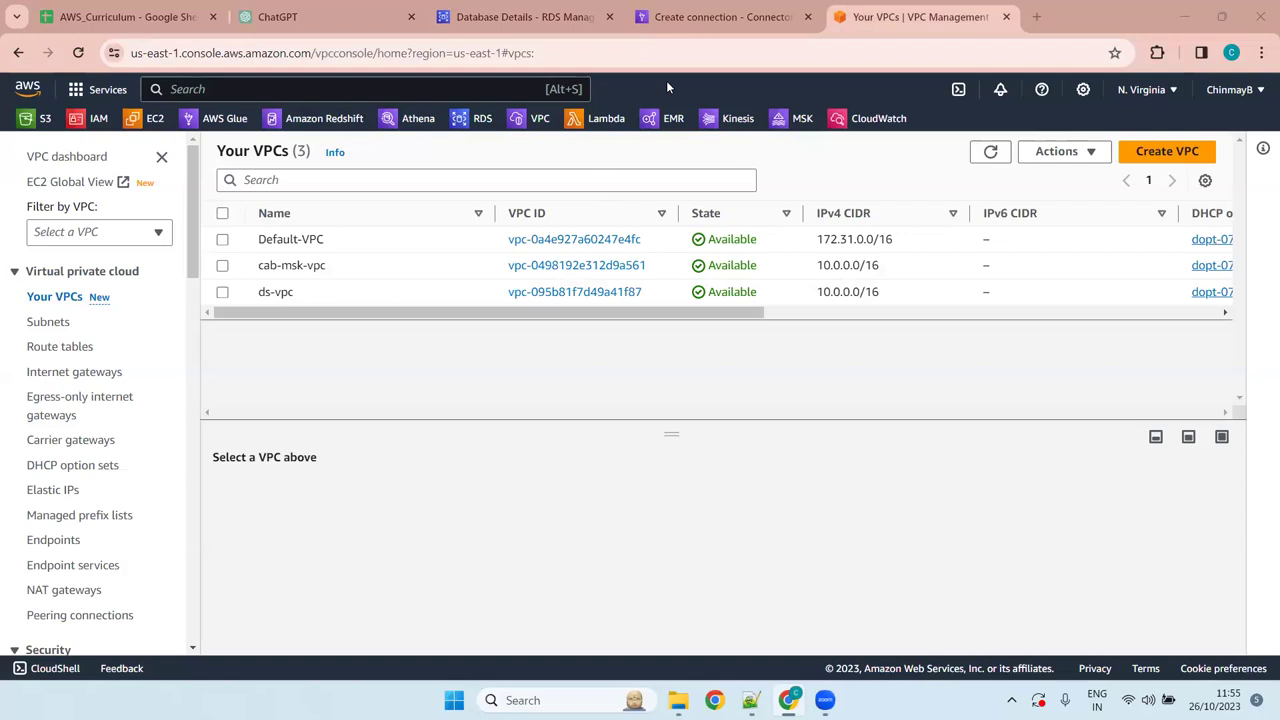
key(super+z)
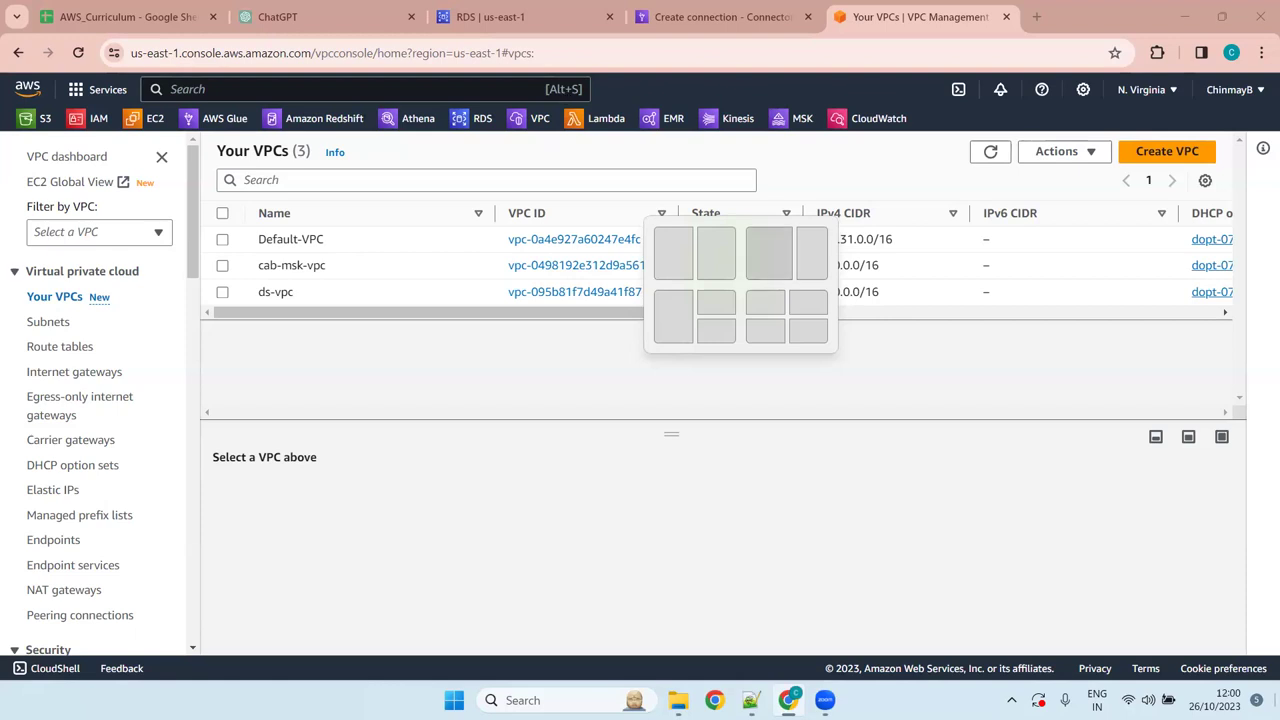
key(Escape)
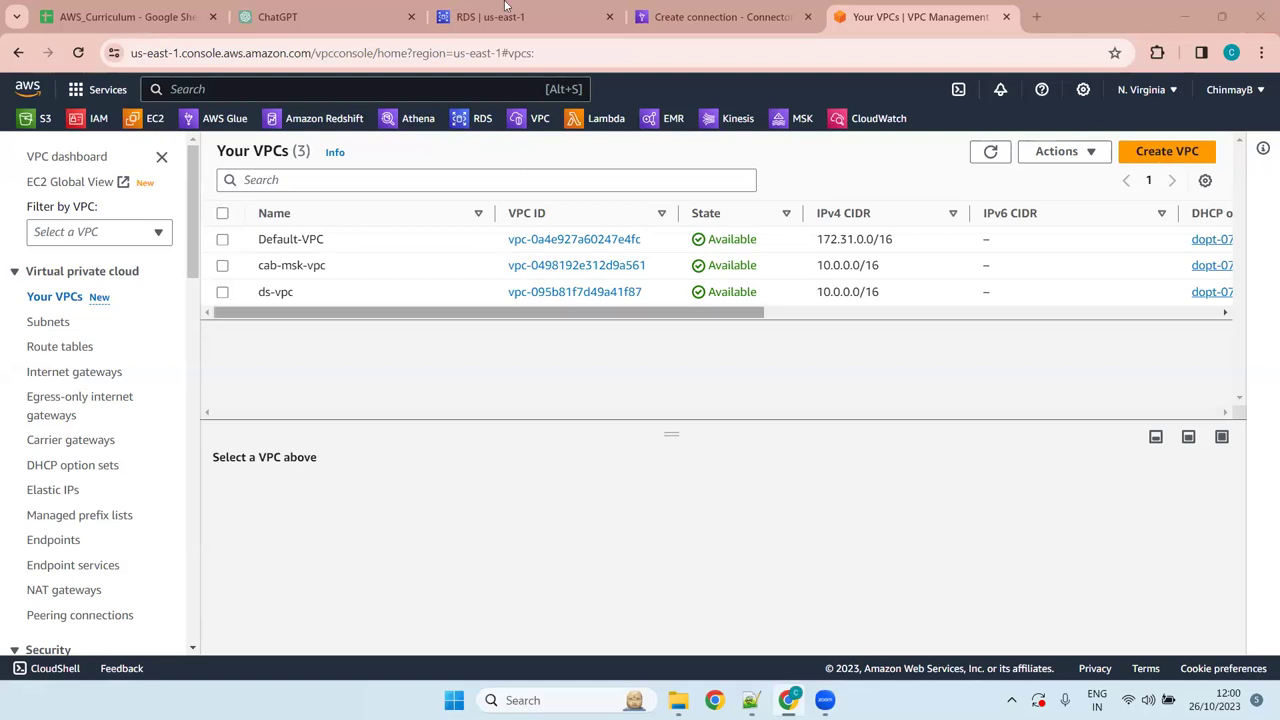
Return to the RDS instance page and dismiss the upgrade and creation-success notices
key(ctrl+3)
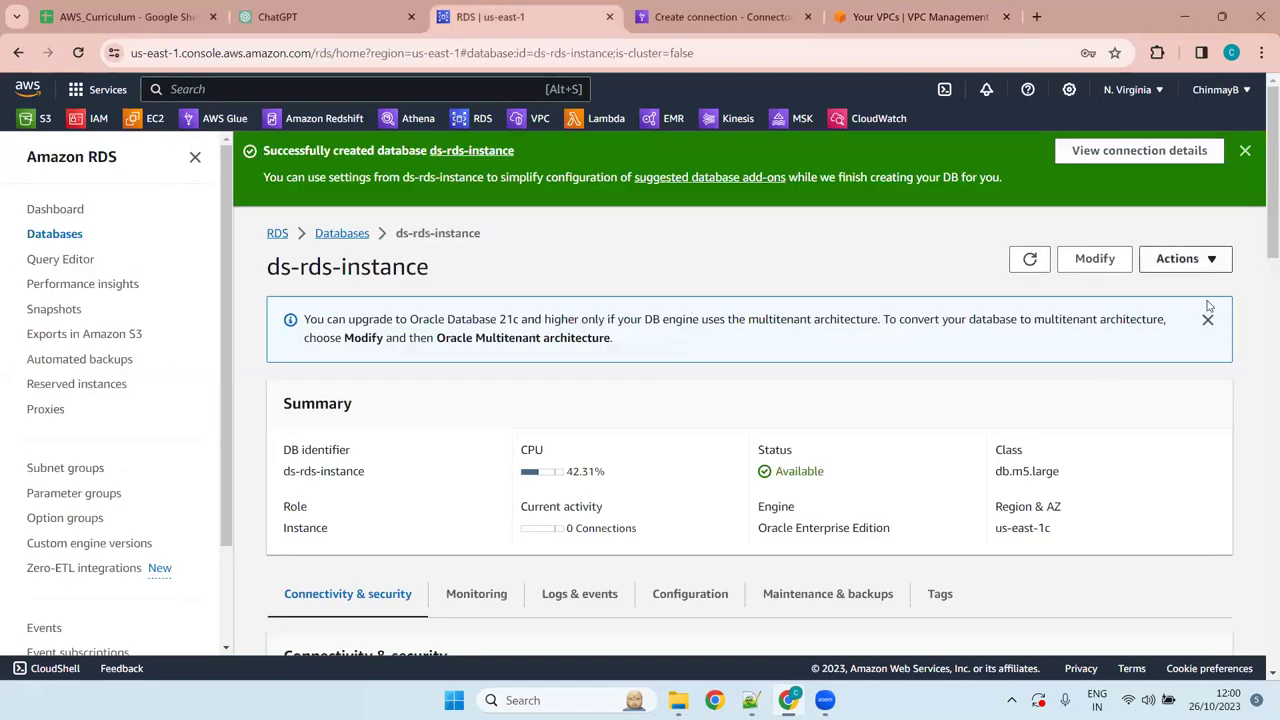
click(1207, 319)
click(1245, 152)
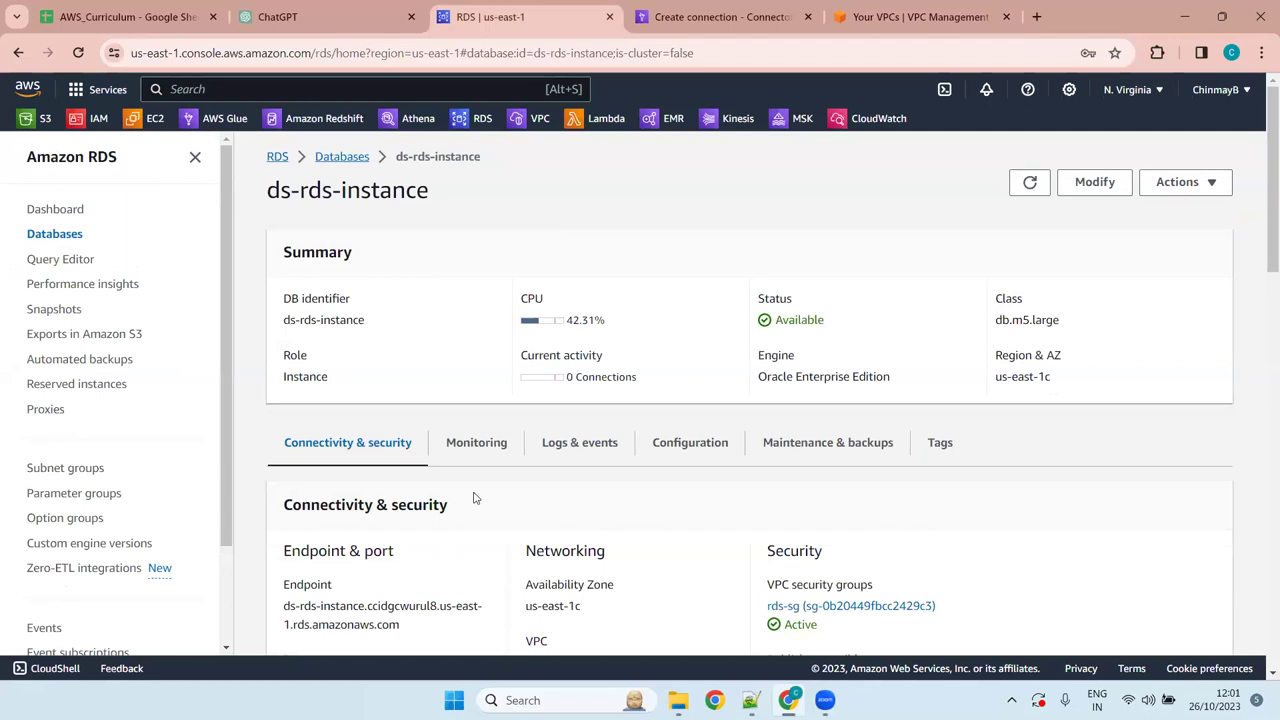
scroll(471, 515, down, 5)
scroll(473, 513, up, 5)
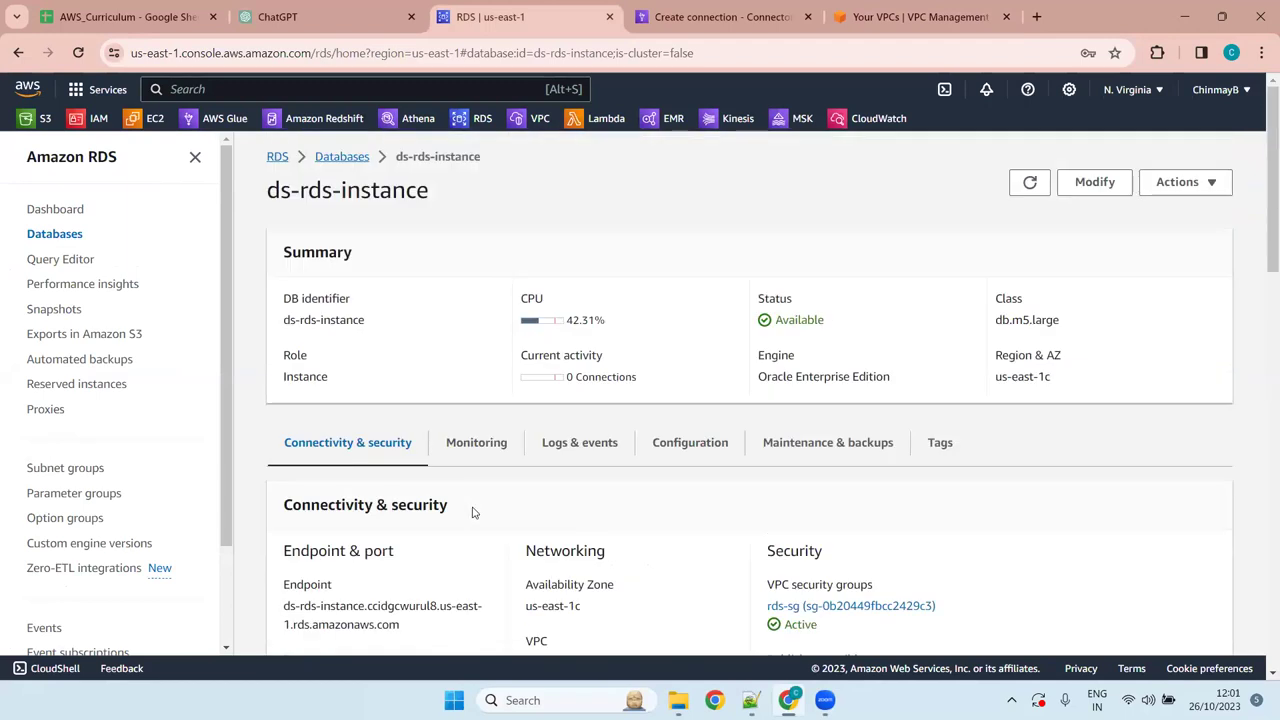
drag(1264, 214, 1260, 290)
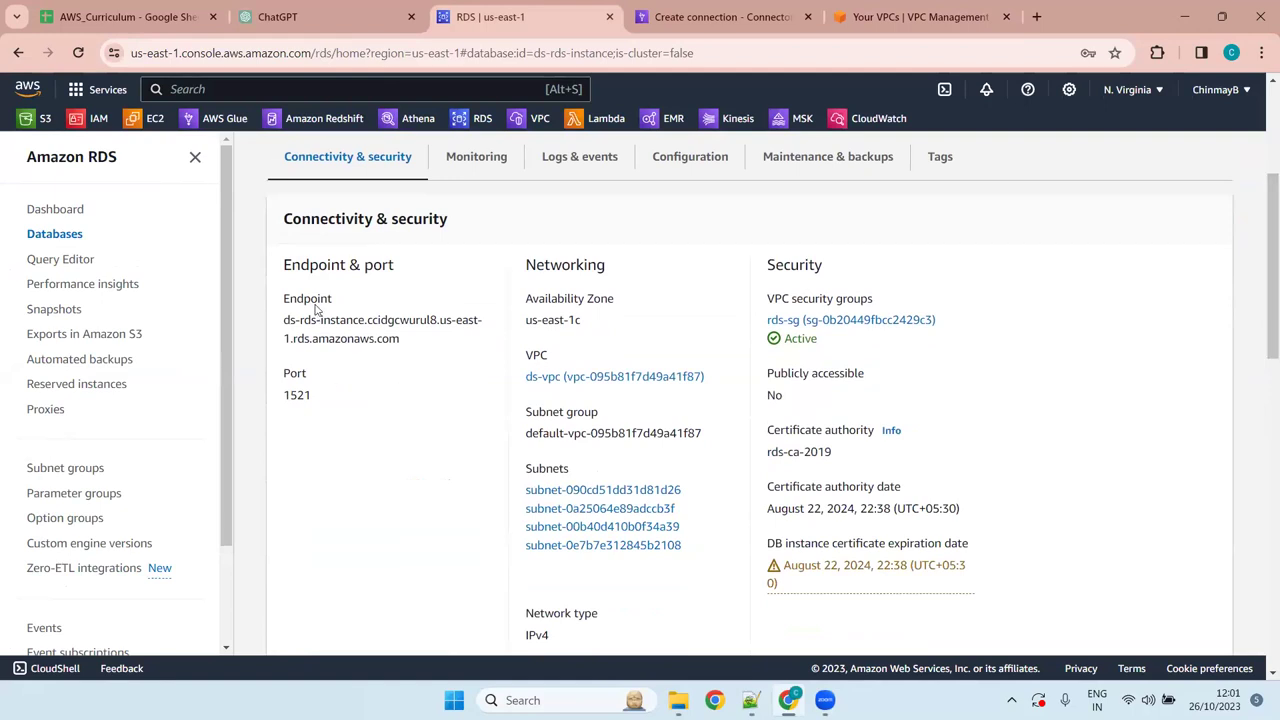
Select the endpoint hostname, check port 1521, then restore down the browser window
drag(402, 342, 282, 332)
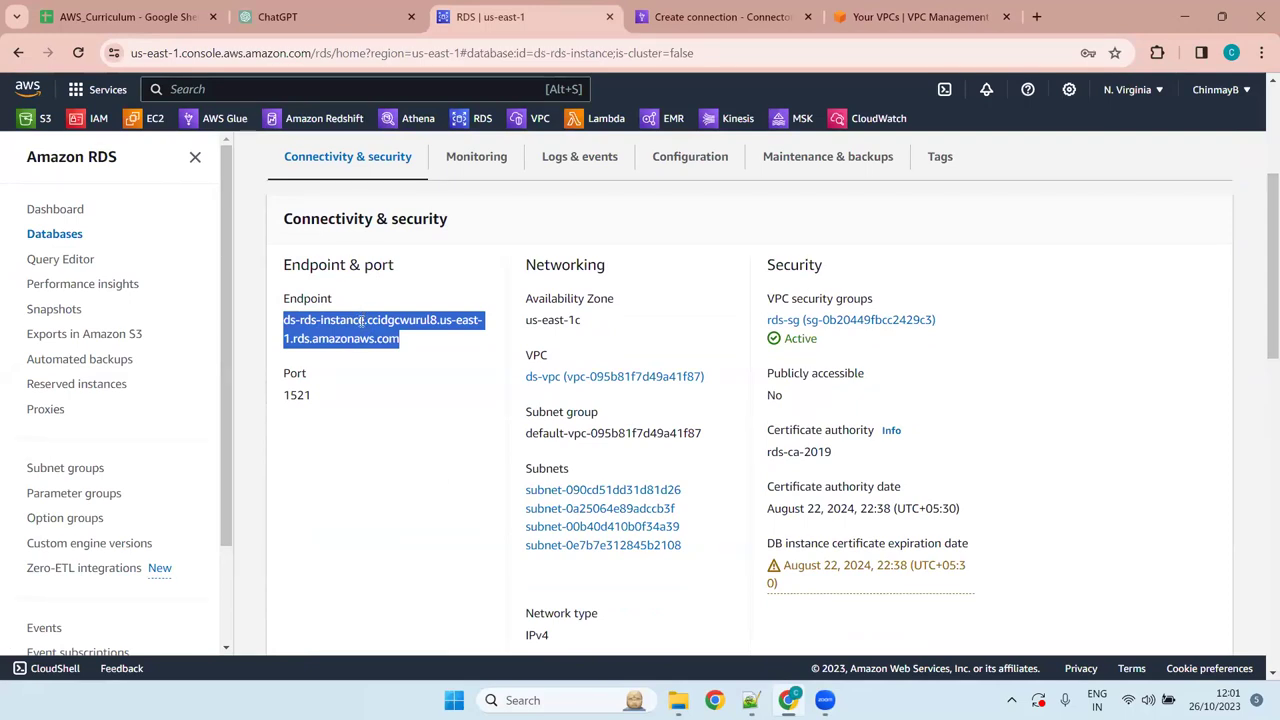
click(362, 320)
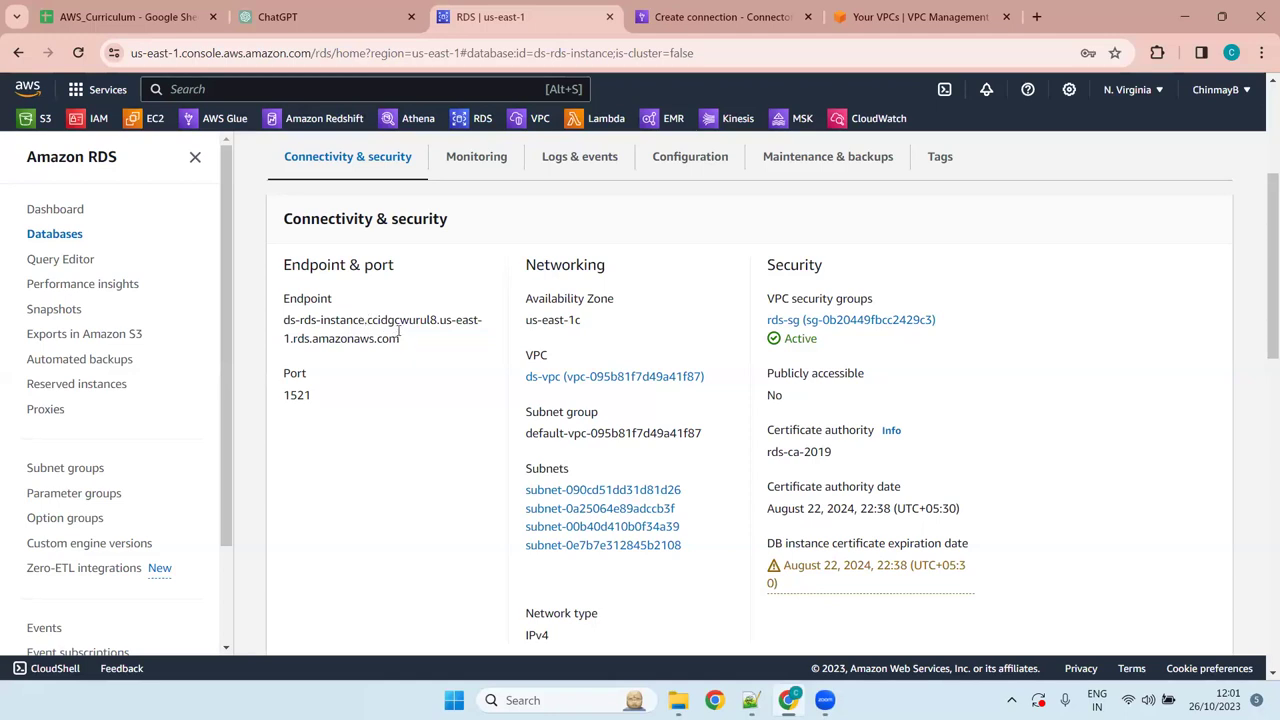
drag(400, 341, 286, 320)
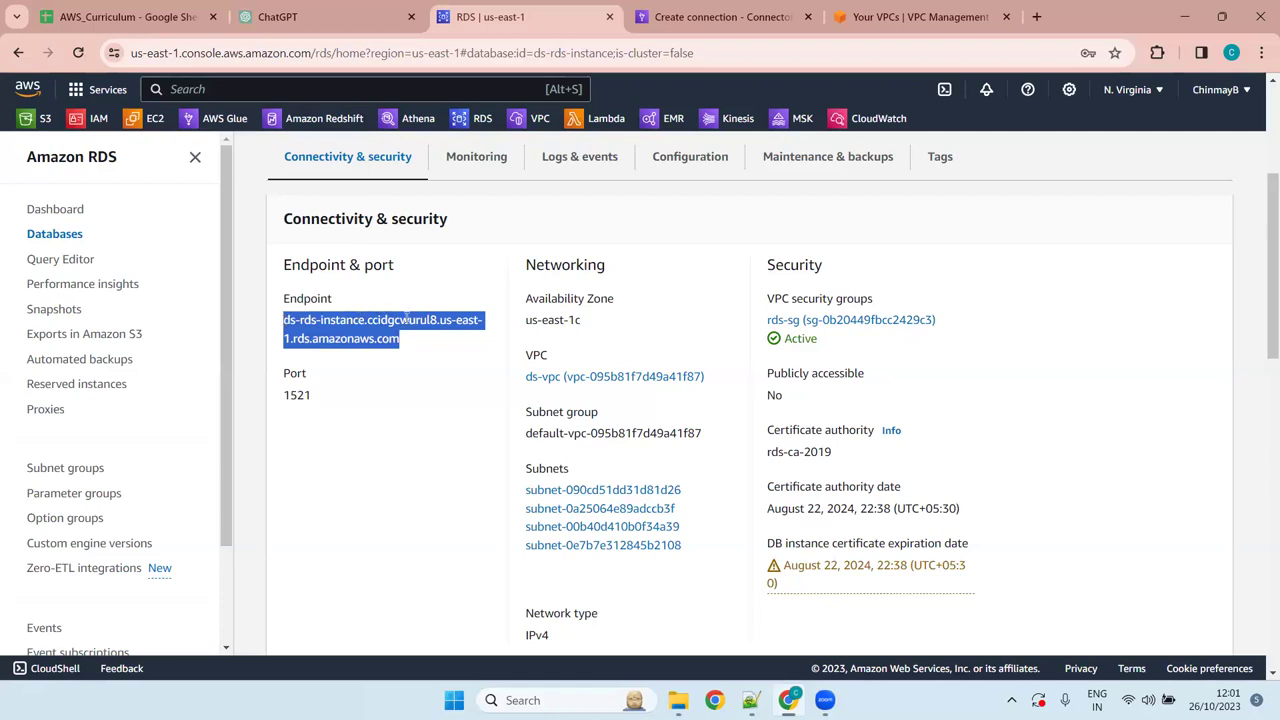
double_click(293, 397)
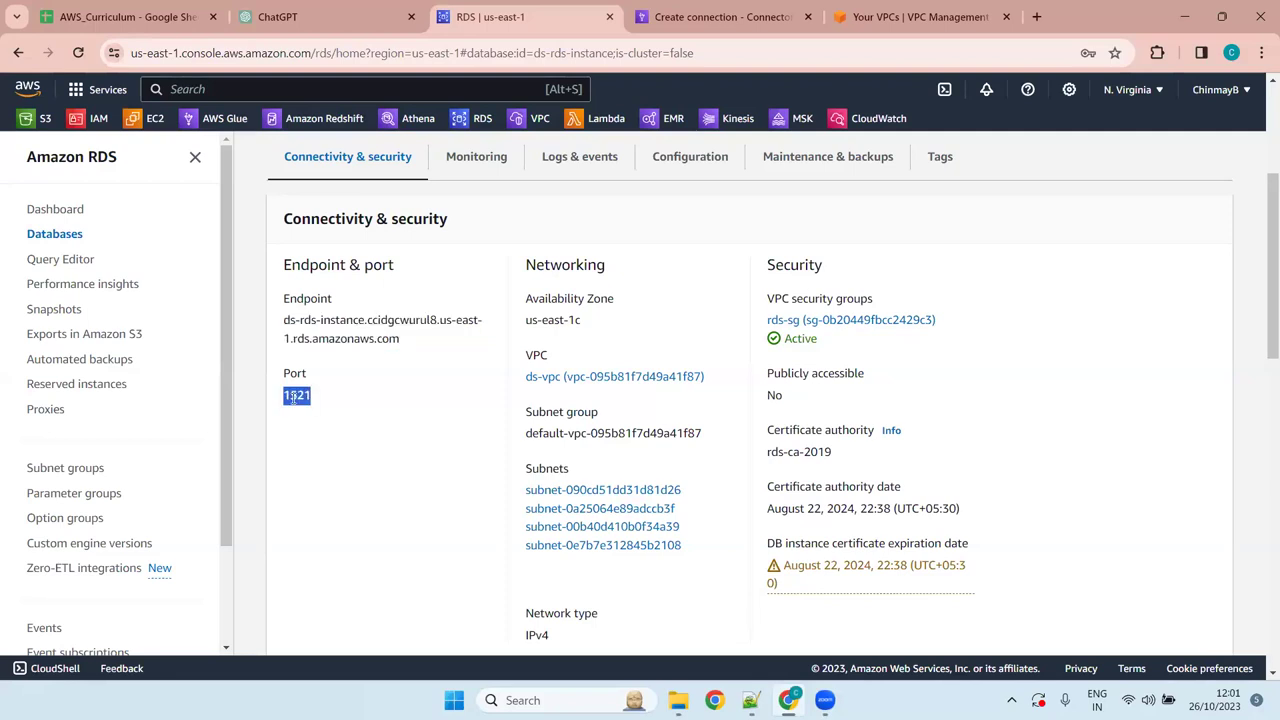
click(365, 342)
drag(399, 340, 281, 331)
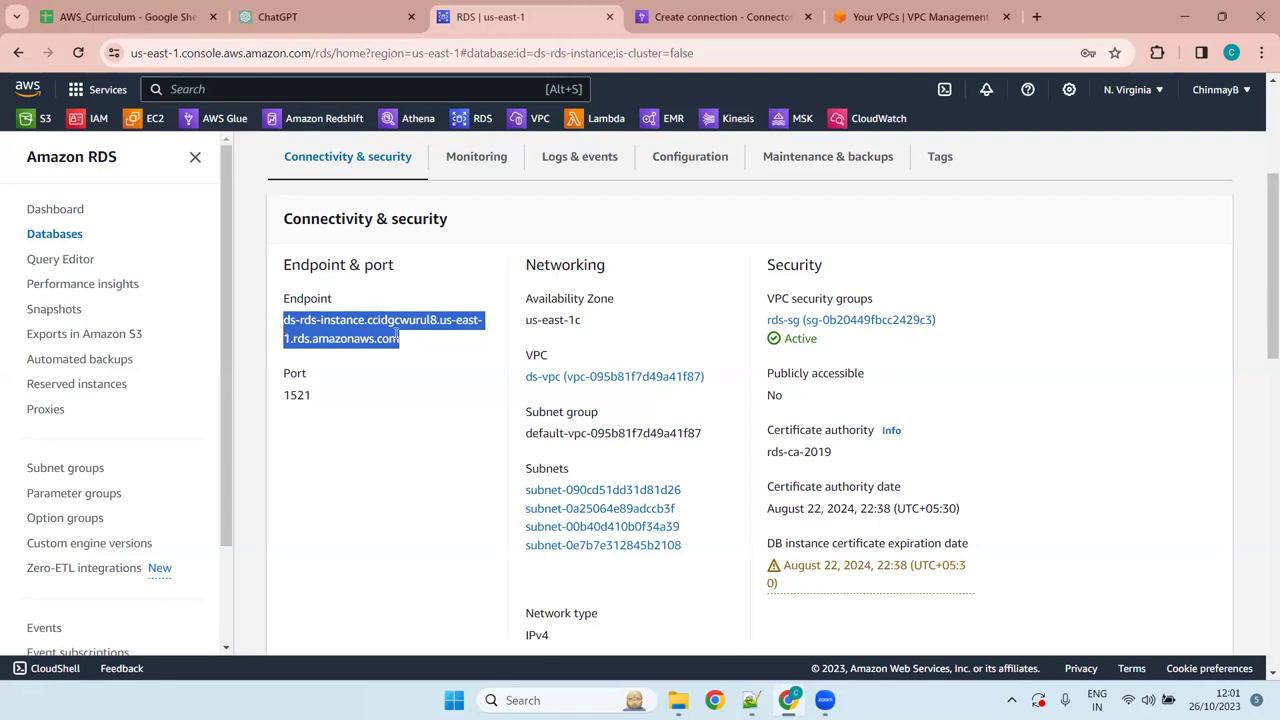
click(351, 338)
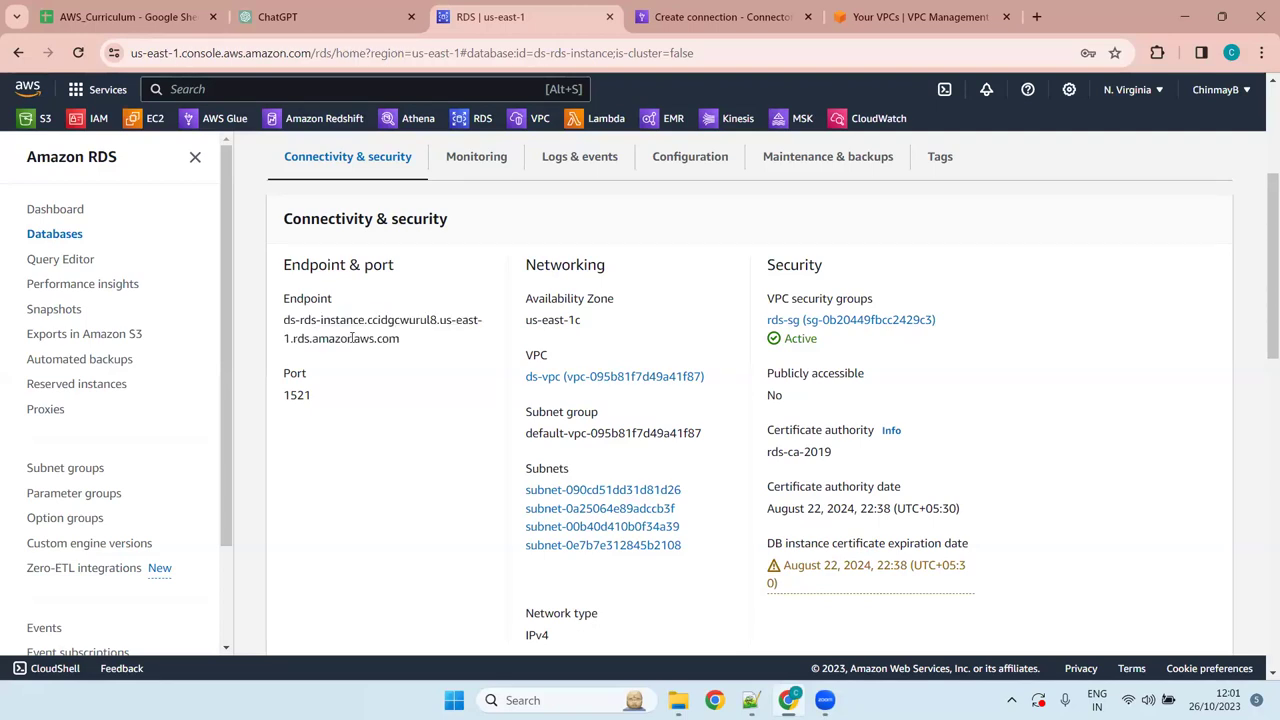
drag(400, 340, 297, 338)
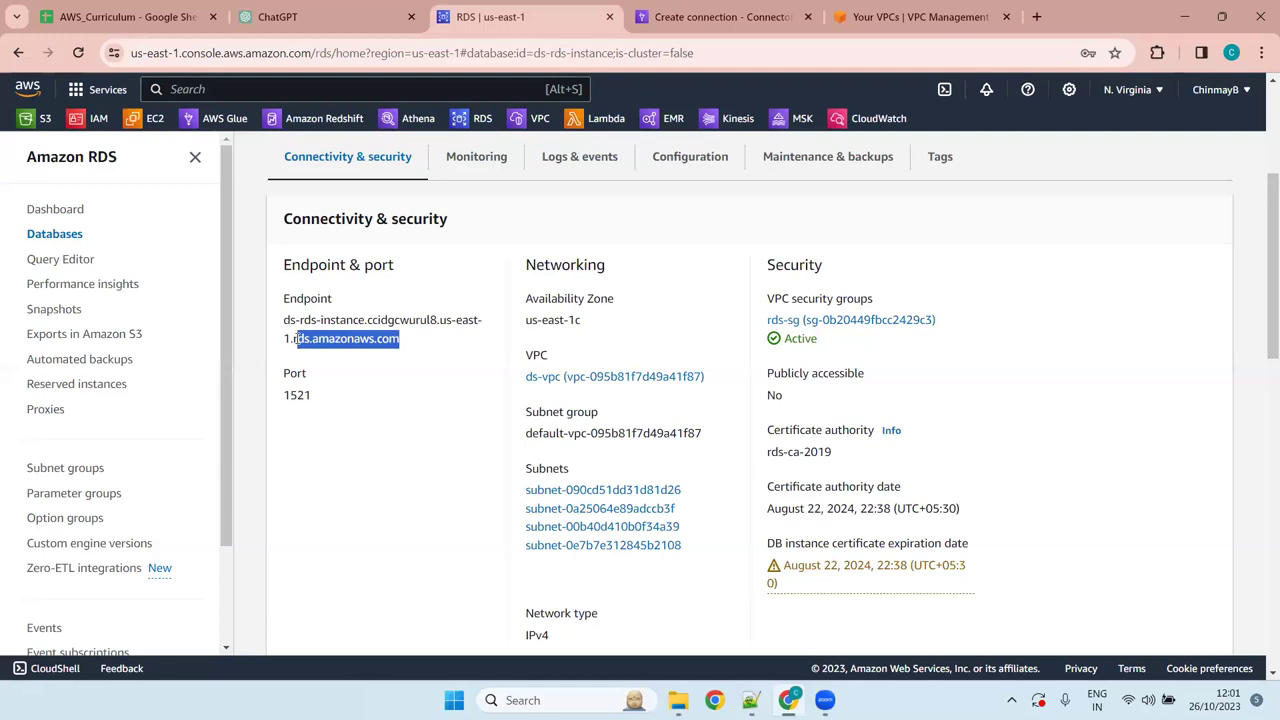
drag(400, 342, 267, 325)
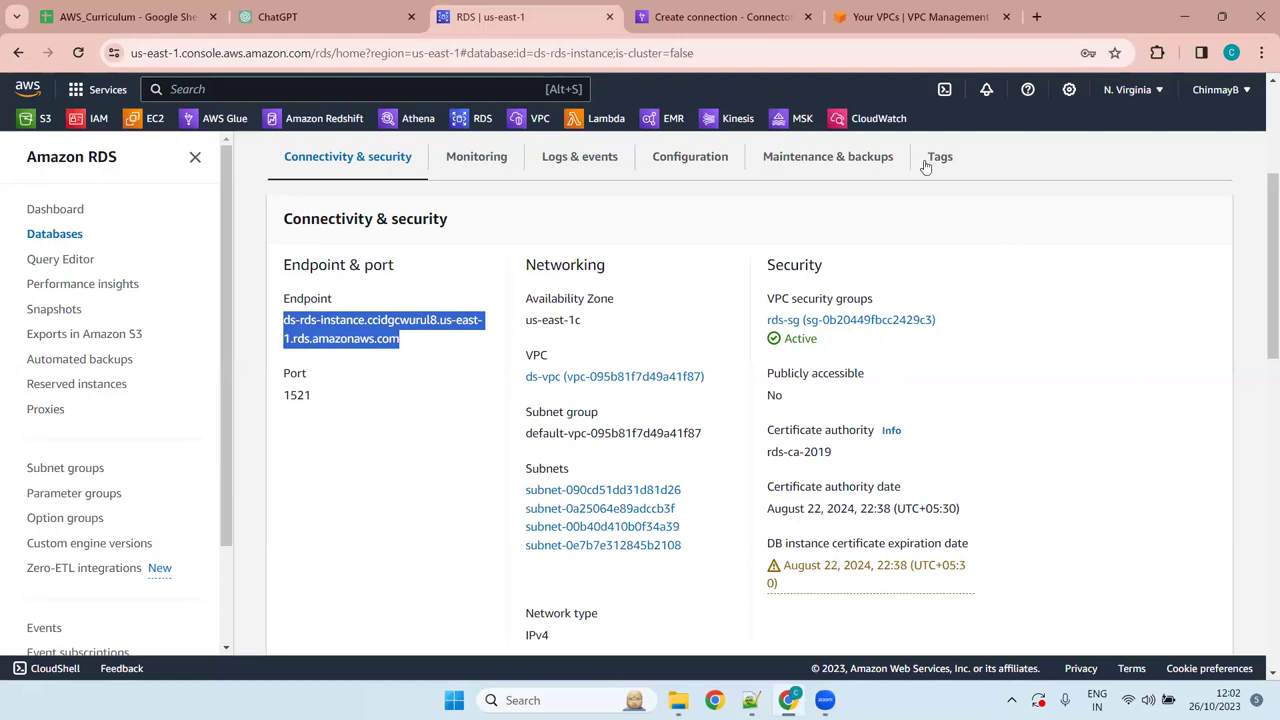
click(1220, 8)
Bring the Notepad++ syllabus notes forward, then return to PL/SQL Developer
click(1220, 8)
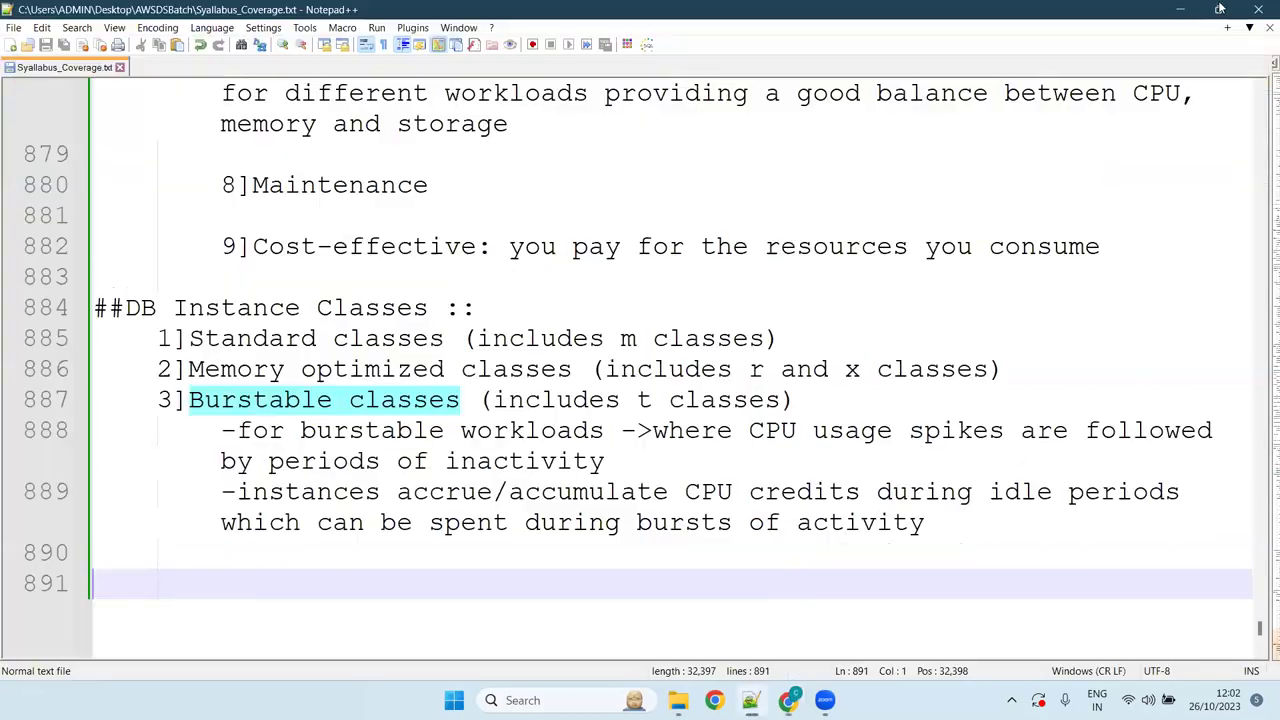
mouse_move(788, 700)
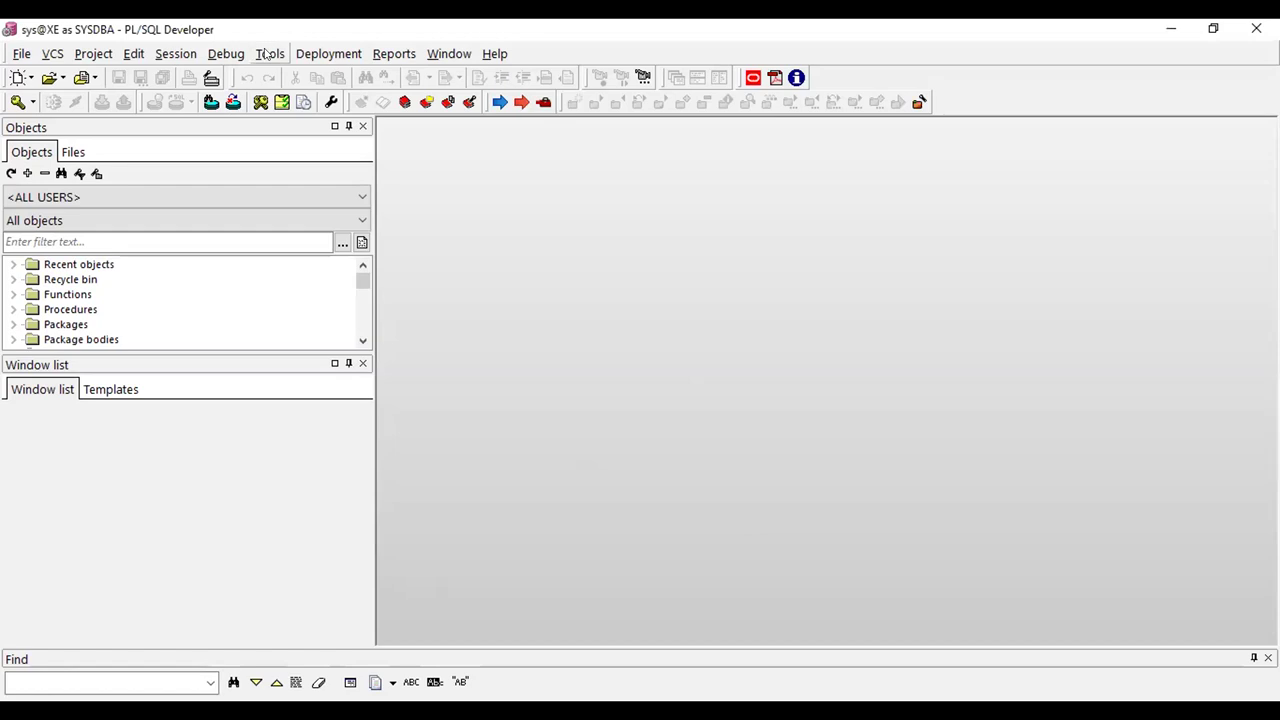
Reopen Define Connections and enter admin as the connection username
click(181, 54)
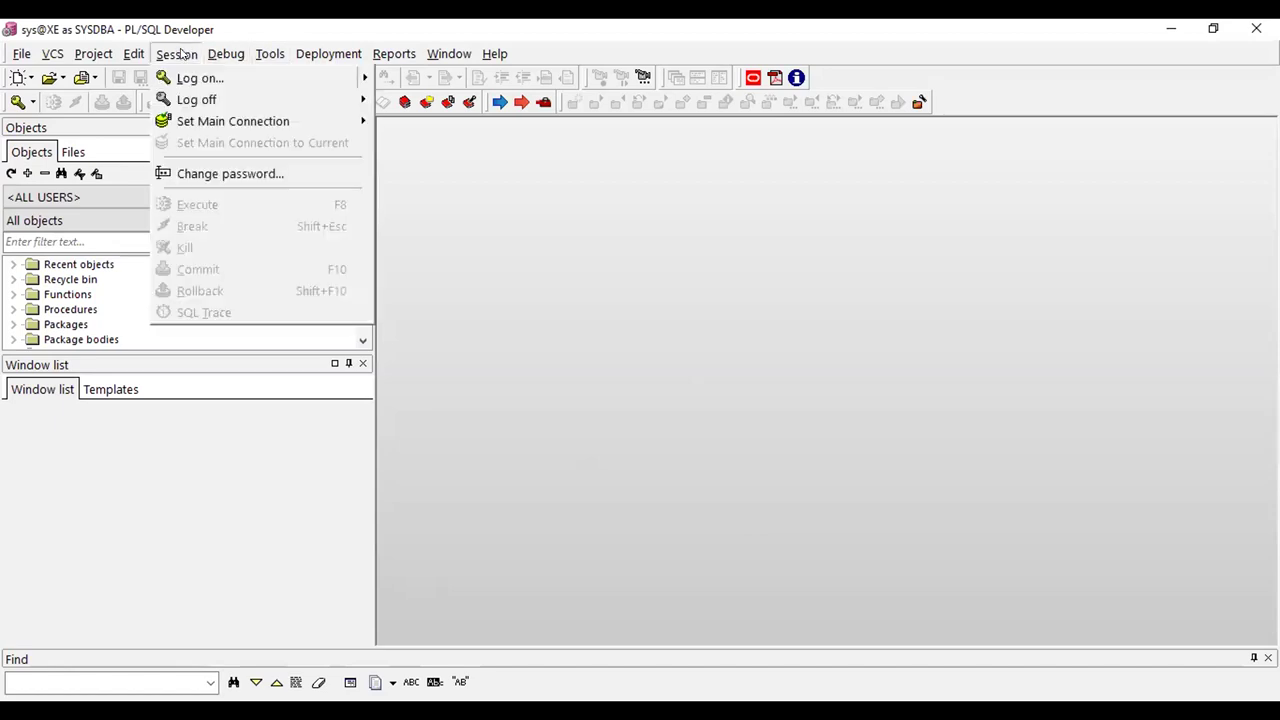
click(181, 54)
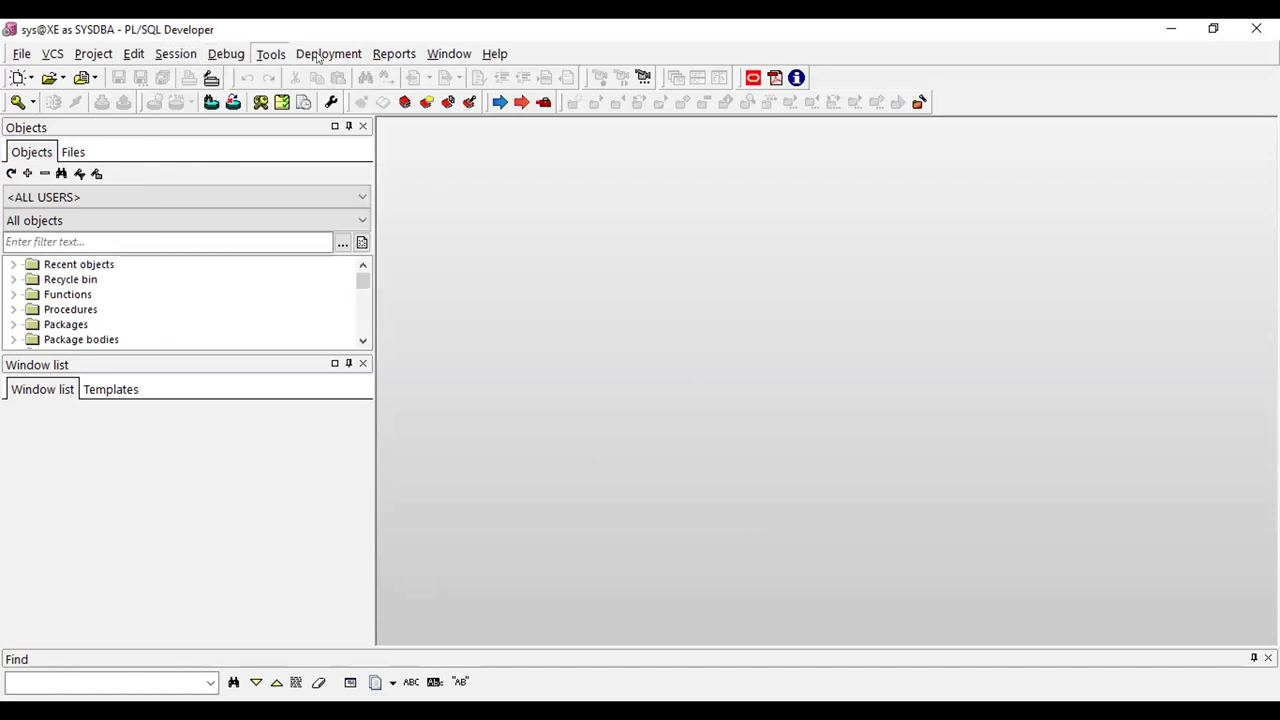
click(272, 54)
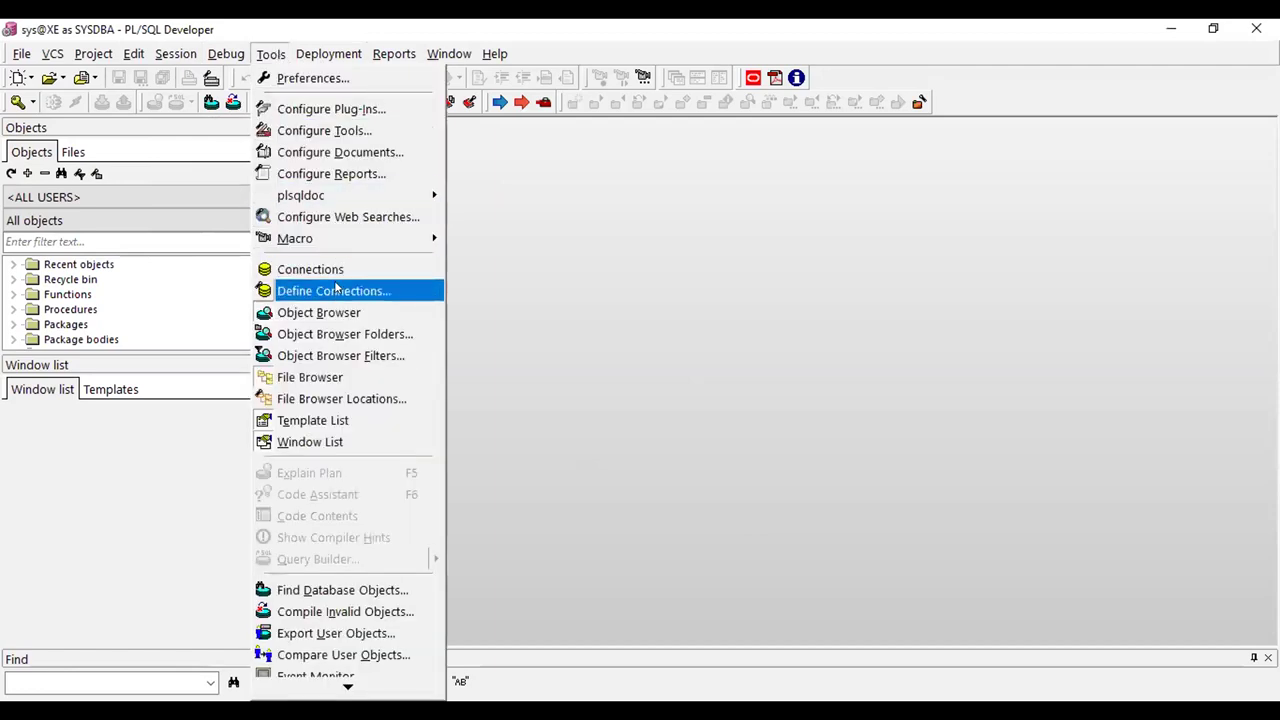
click(336, 289)
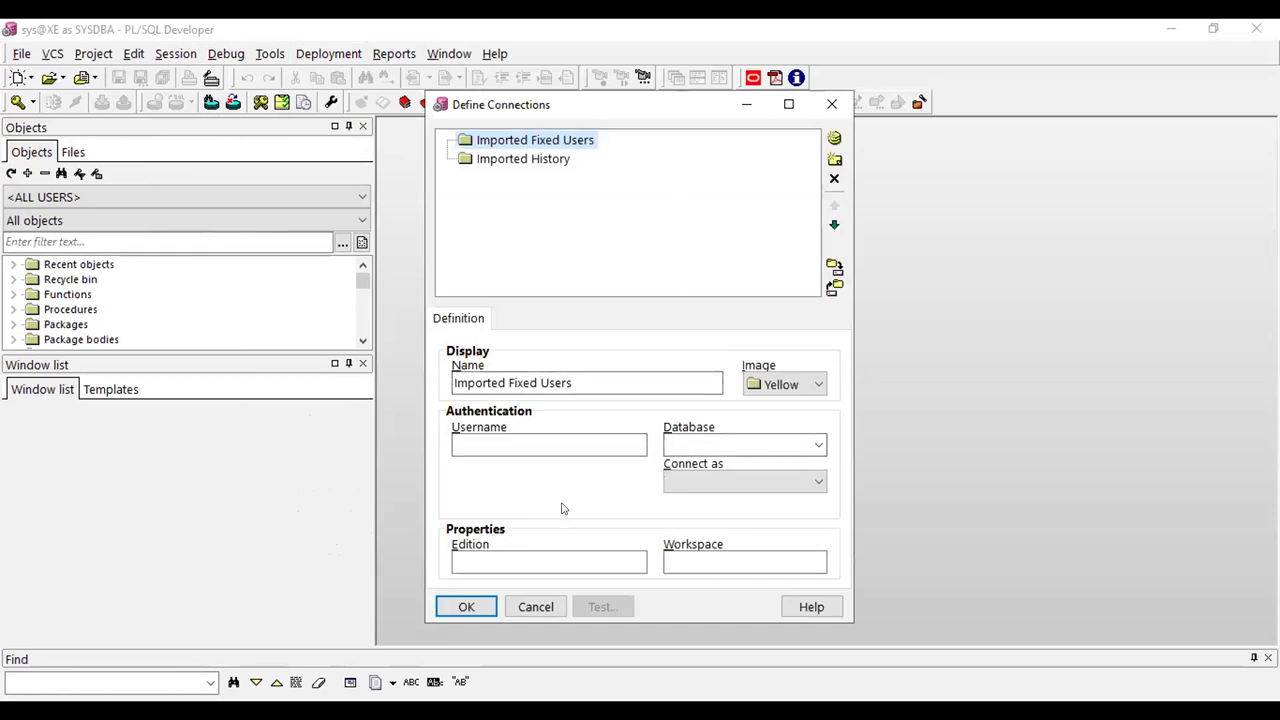
click(567, 435)
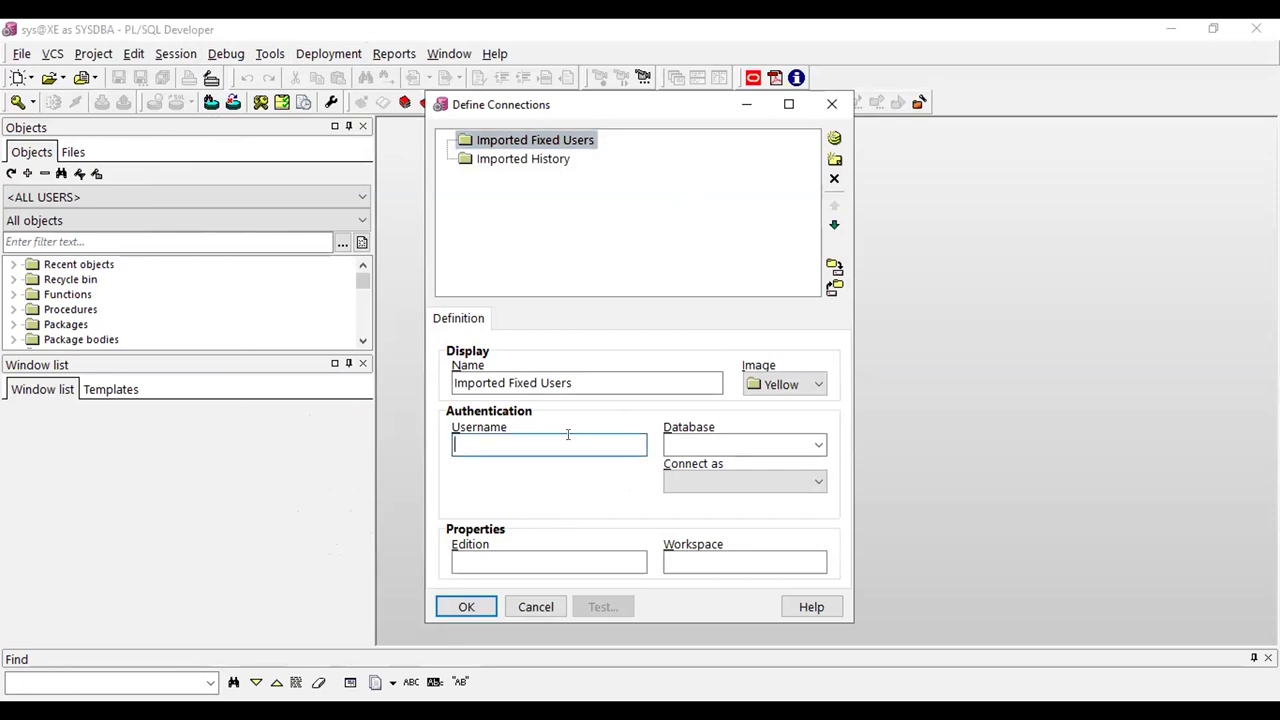
text(admin)
key(Tab)
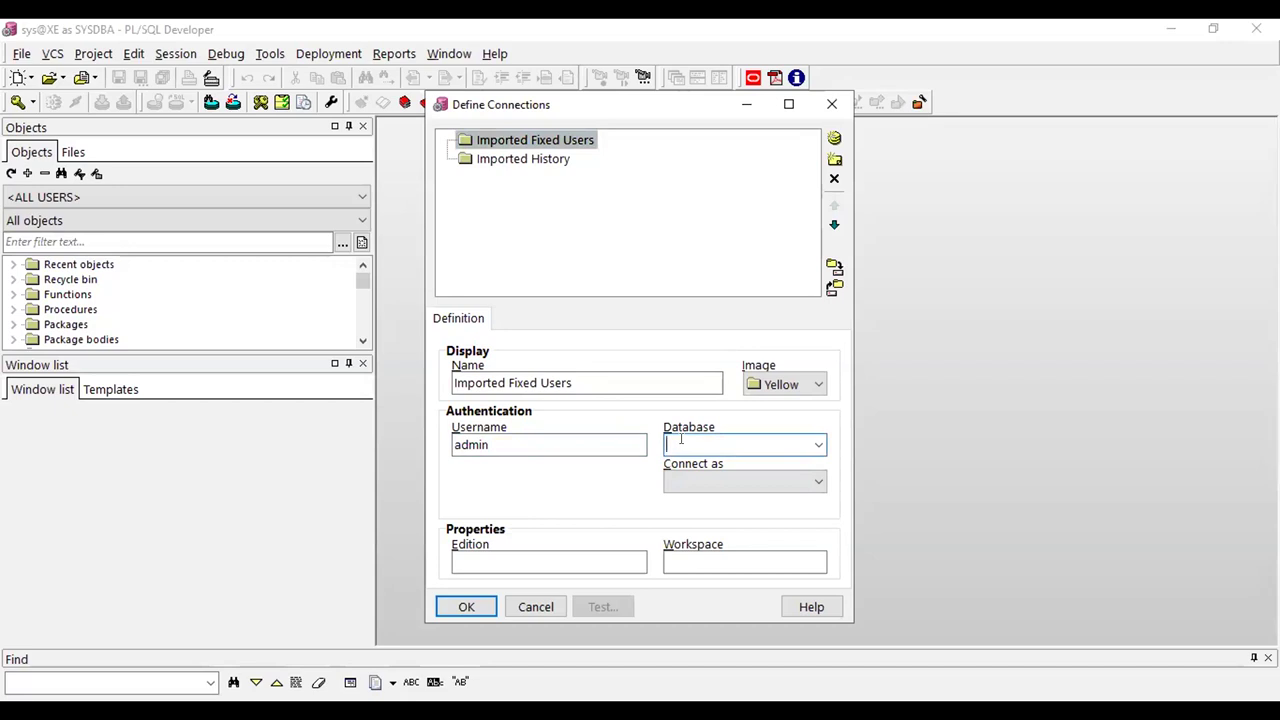
Dismiss the Database field's context menu and close the Define Connections dialog
right_click(686, 449)
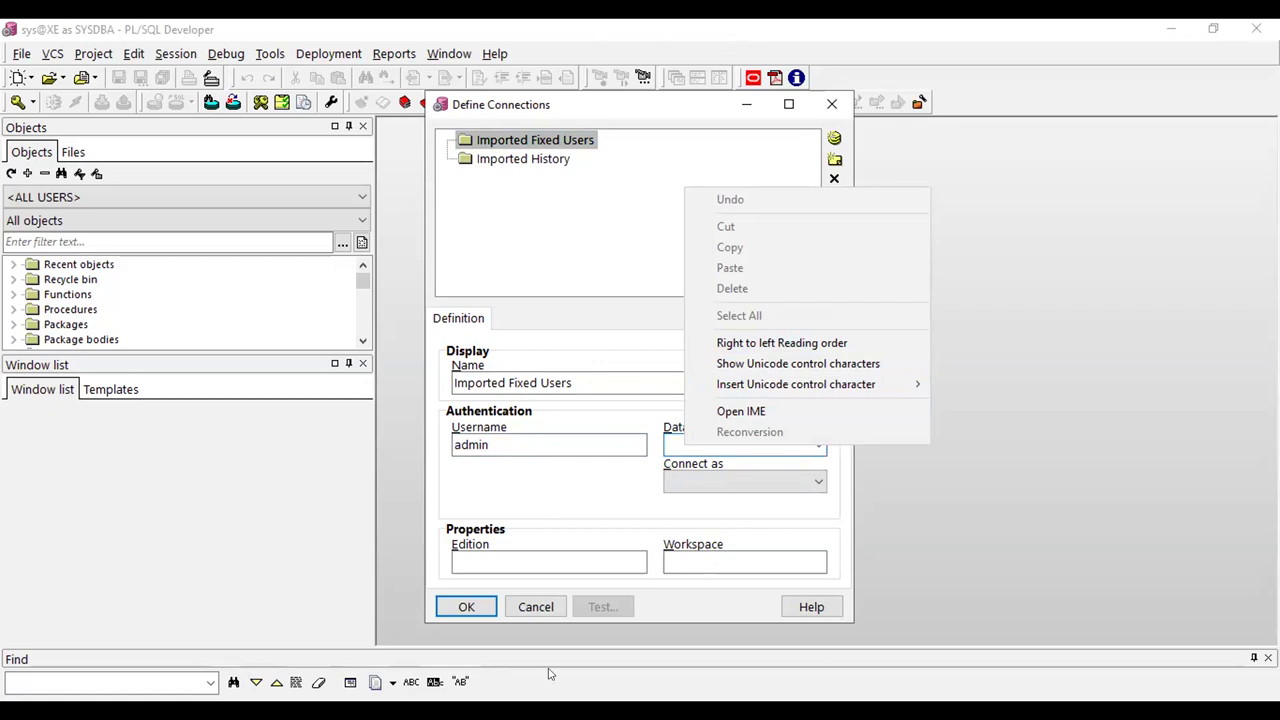
key(Escape)
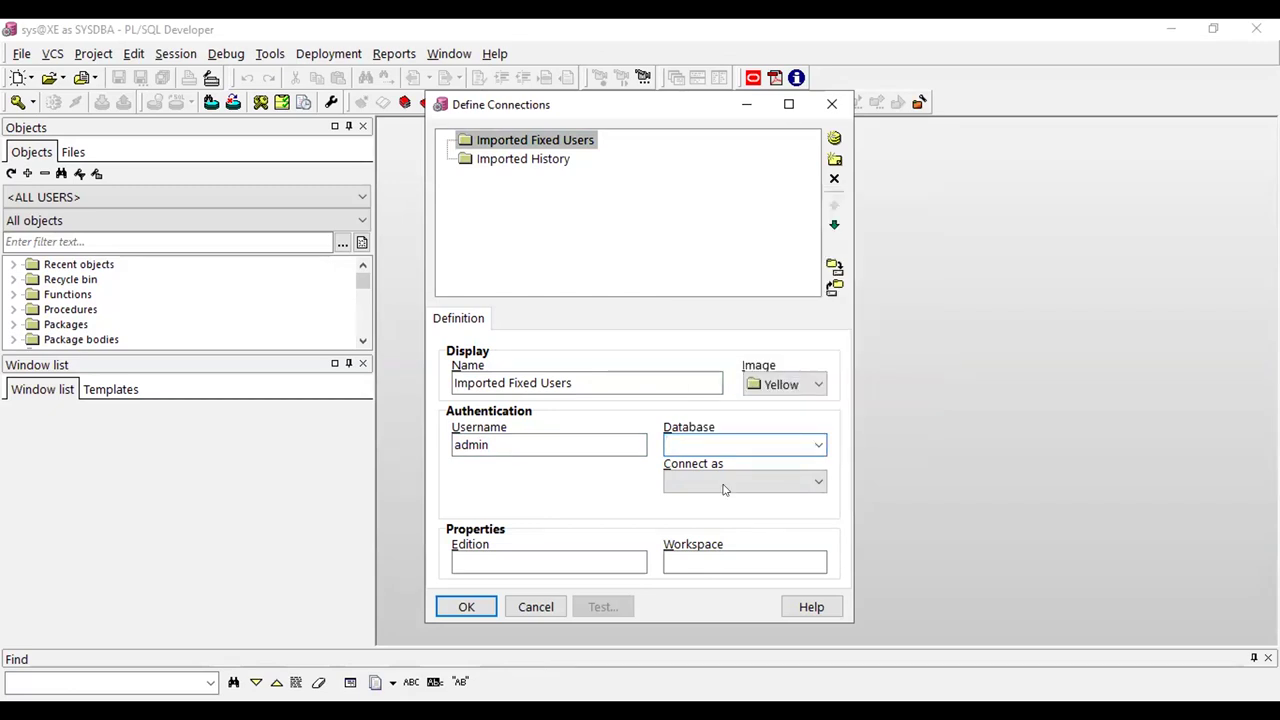
key(Escape)
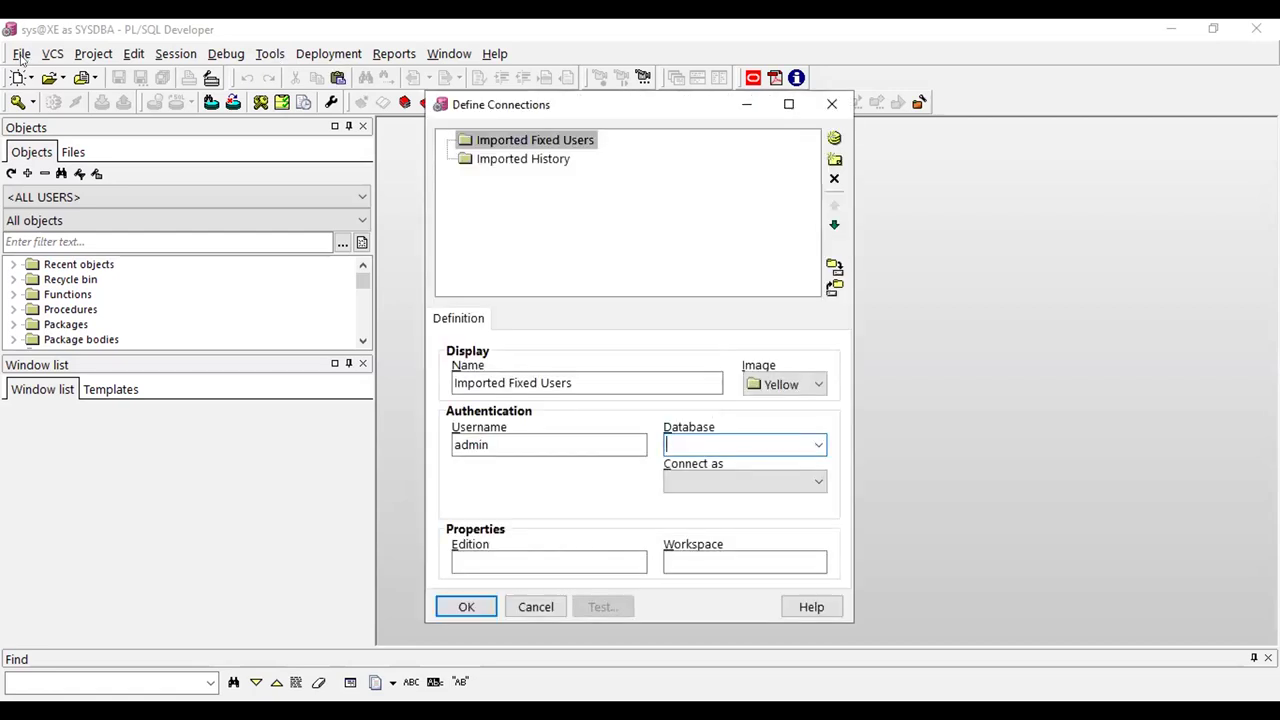
Close the Define Connections window and browse the File and Debug menus
click(830, 100)
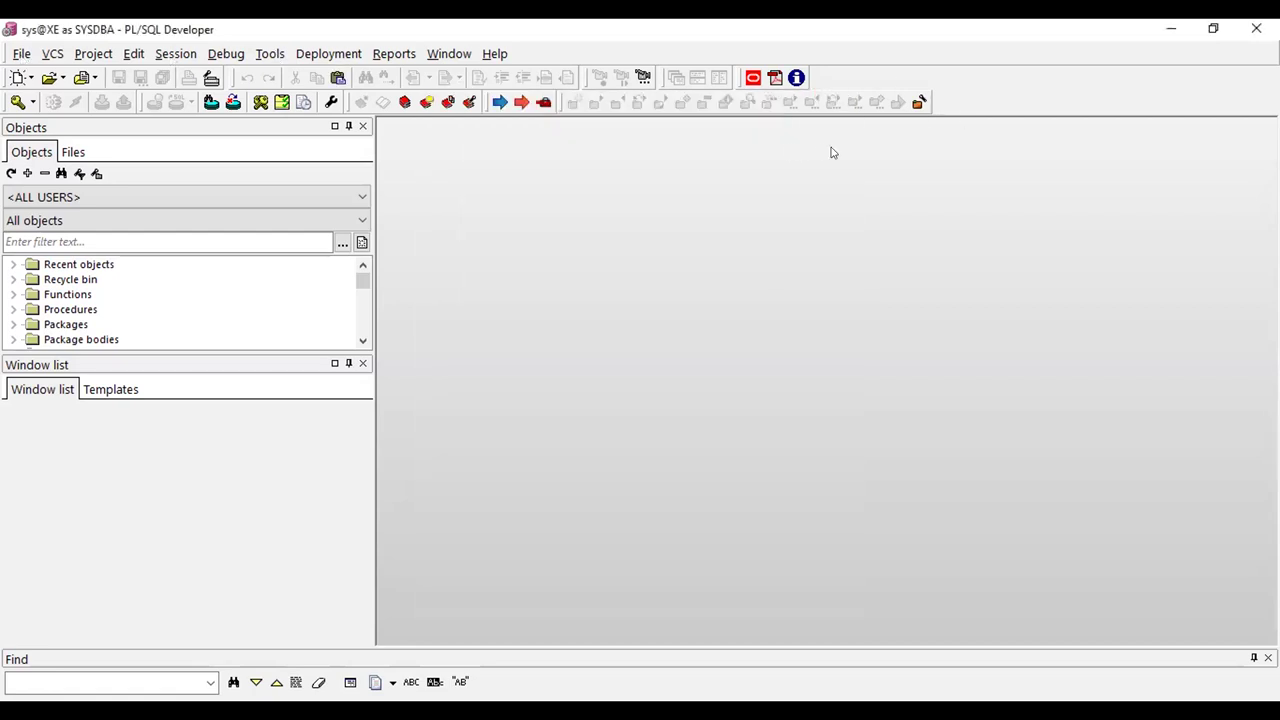
click(23, 56)
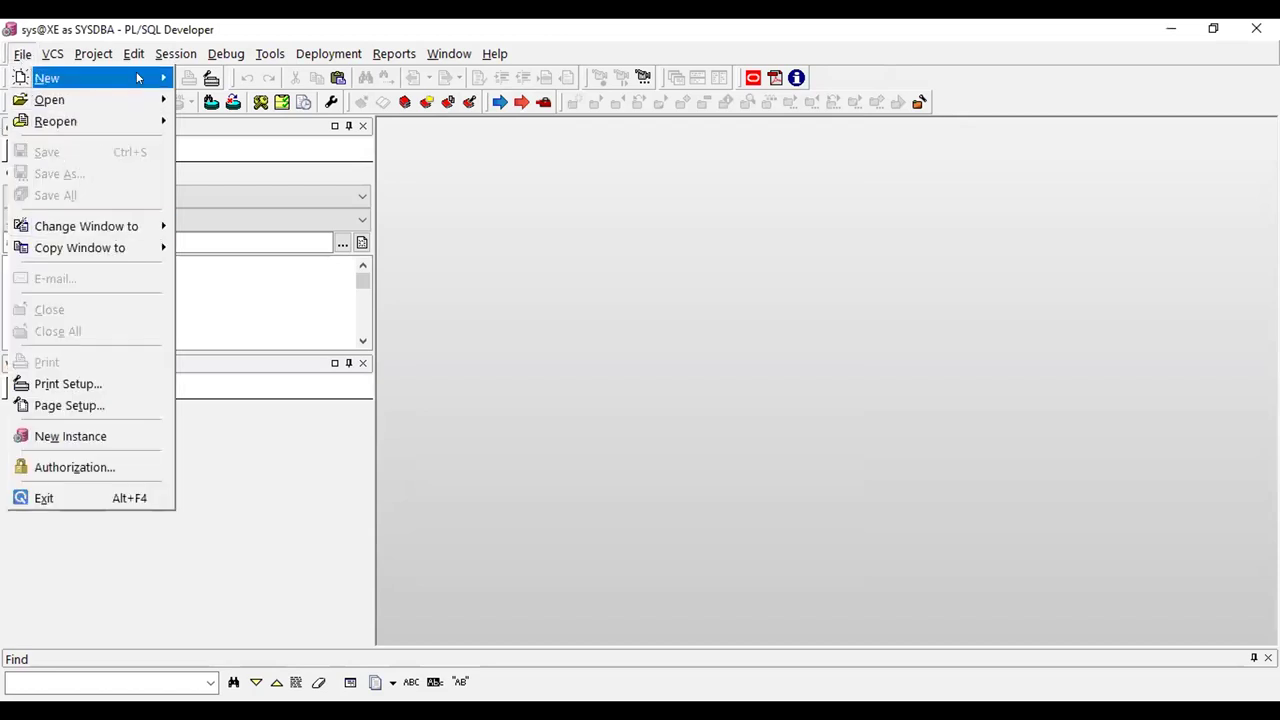
mouse_move(136, 71)
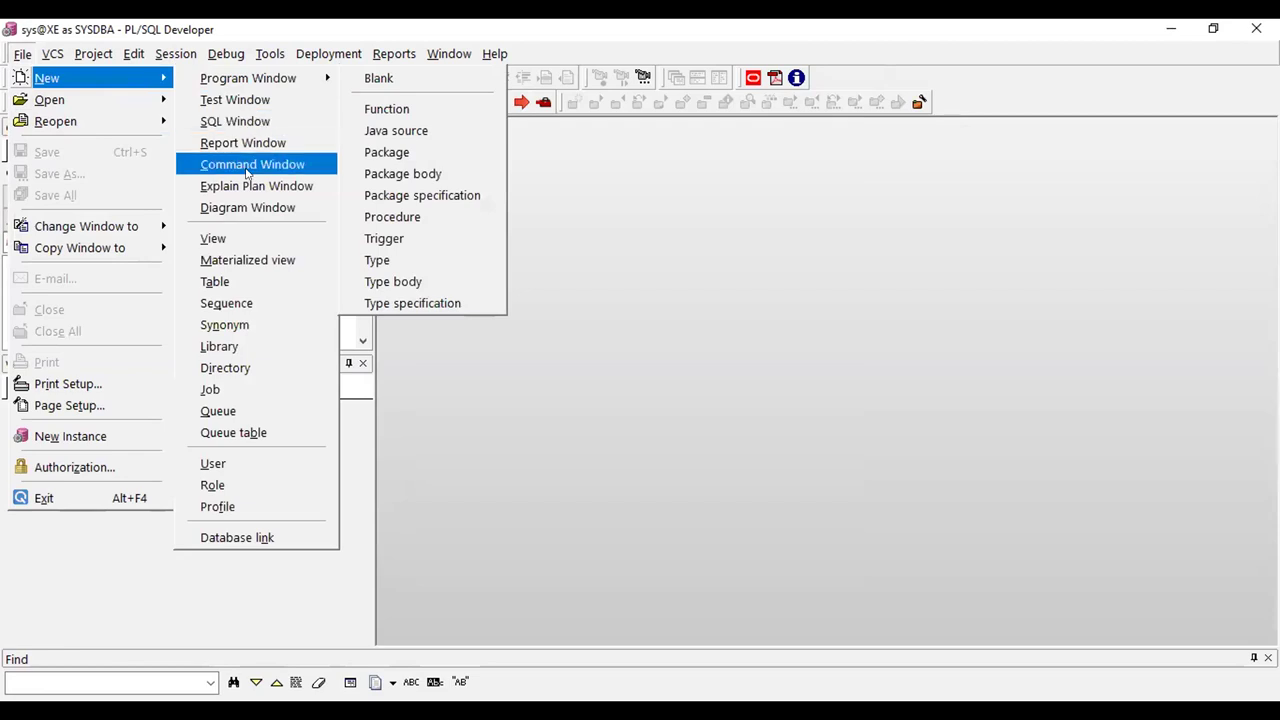
mouse_move(243, 88)
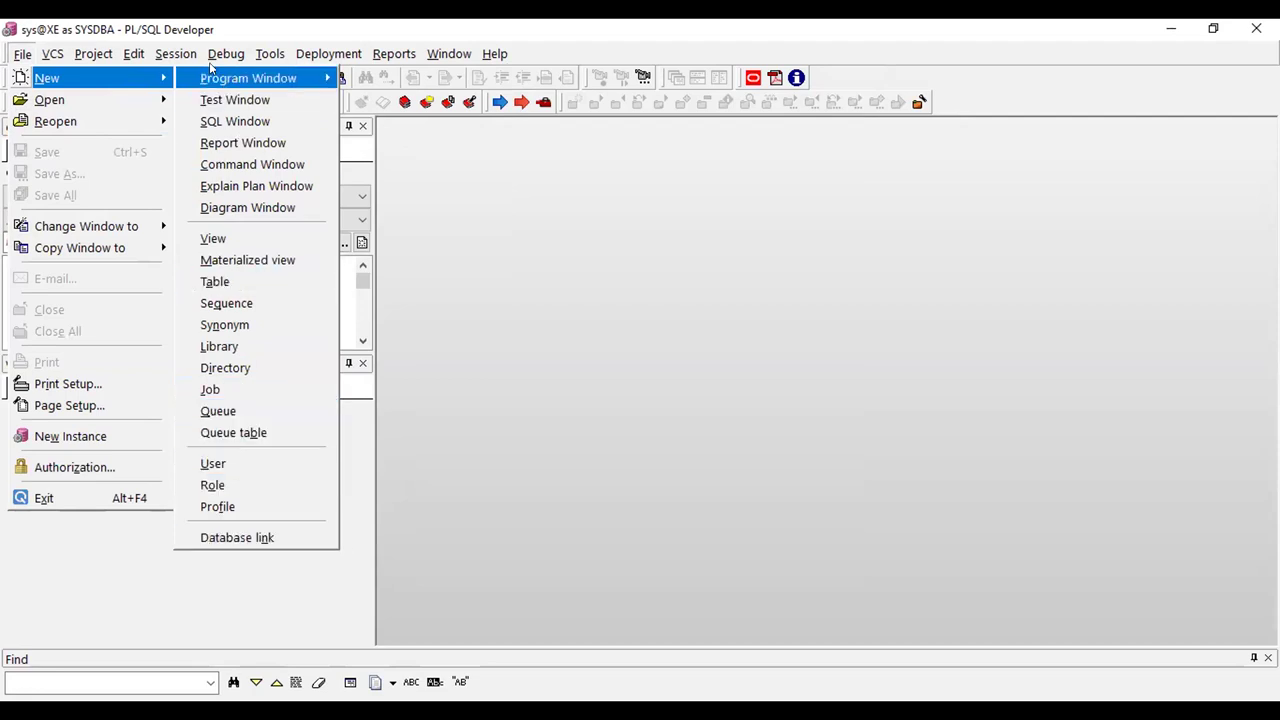
mouse_move(226, 54)
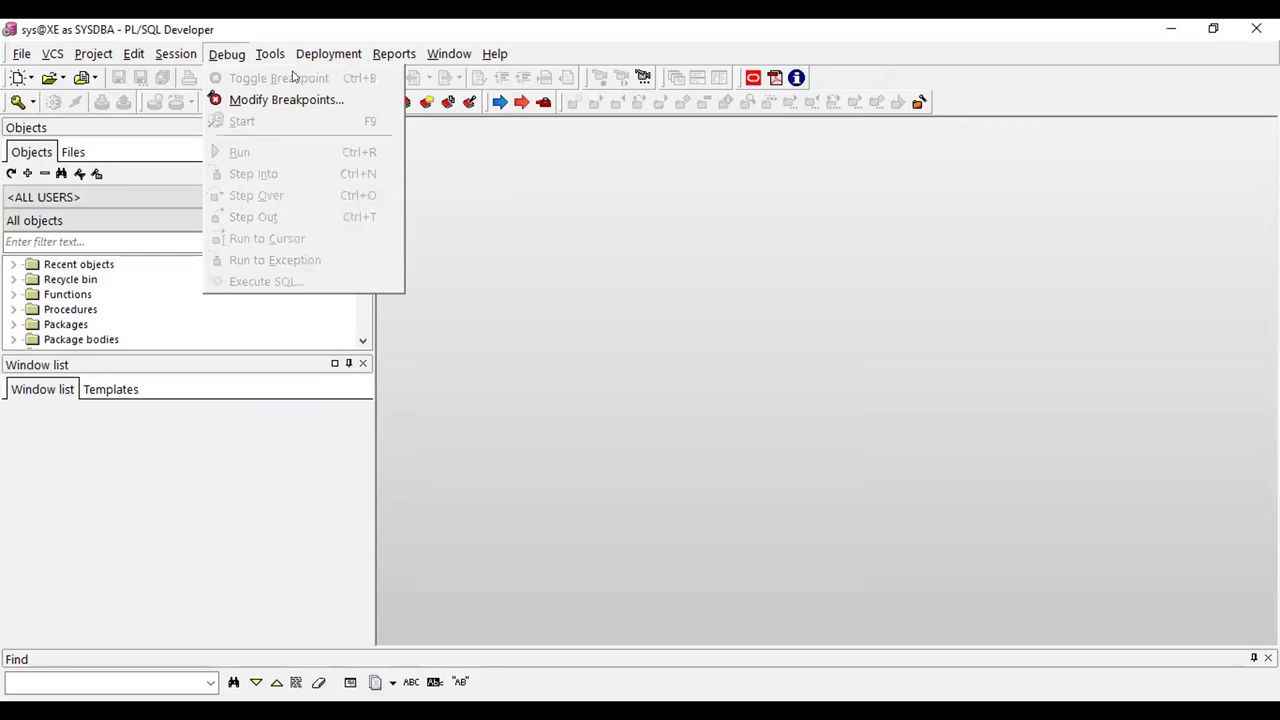
click(19, 57)
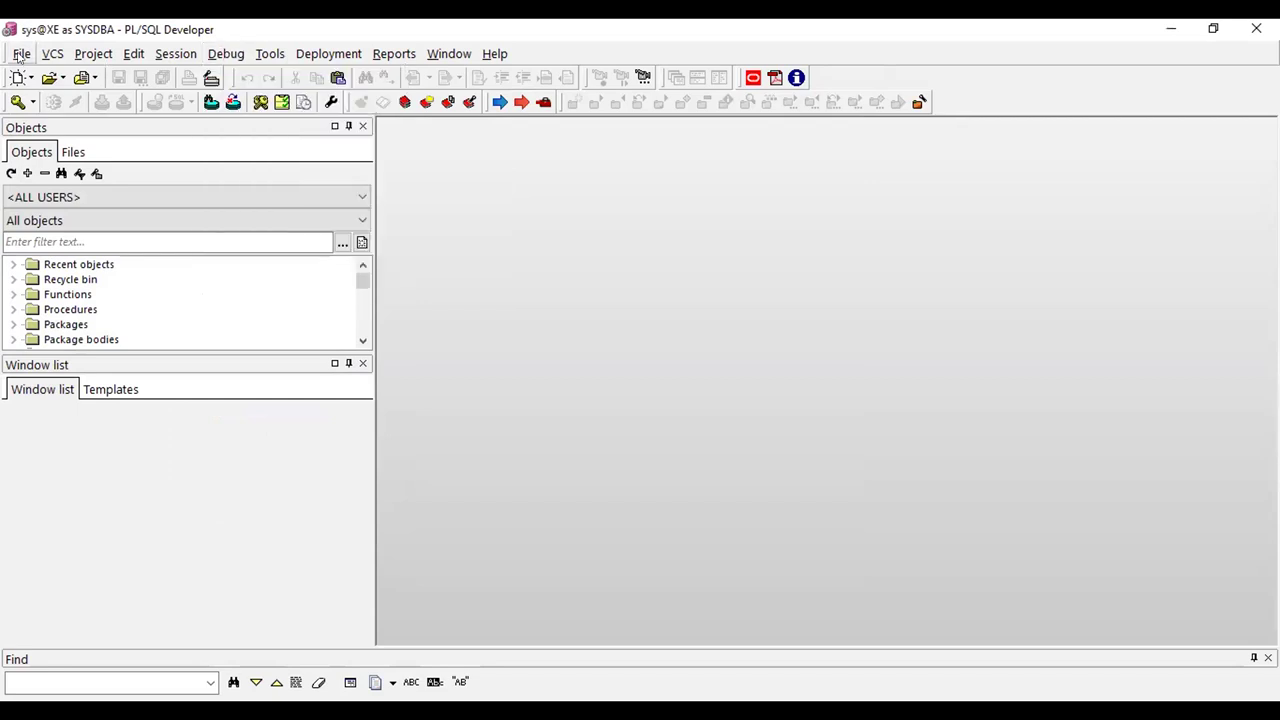
Open File > New to list the object types that can be created
click(21, 56)
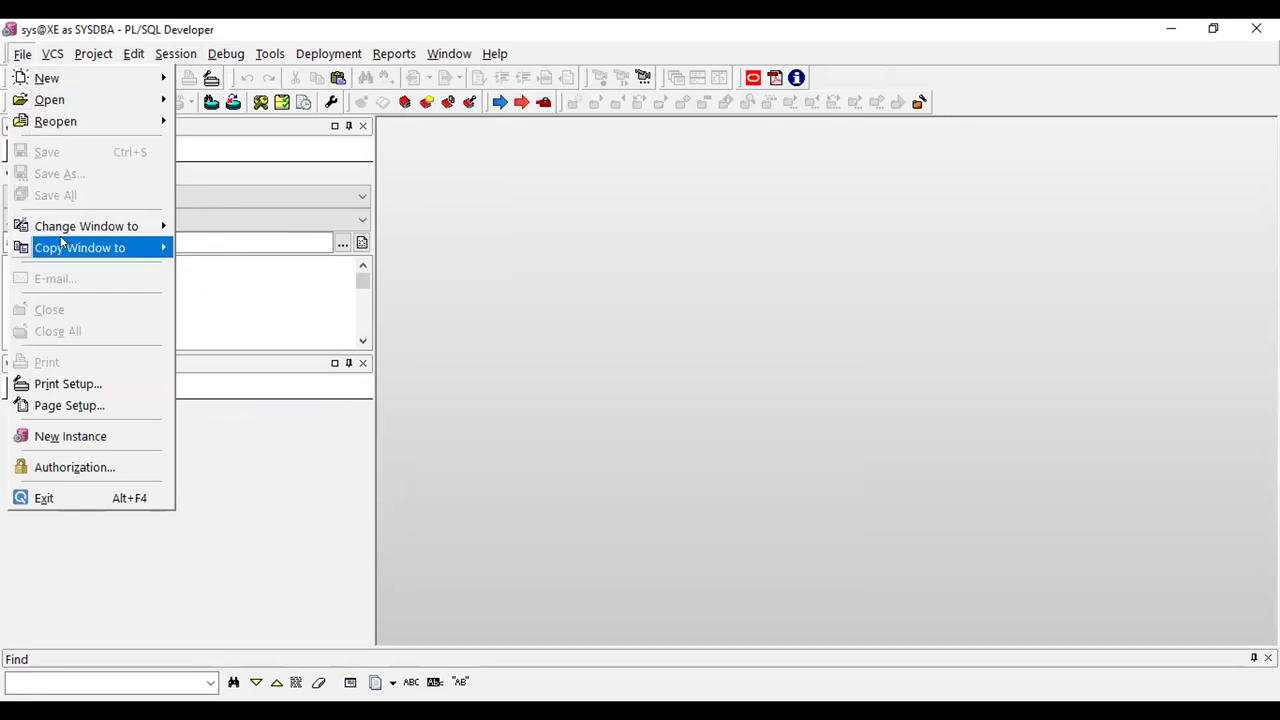
click(82, 434)
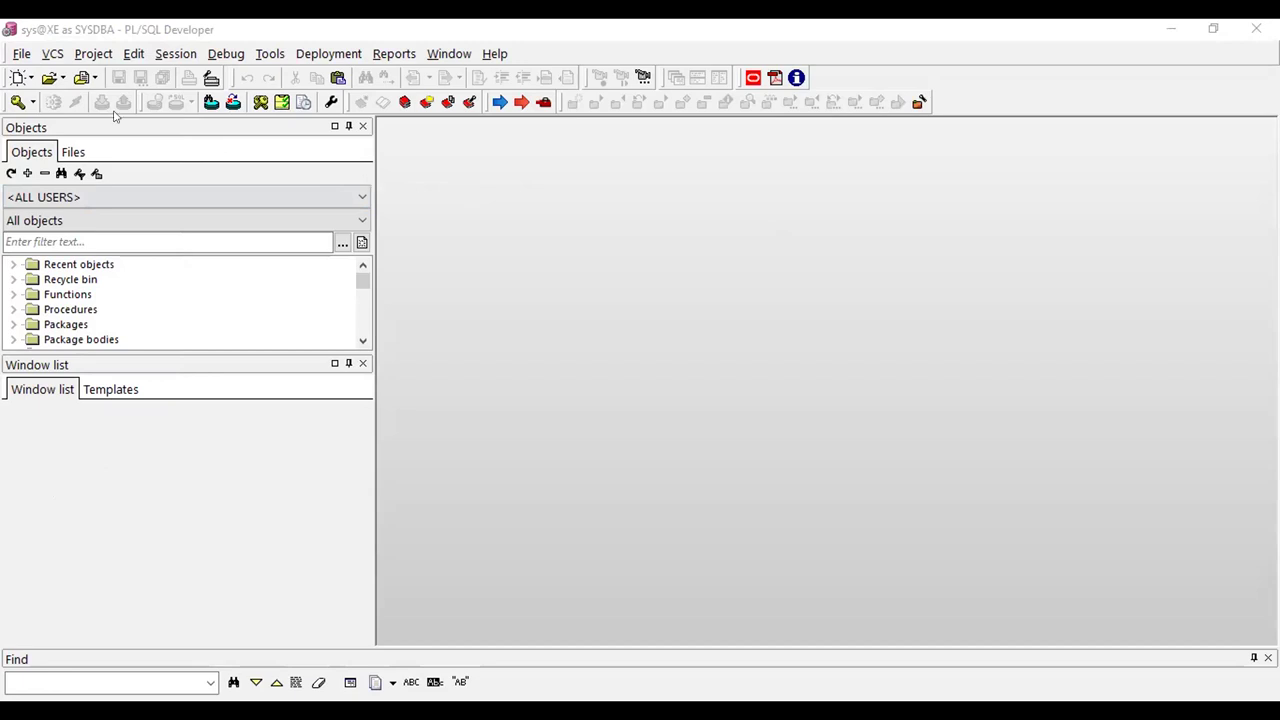
click(22, 56)
click(22, 54)
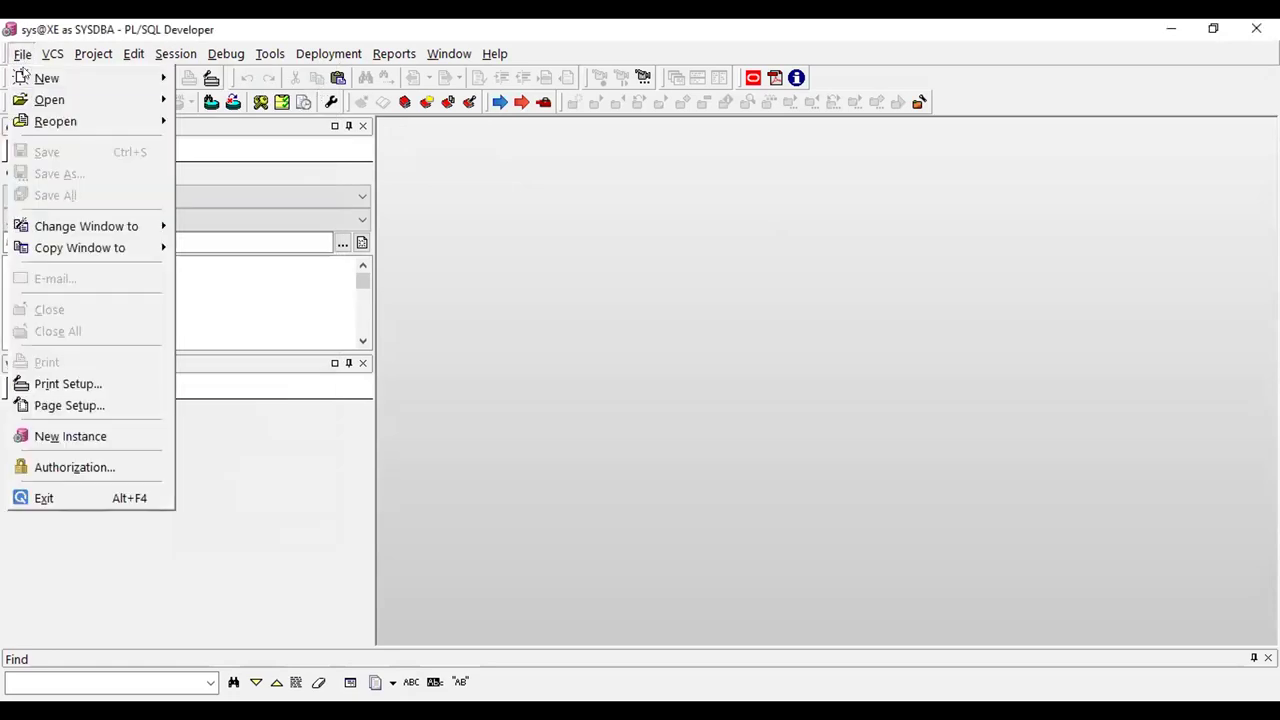
mouse_move(49, 78)
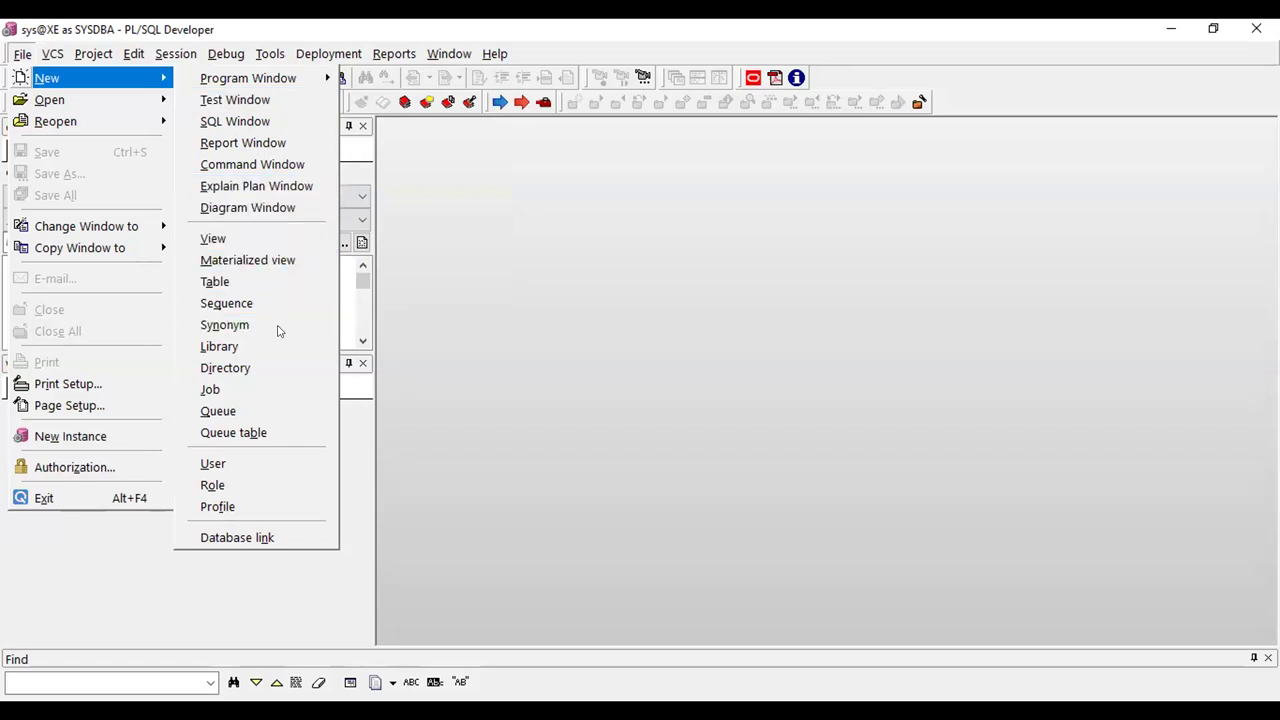
click(258, 540)
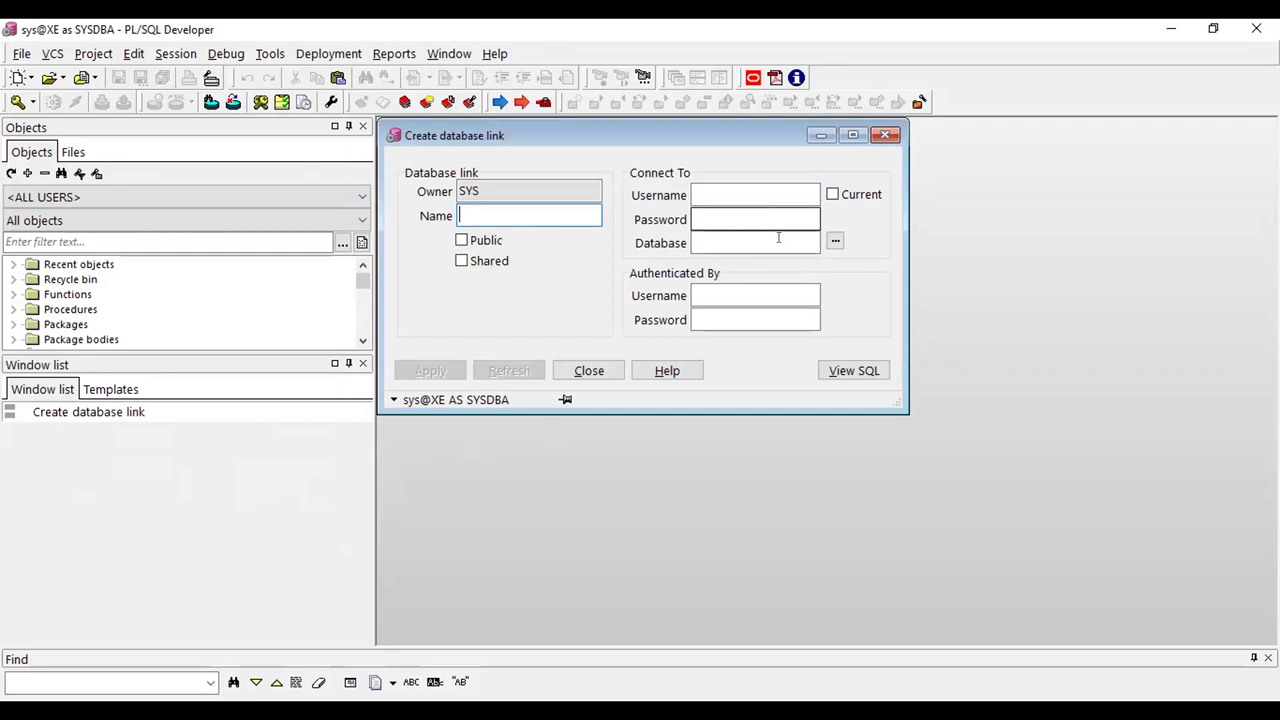
click(834, 241)
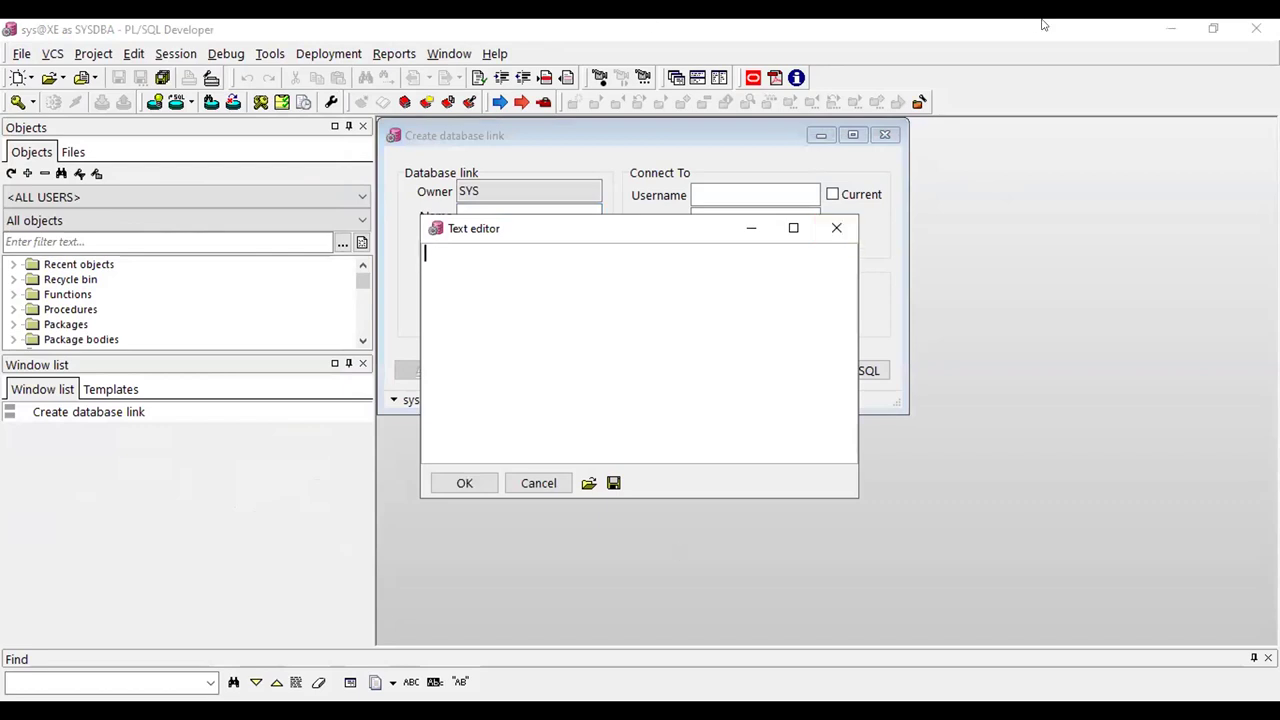
click(836, 230)
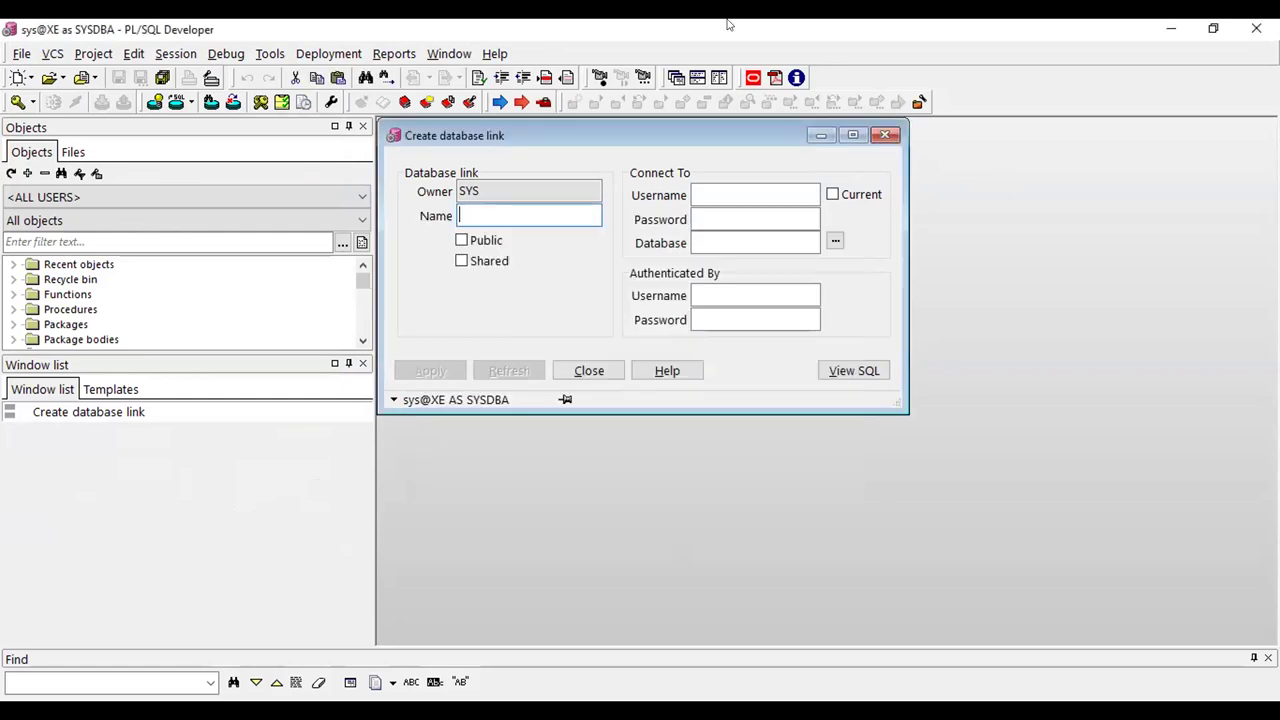
click(884, 134)
click(21, 53)
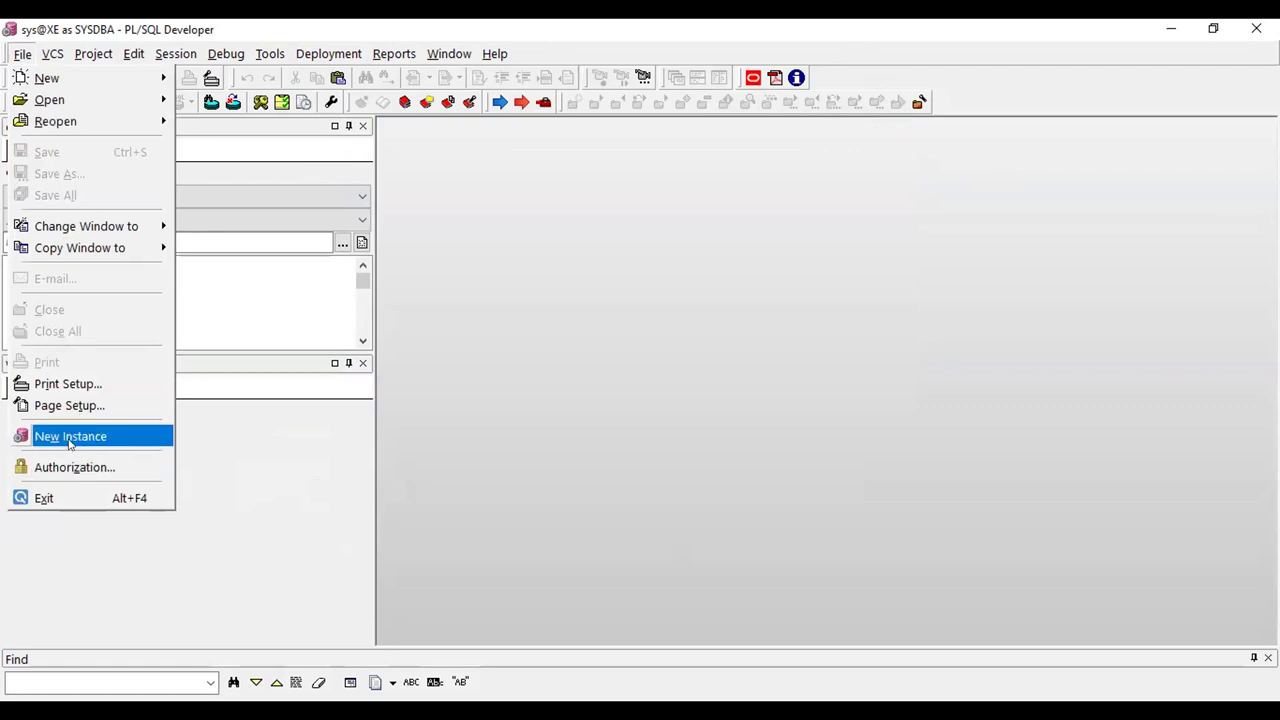
Open Define Connections and enter admin as the username
click(274, 54)
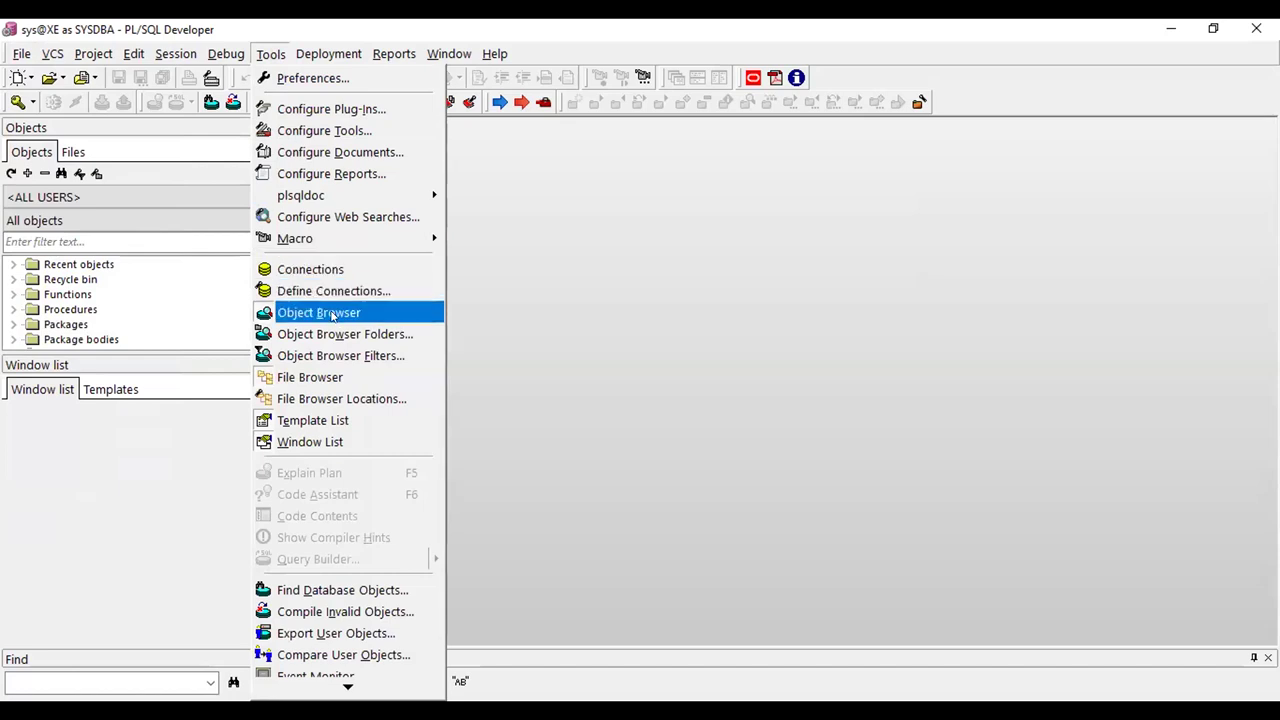
click(380, 286)
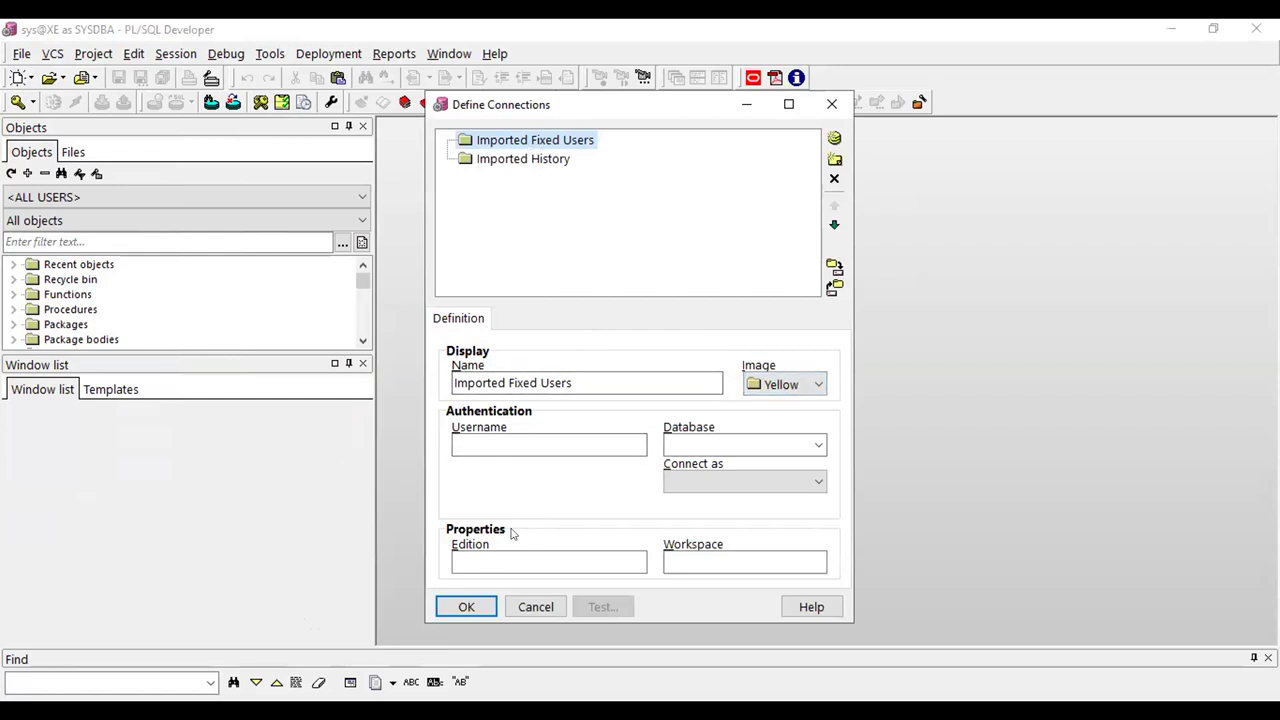
click(470, 437)
text(admin)
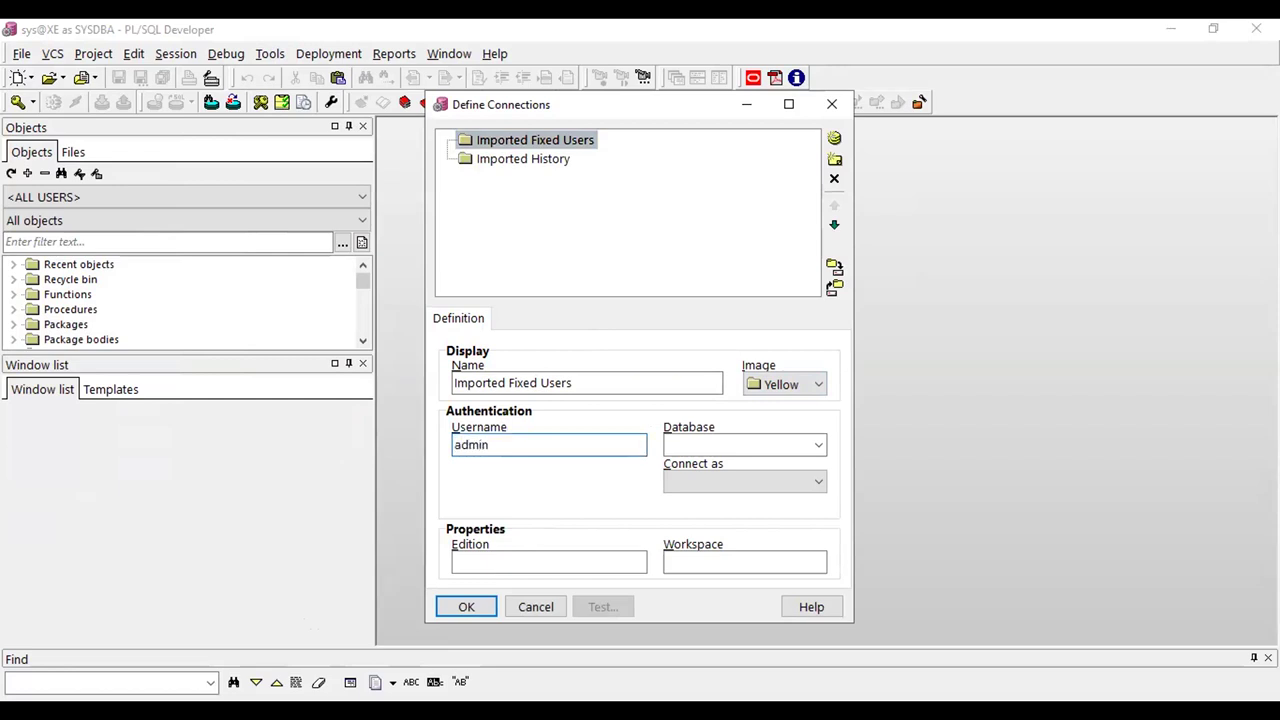
Choose XE as the database and SYSDBA as the Connect as privilege
click(728, 436)
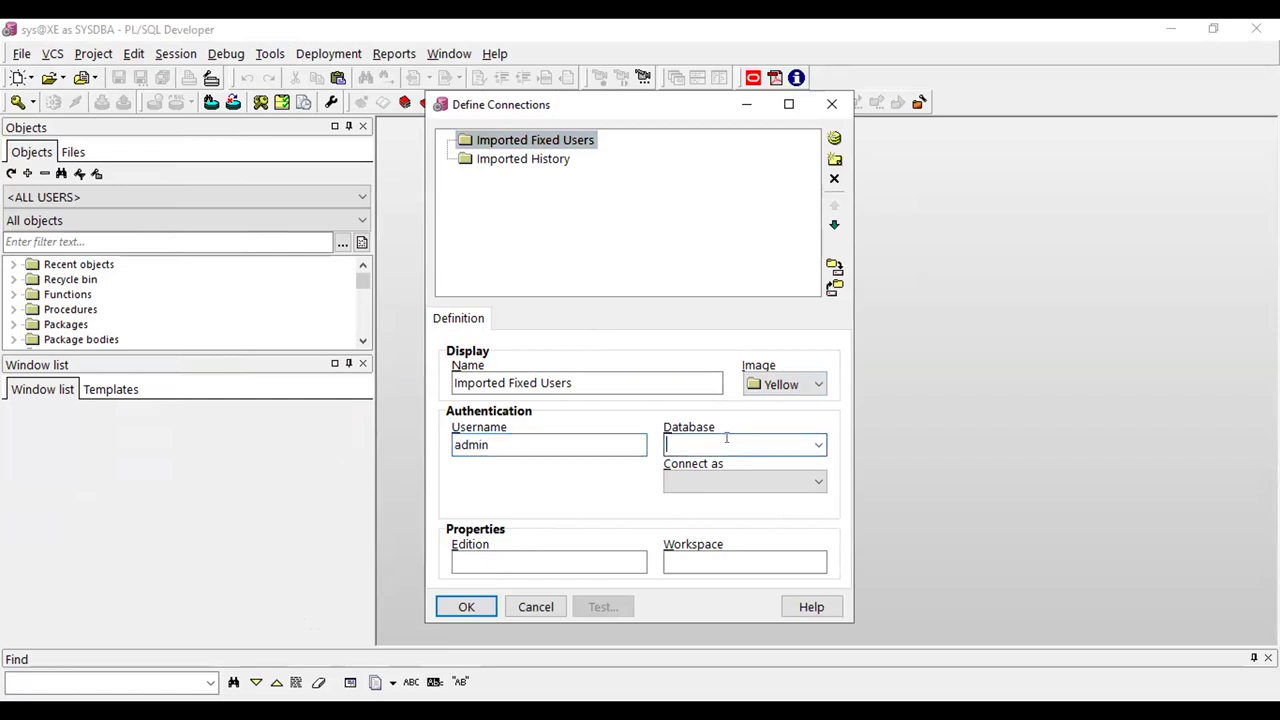
click(817, 447)
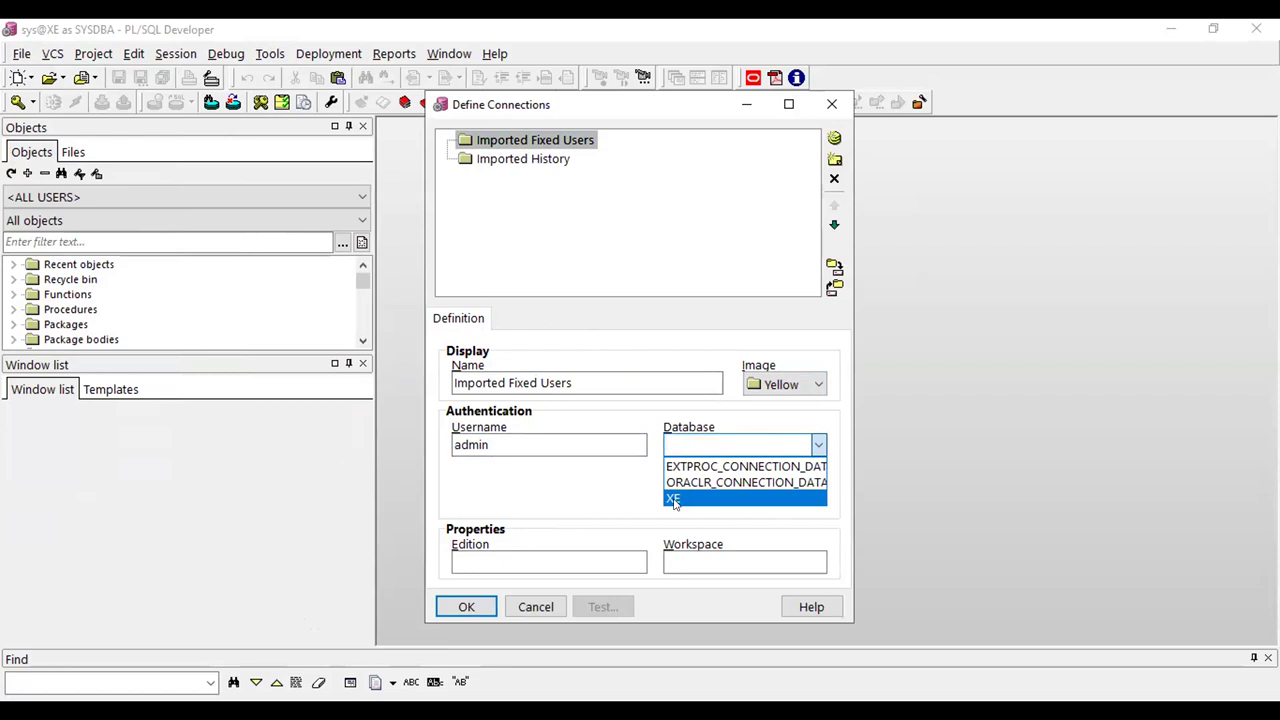
click(674, 500)
click(714, 482)
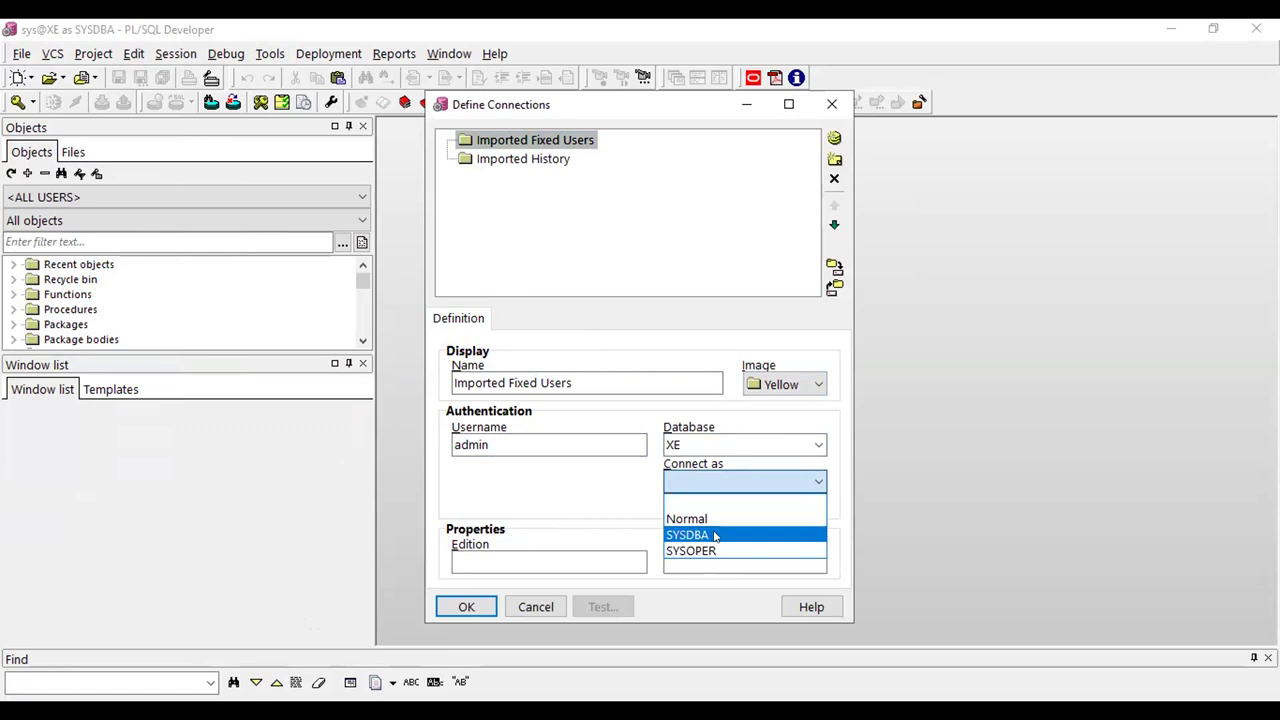
click(720, 536)
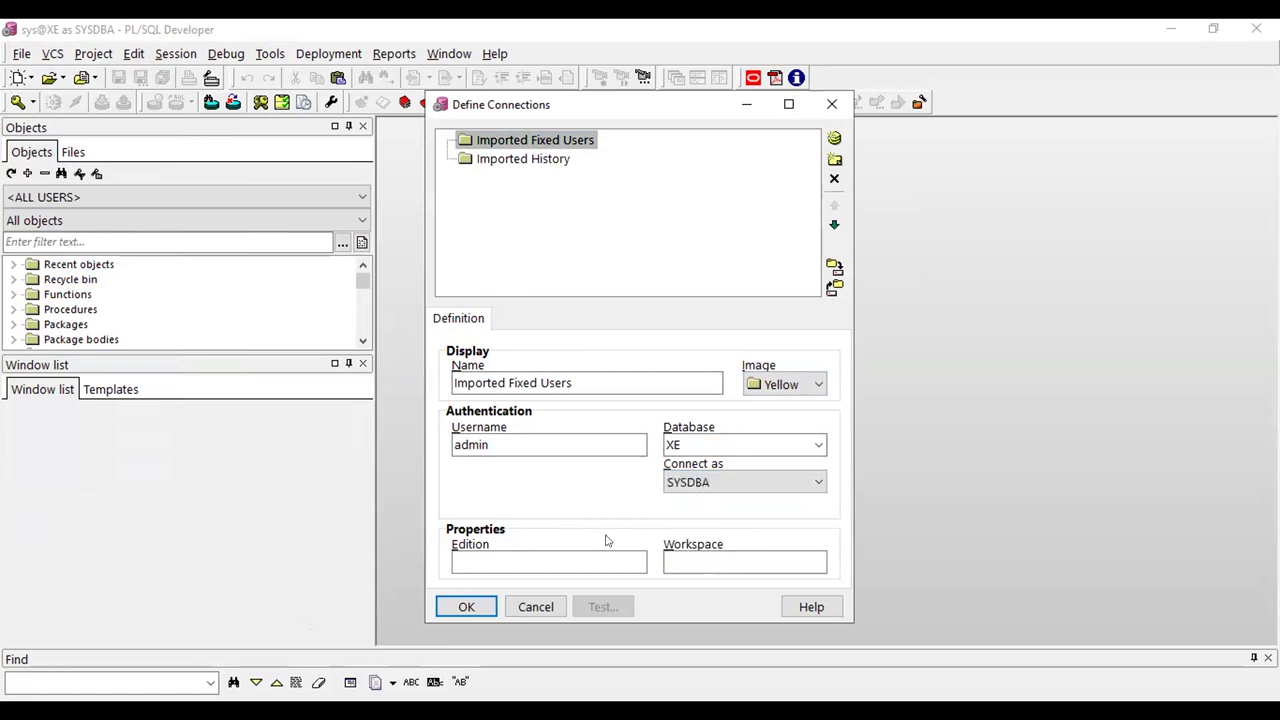
click(518, 558)
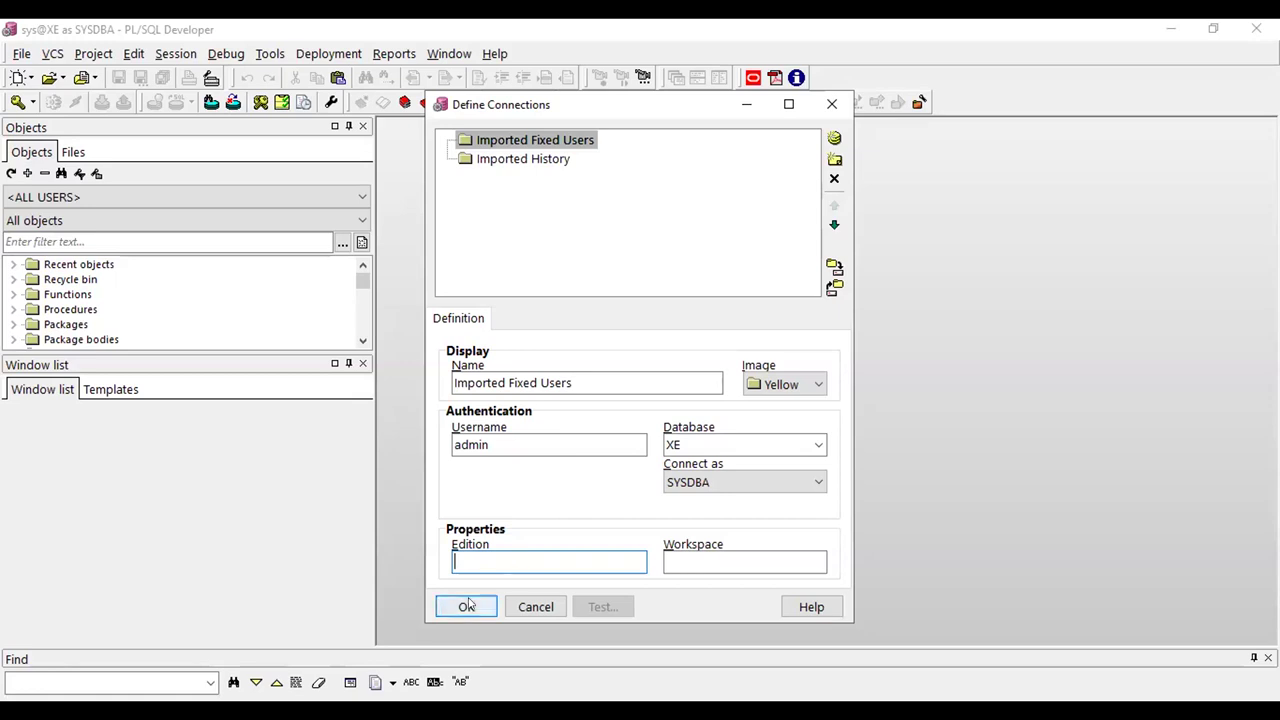
click(705, 560)
click(520, 558)
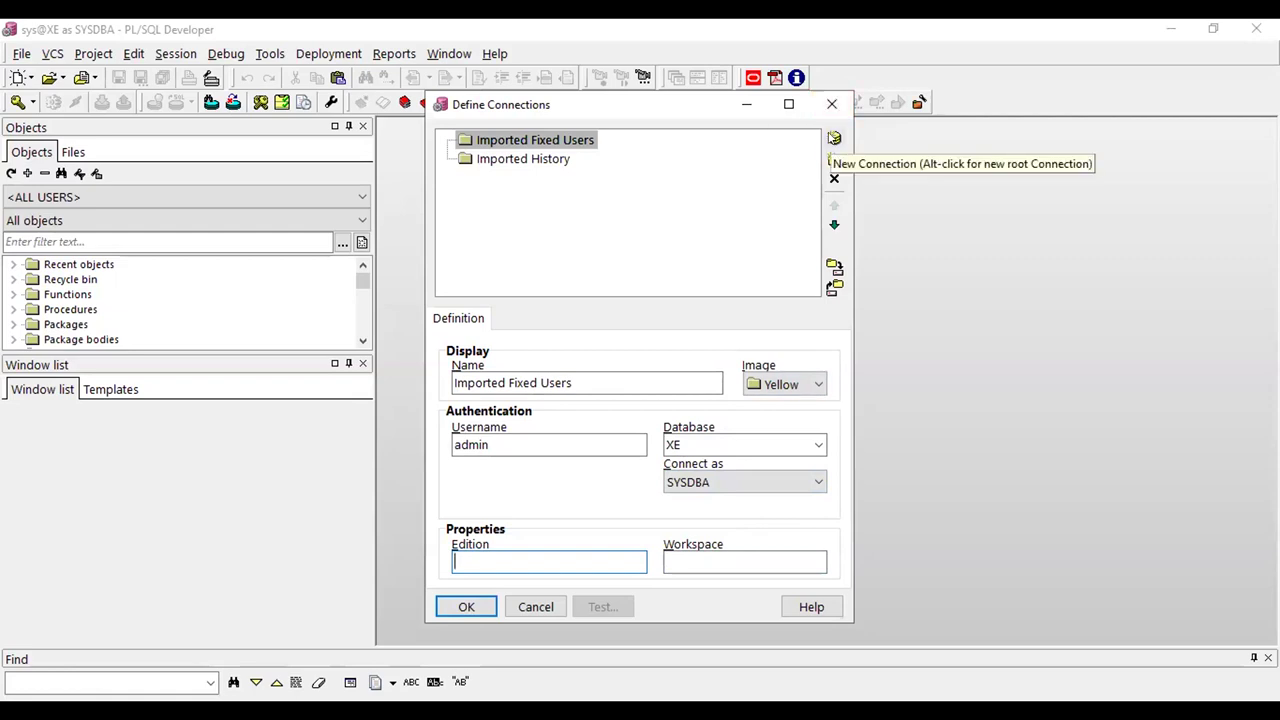
Add a new connection under Imported Fixed Users, identified externally
click(832, 146)
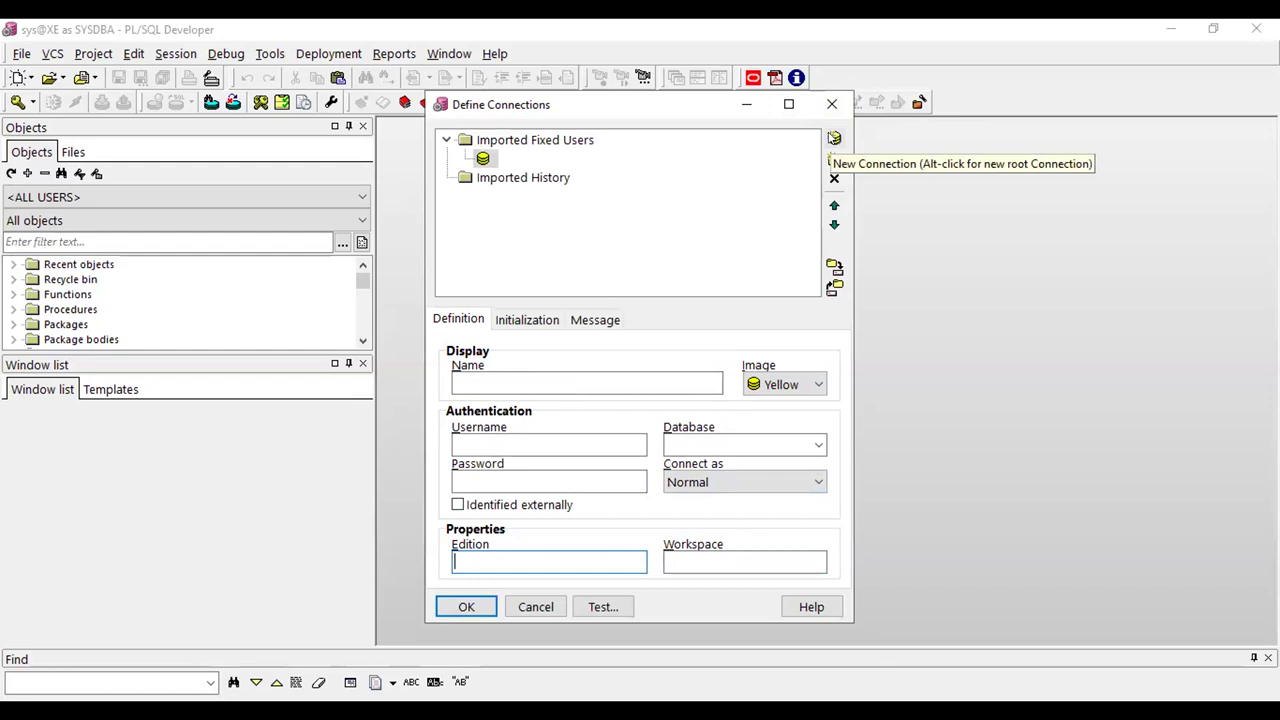
click(457, 505)
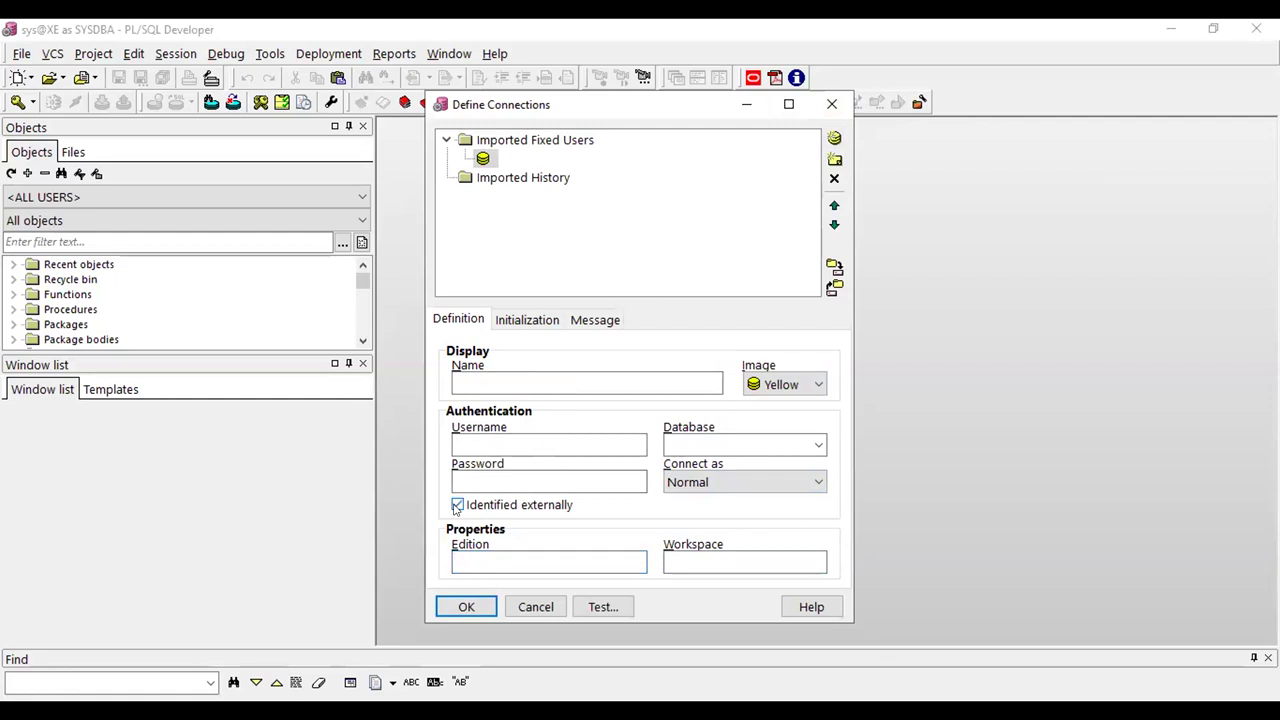
click(564, 380)
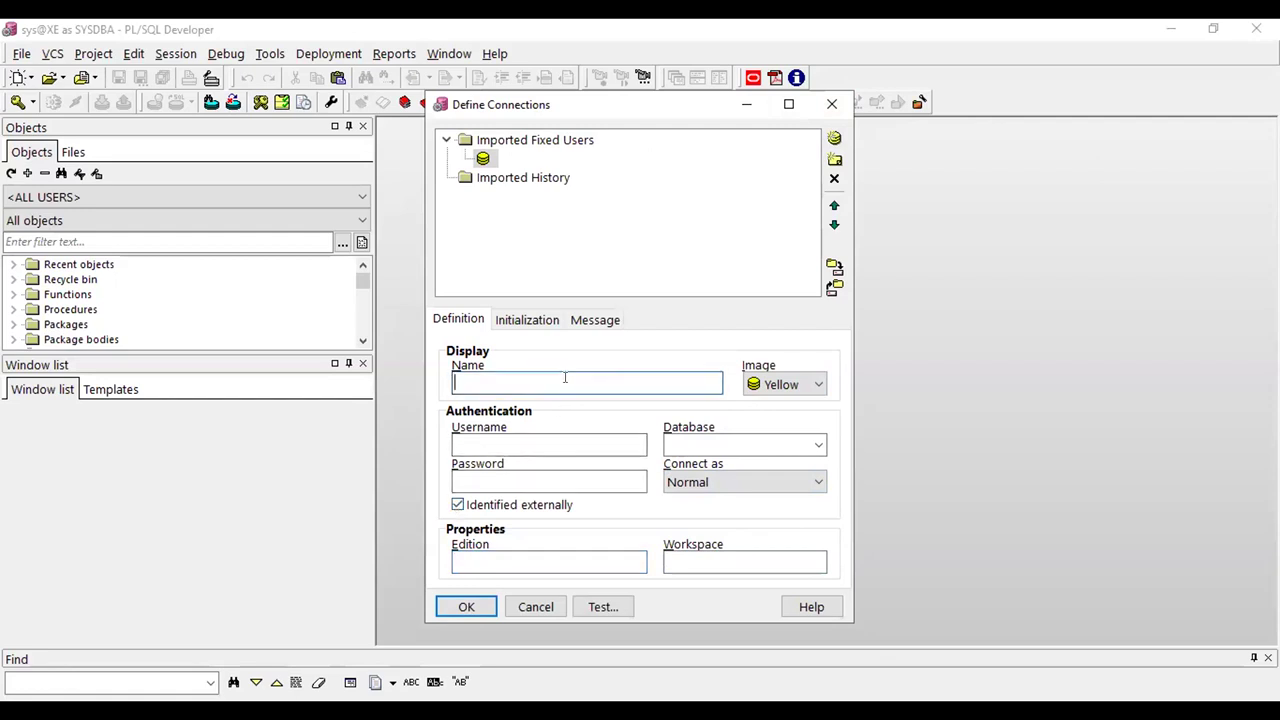
Try EXTPROC and ORACLR as the database, settle on XE, and close Define Connections
click(745, 440)
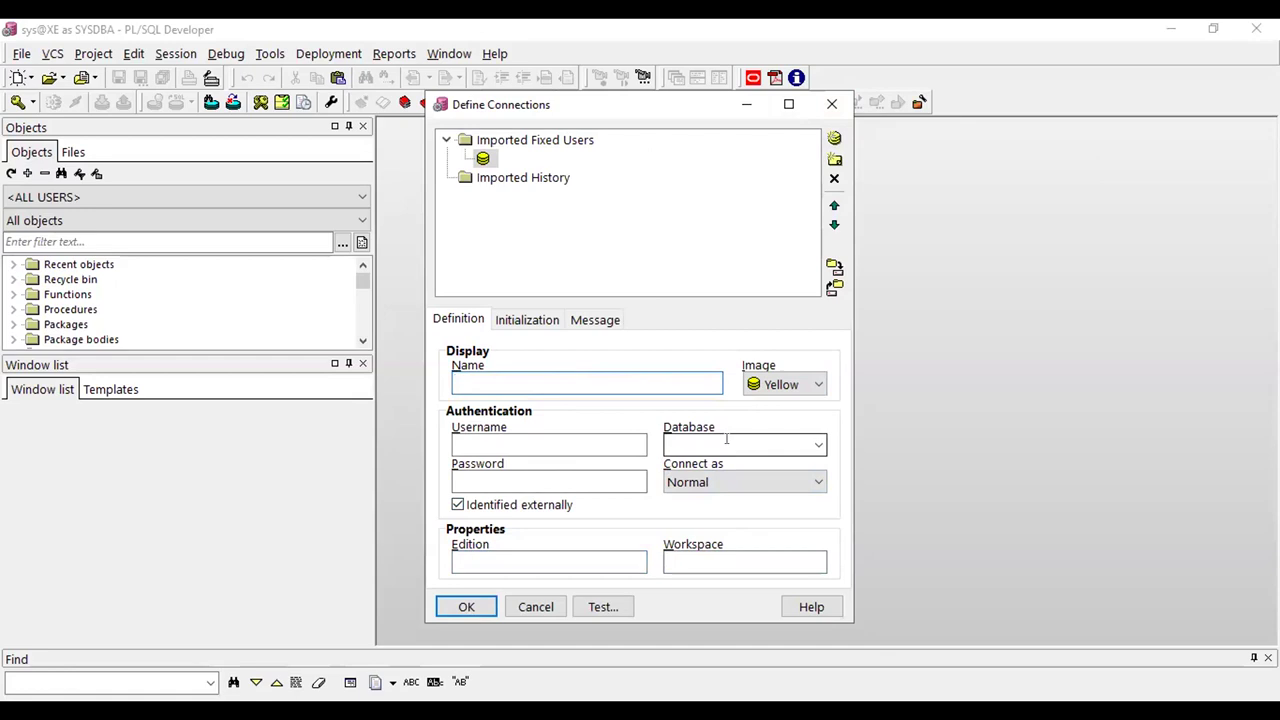
click(817, 446)
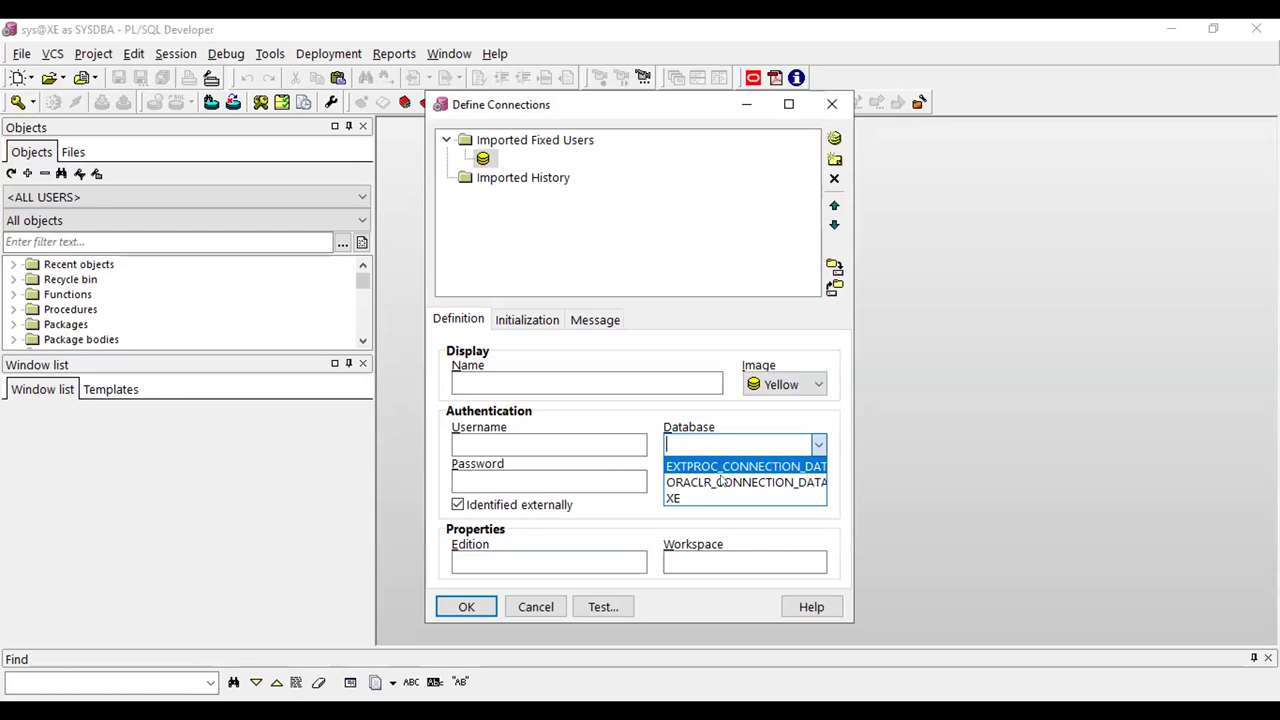
click(727, 470)
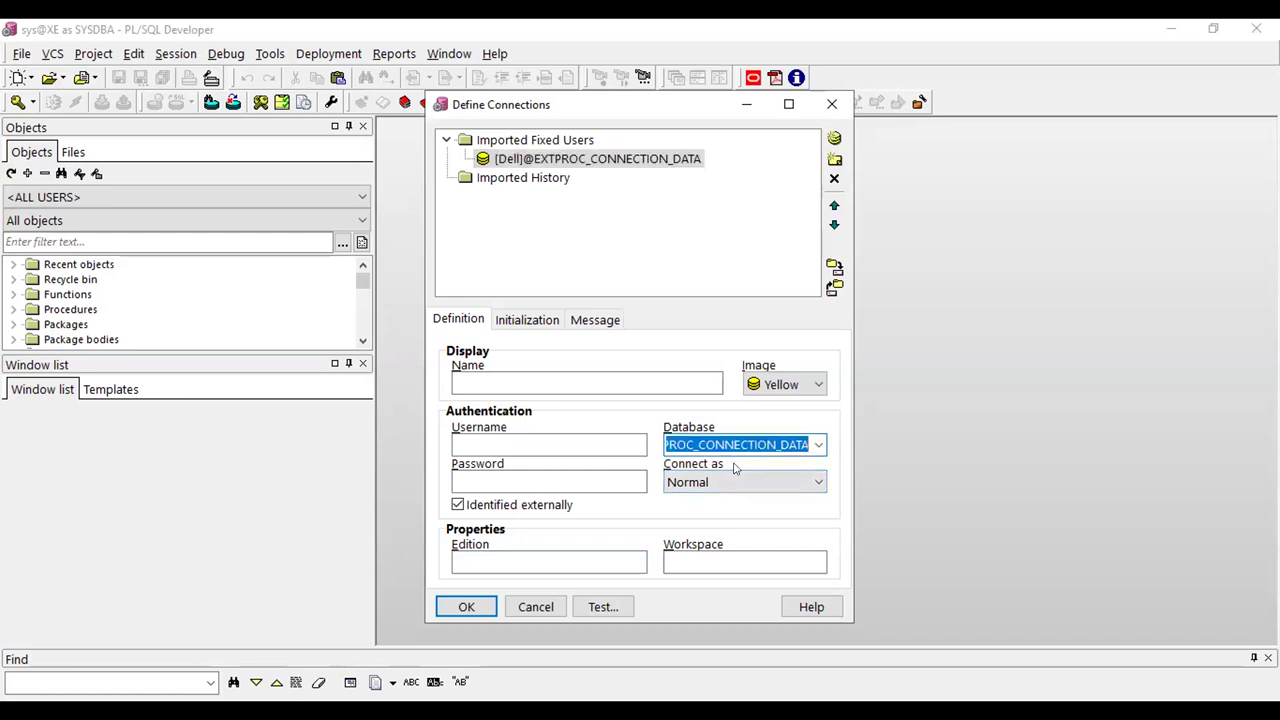
click(775, 444)
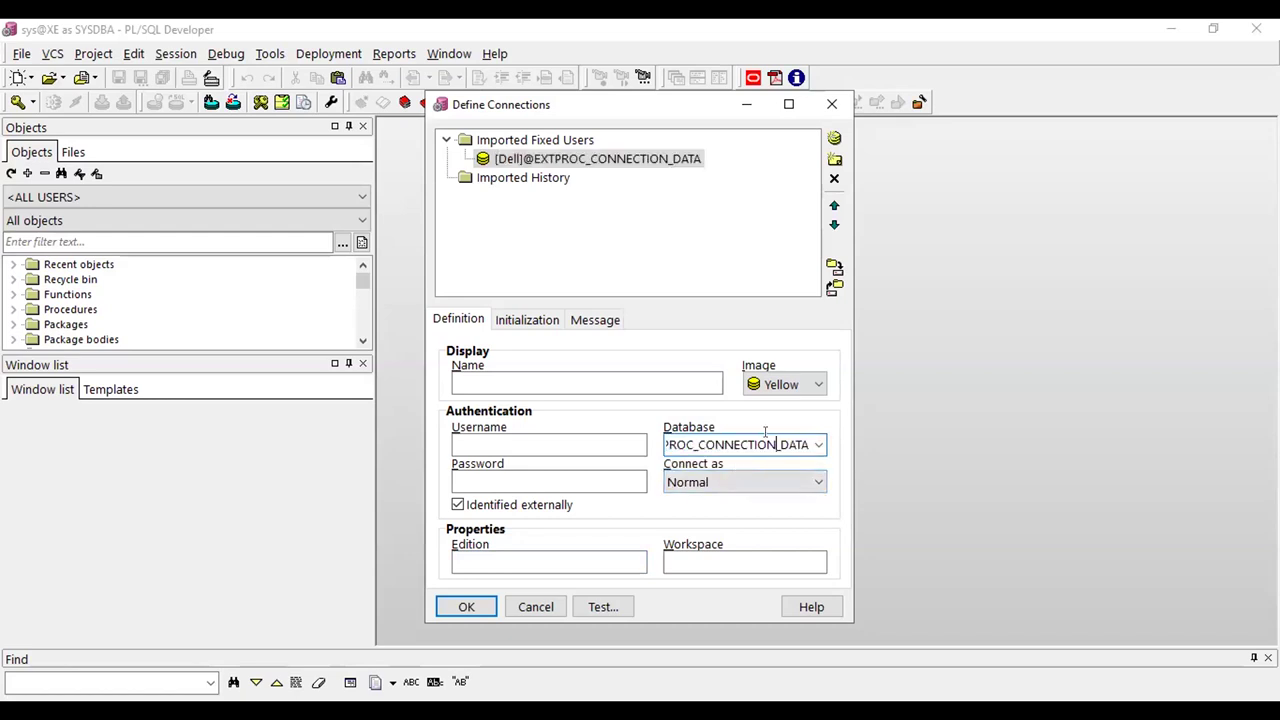
click(818, 444)
click(731, 483)
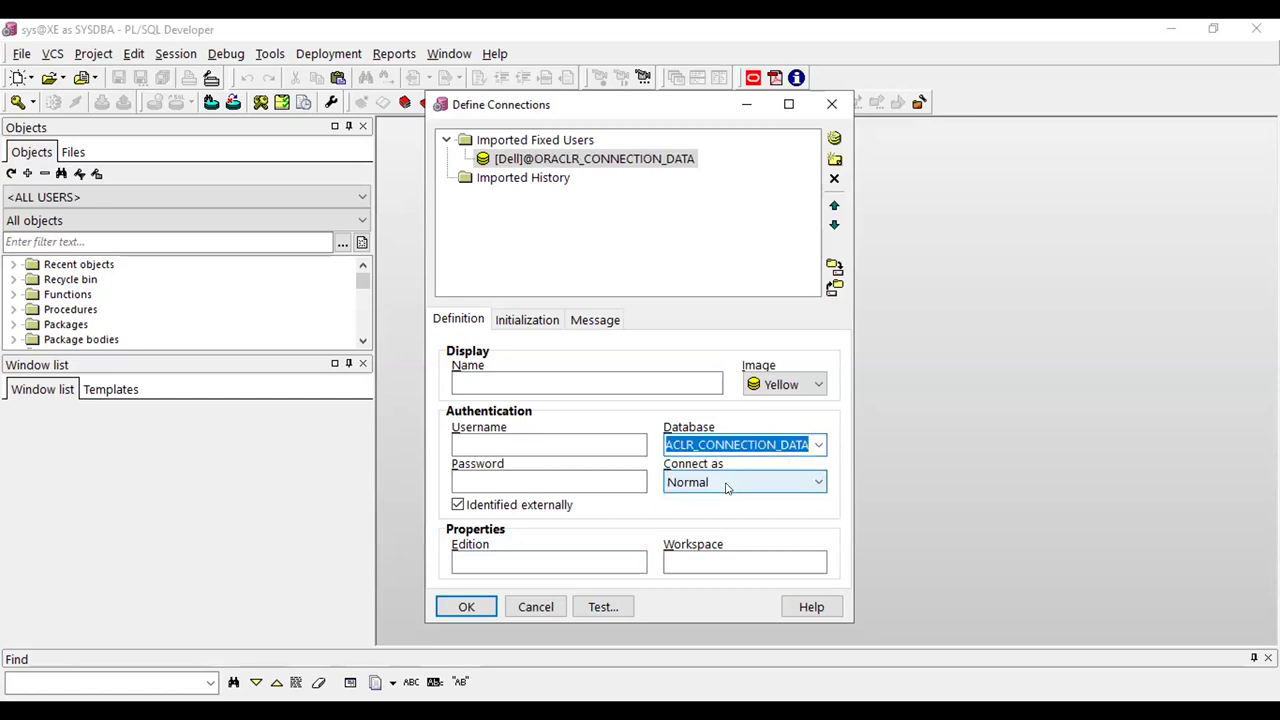
click(815, 446)
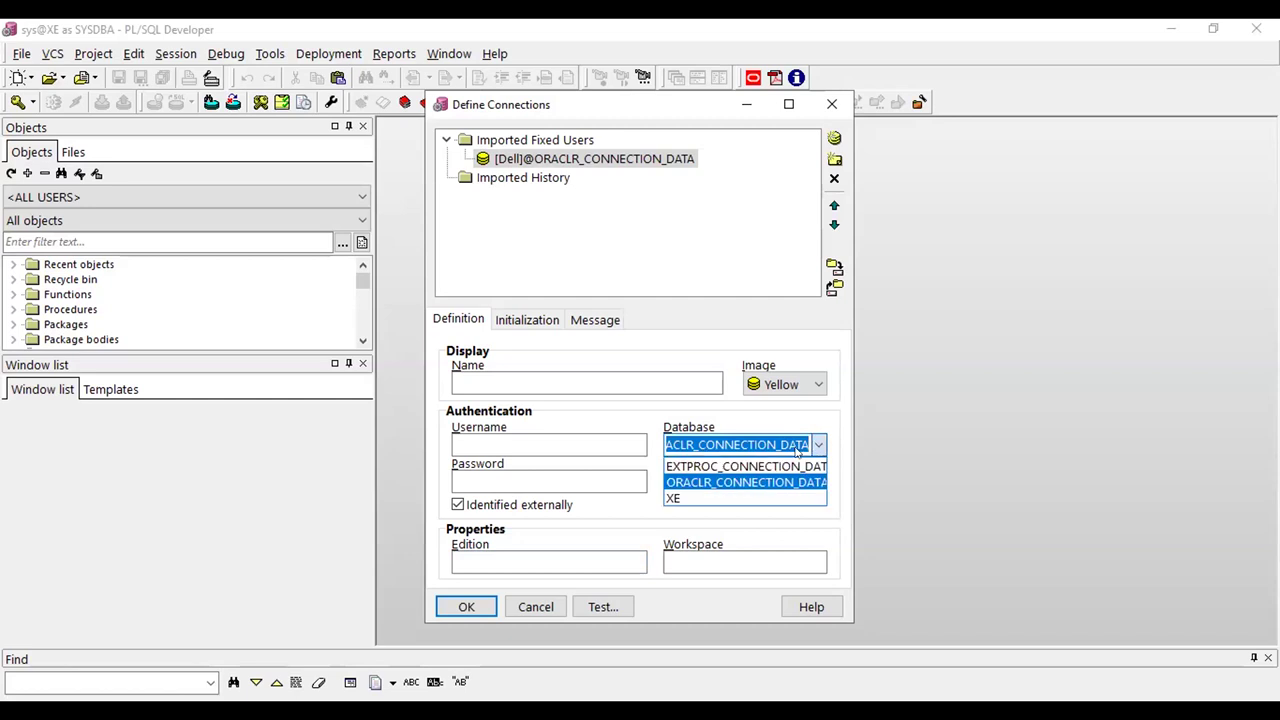
click(706, 493)
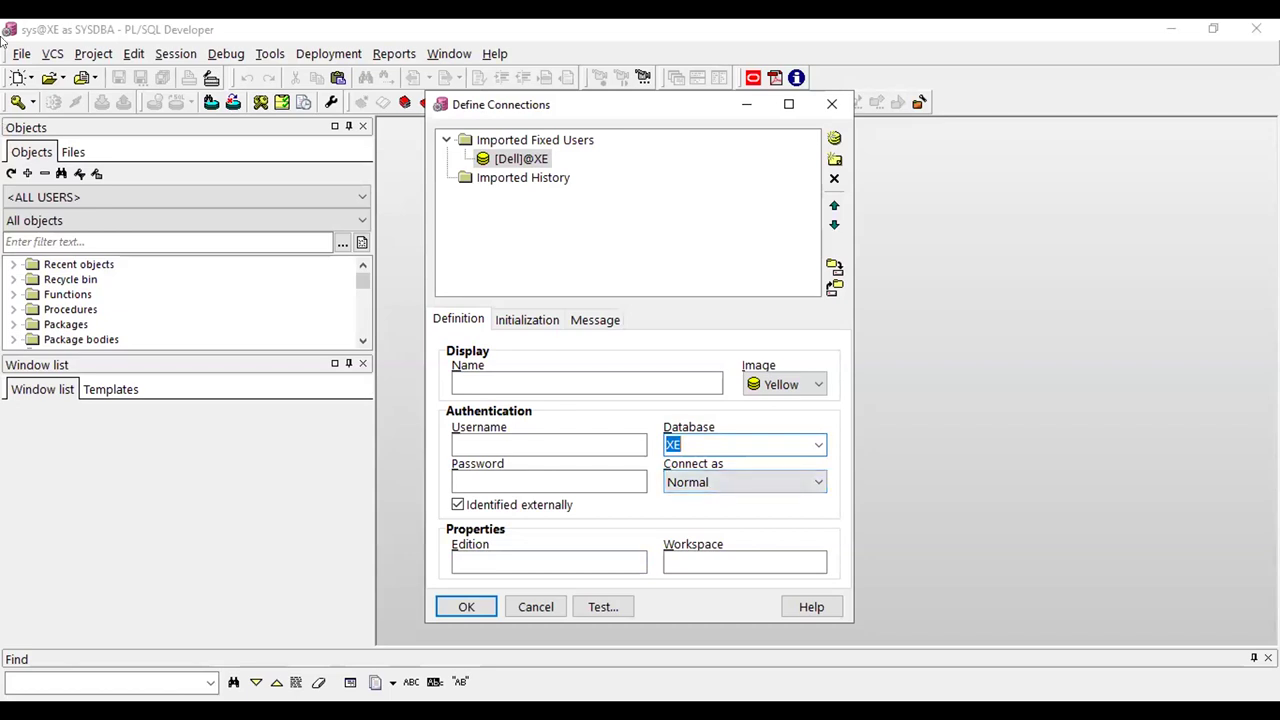
click(831, 104)
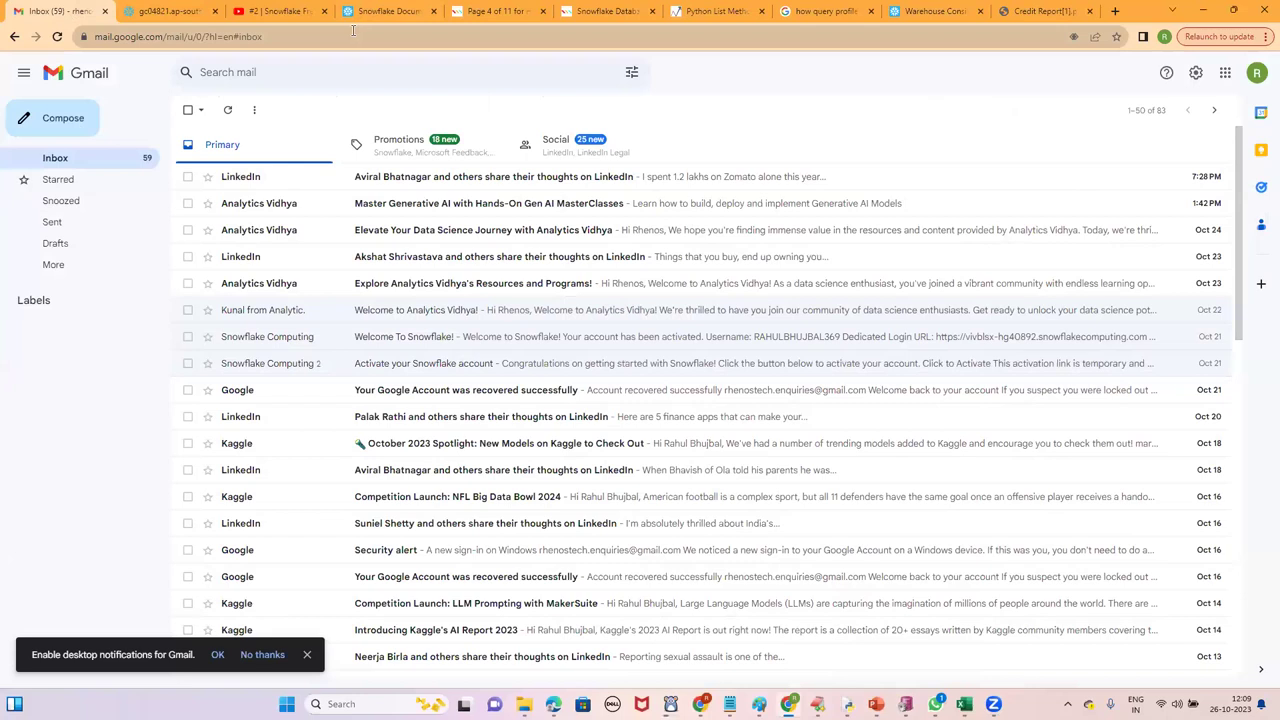
Bookmark the Gmail inbox page and dismiss the Bookmark added bubble
key(ctrl+d)
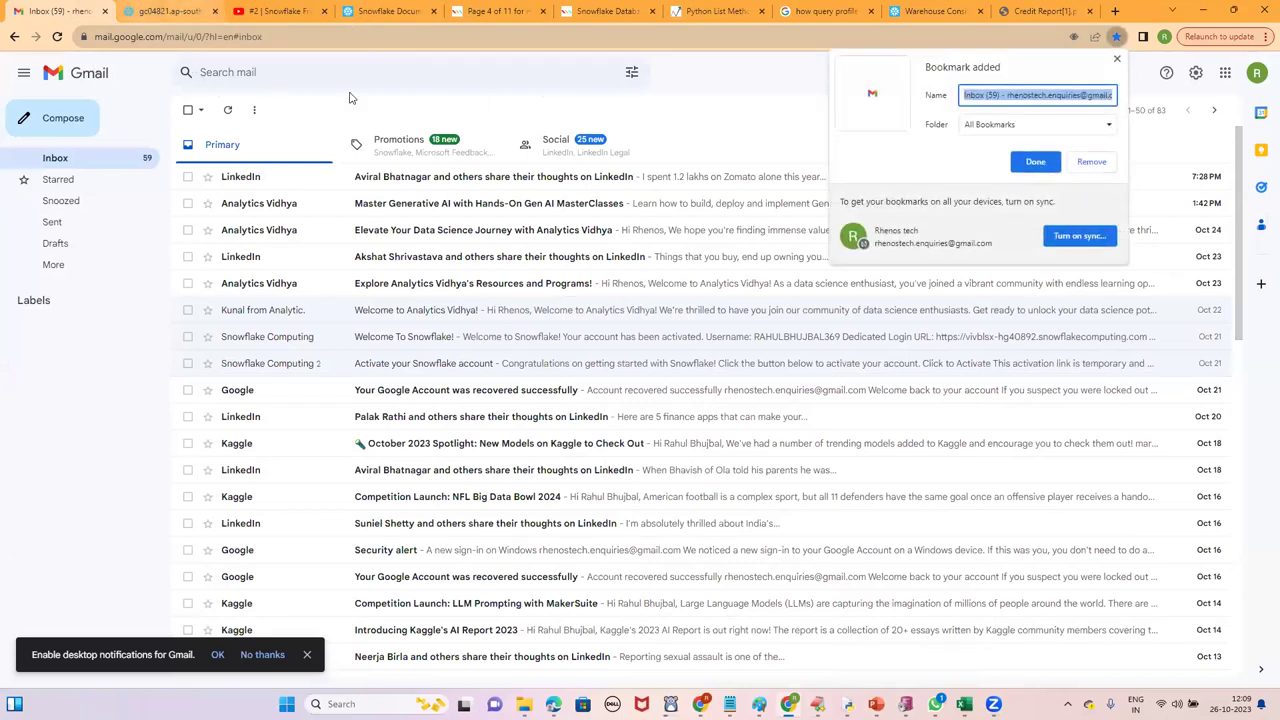
key(Escape)
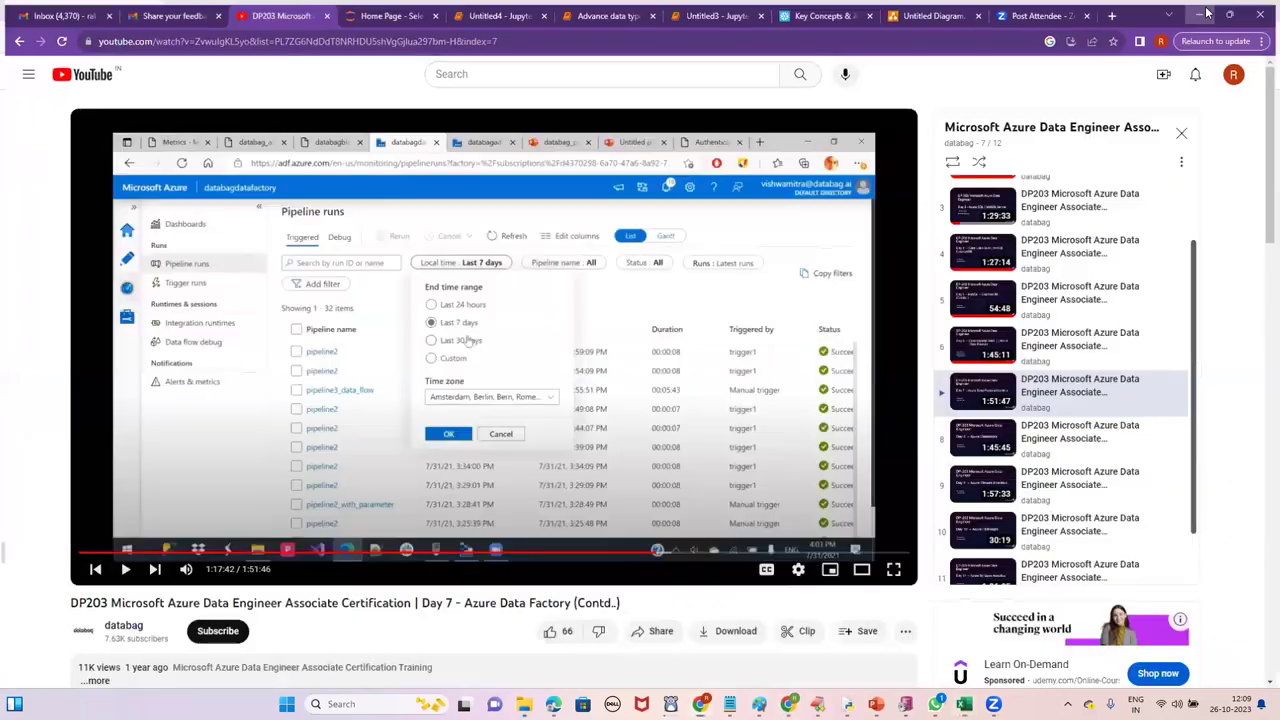
Minimise the browser and File Explorer windows to reveal the desktop
click(1205, 13)
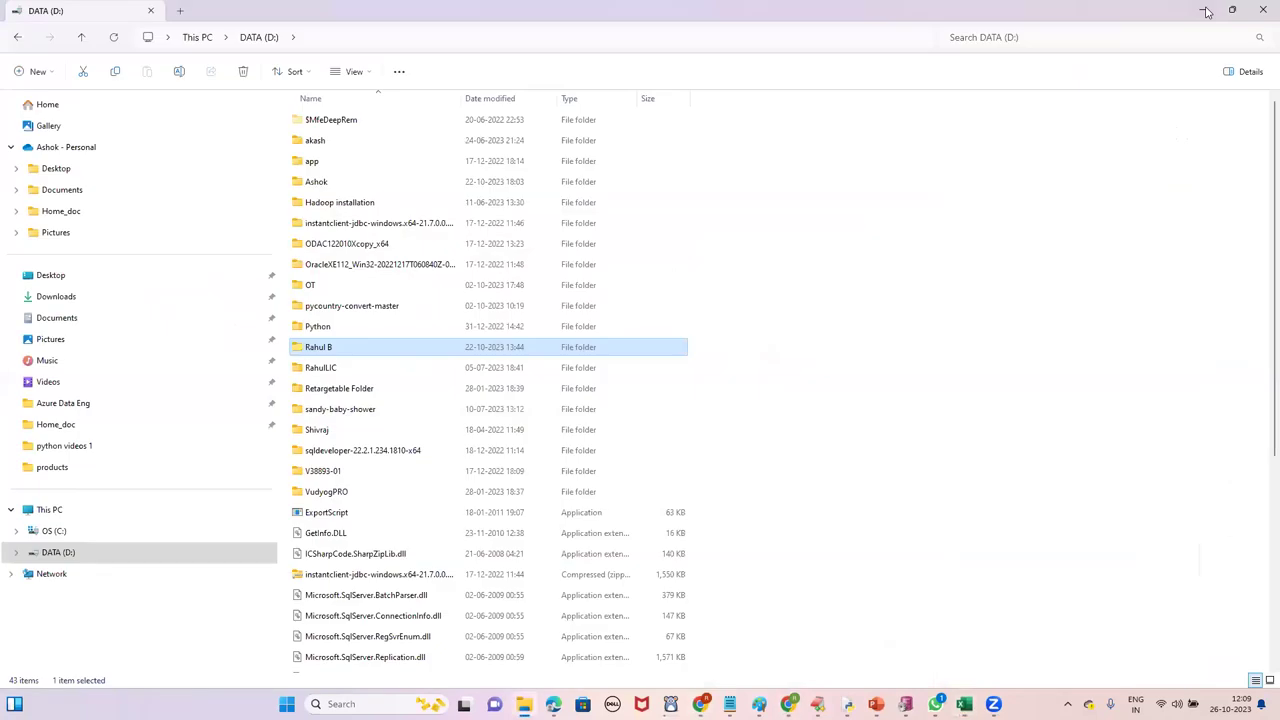
click(1205, 12)
click(1205, 12)
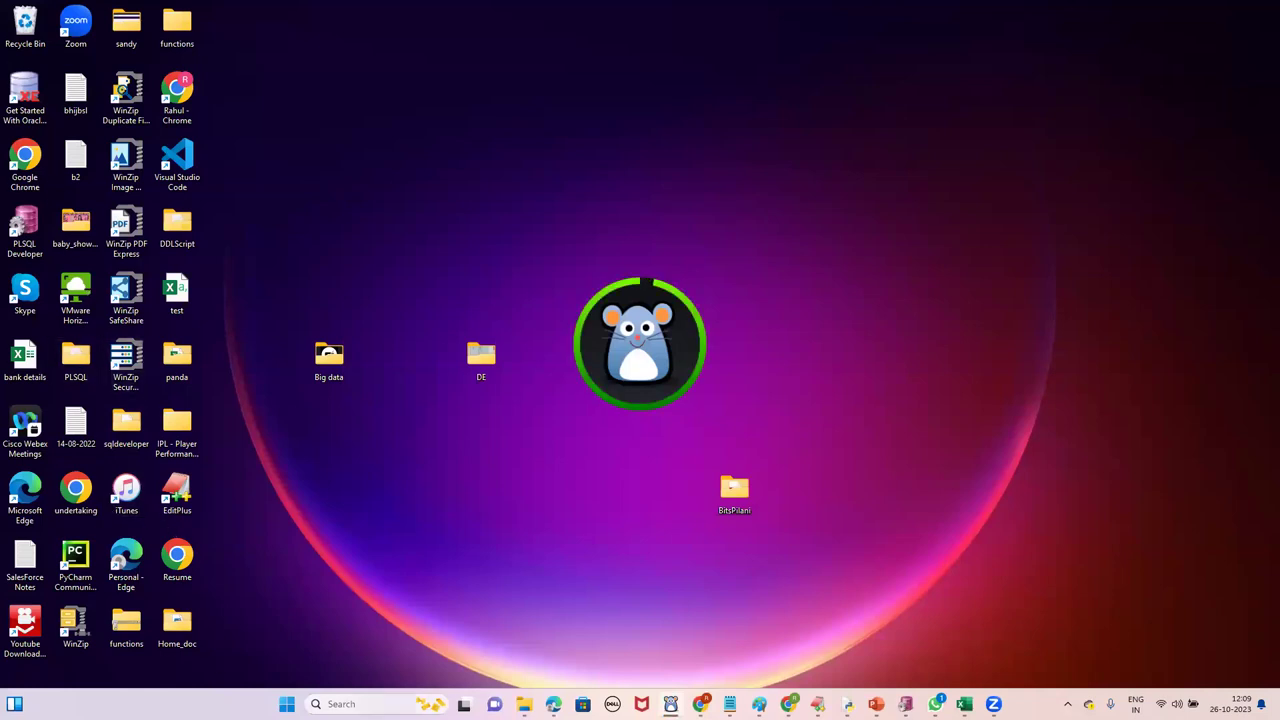
Search Windows for 'sql' and launch the best match, SQL Server Management Studio
click(362, 703)
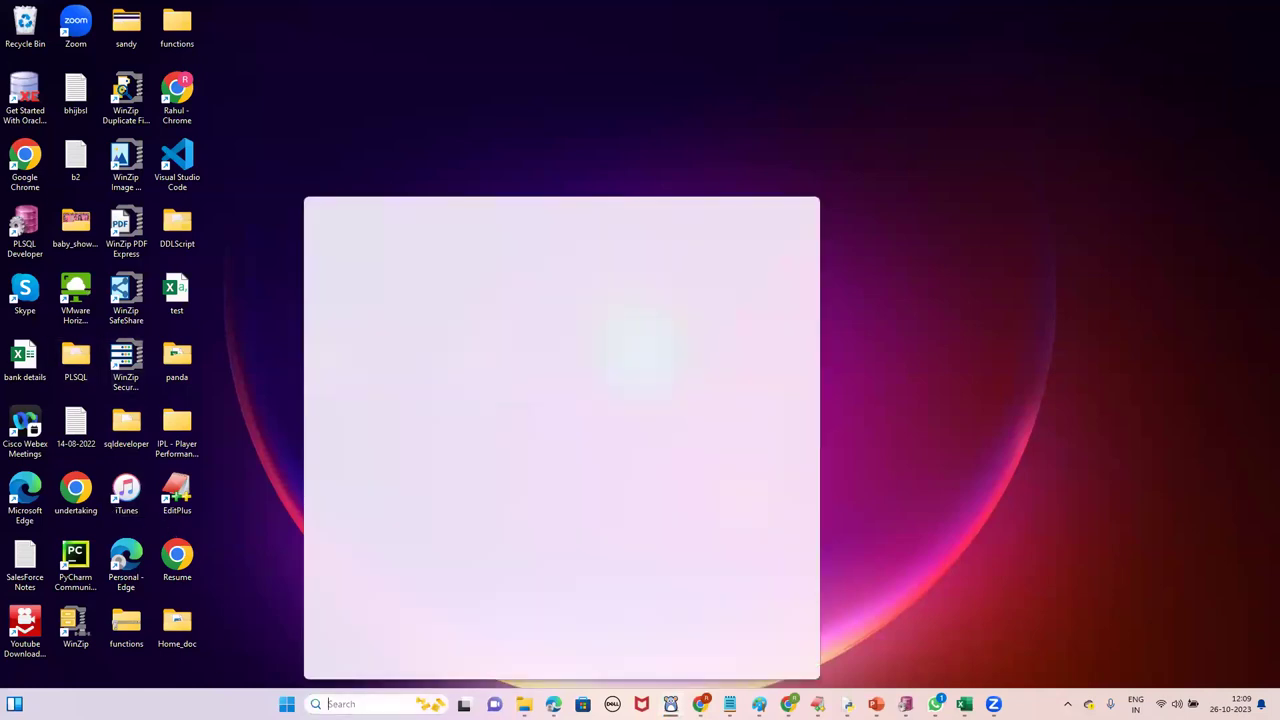
text(sql)
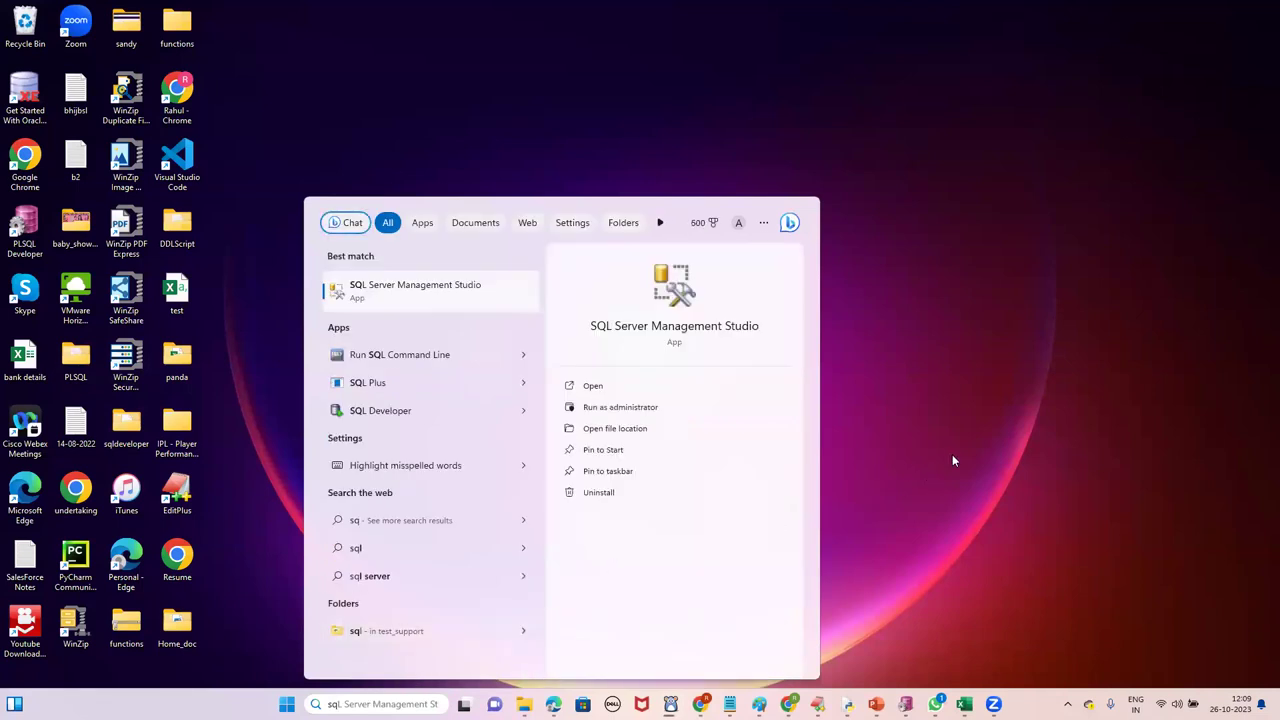
key(Return)
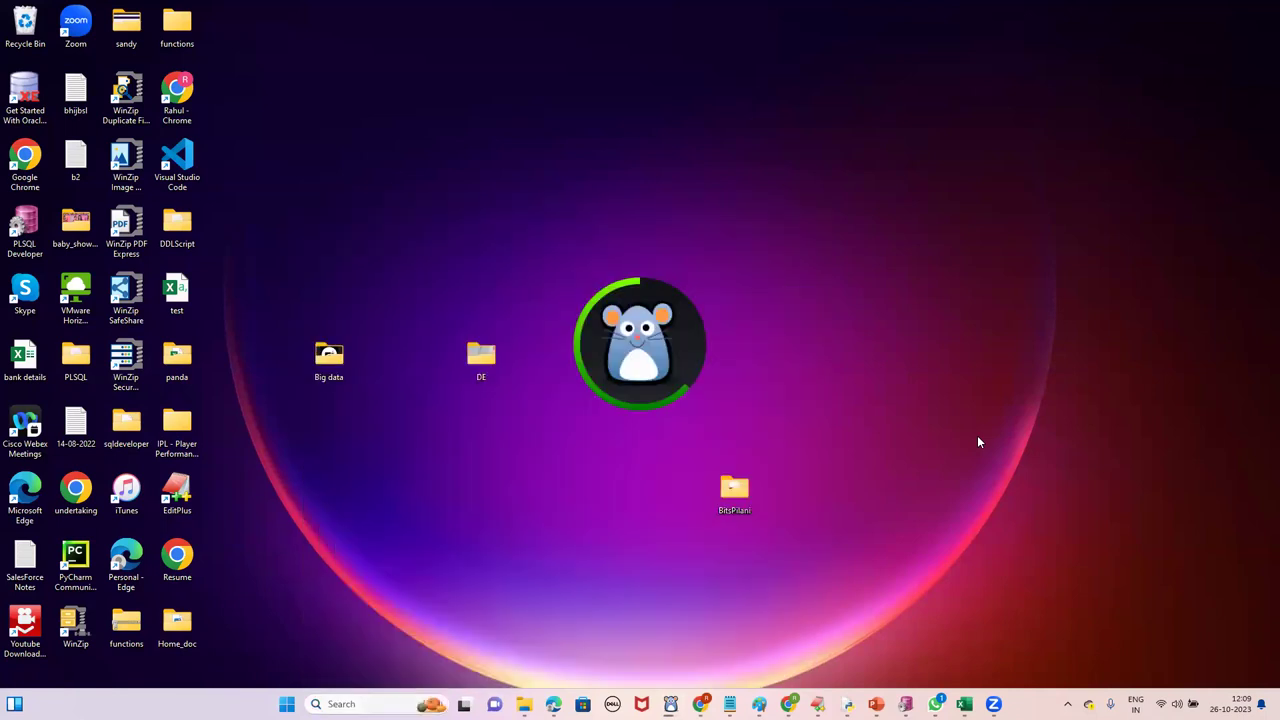
mouse_move(524, 704)
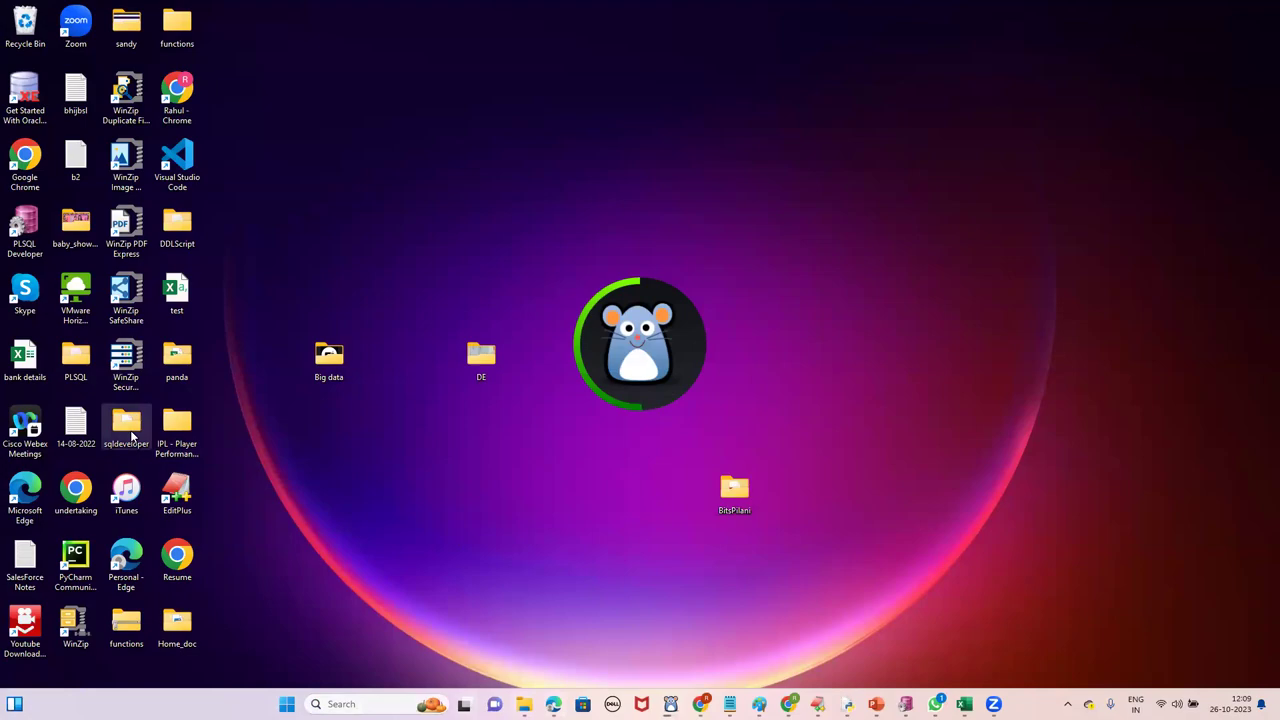
Open the desktop sqldeveloper folder and launch the sqldeveloper application inside it
double_click(132, 436)
scroll(317, 451, down, 1)
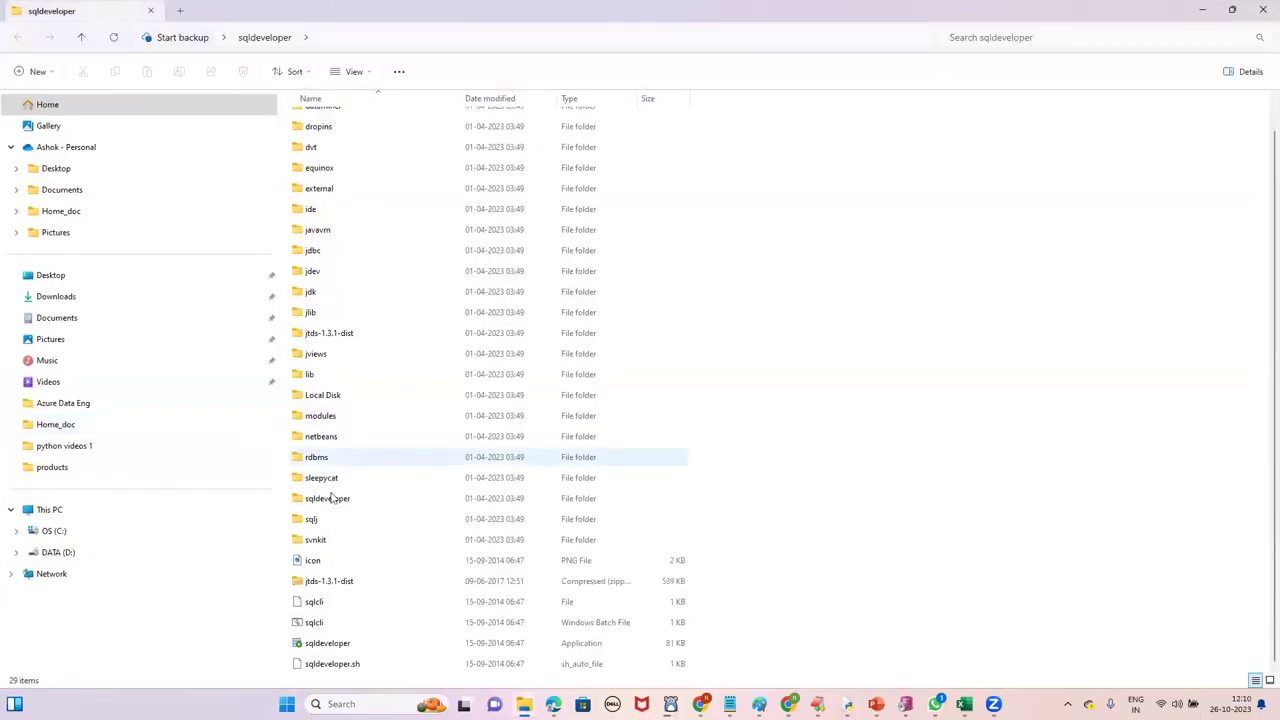
click(320, 647)
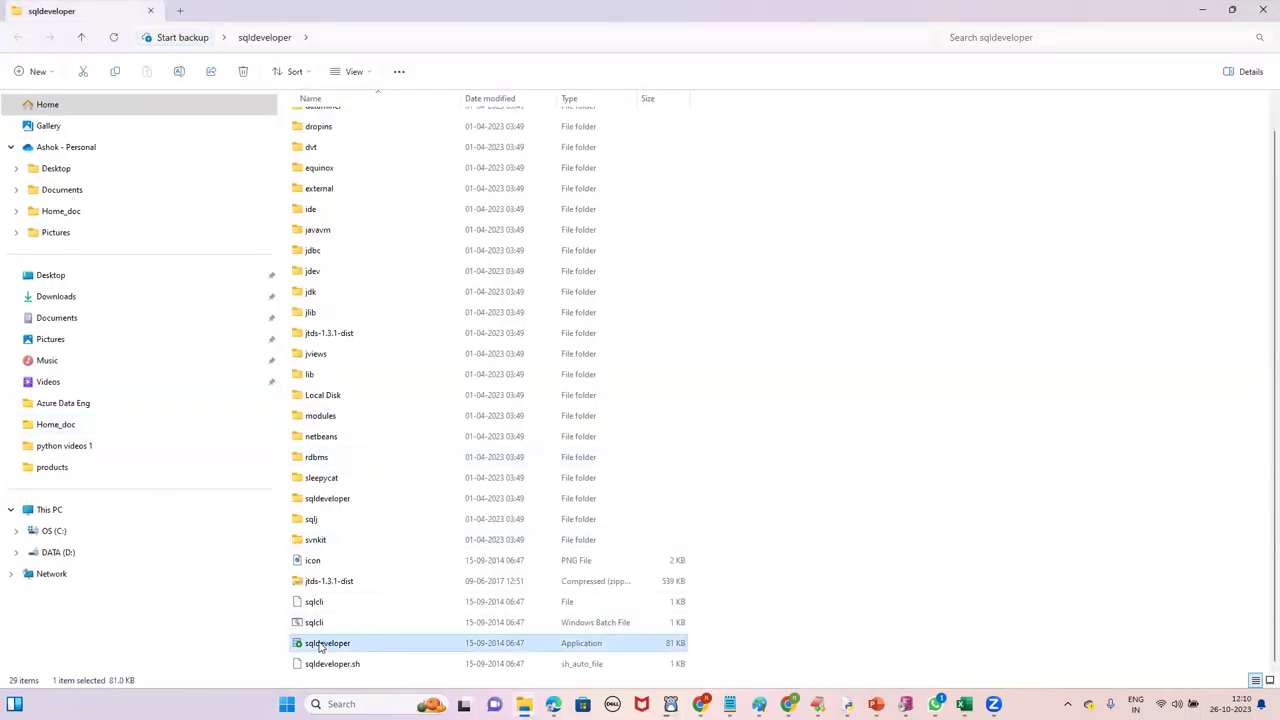
double_click(320, 647)
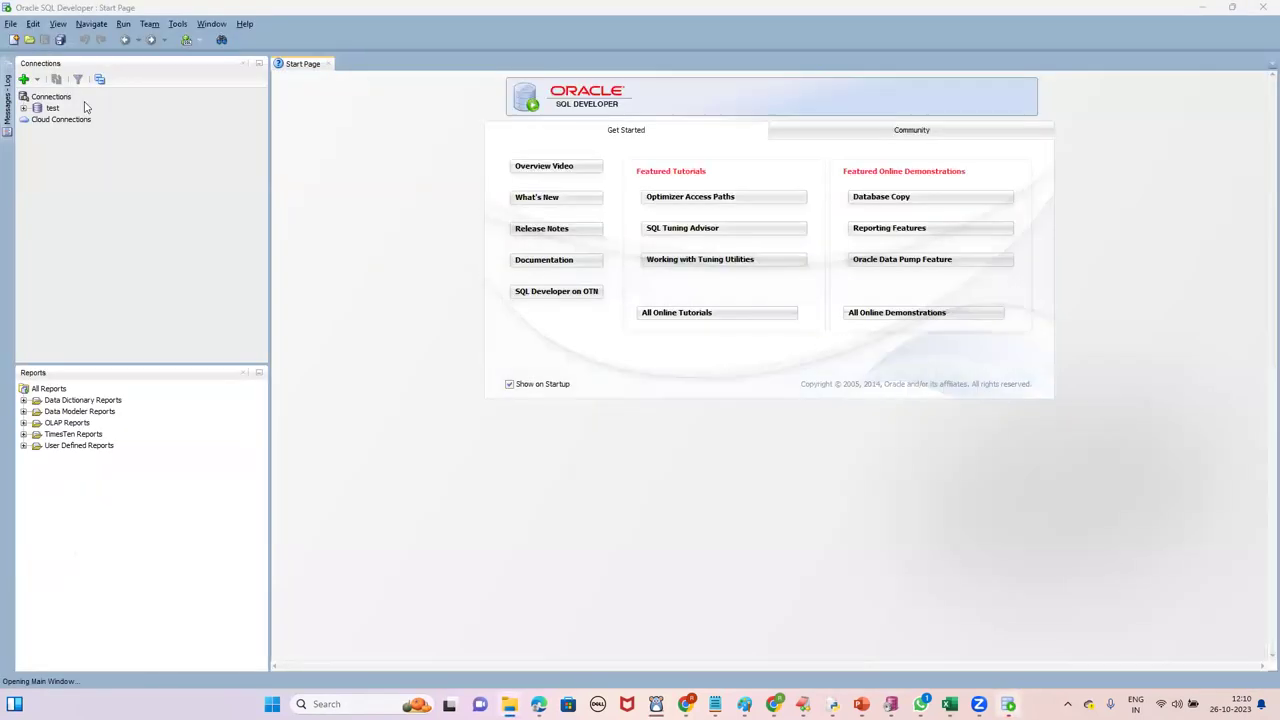
Choose New Connection from the Connections panel's green + menu
click(24, 79)
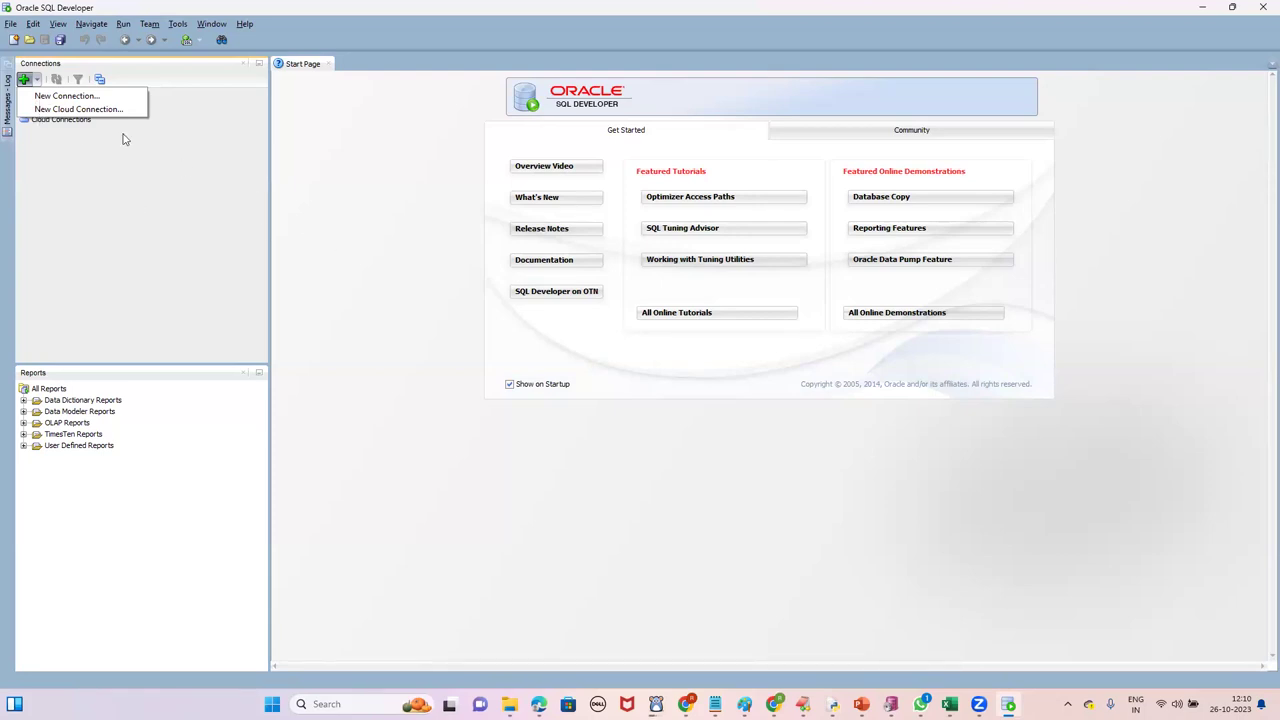
click(10, 23)
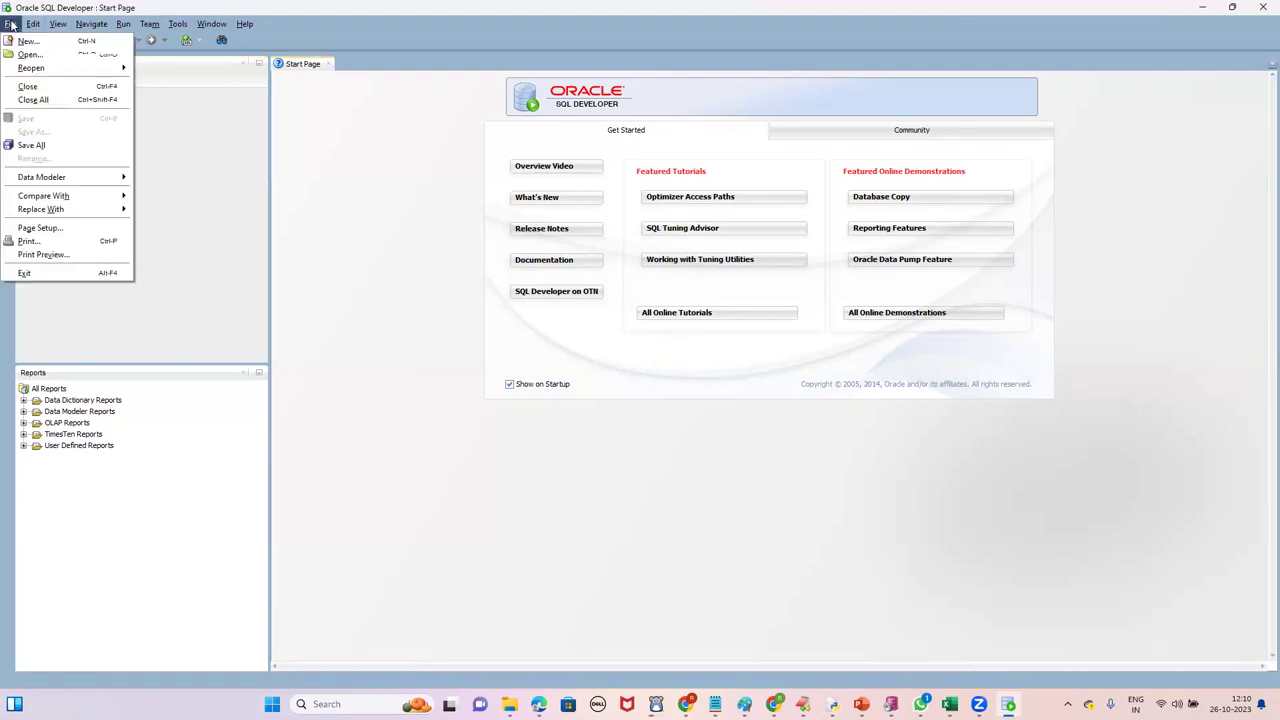
click(103, 95)
click(24, 79)
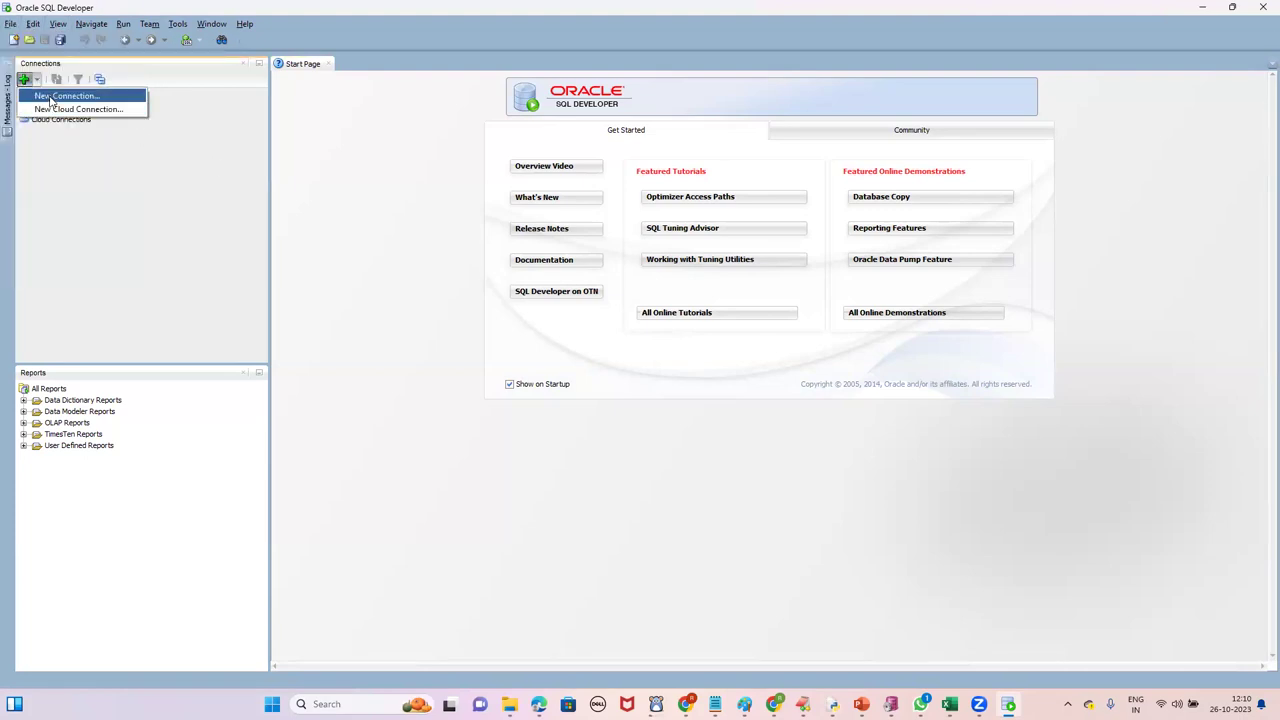
click(52, 97)
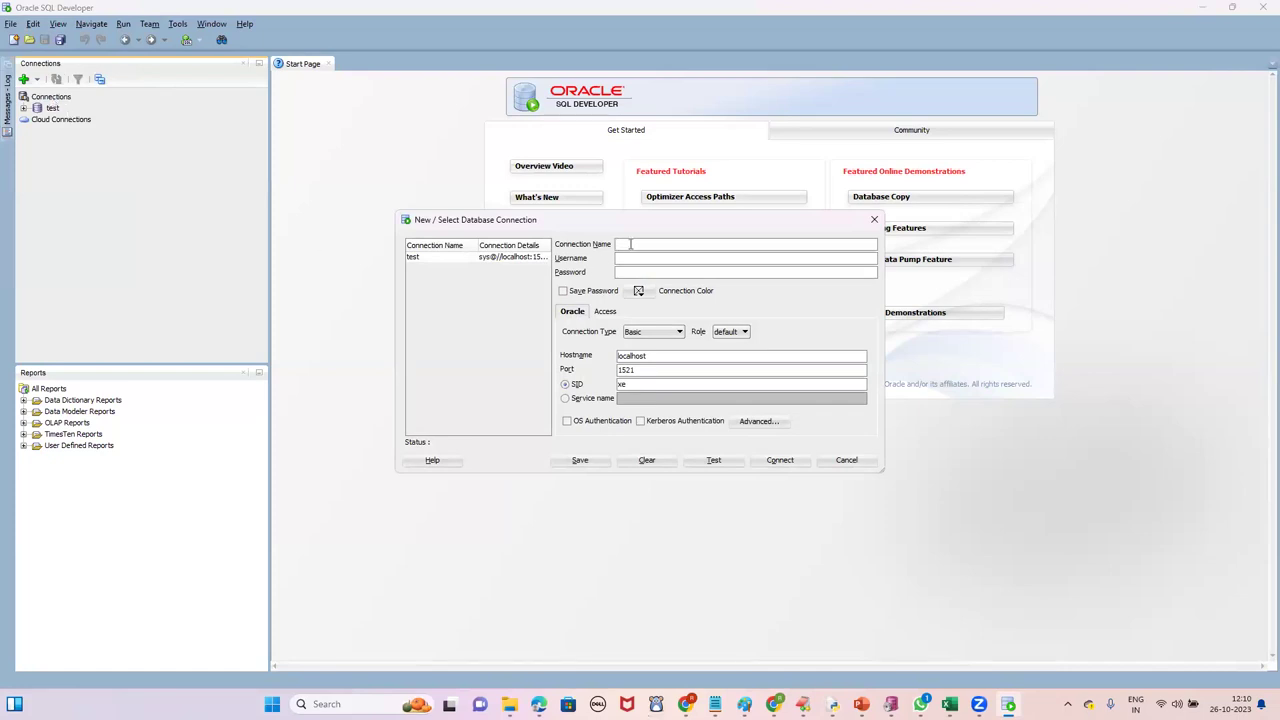
Enter connection name RDS, username admin, the password, and paste the RDS endpoint as hostname
text(RDSadmina)
text(****)
double_click(643, 356)
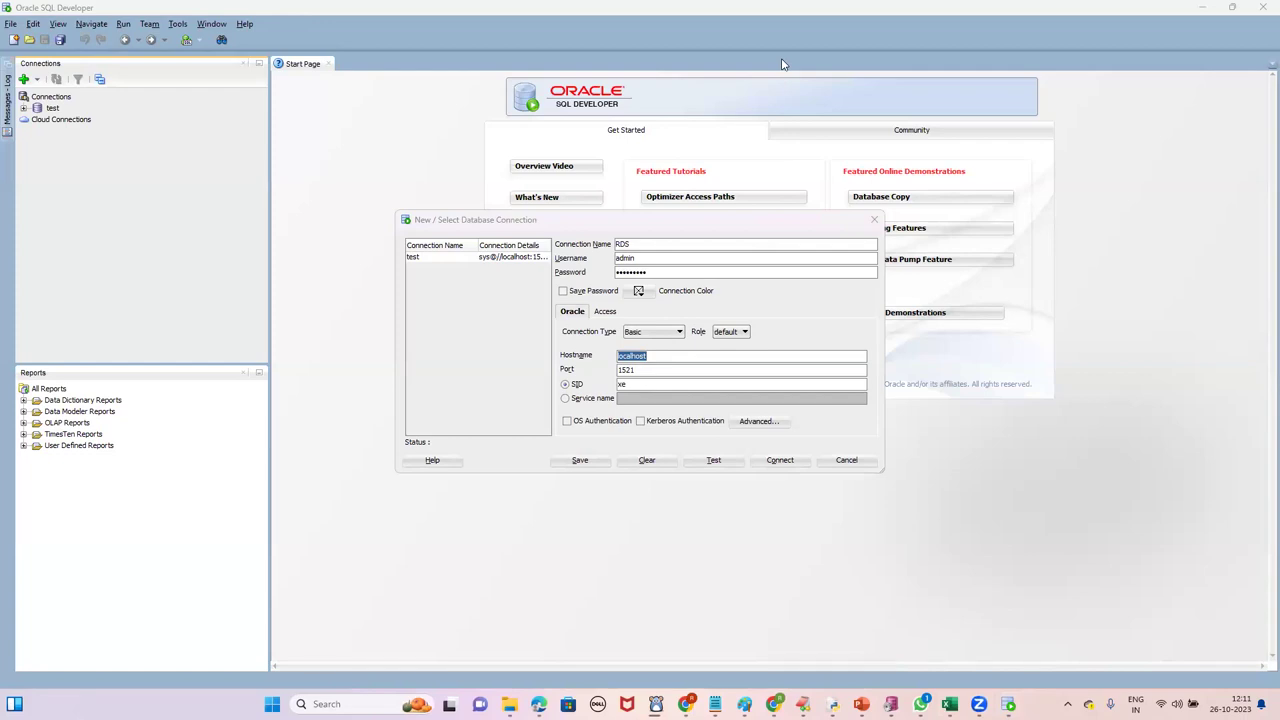
double_click(660, 355)
key(ctrl+v)
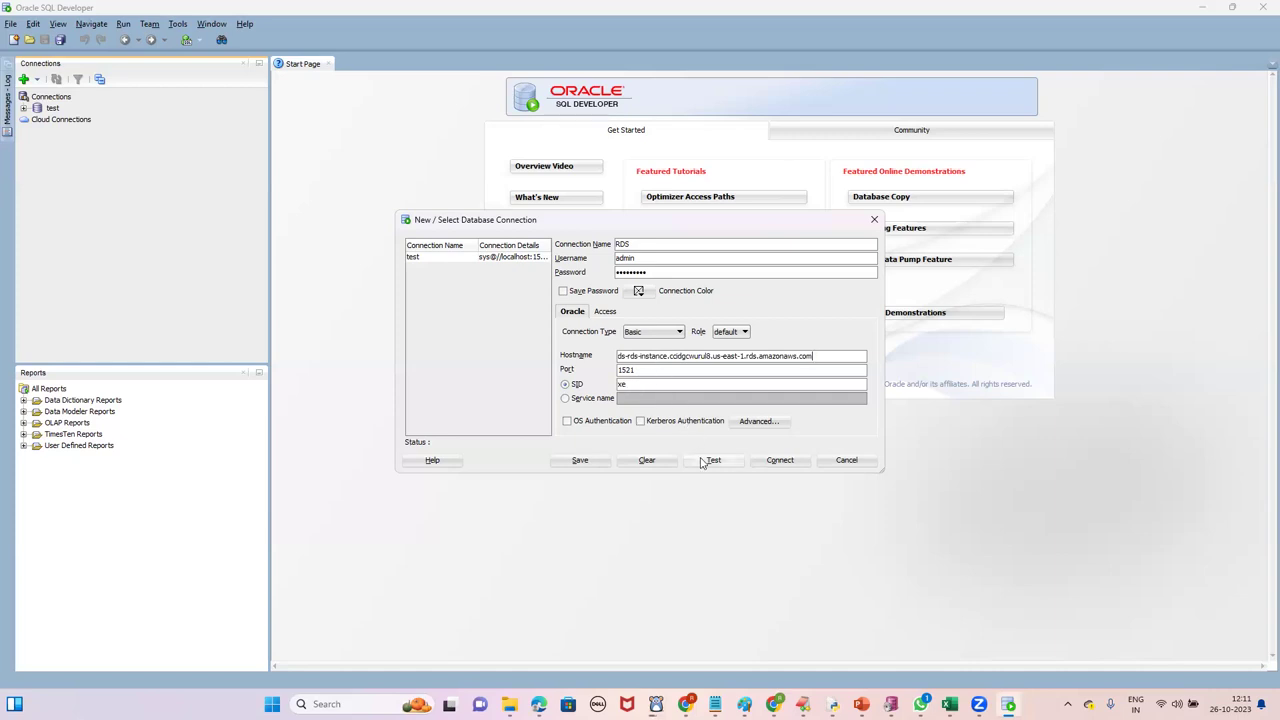
Set the role to SYSDBA, keep connection type Basic, and test; it fails with a Network Adapter error
click(740, 333)
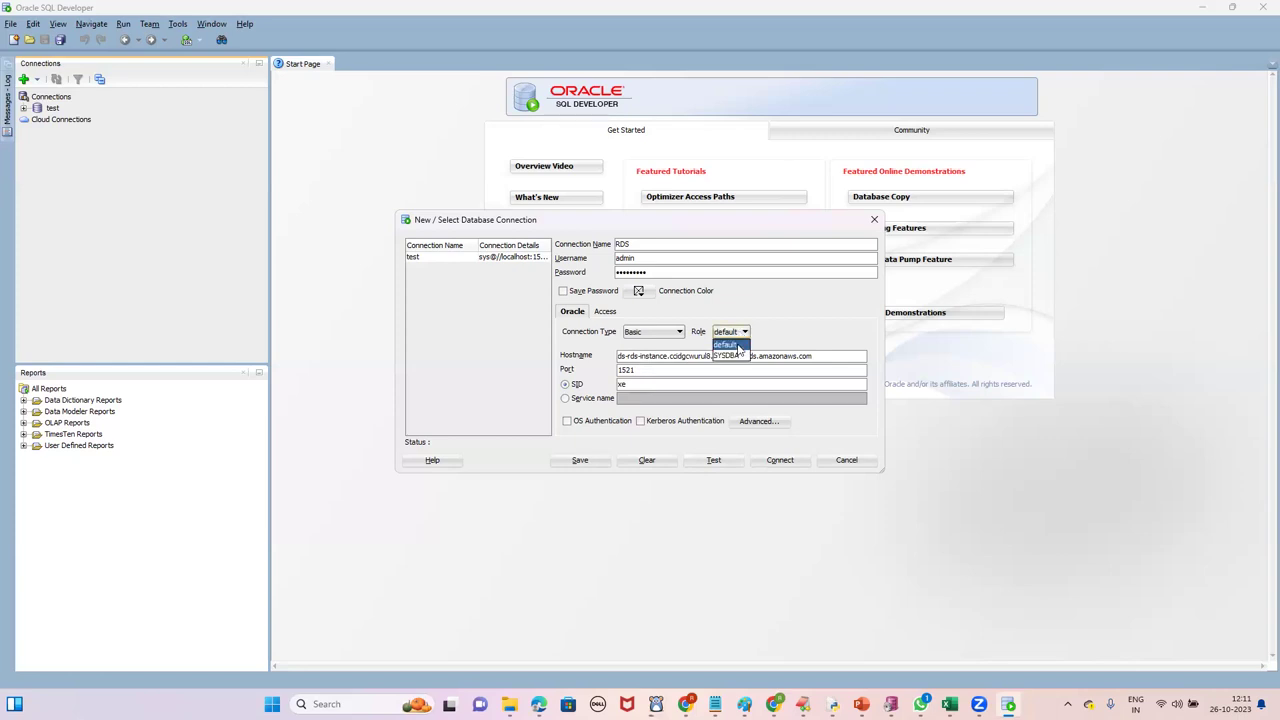
click(738, 358)
click(670, 334)
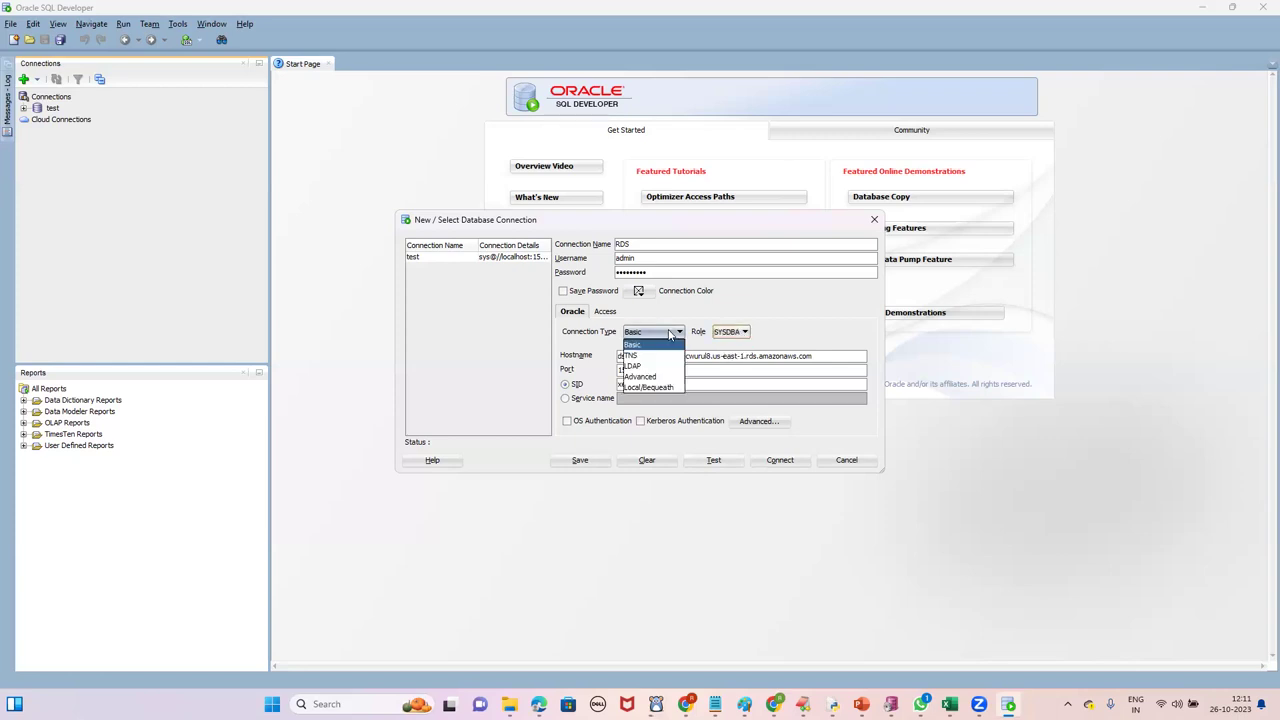
click(670, 334)
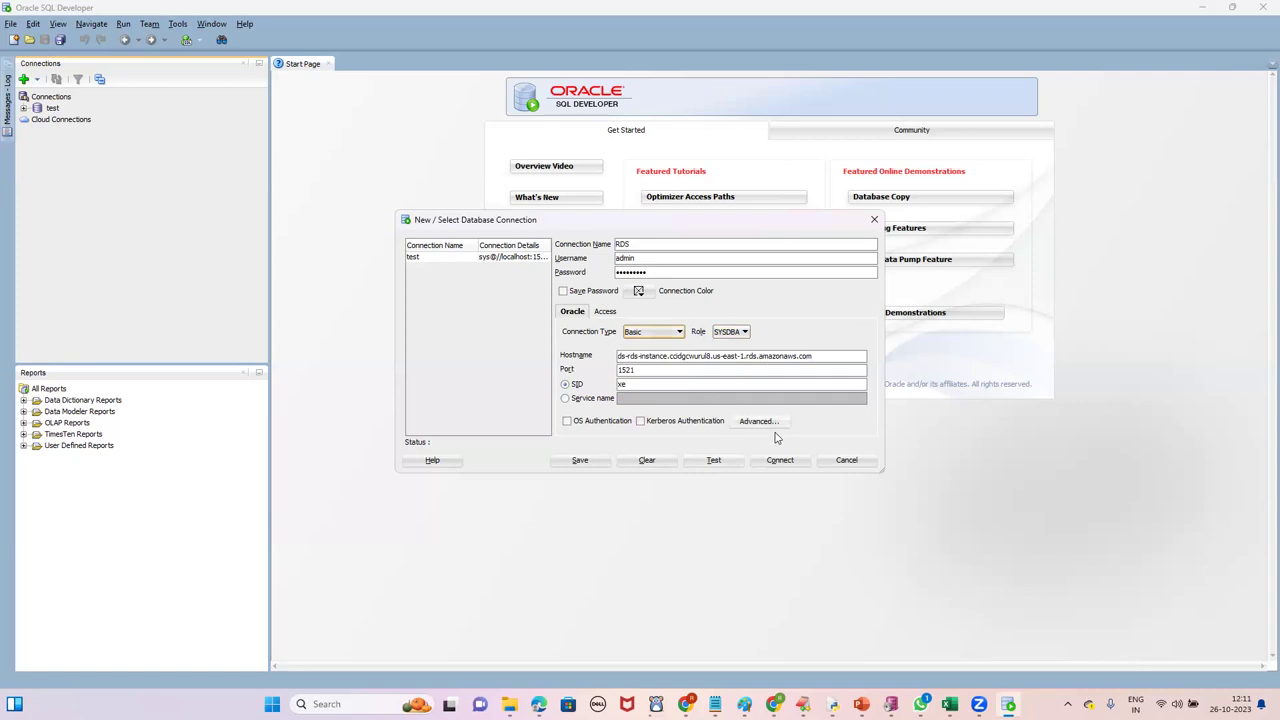
click(721, 462)
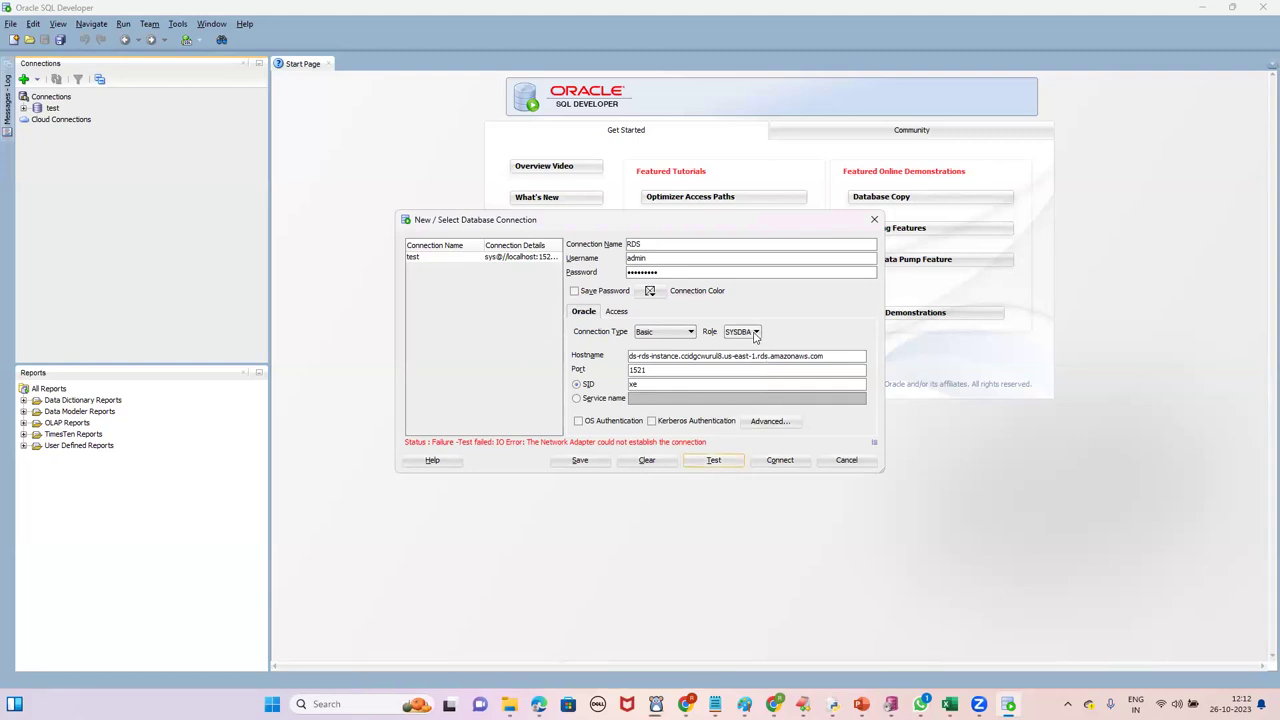
Reset the role to default and retest; the Network Adapter error persists
click(755, 332)
click(738, 347)
click(716, 462)
Check the Connection Type list and Access tab, then return to the Oracle settings
click(691, 333)
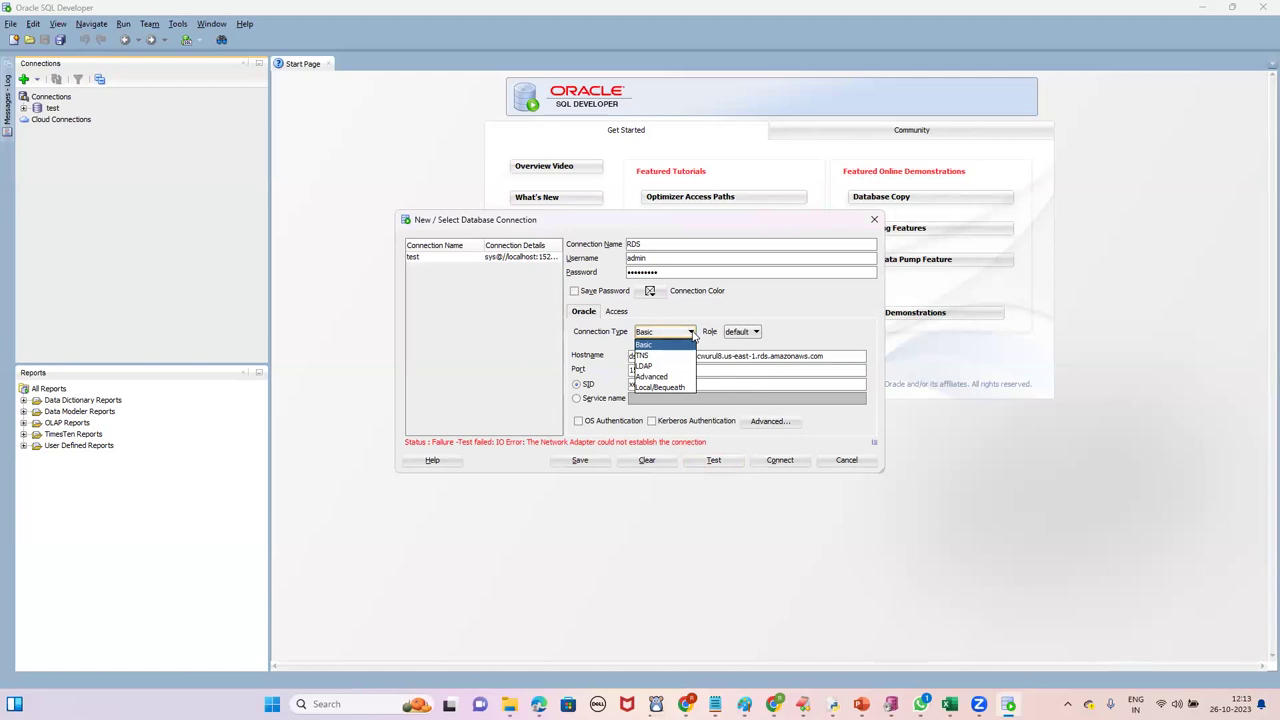
click(692, 336)
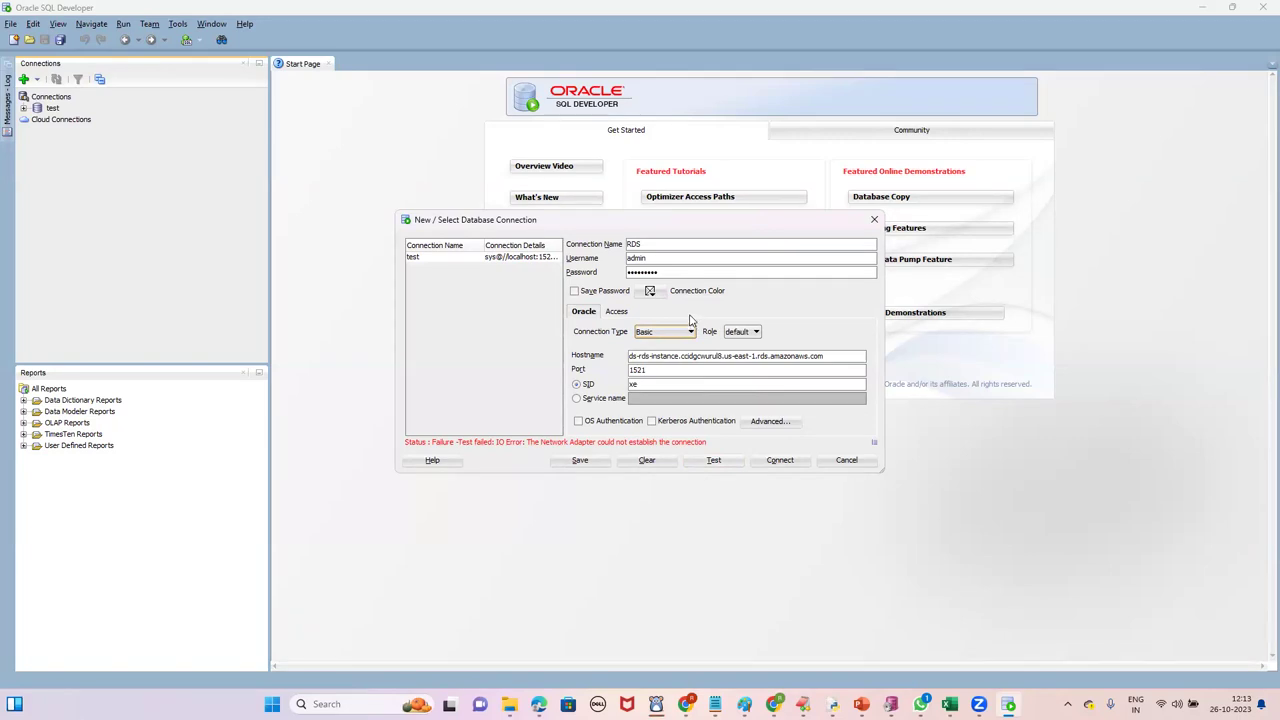
click(617, 312)
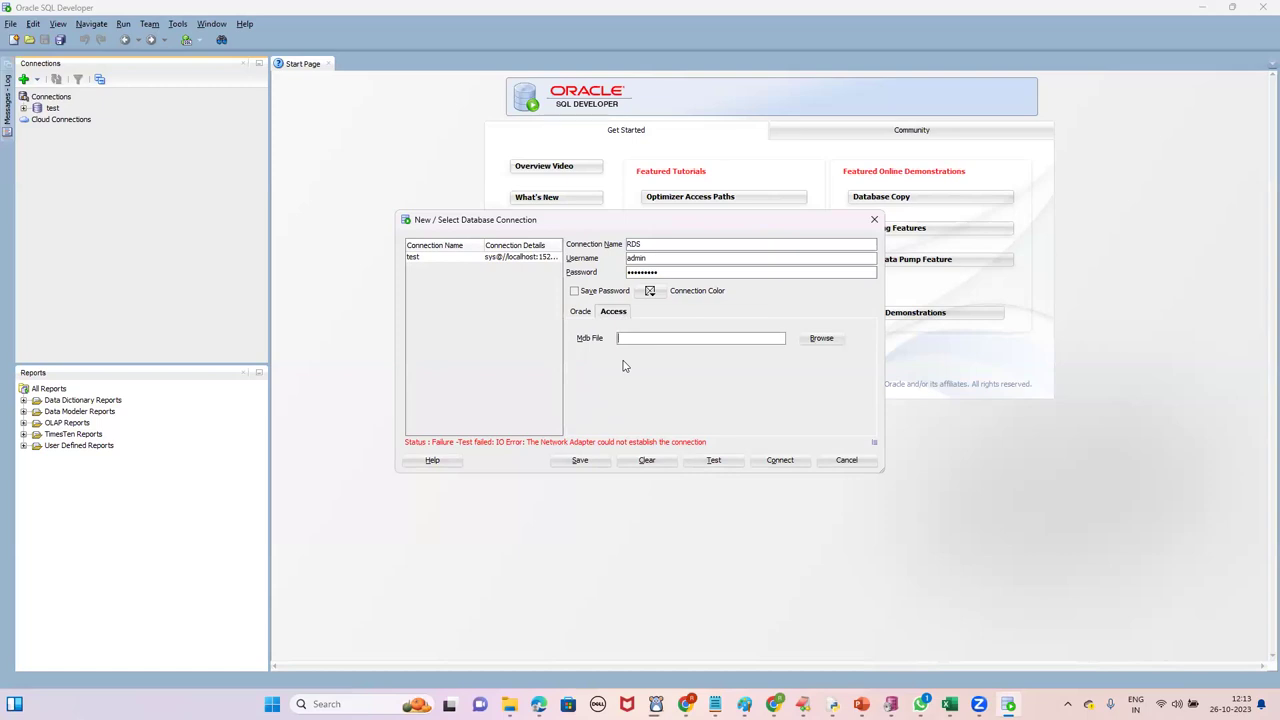
click(579, 314)
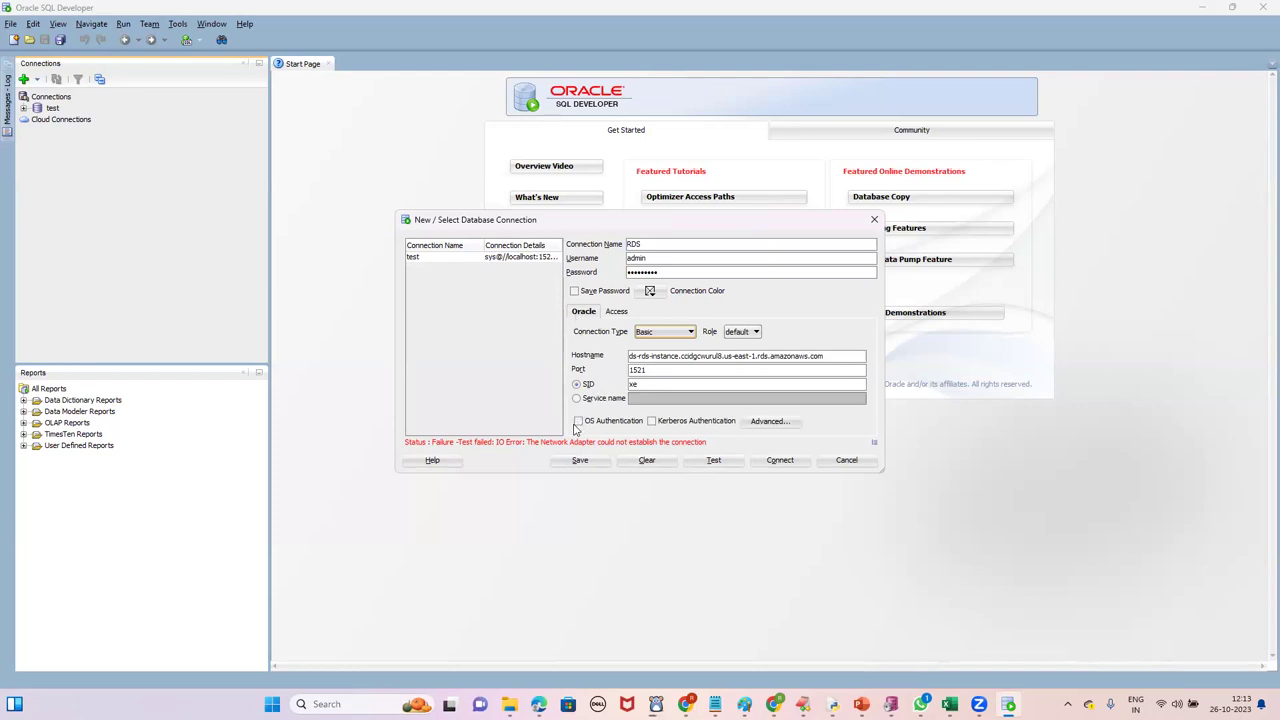
Toggle Service name and OS Authentication, then restore SID xe, leaving username and password blank
click(577, 400)
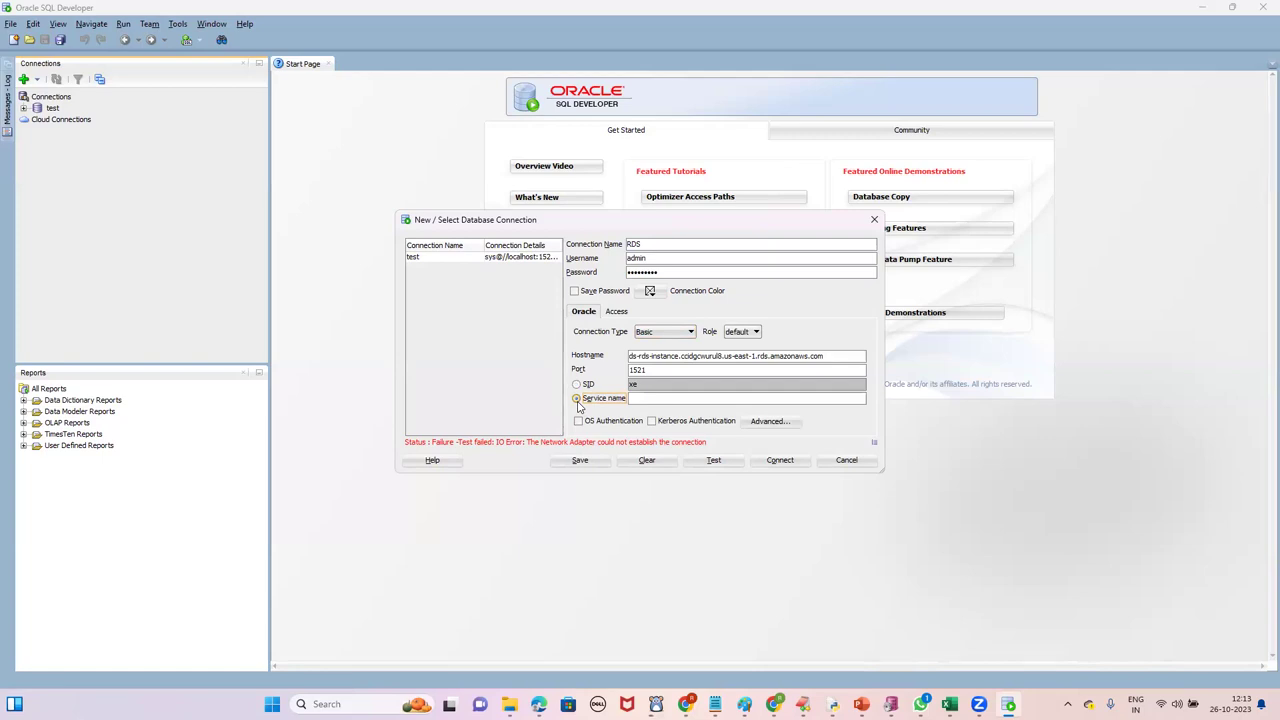
click(579, 421)
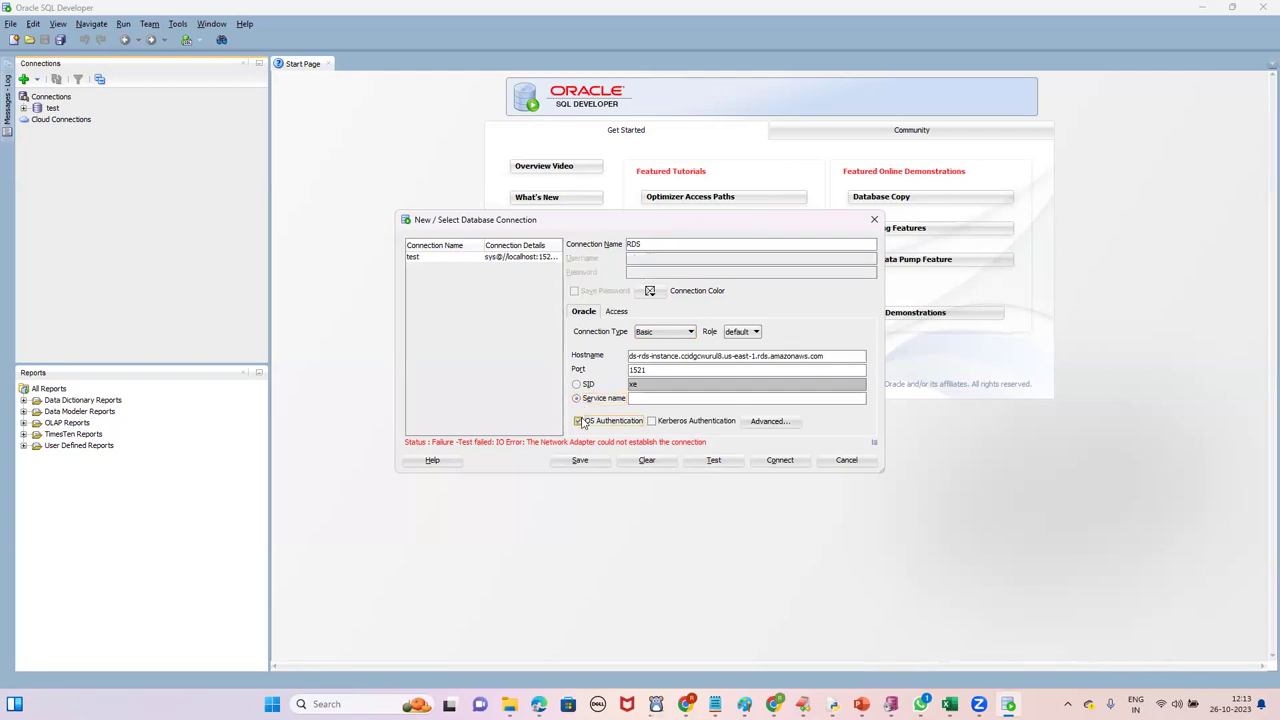
click(579, 421)
click(577, 385)
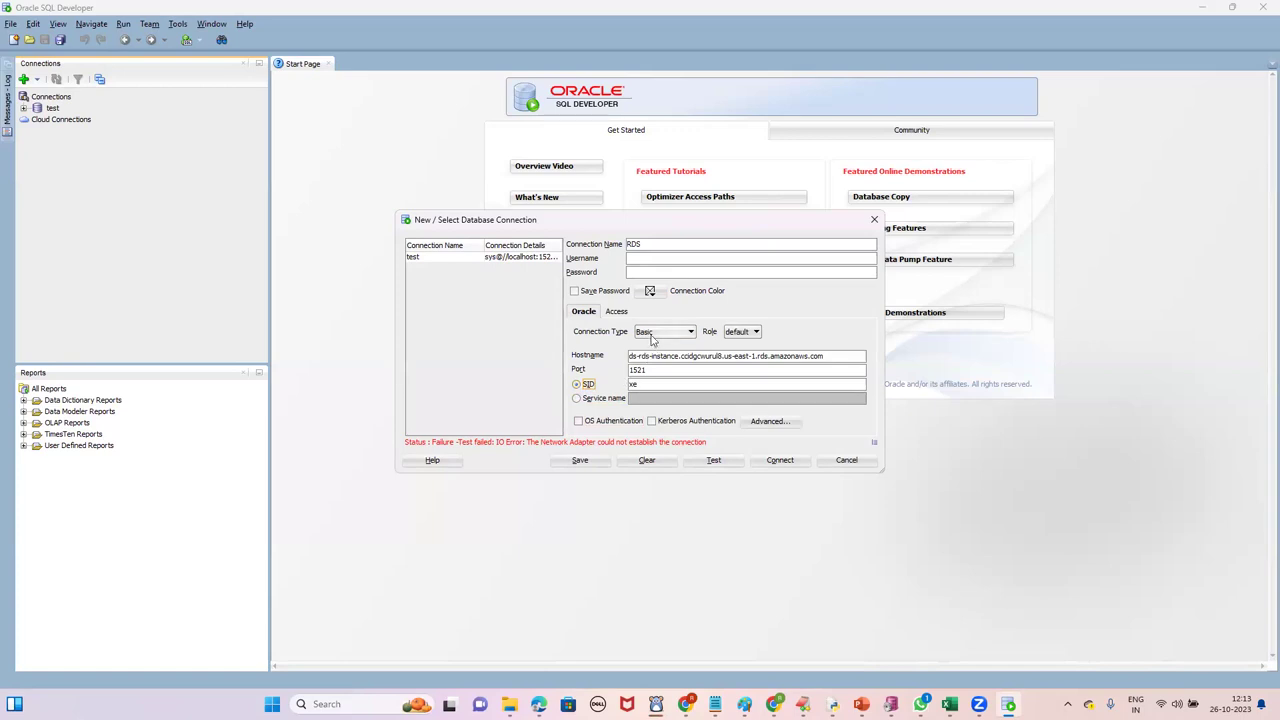
Re-enter username admin and the password, retest (still failing), and move the Testing dialog aside
click(653, 257)
text(admin)
text(••••)
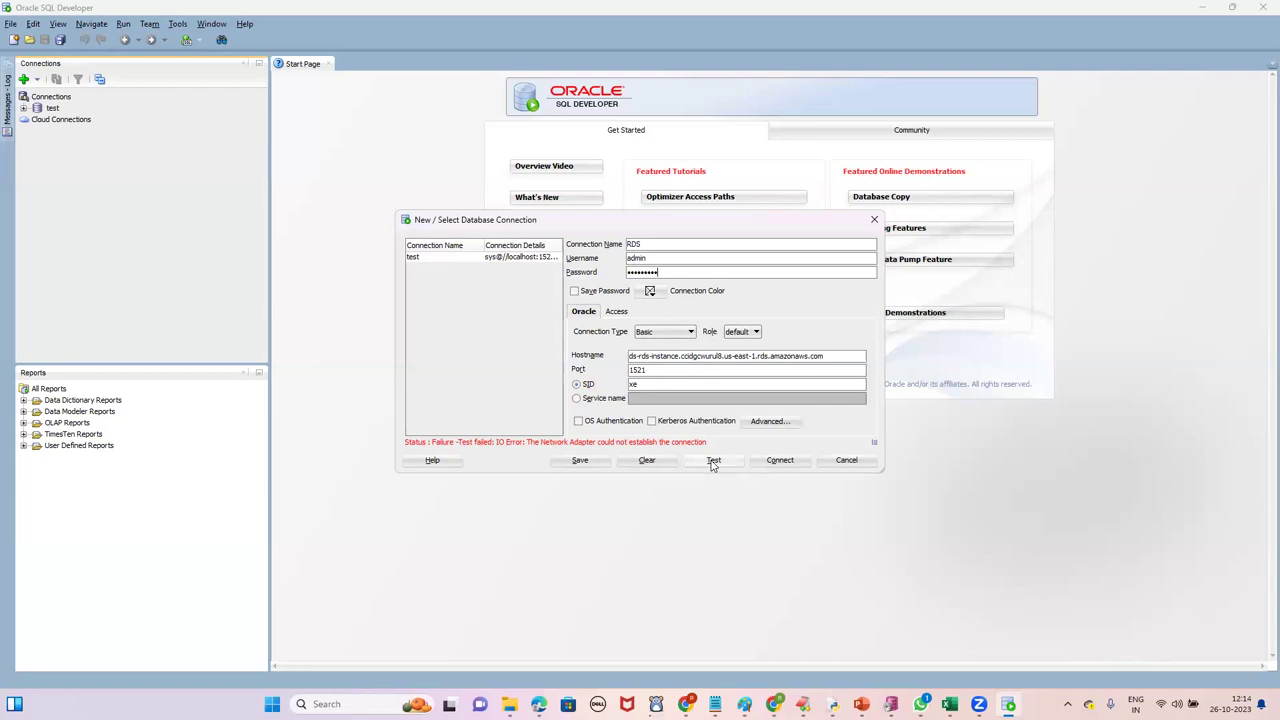
click(713, 462)
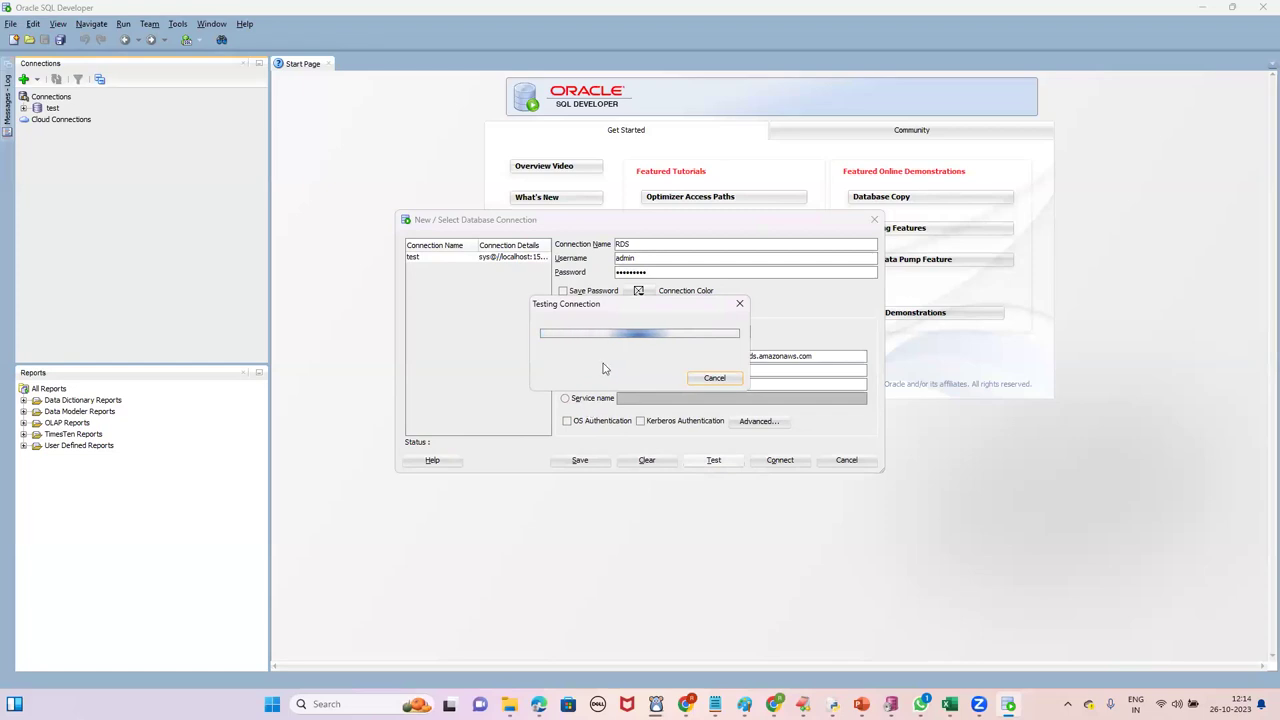
drag(620, 305, 859, 280)
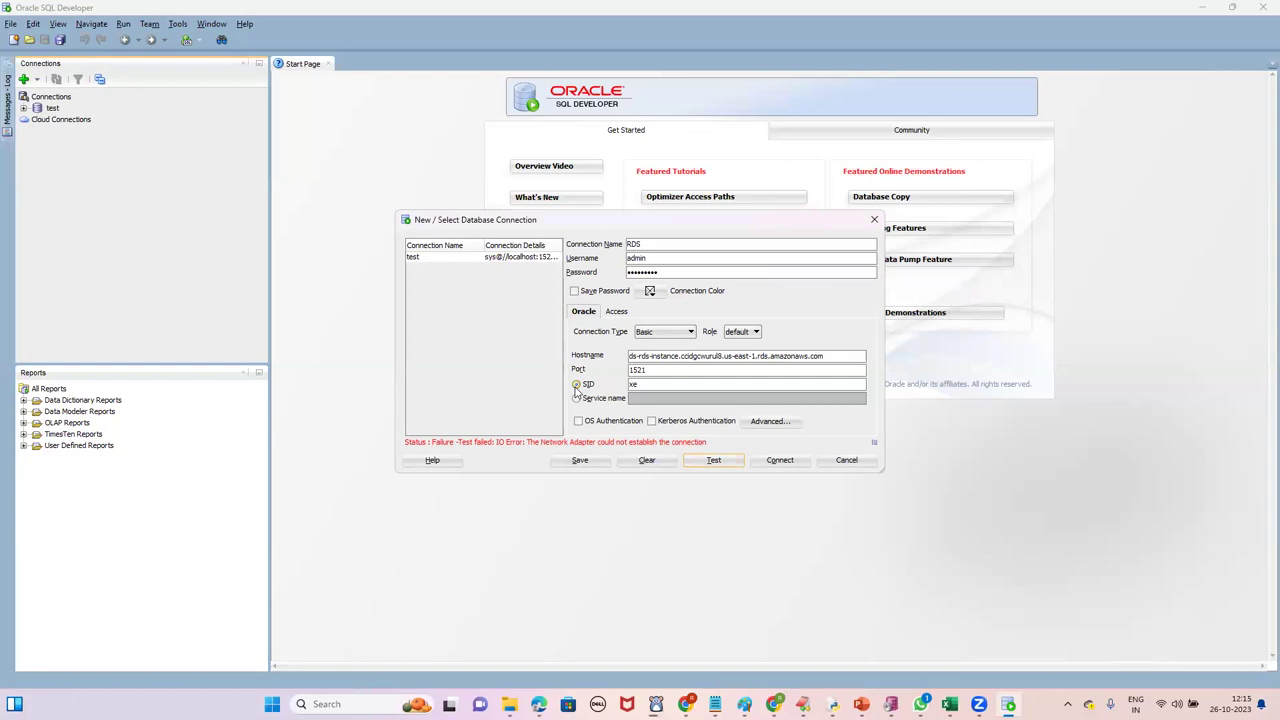
Set the RDS connection's role to SYSDBA, then review the SSH advanced options without changing them
click(742, 331)
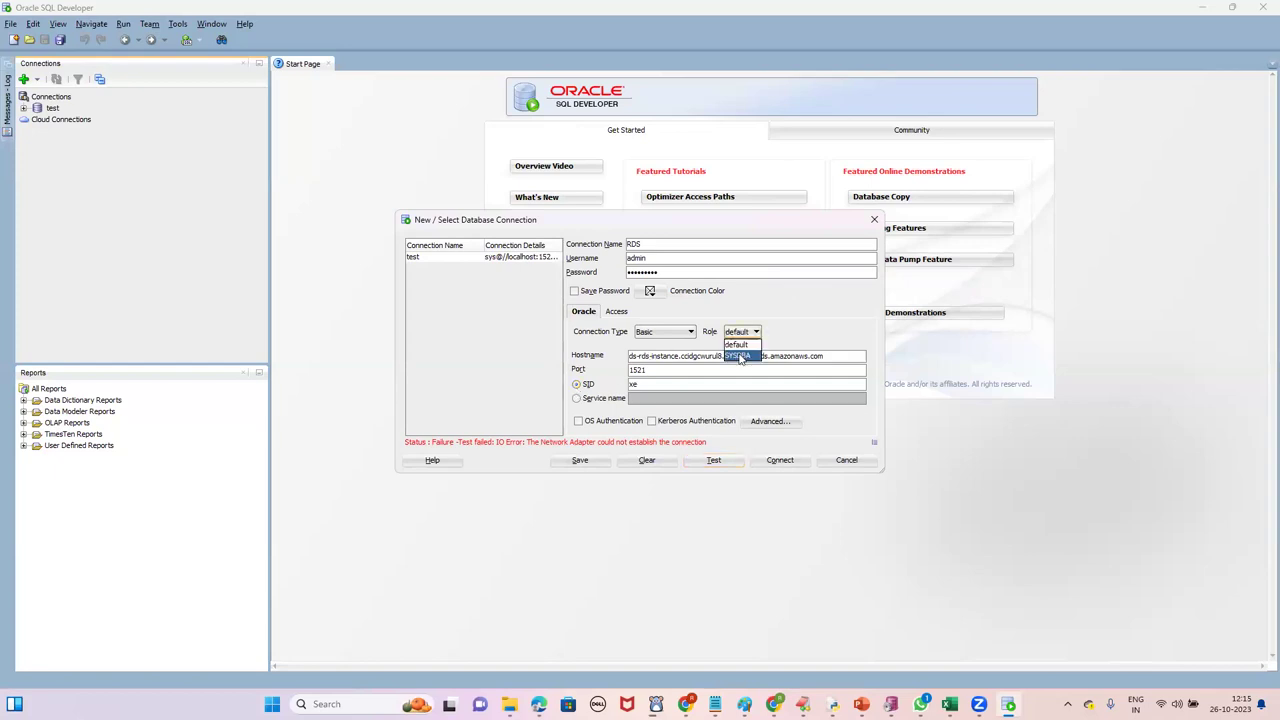
click(740, 358)
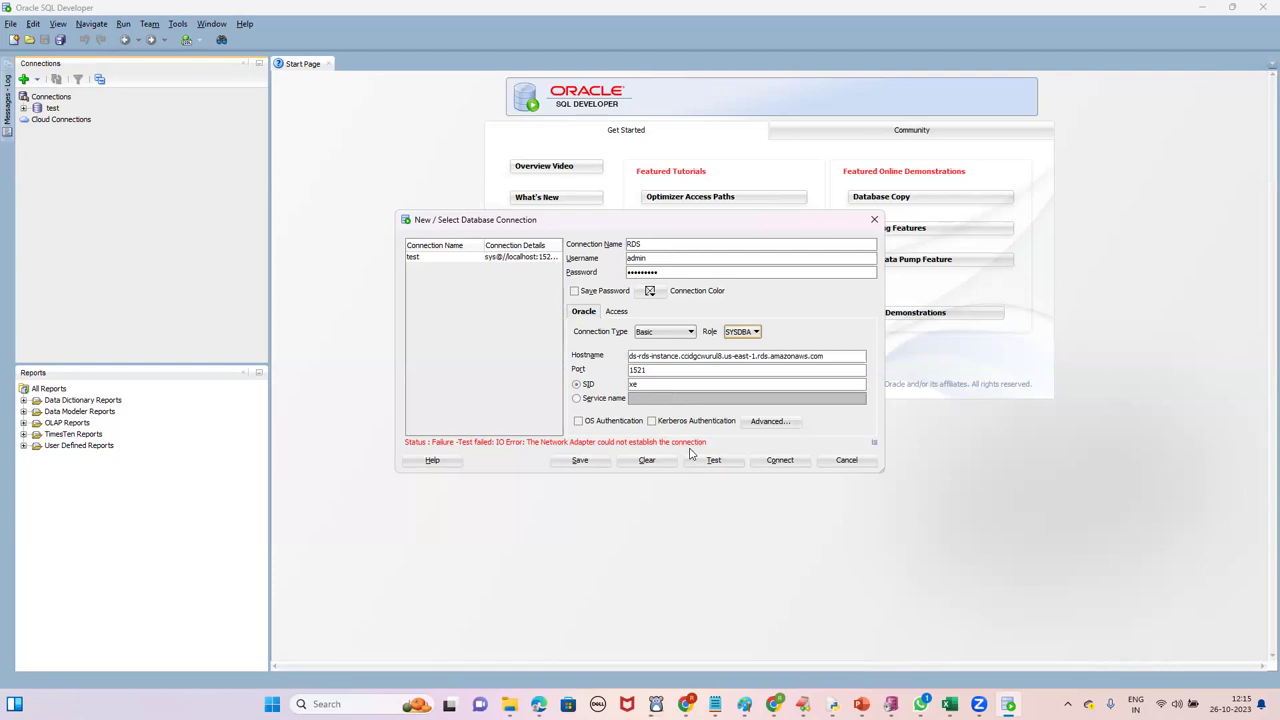
click(768, 421)
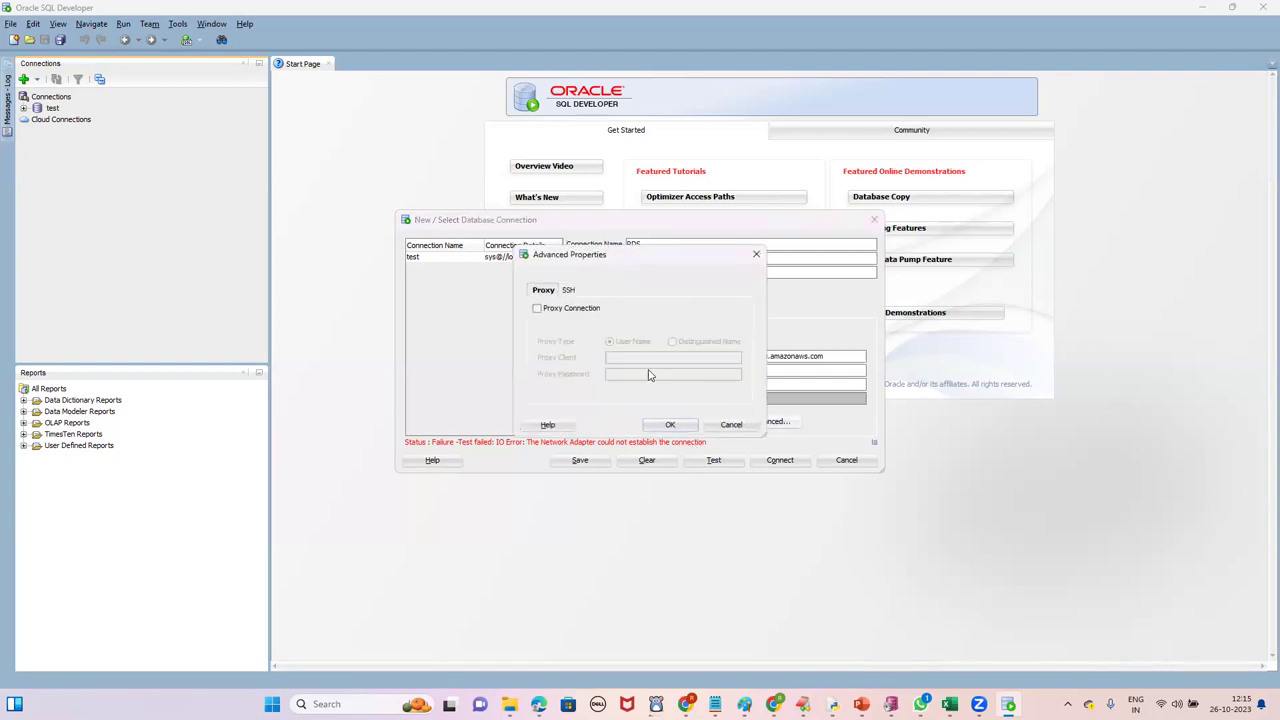
click(566, 290)
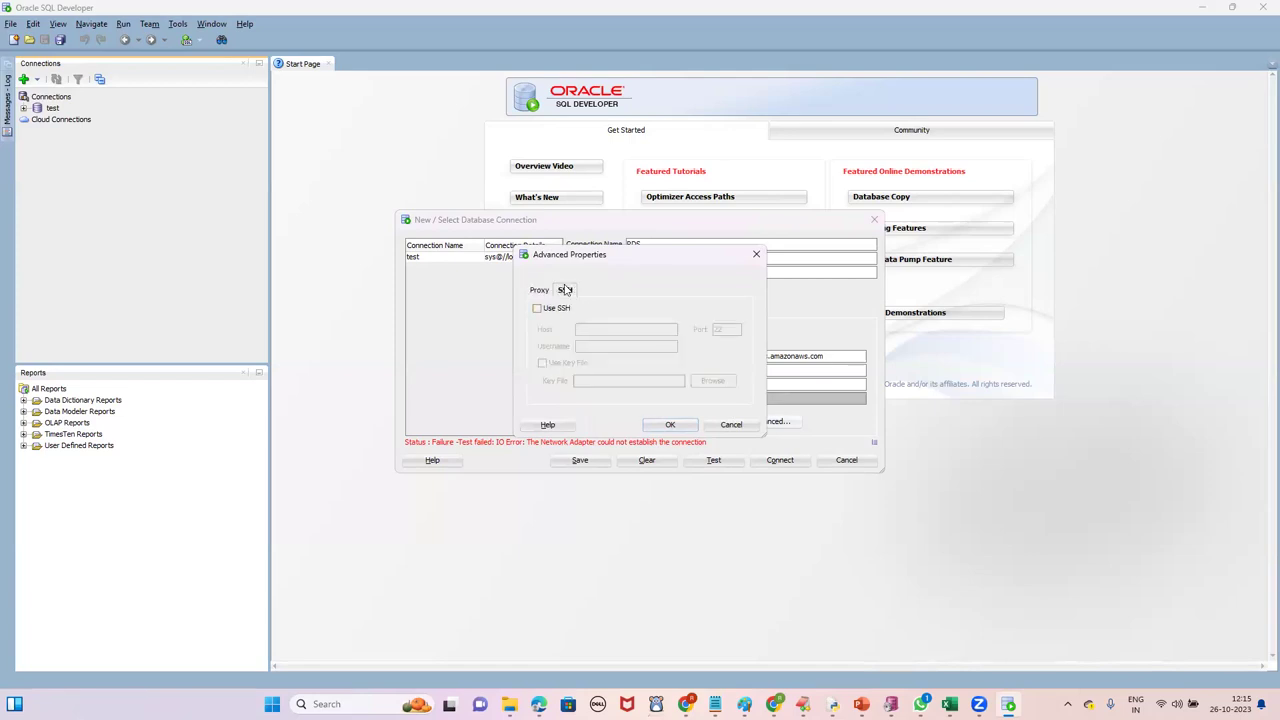
click(731, 425)
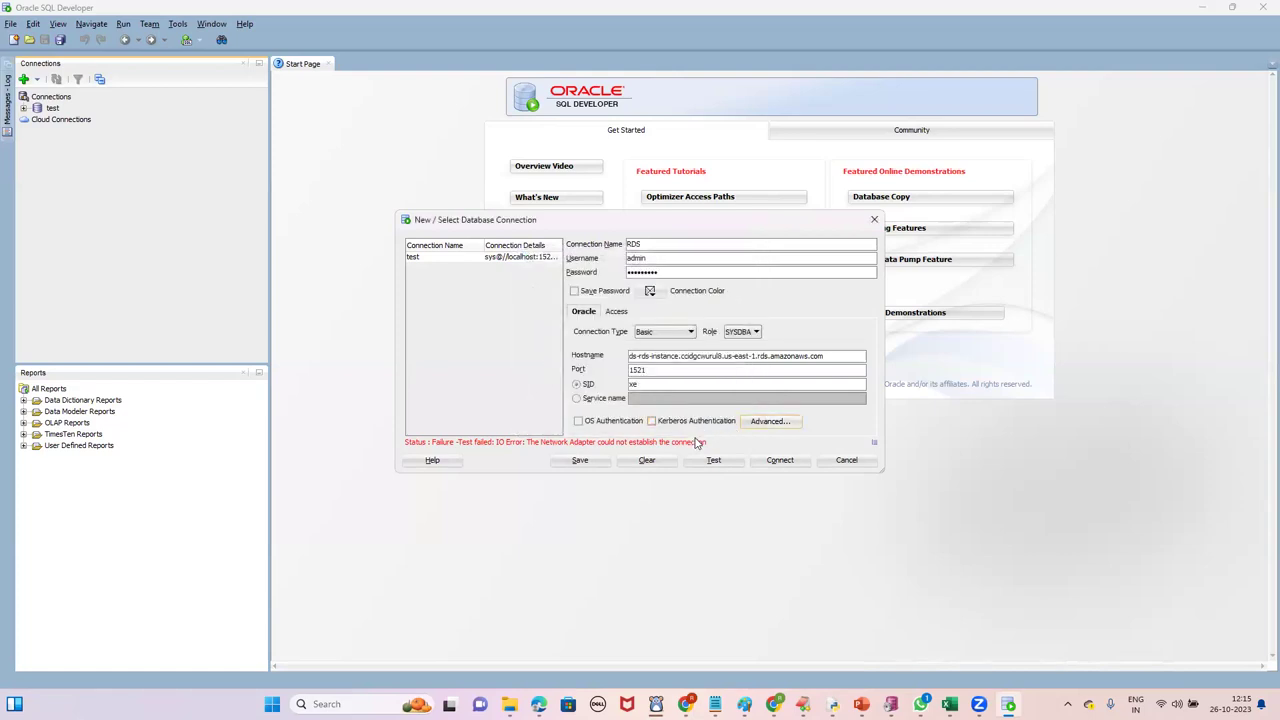
Attempt to connect, then enable OS Authentication and test the RDS connection again
click(767, 464)
click(580, 421)
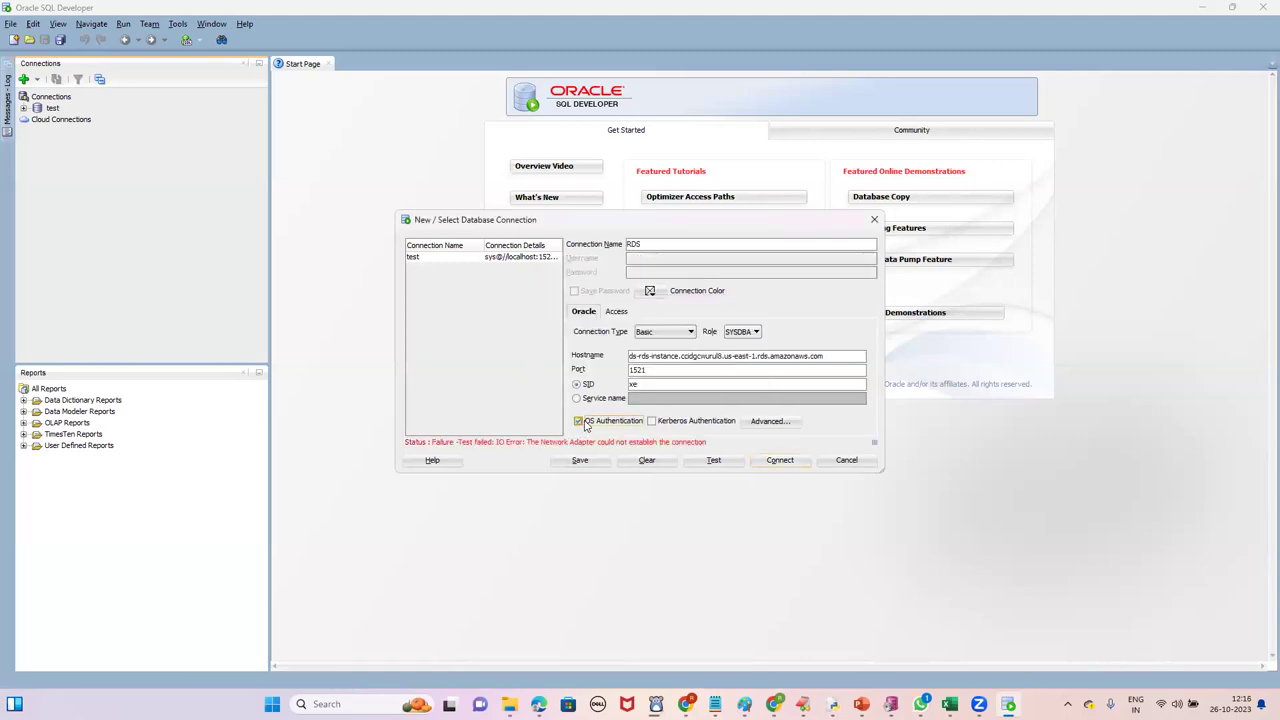
click(713, 461)
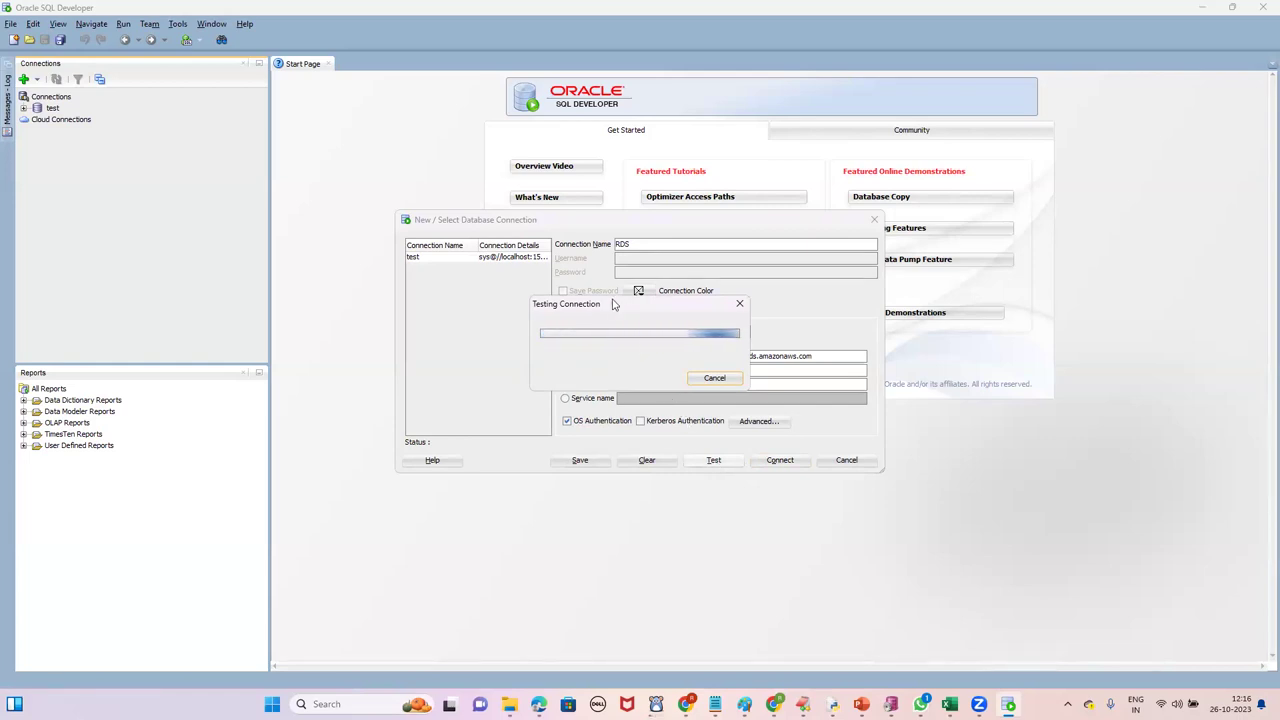
drag(620, 306, 450, 287)
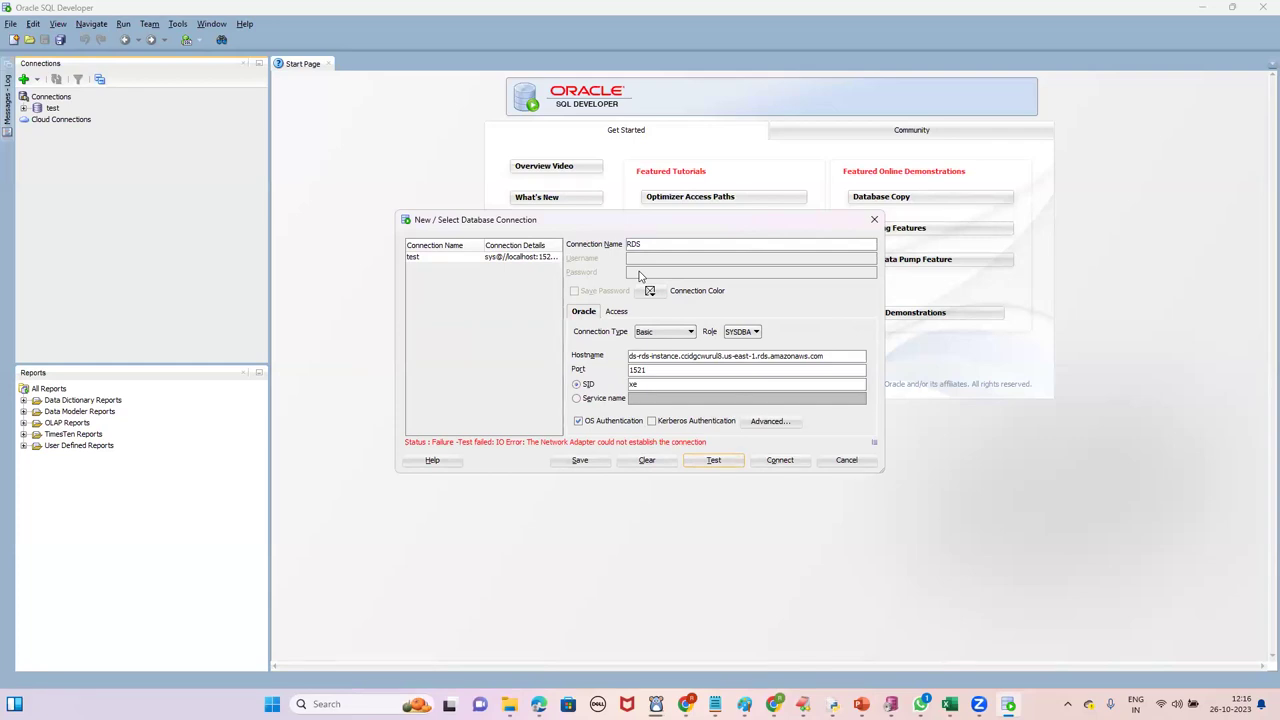
Keep the Basic connection type and uncheck OS Authentication to restore the admin login
click(691, 332)
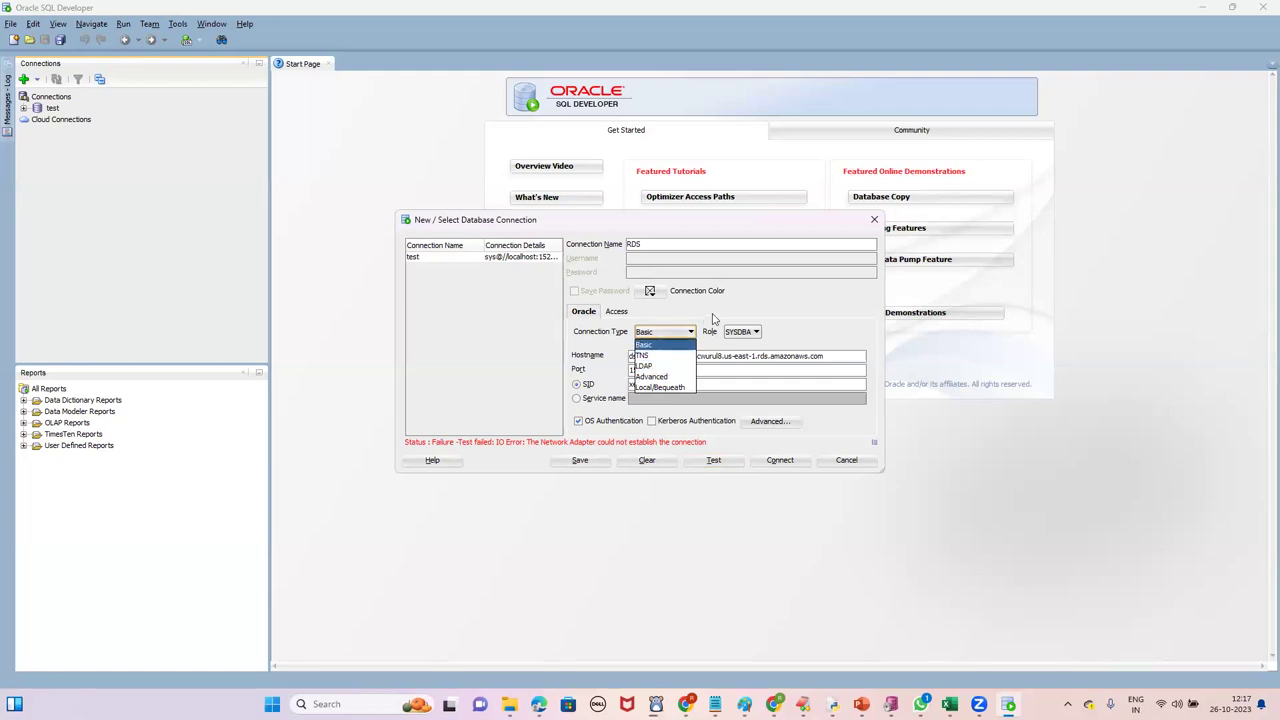
click(793, 299)
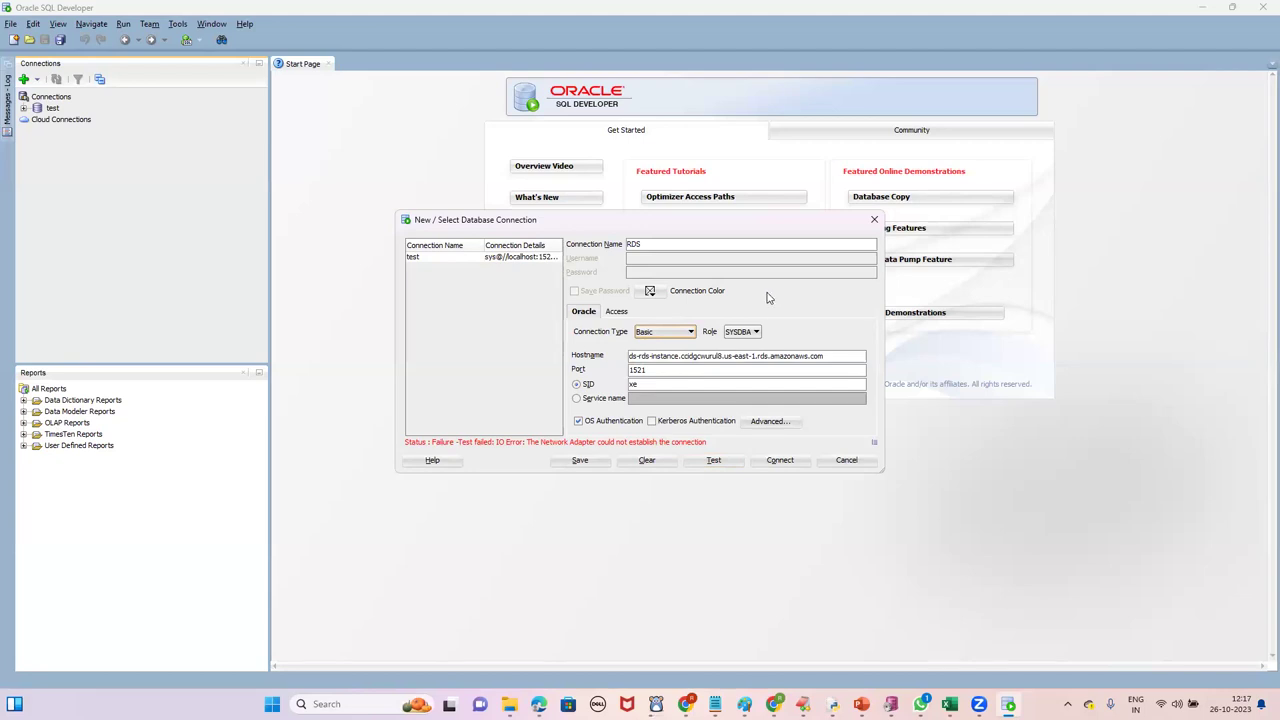
click(578, 421)
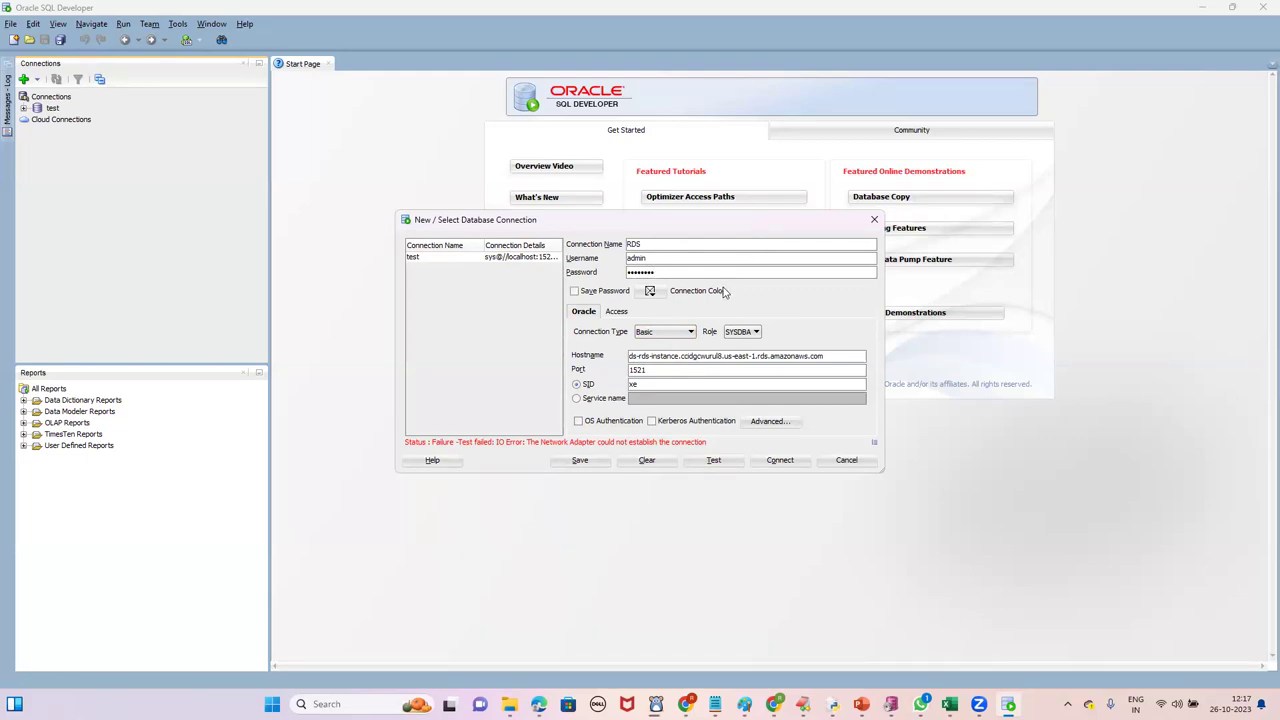
Save the RDS connection with the SYSDBA role and test it again
click(743, 333)
click(743, 333)
click(594, 466)
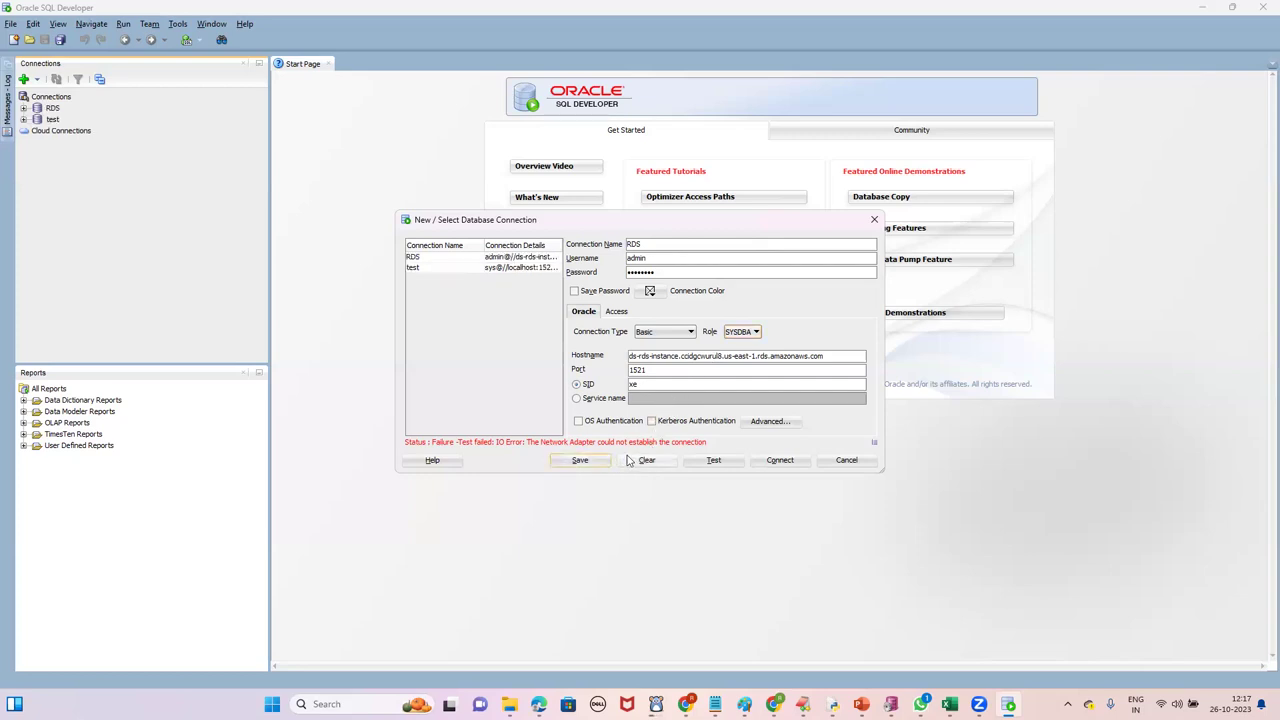
click(710, 462)
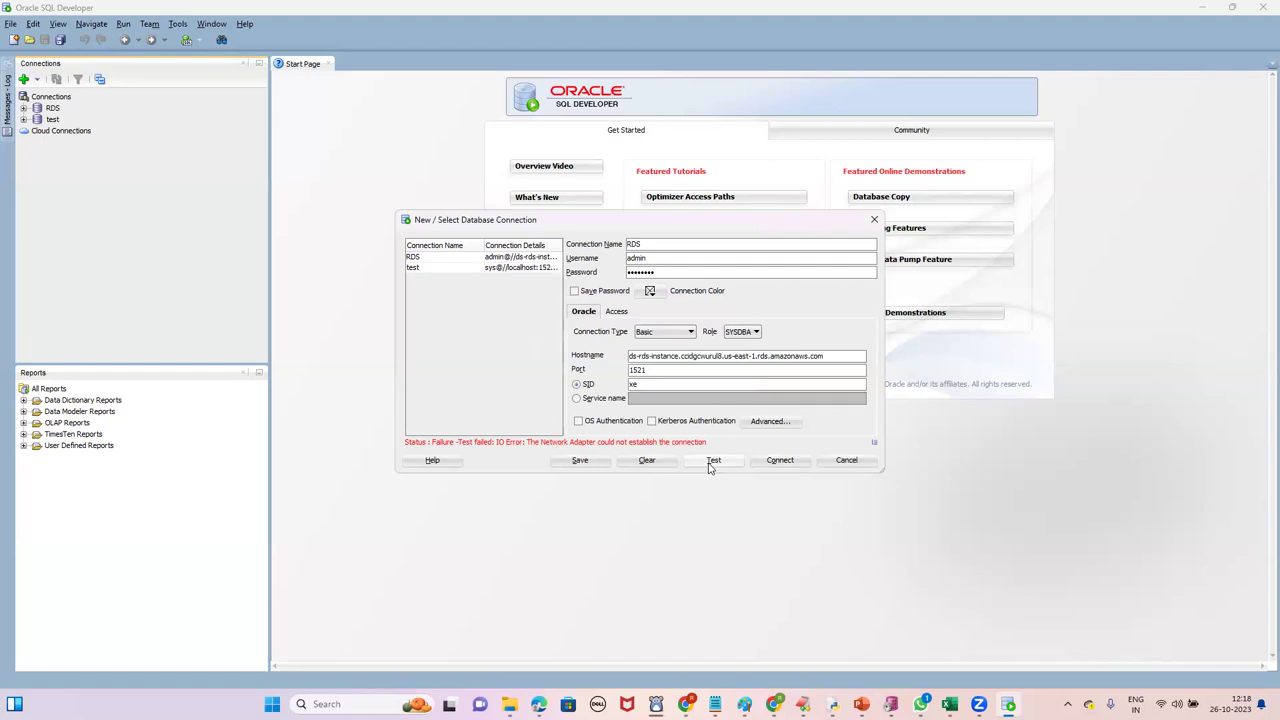
Replace the SID xe with ORCL and rerun the connection test
double_click(633, 384)
text(ORCL)
click(712, 462)
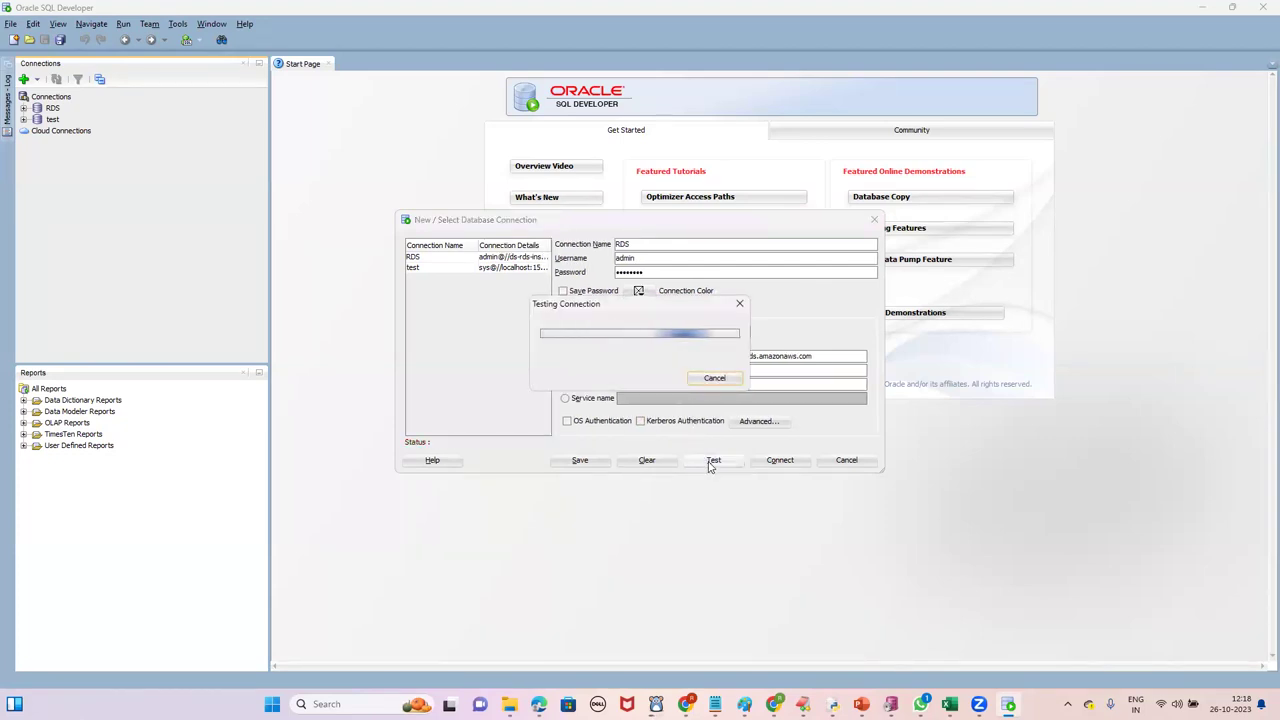
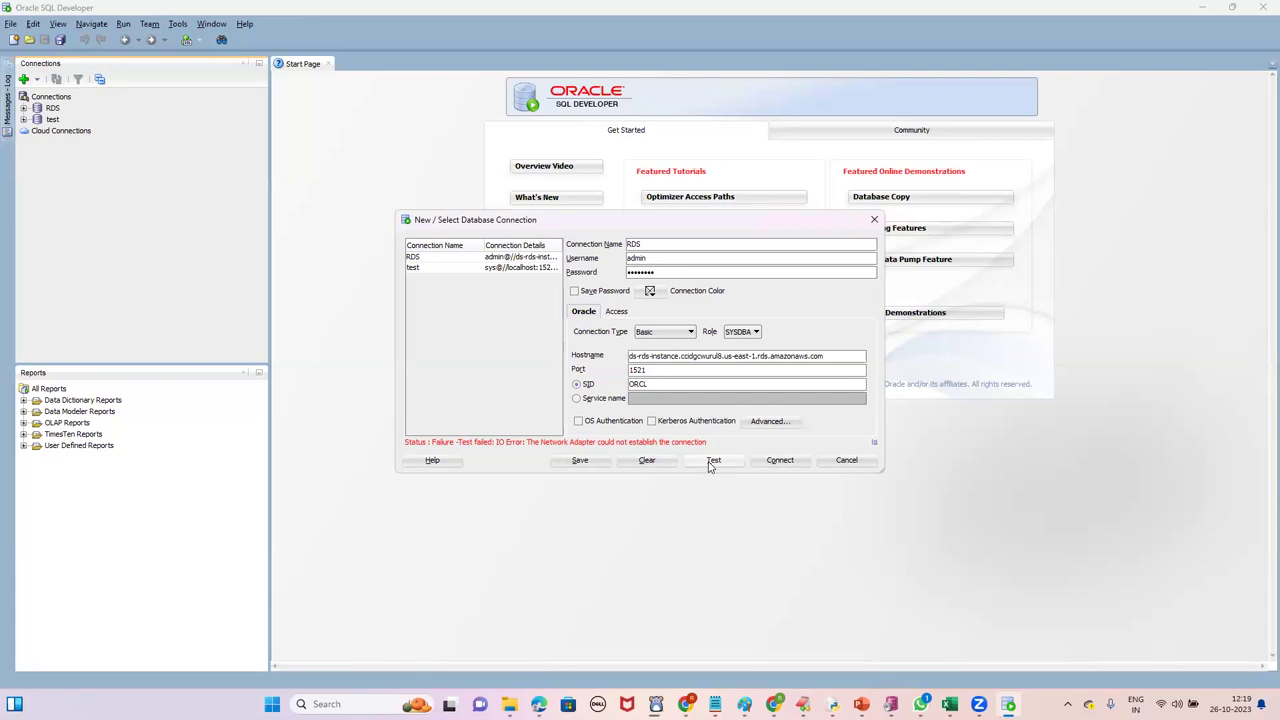
Switch the RDS connection to the Service name option and start editing its value
click(577, 399)
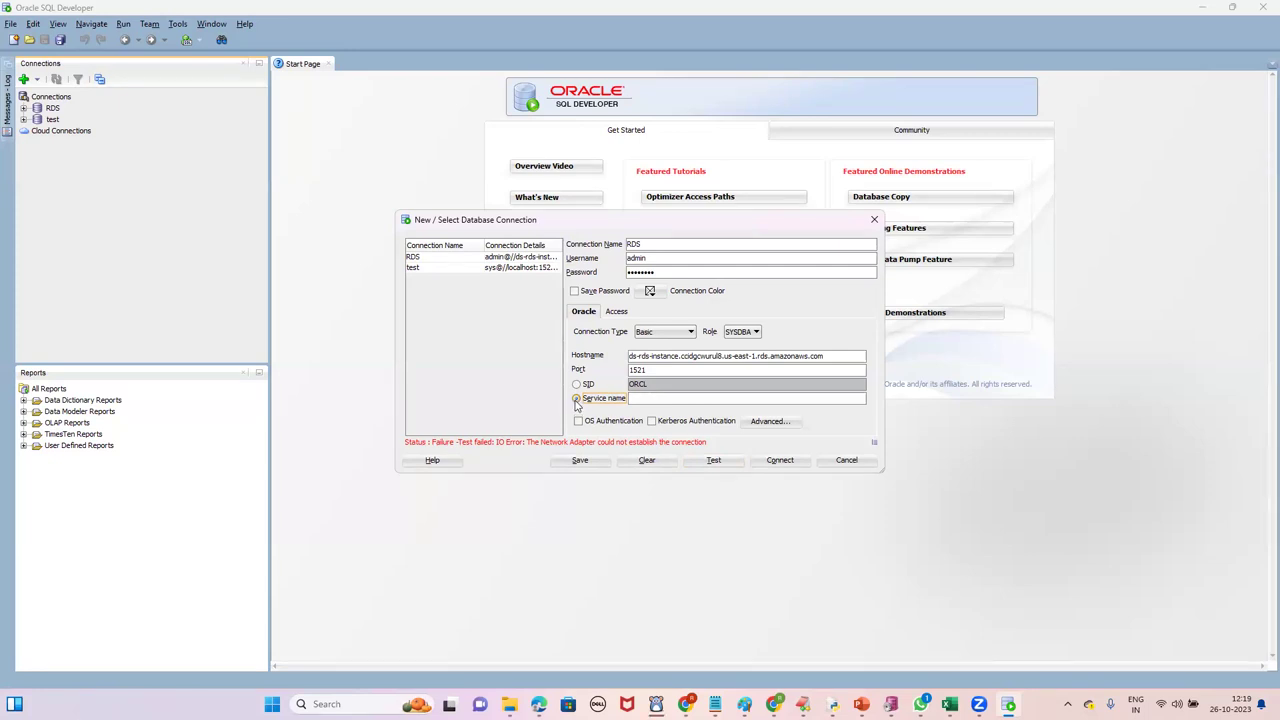
click(654, 403)
click(676, 334)
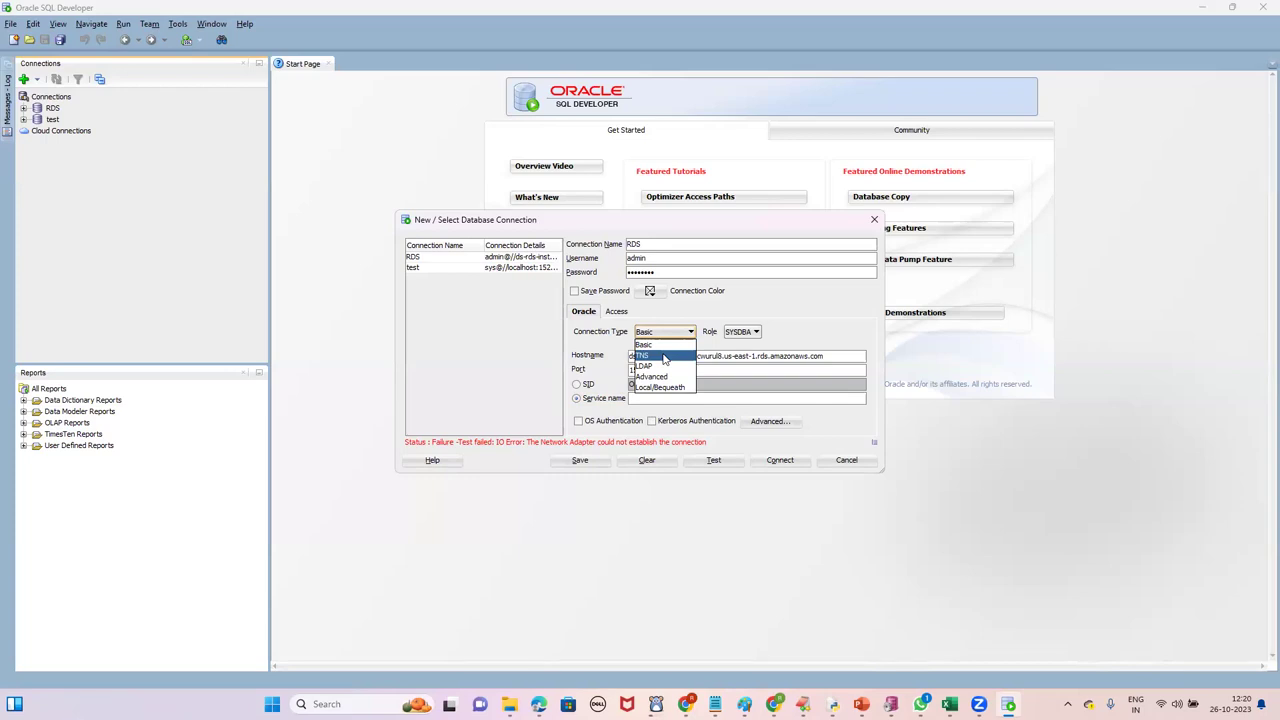
click(665, 357)
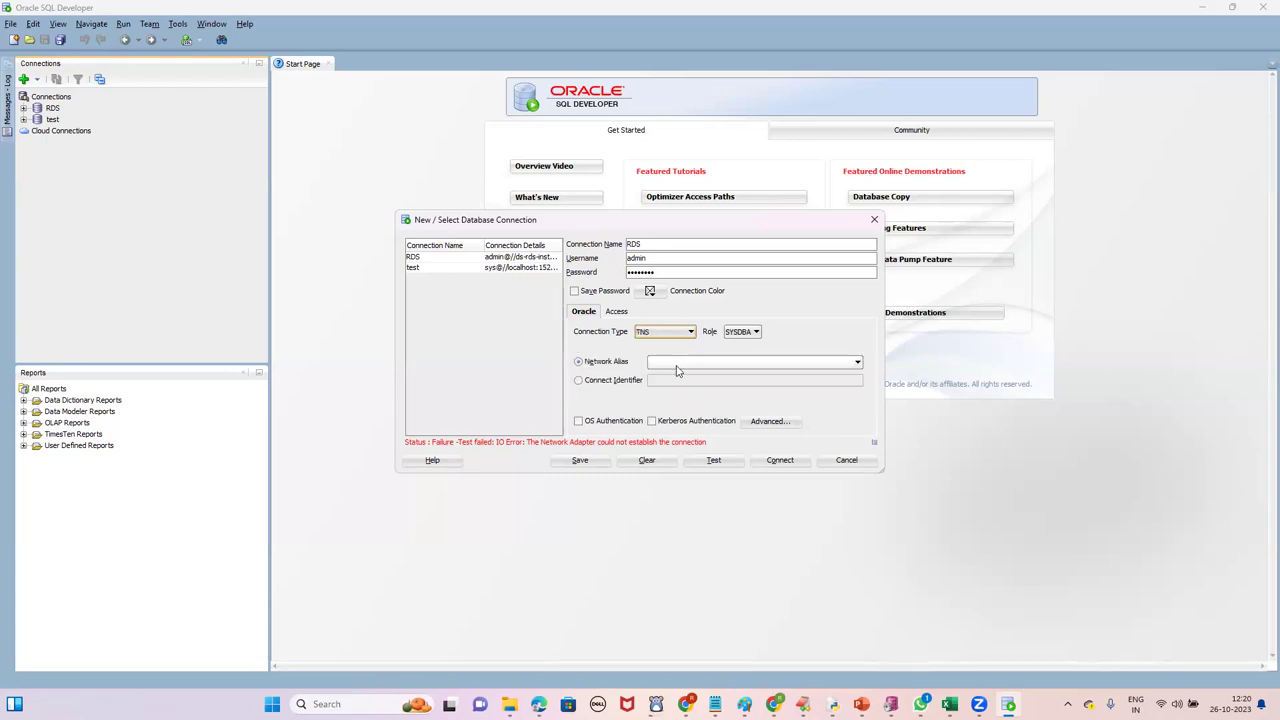
click(857, 363)
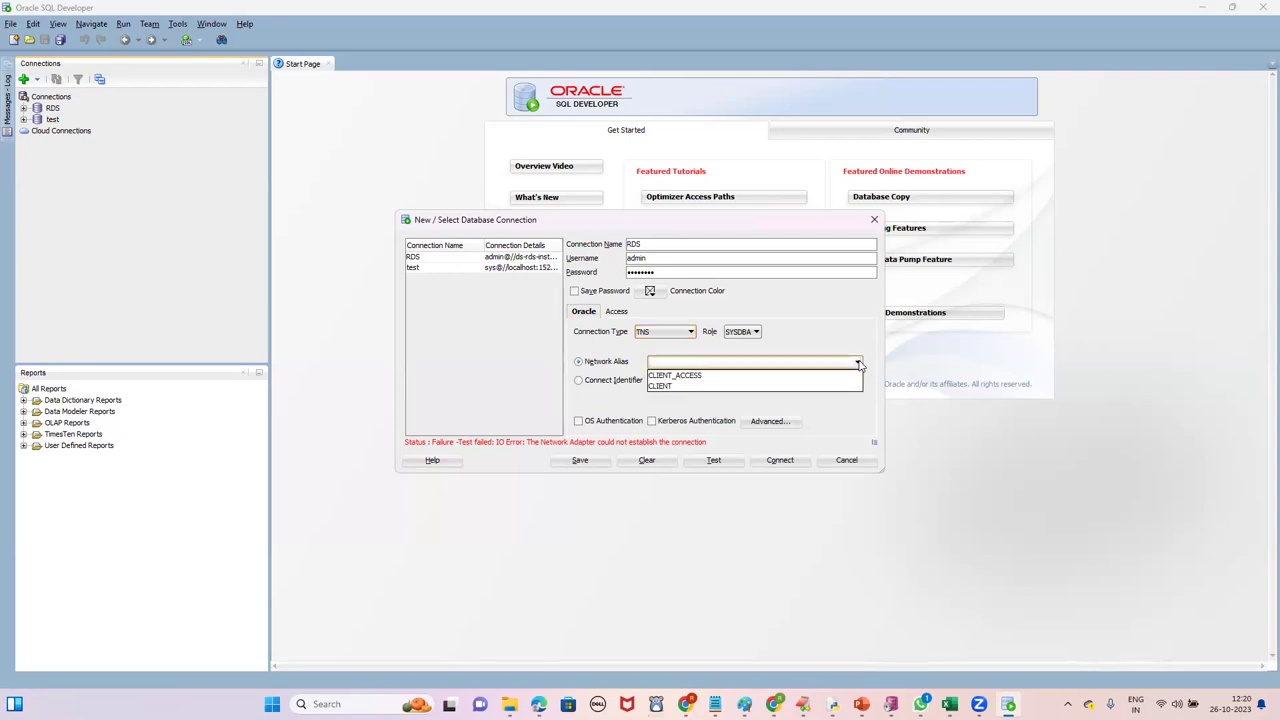
click(857, 363)
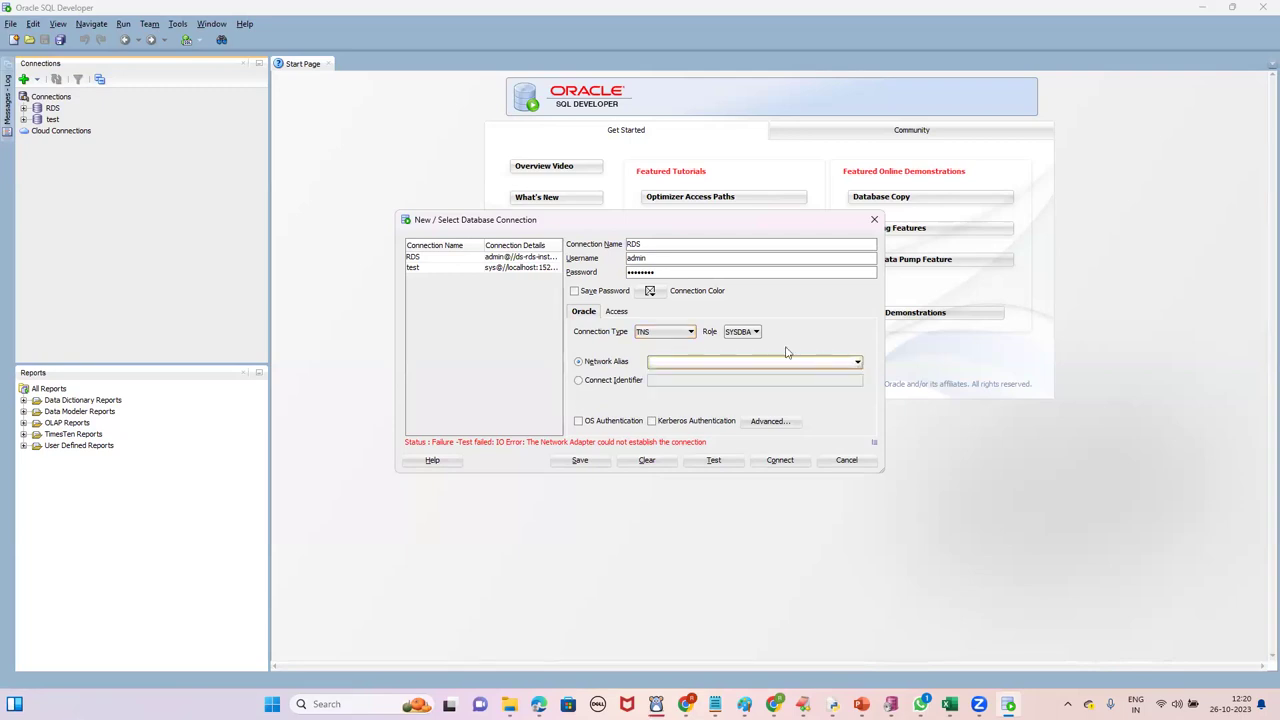
click(756, 332)
click(757, 333)
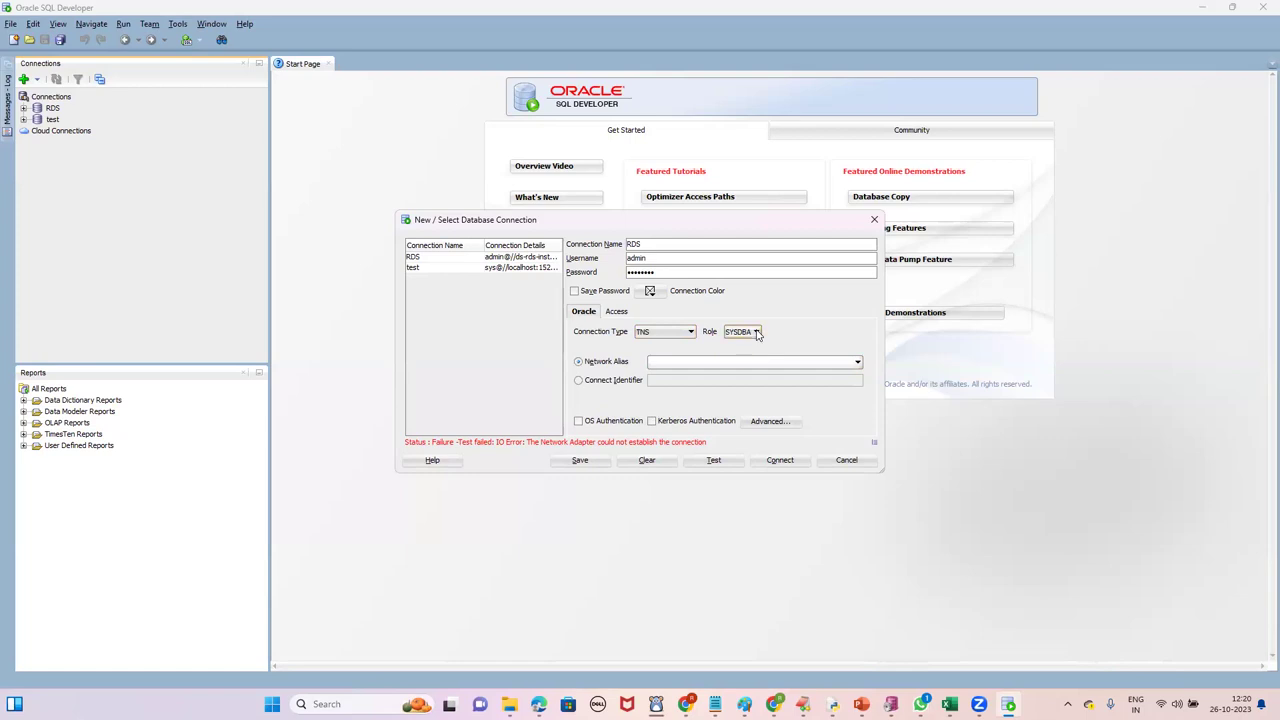
click(690, 332)
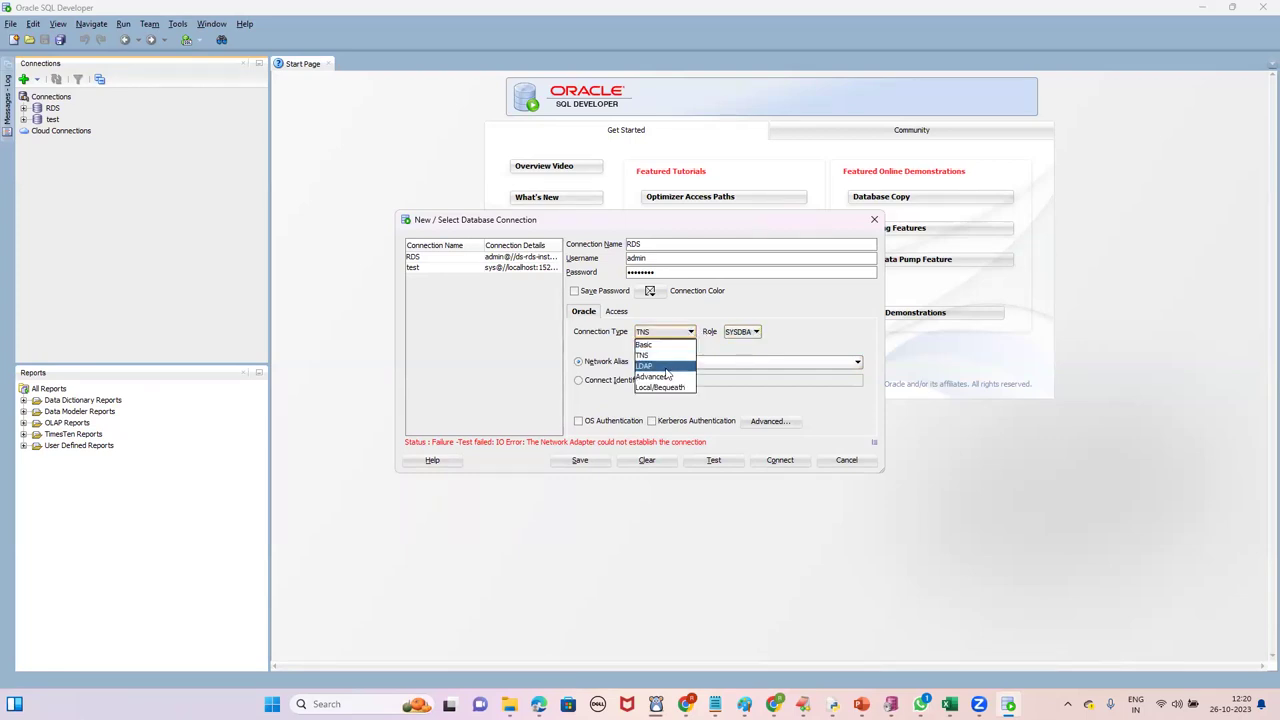
click(666, 377)
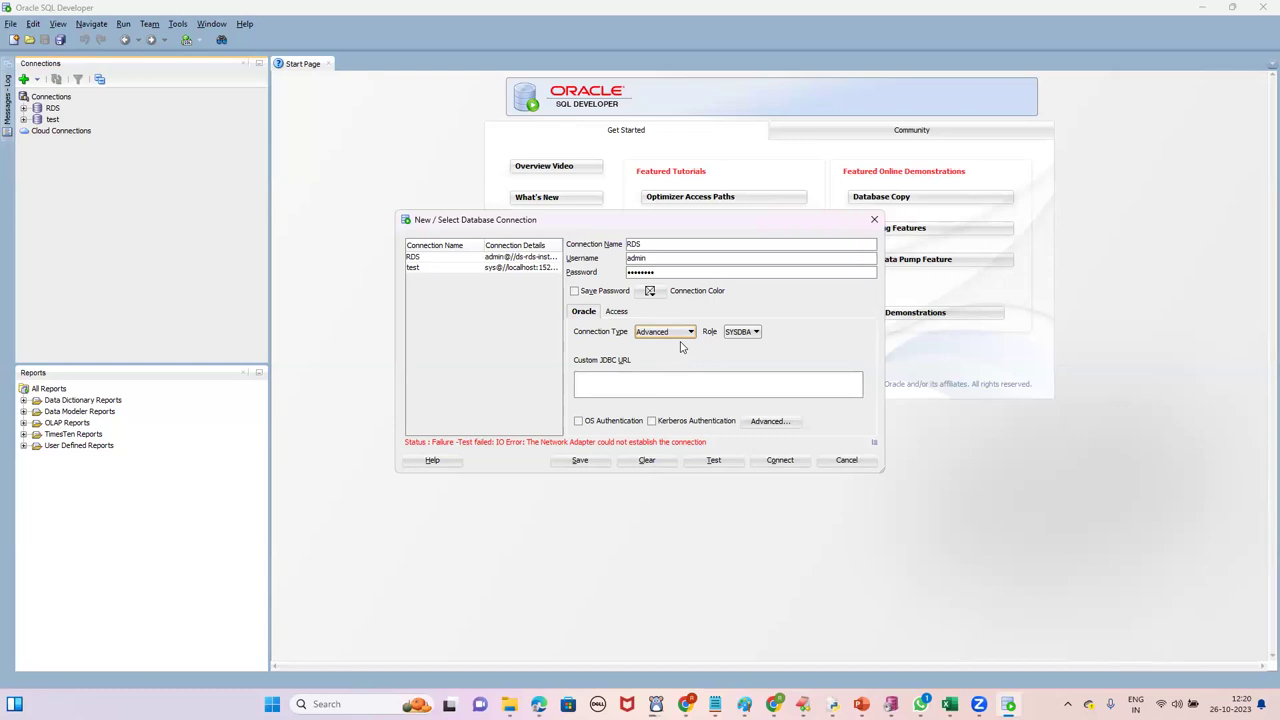
click(684, 332)
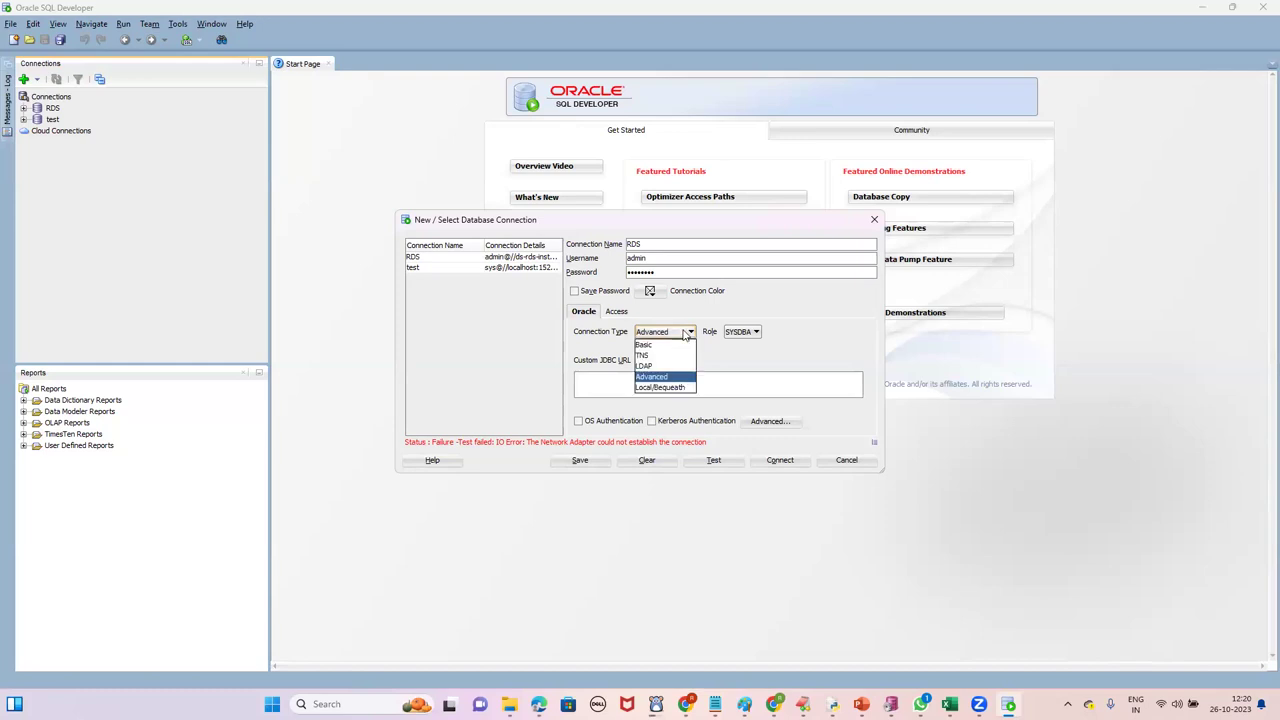
click(661, 388)
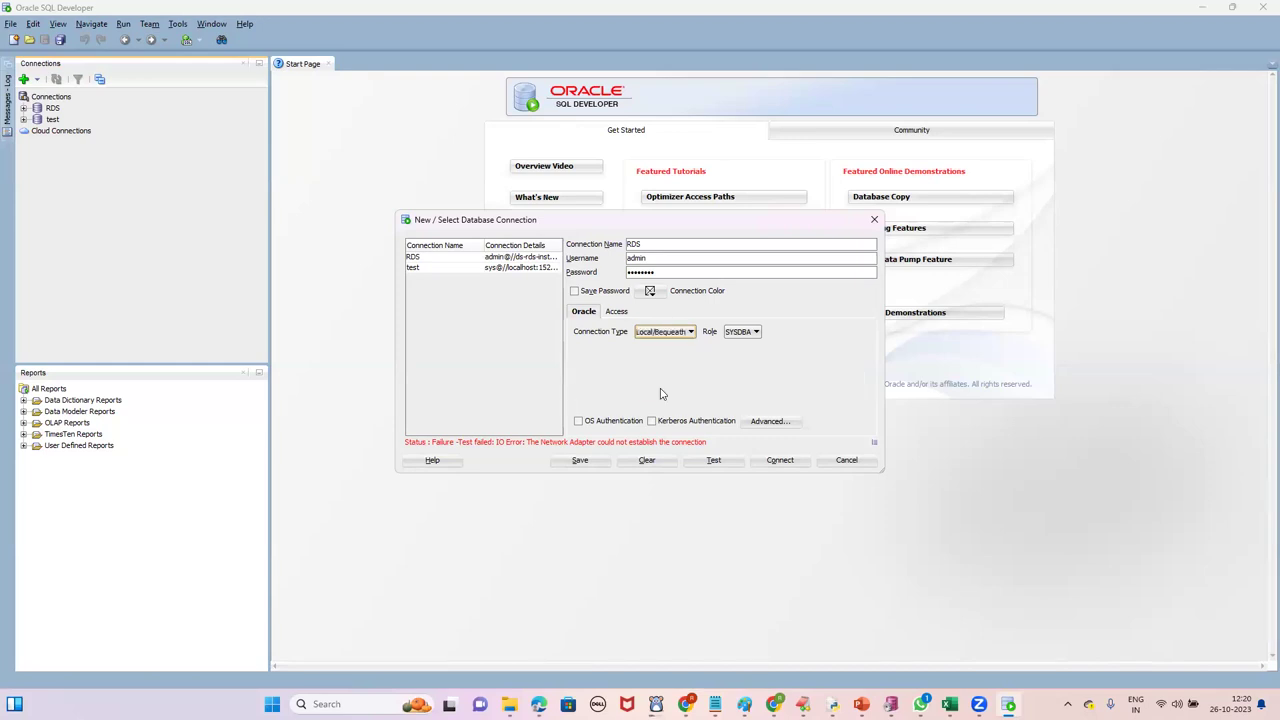
click(686, 333)
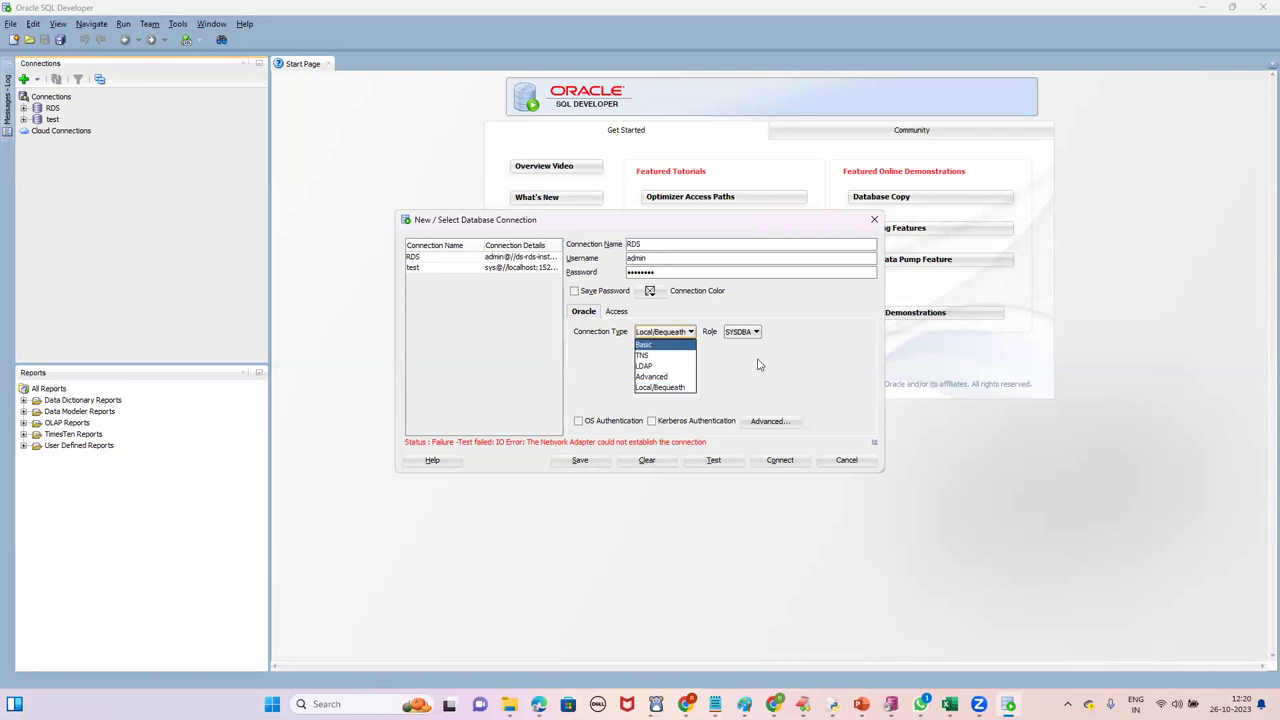
click(796, 372)
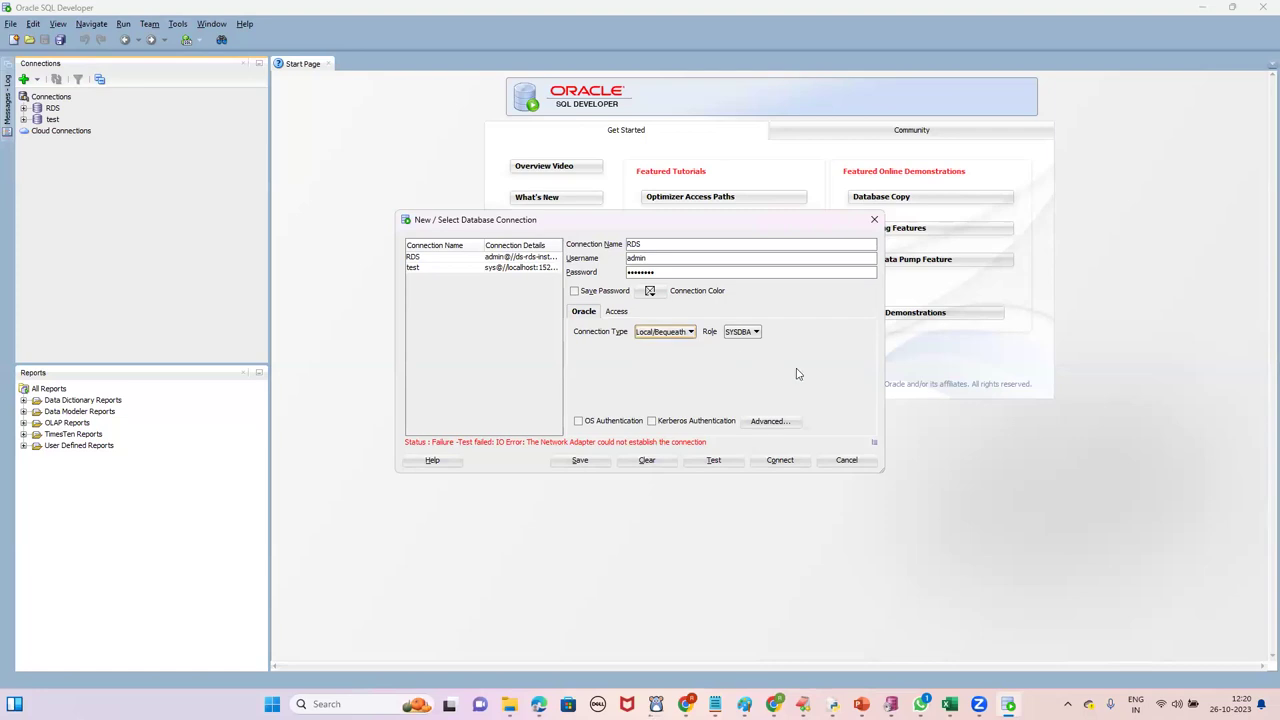
click(689, 332)
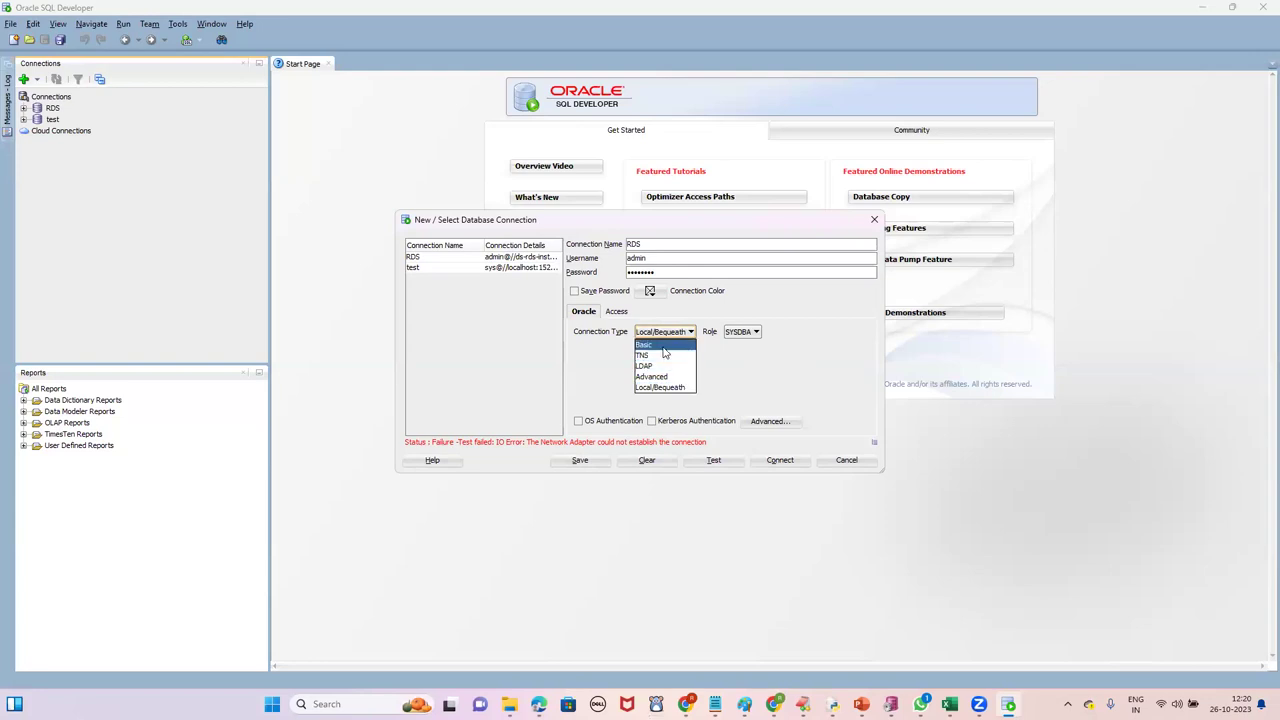
click(664, 346)
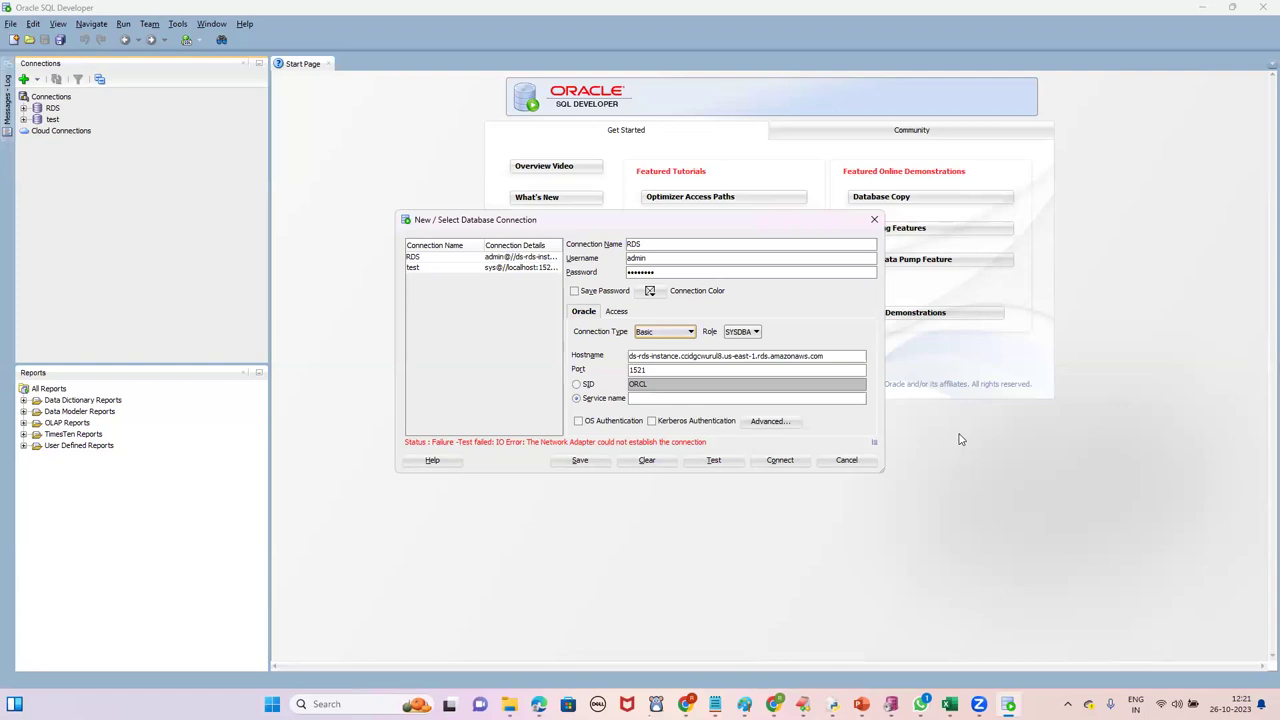
Keep the connection type as Basic and switch the RDS connection back to SID
click(585, 316)
click(682, 335)
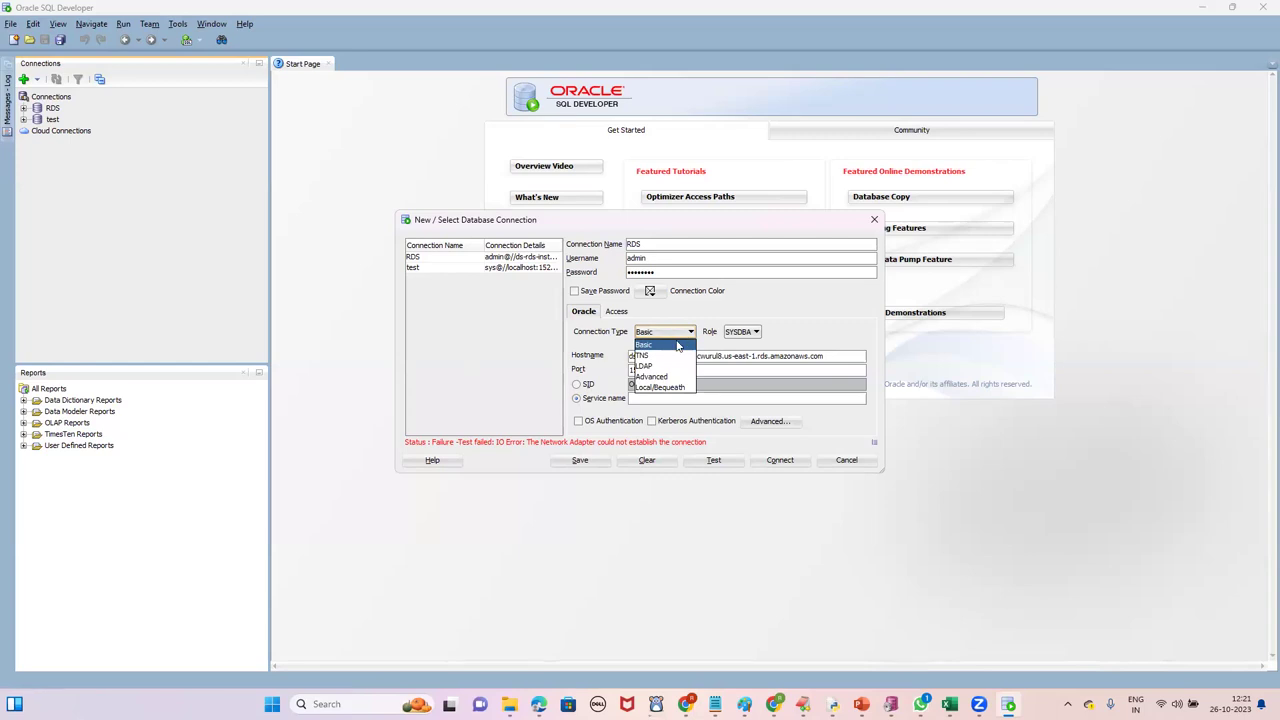
click(677, 345)
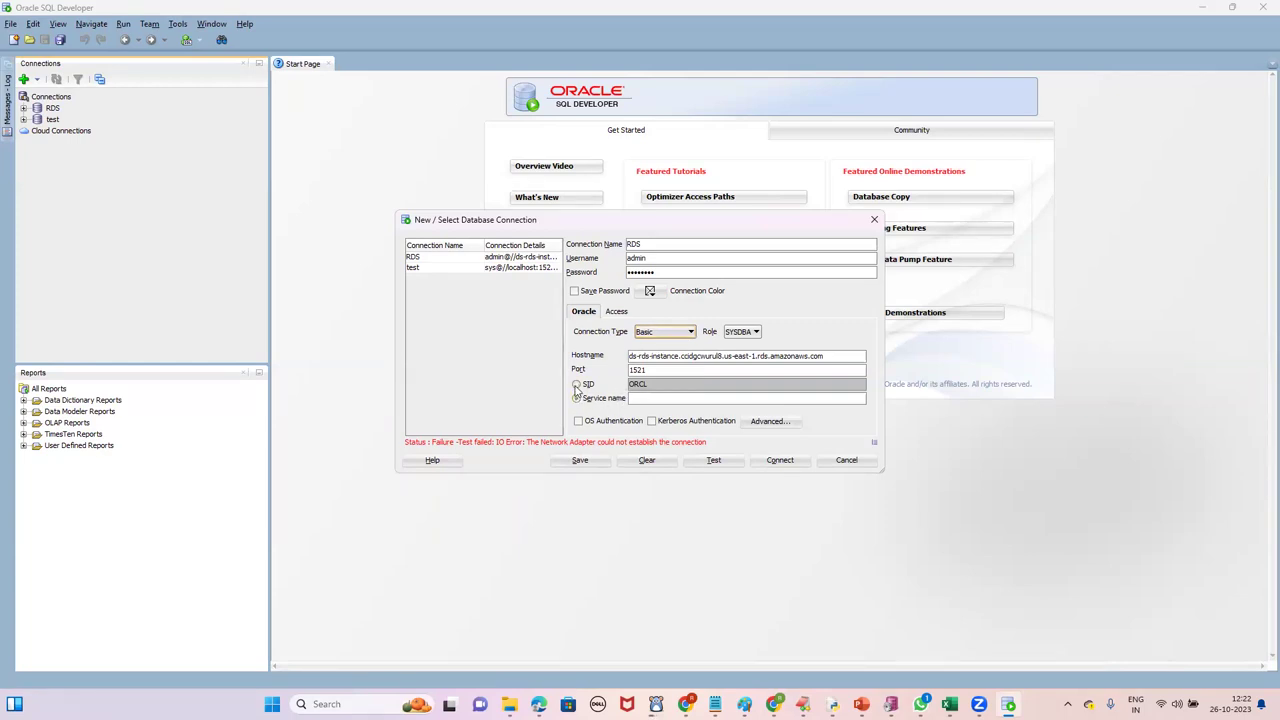
click(576, 385)
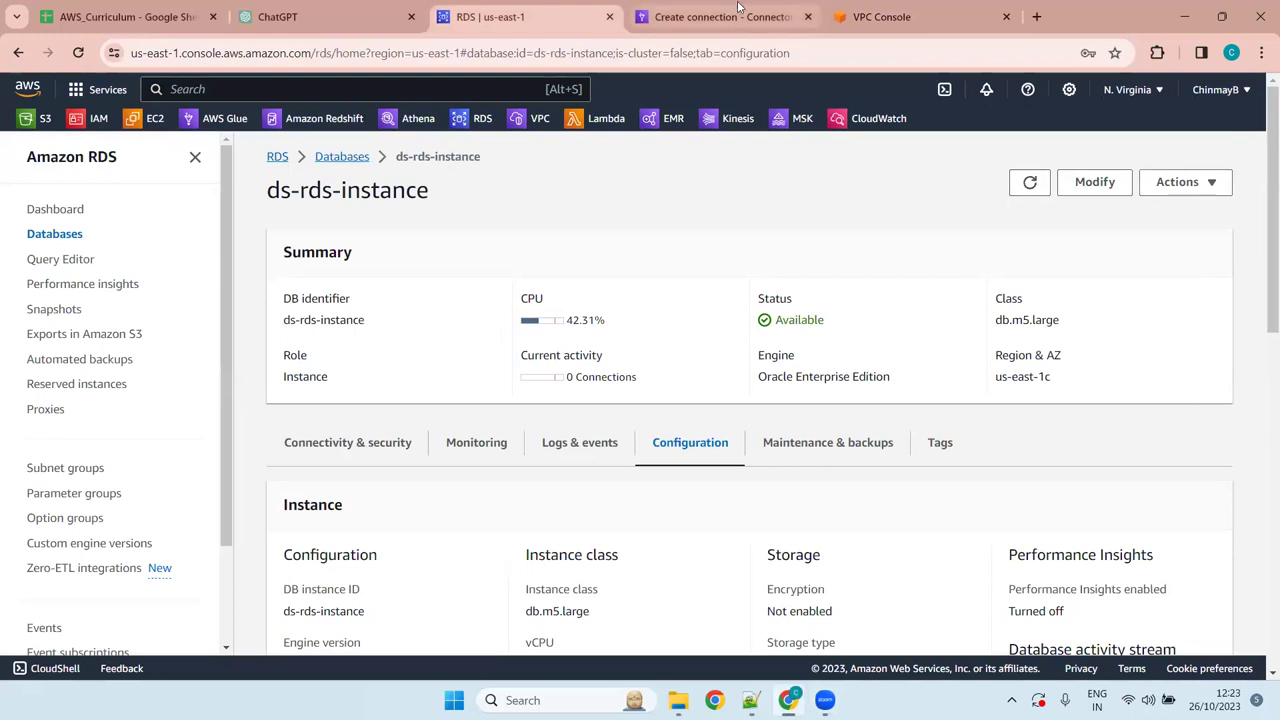
Confirm ds-rds-instance is selected in Glue and submit ds-rds-connection, which fails validation
key(ctrl+Tab)
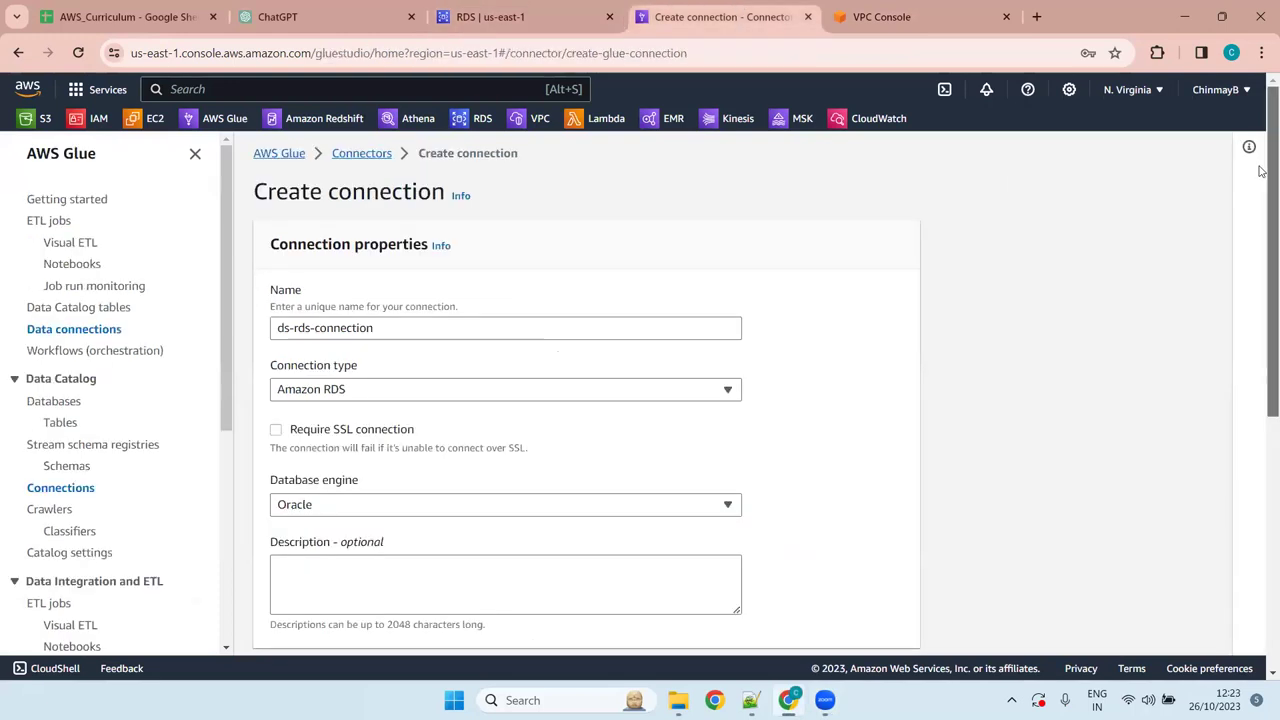
scroll(1262, 218, down, 1)
scroll(1262, 230, down, 1)
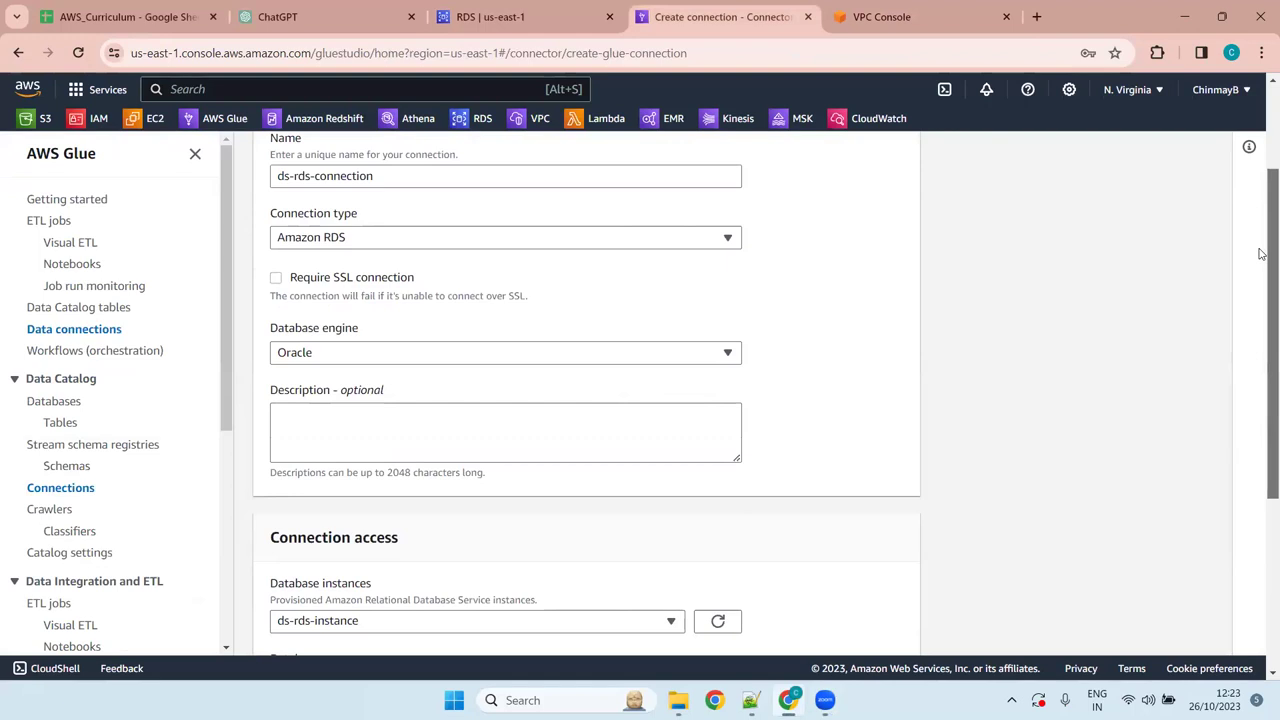
scroll(1260, 258, down, 1)
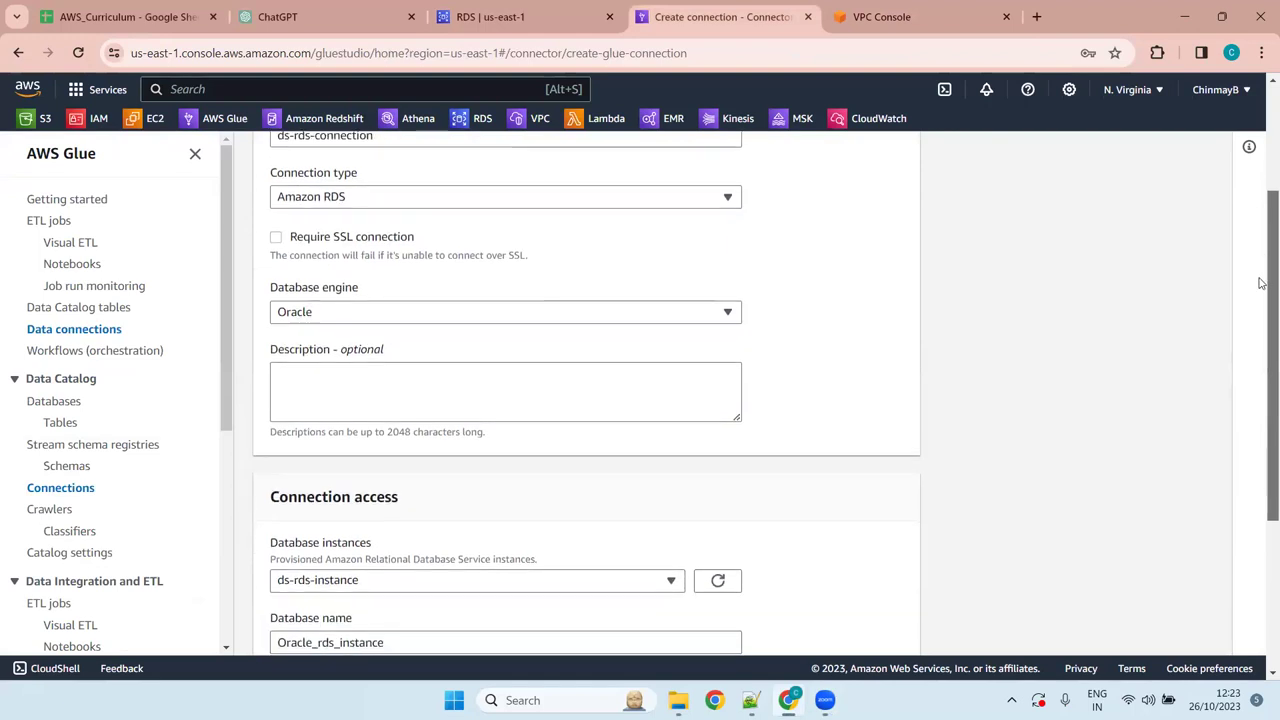
scroll(1260, 290, down, 1)
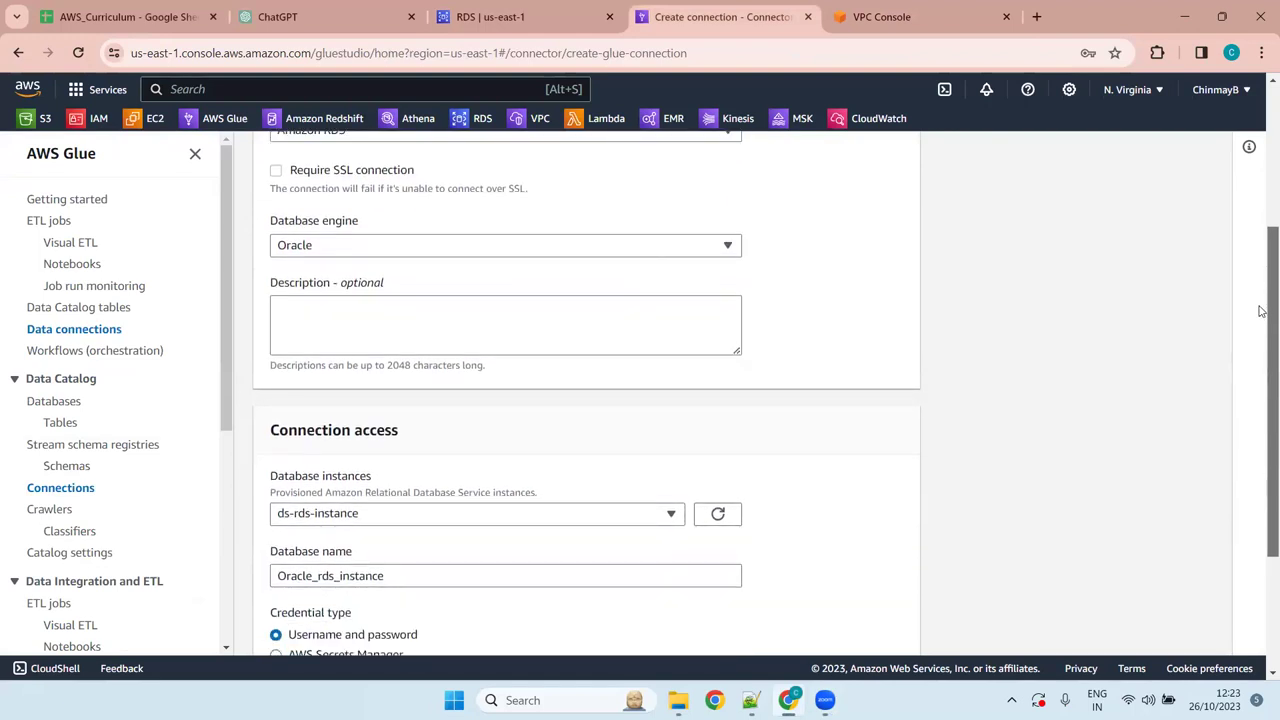
scroll(1262, 310, down, 2)
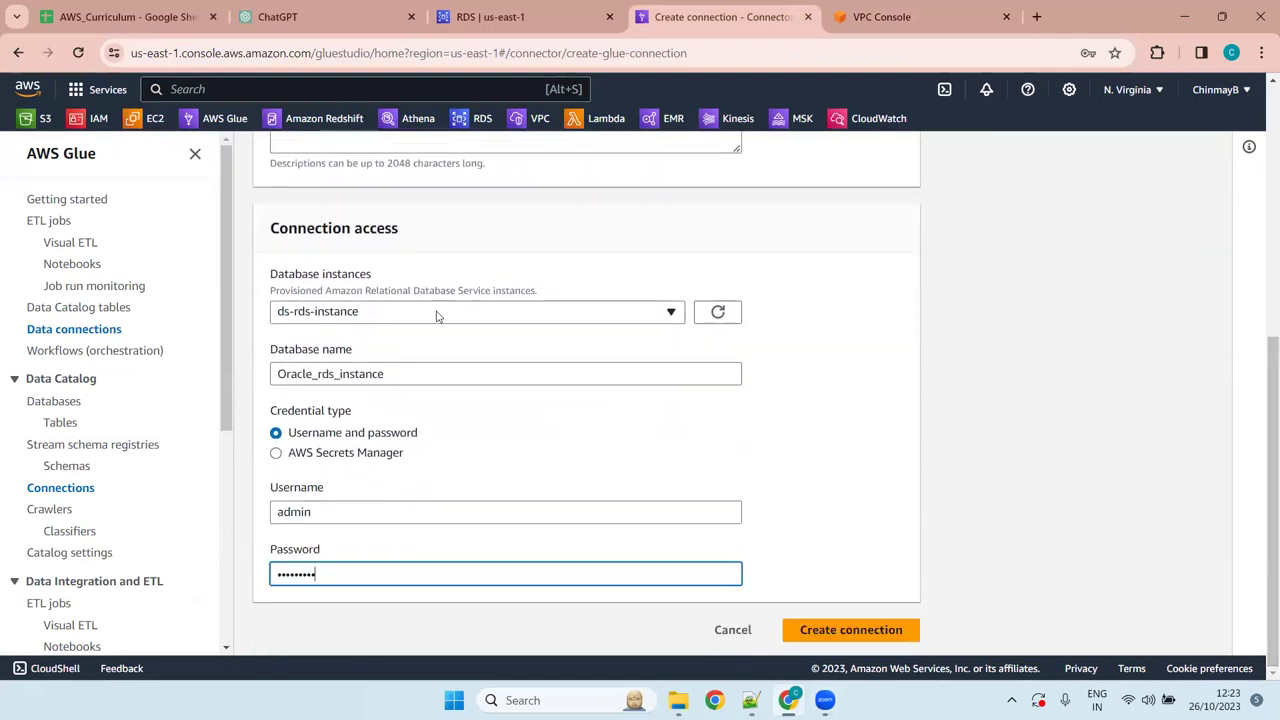
click(437, 314)
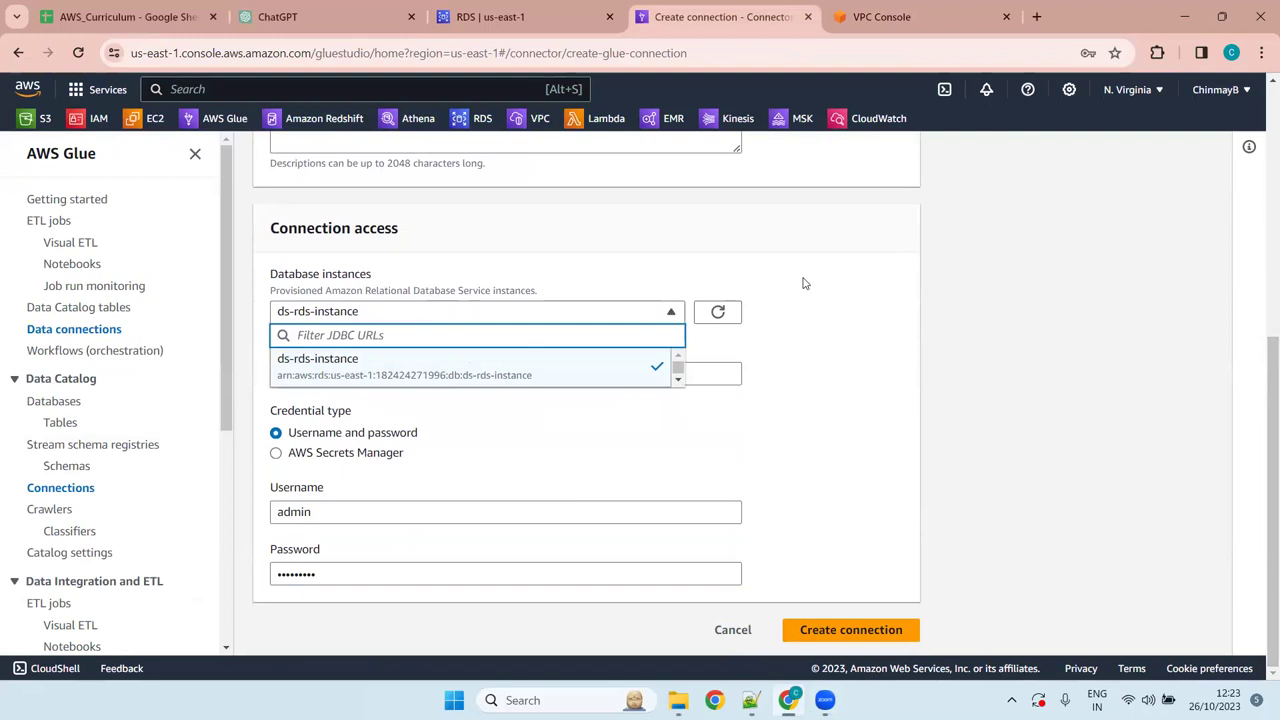
click(851, 261)
click(400, 315)
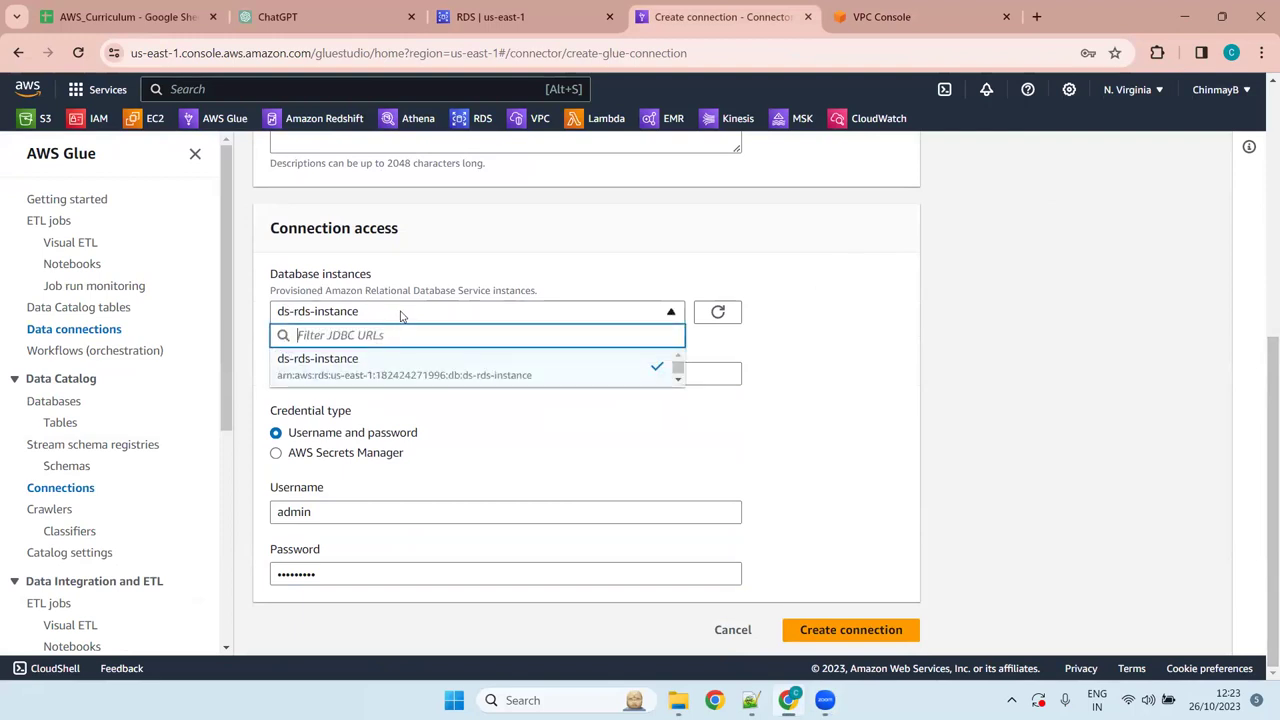
click(842, 315)
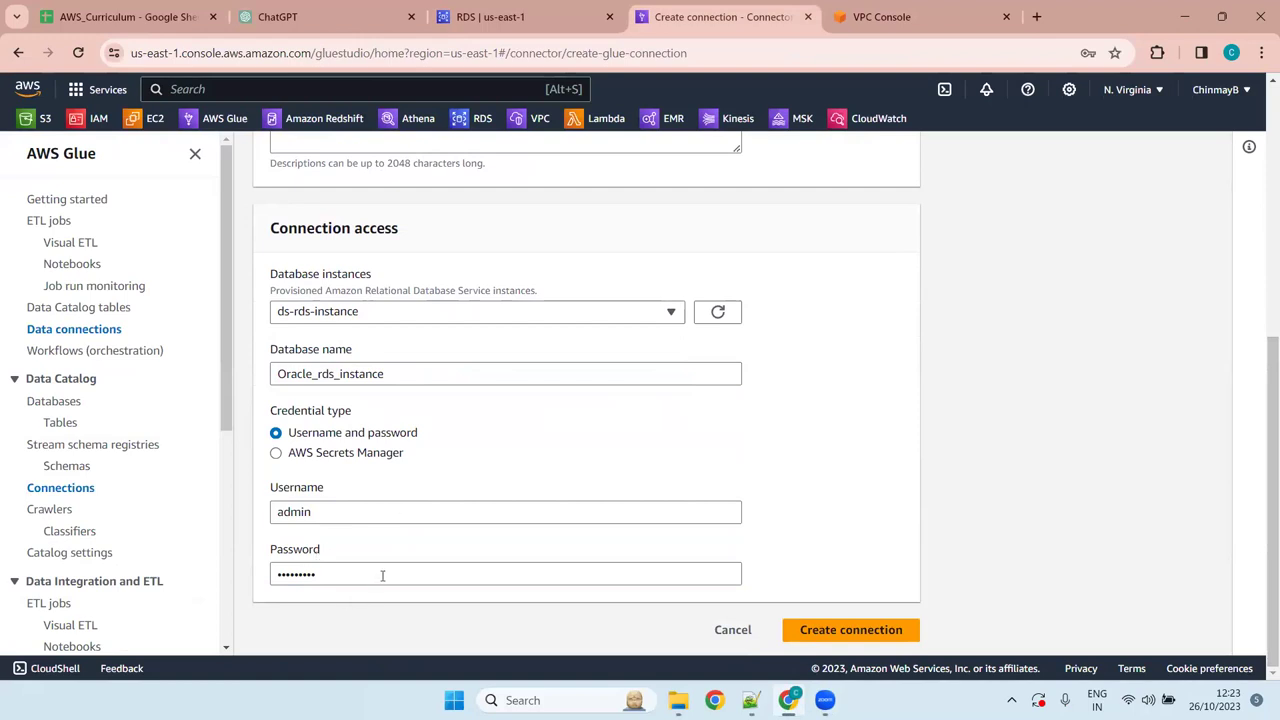
click(861, 631)
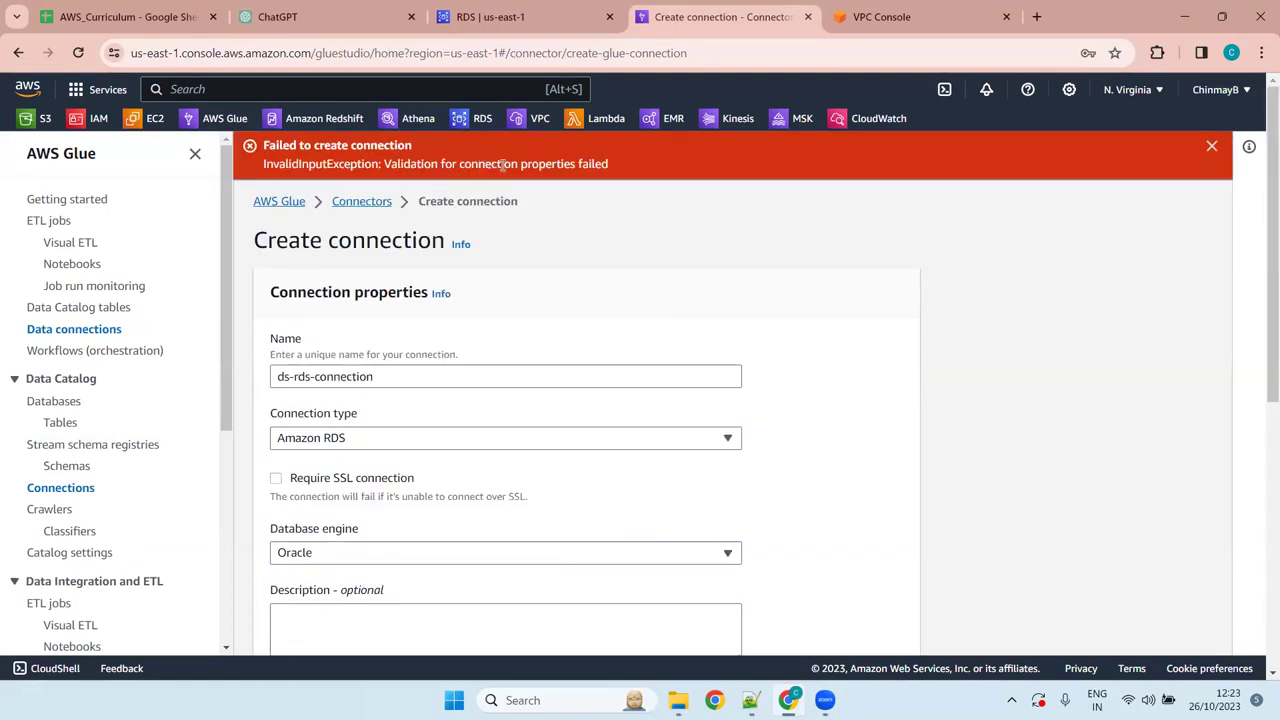
Dismiss the creation error and reselect Amazon RDS as the connection type
click(1211, 146)
scroll(629, 330, down, 5)
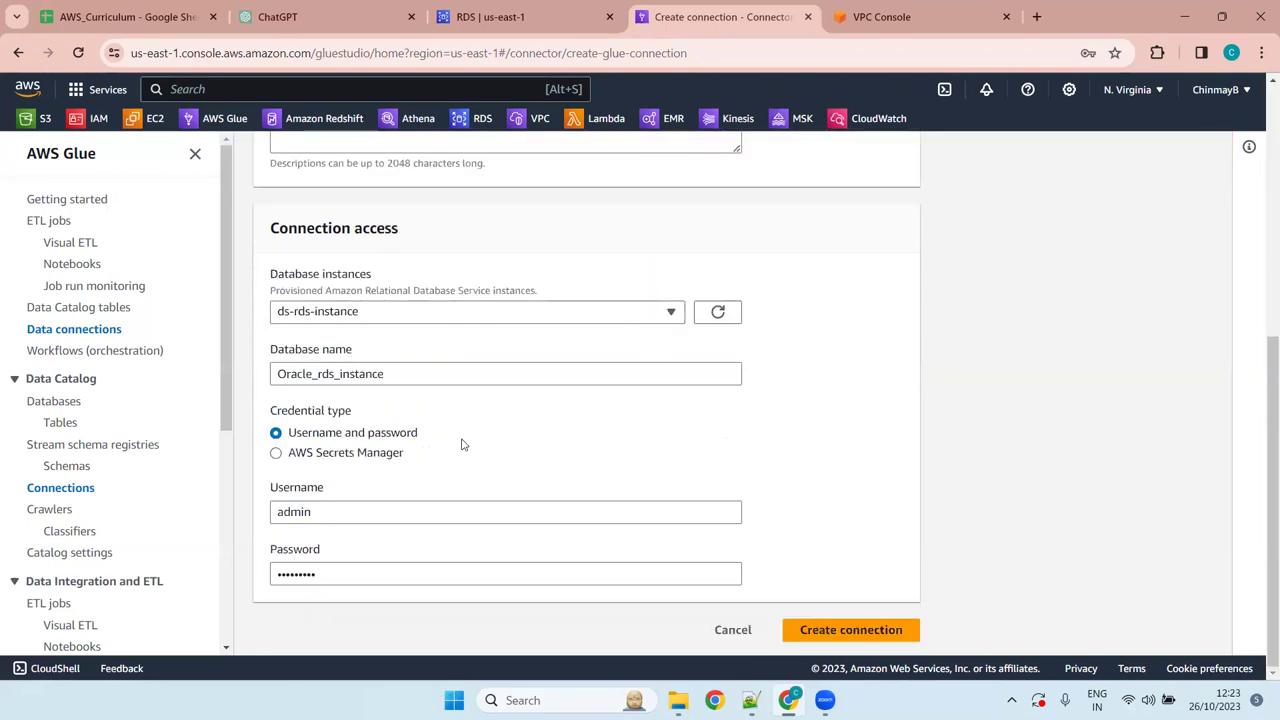
scroll(447, 346, up, 5)
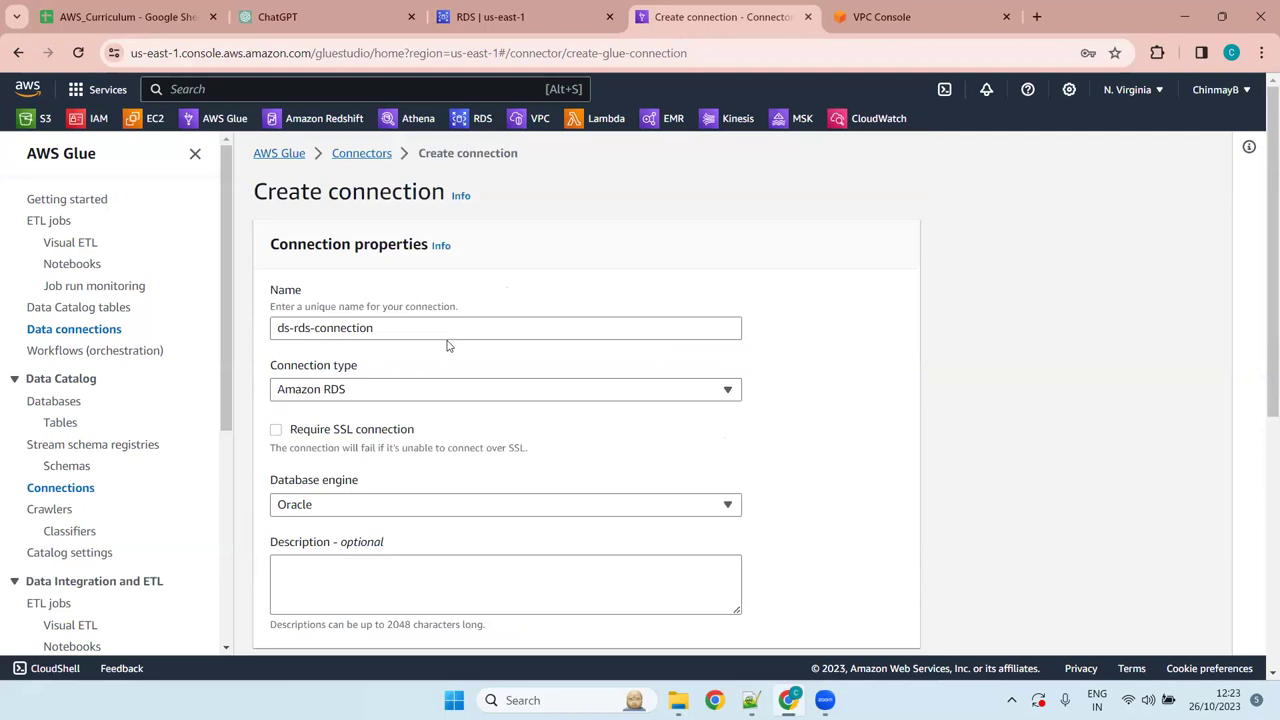
click(427, 336)
click(499, 389)
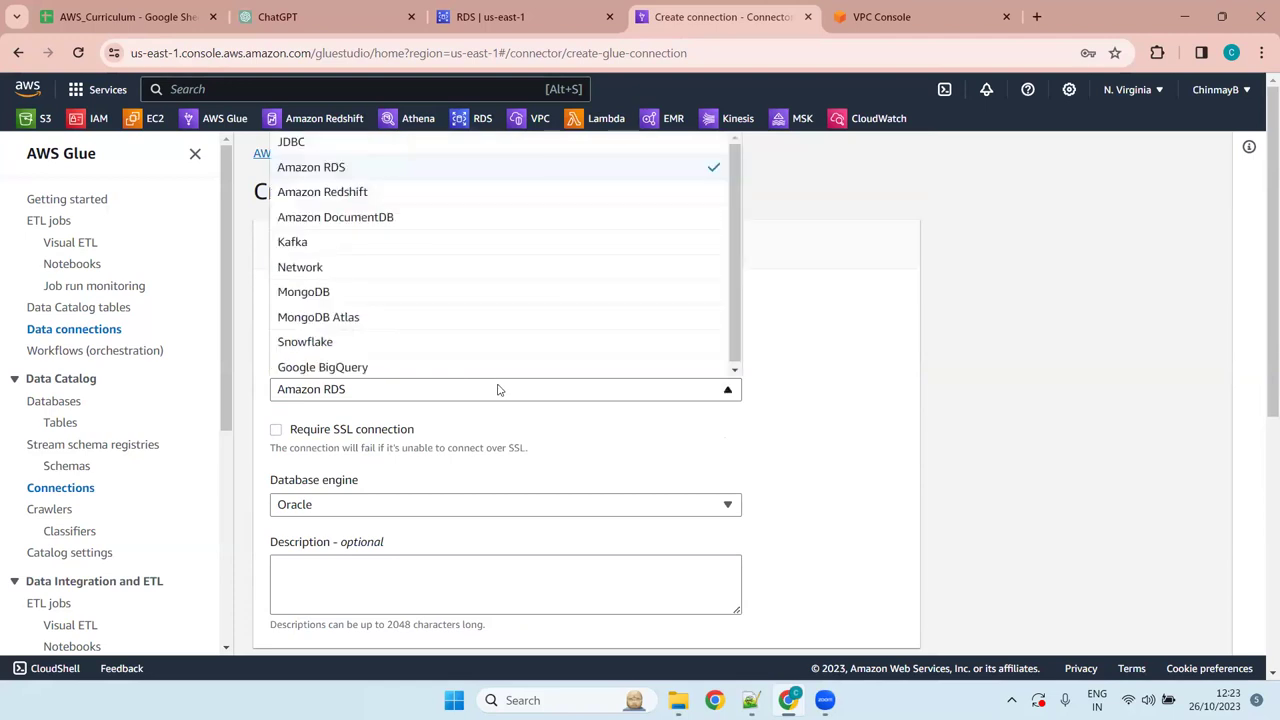
click(422, 169)
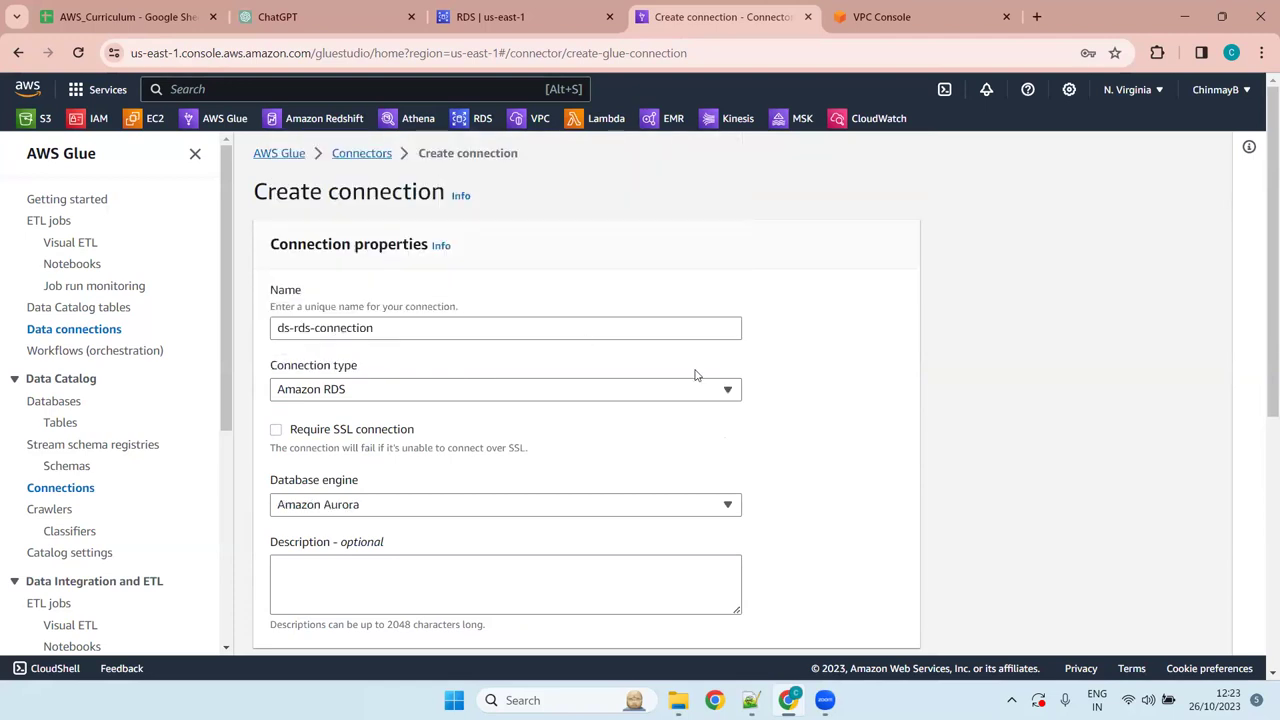
scroll(769, 403, down, 5)
scroll(729, 403, up, 5)
Choose Oracle as the database engine and change the database name to ORCL
click(391, 505)
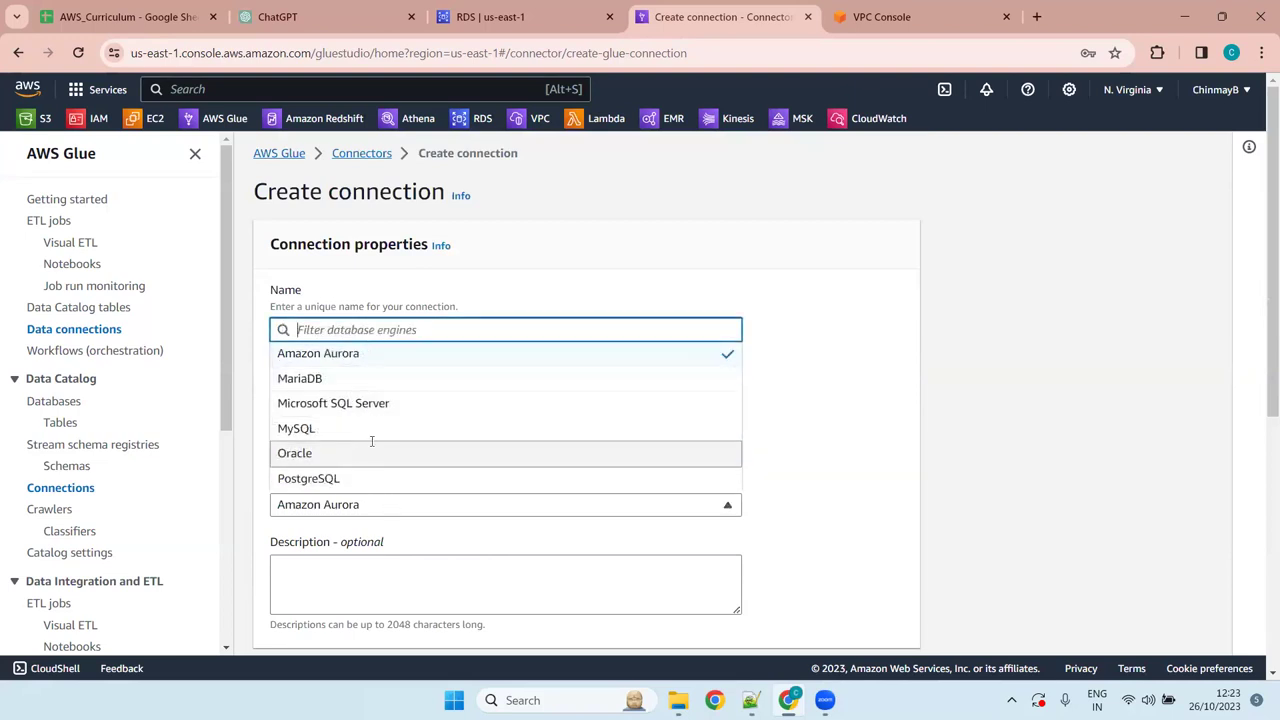
click(371, 441)
drag(1261, 262, 1260, 440)
click(416, 473)
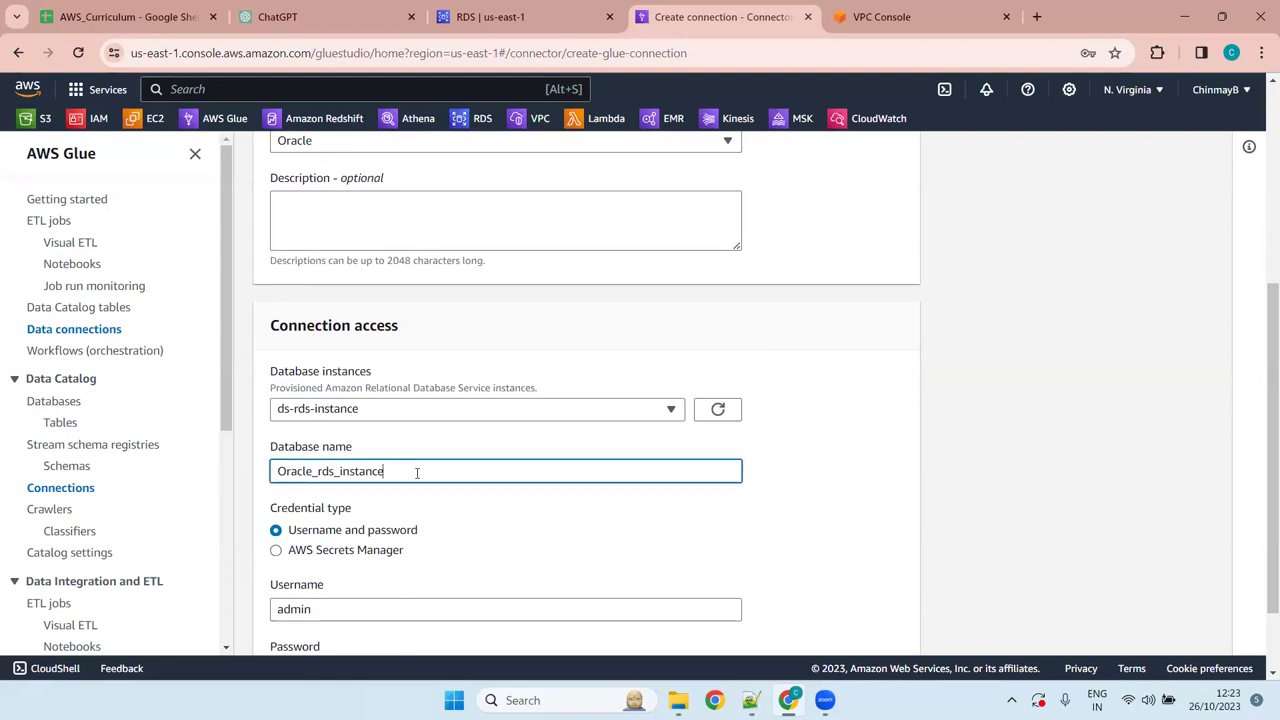
drag(417, 473, 287, 473)
key(BackSpace)
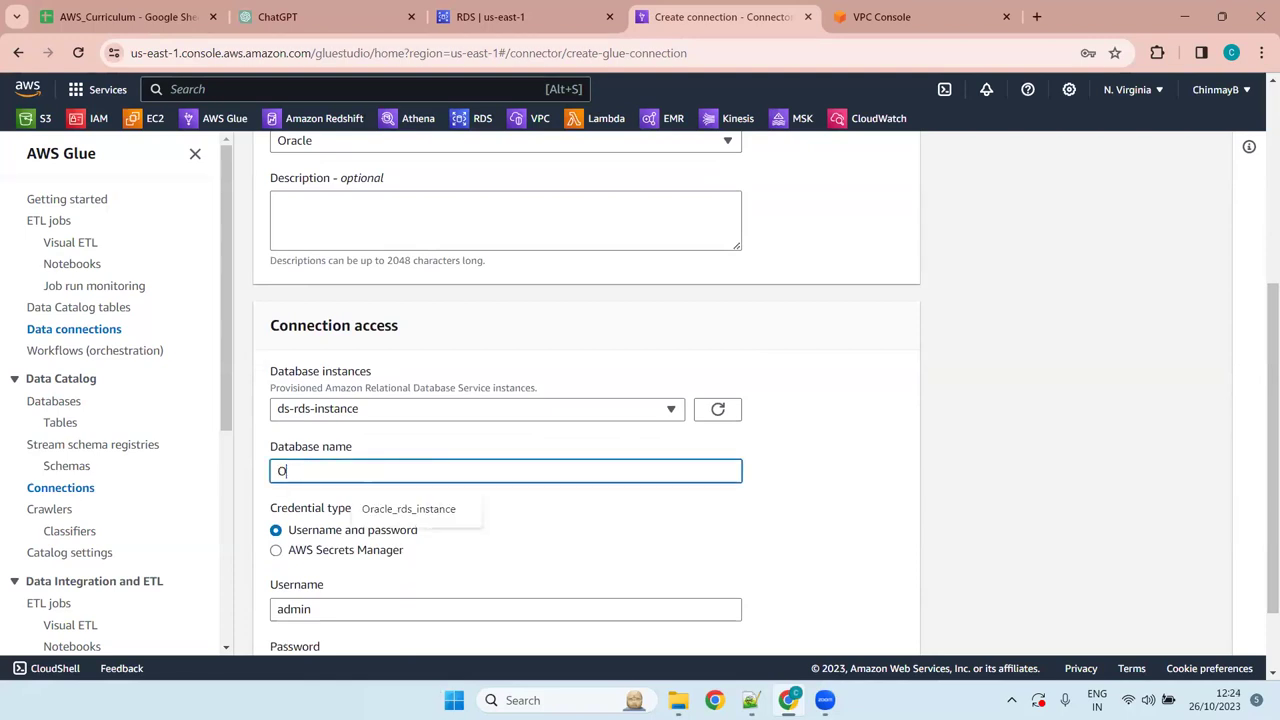
text(RCL)
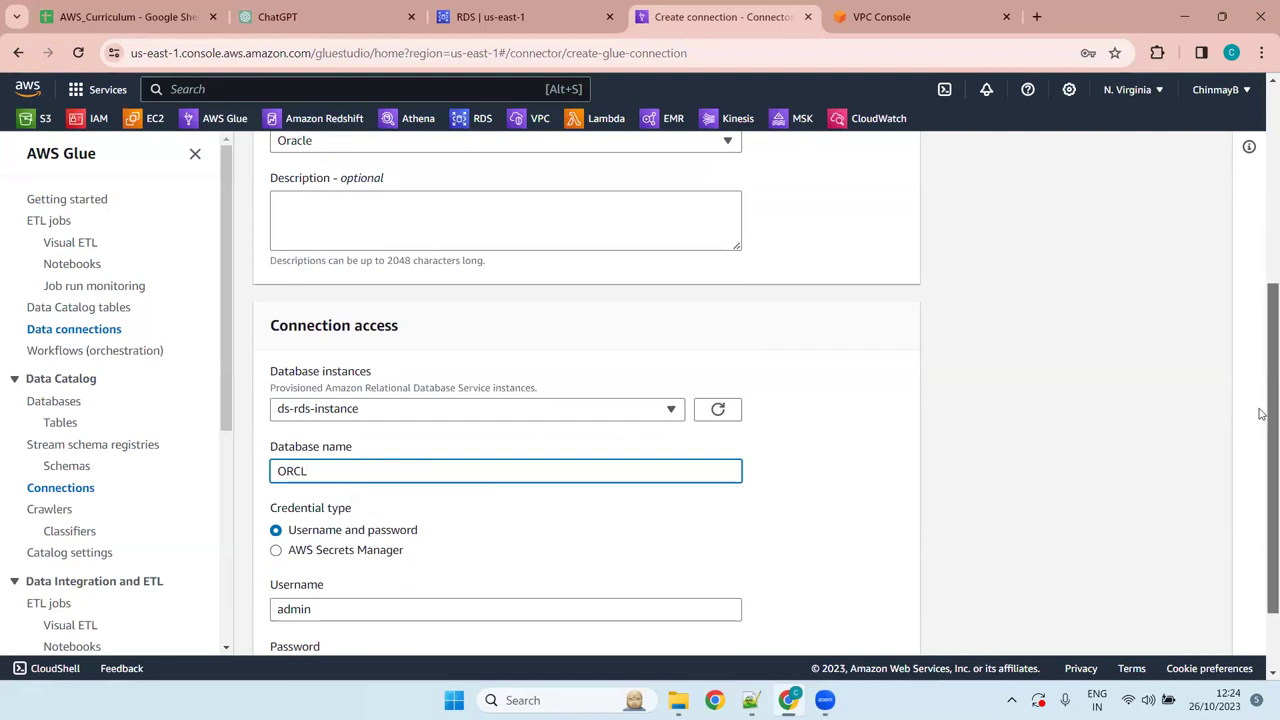
drag(1258, 414, 1262, 509)
Resubmit the ORCL connection, dismiss the validation error, and open ds-rds-instance's connectivity details in RDS
click(850, 632)
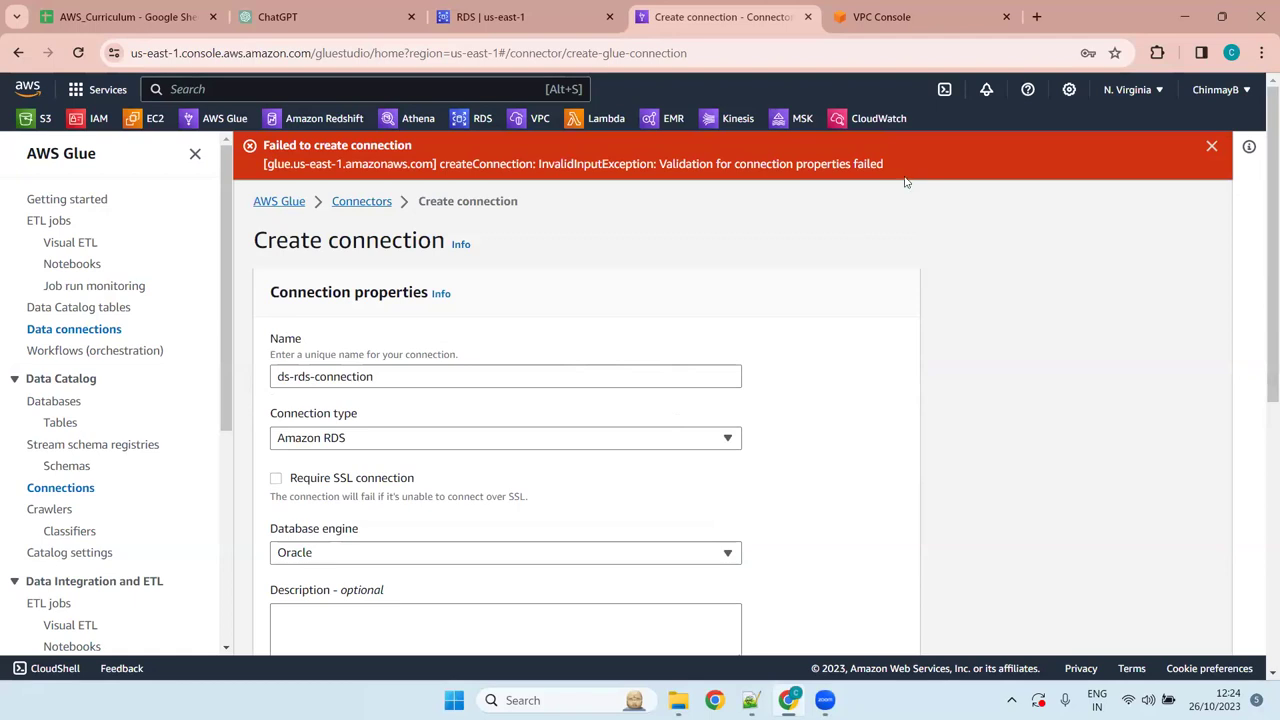
click(1211, 146)
scroll(556, 376, down, 1)
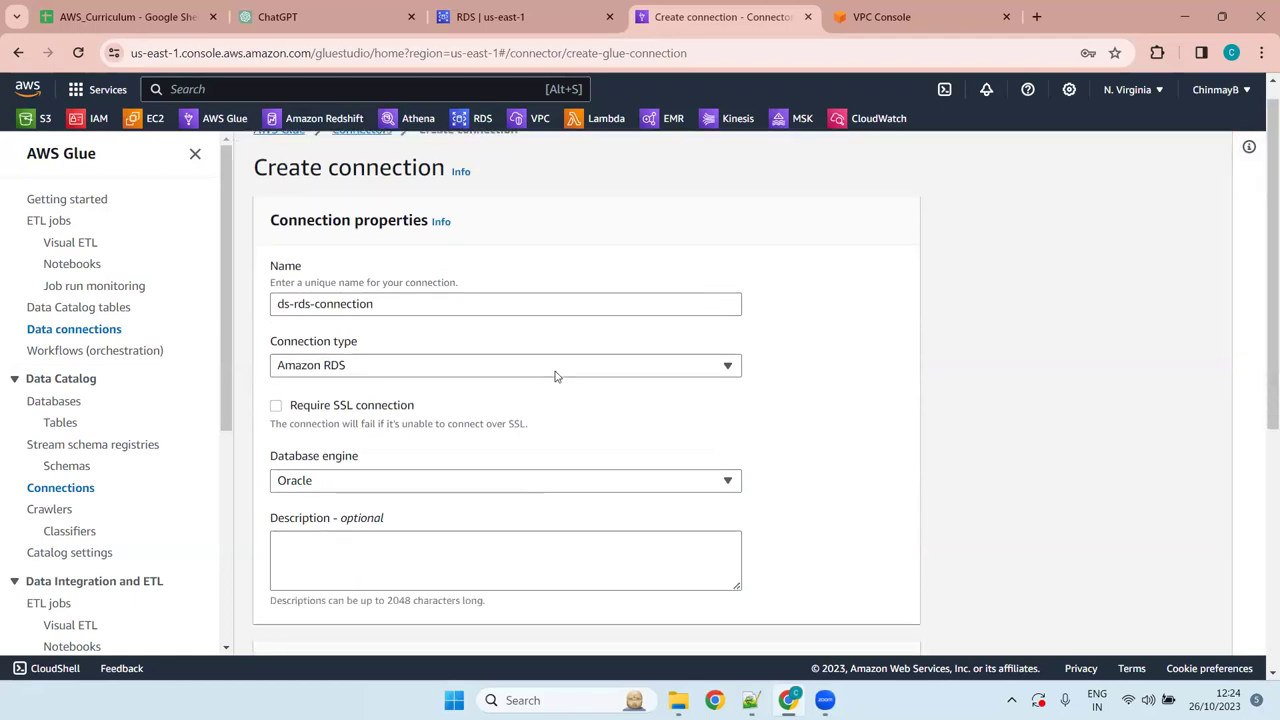
scroll(556, 376, down, 5)
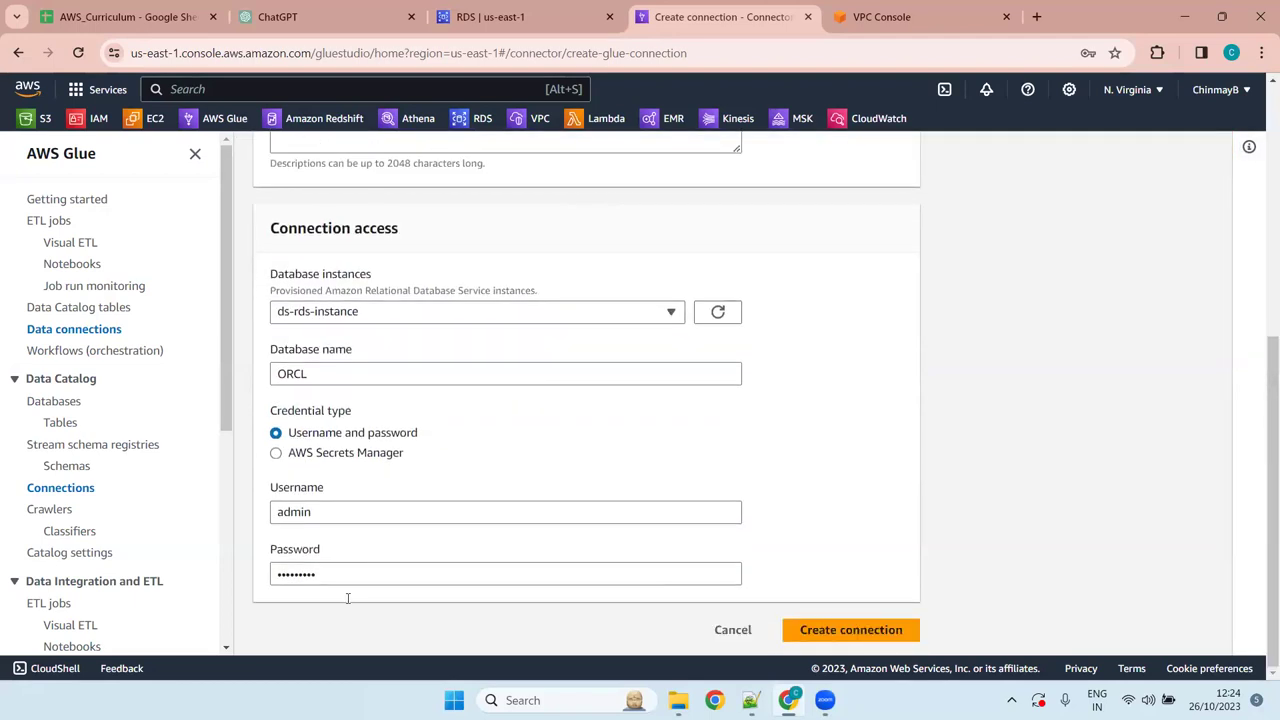
drag(340, 574, 194, 571)
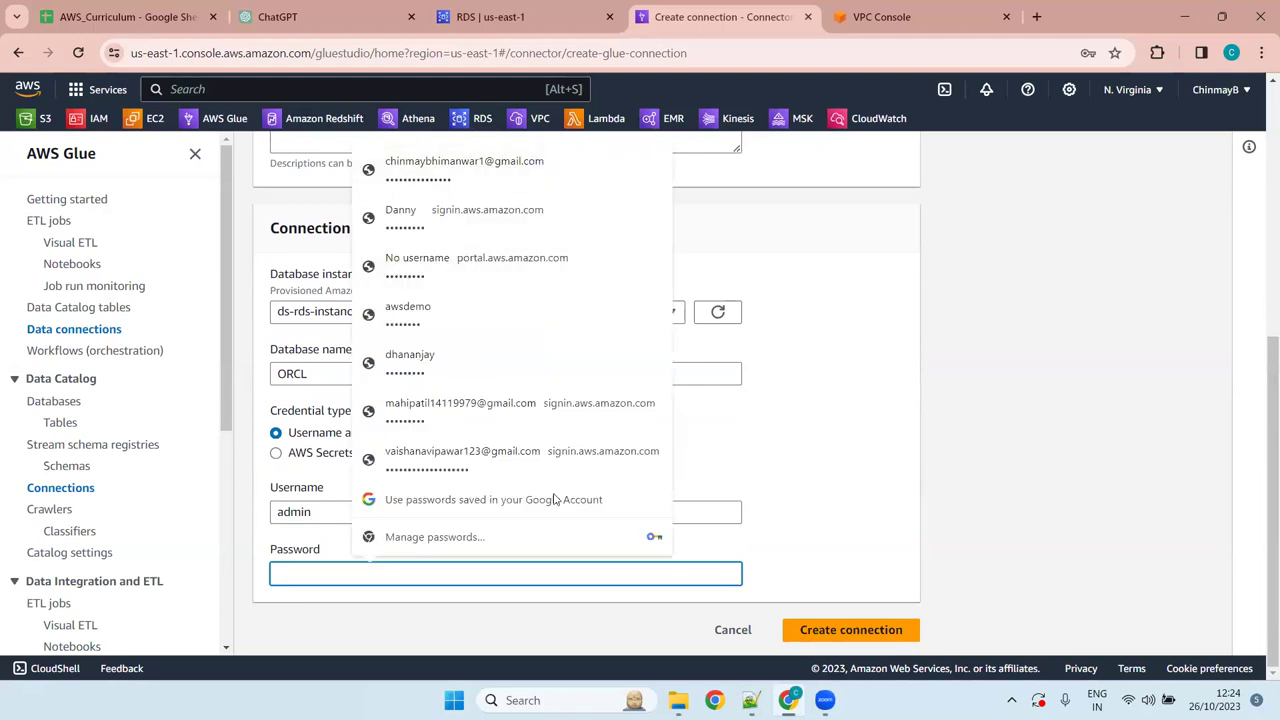
click(517, 12)
click(340, 443)
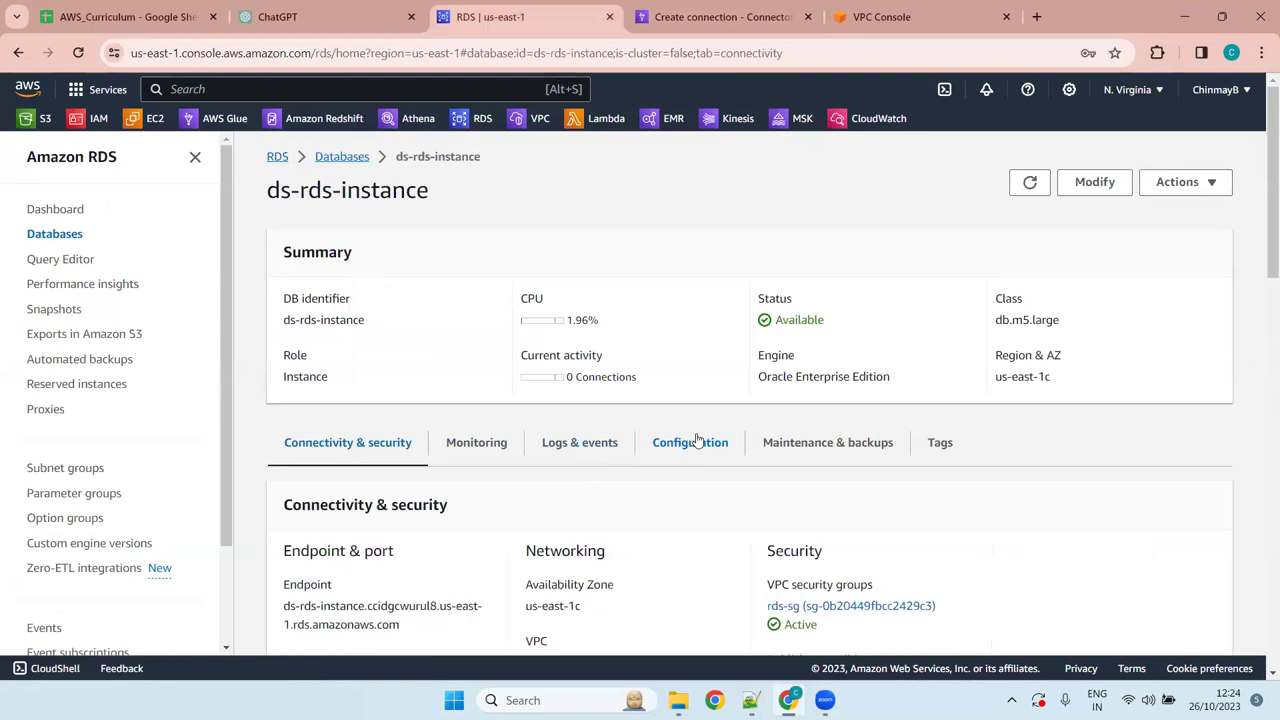
Review ds-rds-instance's connectivity and configuration, confirming DB name ORCL, then return to Glue
scroll(553, 222, down, 4)
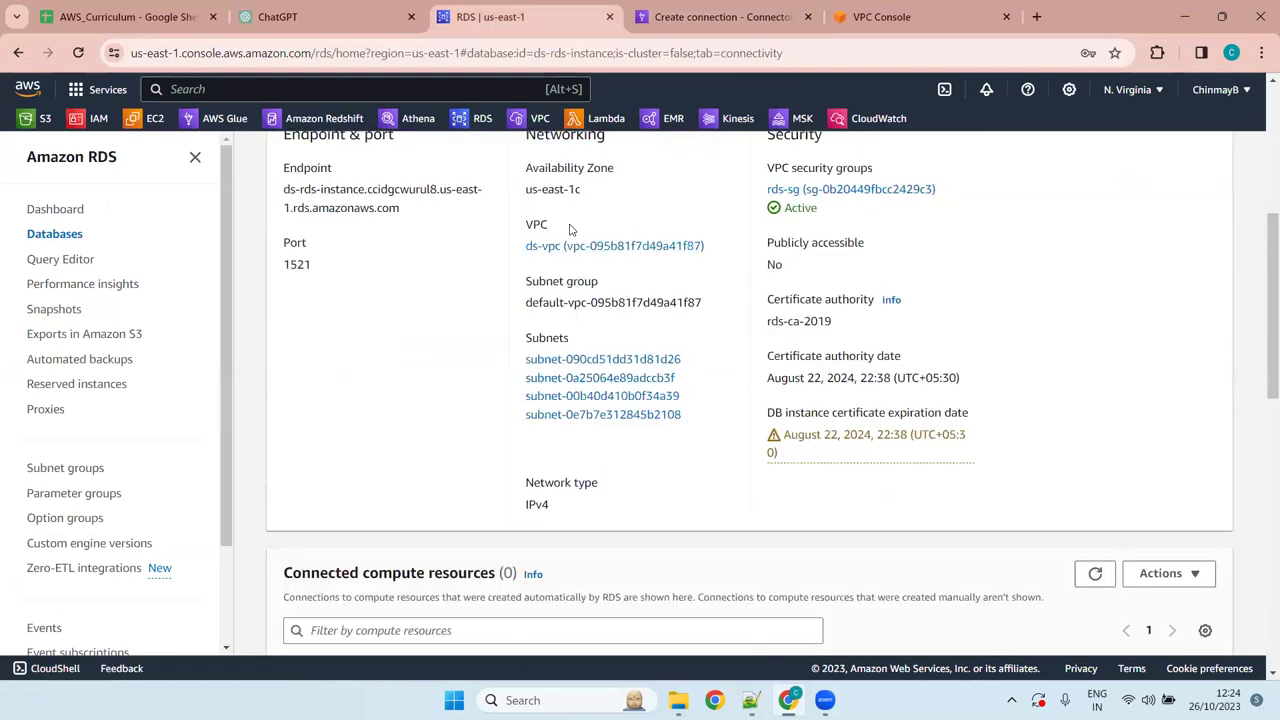
scroll(565, 225, down, 4)
scroll(570, 225, up, 10)
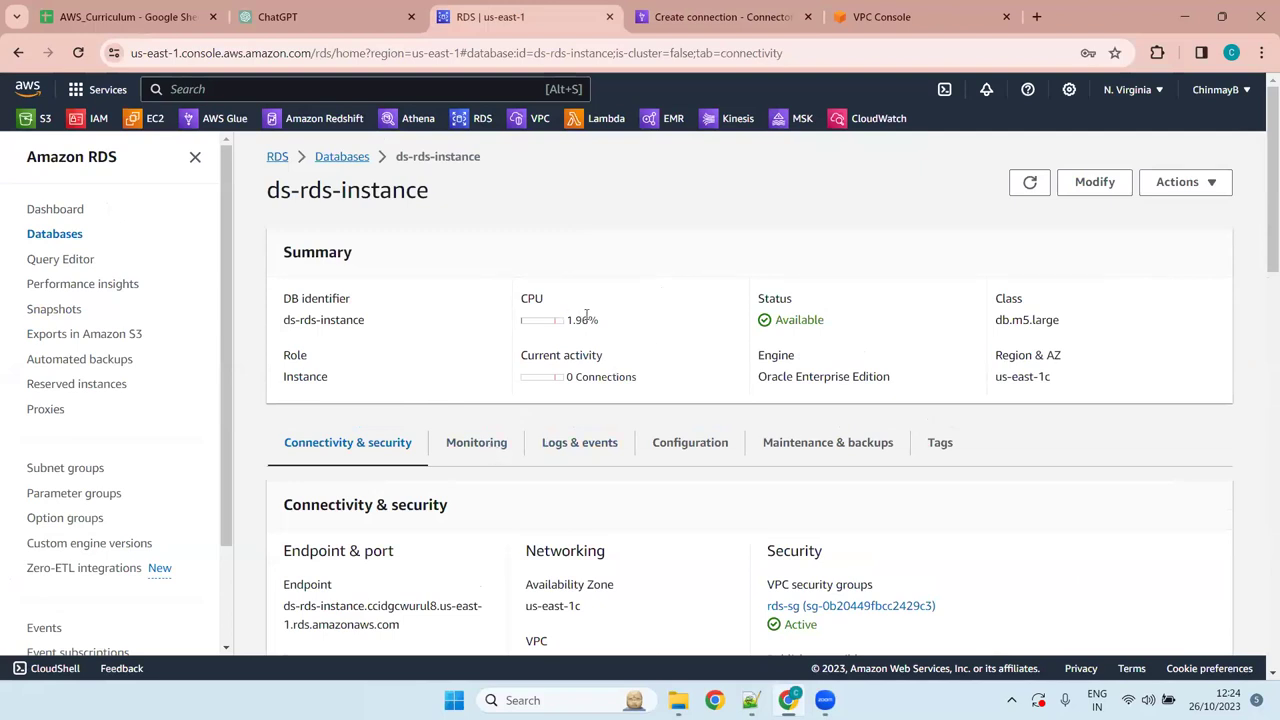
drag(1262, 177, 1262, 247)
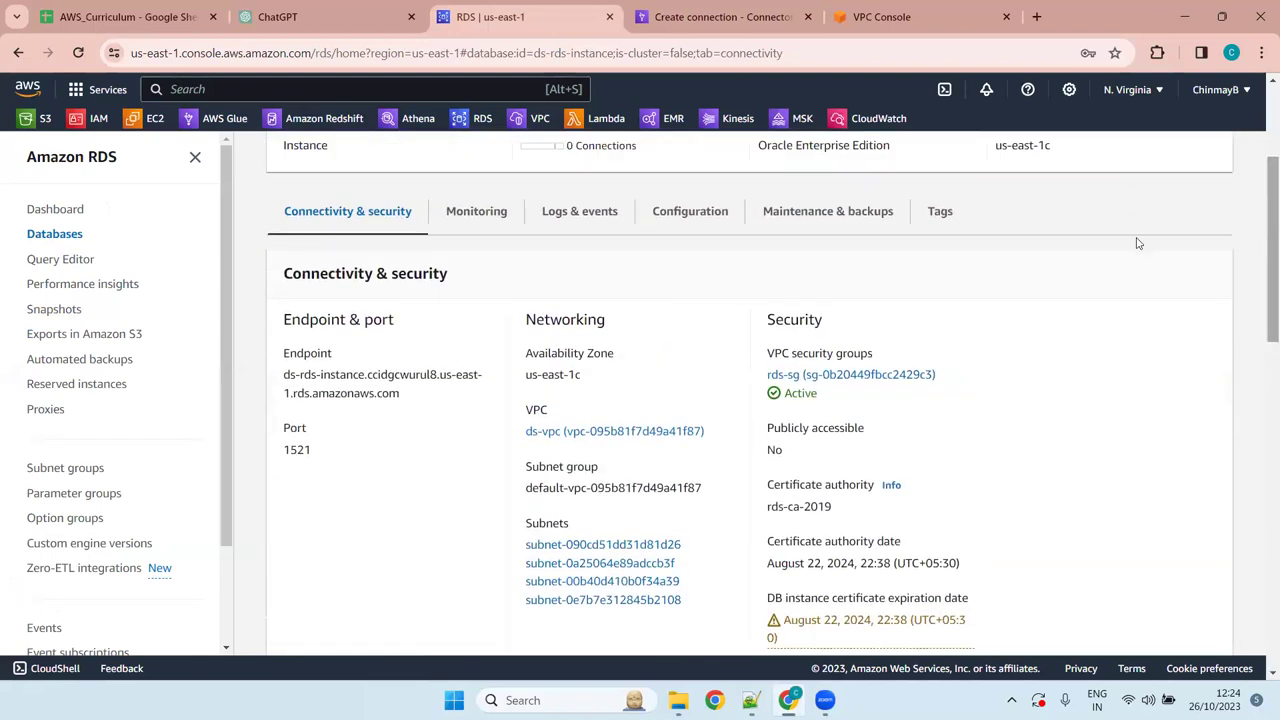
click(694, 213)
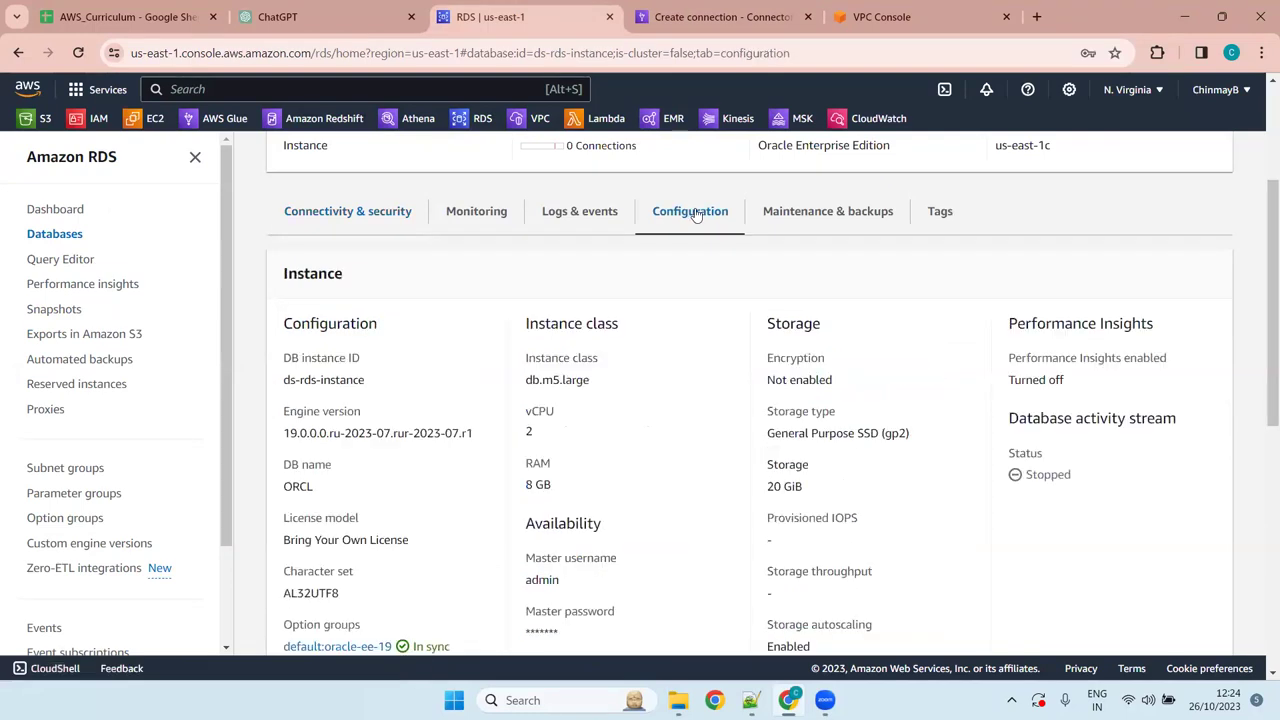
drag(1265, 222, 1262, 262)
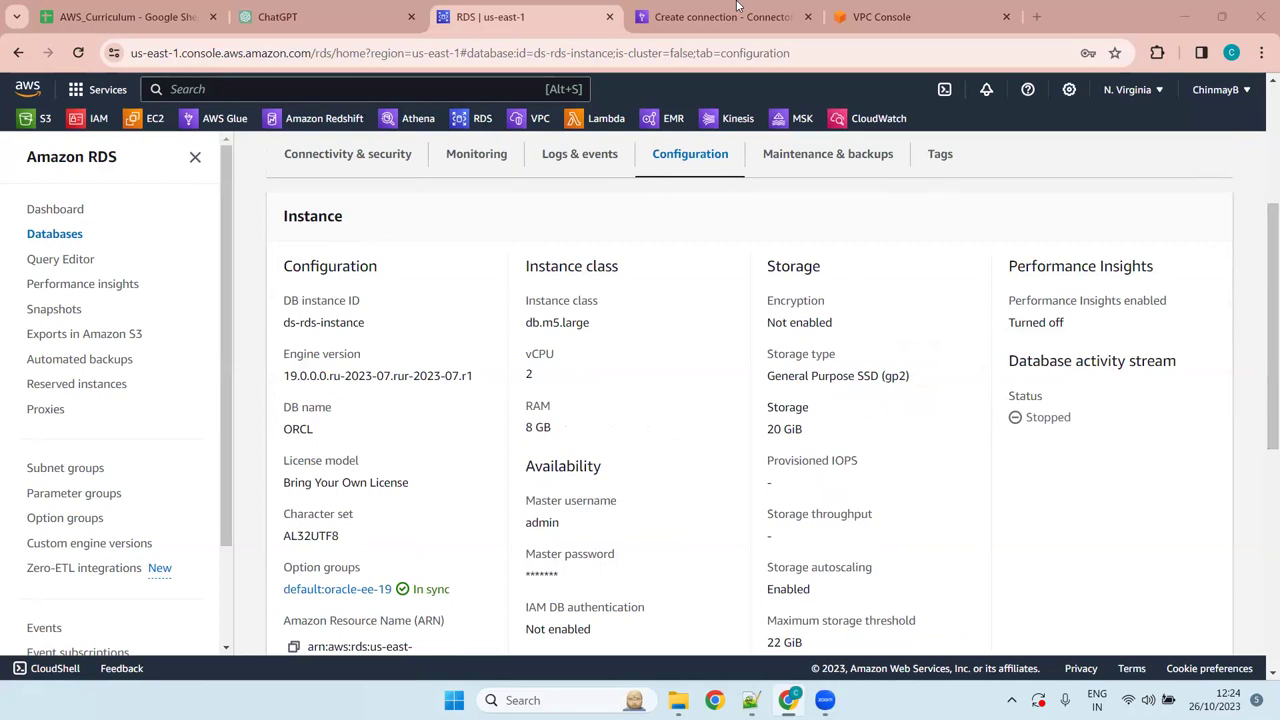
key(ctrl+Tab)
Re-enter the database password in the Glue connection form
click(280, 512)
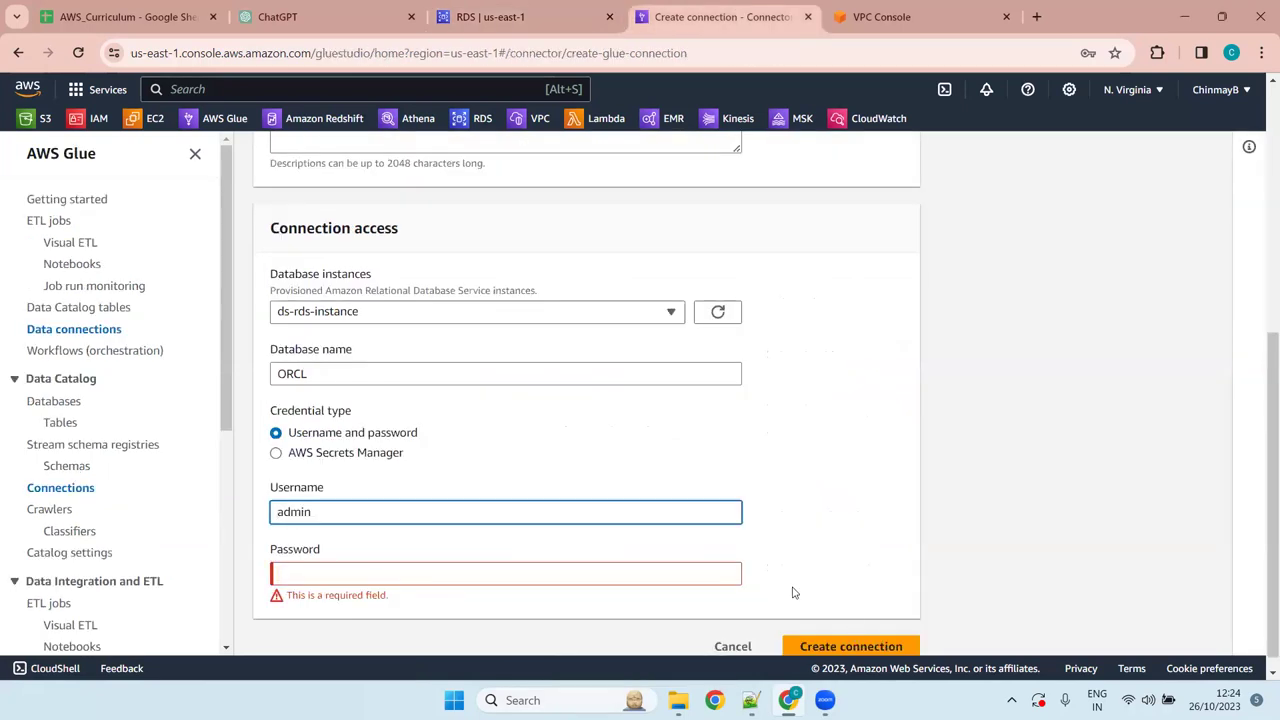
click(384, 574)
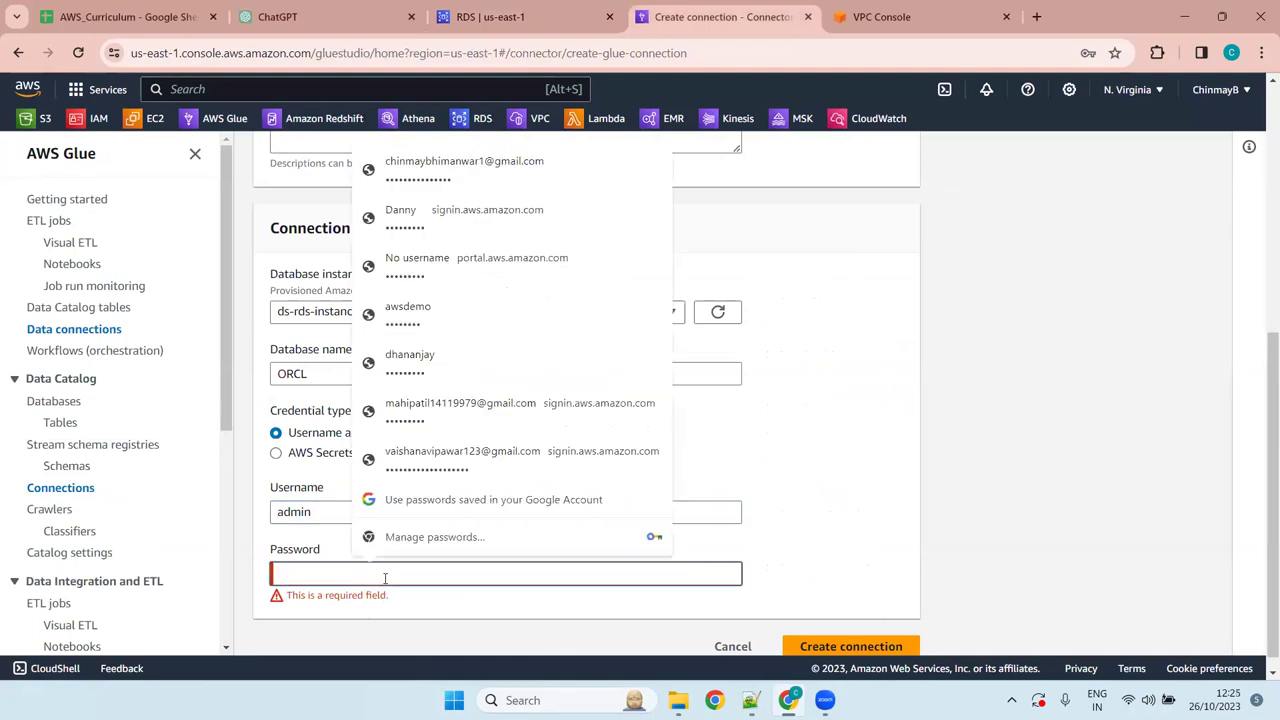
text(a)
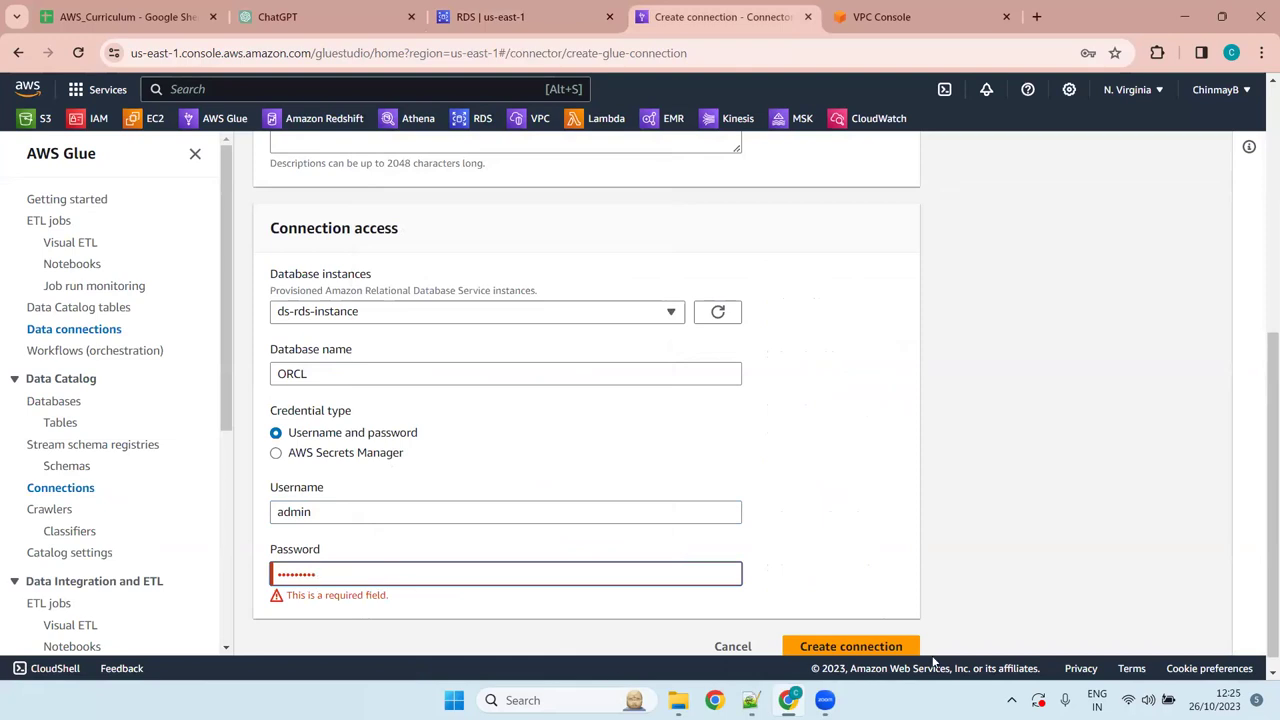
Refresh the database instances list, check the Name, and create ds-rds-connection_1
click(665, 313)
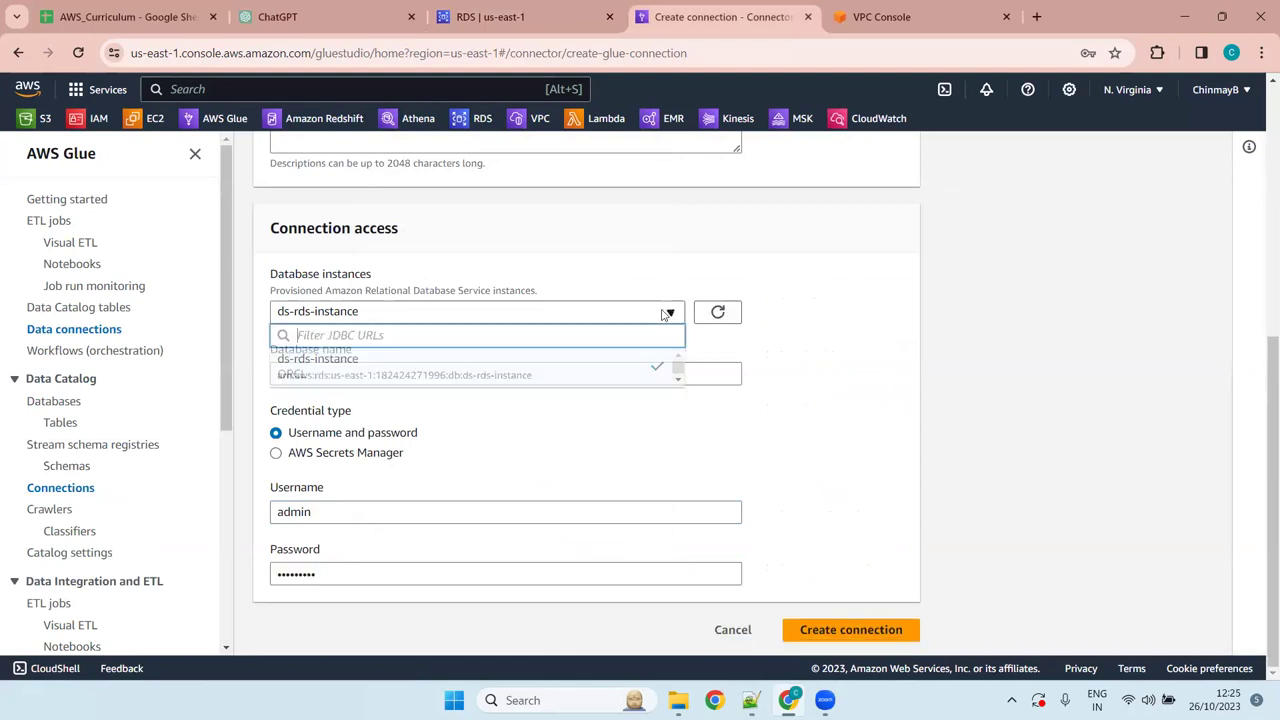
click(720, 313)
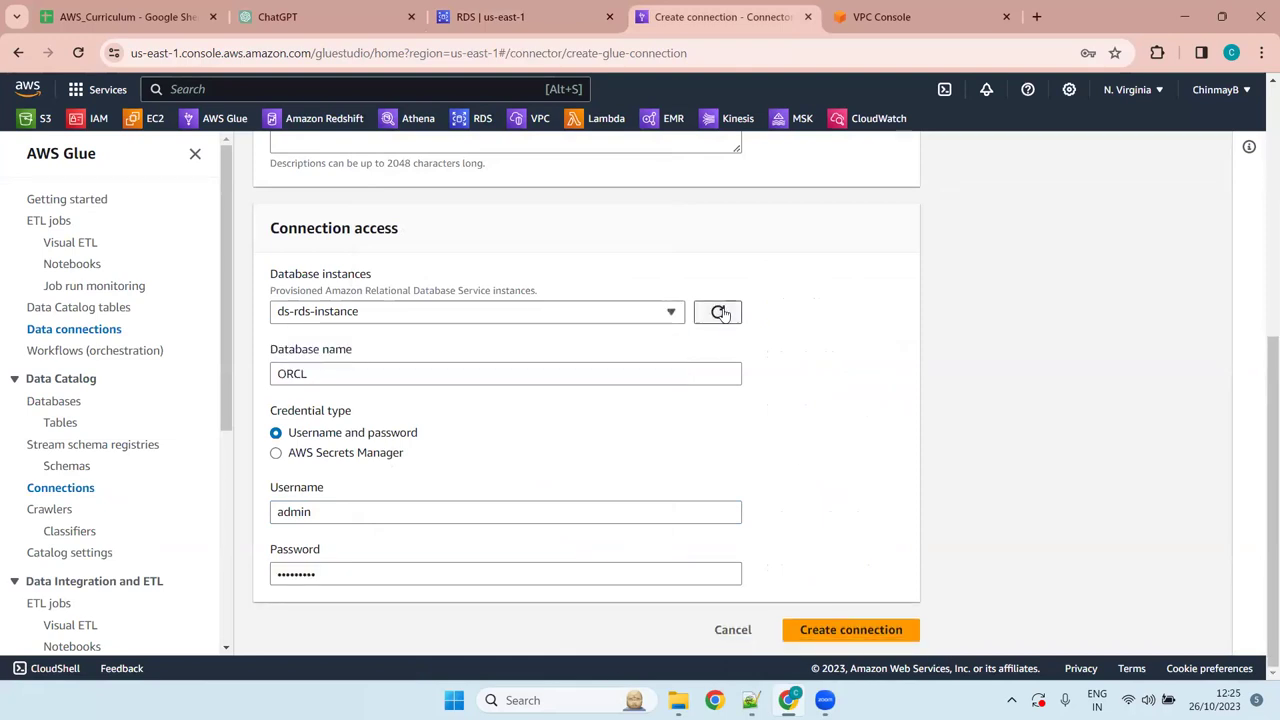
click(611, 314)
scroll(449, 318, up, 5)
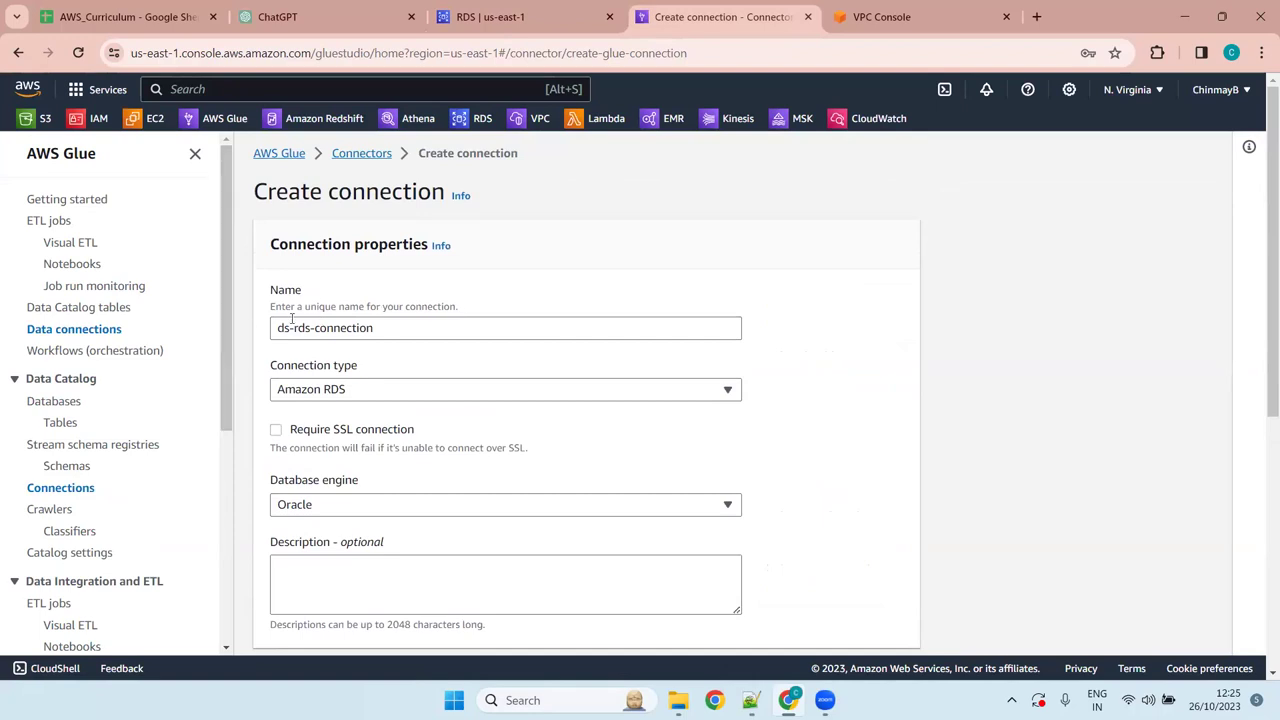
click(381, 327)
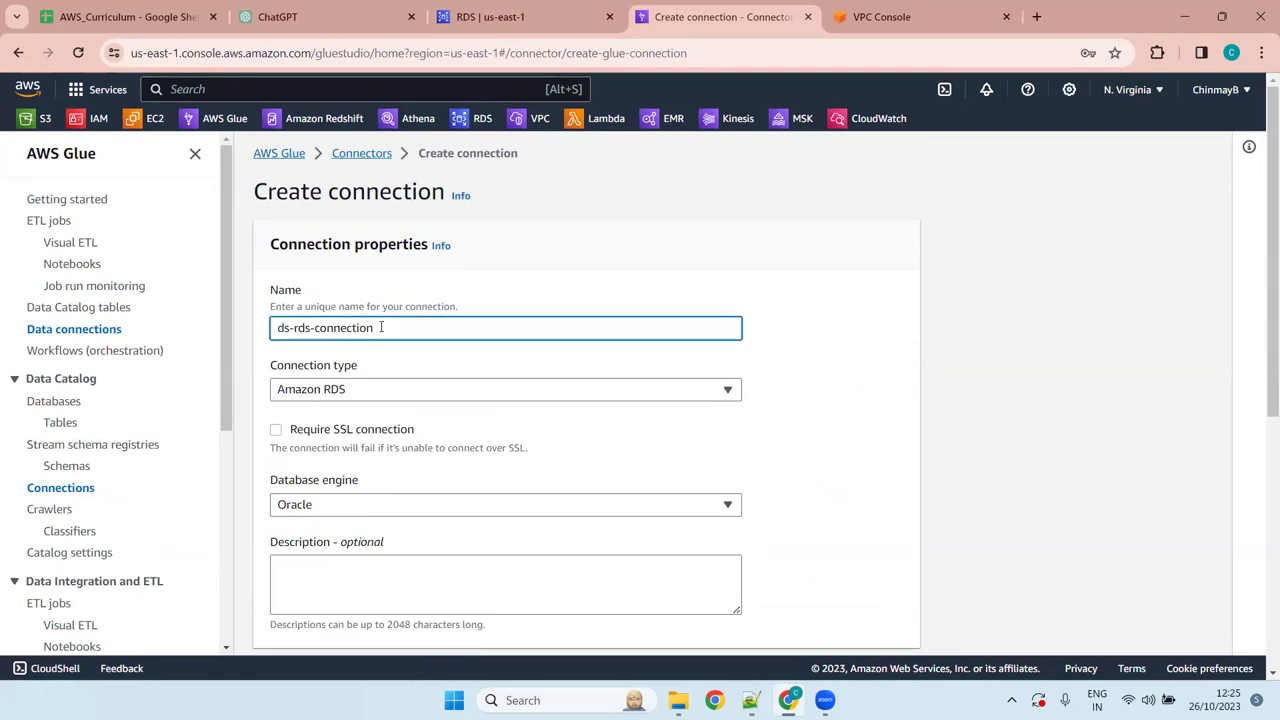
scroll(456, 312, down, 5)
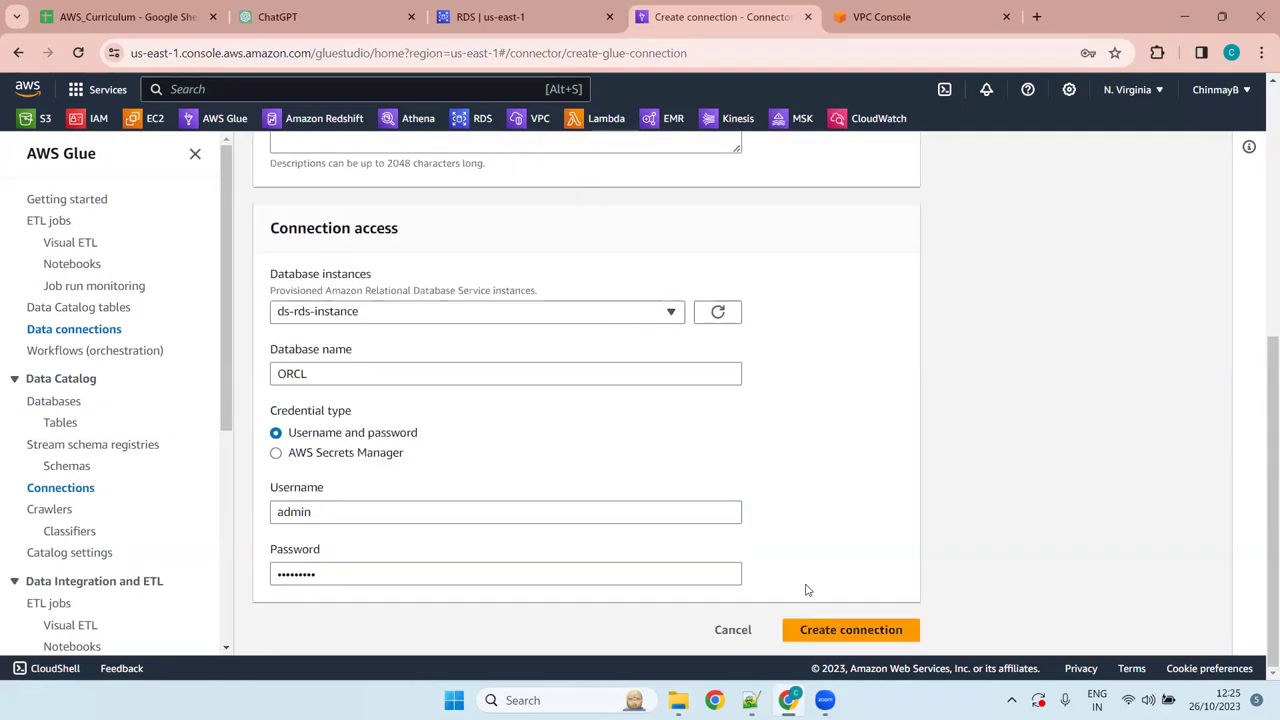
click(845, 631)
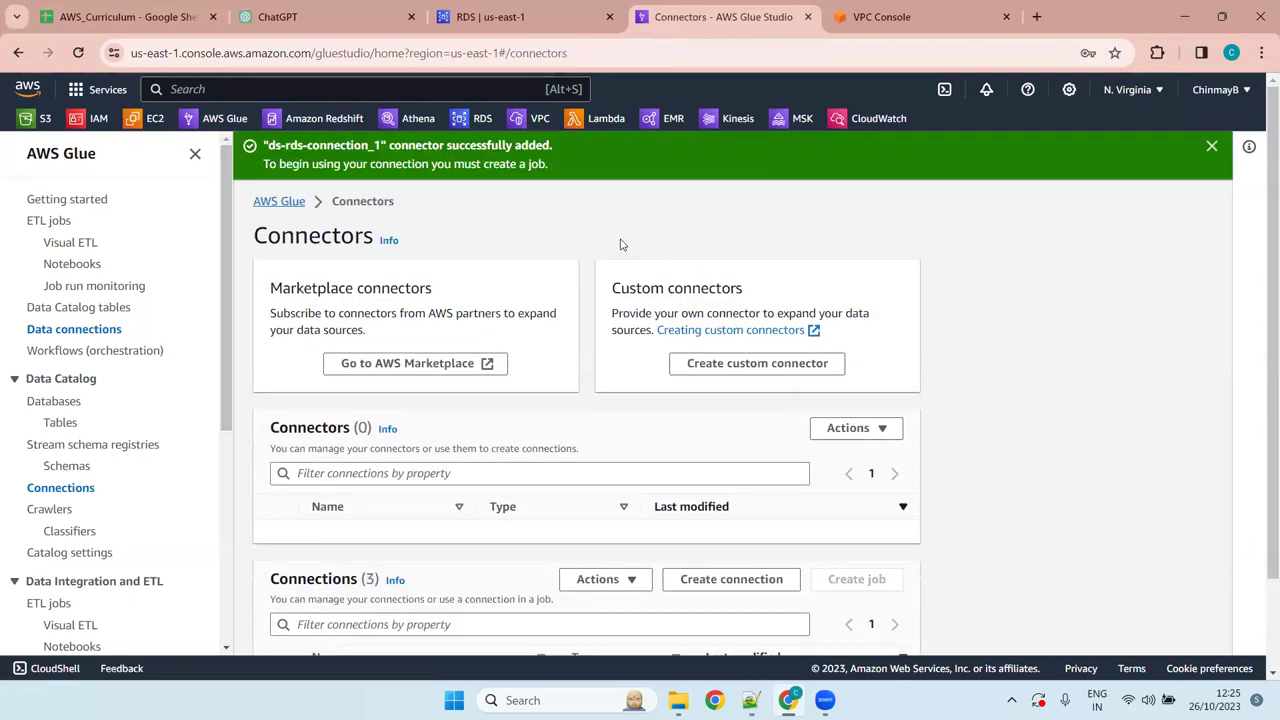
scroll(620, 244, down, 1)
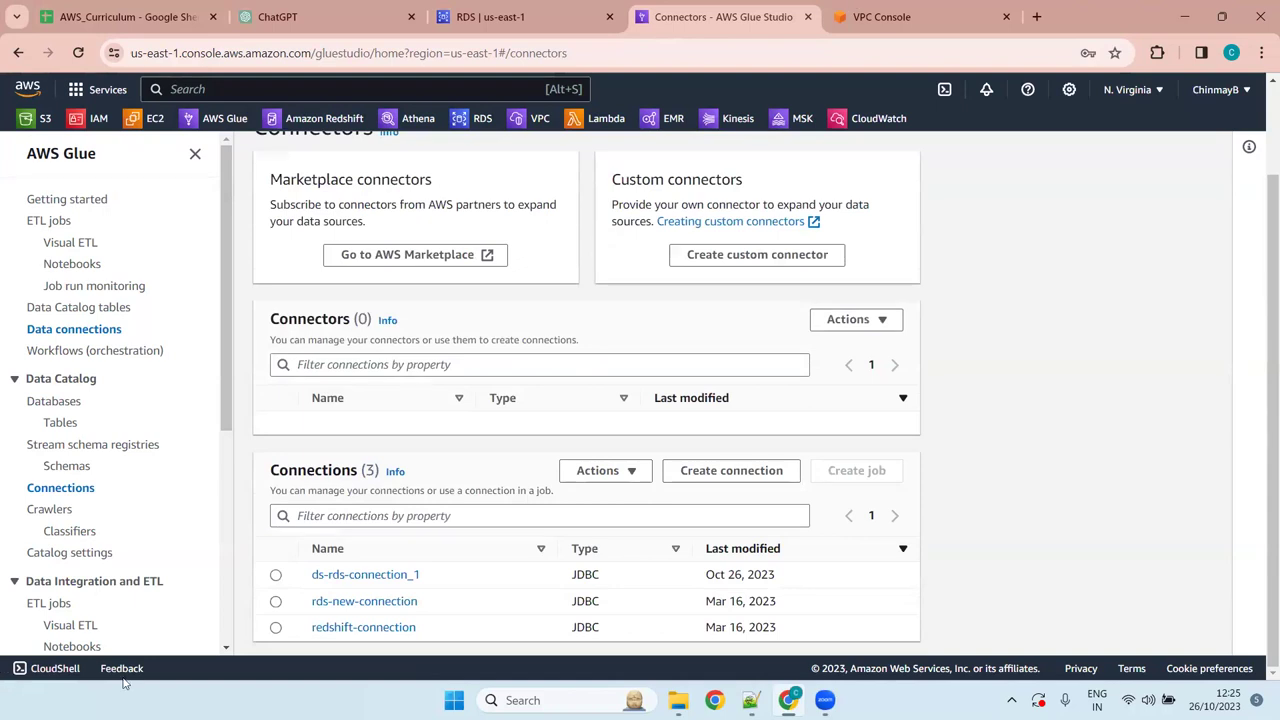
click(276, 575)
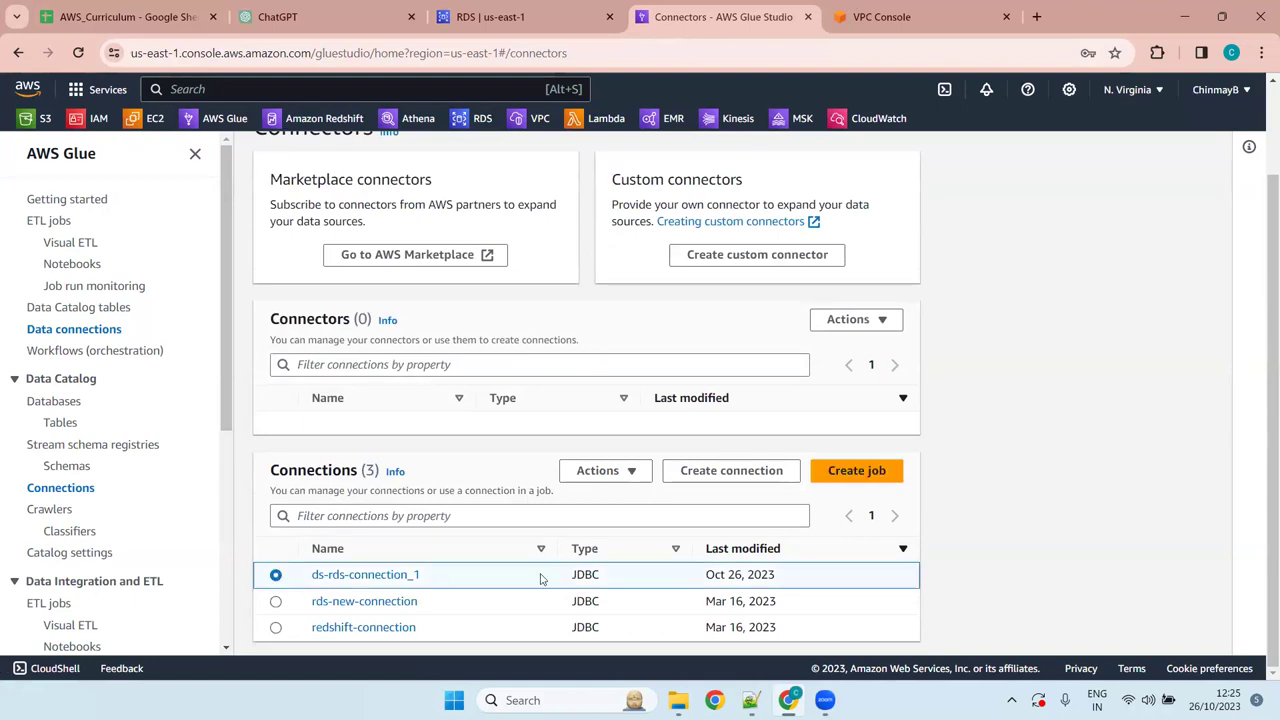
click(600, 473)
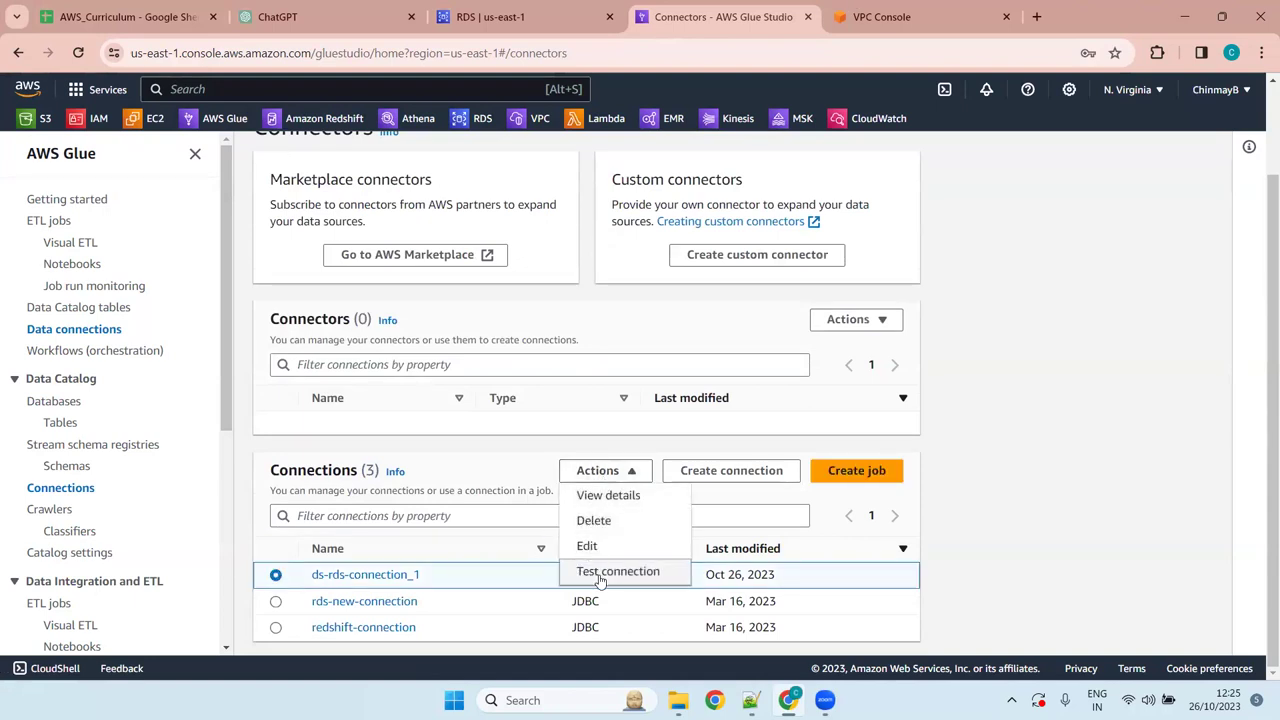
click(600, 572)
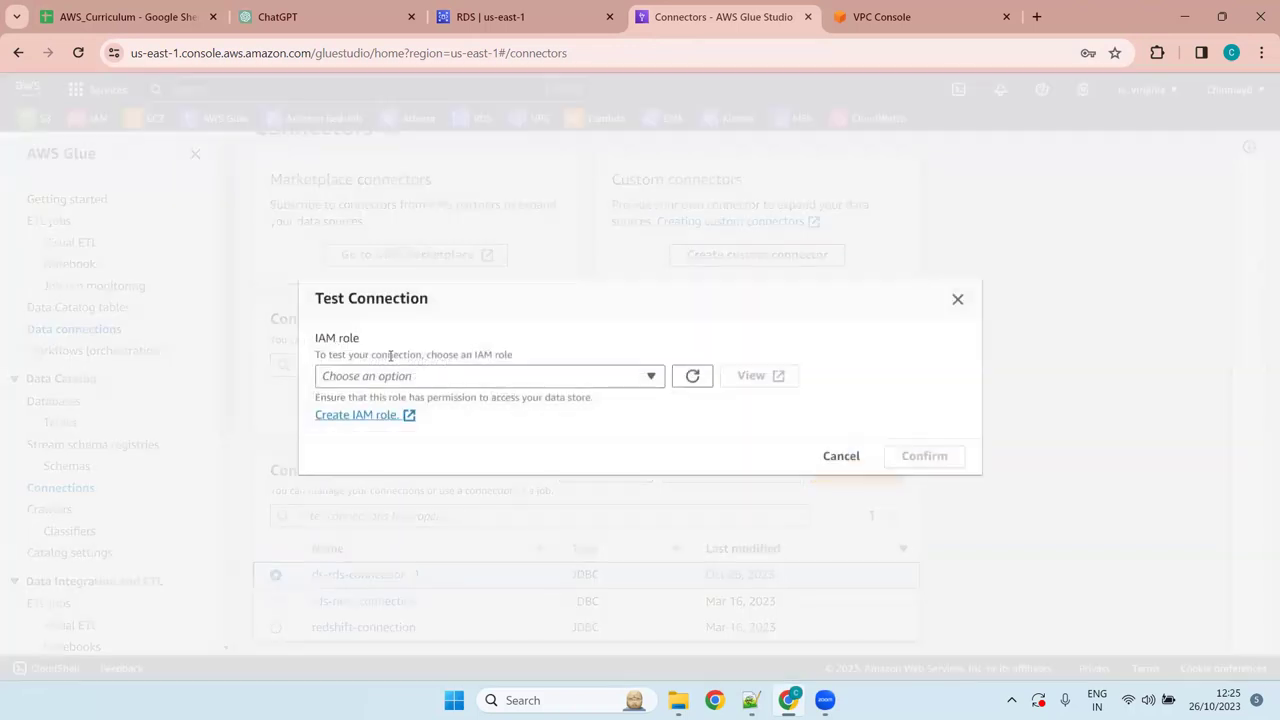
click(474, 388)
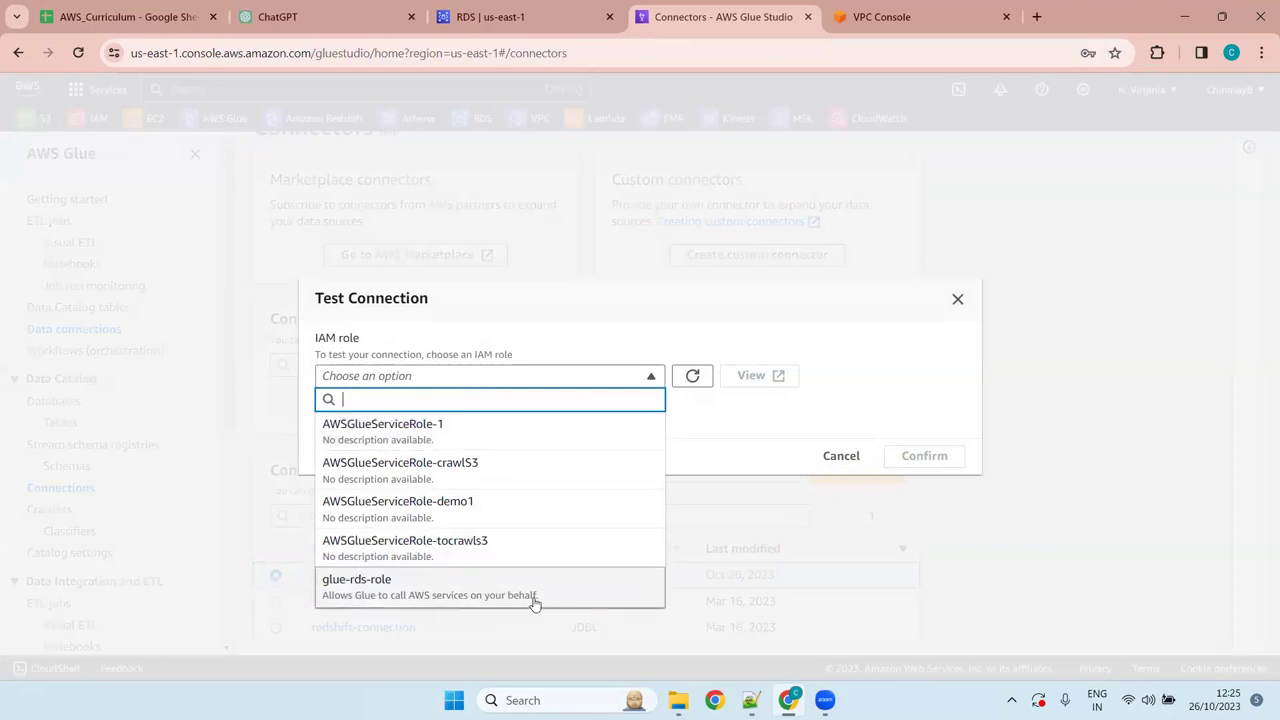
click(474, 590)
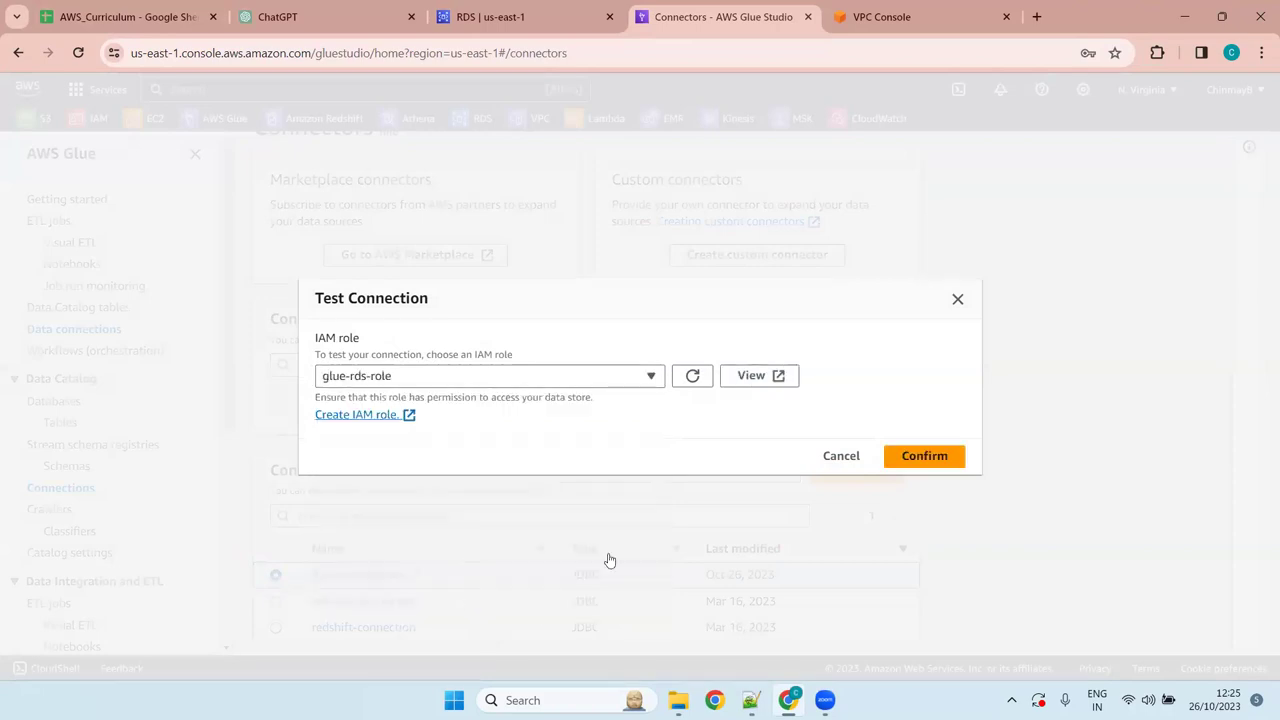
click(926, 456)
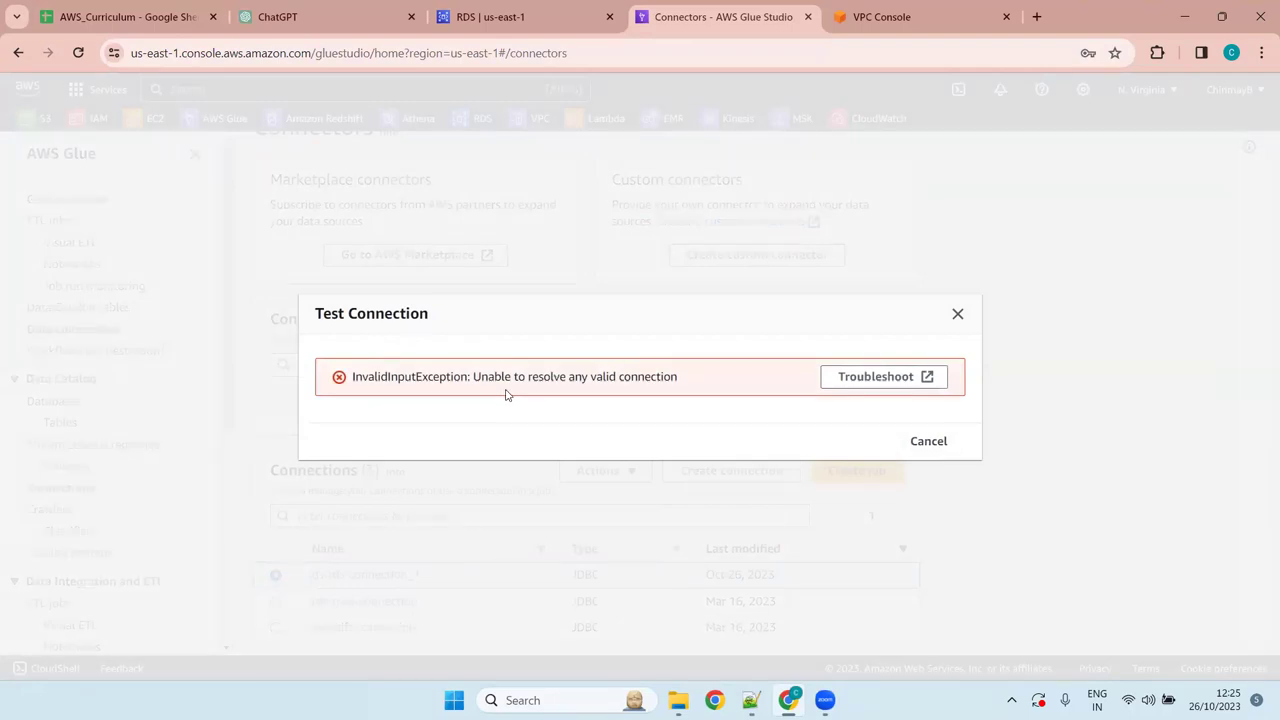
drag(677, 376, 340, 376)
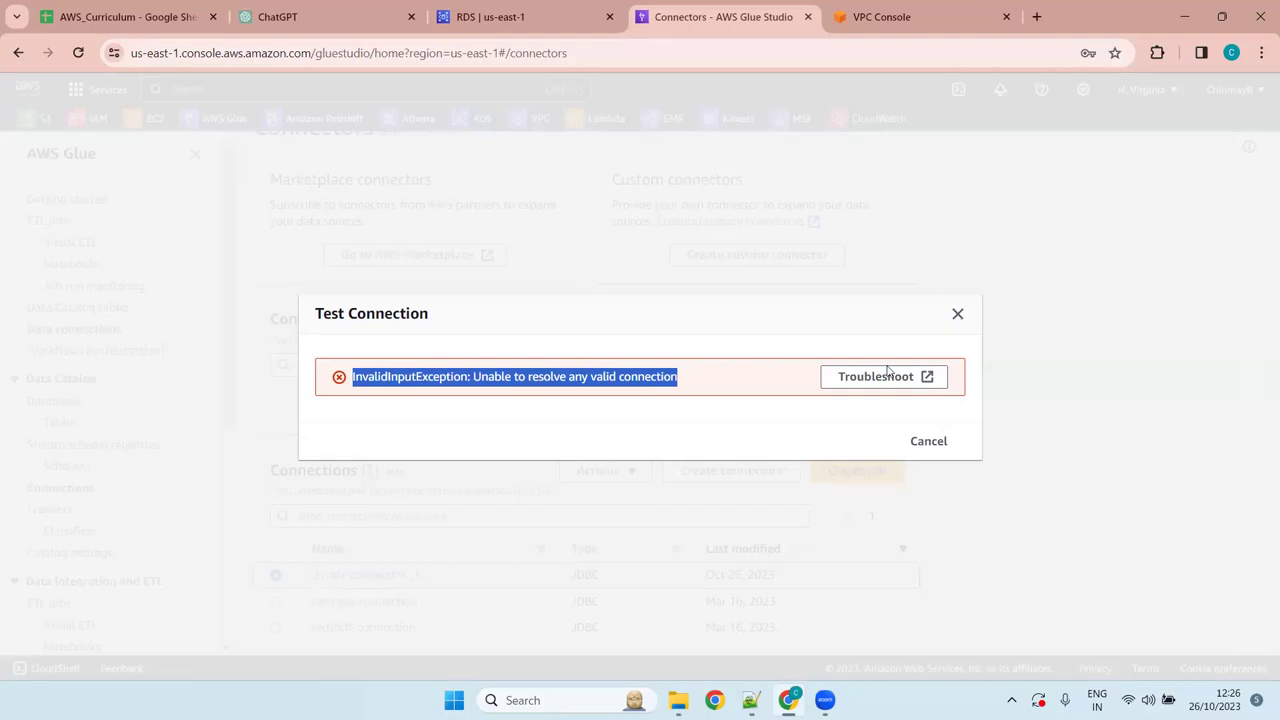
key(Escape)
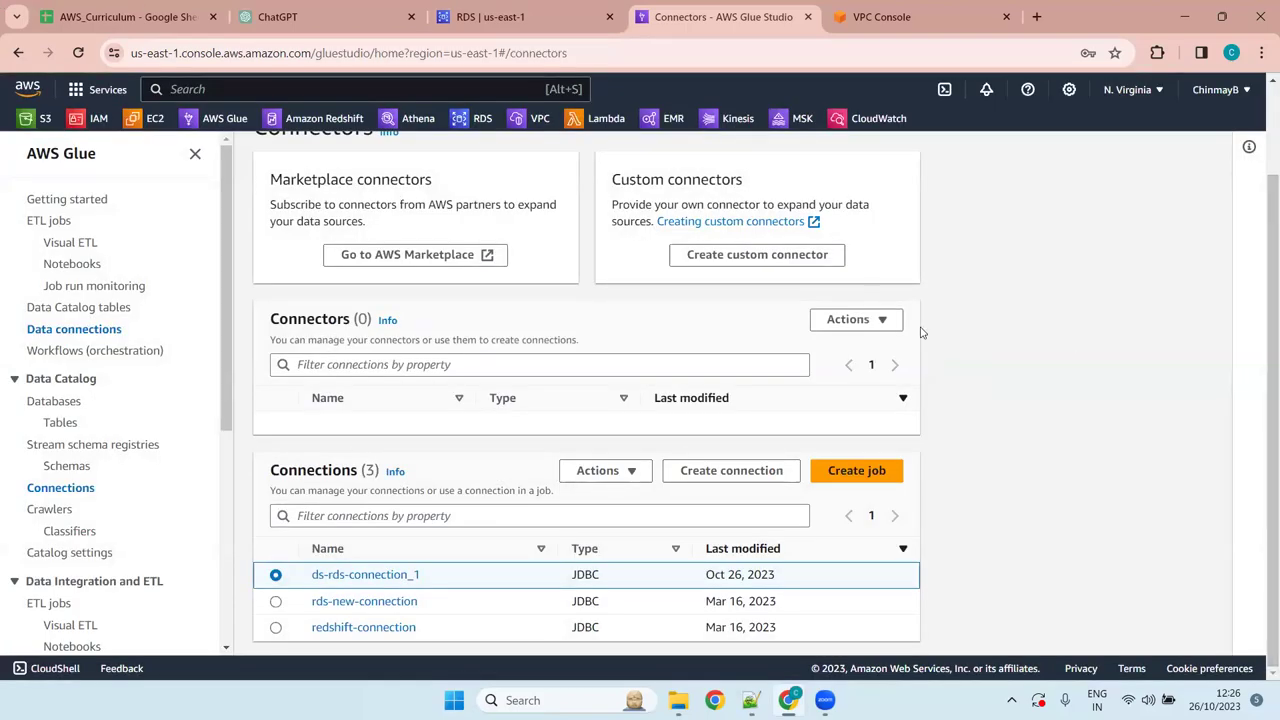
Look over the VPCs and the 10 subnets of ds-vpc and Default-VPC, then open Route tables
click(899, 10)
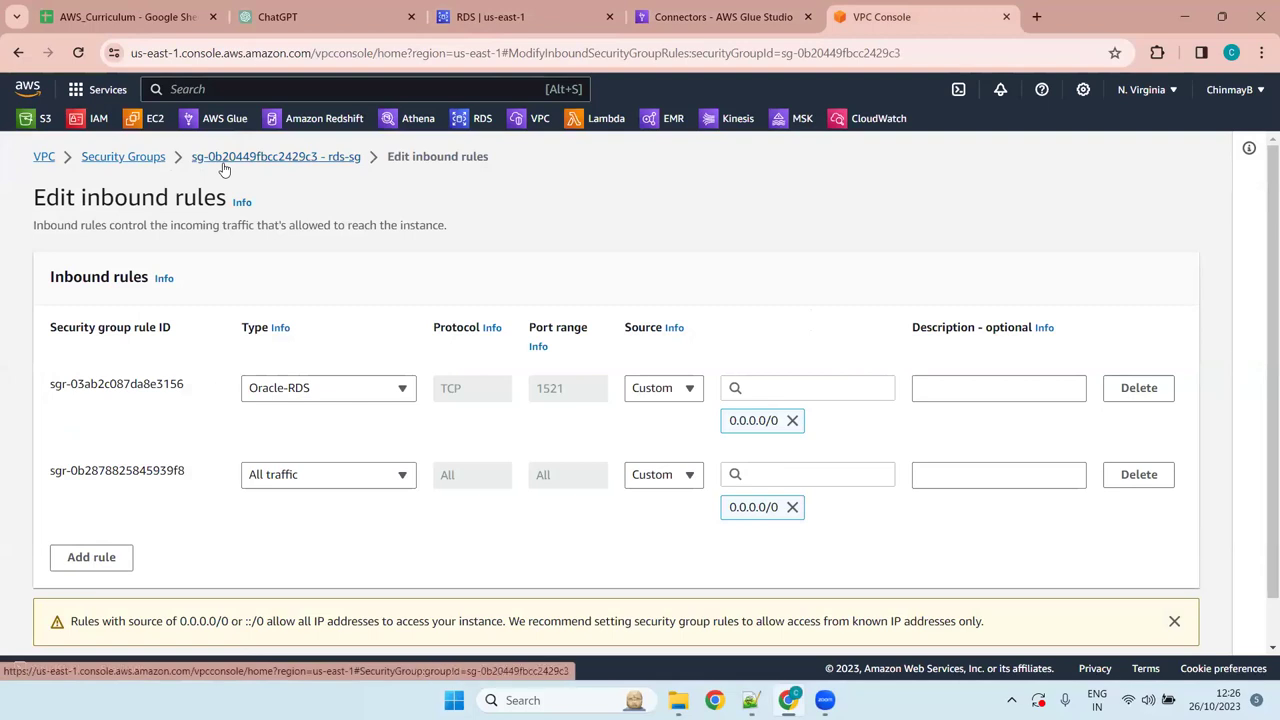
click(535, 120)
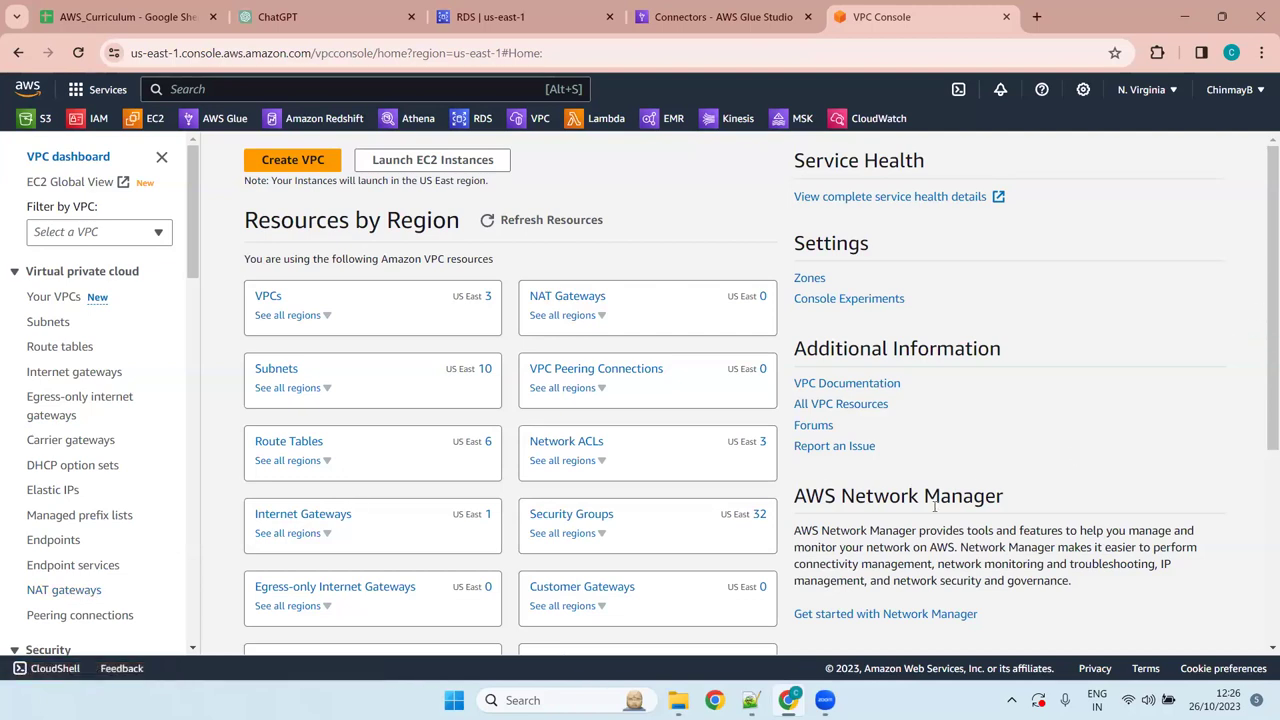
click(68, 297)
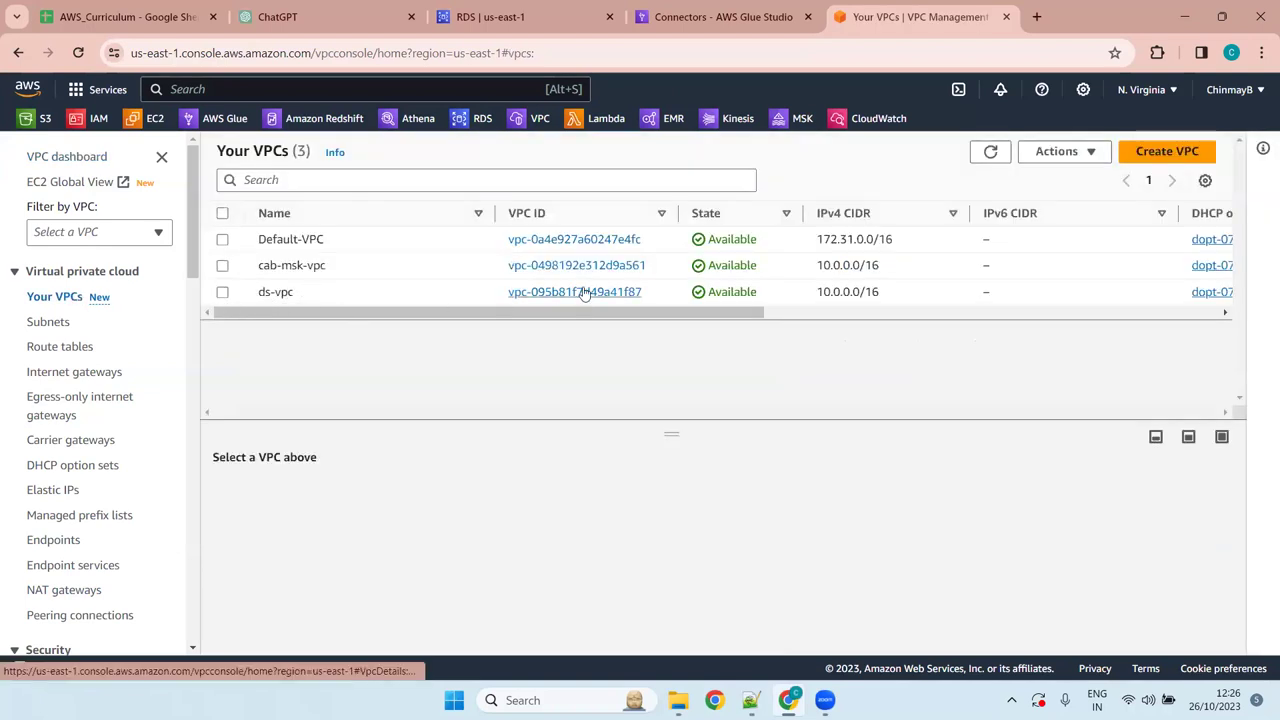
click(55, 324)
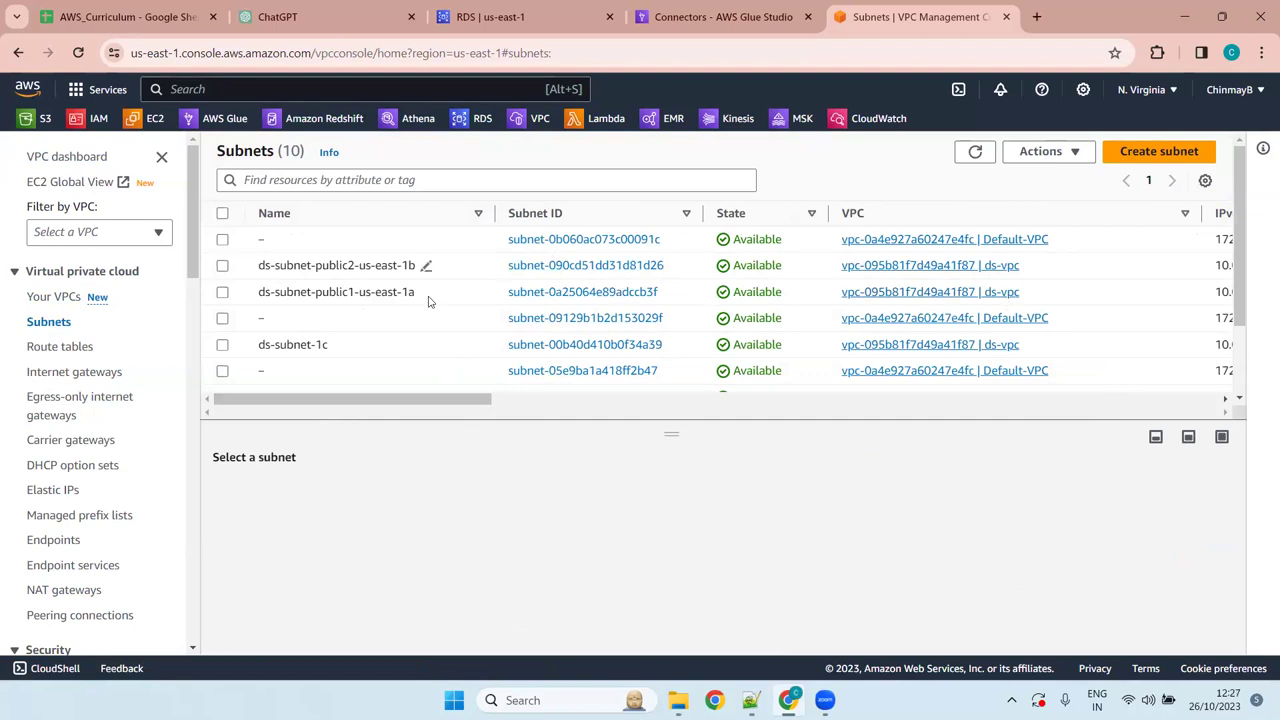
click(47, 348)
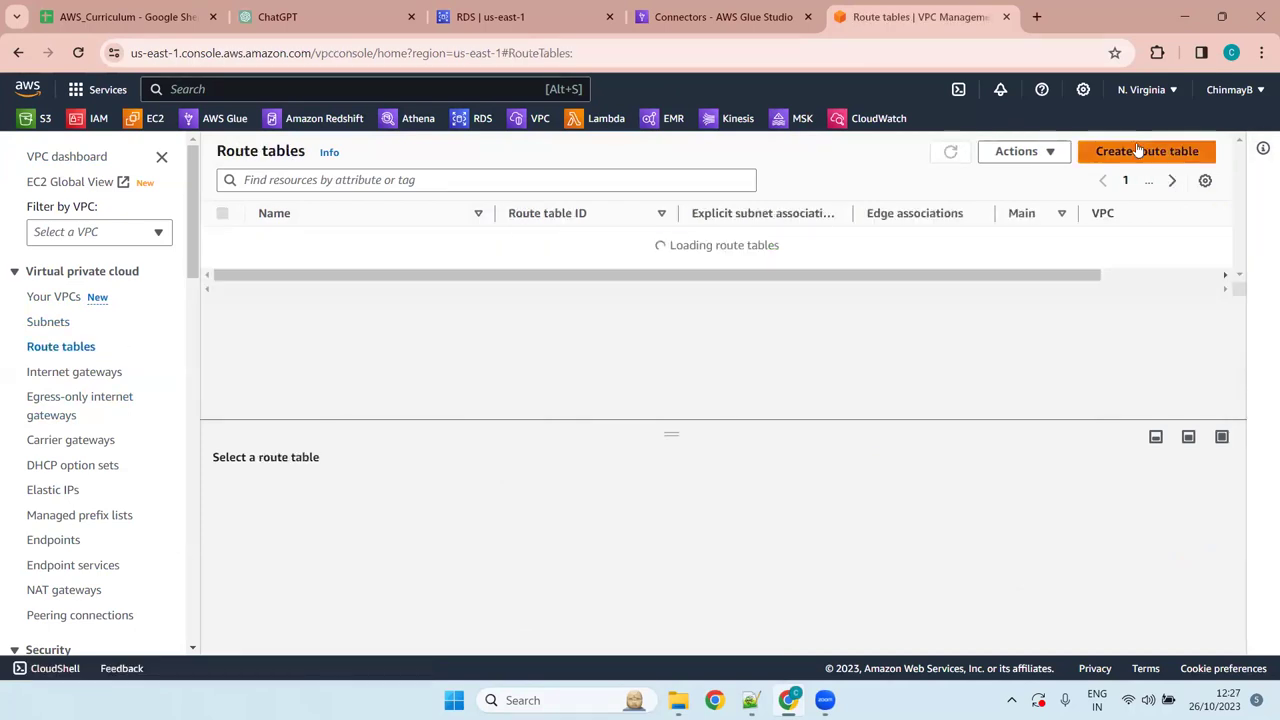
Create route table ds-route-table assigned to ds-vpc
click(1147, 152)
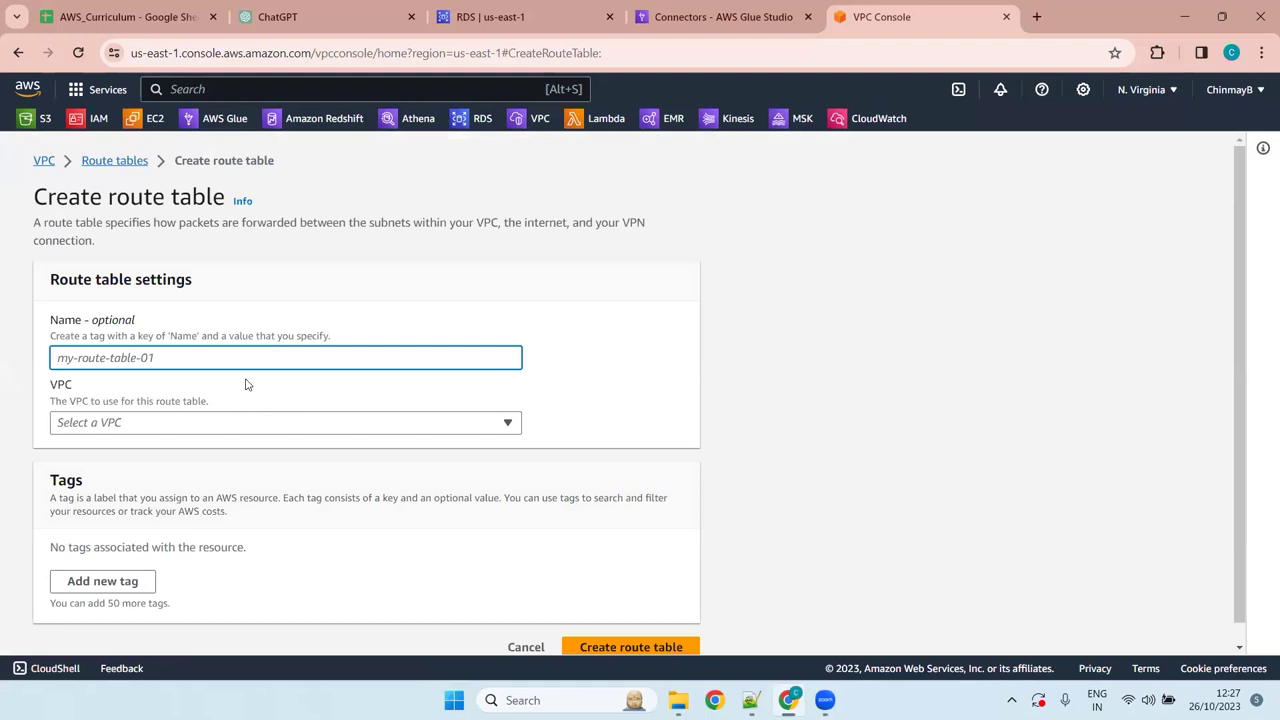
text(ds-r)
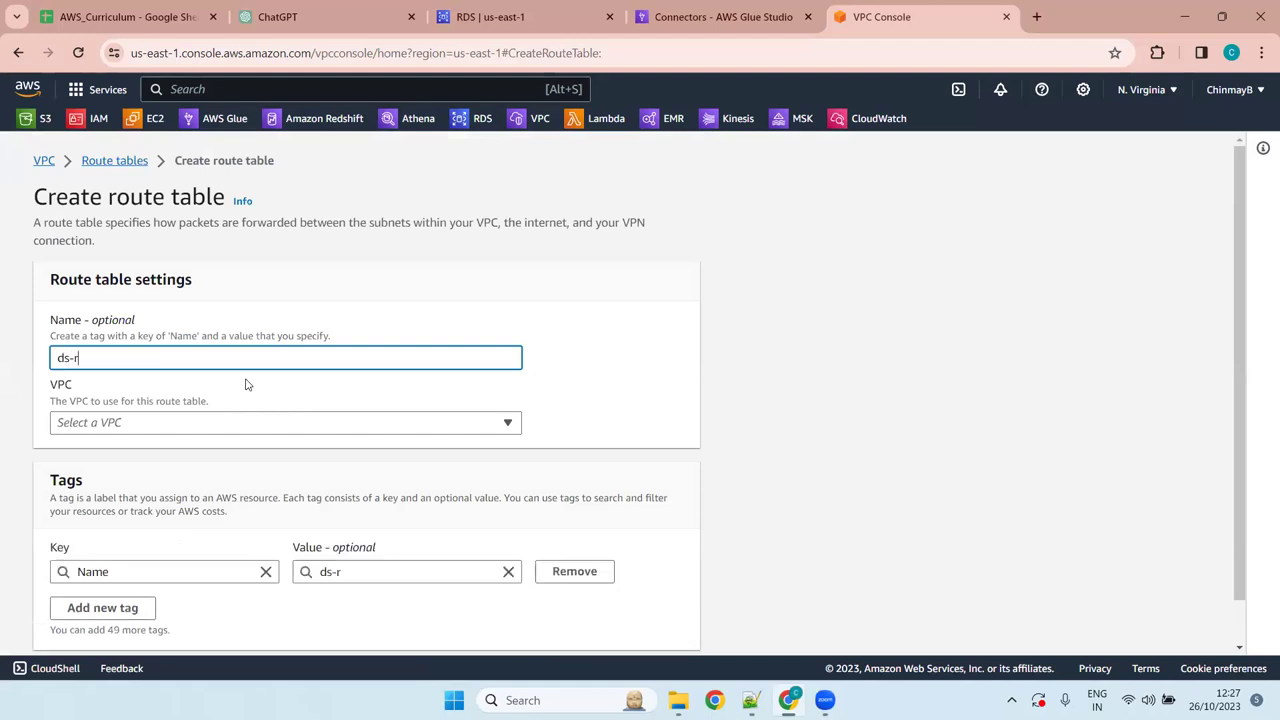
text(oute-table)
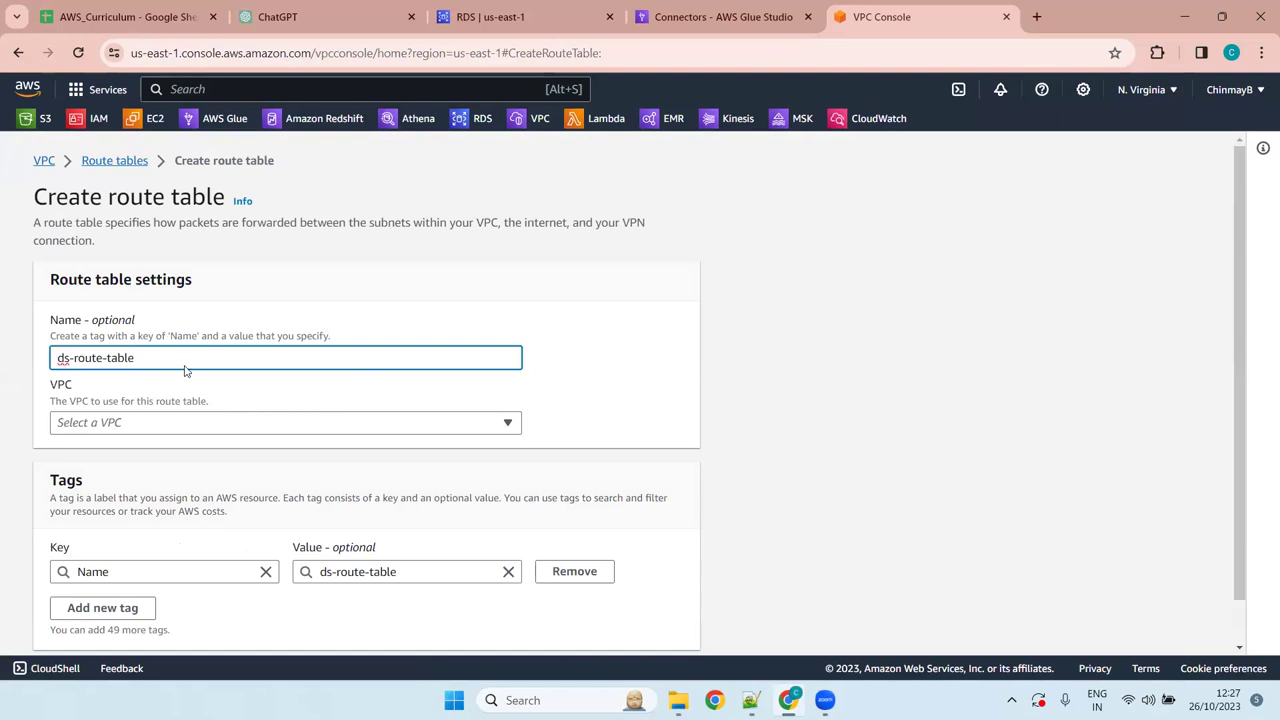
click(212, 424)
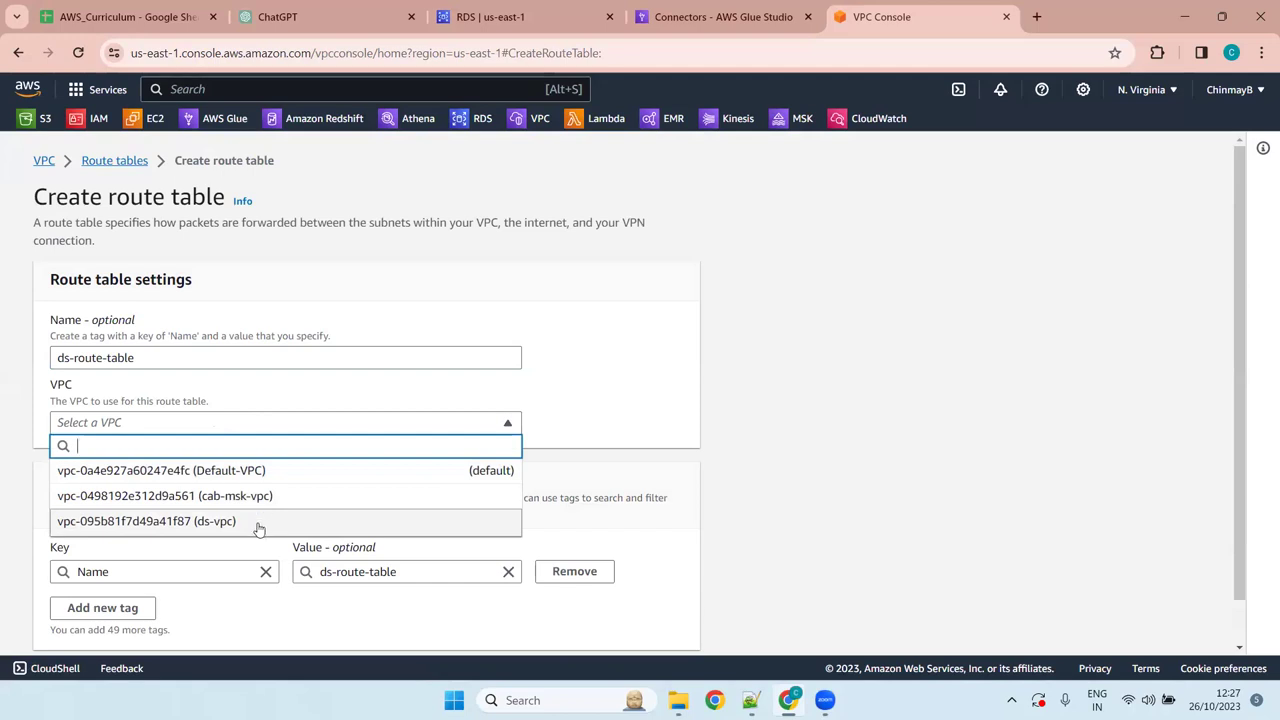
click(258, 529)
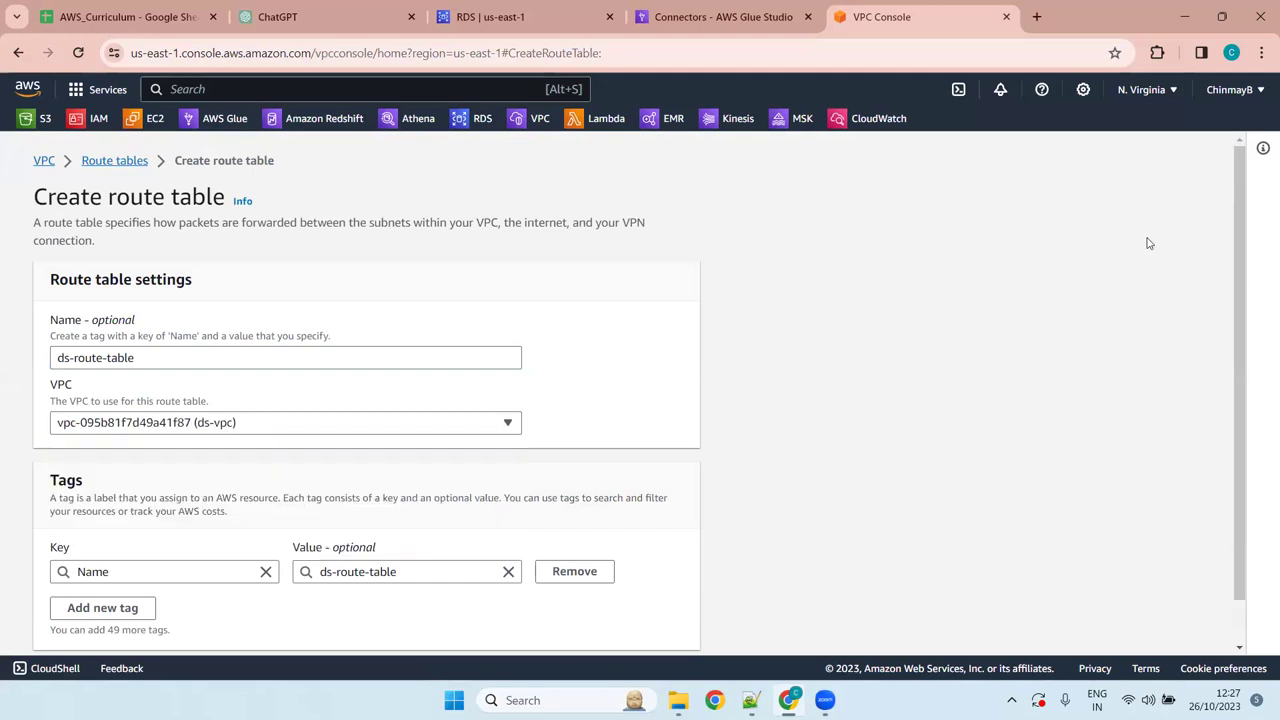
scroll(1245, 270, down, 2)
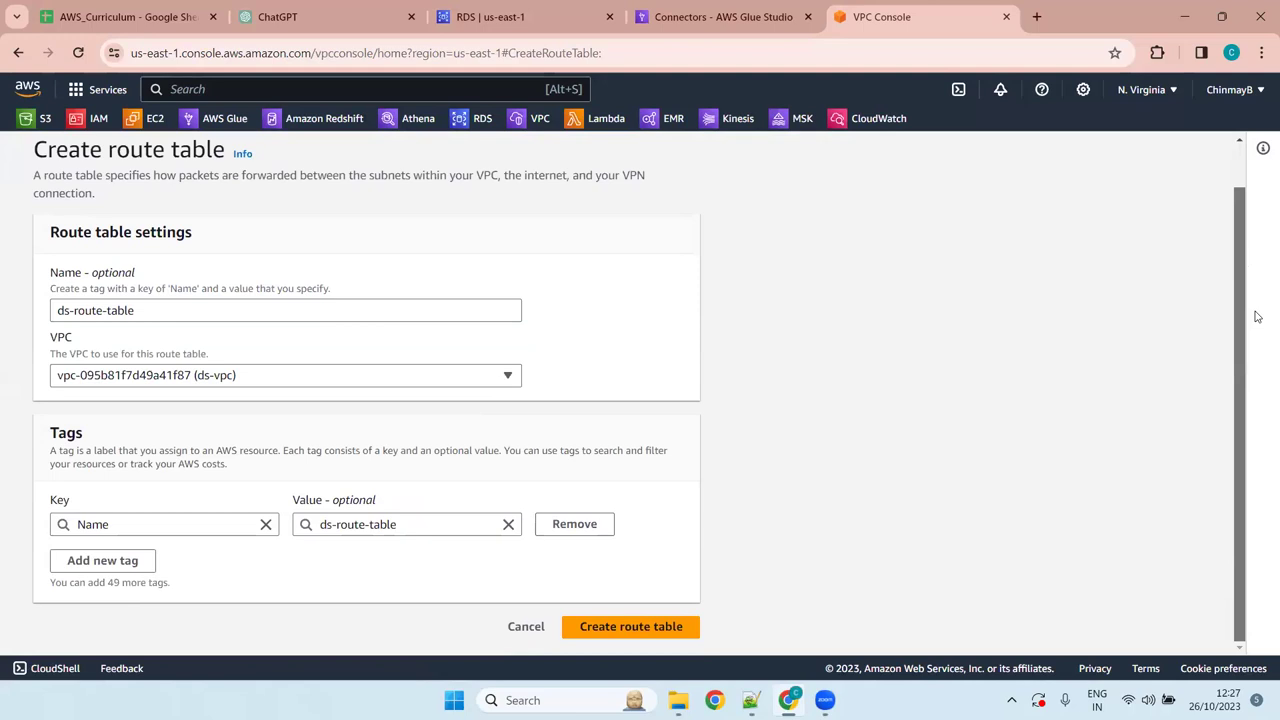
click(627, 632)
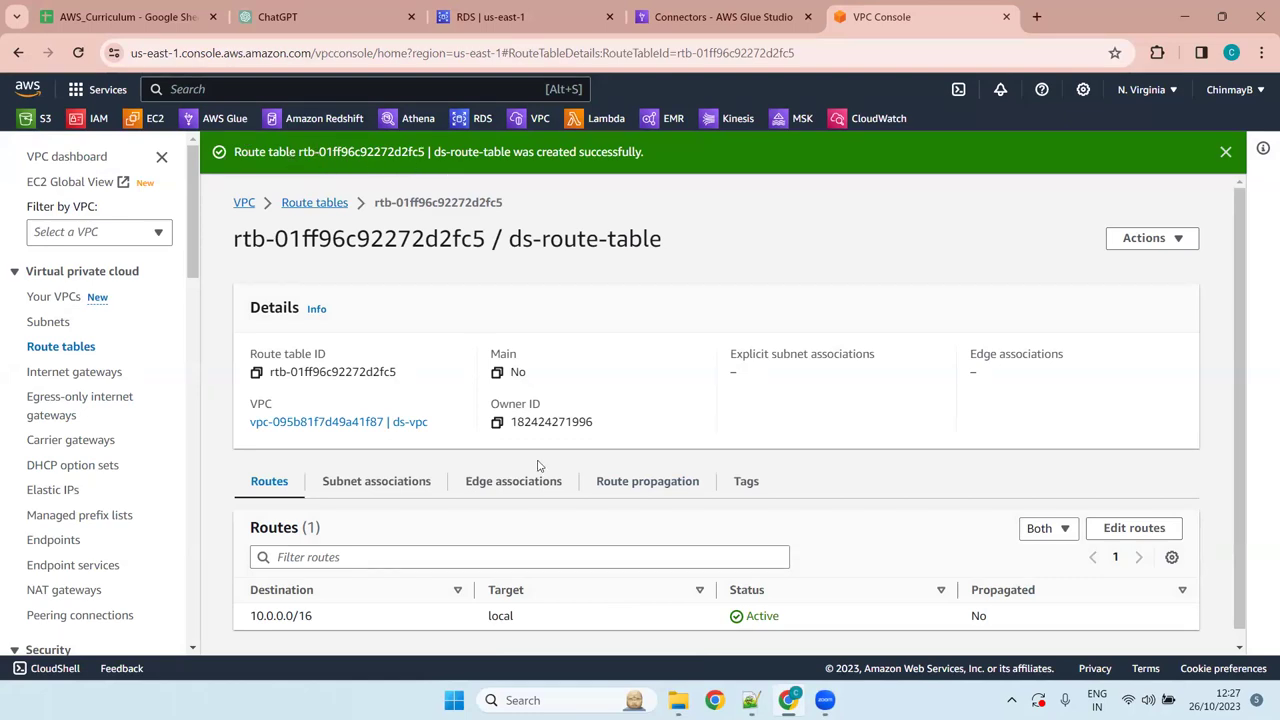
Associate ds-subnet-public1-us-east-1a with ds-route-table and confirm the association
click(366, 484)
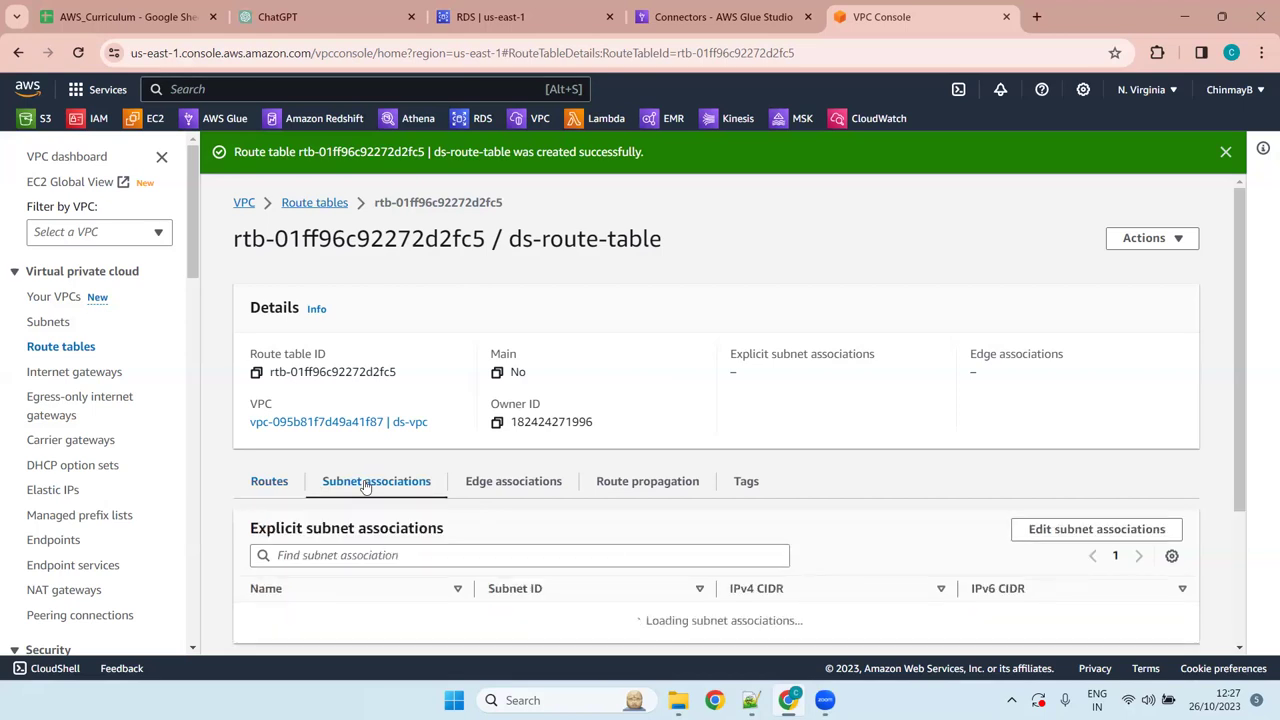
click(1095, 526)
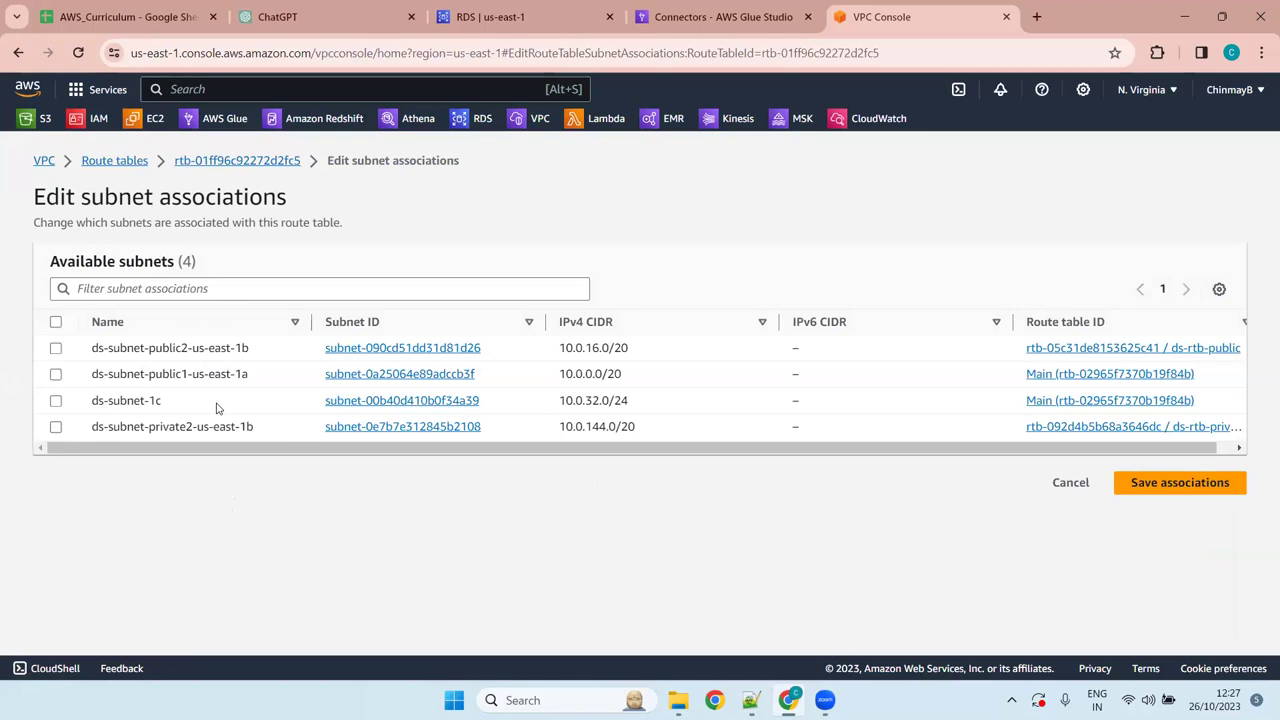
click(55, 375)
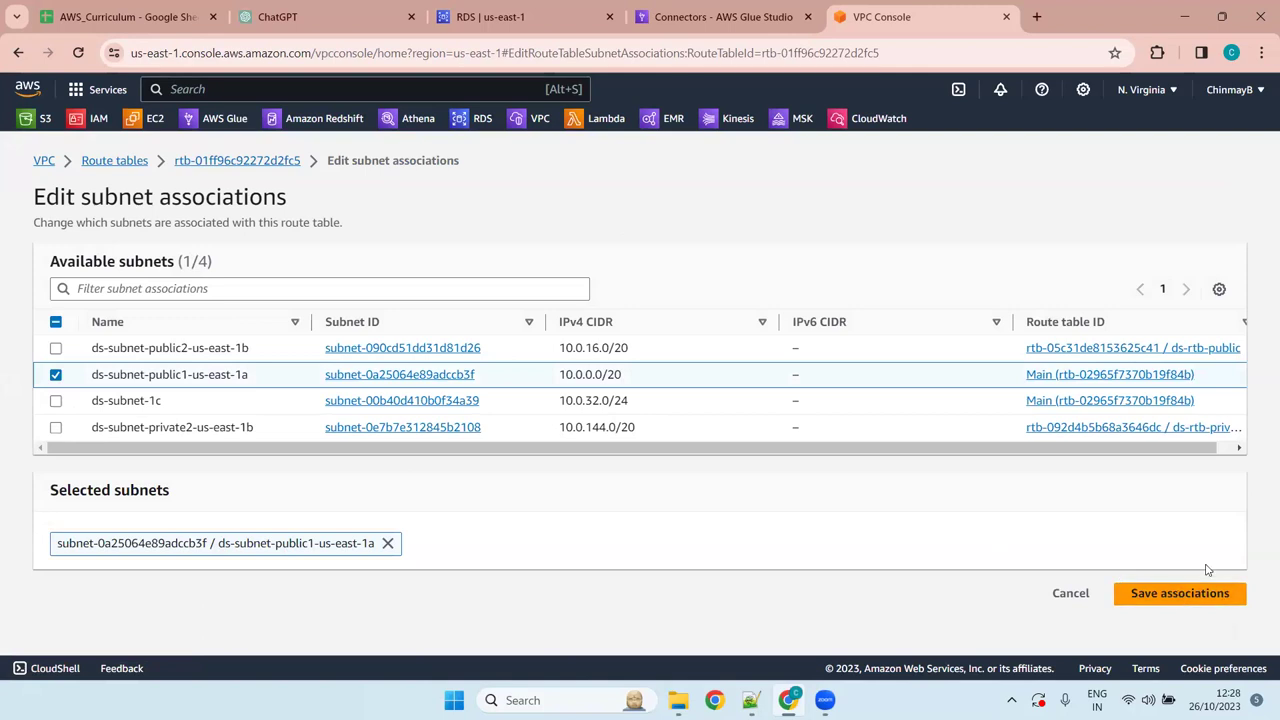
click(1190, 594)
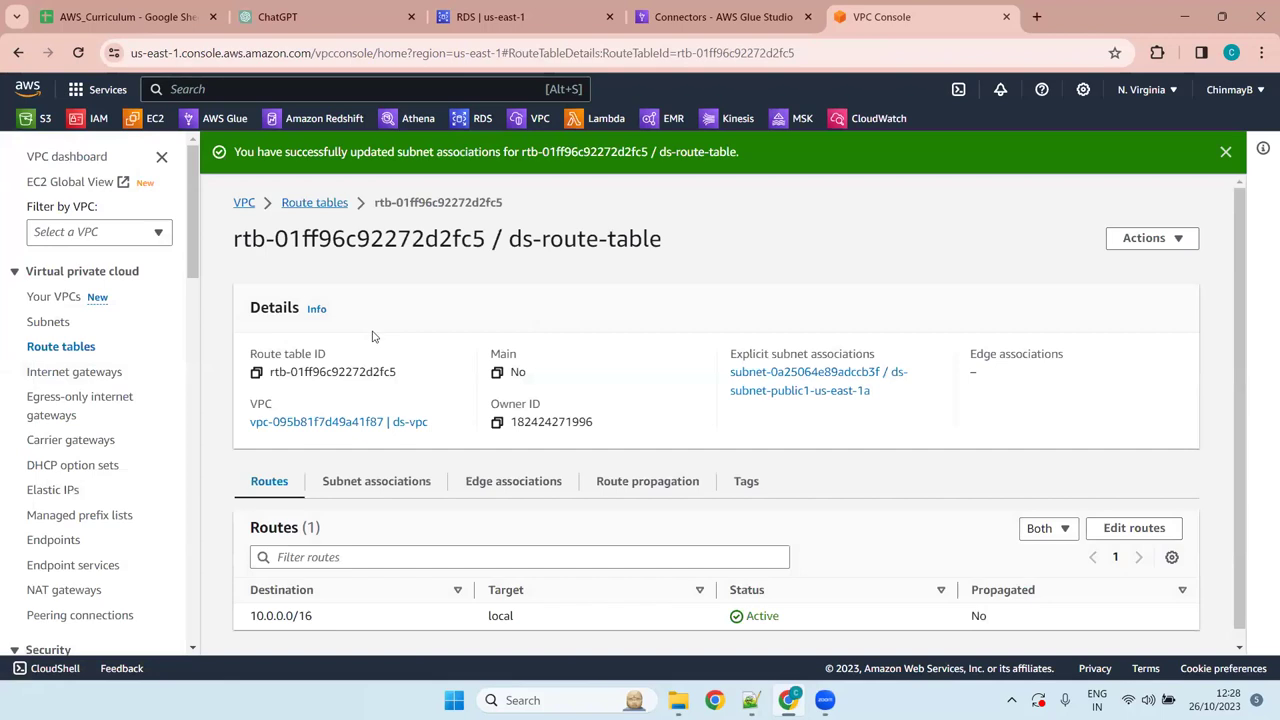
scroll(616, 355, down, 1)
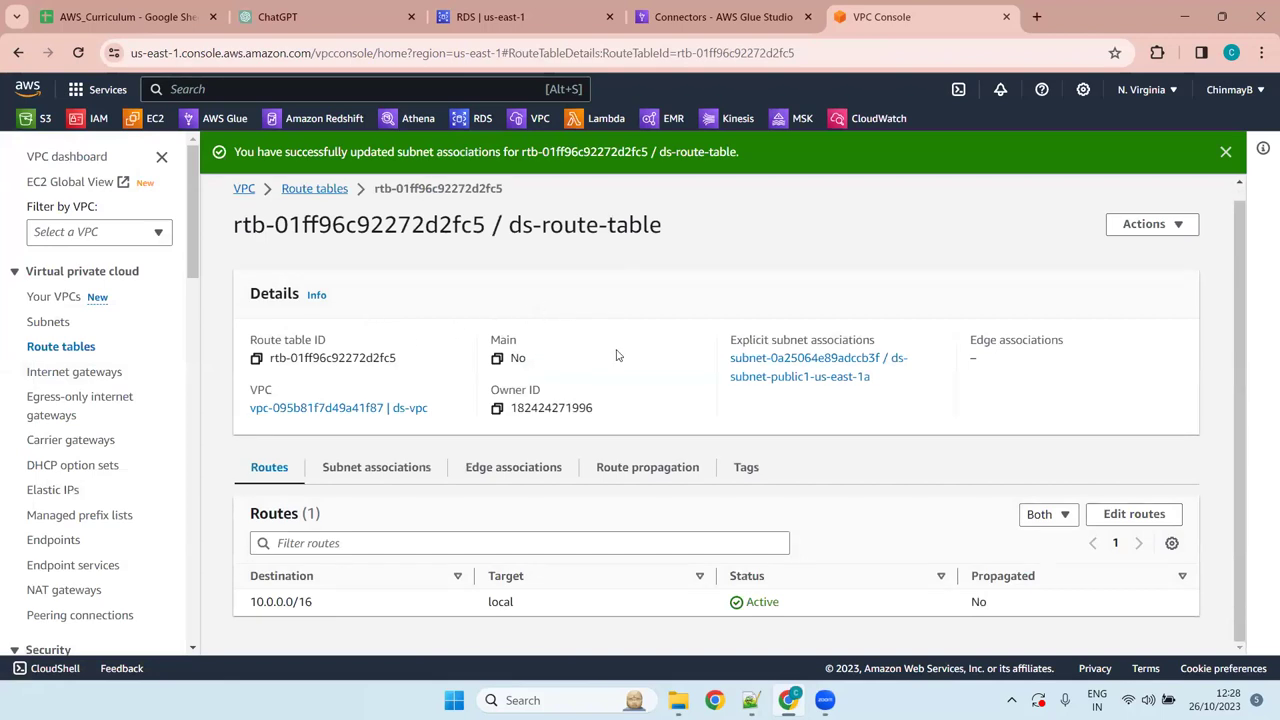
click(396, 470)
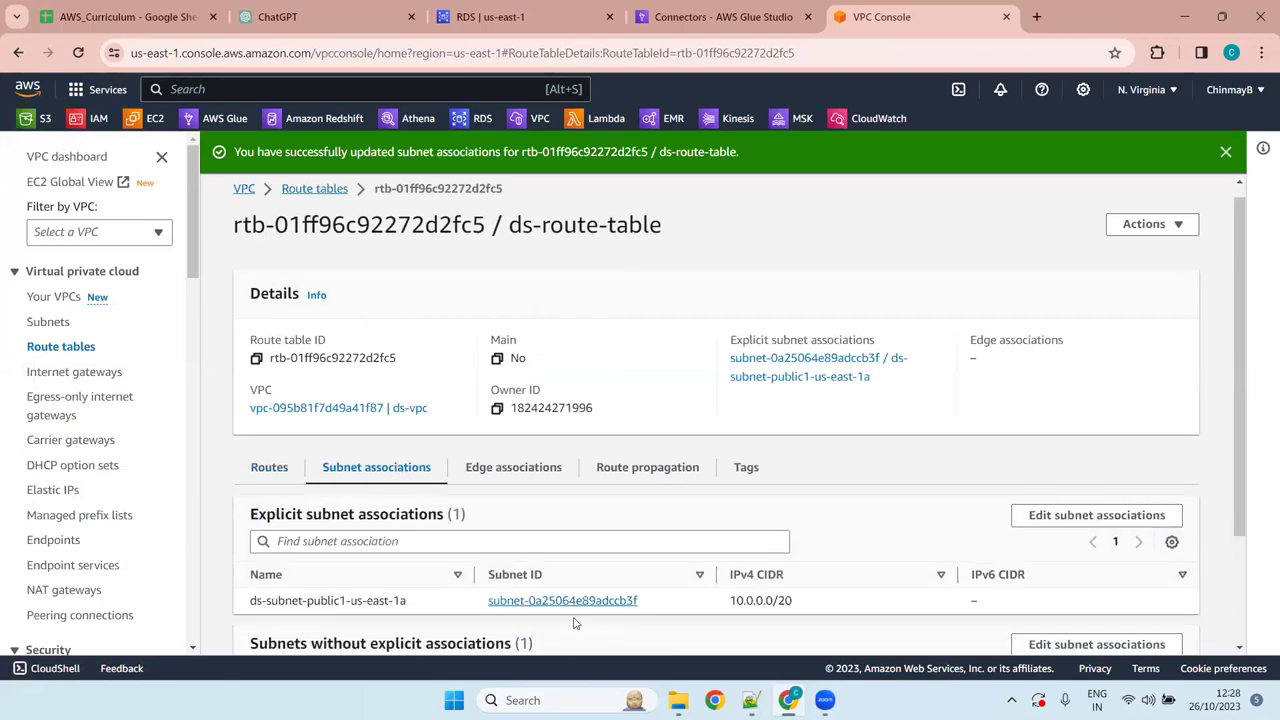
Check the route propagation and filter the route table's routes to IPv4 only
click(660, 475)
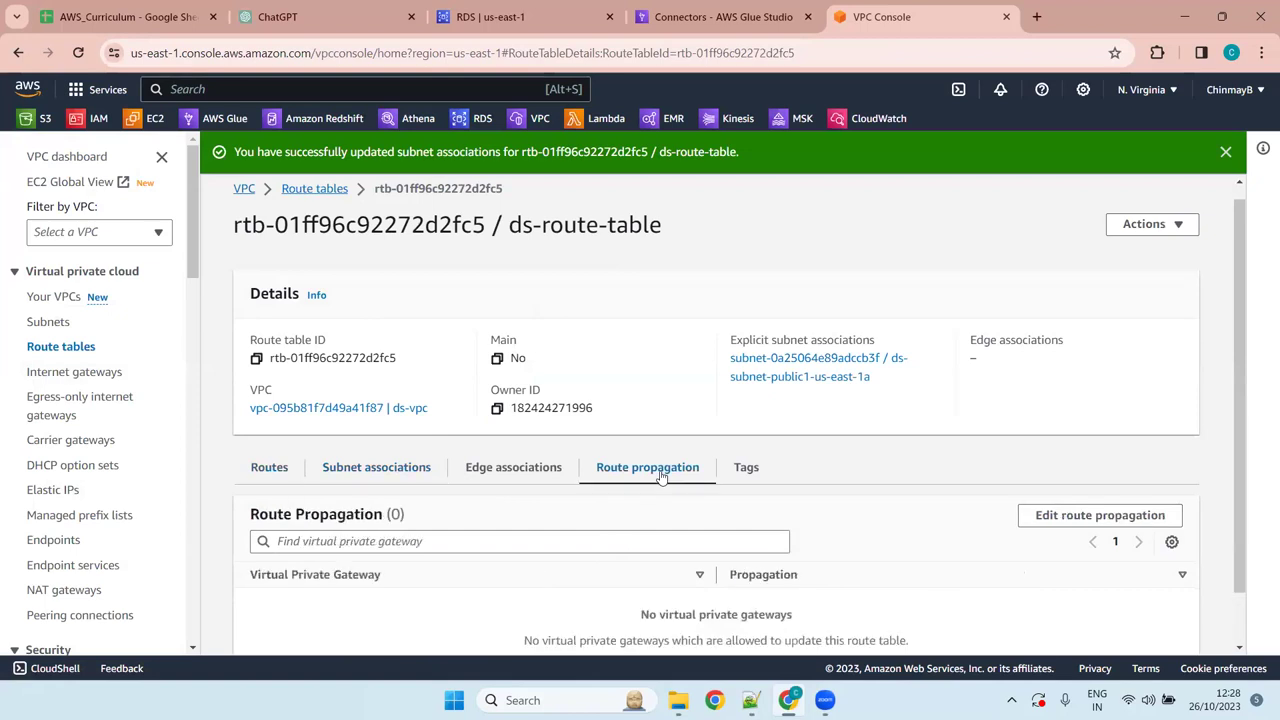
scroll(650, 472, down, 1)
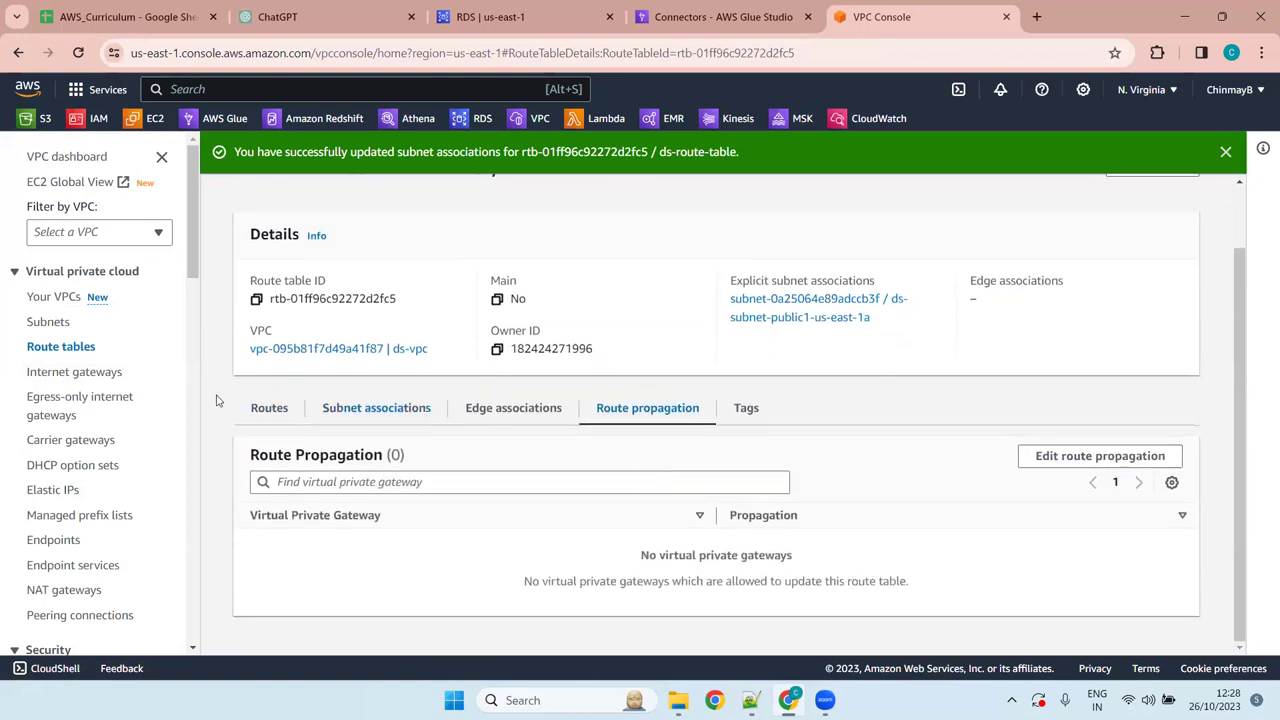
click(268, 410)
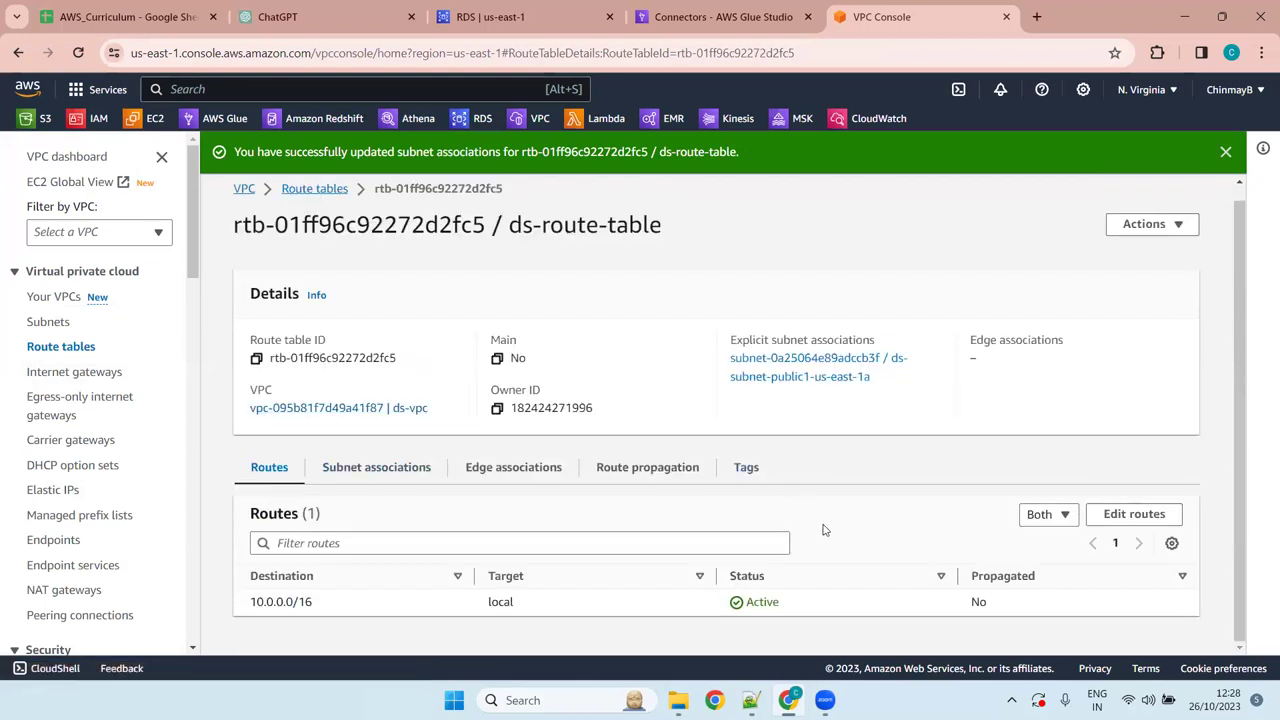
click(1063, 515)
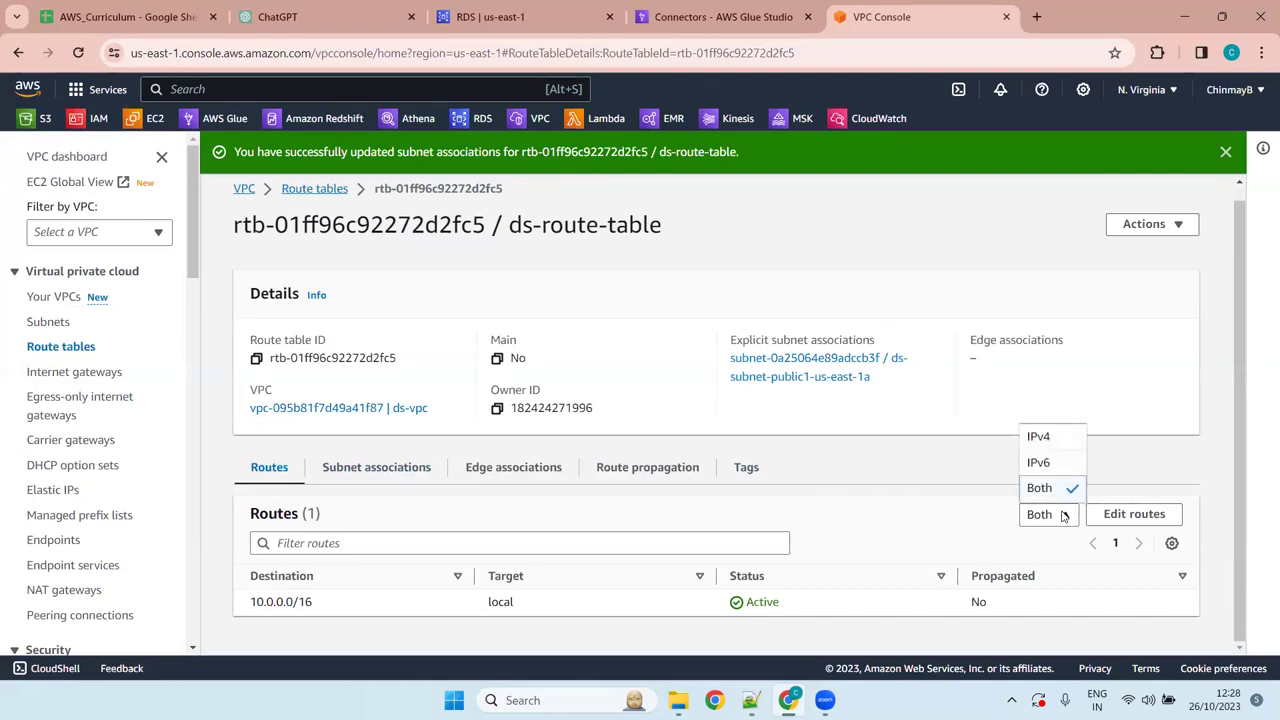
click(1072, 438)
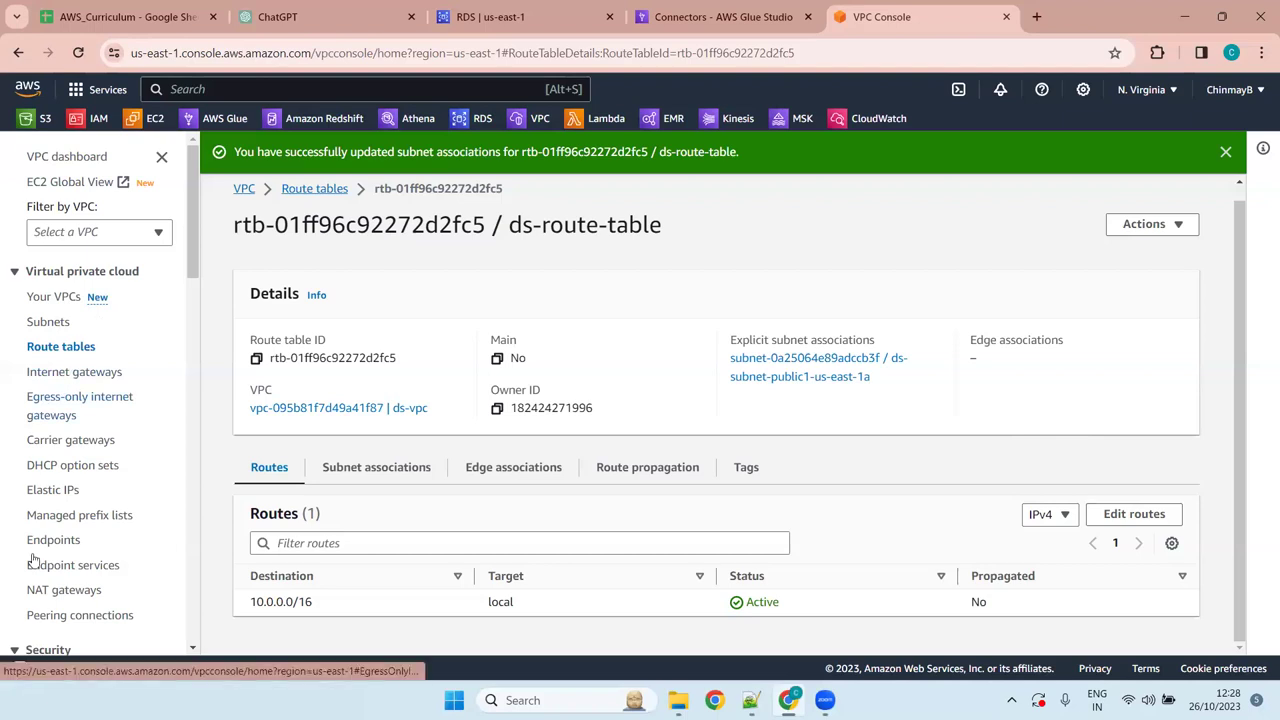
click(88, 593)
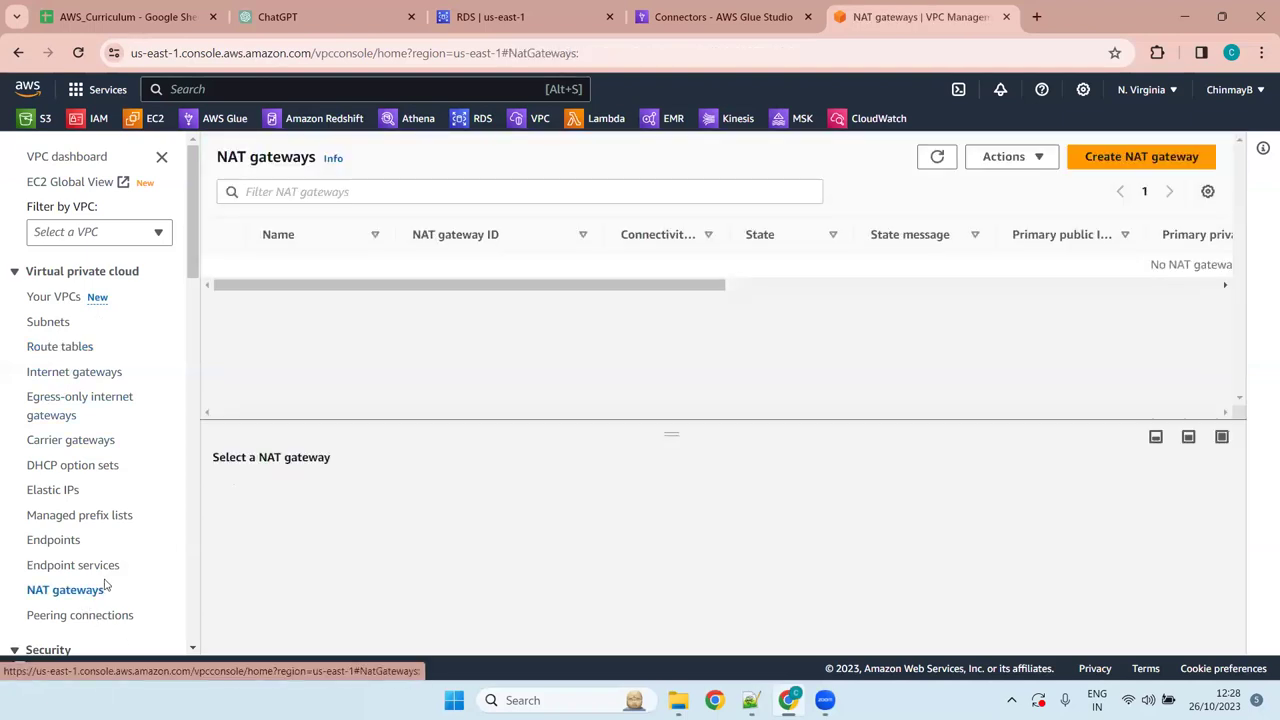
Start a NAT gateway named ds-rds-nat in subnet ds-subnet-public1-us-east-1a
click(1132, 158)
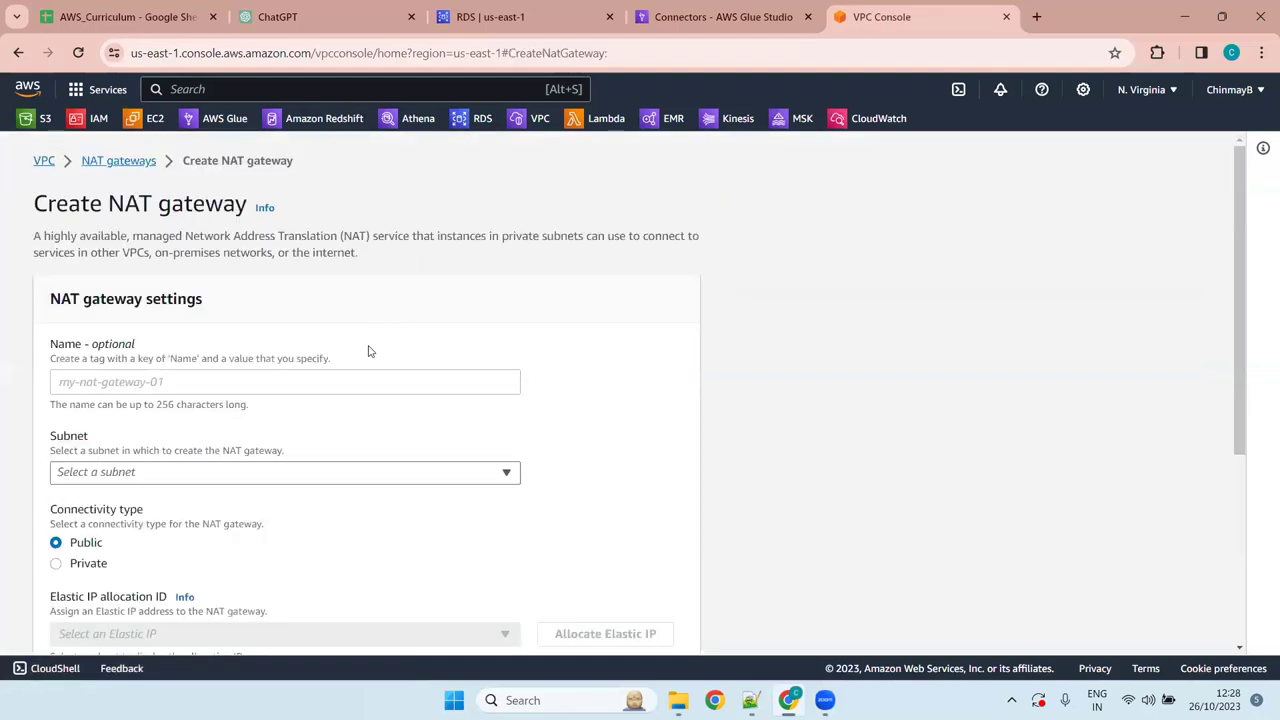
click(241, 372)
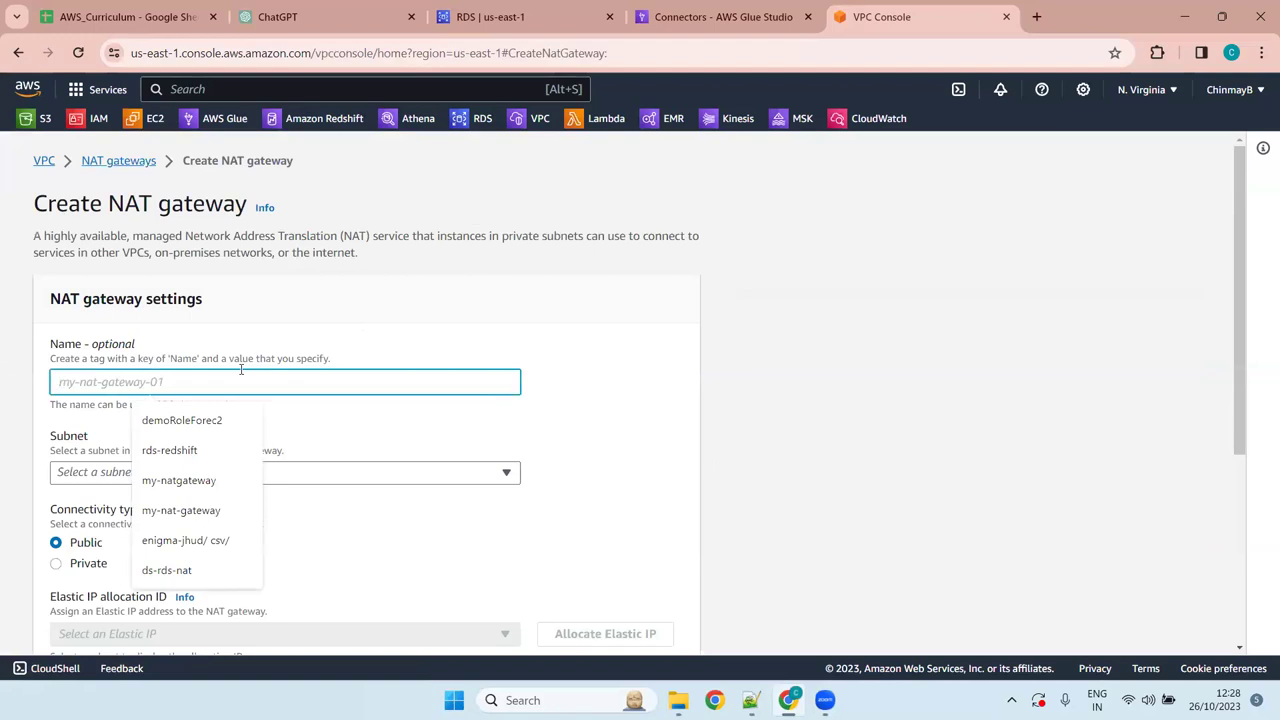
click(180, 572)
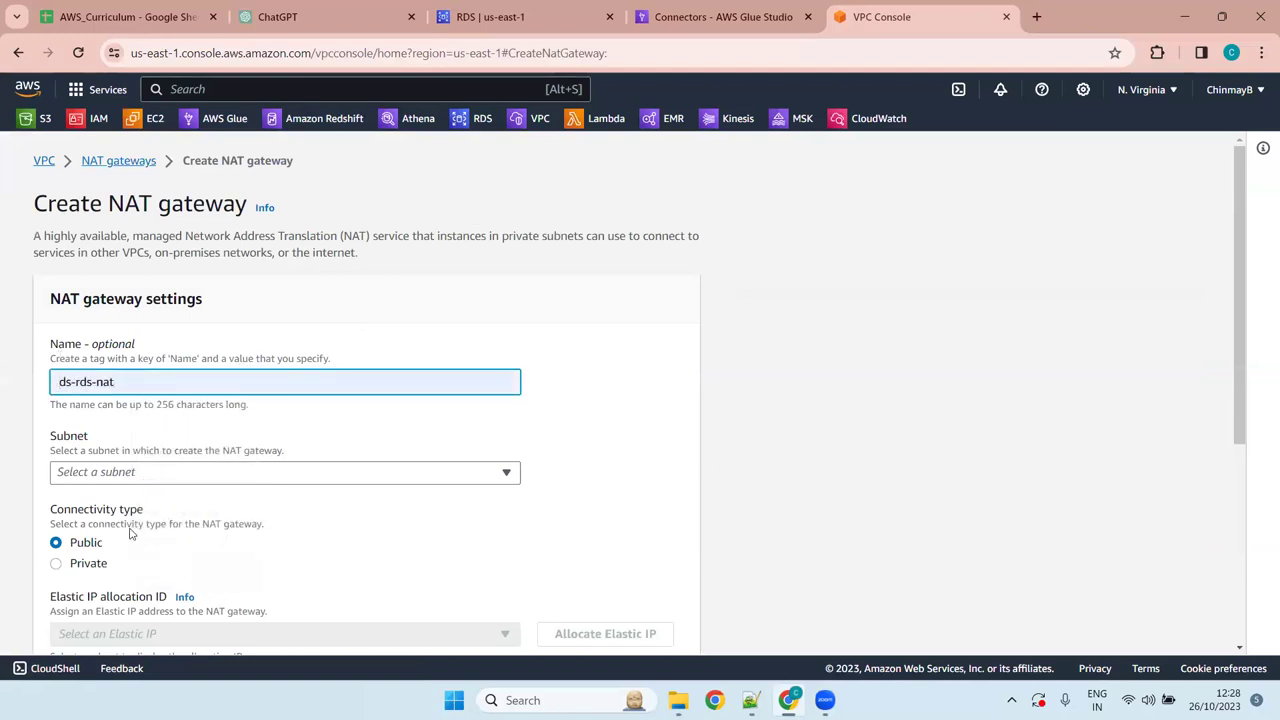
click(184, 479)
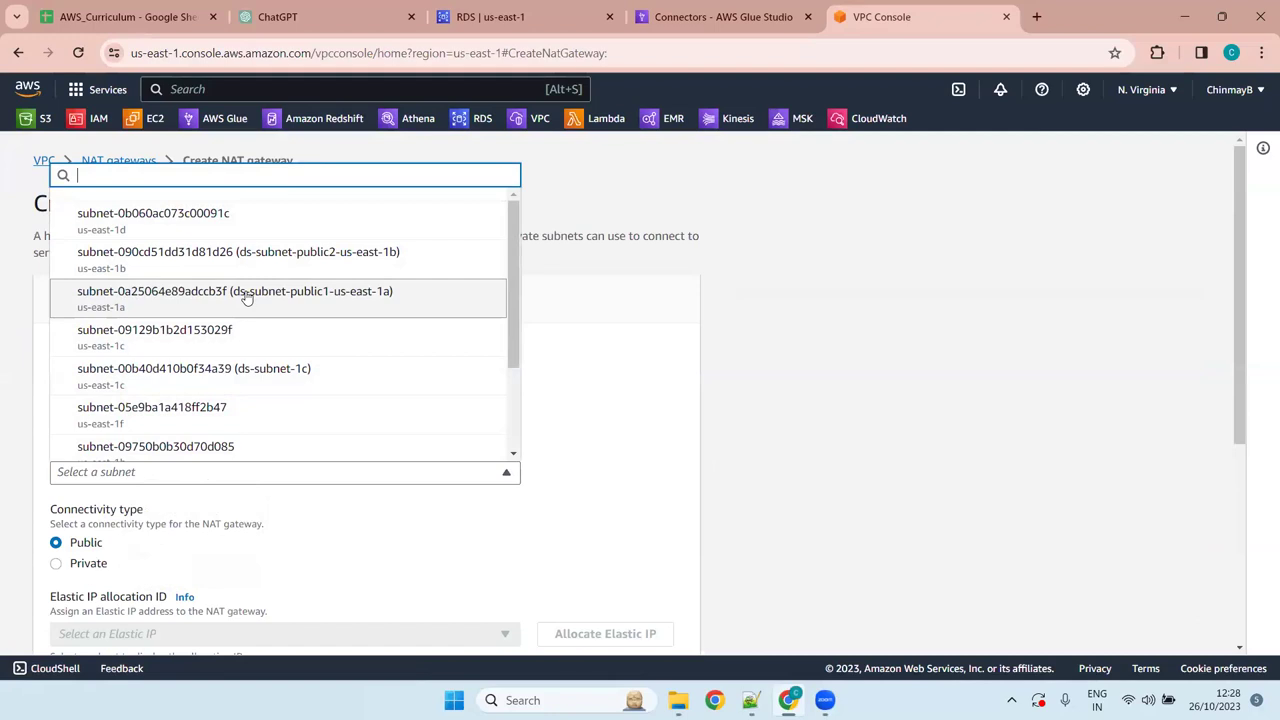
click(247, 297)
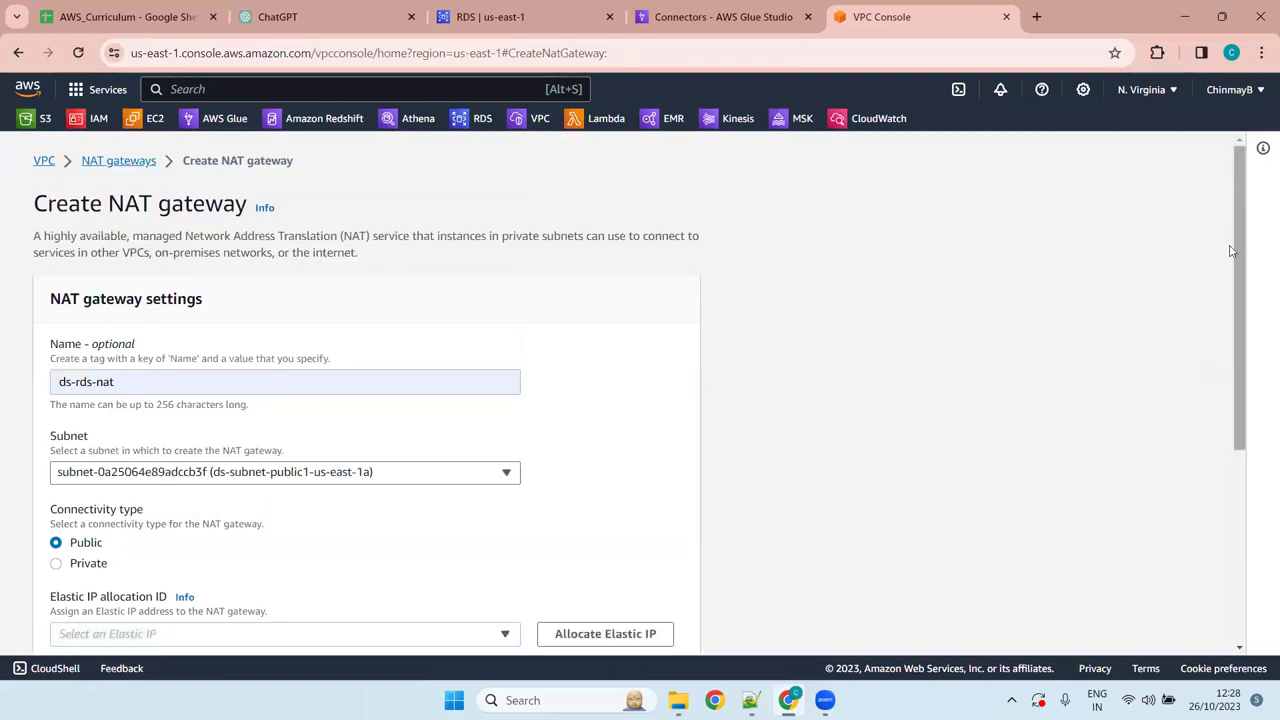
Switch ds-rds-nat's connectivity type from Public to Private and review the form down to Create
drag(1244, 244, 1244, 338)
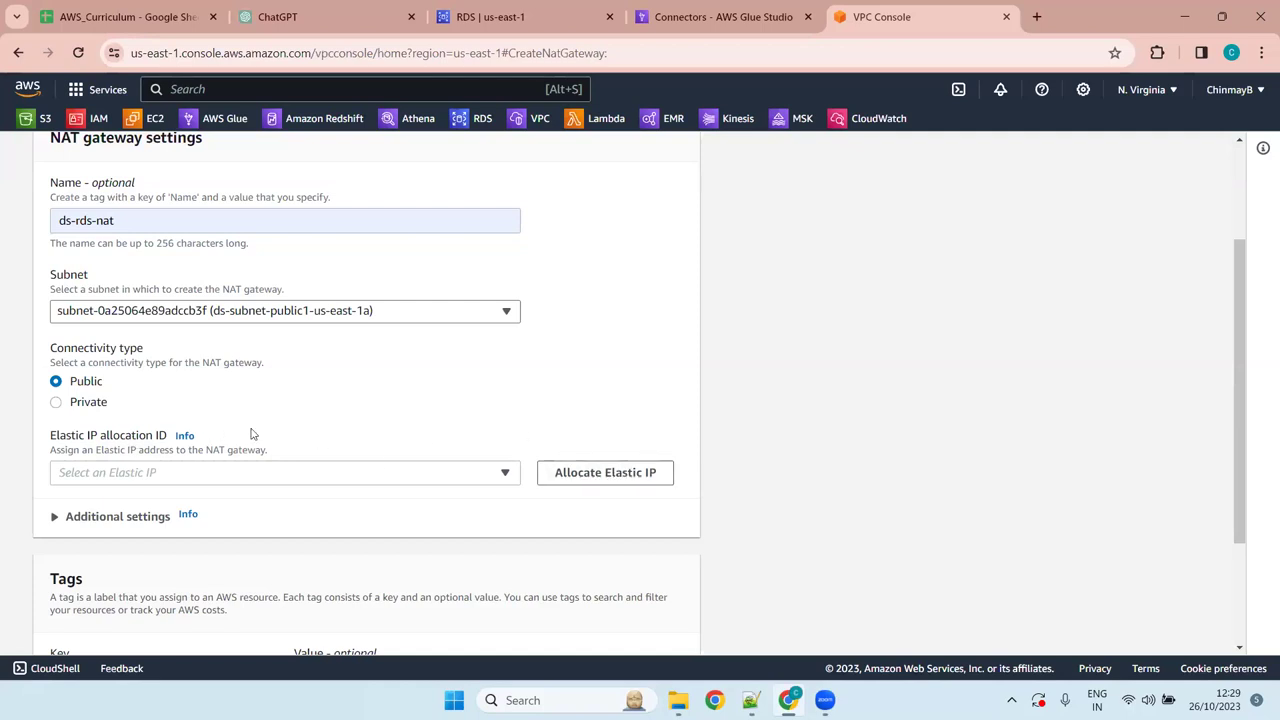
click(87, 408)
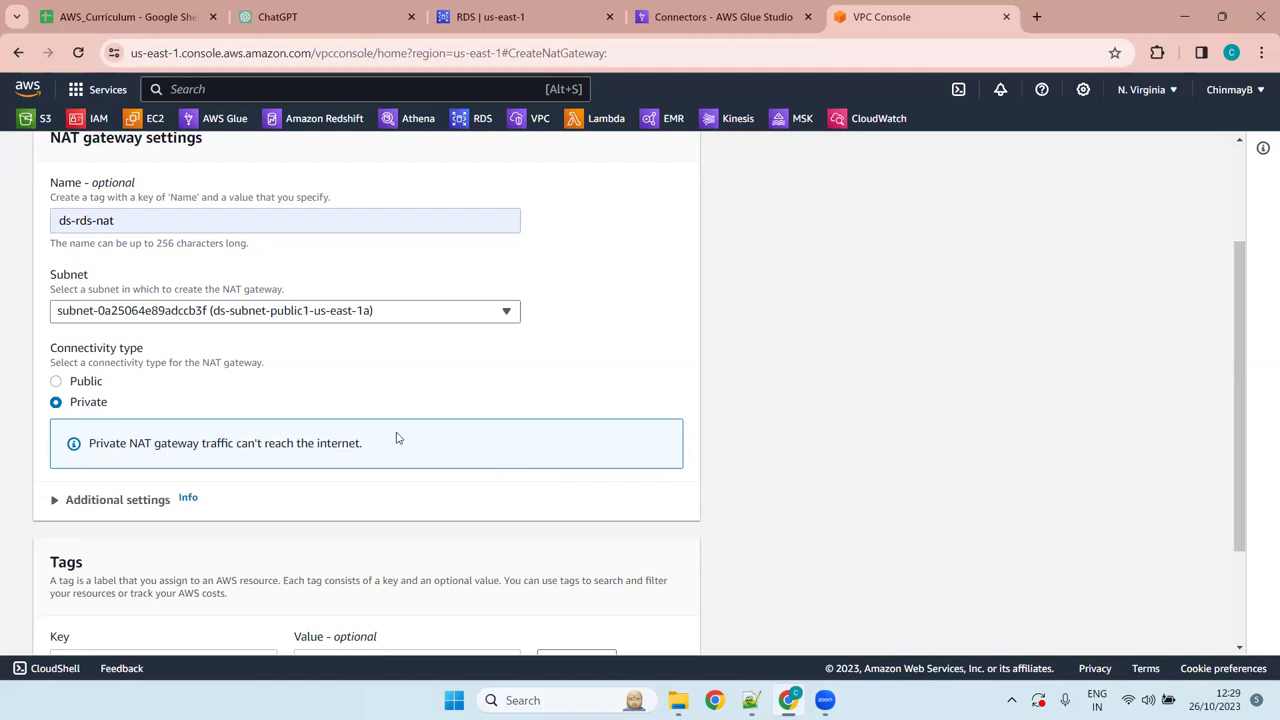
scroll(281, 468, down, 2)
scroll(281, 470, up, 3)
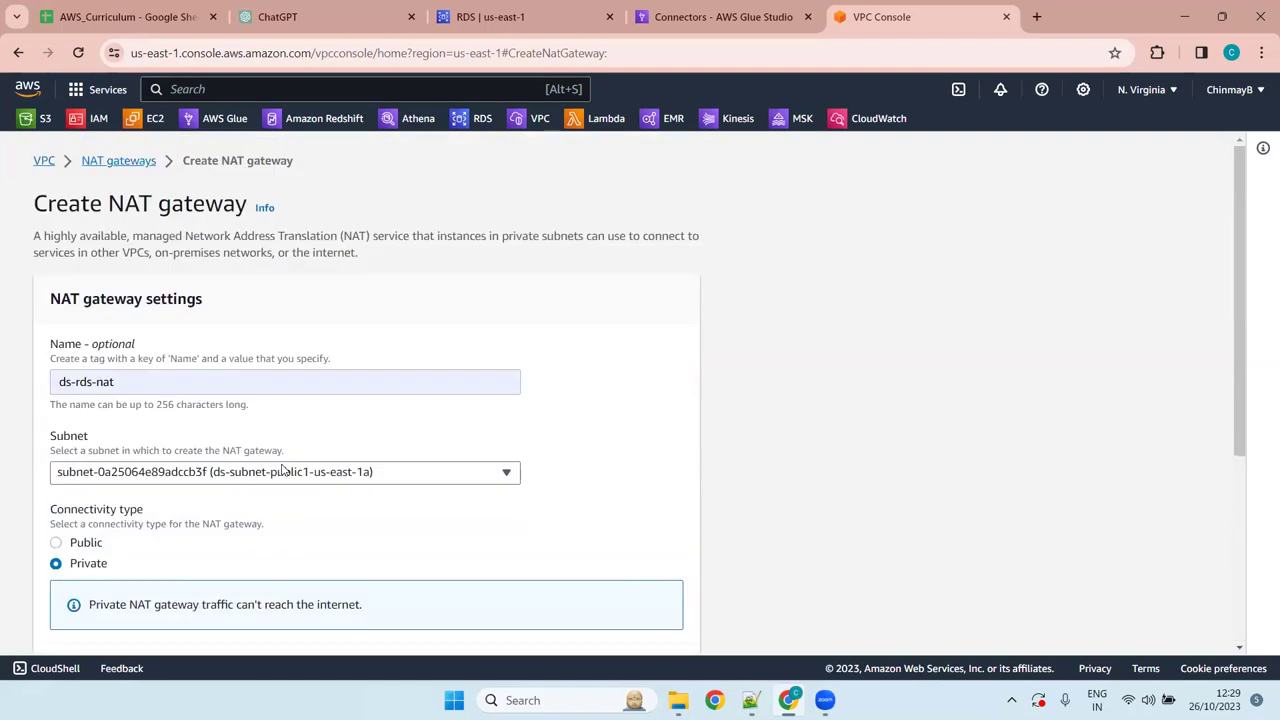
scroll(281, 468, down, 3)
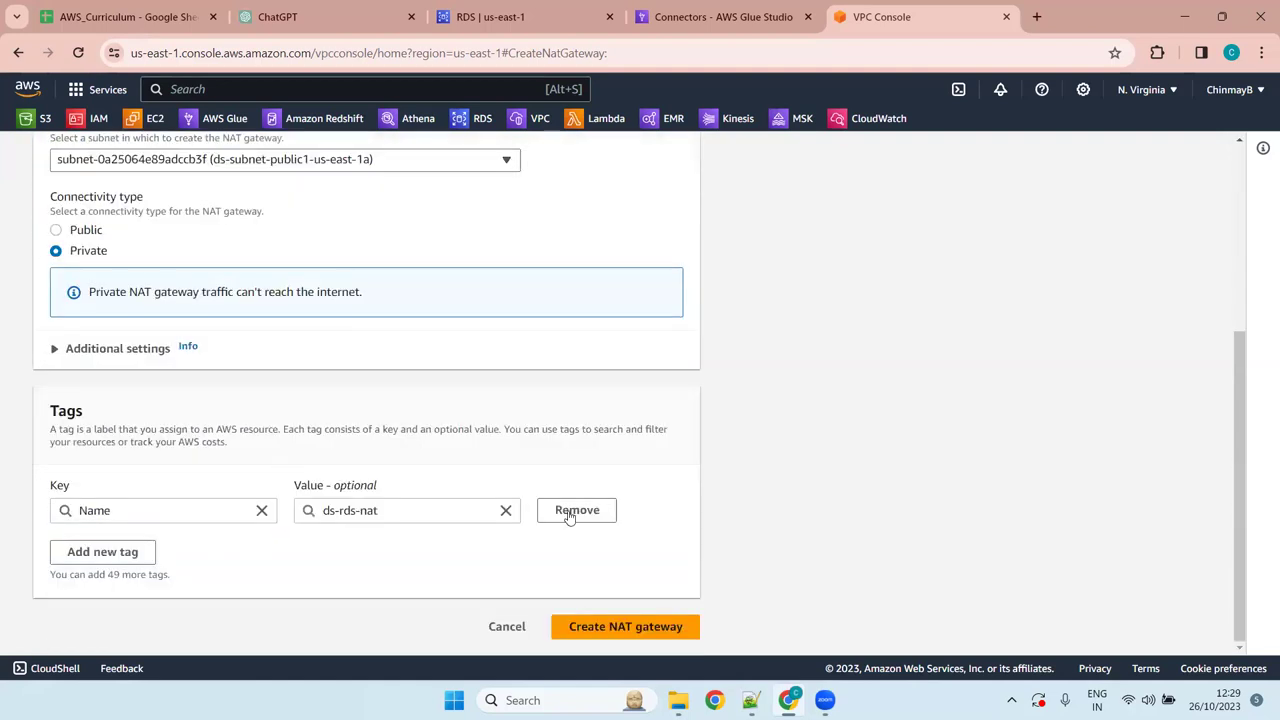
mouse_move(751, 700)
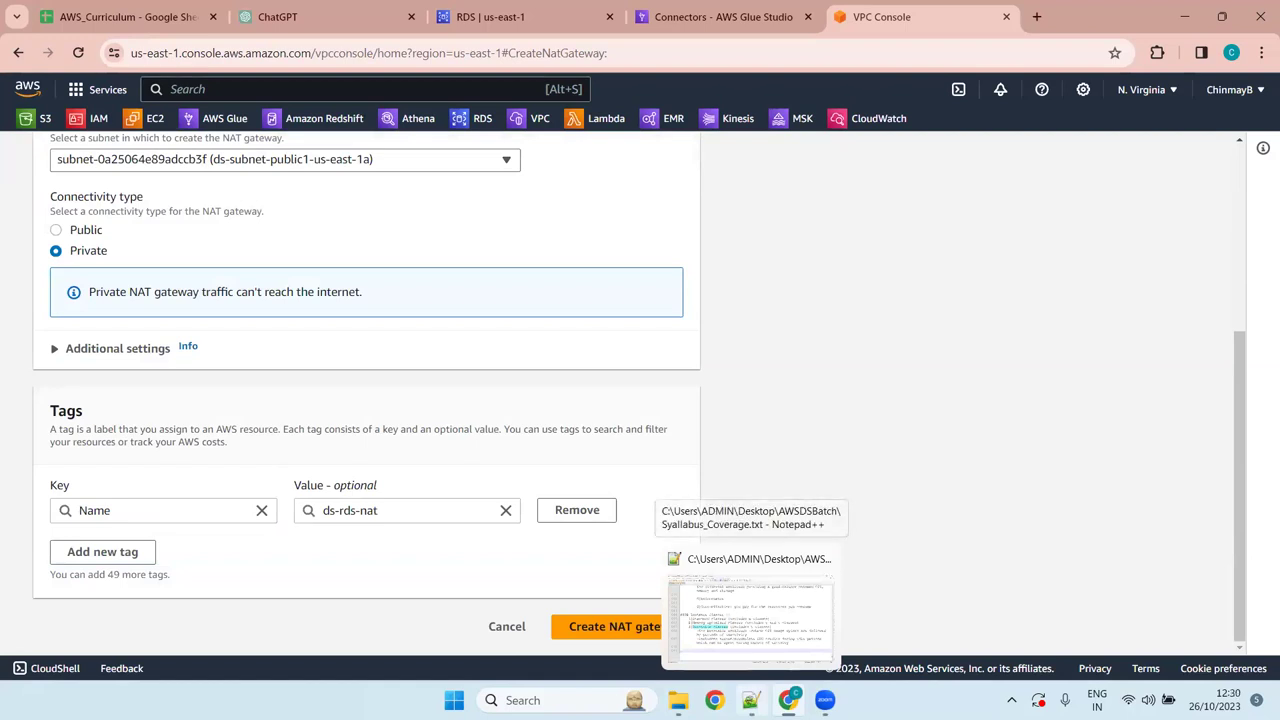
Add the heading '##Making RDS Connection in Glue:' to the Syllabus_Coverage notes and save
click(750, 610)
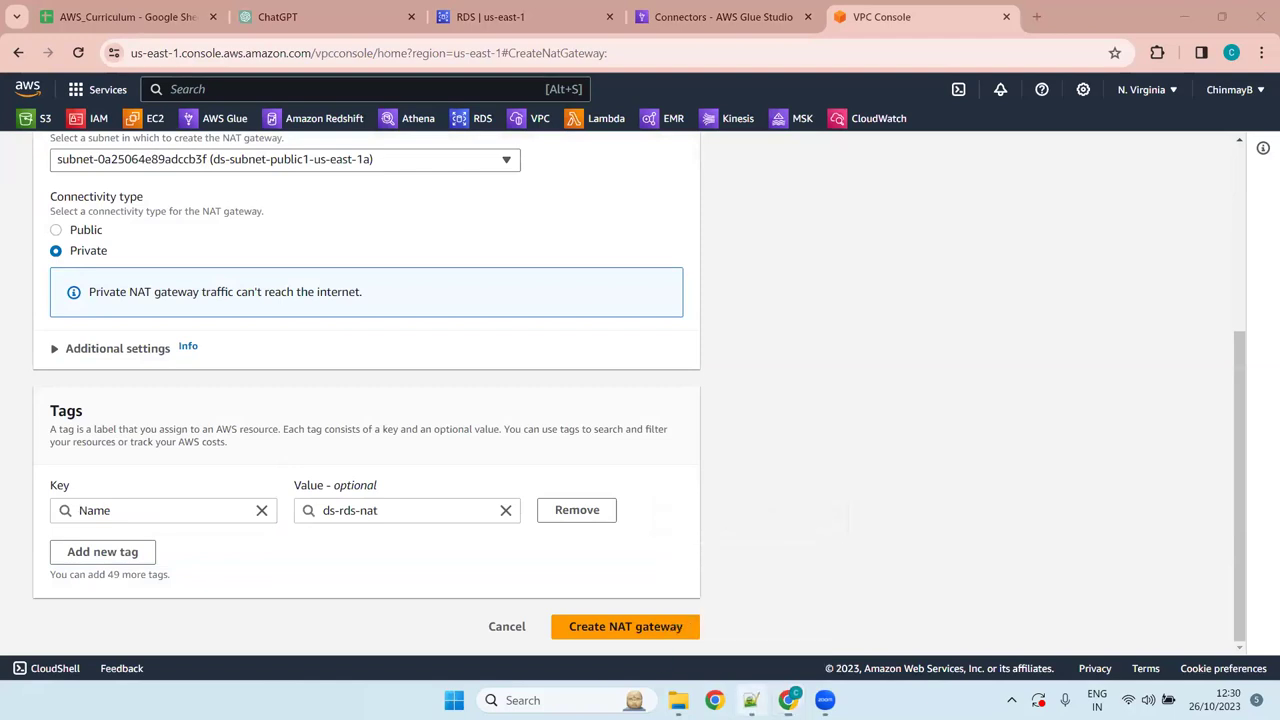
key(Return)
key(BackSpace)
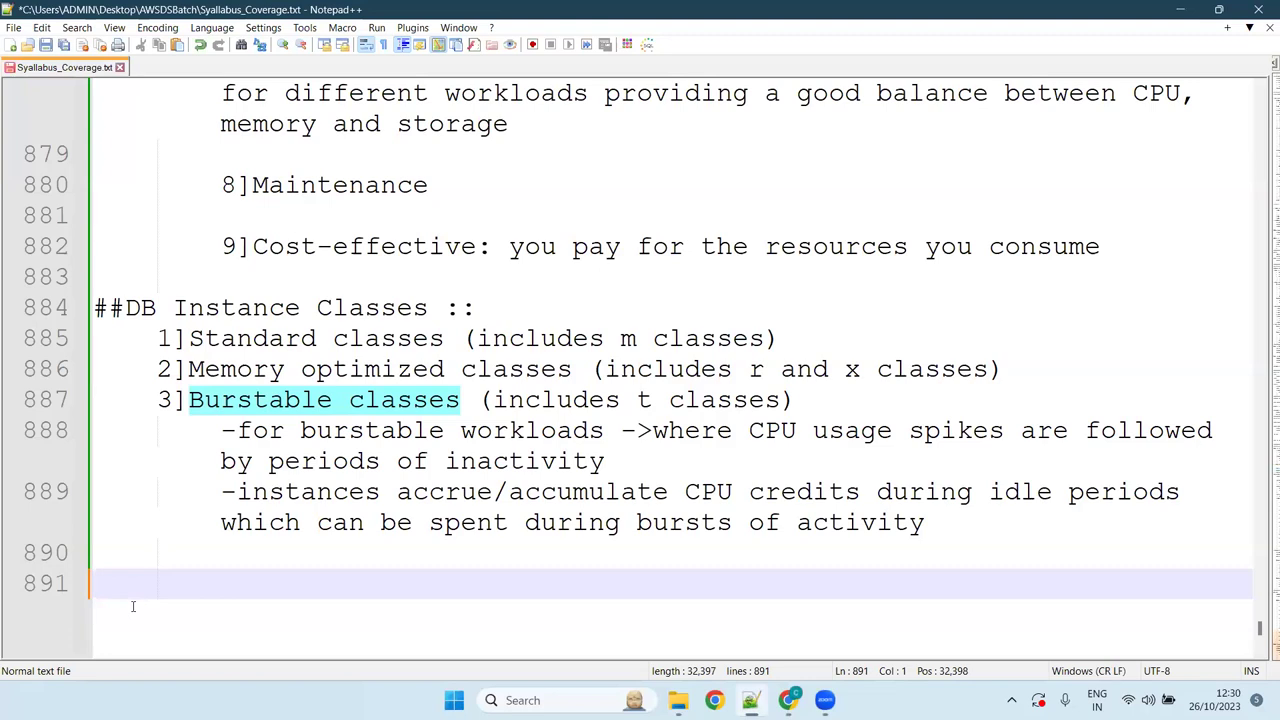
text(##Making RDS Connection in GLue)
key(BackSpace)
key(BackSpace)
key(BackSpace)
text(lue)
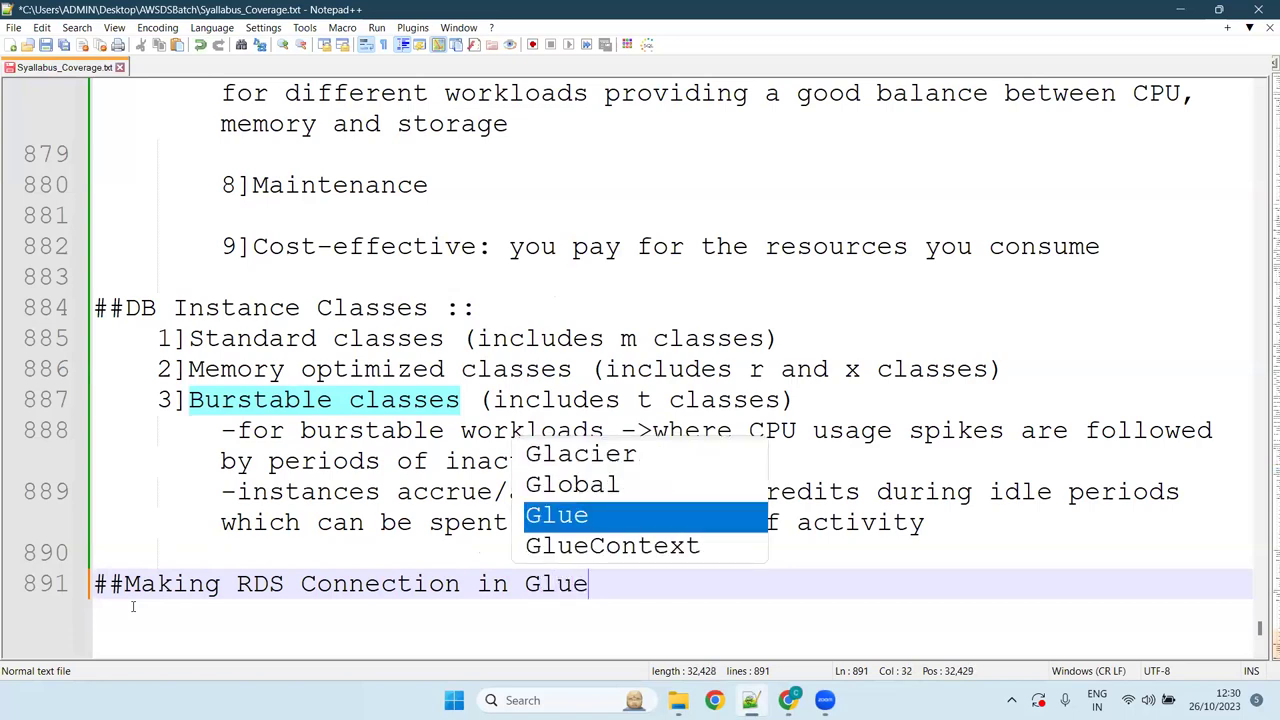
text(:)
key(Return)
key(Return)
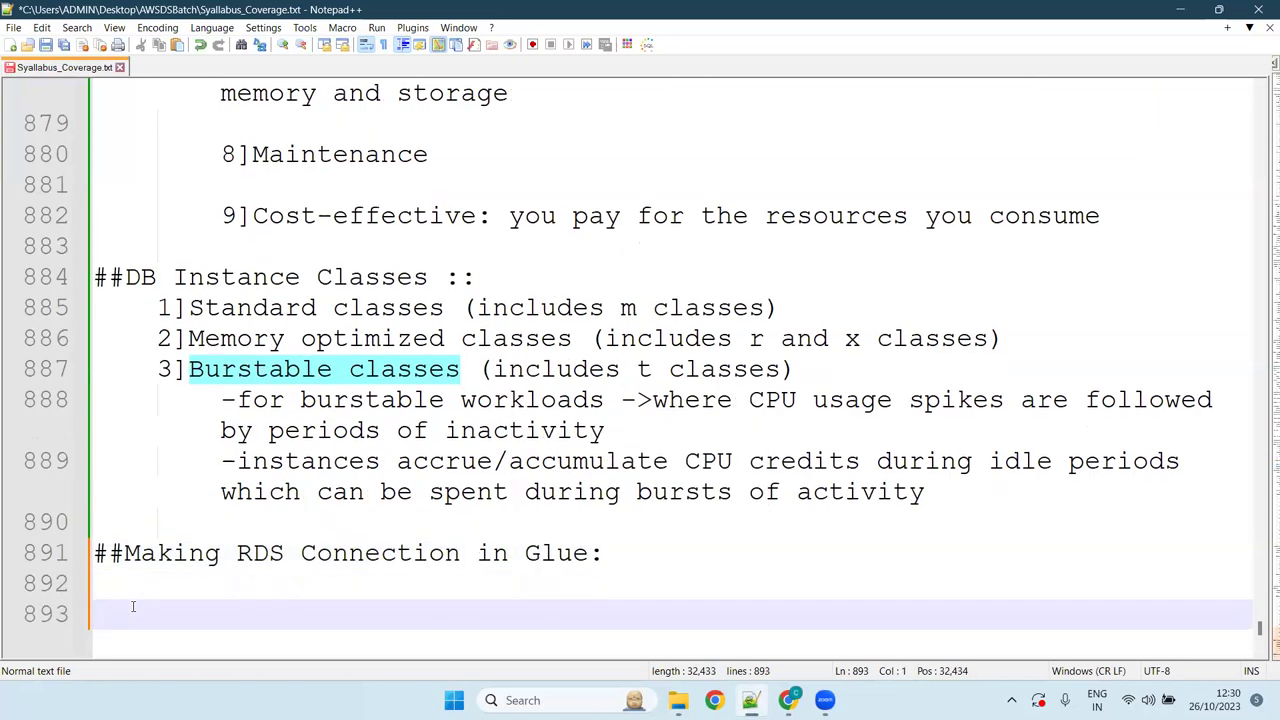
key(ctrl+s)
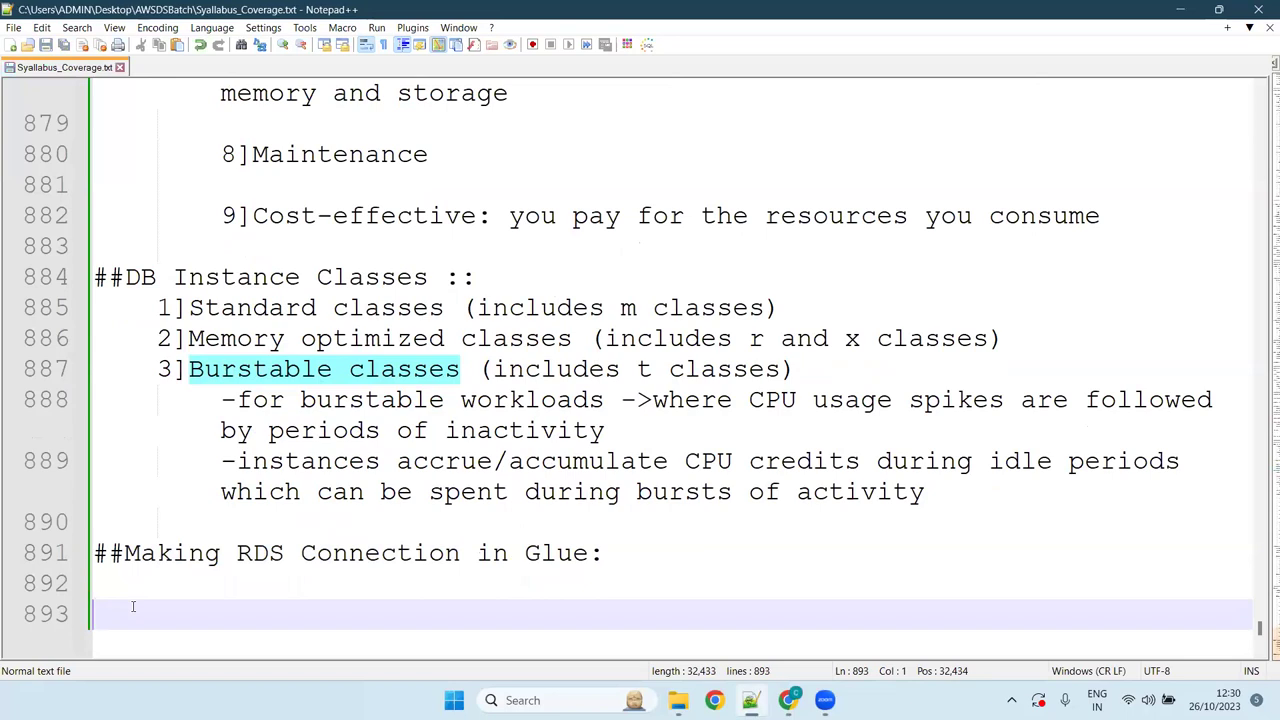
List '1]Create RDS Instance' and '2]Create Glue connection-->with connection type as Amazon RDS,'
text(1]Create RDS)
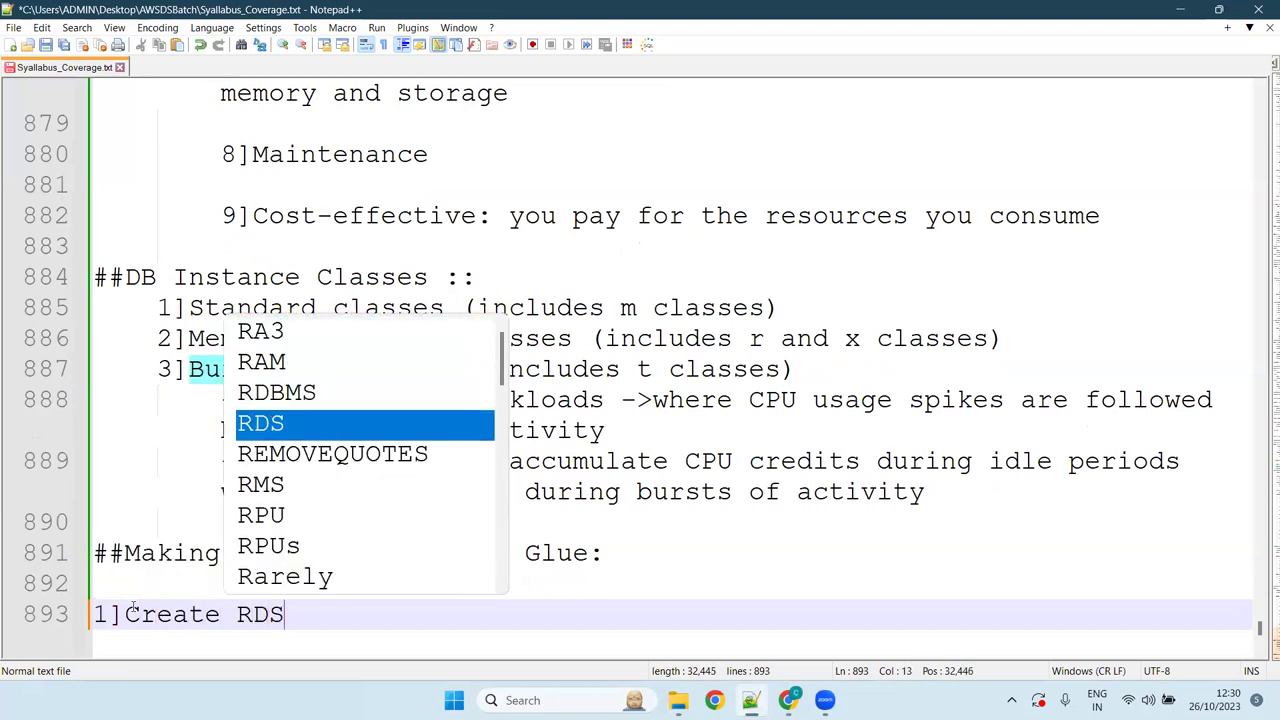
text( Instance)
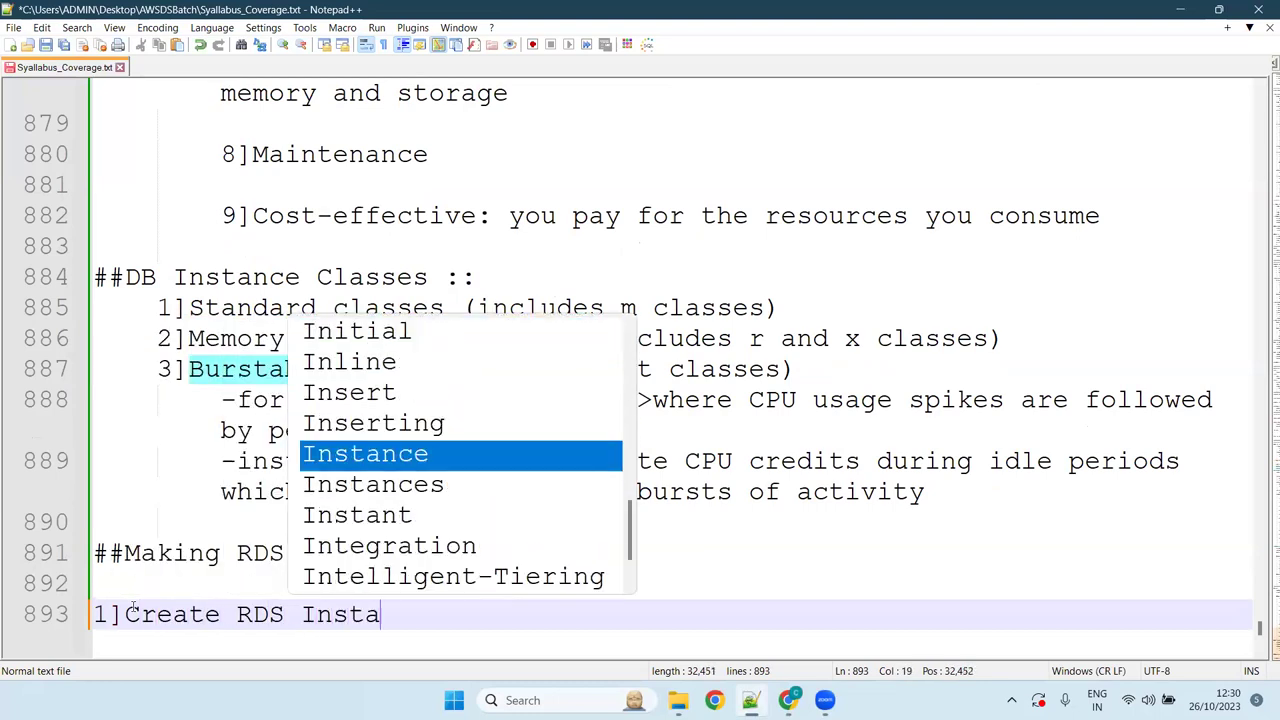
key(Return)
key(Return)
text(2])
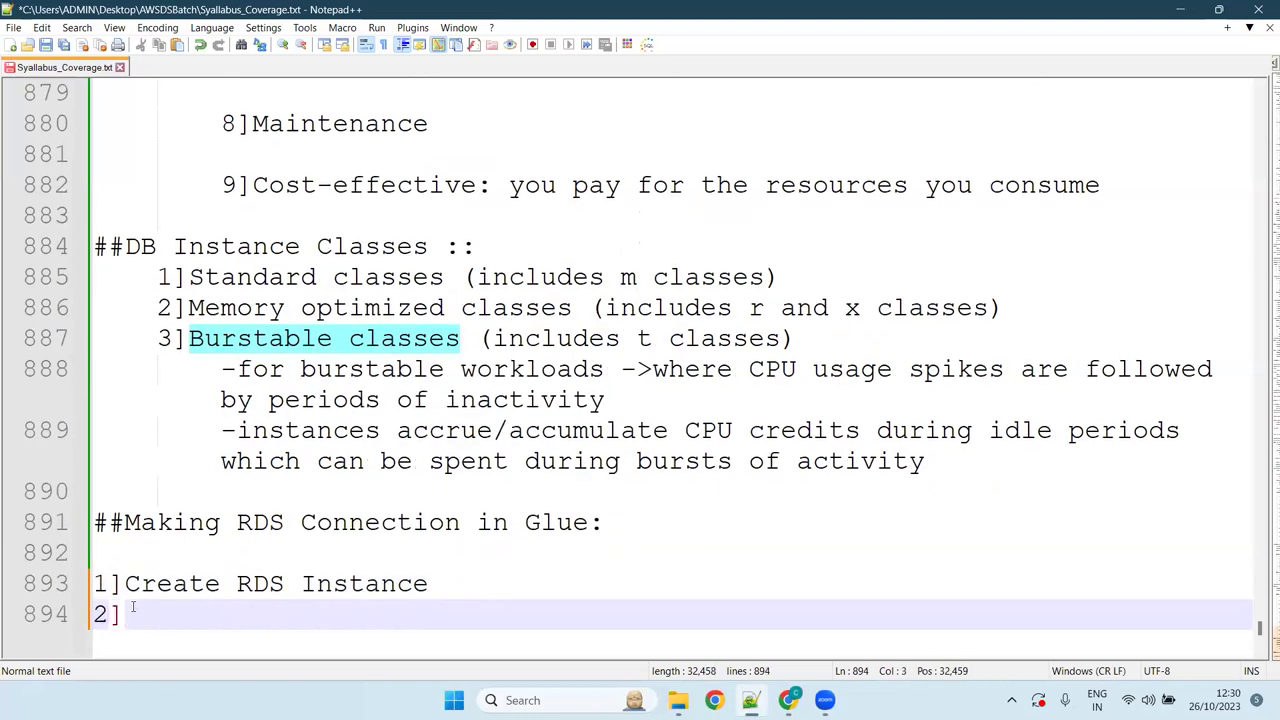
text(Create G)
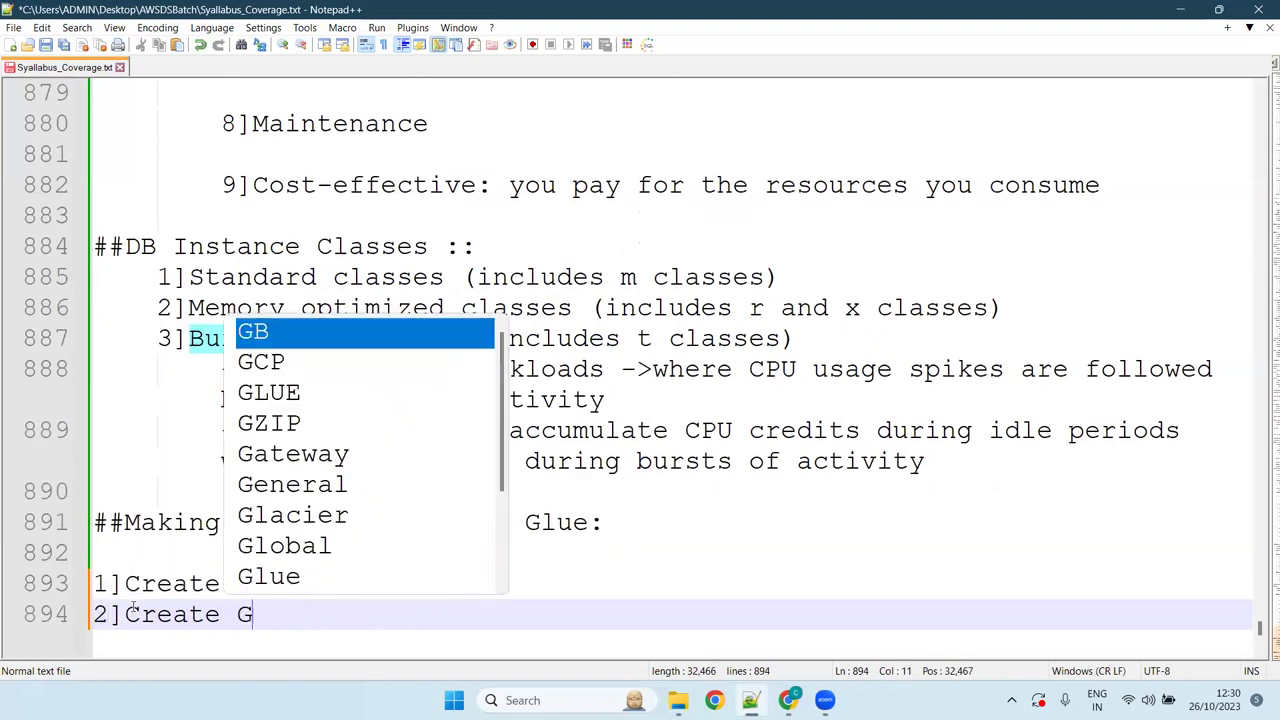
text(lue conn)
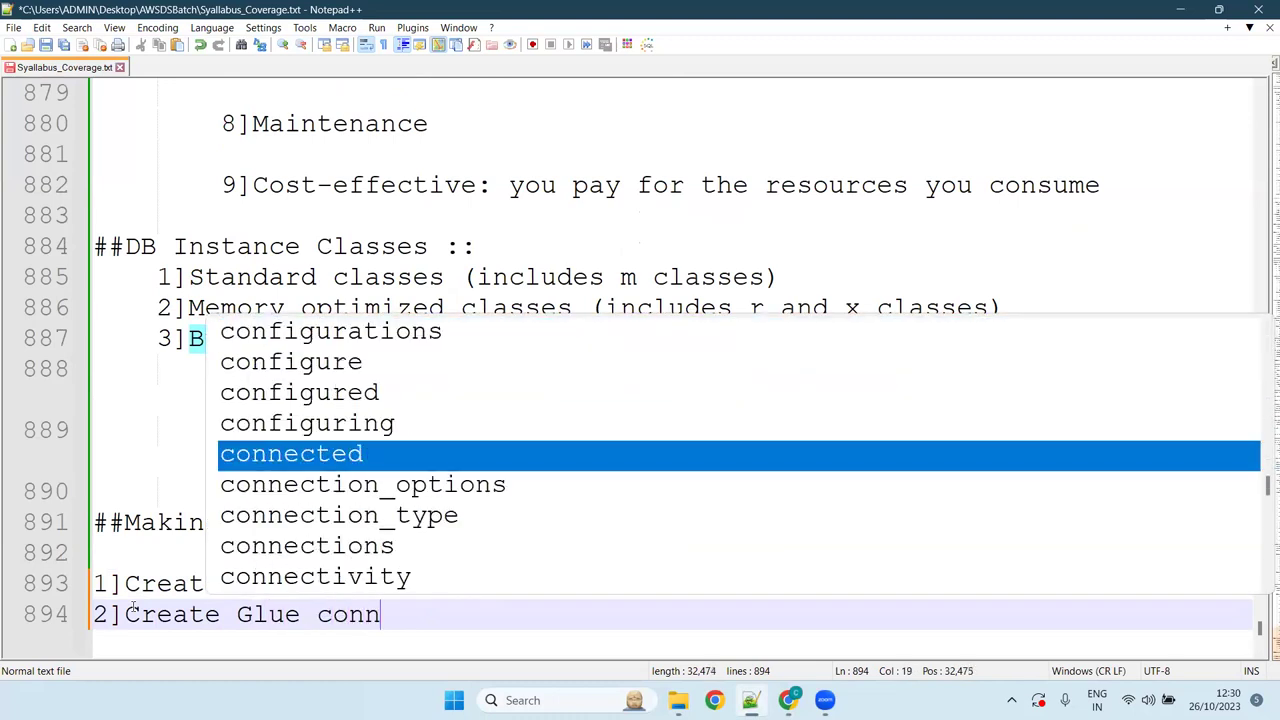
text(ection)
key(BackSpace)
text(-->)
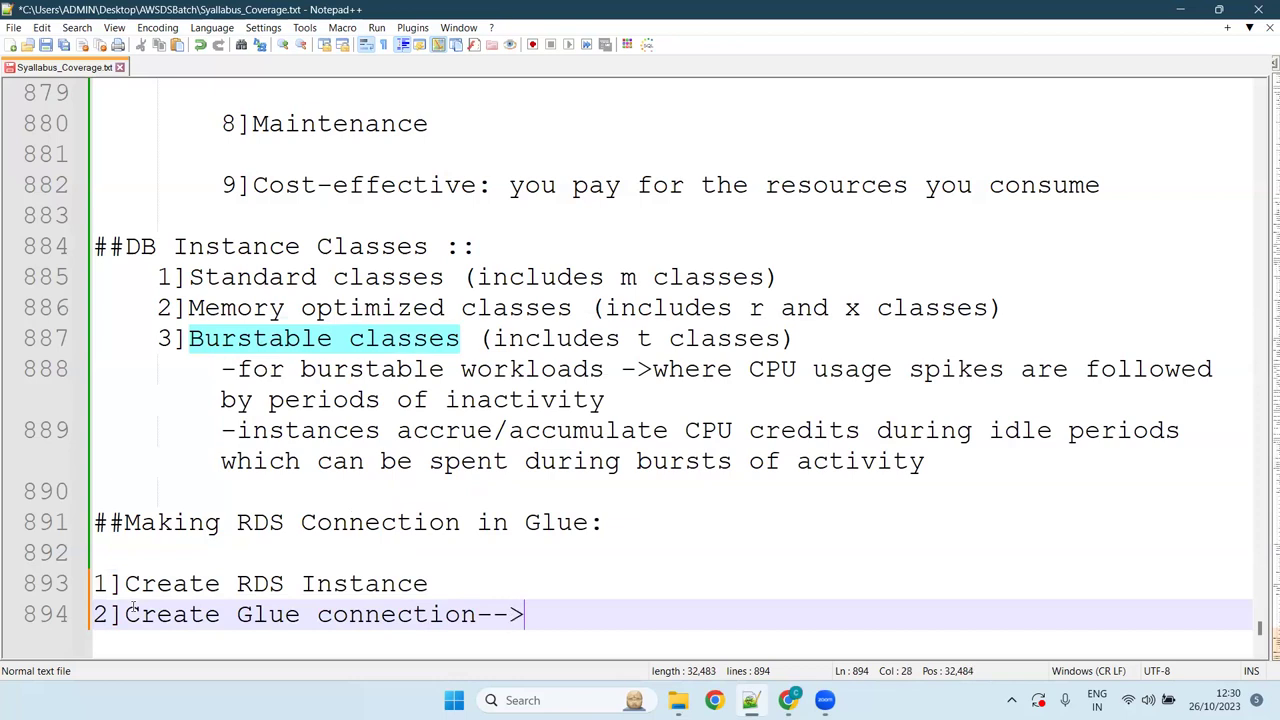
text(with )
text(connection )
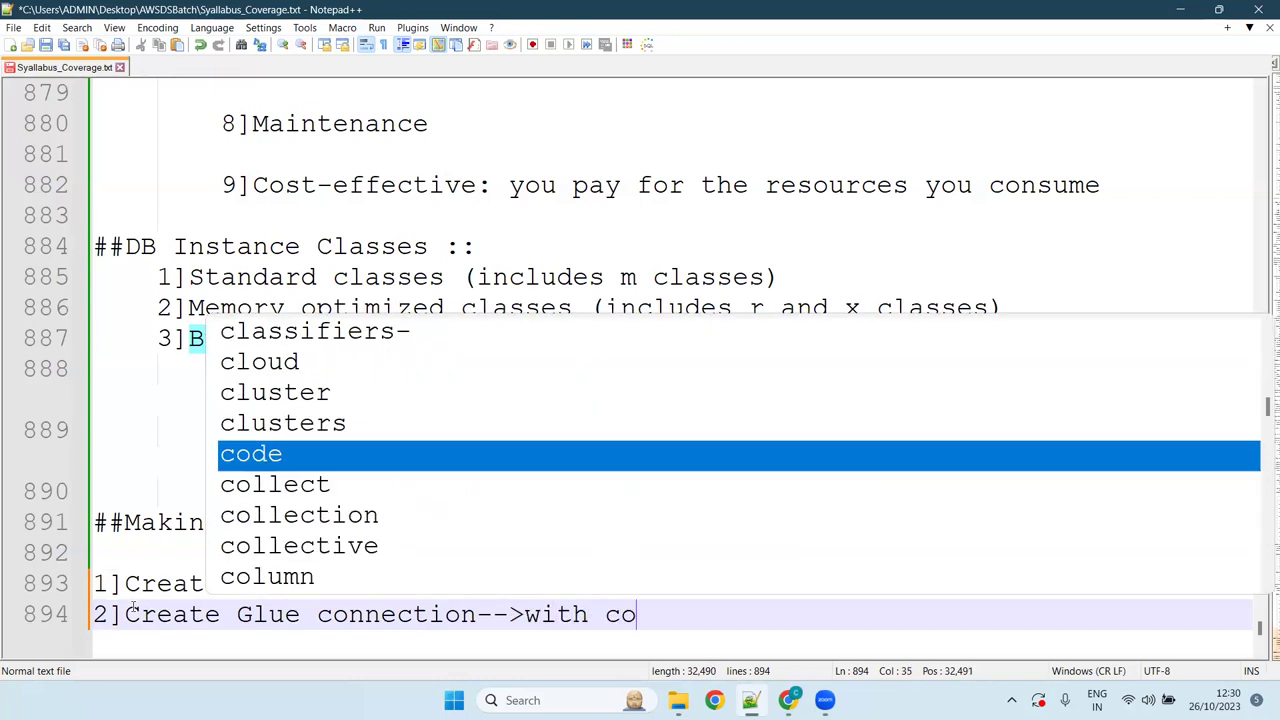
text(t)
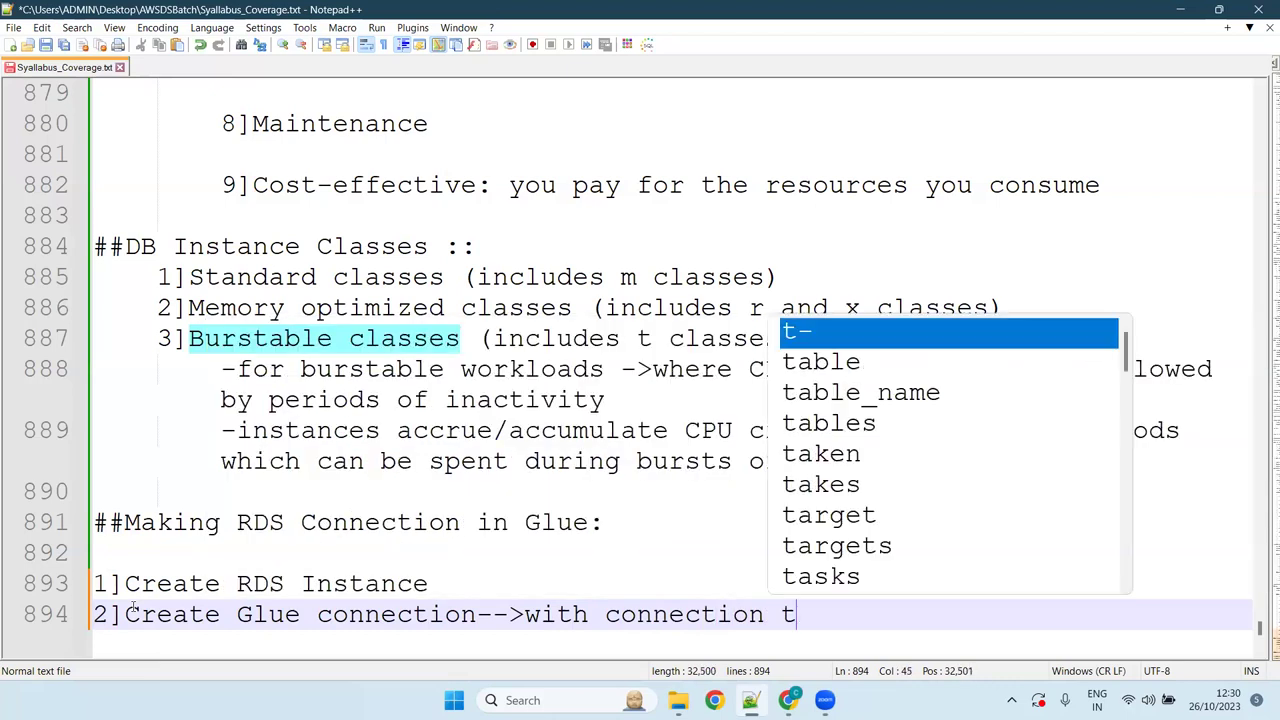
text(ype a)
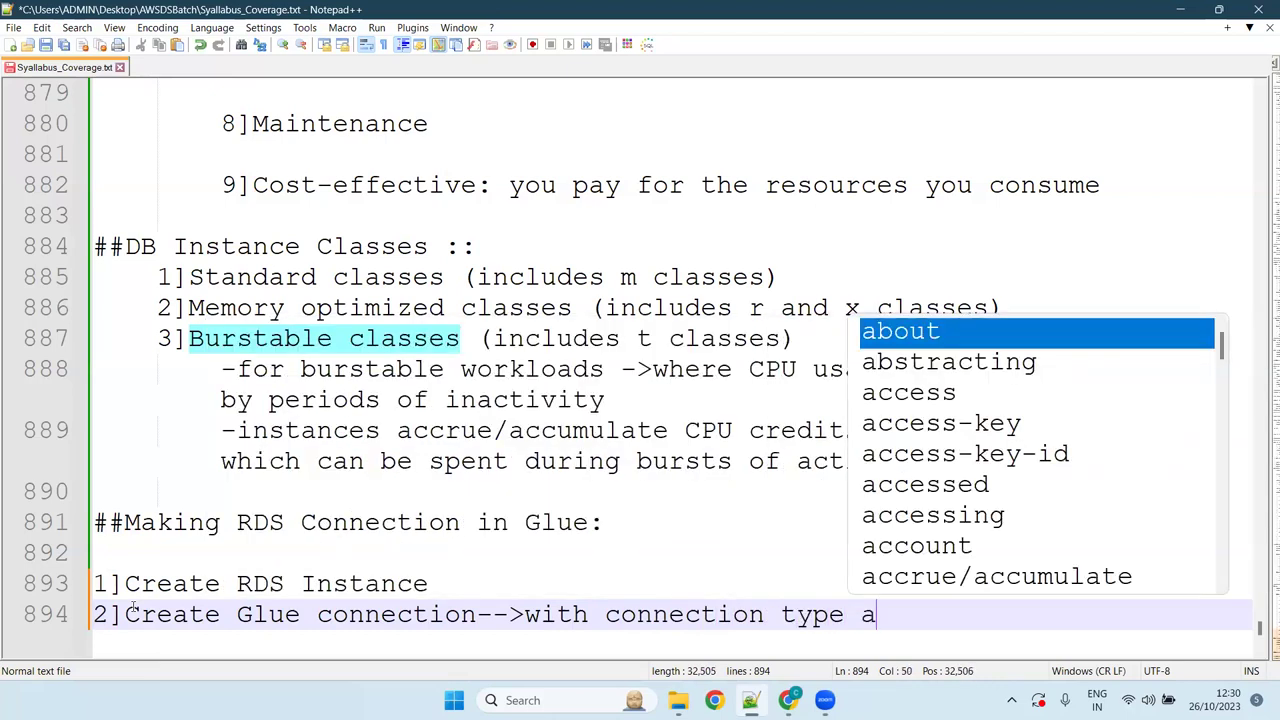
text(s AM)
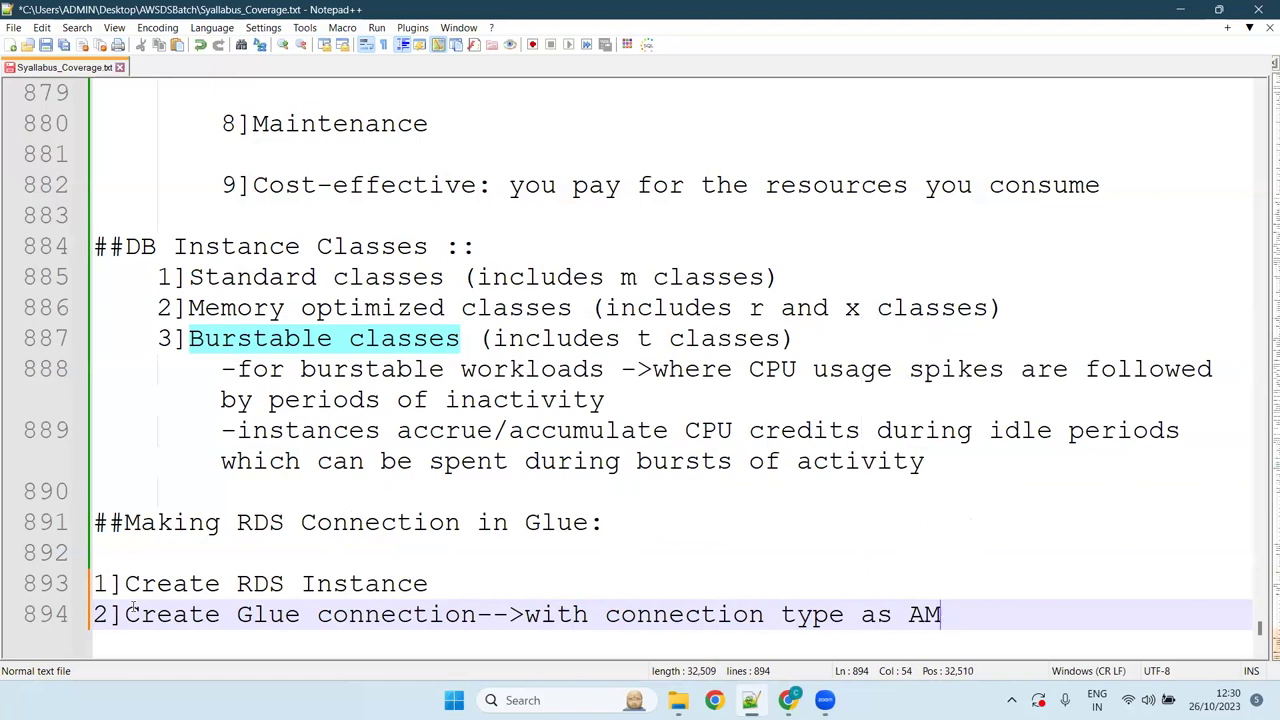
key(BackSpace)
text(mazon)
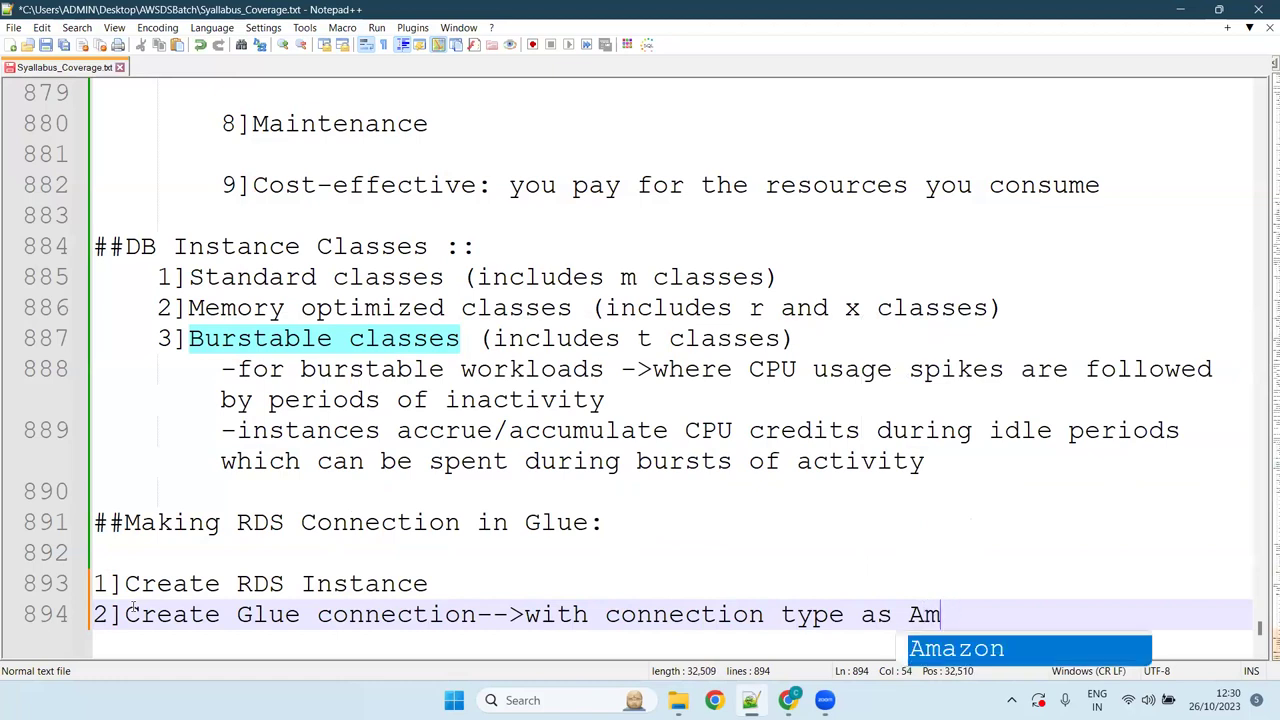
text(RDS)
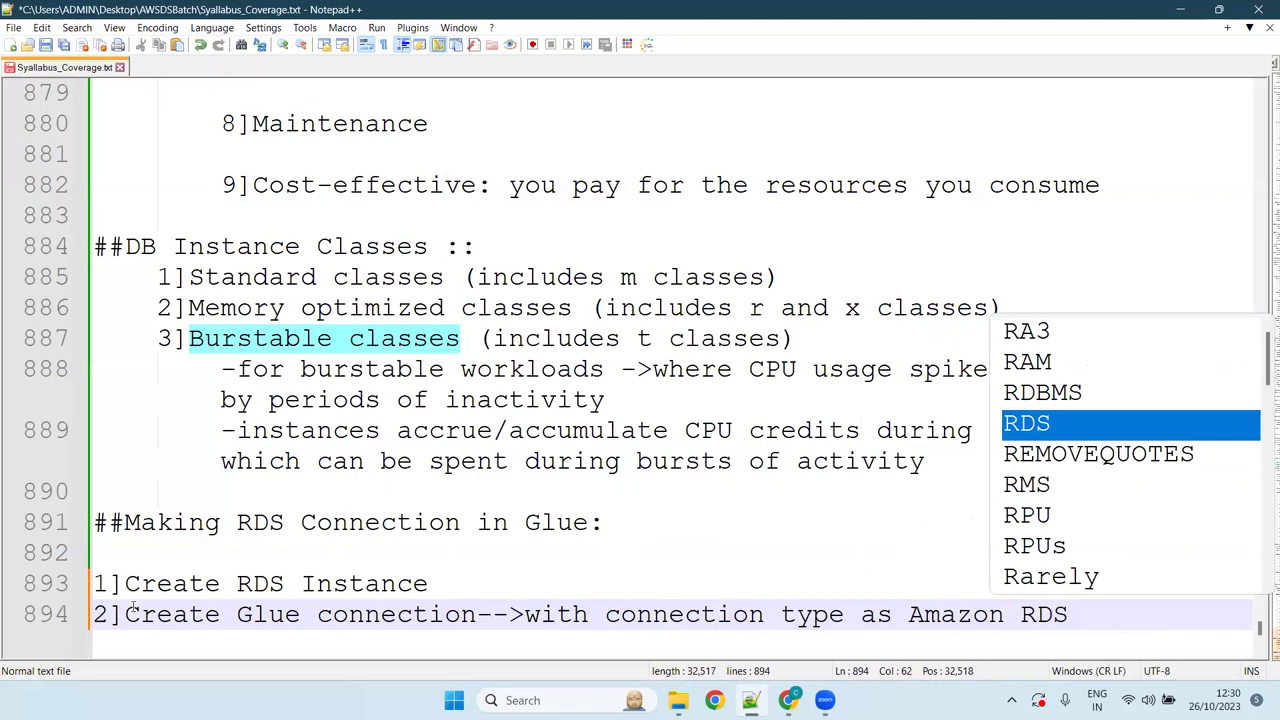
text(,)
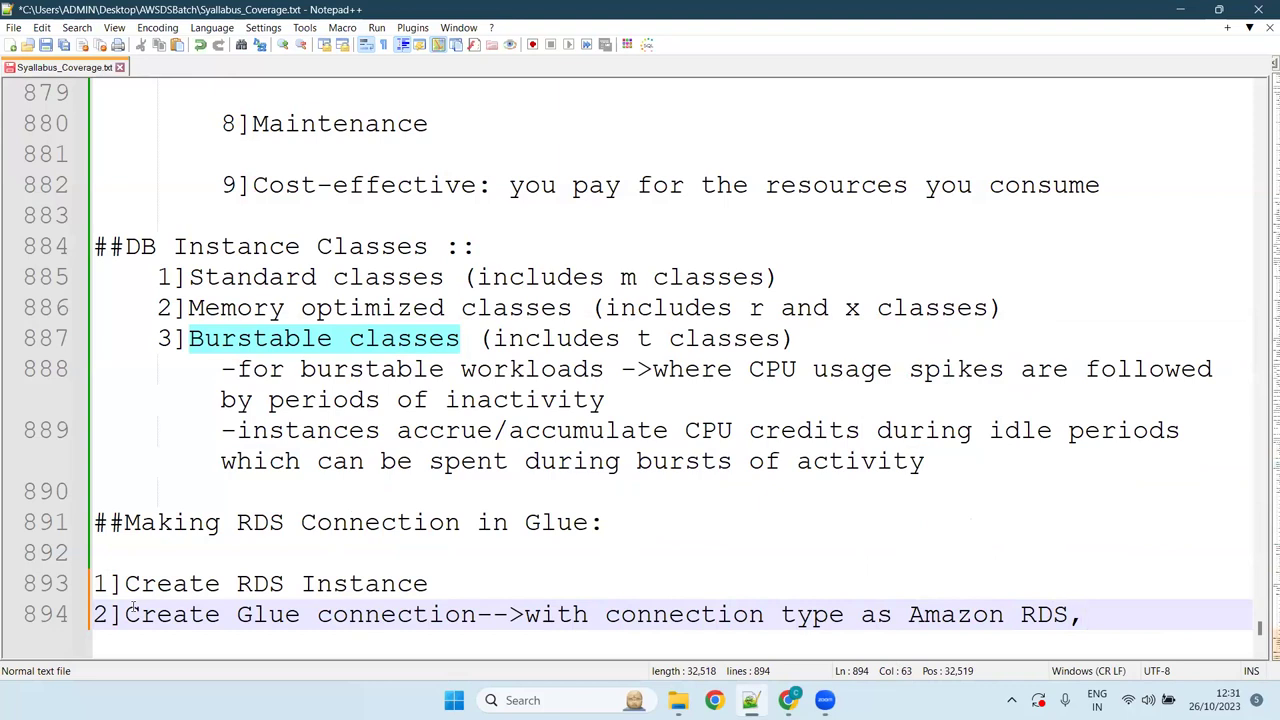
Add step '3]Test the connection -->you will get some error'
key(Return)
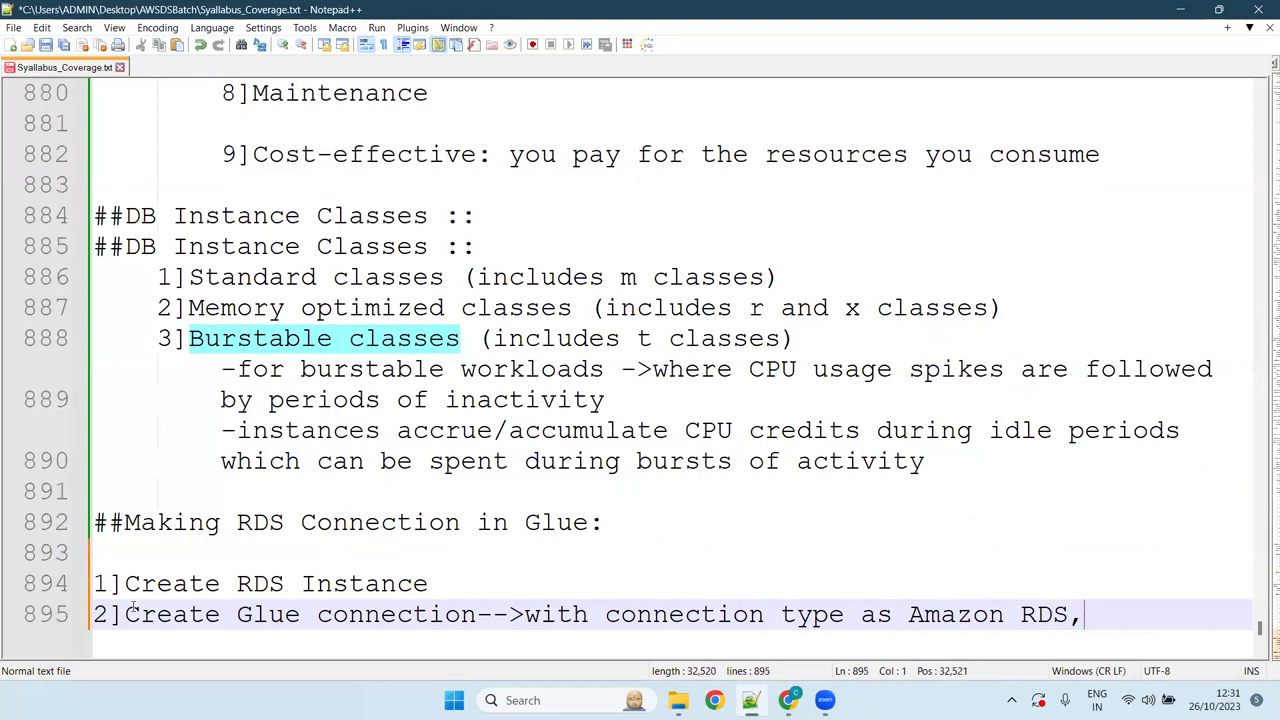
text(3)
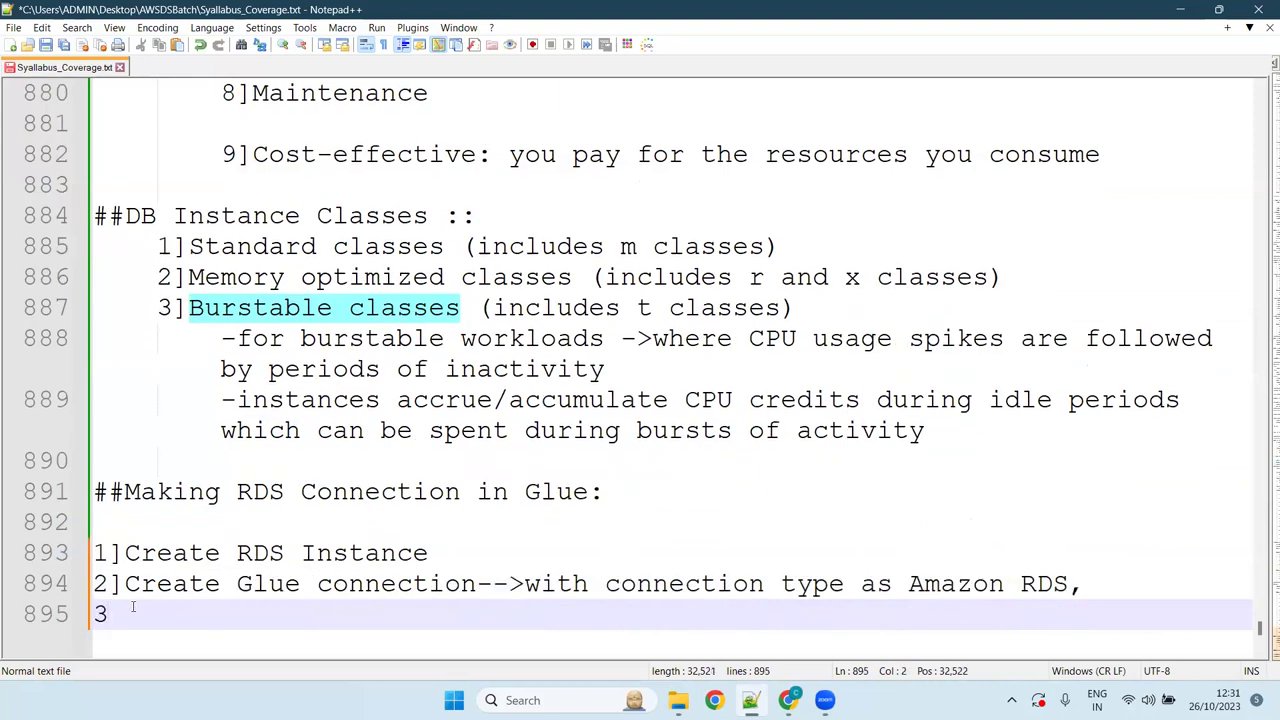
text(]Tets)
key(BackSpace)
key(BackSpace)
text(st )
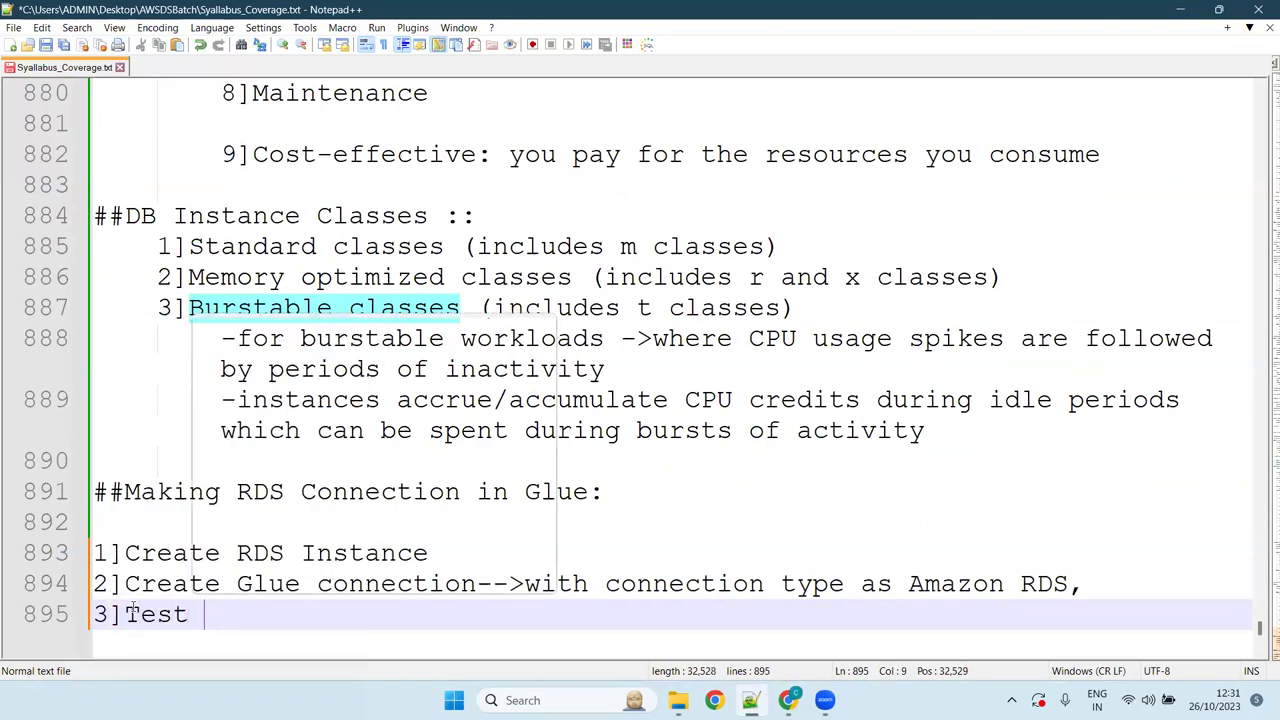
text(the connection)
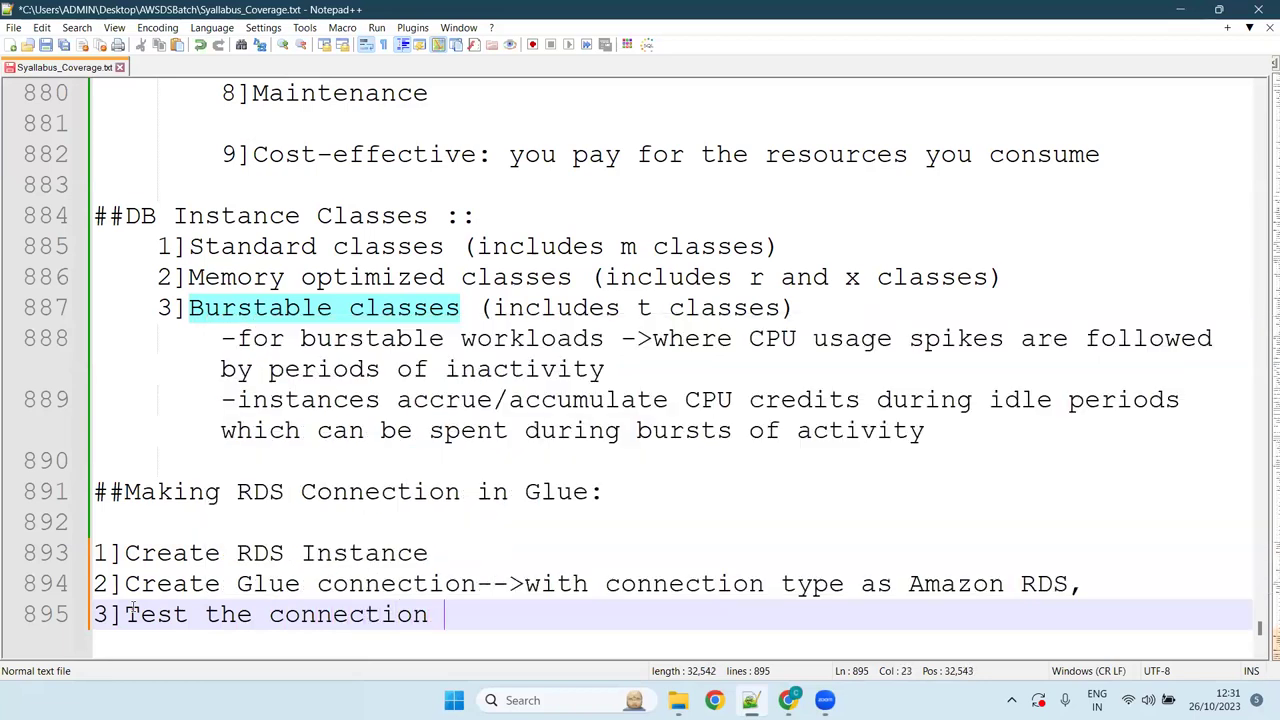
text( -->yo)
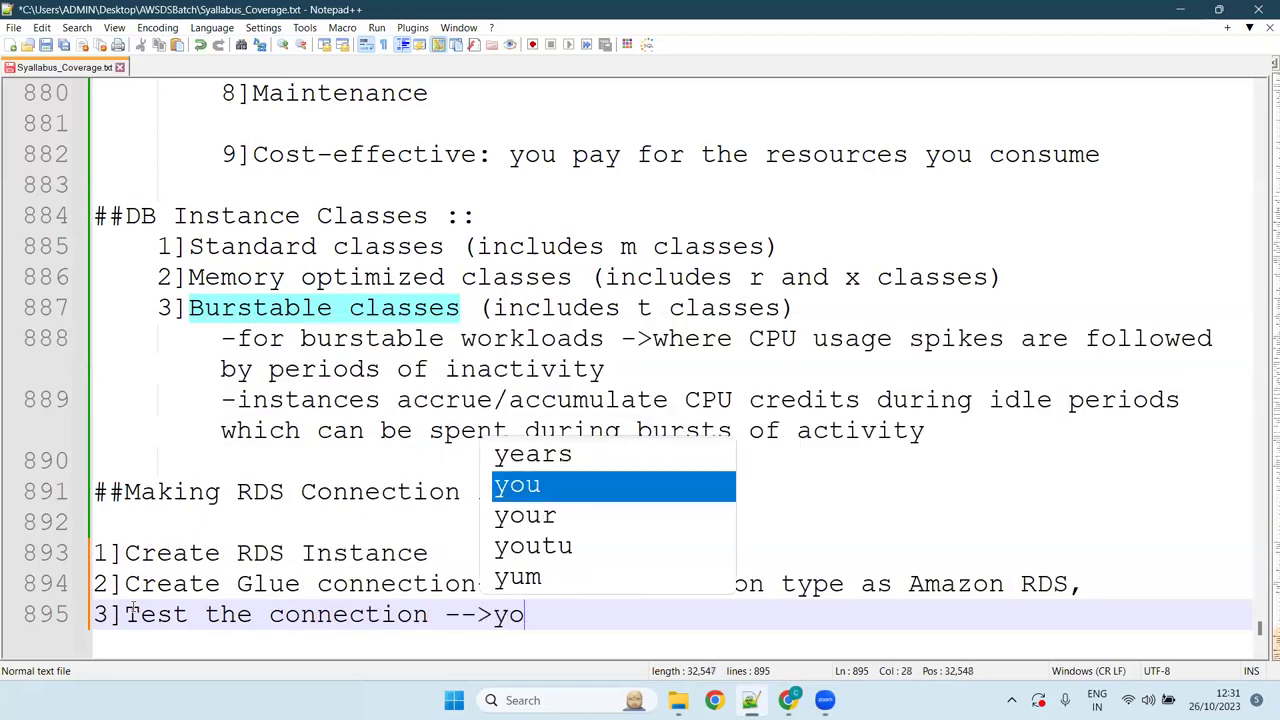
text(u wi)
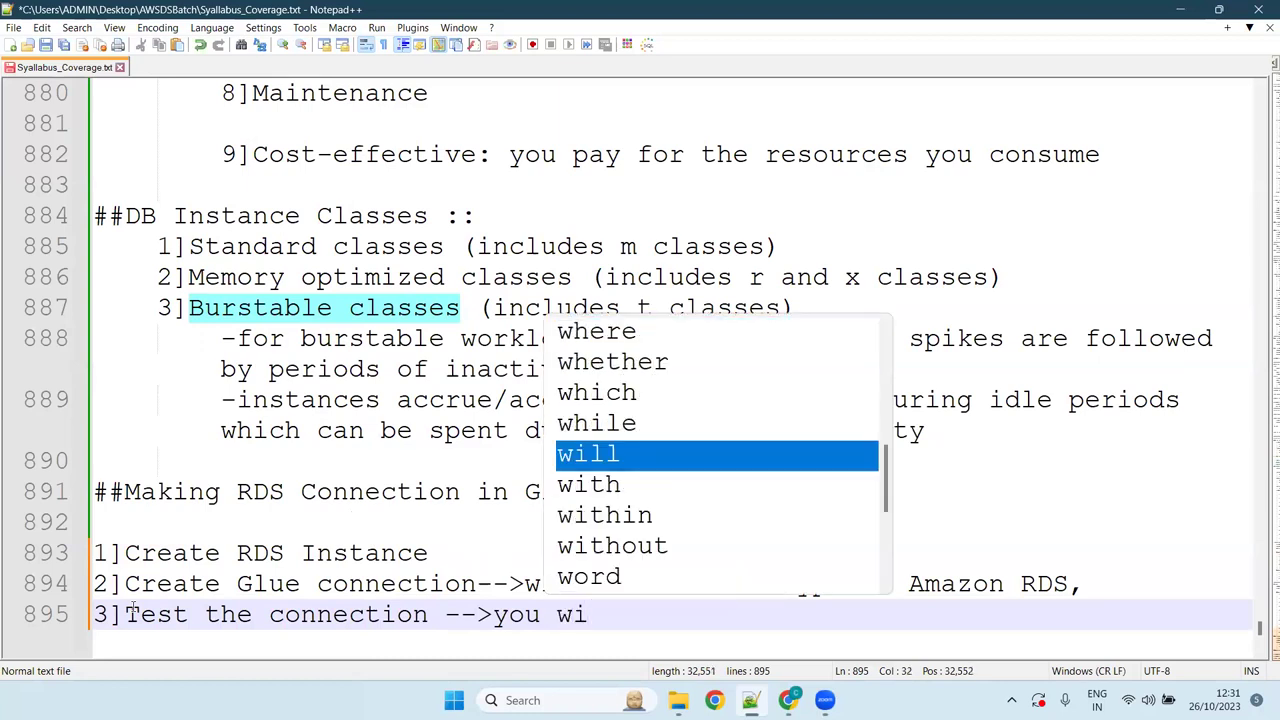
text(ll get )
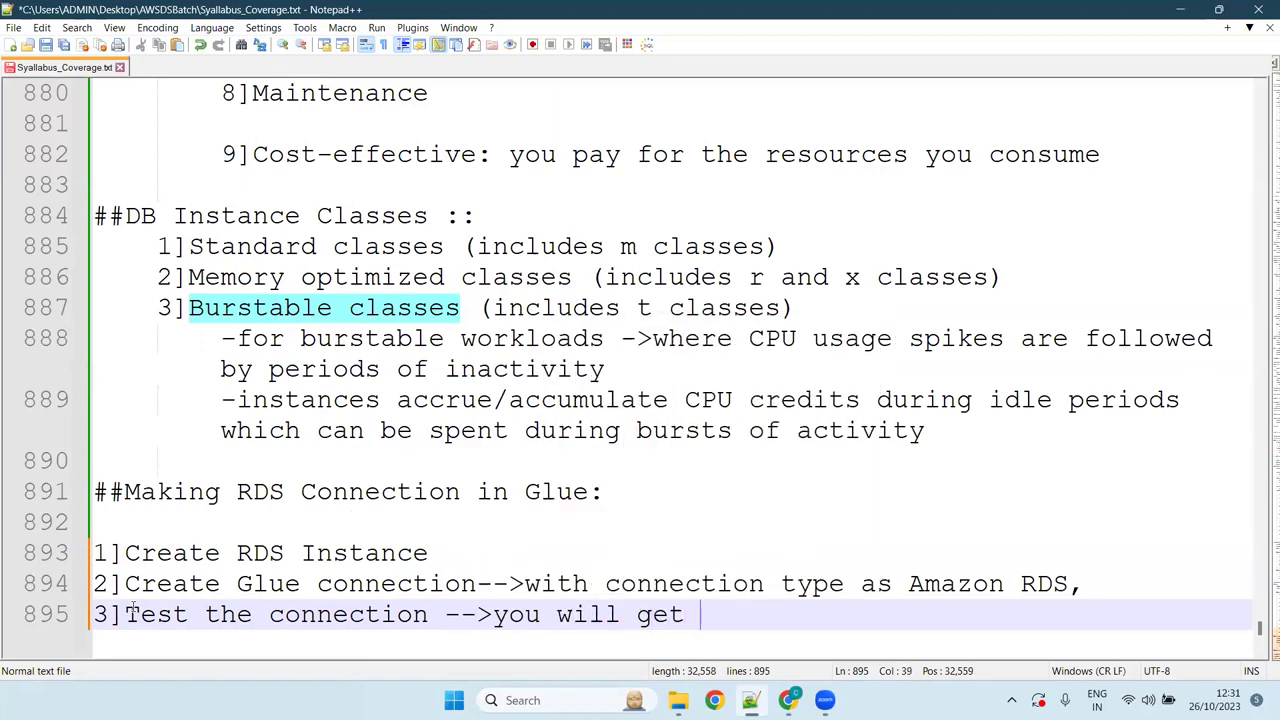
text(some error)
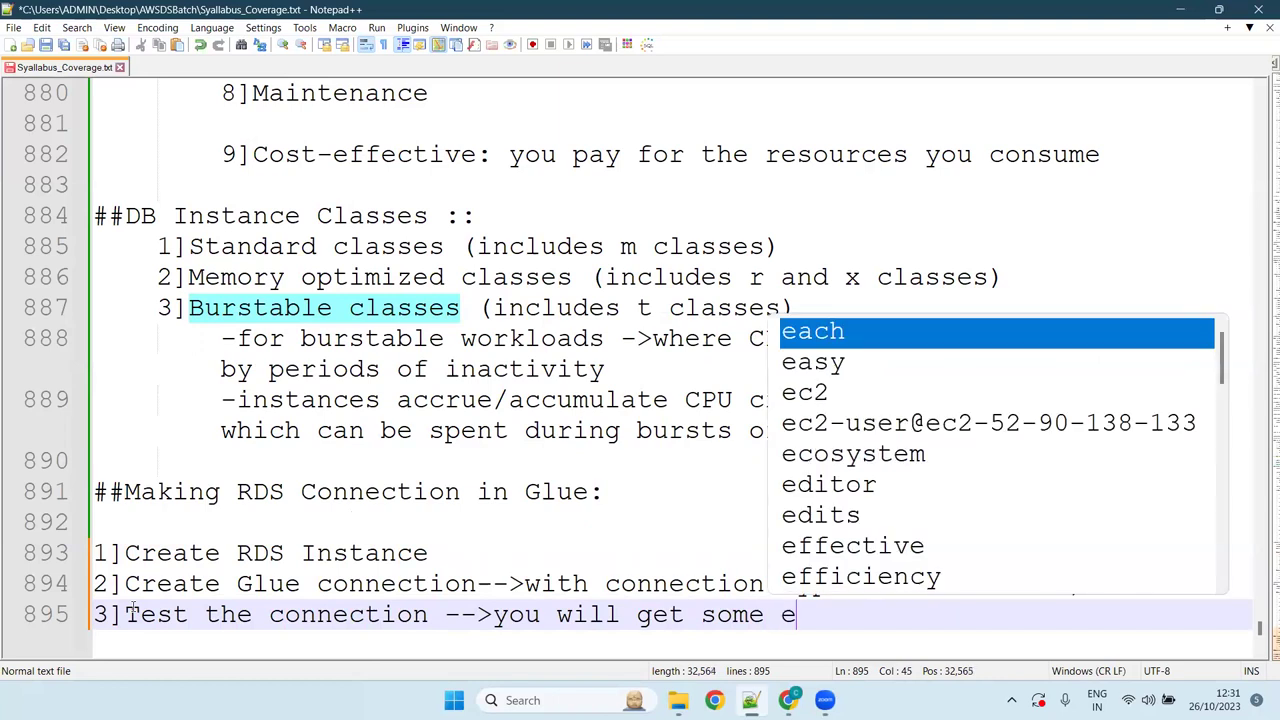
key(Escape)
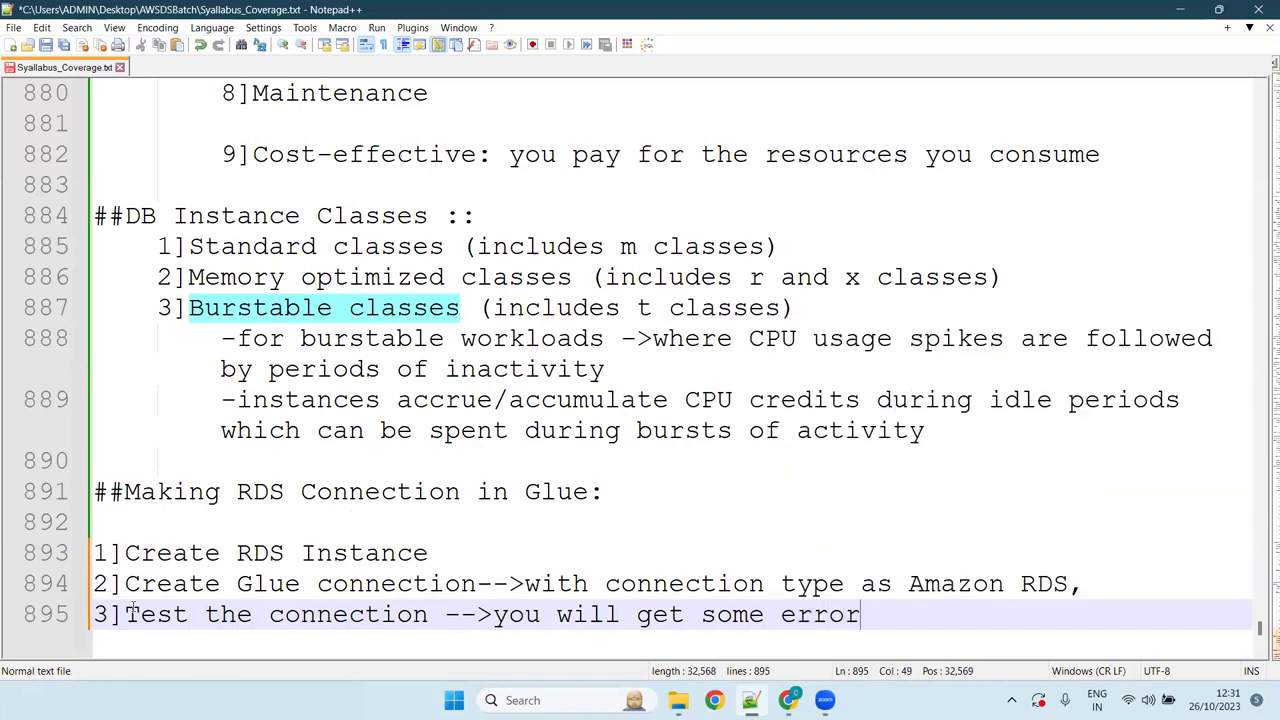
Add '4]Create Routing Network-->' with an indented sub-step '1]Create Route table'
key(Return)
text(4])
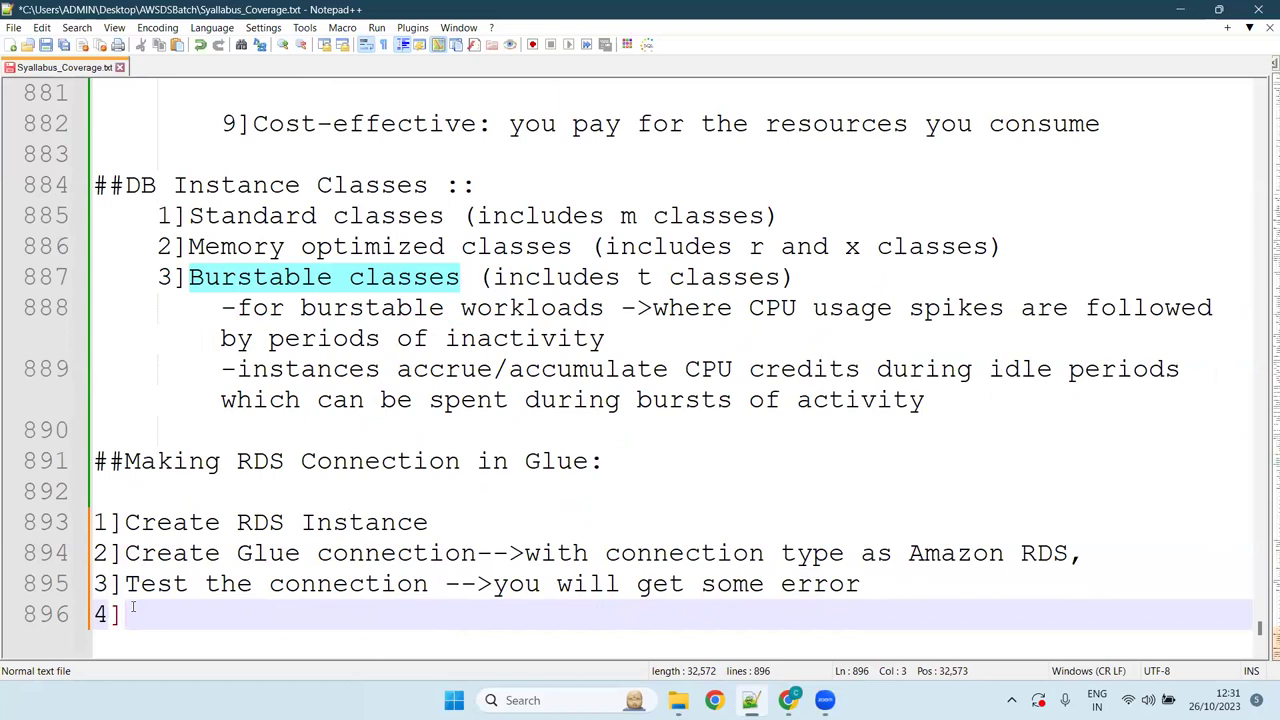
text(Creat)
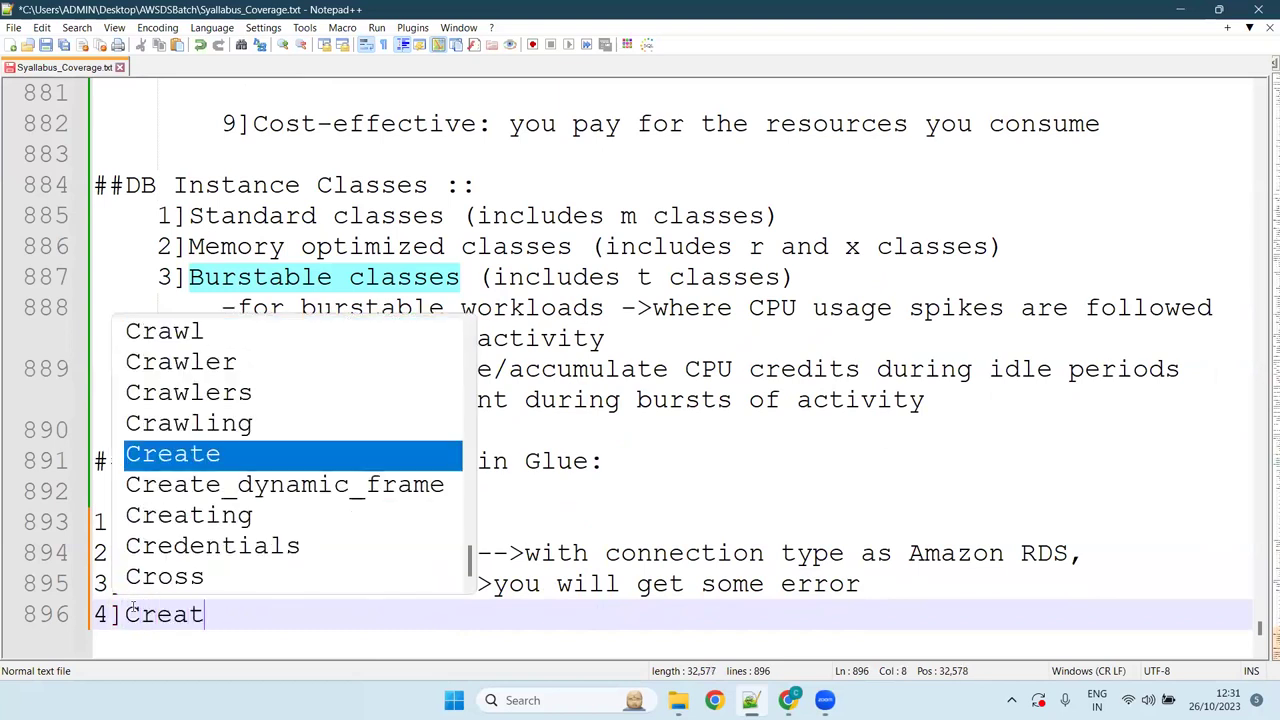
text(e Routi)
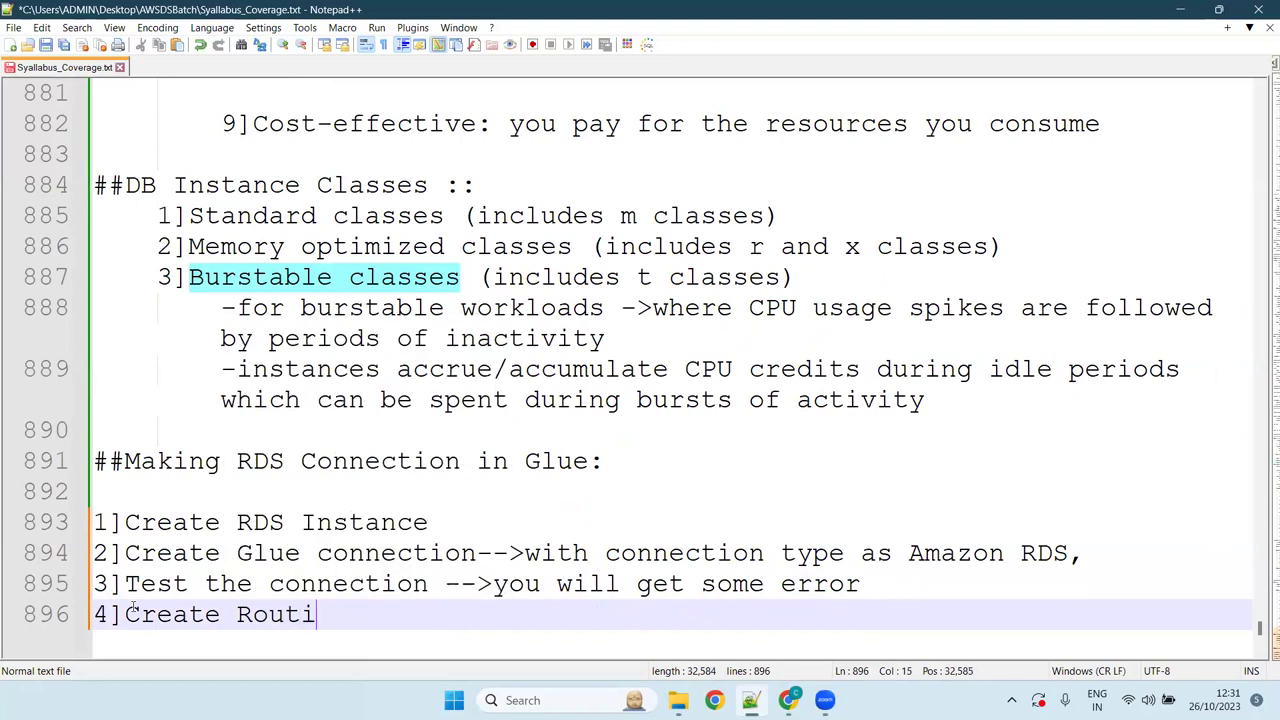
text(ng Network)
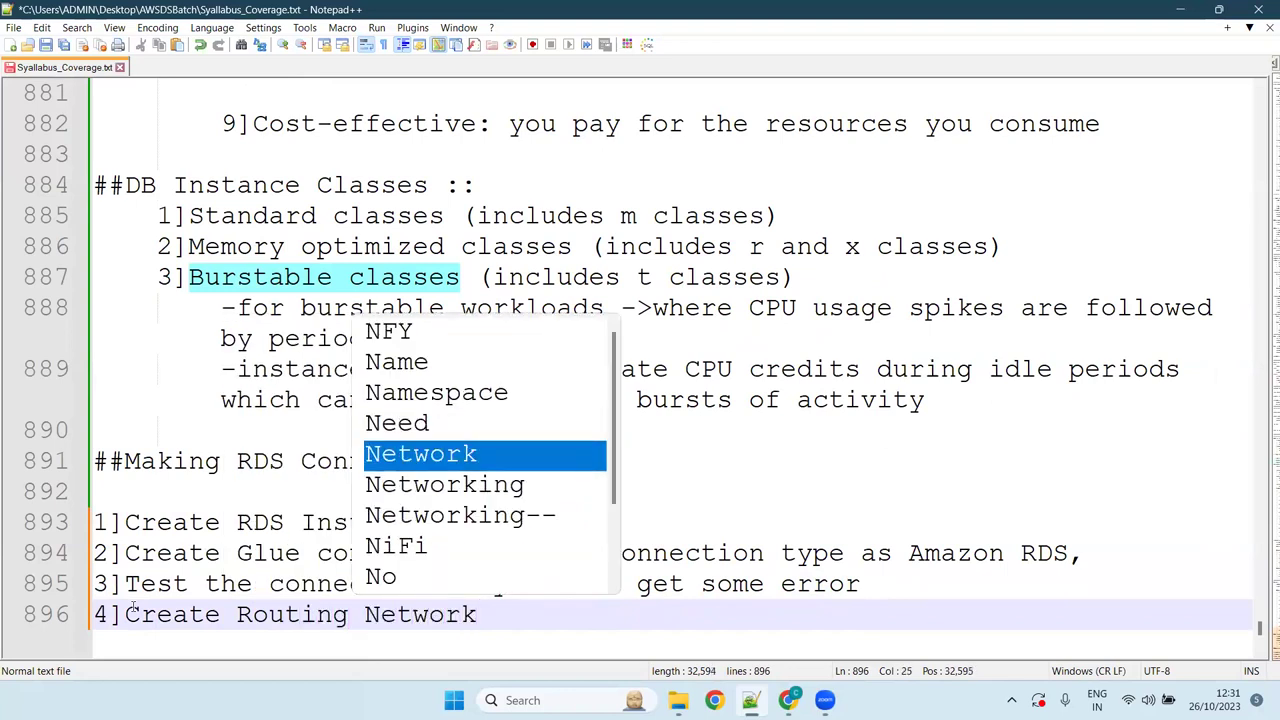
text(-->)
key(Return)
key(Tab)
text(1])
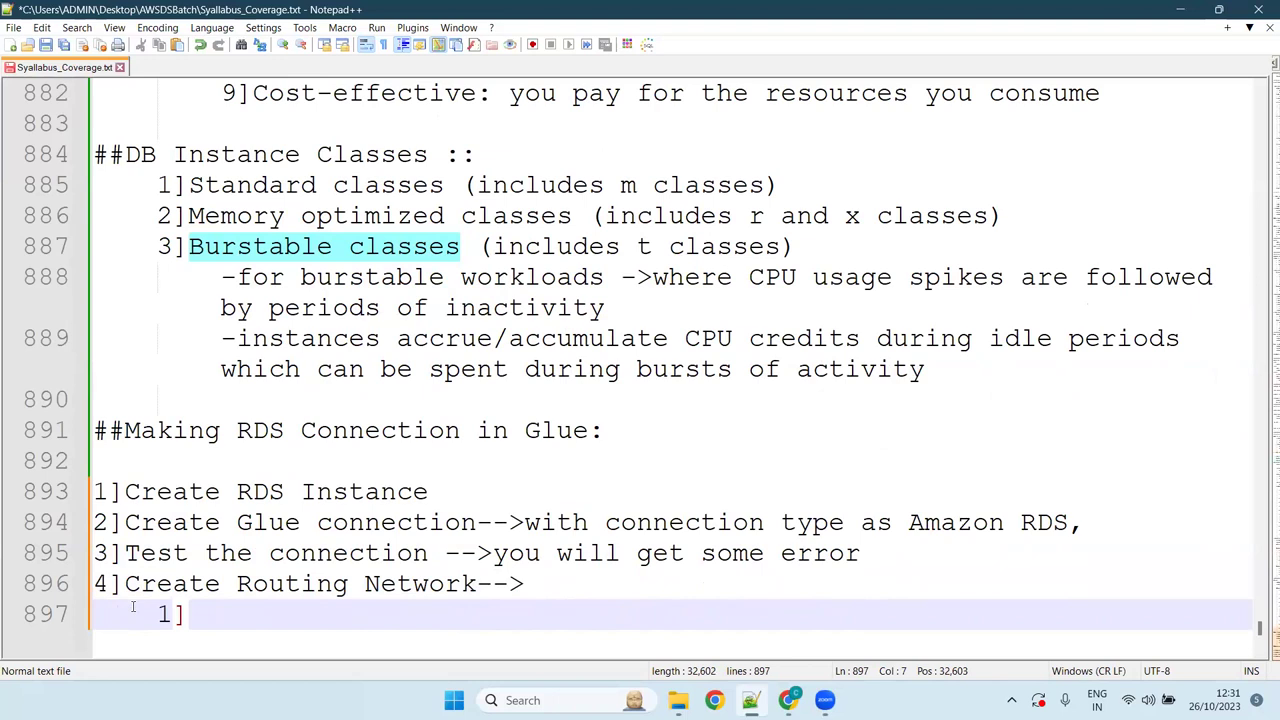
text(Creat)
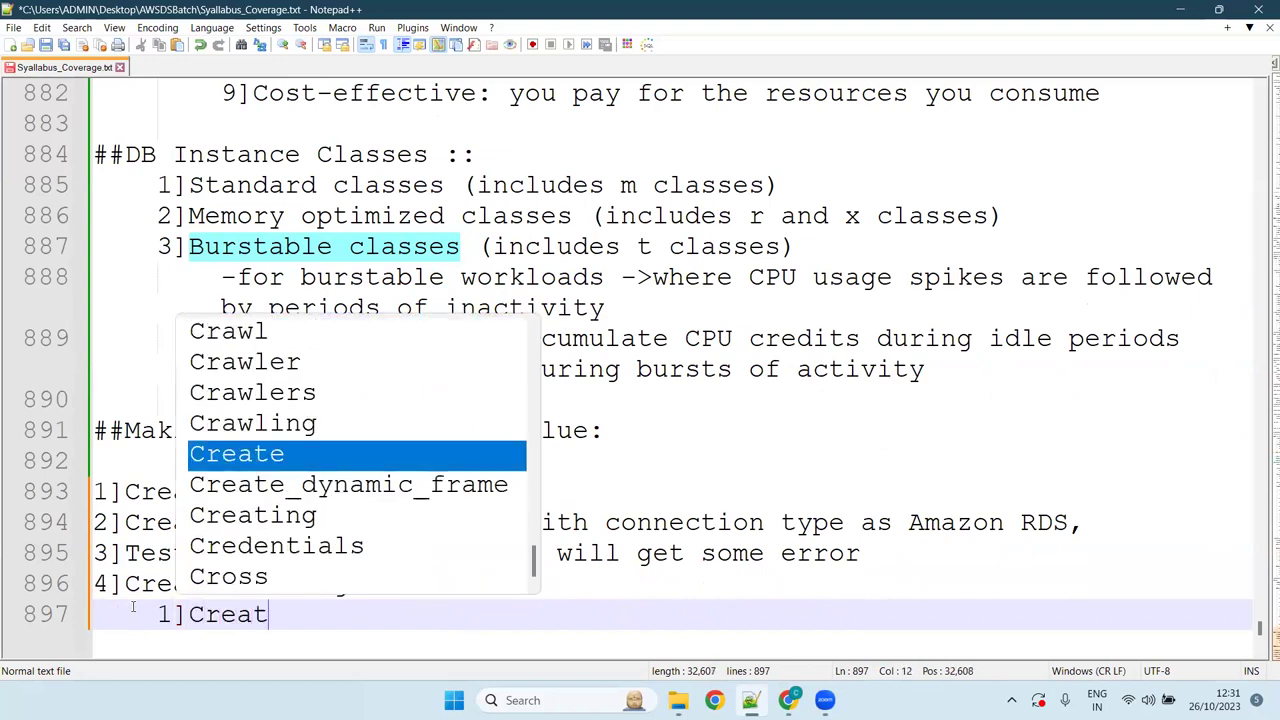
text(e Route )
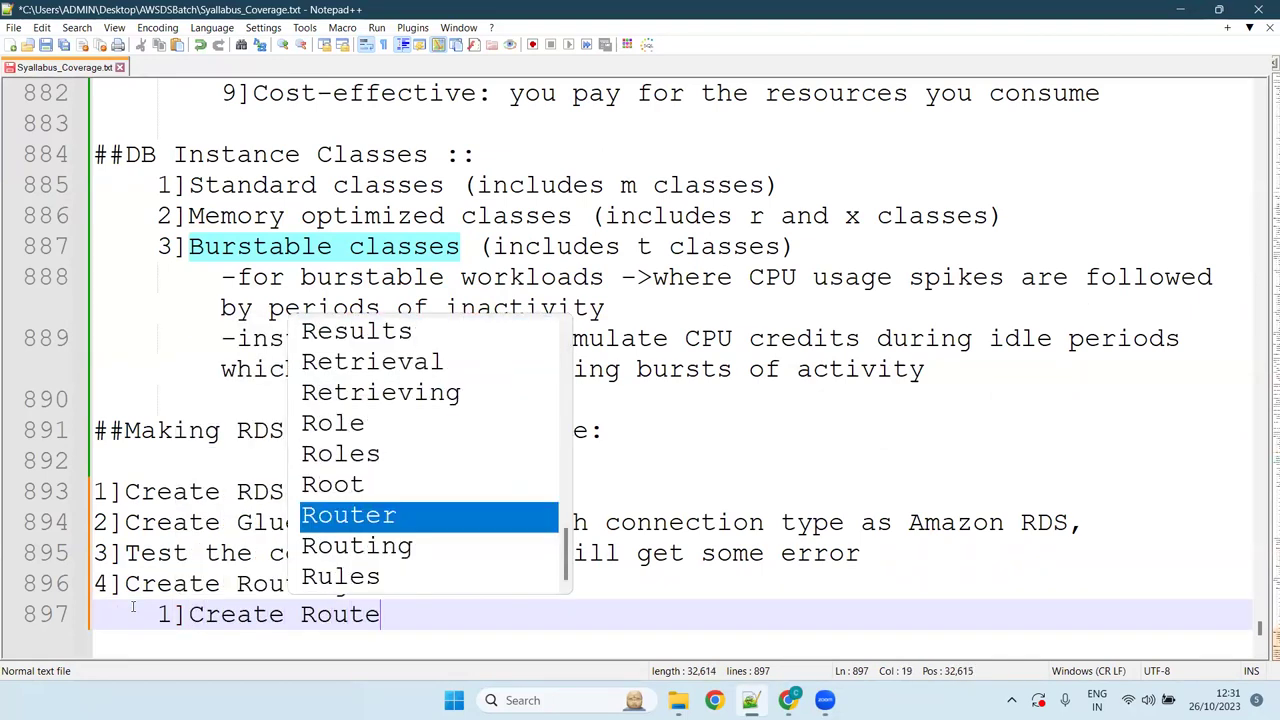
text(table)
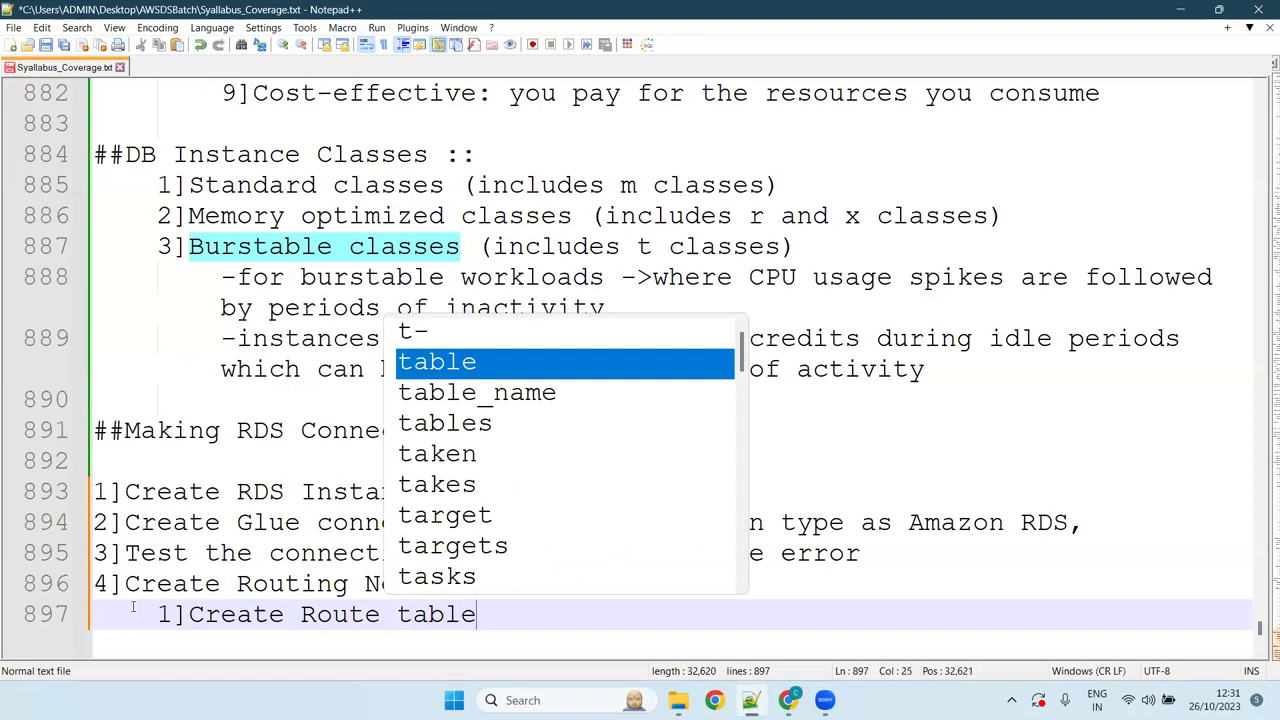
key(Tab)
key(Tab)
key(BackSpace)
Extend the sub-step with '-->associate one of the subnet to route table'
text(-->)
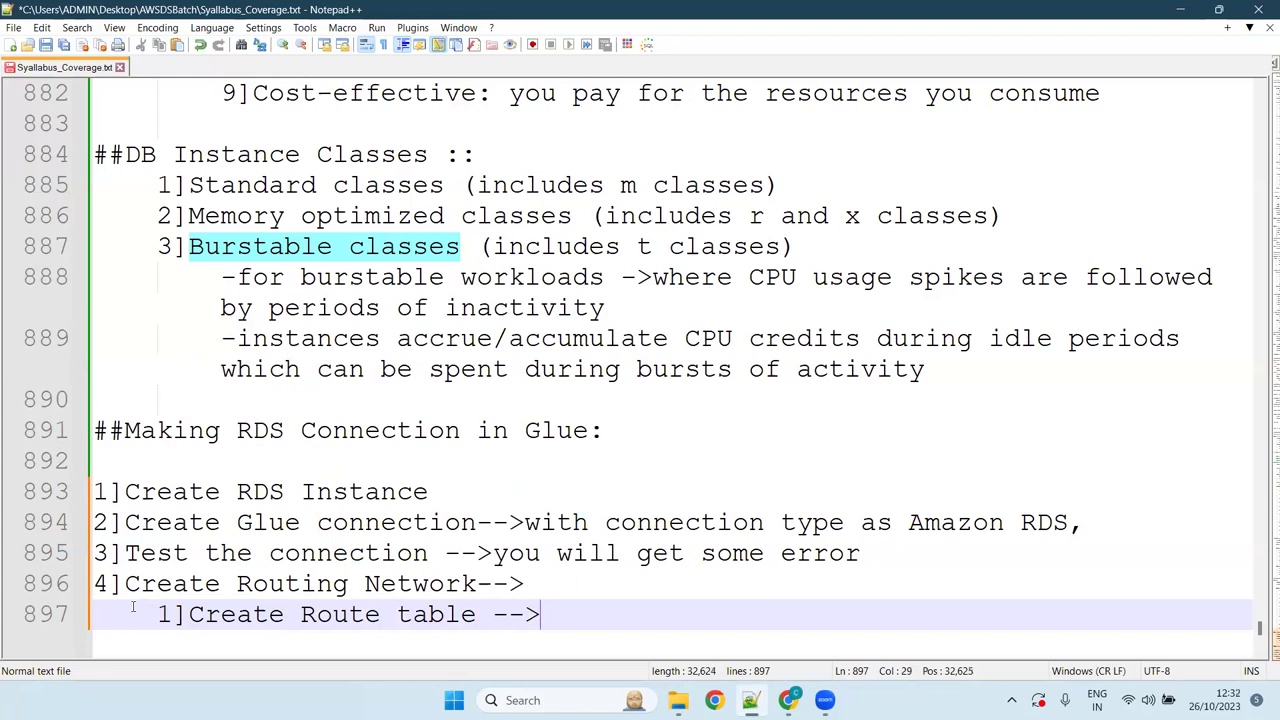
text(ass)
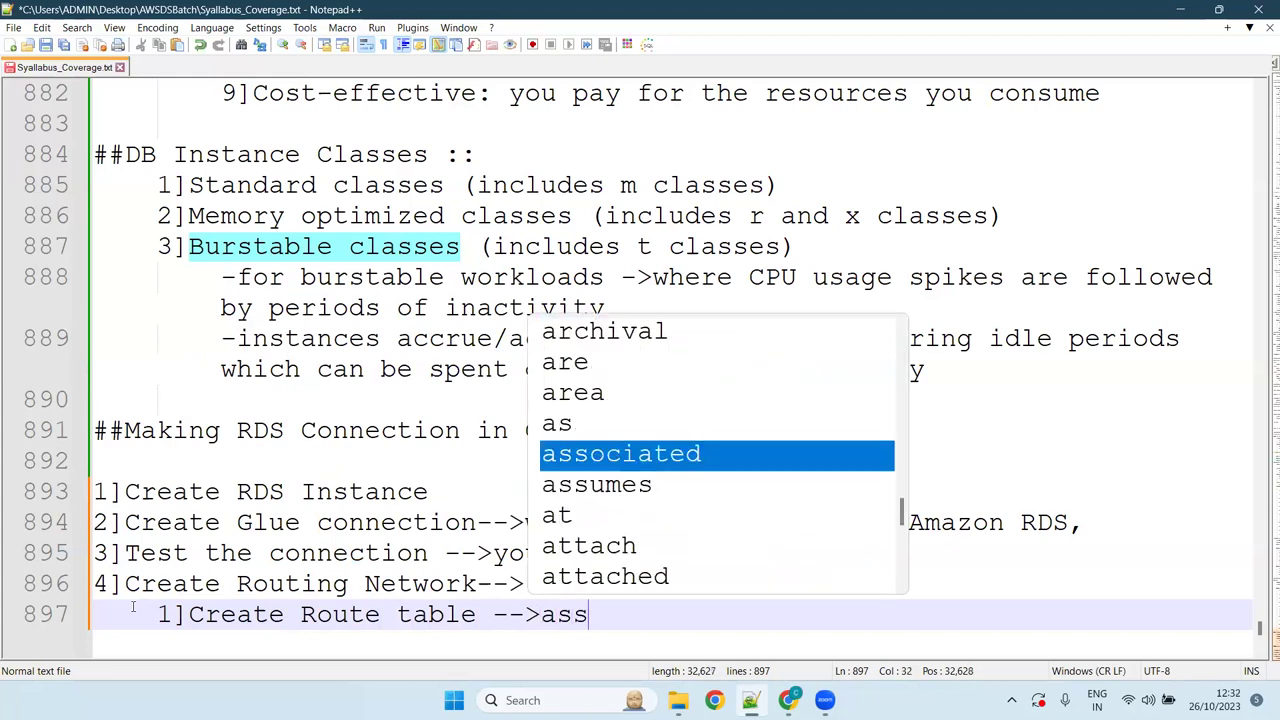
text(oscia)
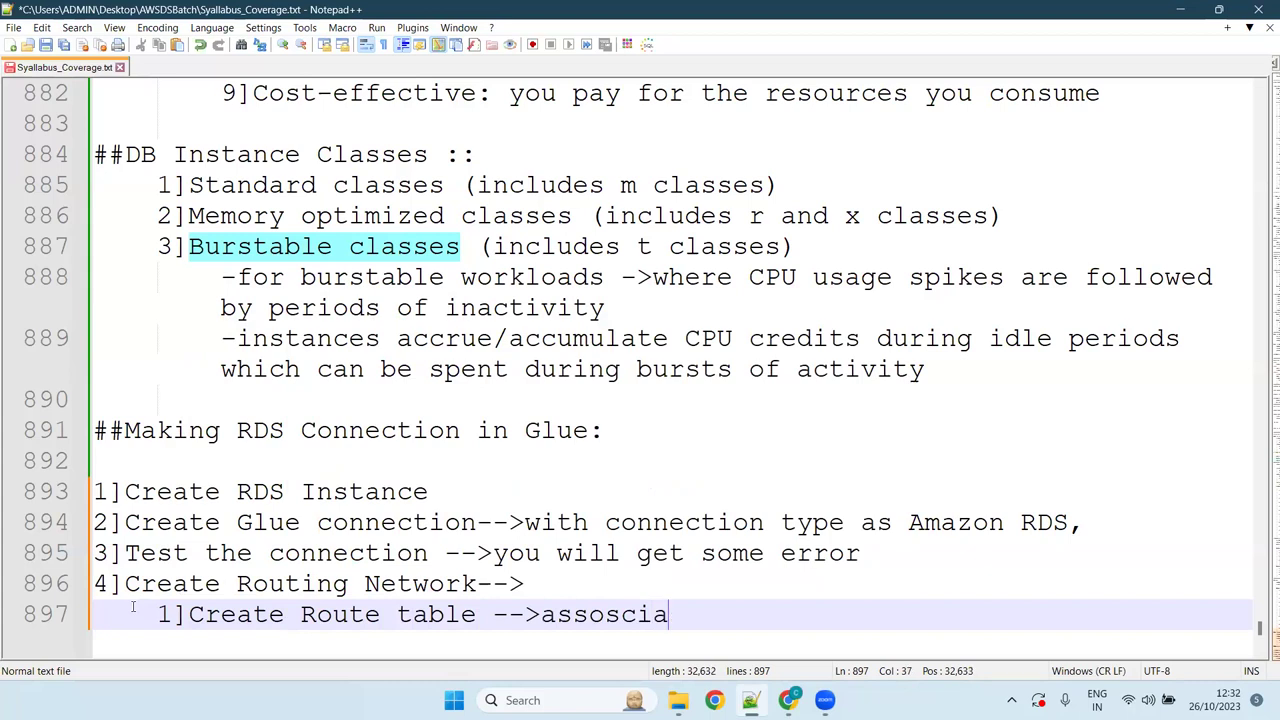
key(BackSpace)
key(BackSpace)
key(BackSpace)
key(BackSpace)
text(ciat)
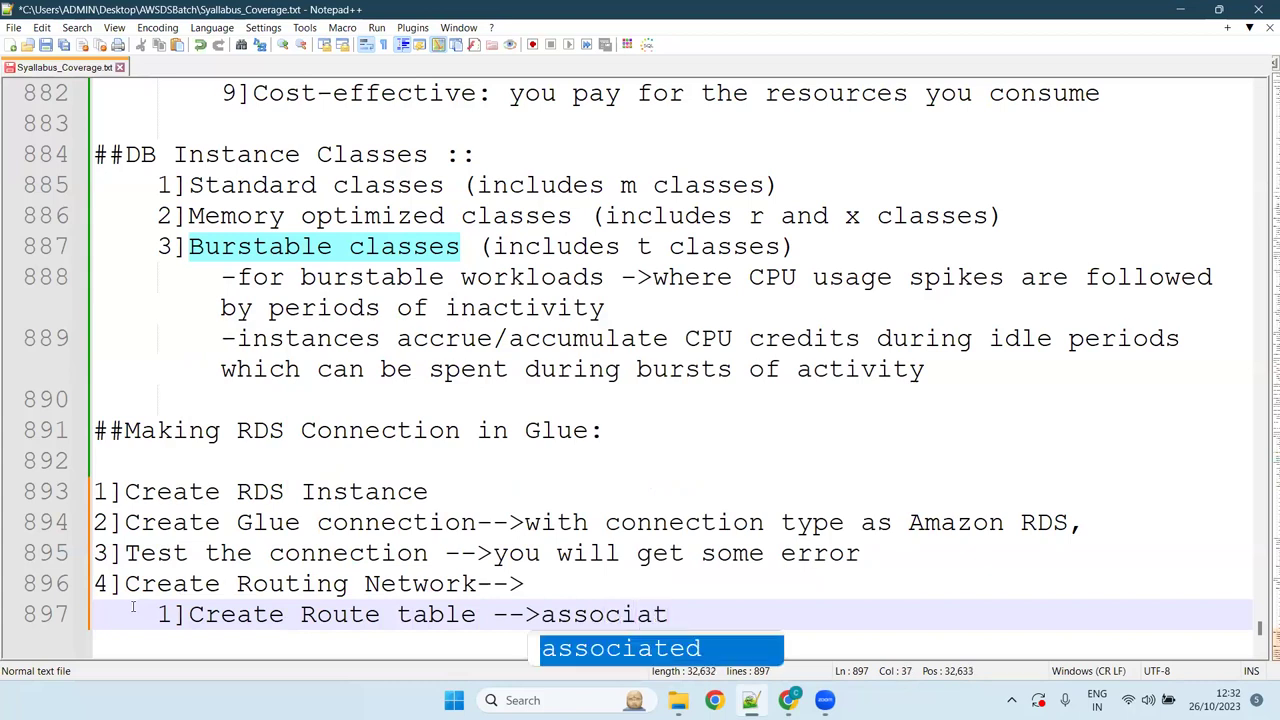
text(e)
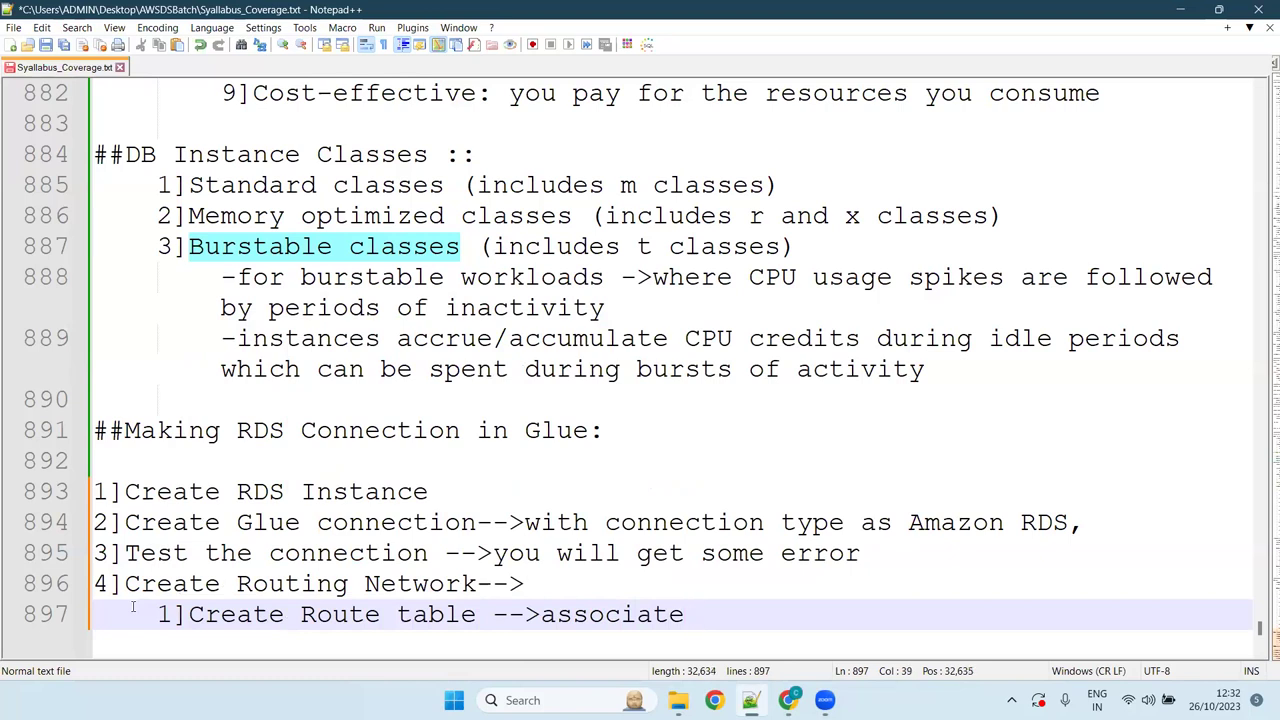
text( your)
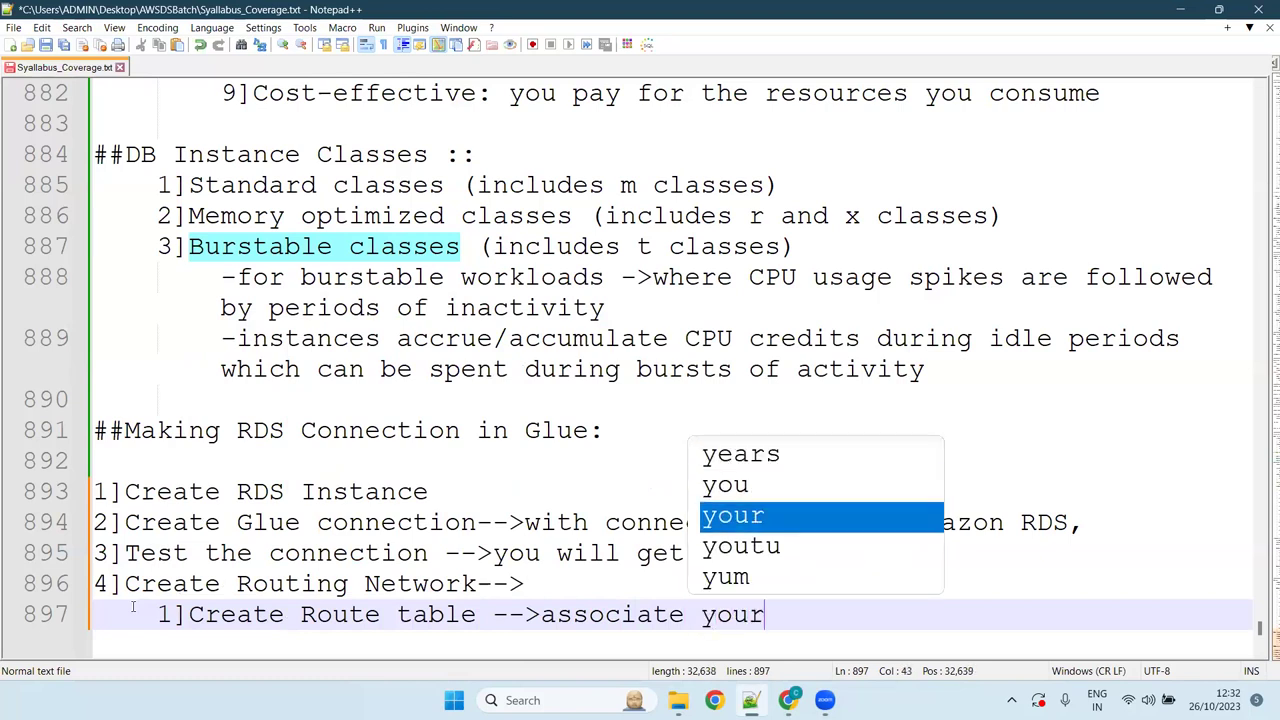
text( subnet)
key(BackSpace)
key(BackSpace)
key(BackSpace)
key(BackSpace)
key(BackSpace)
key(BackSpace)
key(BackSpace)
key(BackSpace)
key(BackSpace)
key(BackSpace)
key(BackSpace)
text(i)
key(BackSpace)
text(o)
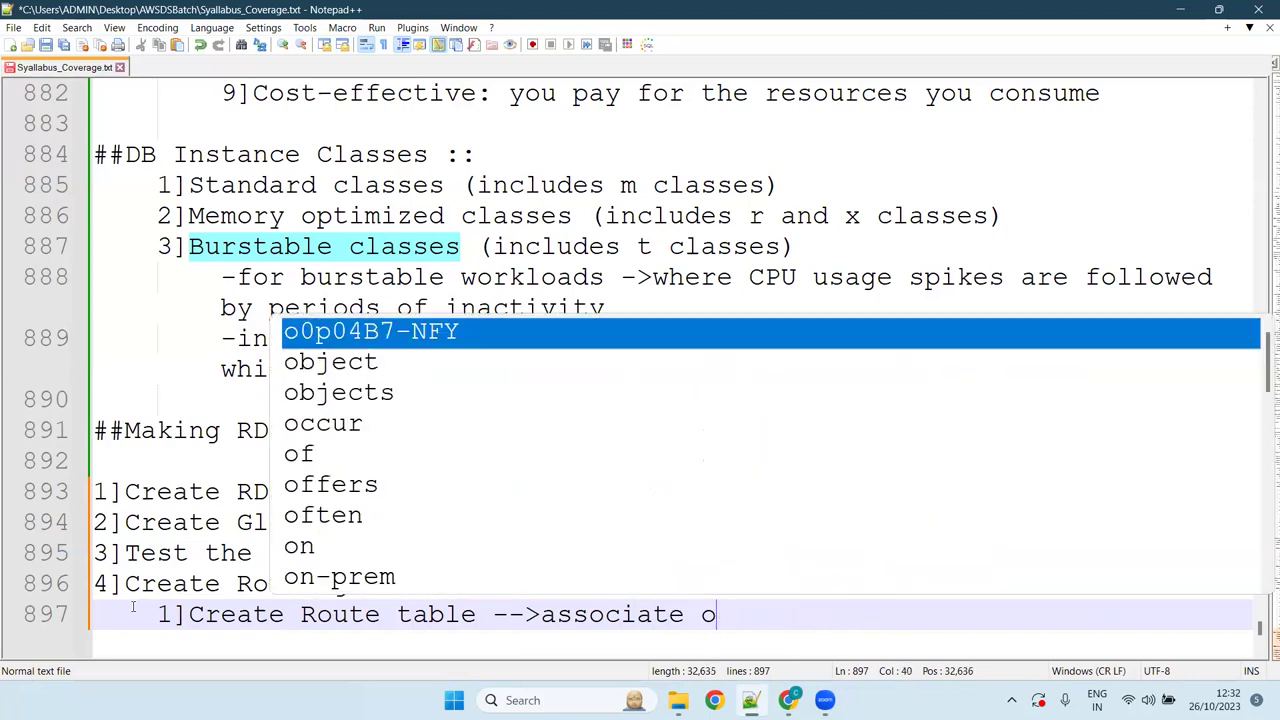
text(ne of the )
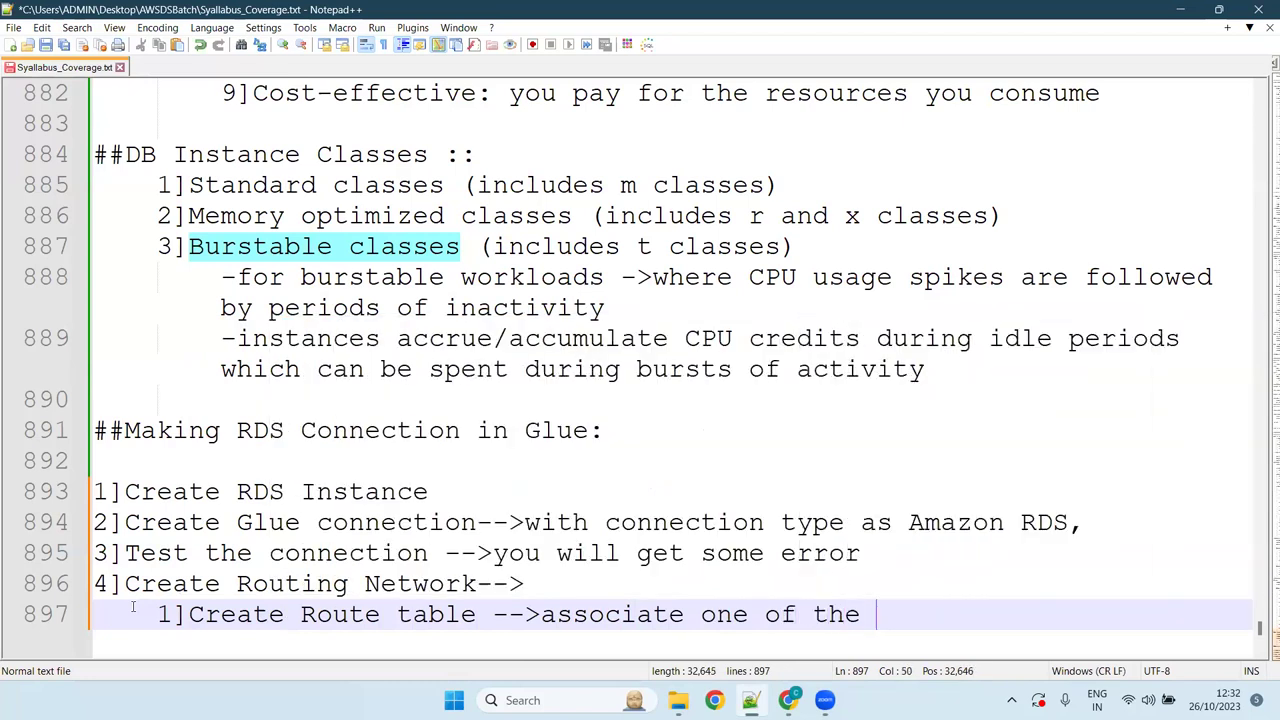
text(subnet )
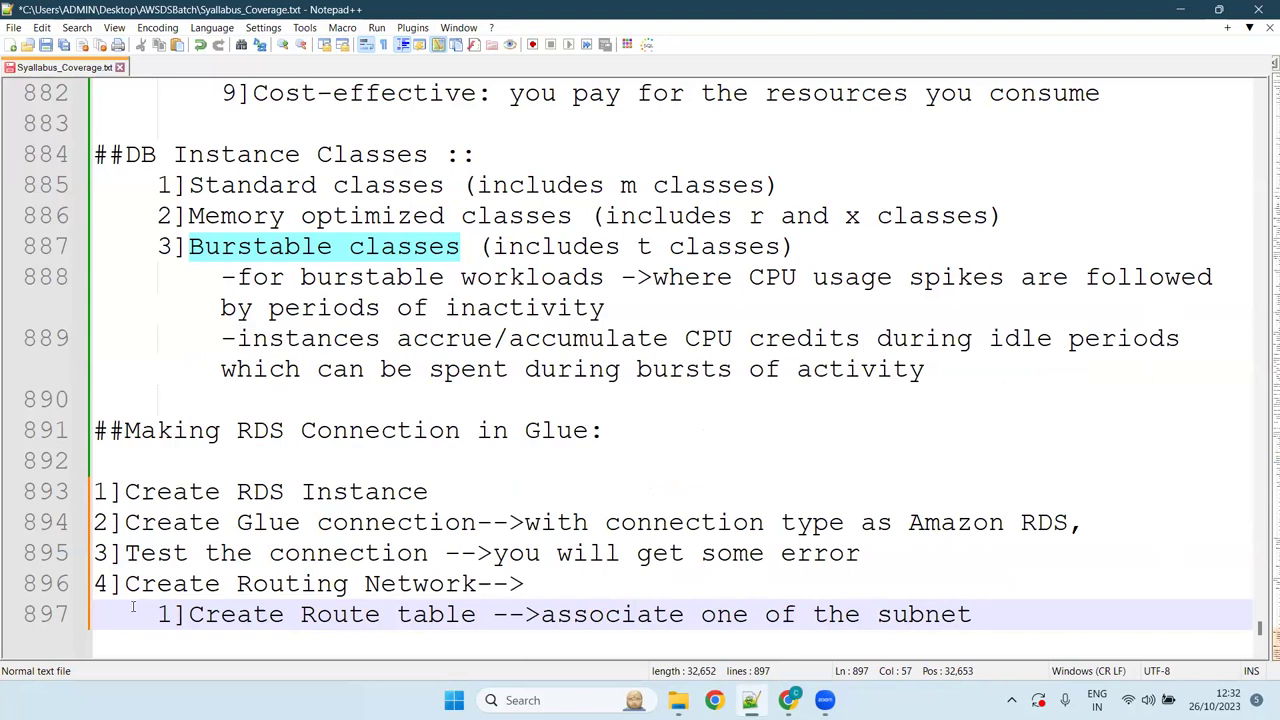
text(to rout)
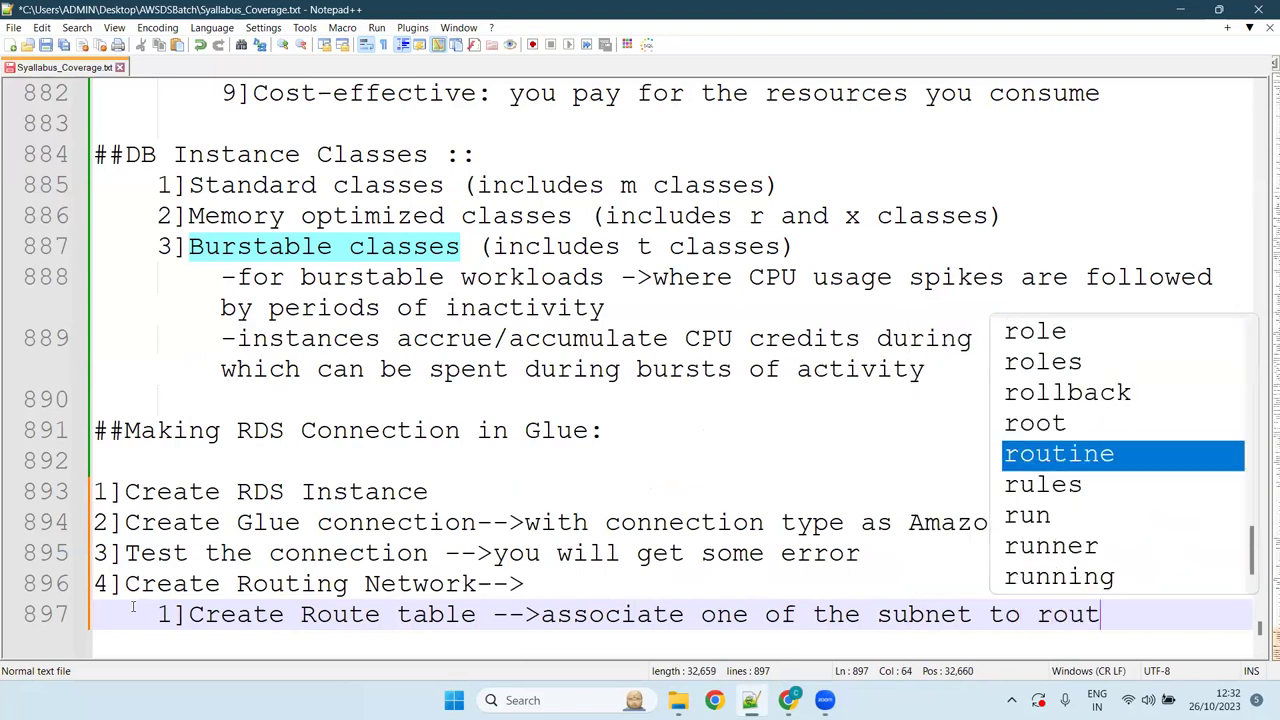
text(e table)
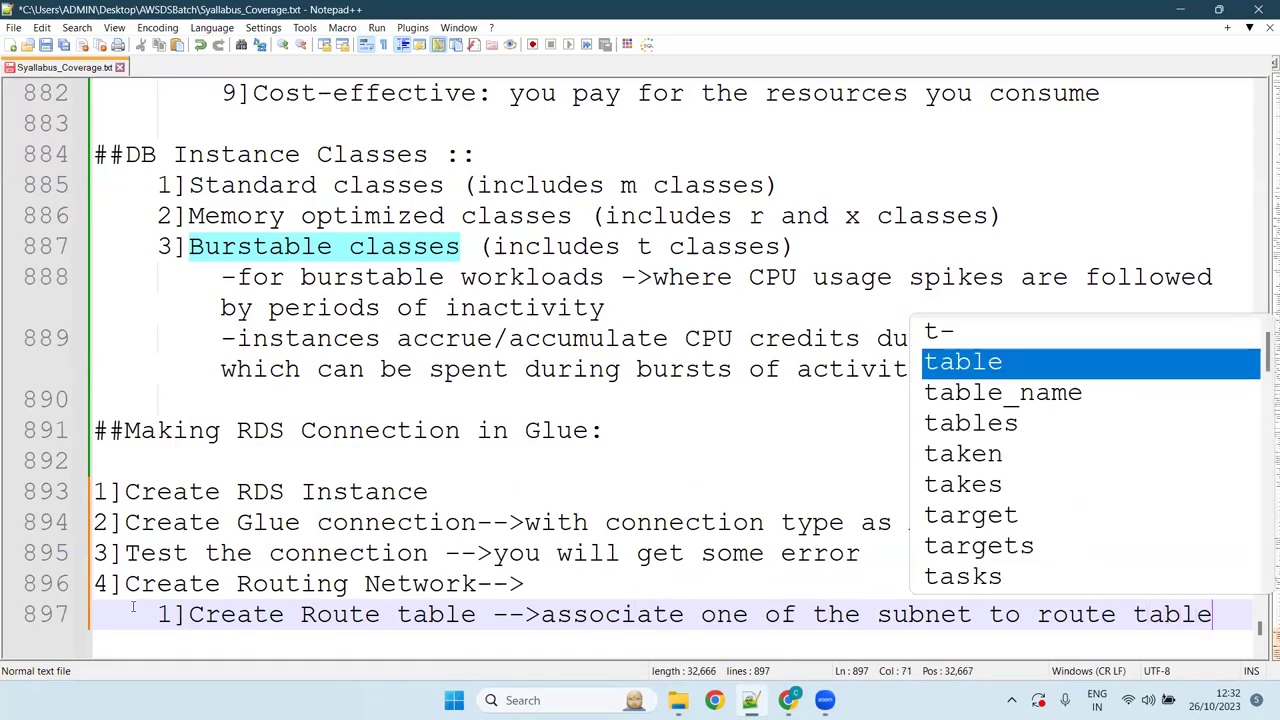
key(Escape)
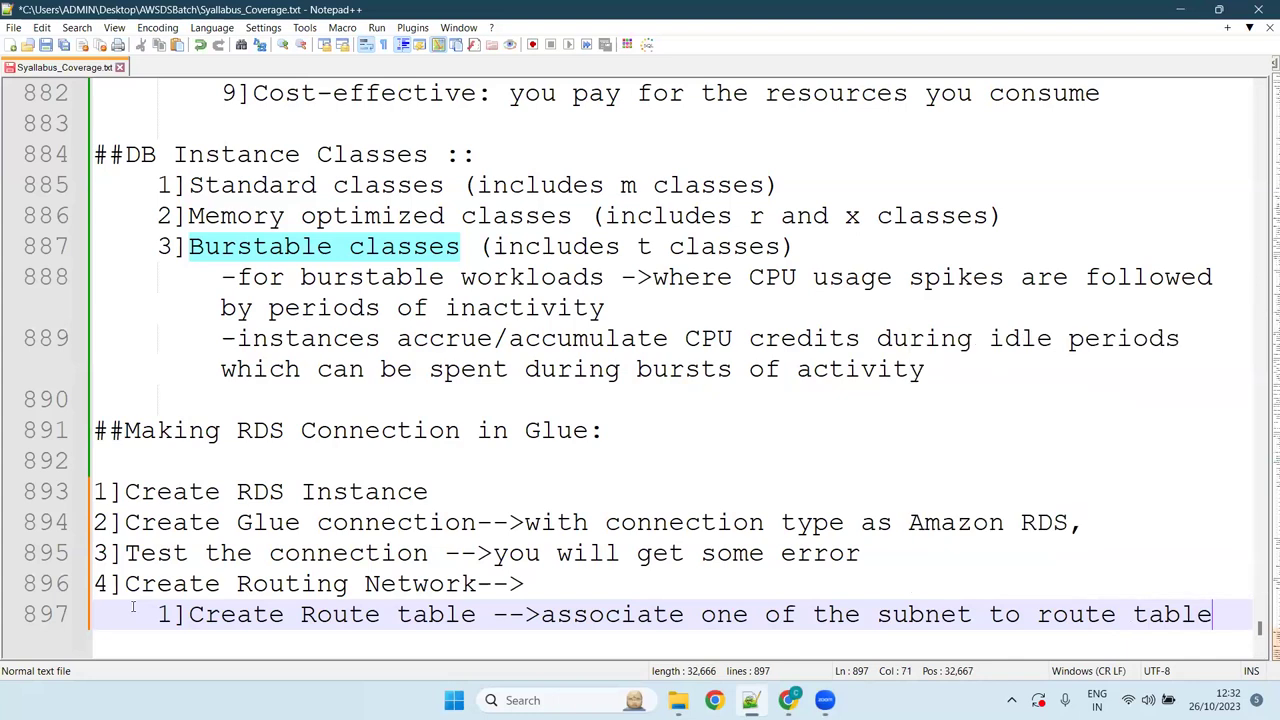
Add an indented note '-->PS-use this subnet in NAT Gateway also'
key(Return)
key(Tab)
text(-->PS-us)
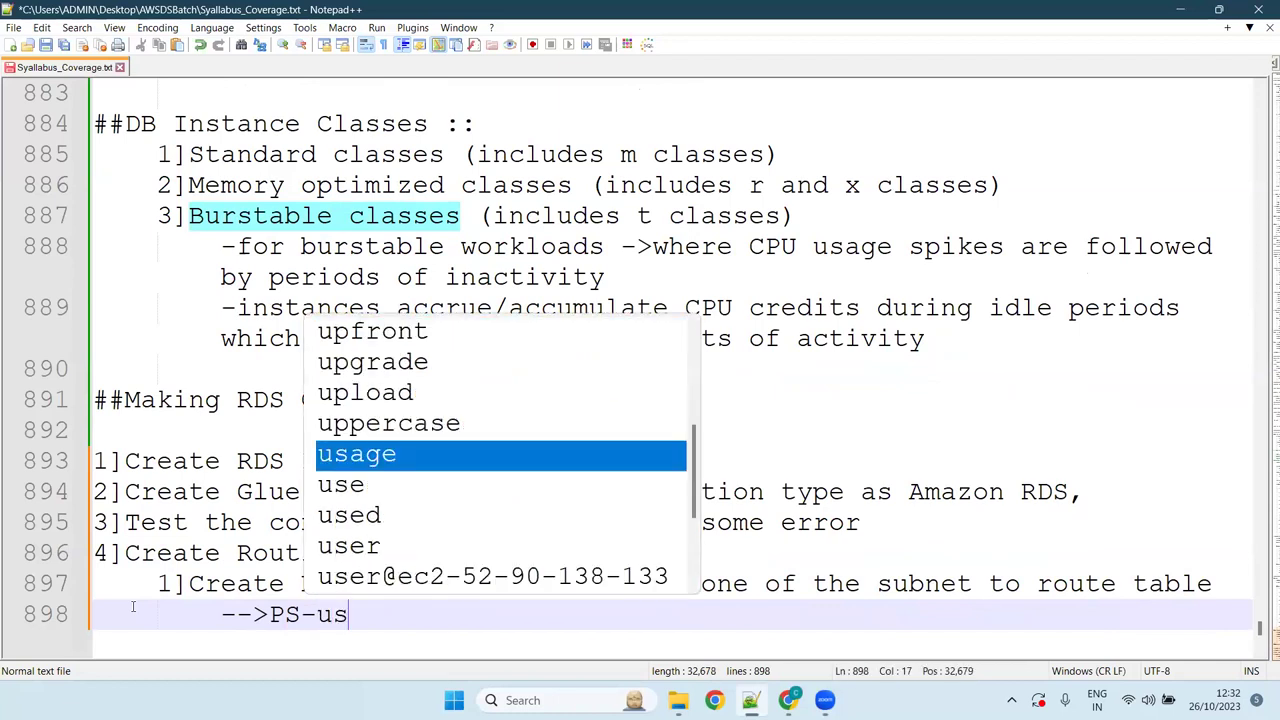
text(e this subnet in NAT Gateway also)
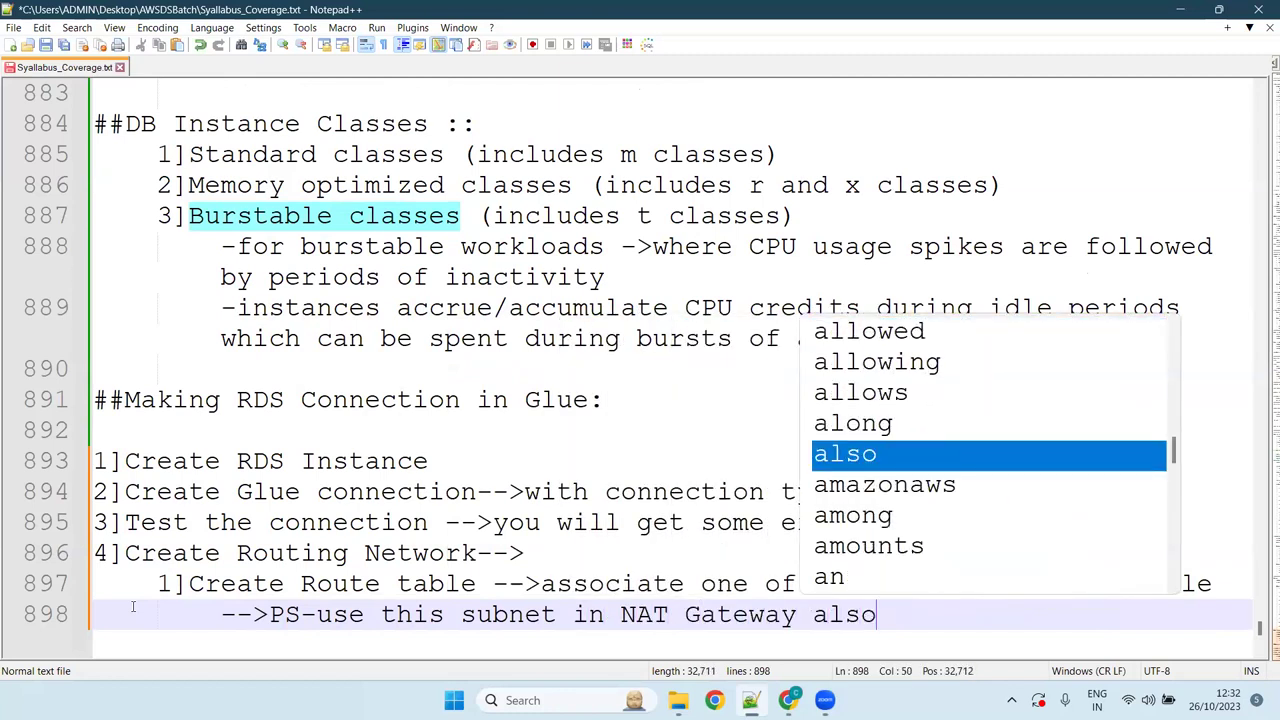
Reword the note to '-->PS-use same subnet in NAT Gateway also' and save the notes
key(Left)
key(Left)
key(Left)
key(Left)
key(Left)
key(Left)
key(Left)
key(Left)
key(Left)
key(Left)
key(Left)
key(Left)
key(Left)
key(Left)
key(Left)
key(Left)
key(Left)
key(Left)
key(Left)
key(Left)
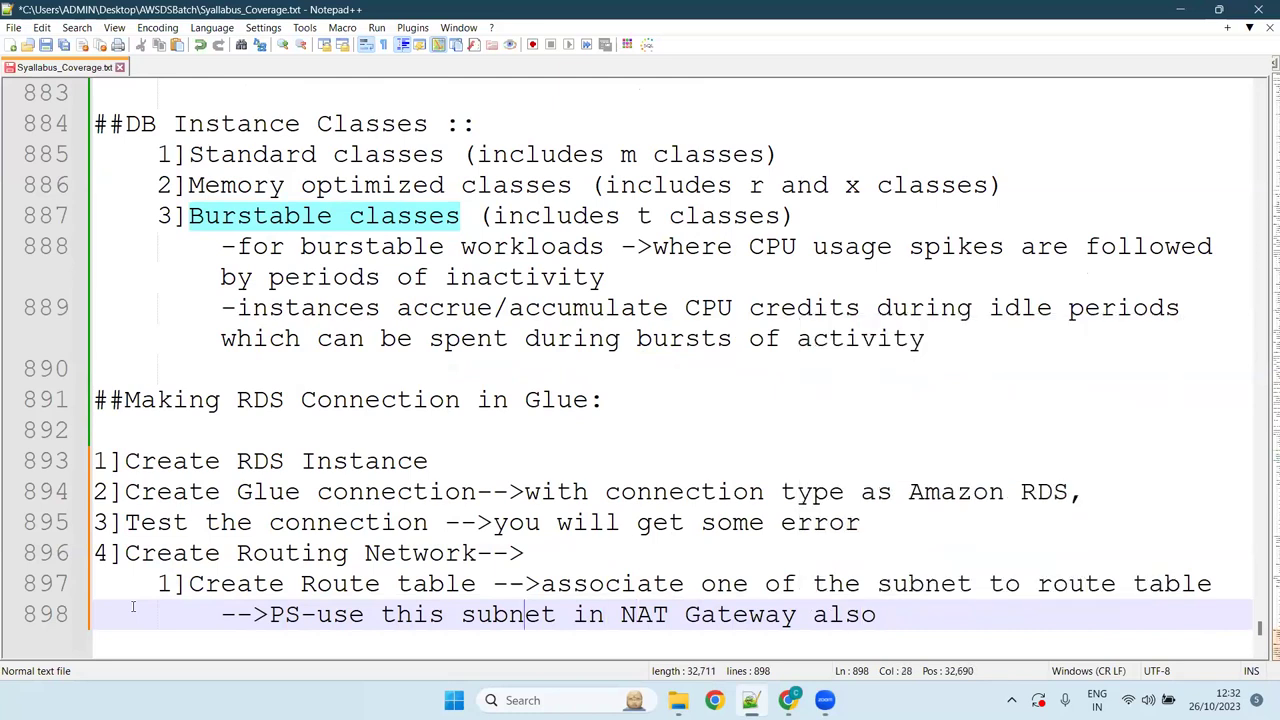
key(Delete)
key(Delete)
key(BackSpace)
key(BackSpace)
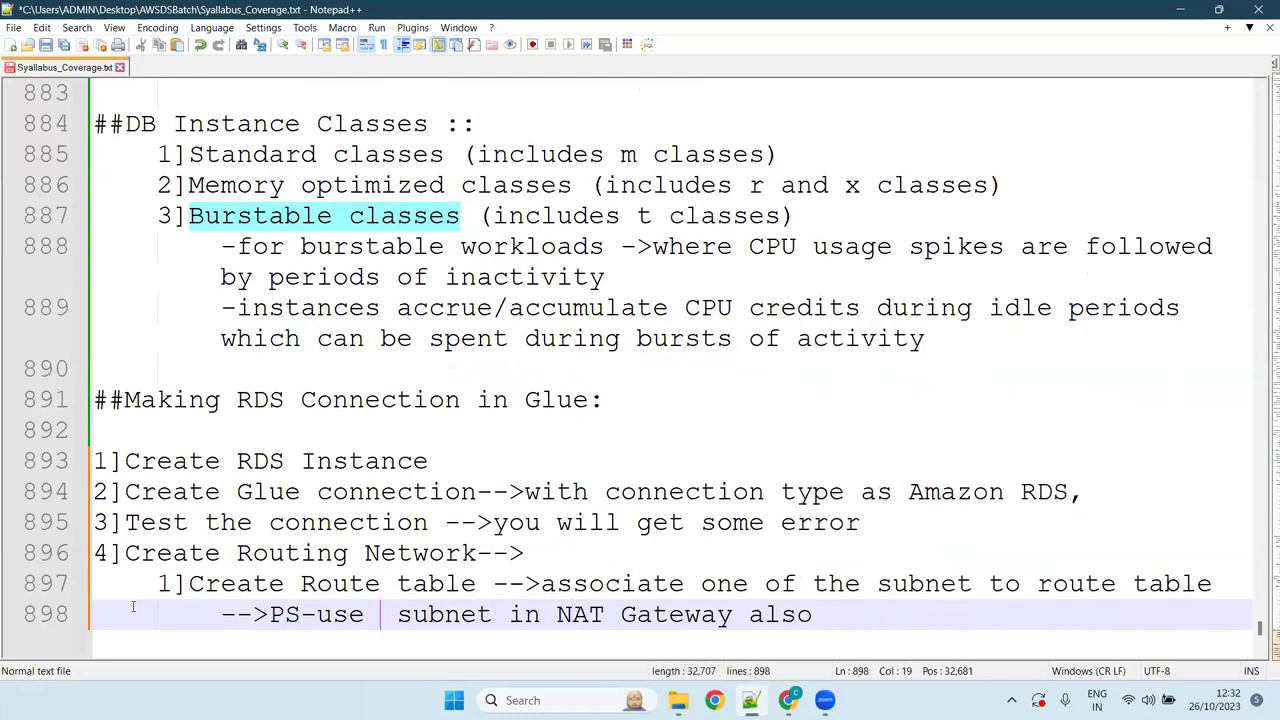
text(same)
key(Right)
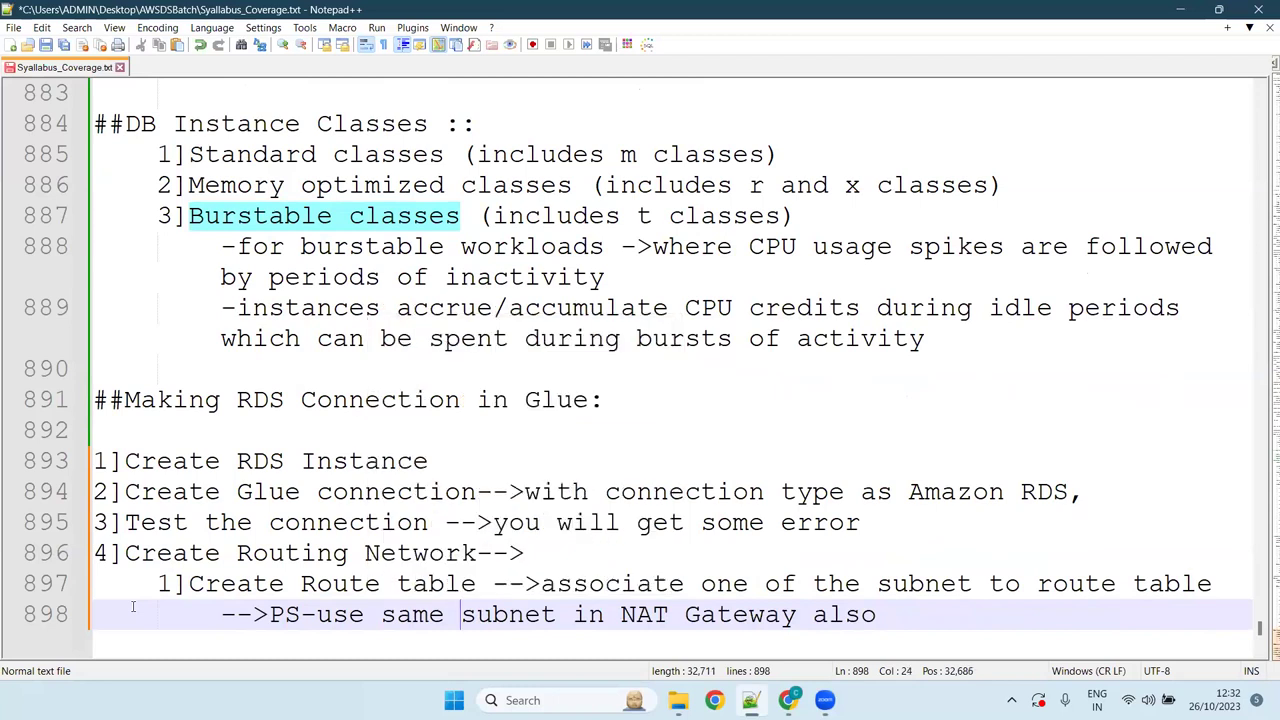
key(ctrl+Right)
key(ctrl+Right)
key(ctrl+Right)
key(ctrl+a)
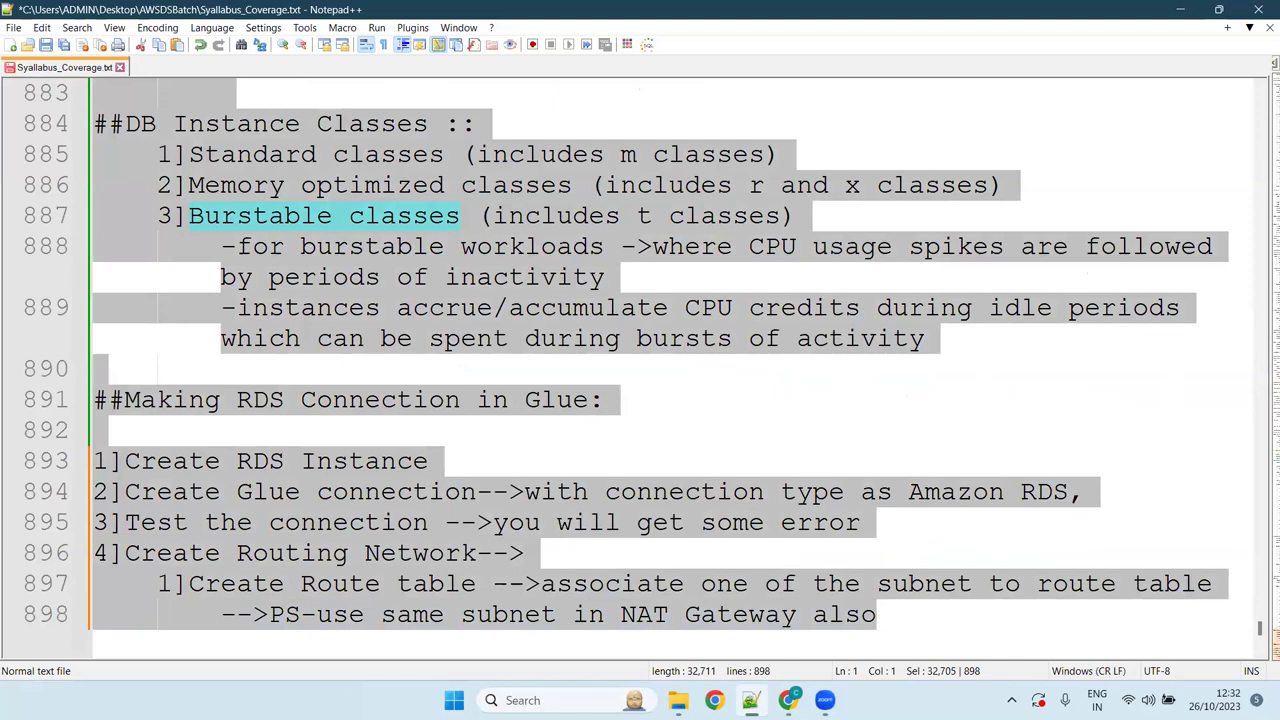
click(828, 522)
key(ctrl+s)
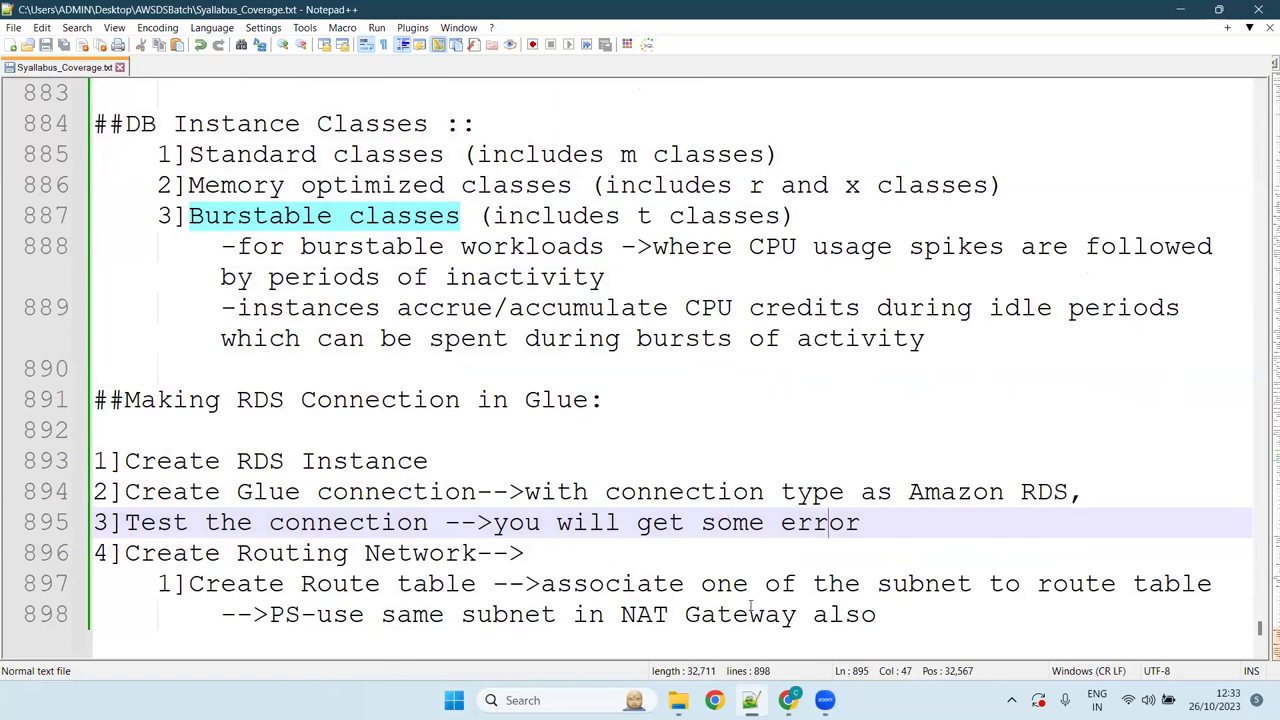
Add sub-step '2]Create NAT Gateway' after line 898, save, and return to the NAT gateway form
click(902, 621)
key(Return)
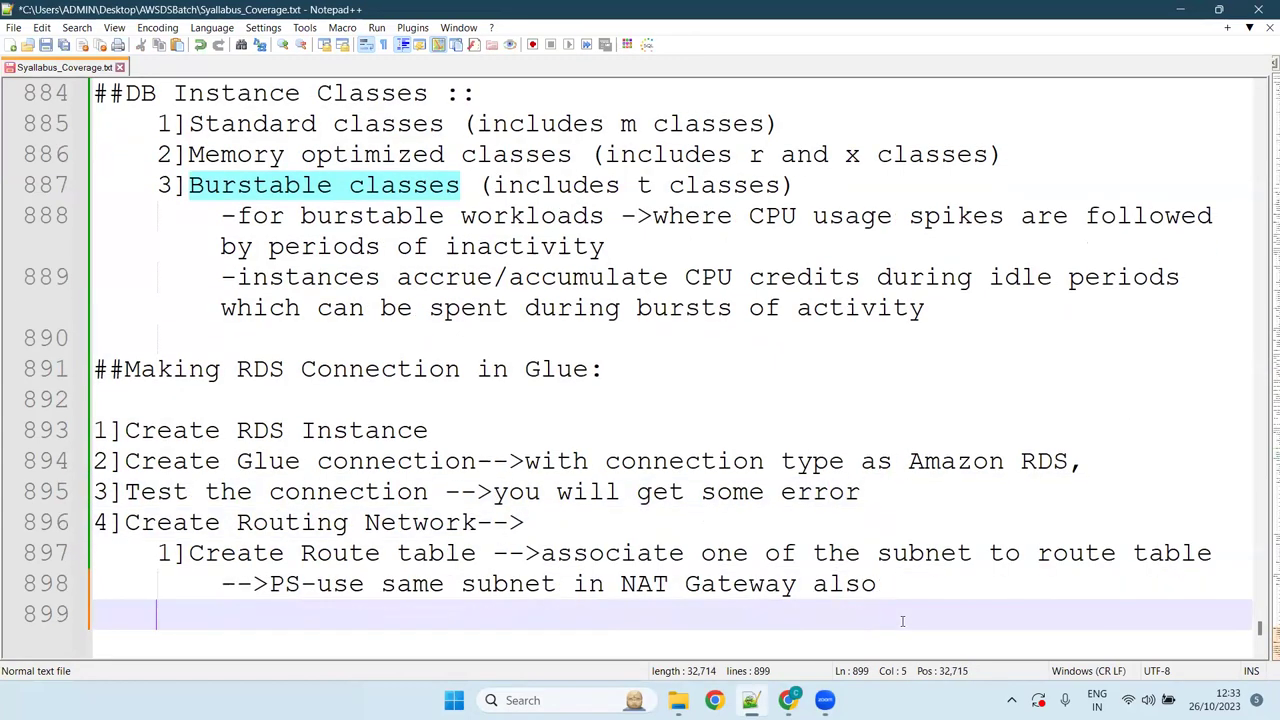
text(2=)
key(BackSpace)
text(]Create)
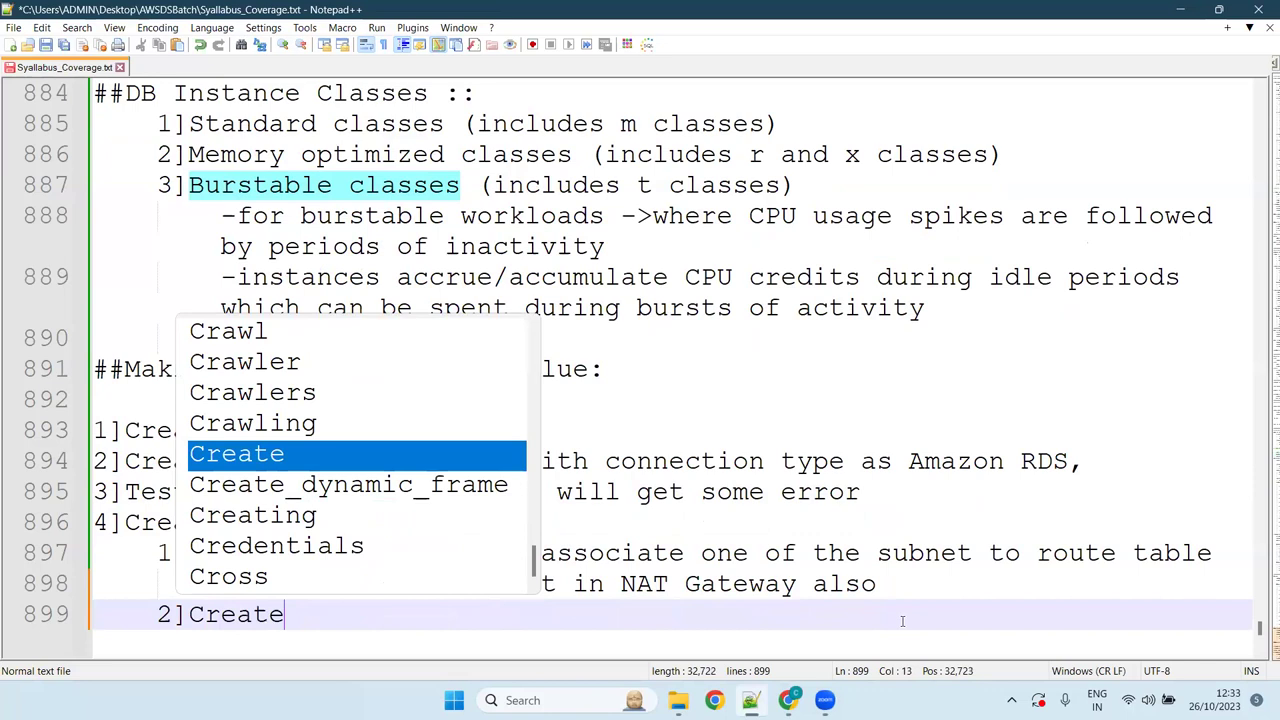
text( NAT)
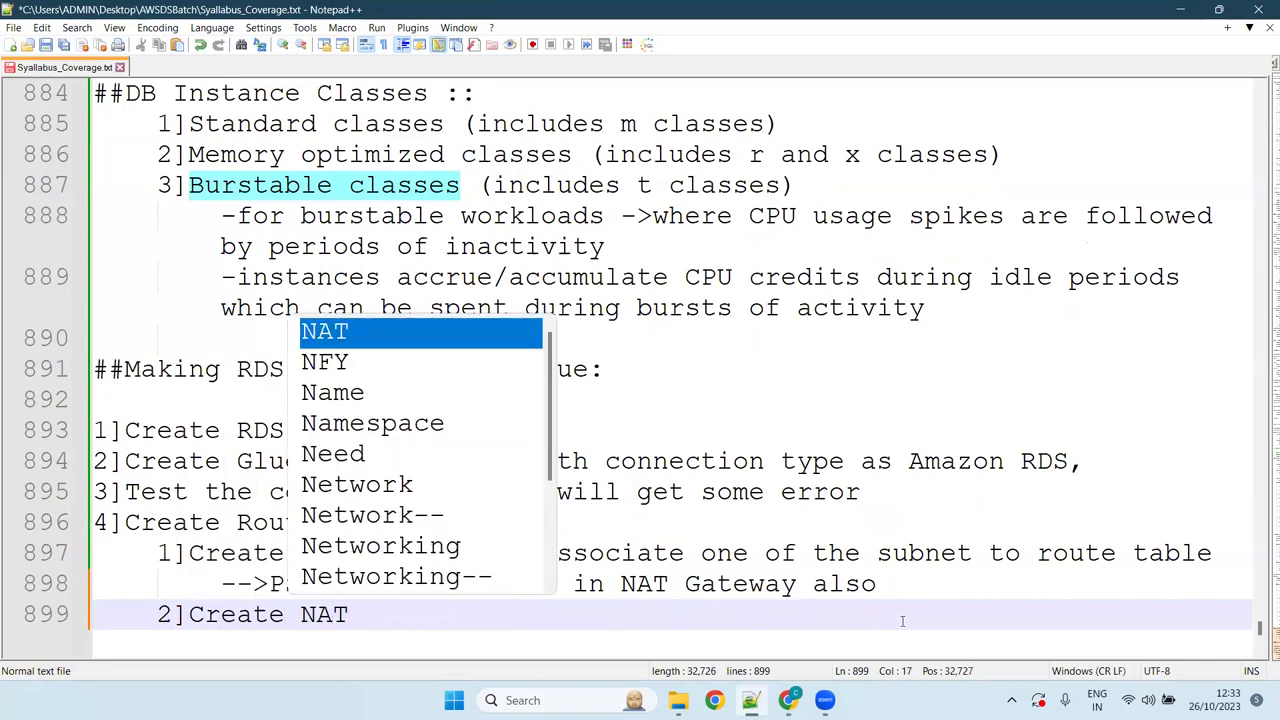
text( Gateway)
key(Escape)
key(ctrl+s)
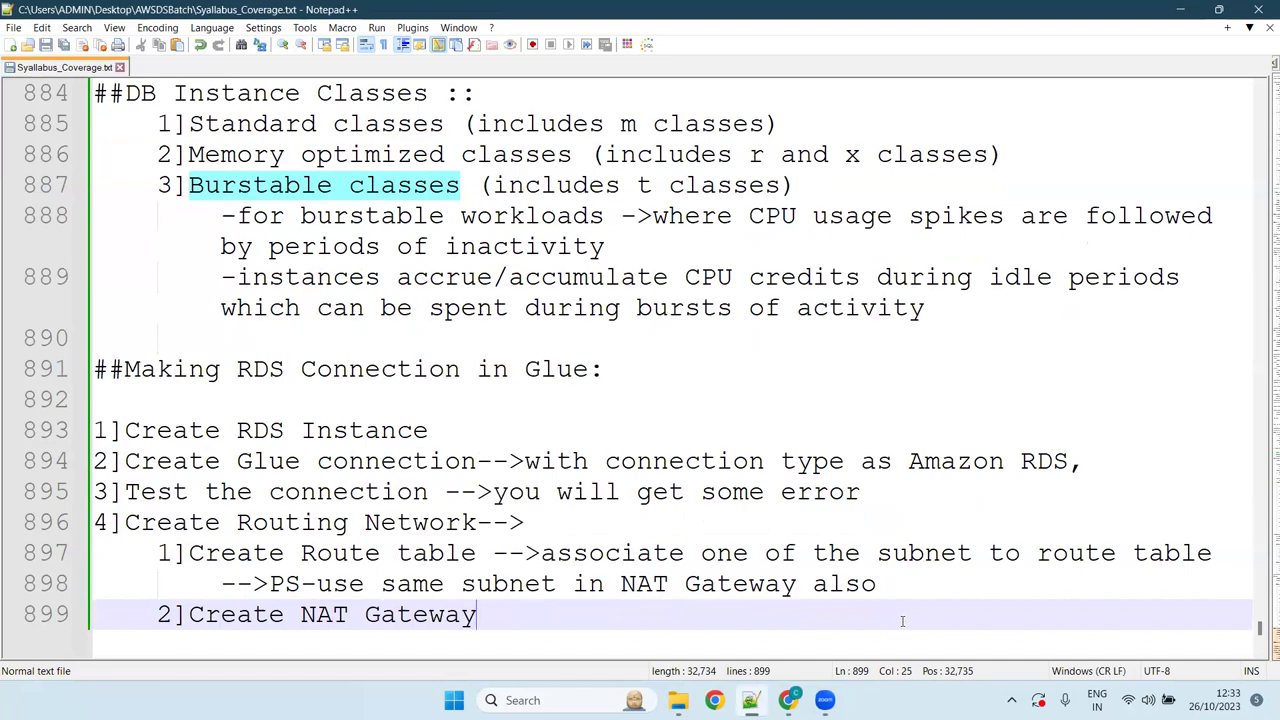
key(alt+Tab)
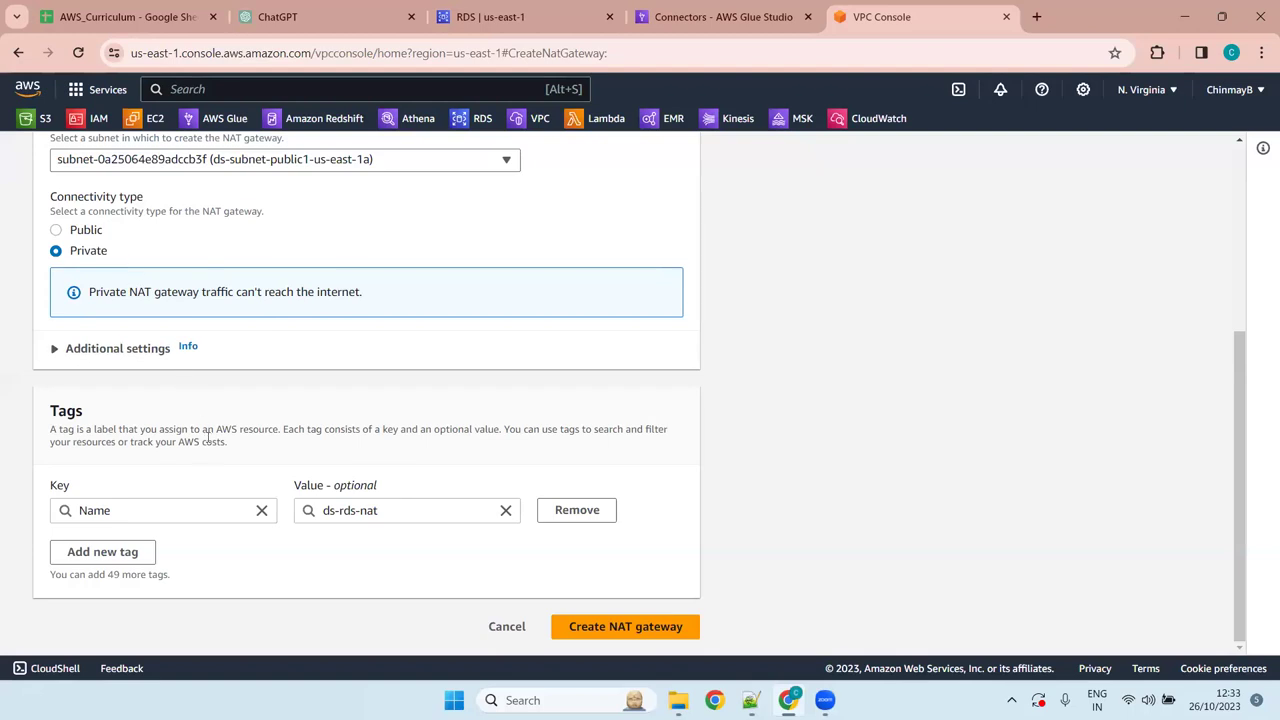
Create the private NAT gateway ds-rds-nat, then view the VPC endpoints list
click(640, 627)
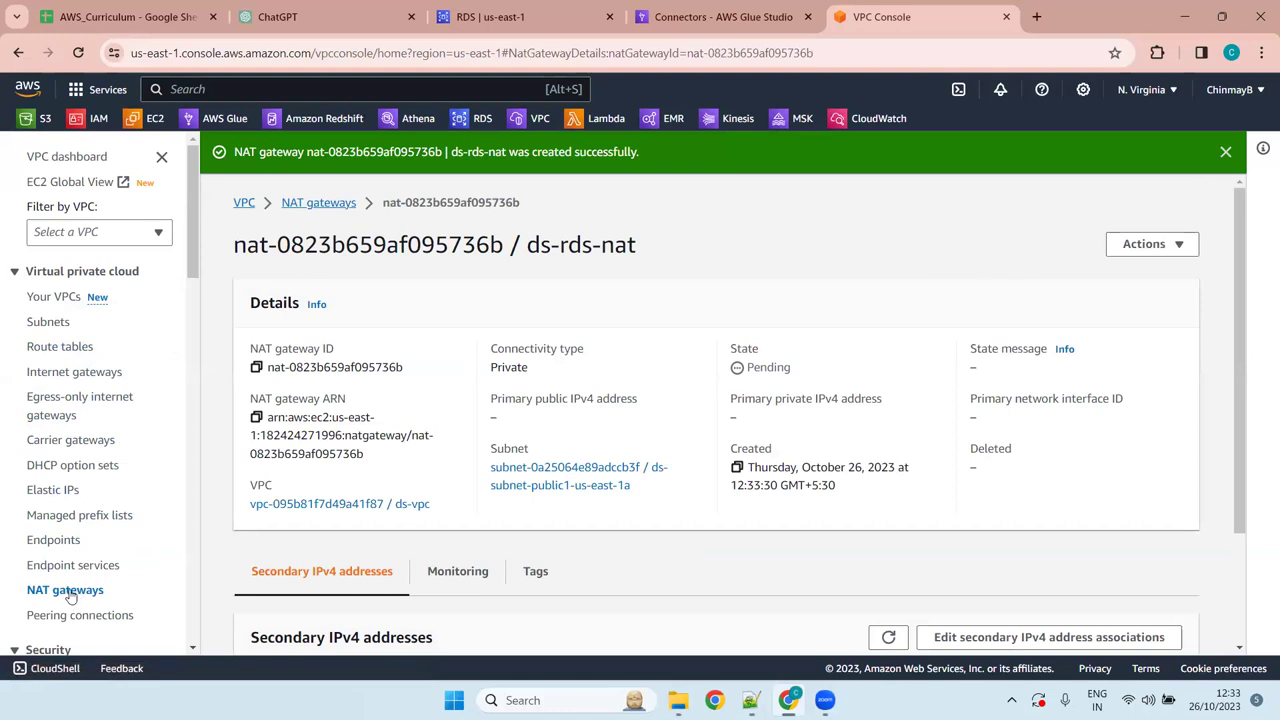
click(70, 539)
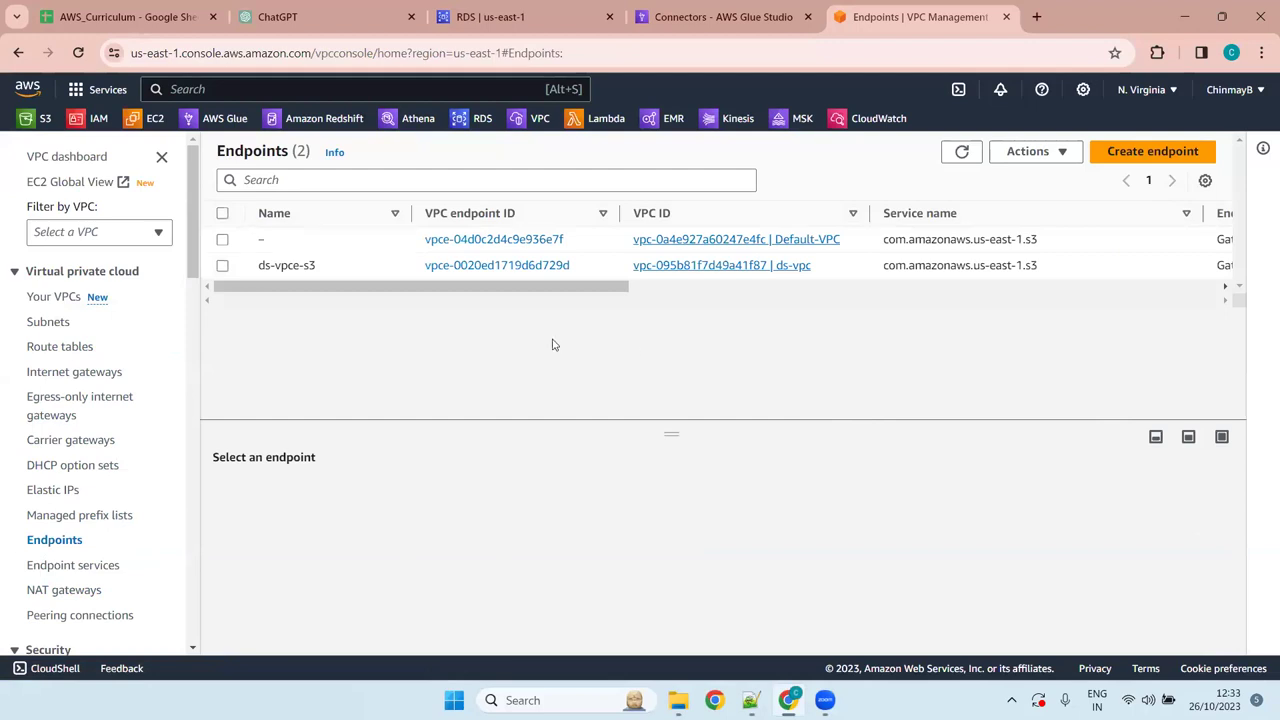
Swap the ds-vpce-s3 endpoint's route table from ds-rtb-private1-us-east-1a to ds-route-table
click(496, 267)
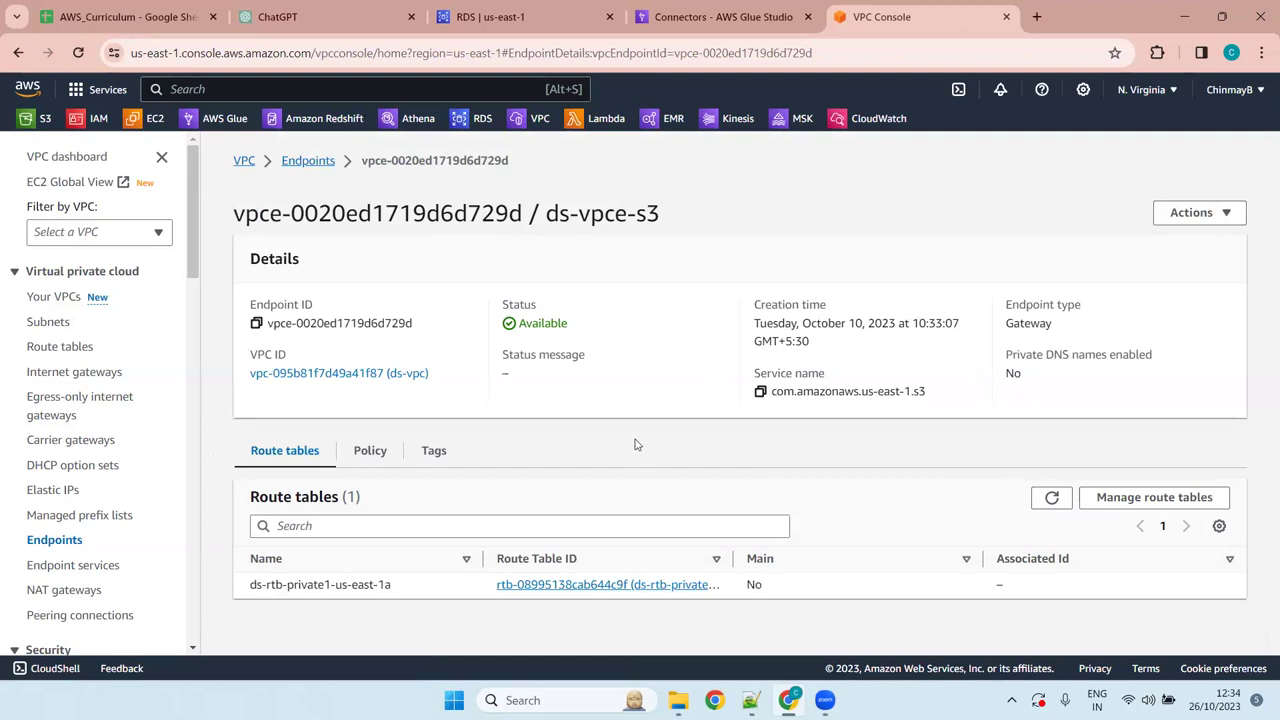
click(1135, 497)
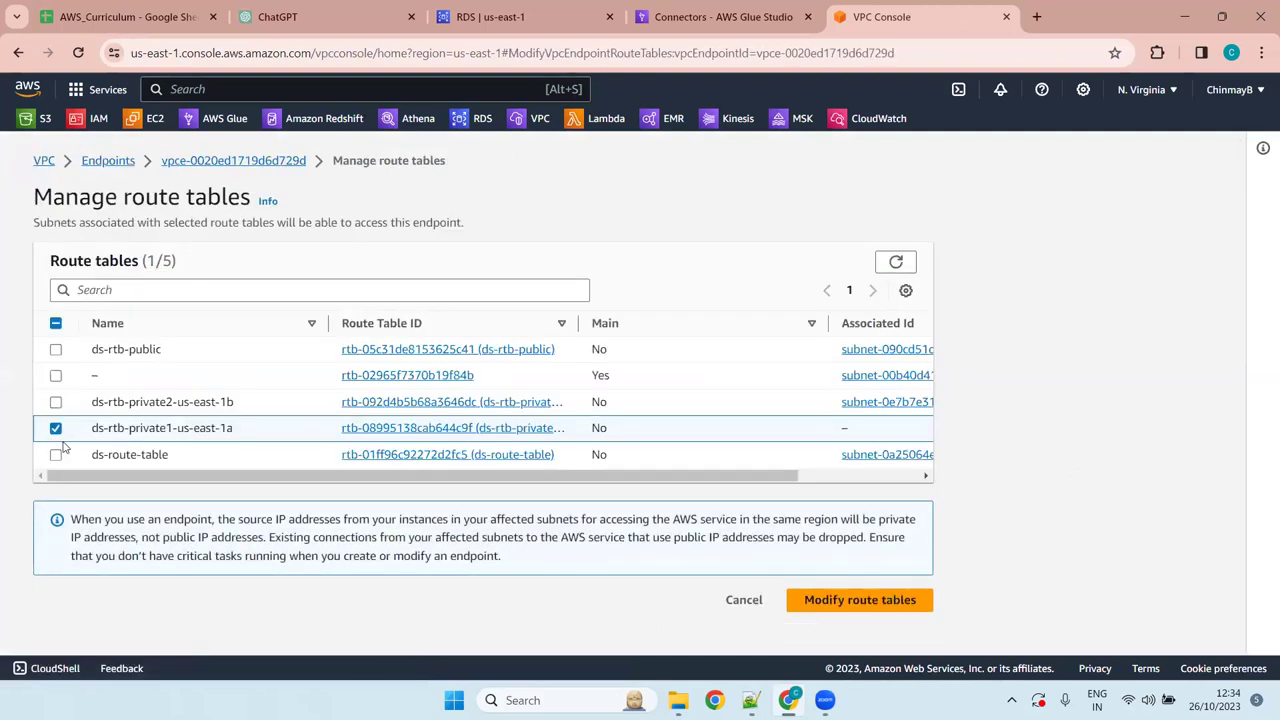
click(56, 429)
click(56, 454)
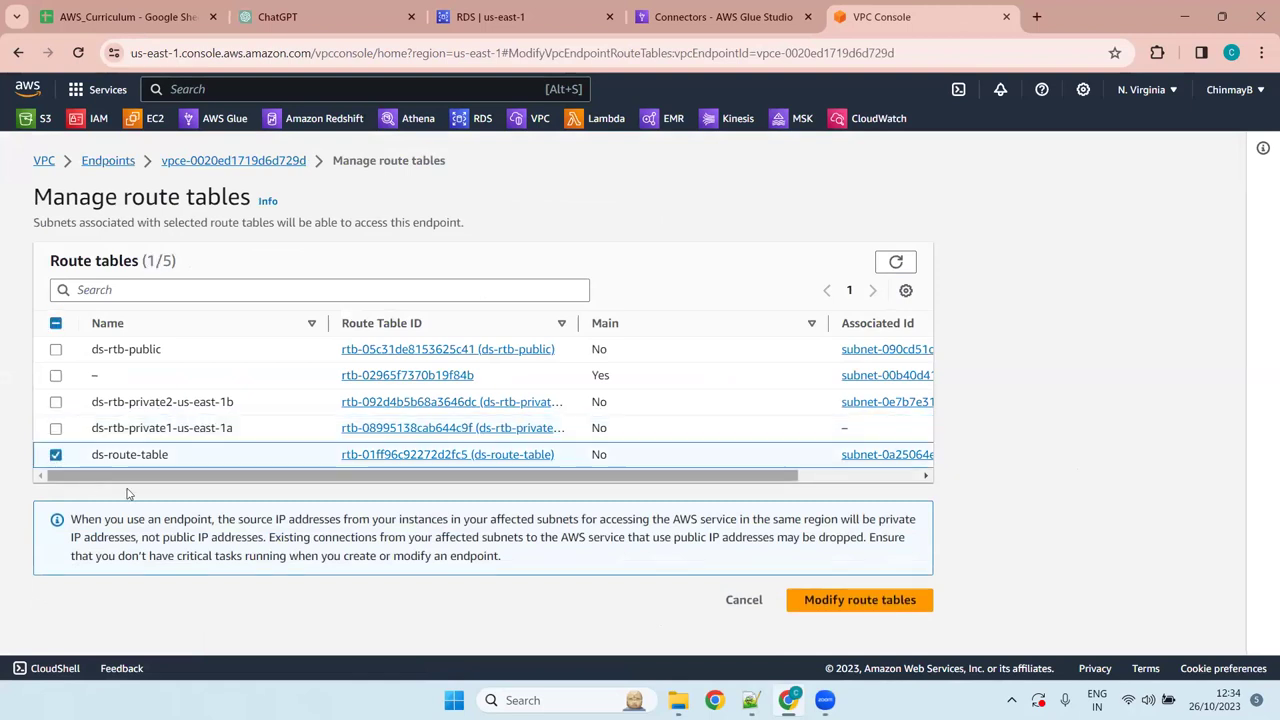
click(853, 602)
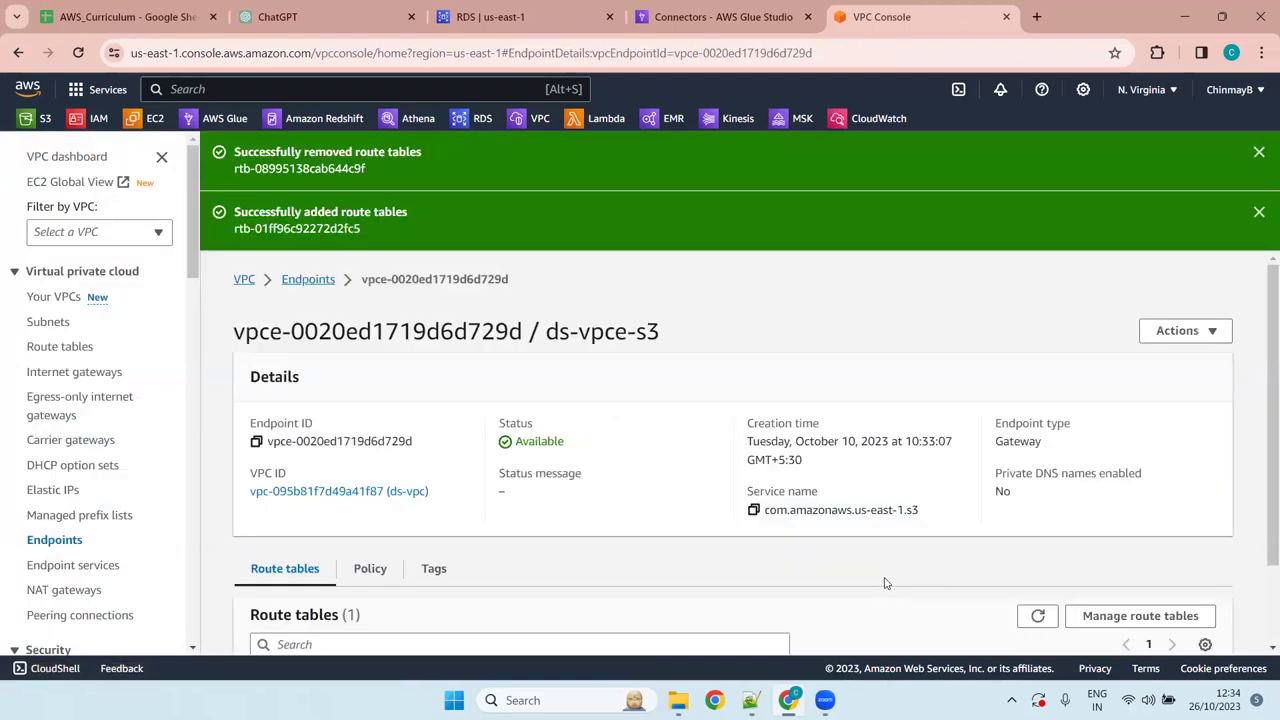
click(1261, 218)
click(1258, 153)
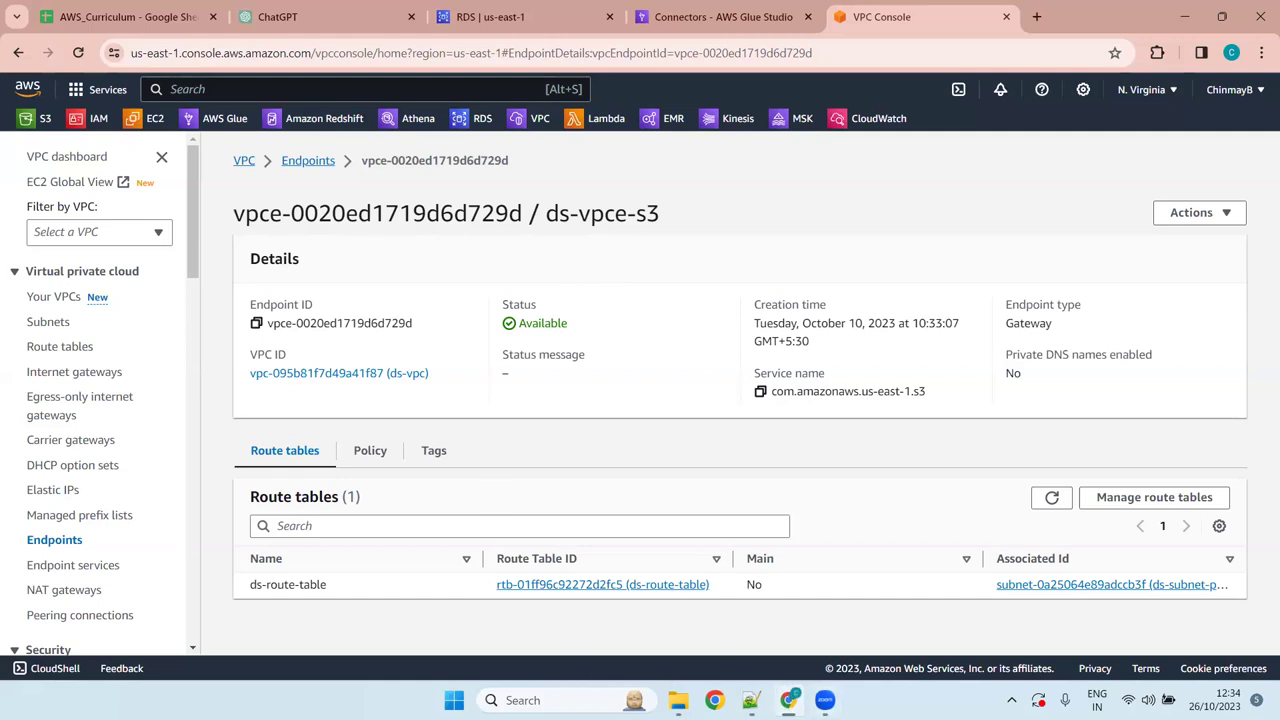
click(789, 700)
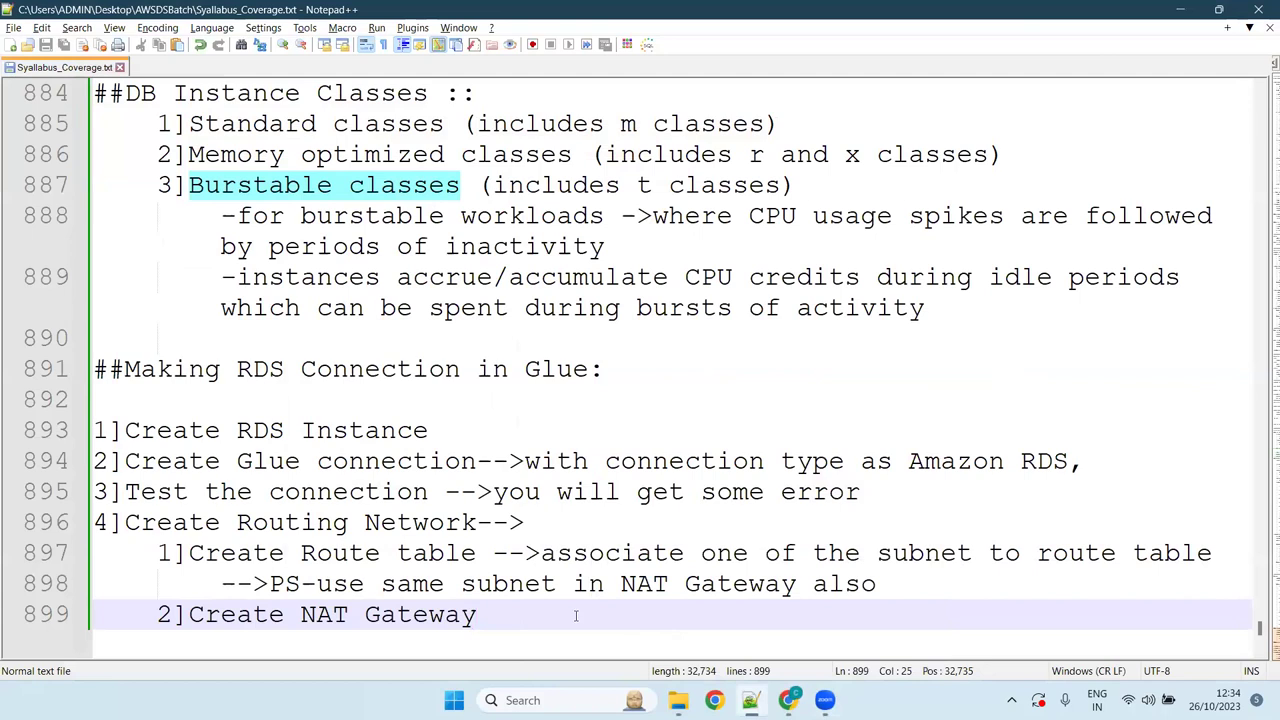
Add sub-step '3]Create Endpoint' below the NAT Gateway line
key(Return)
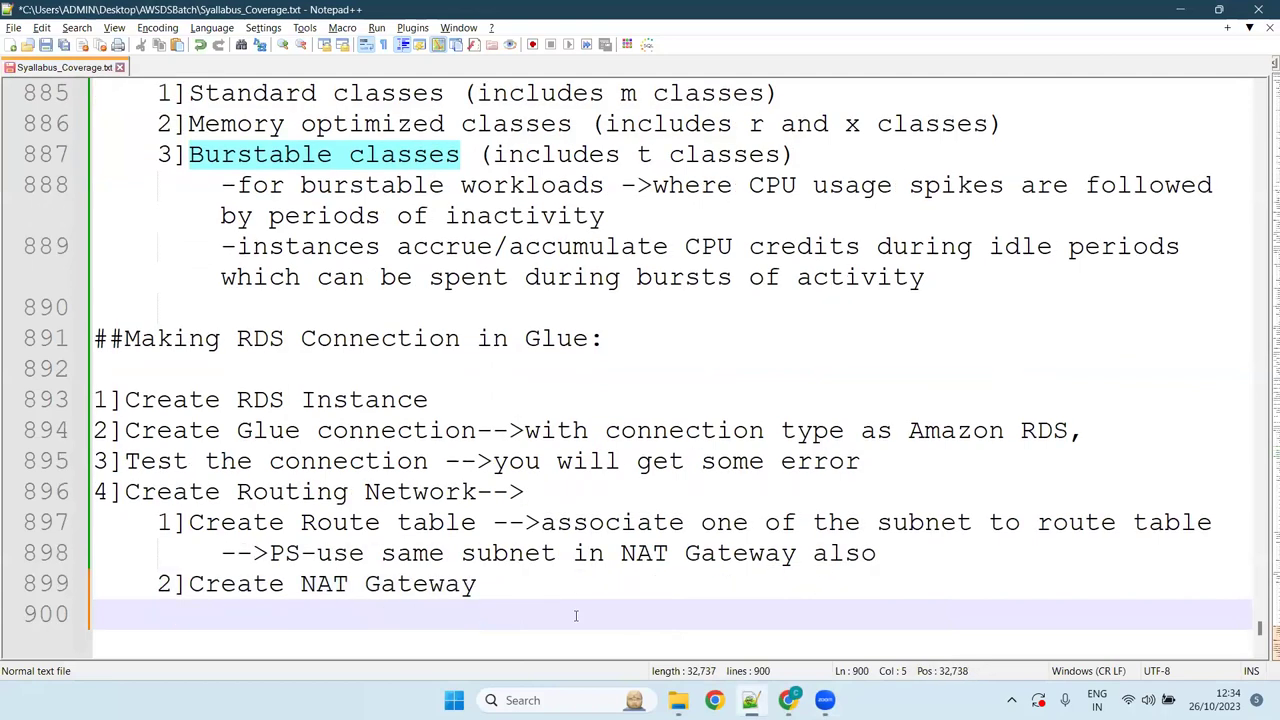
text(3]Create )
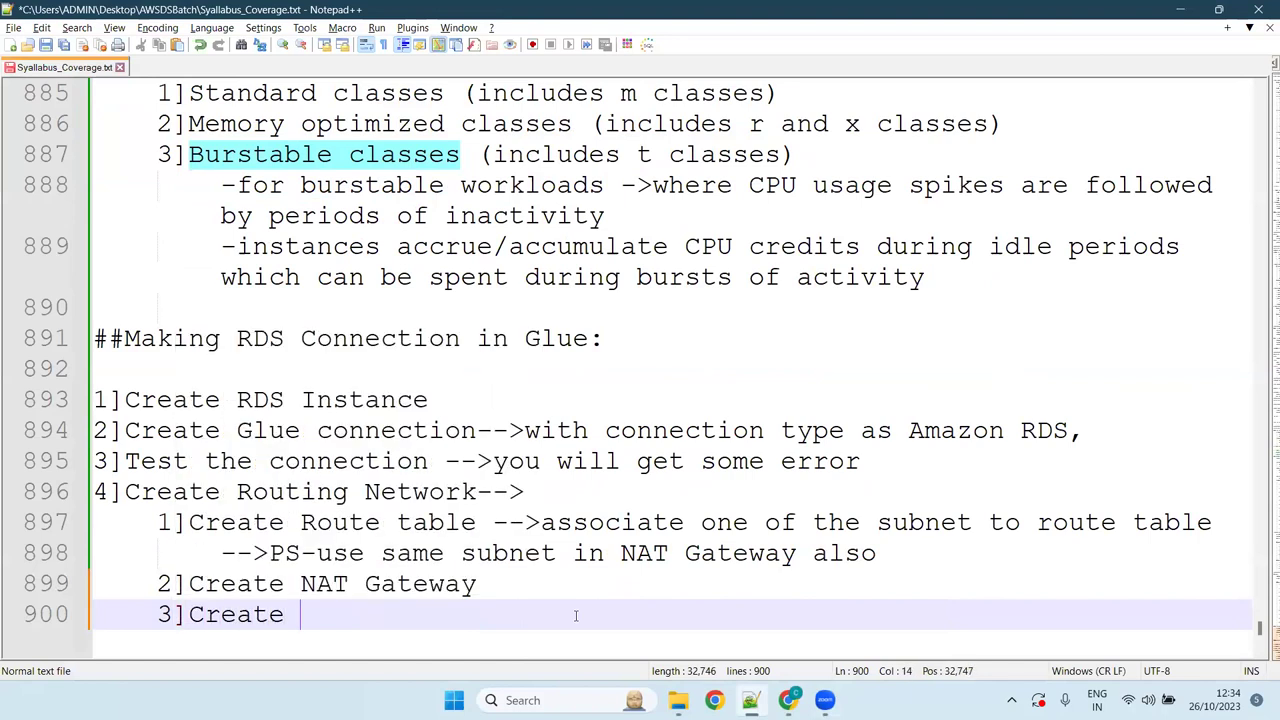
text(ENdpoint)
key(Left)
key(Left)
key(Left)
key(Left)
key(Left)
key(Left)
key(Left)
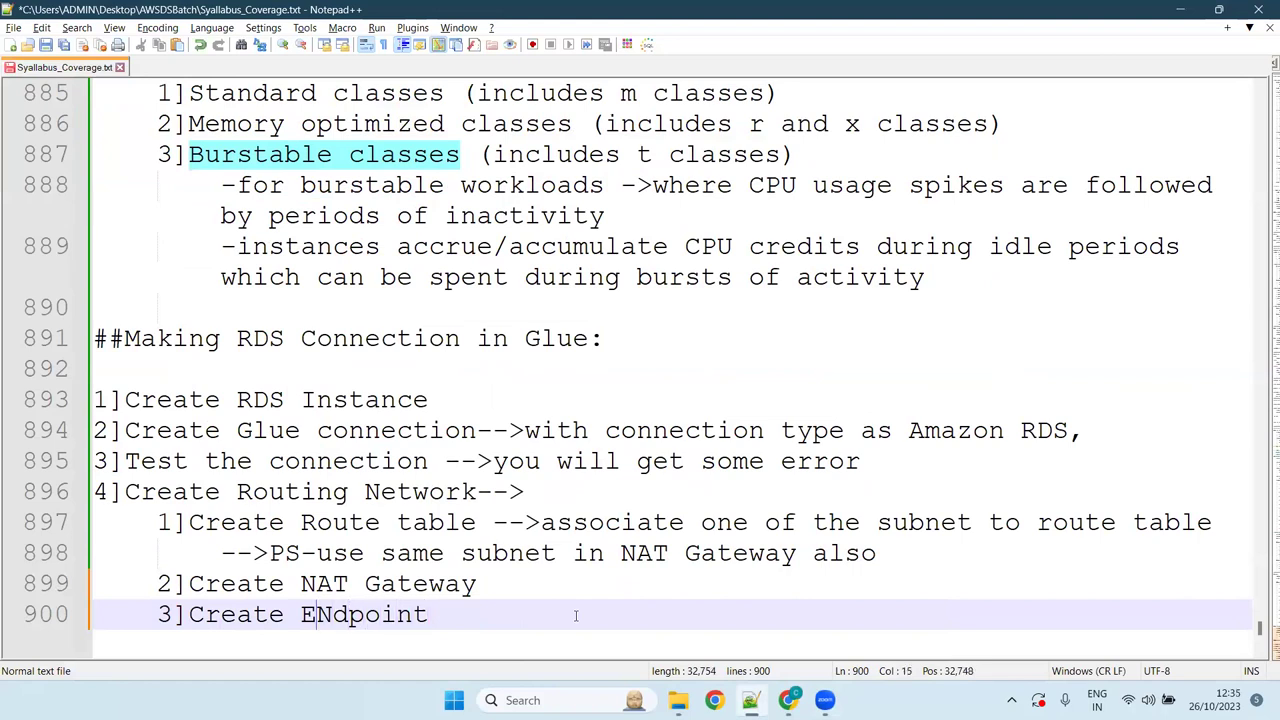
key(Delete)
text(n)
key(Right)
key(Right)
key(Right)
key(Right)
key(End)
Append '-->linked Route table with endpoint' to the Endpoint step and save the notes
text(--<)
key(BackSpace)
text(>l)
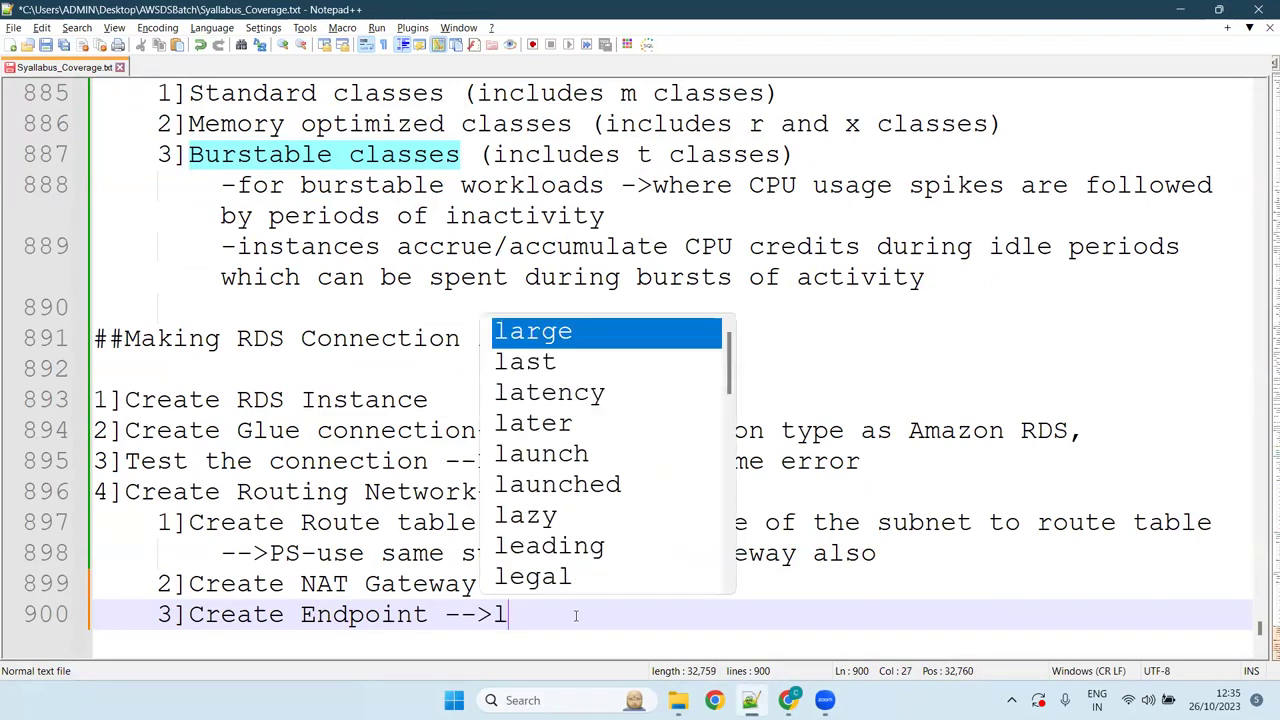
text(inked R)
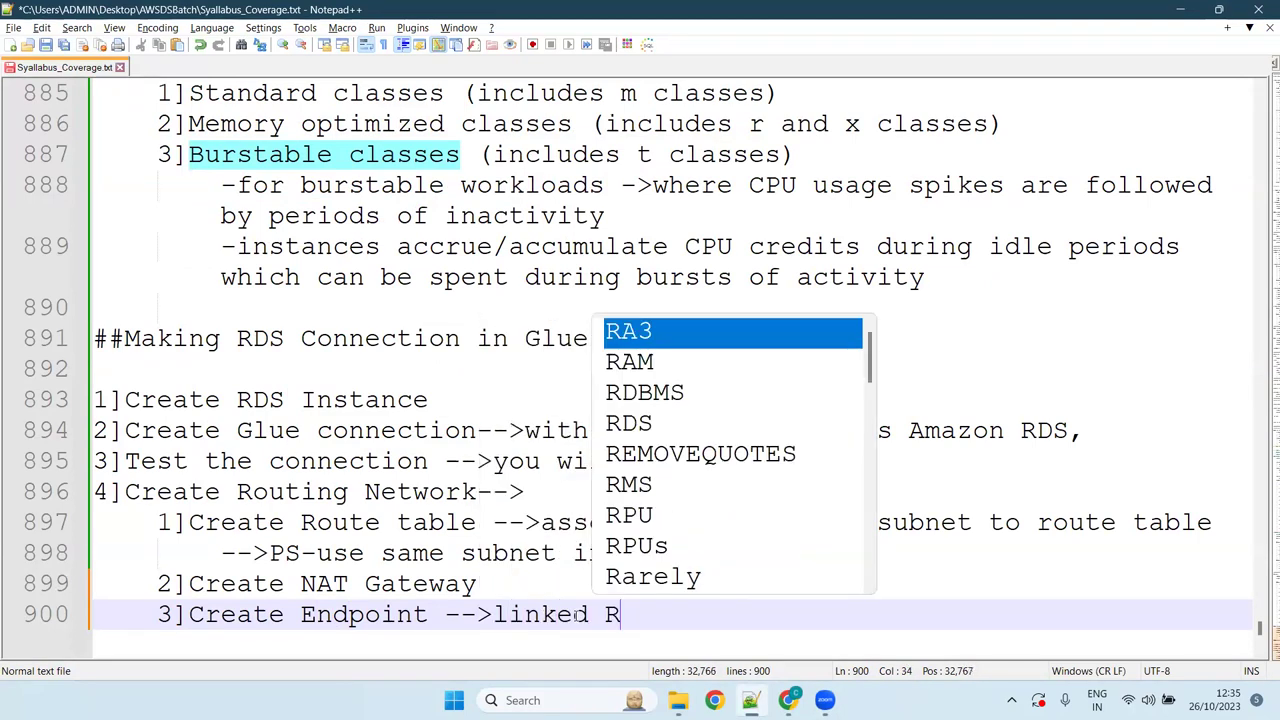
text(oute )
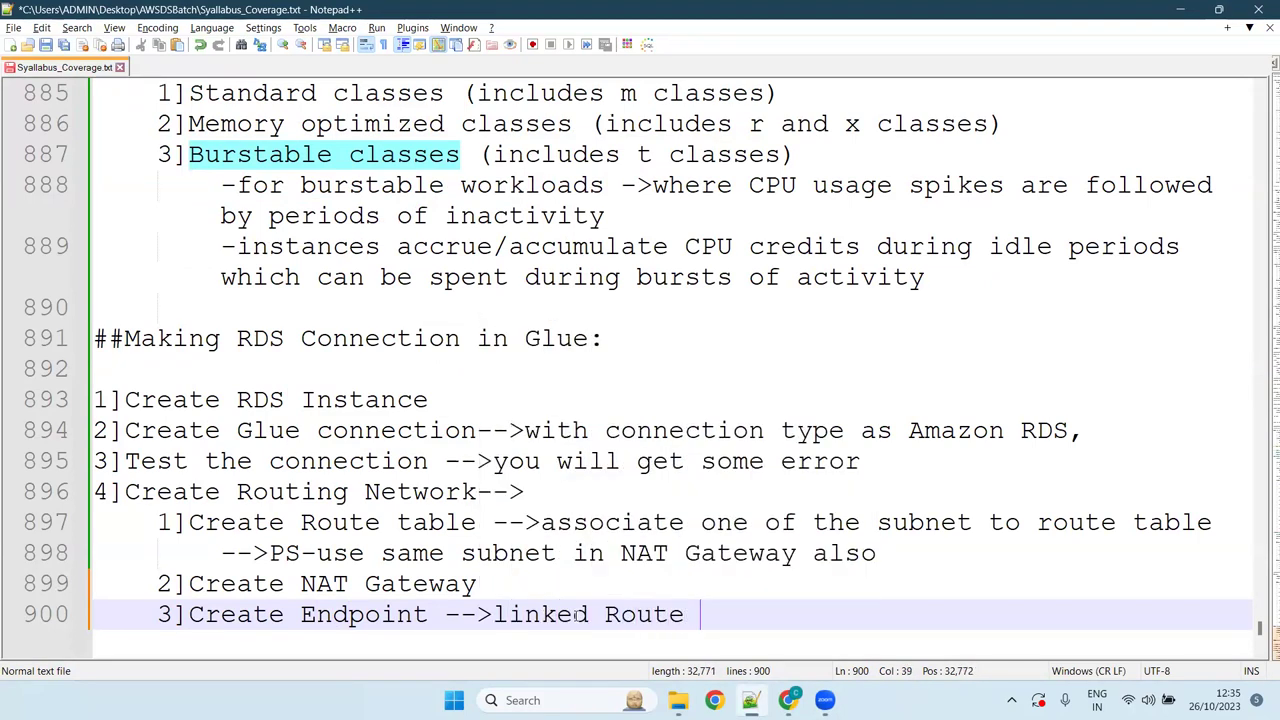
text(table with endpoi nt)
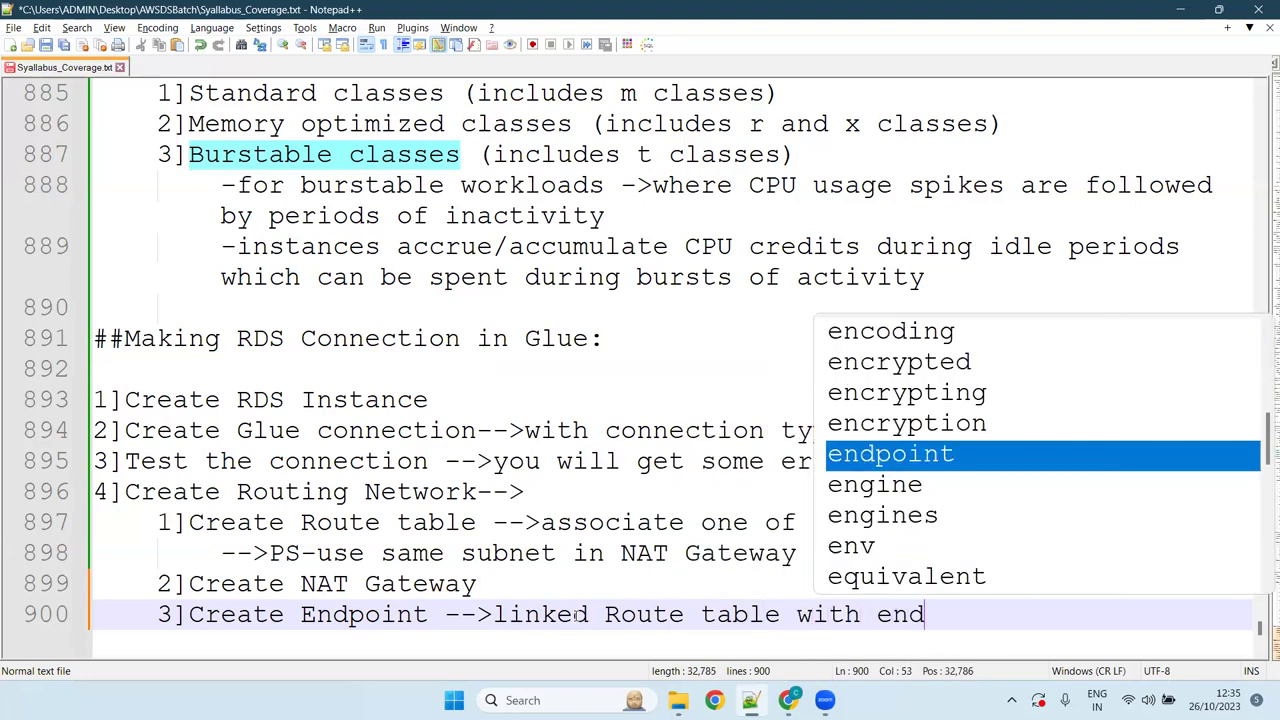
key(BackSpace)
key(BackSpace)
key(BackSpace)
key(BackSpace)
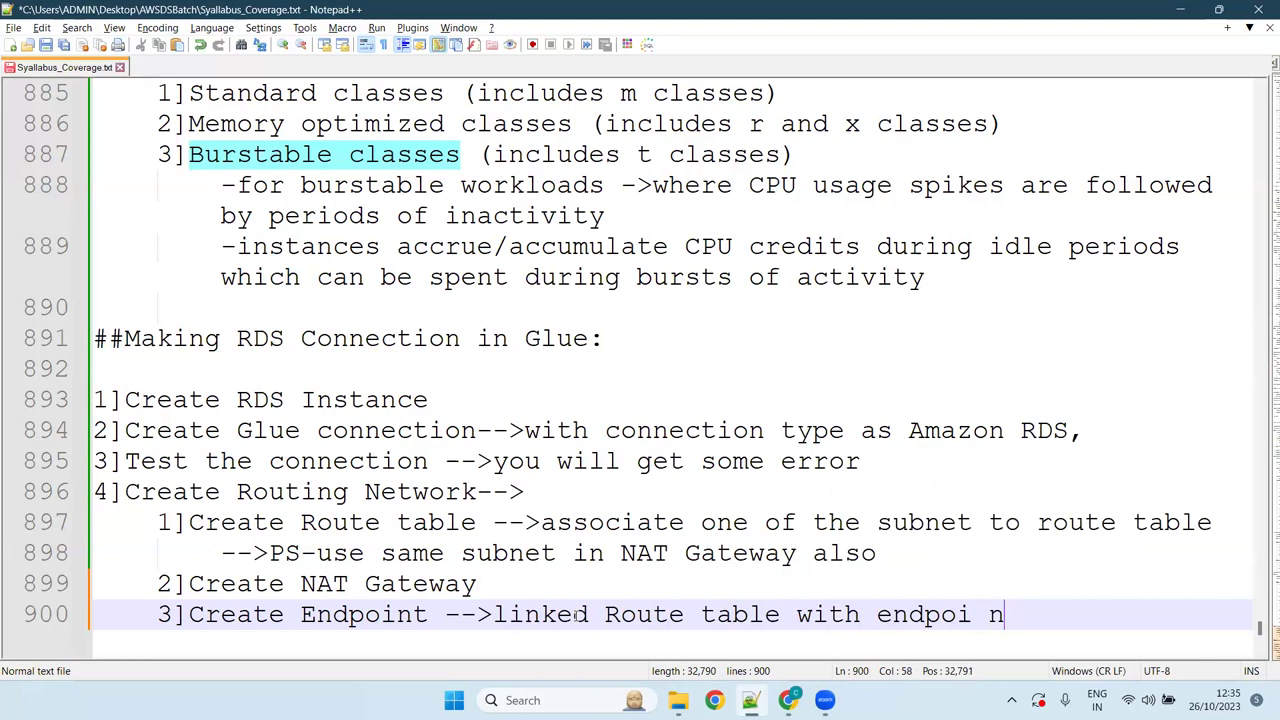
text(int)
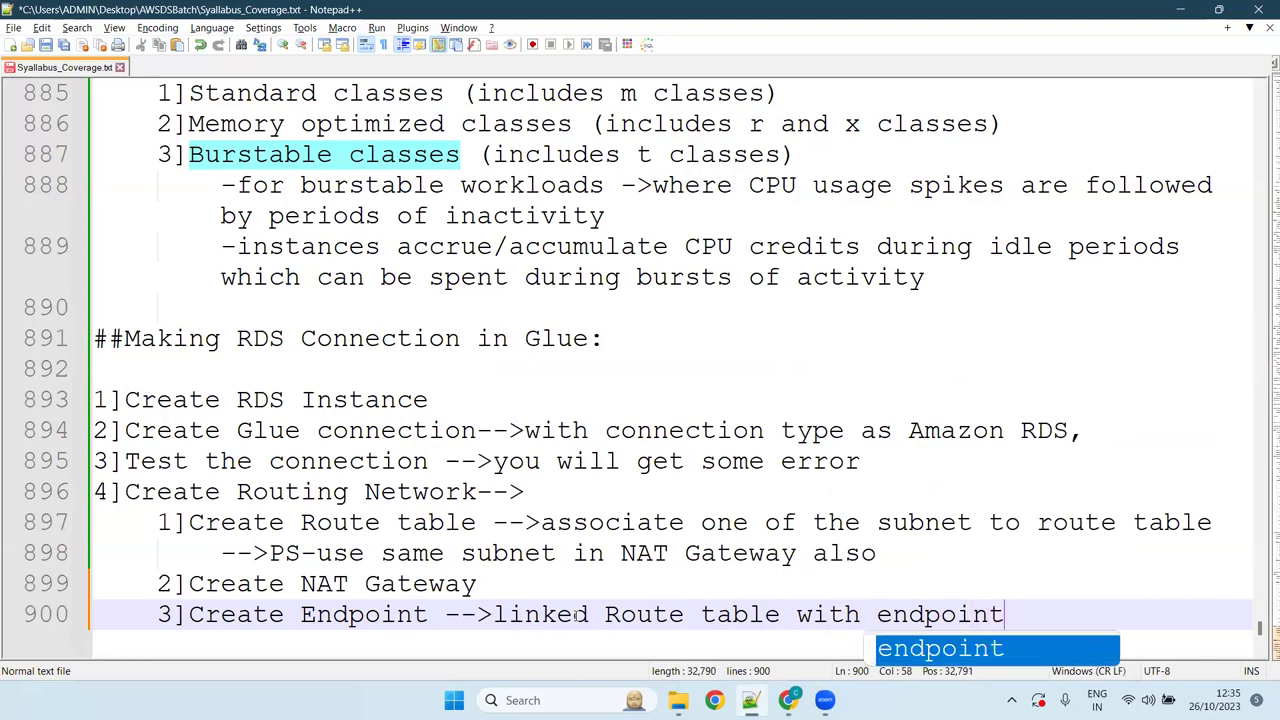
key(Escape)
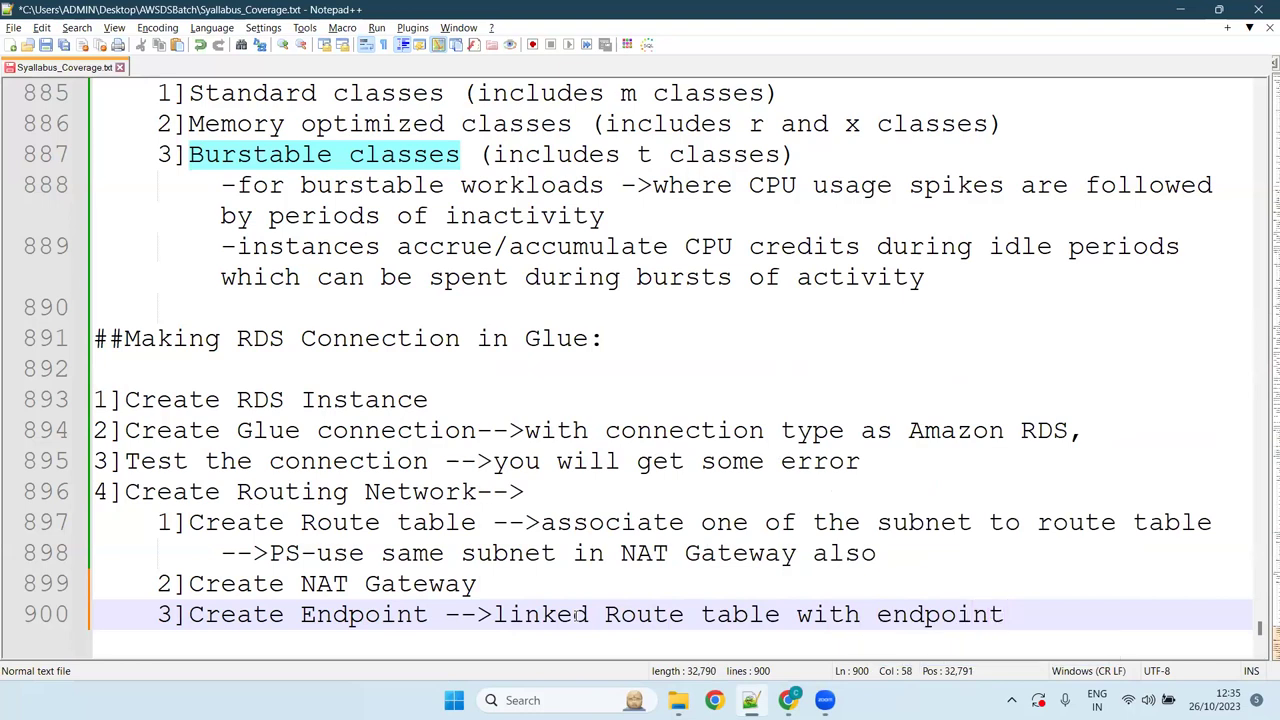
key(ctrl+s)
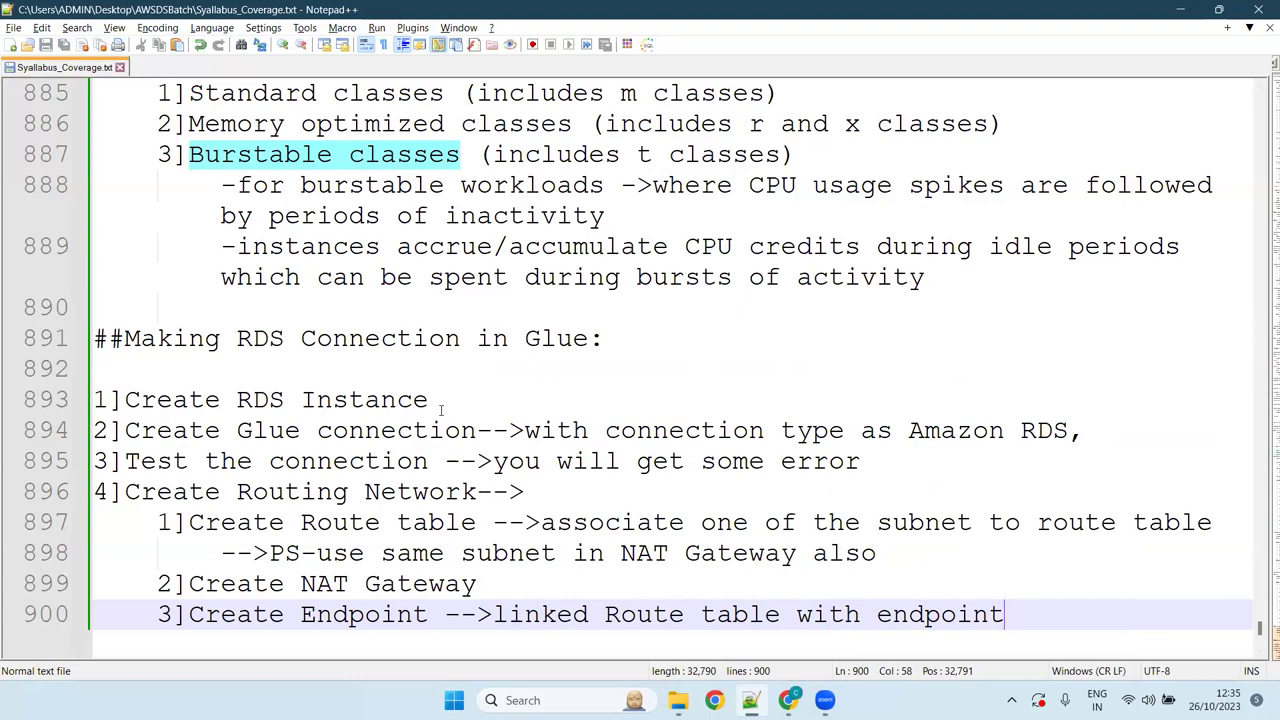
Point out the arrow after 'connection' on line 894
click(491, 430)
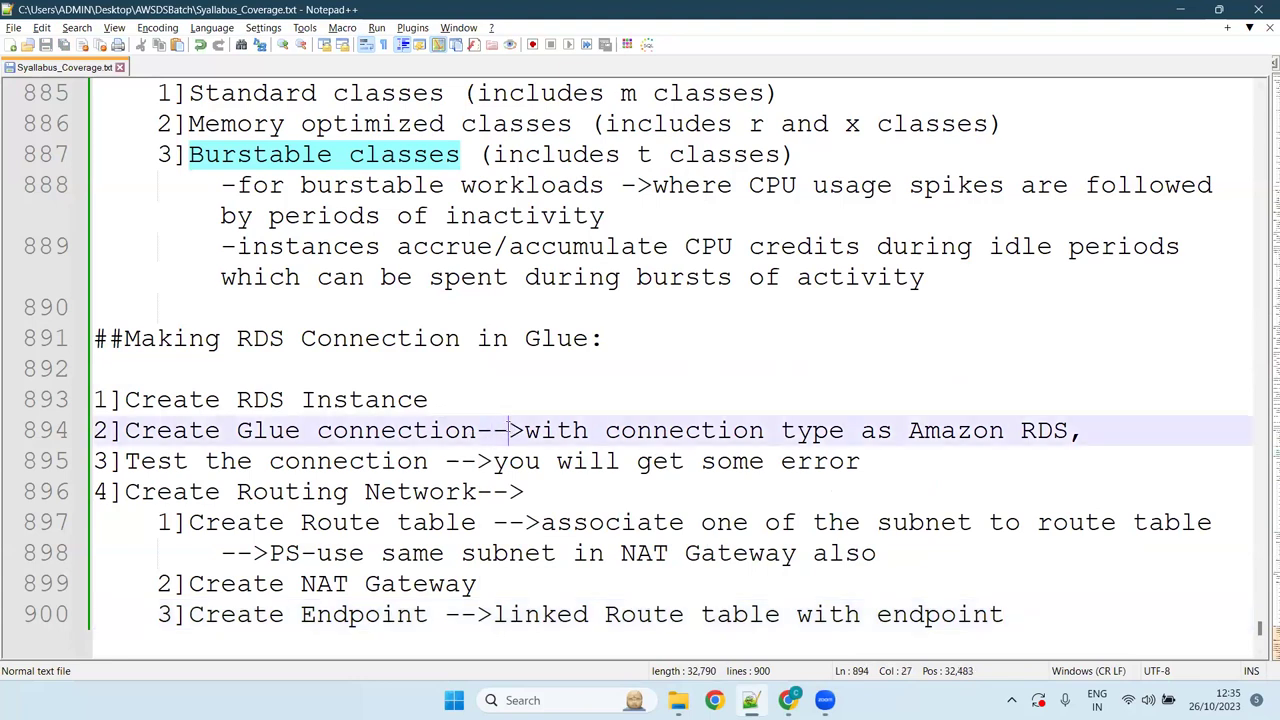
click(480, 430)
click(510, 430)
Walk through routing steps on lines 895–900, highlight 'Route', then return to the ds-vpce-s3 endpoint page
drag(1028, 614, 96, 468)
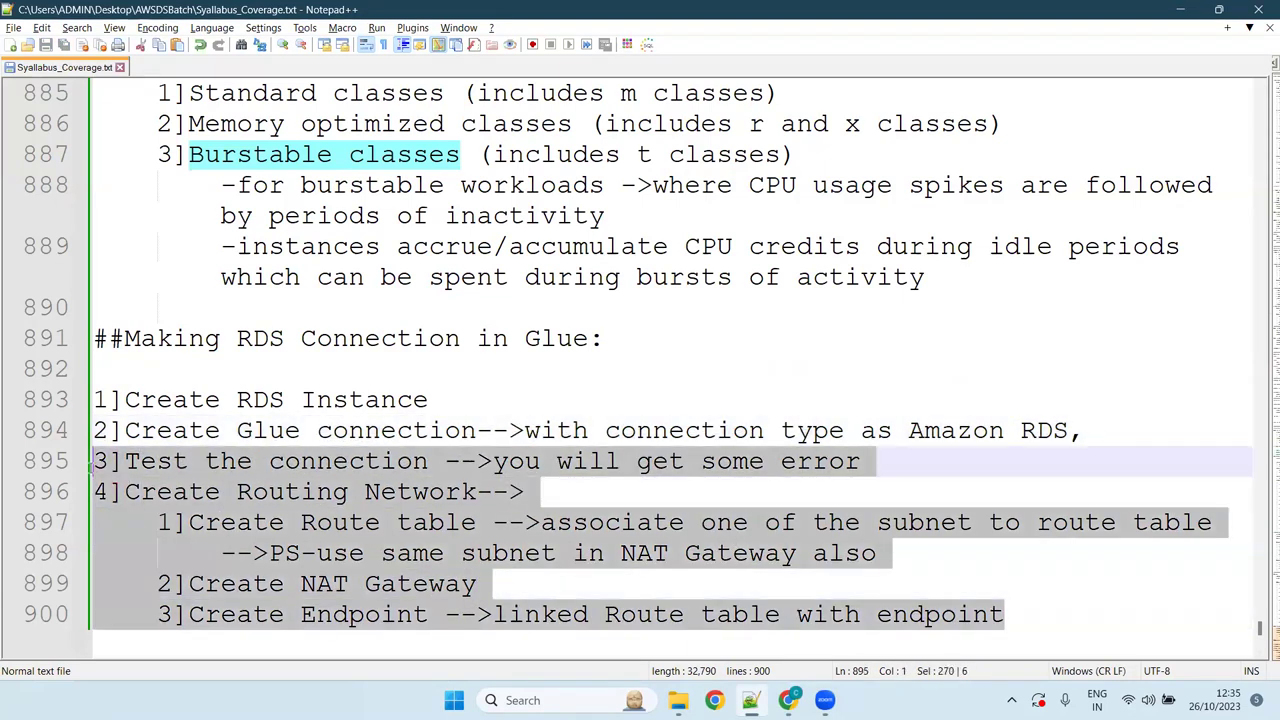
click(355, 460)
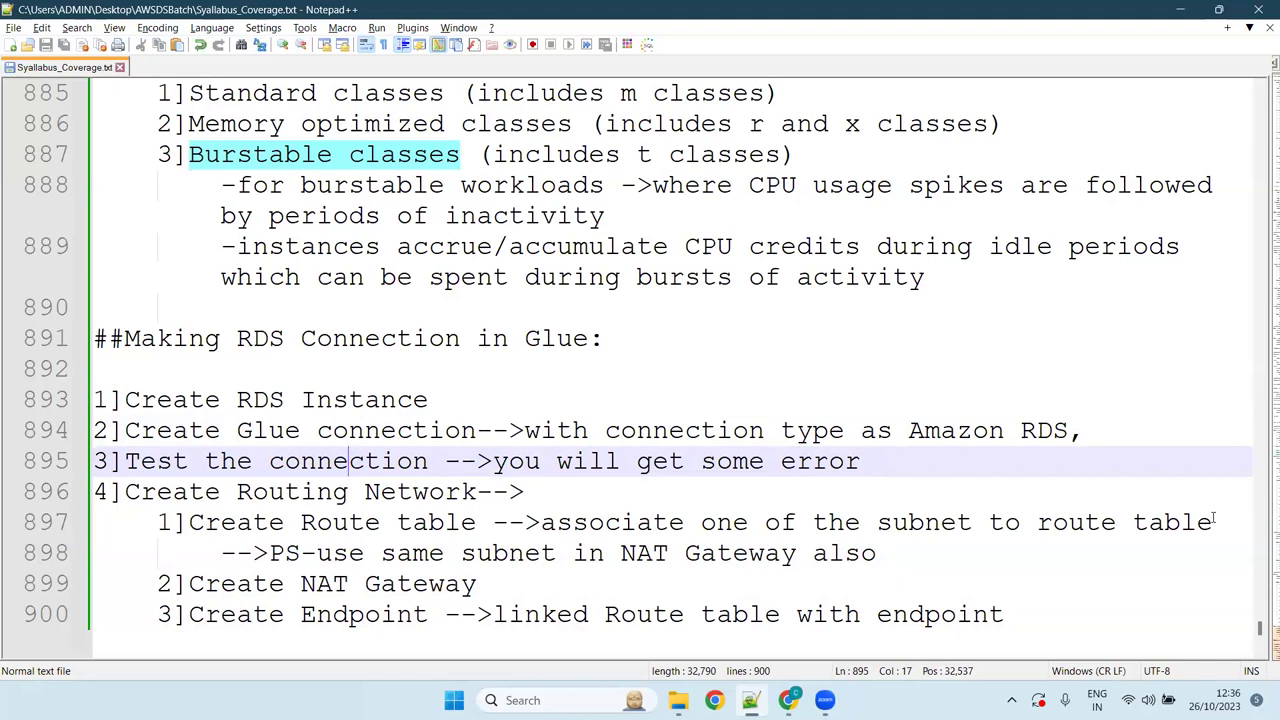
click(1214, 520)
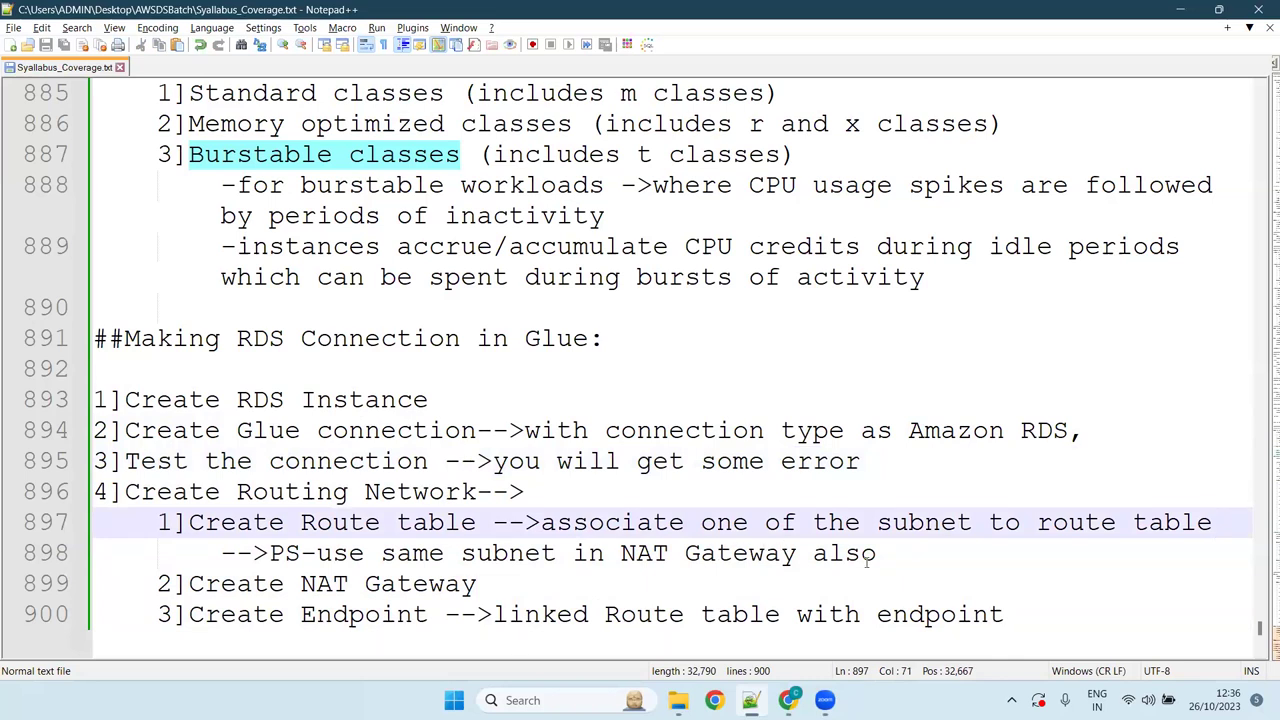
click(884, 553)
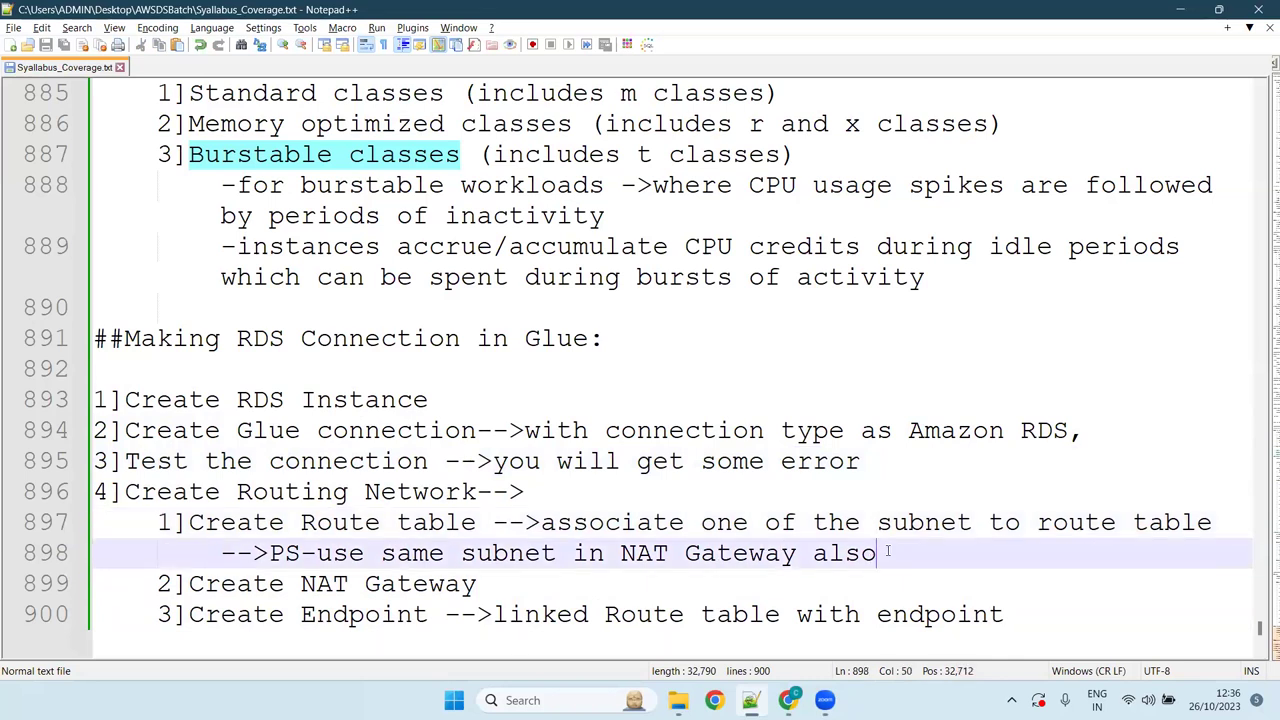
click(485, 581)
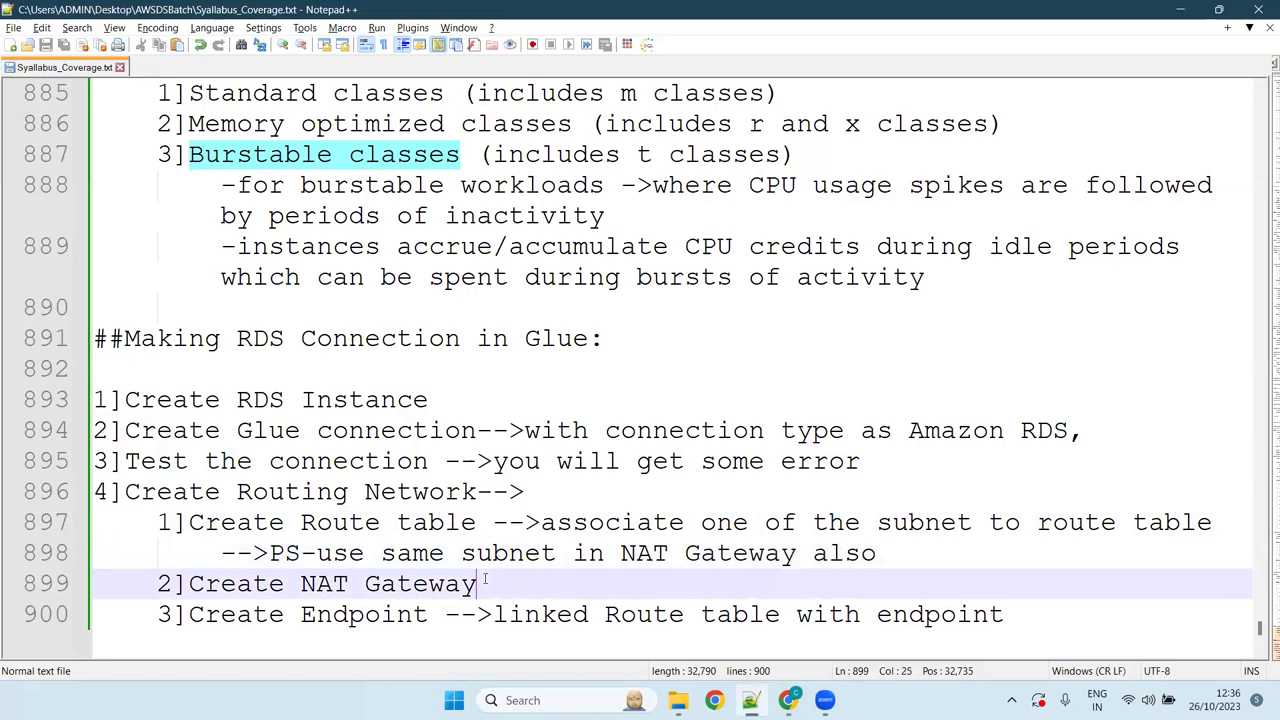
click(431, 614)
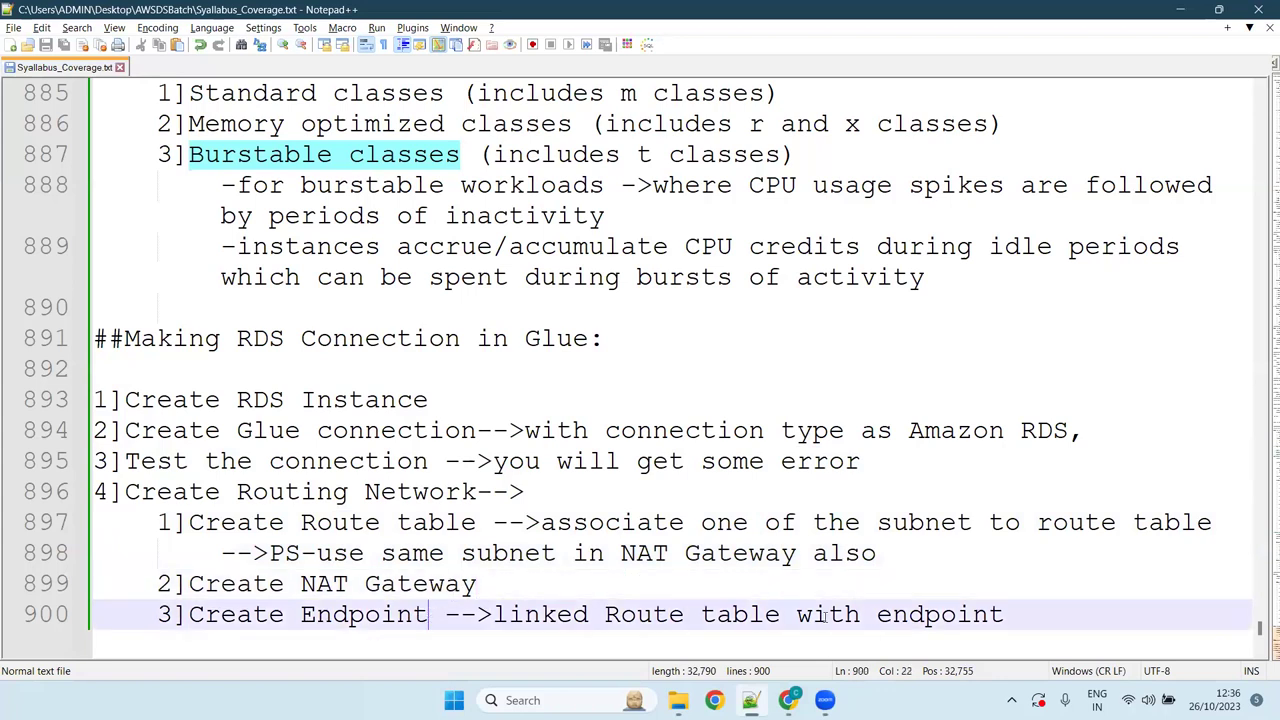
double_click(380, 522)
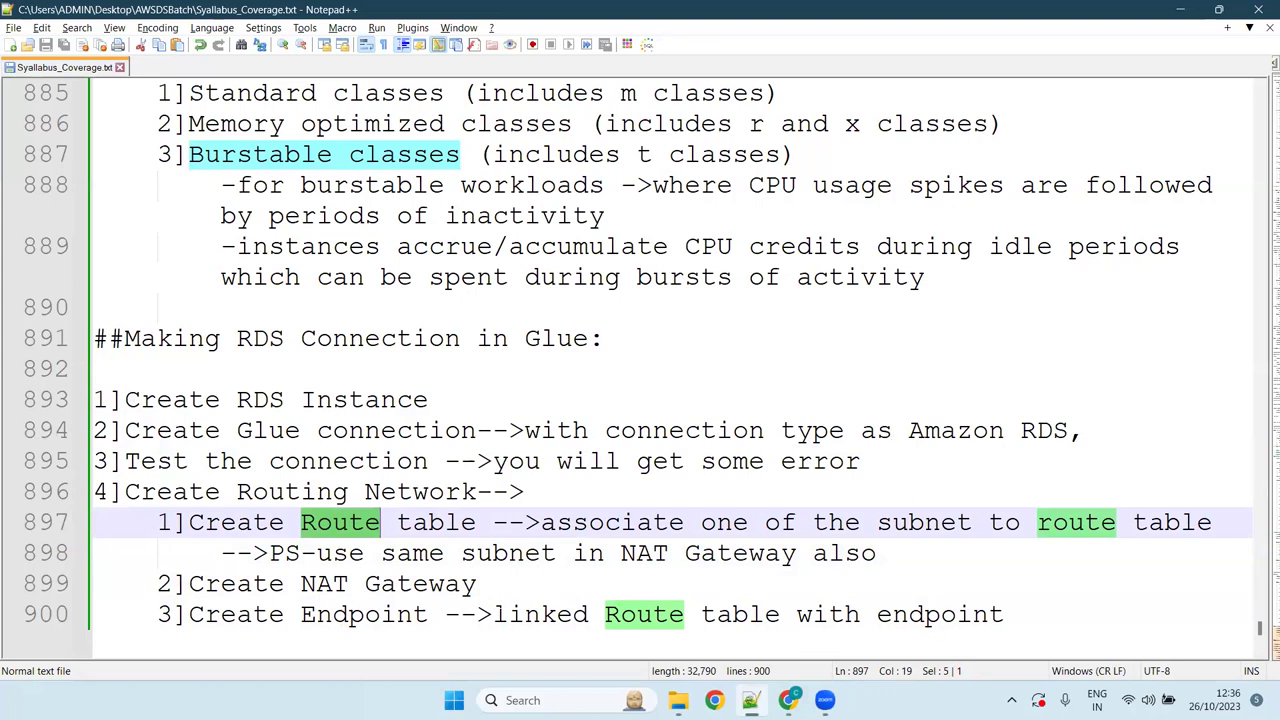
key(alt+Tab)
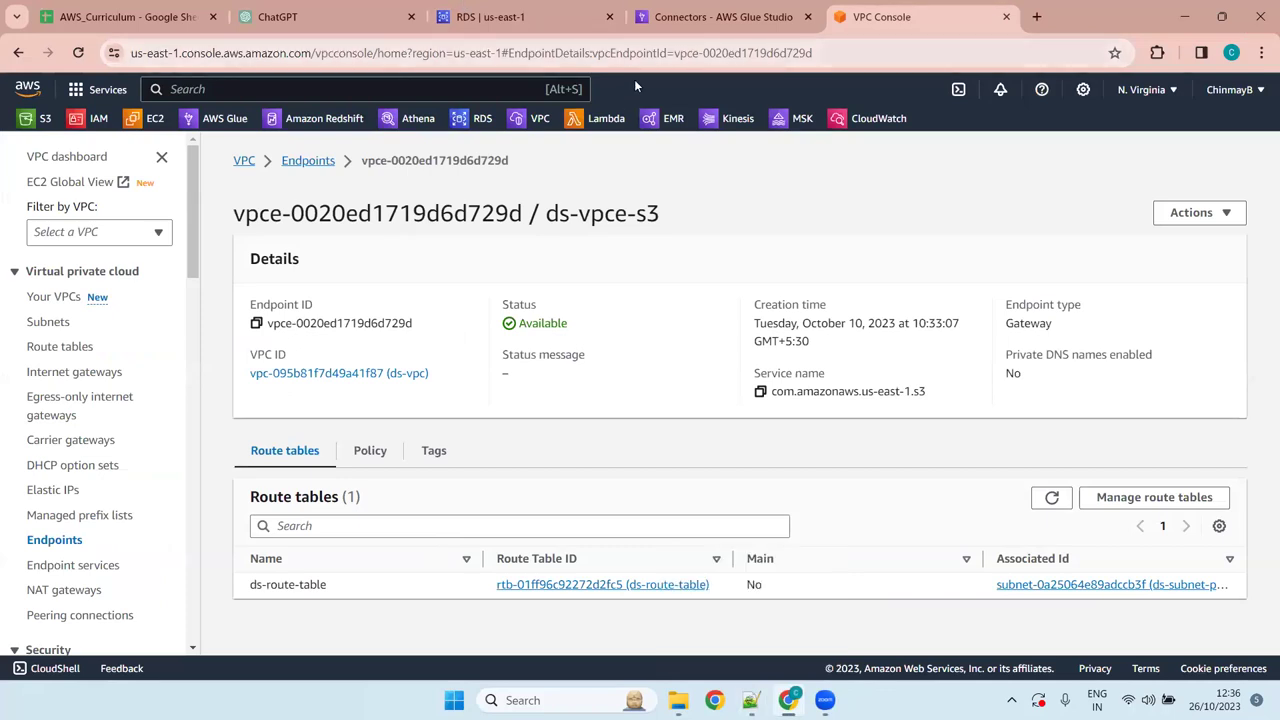
Reload the VPC endpoint details, then return to the Glue connections page
click(795, 8)
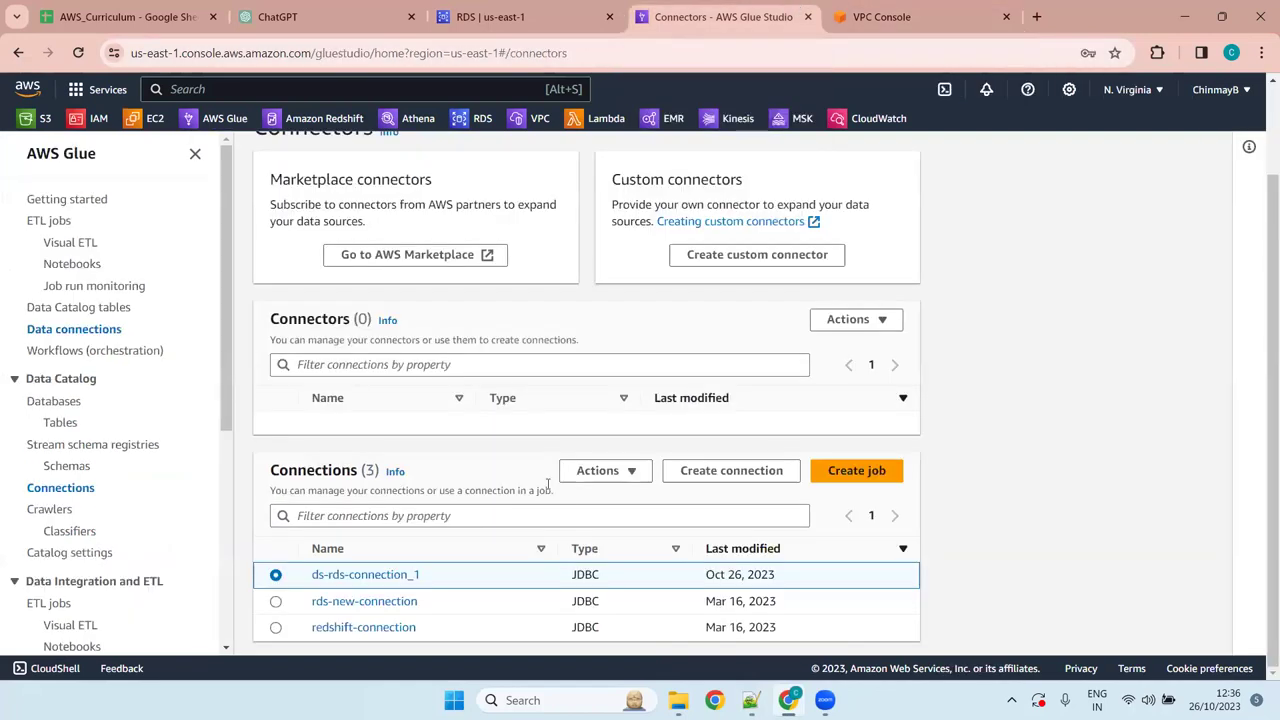
click(900, 16)
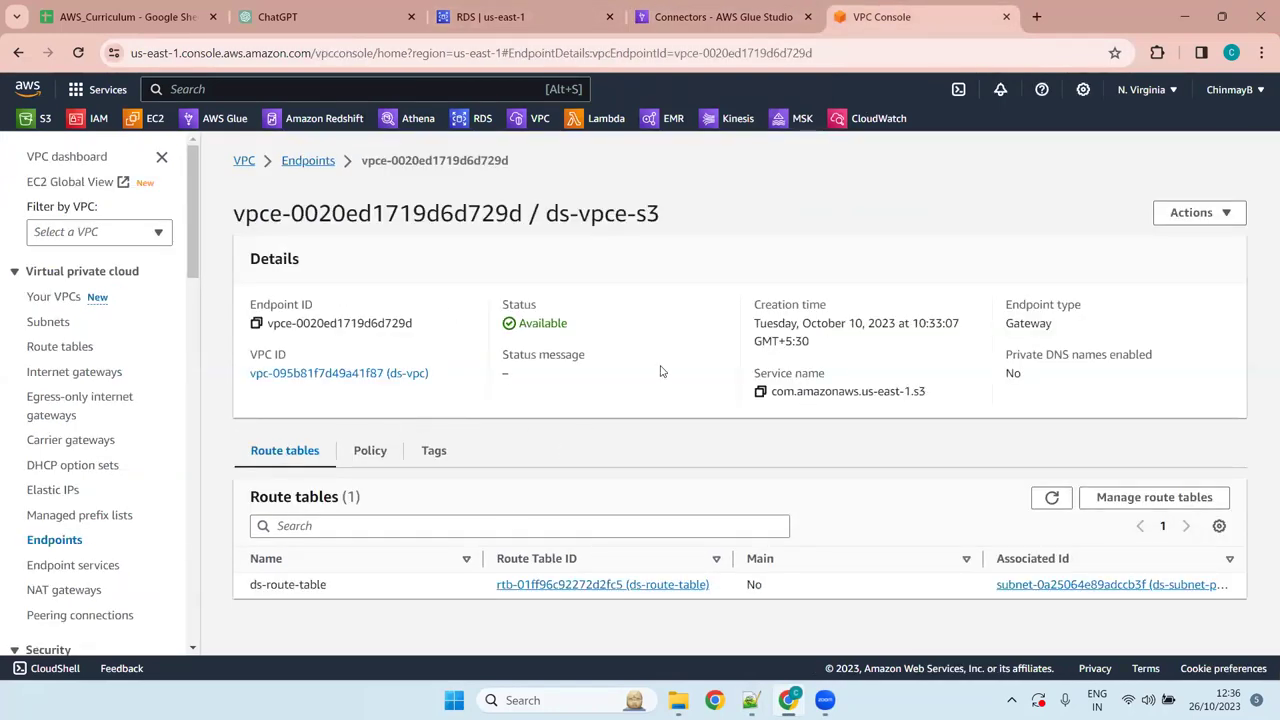
click(78, 52)
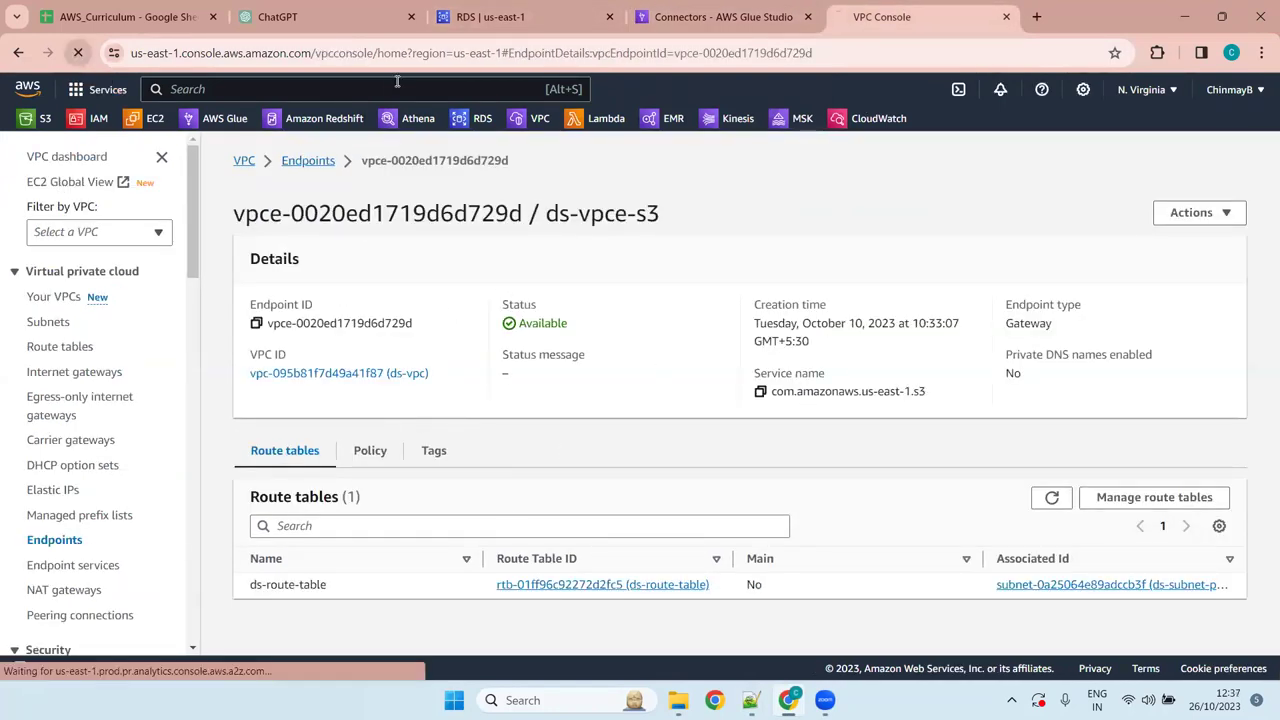
key(ctrl+shift+Tab)
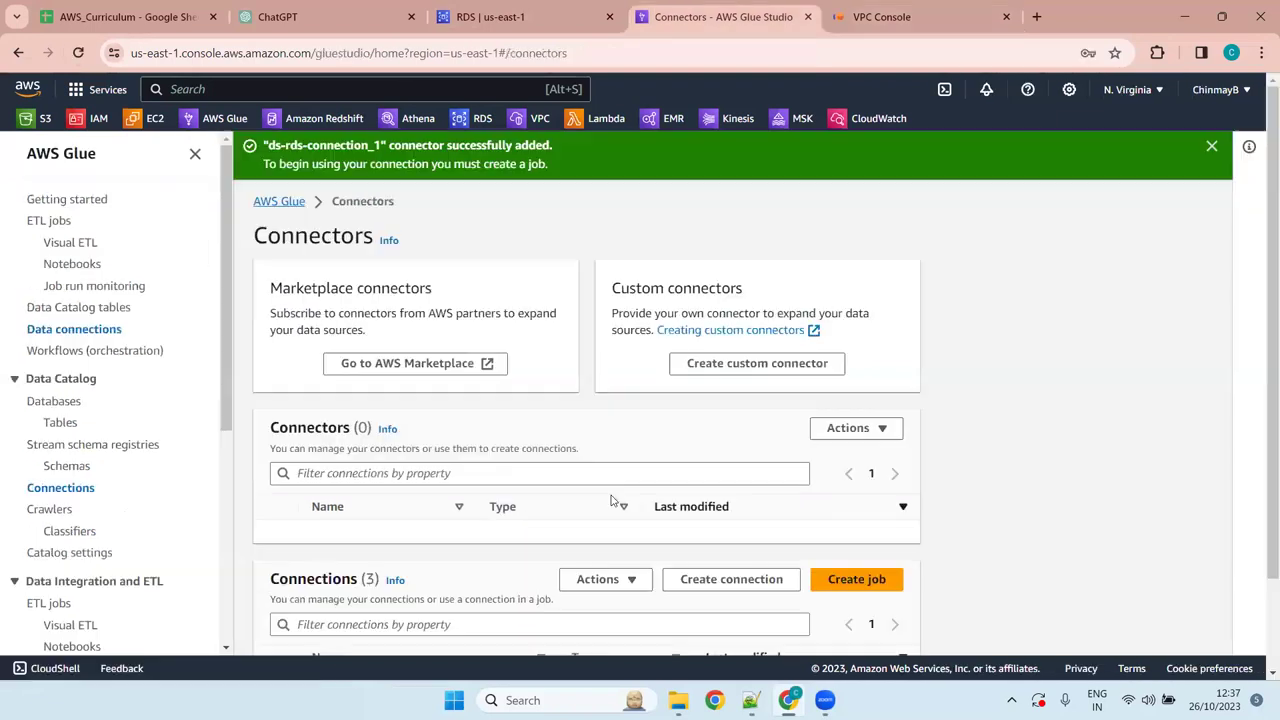
scroll(615, 500, down, 2)
Test ds-rds-connection_1 with glue-rds-role and open troubleshooting help for the resulting error
click(590, 471)
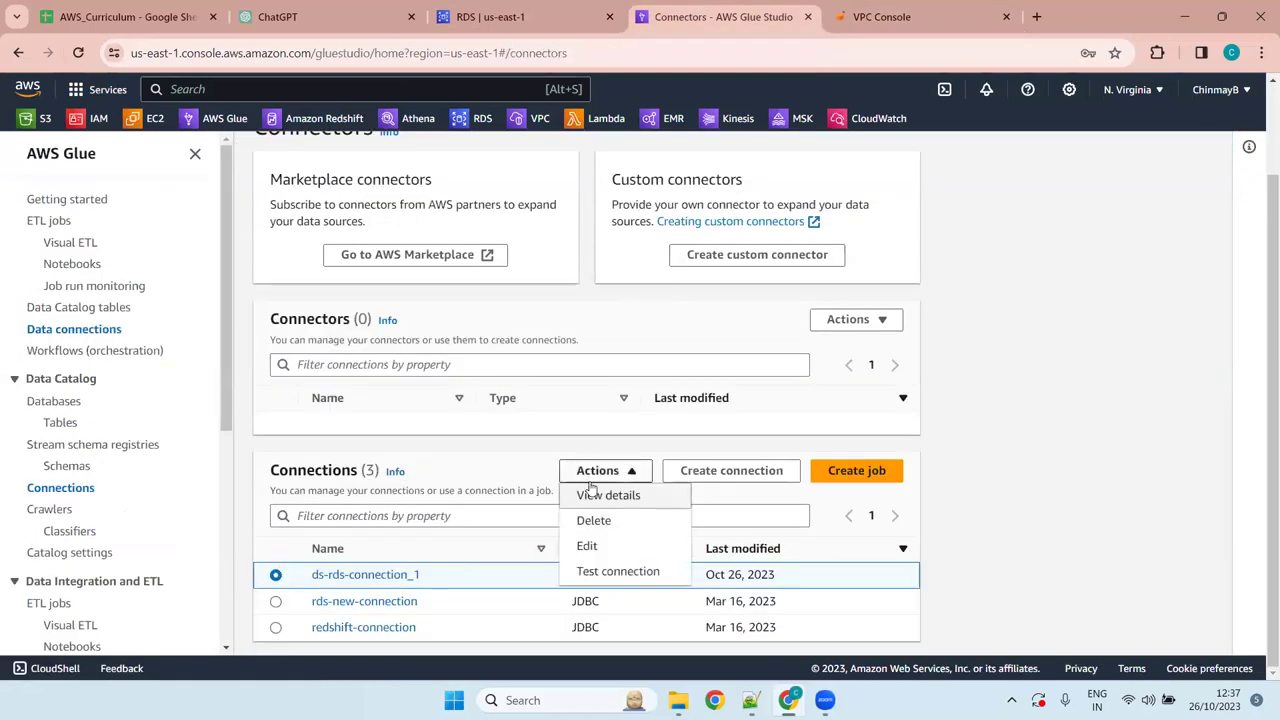
click(590, 572)
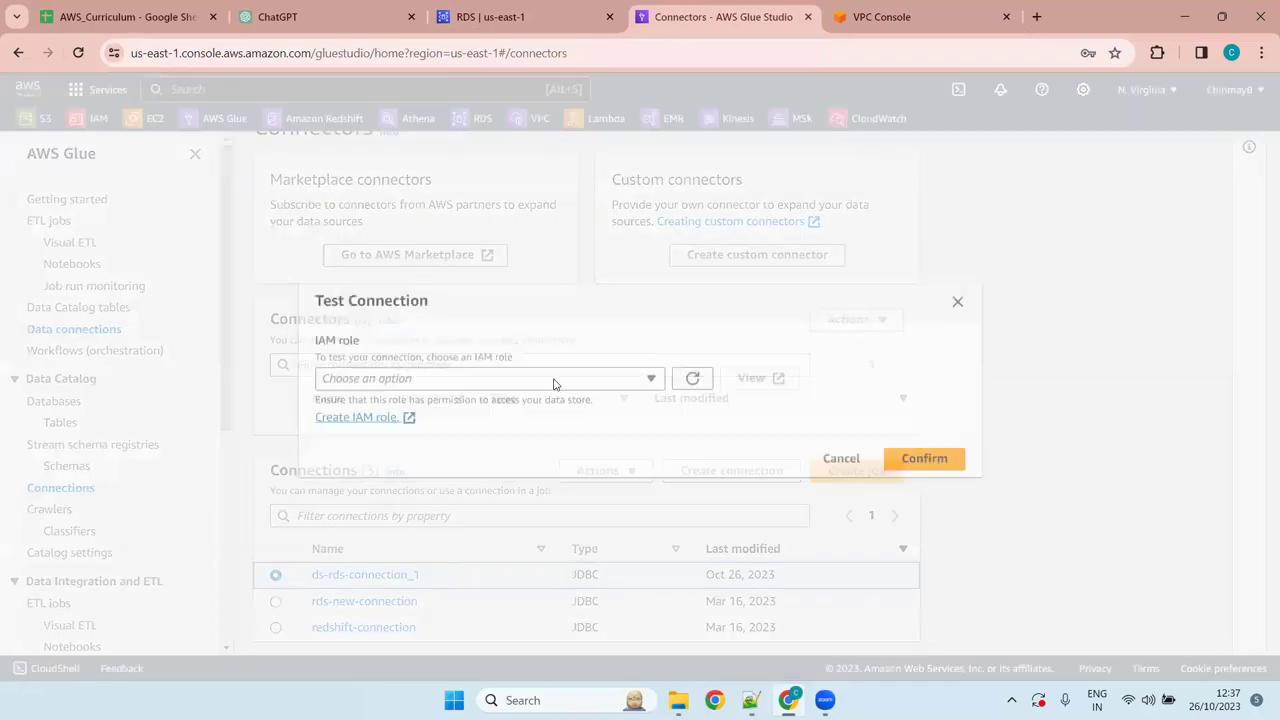
click(554, 380)
click(445, 578)
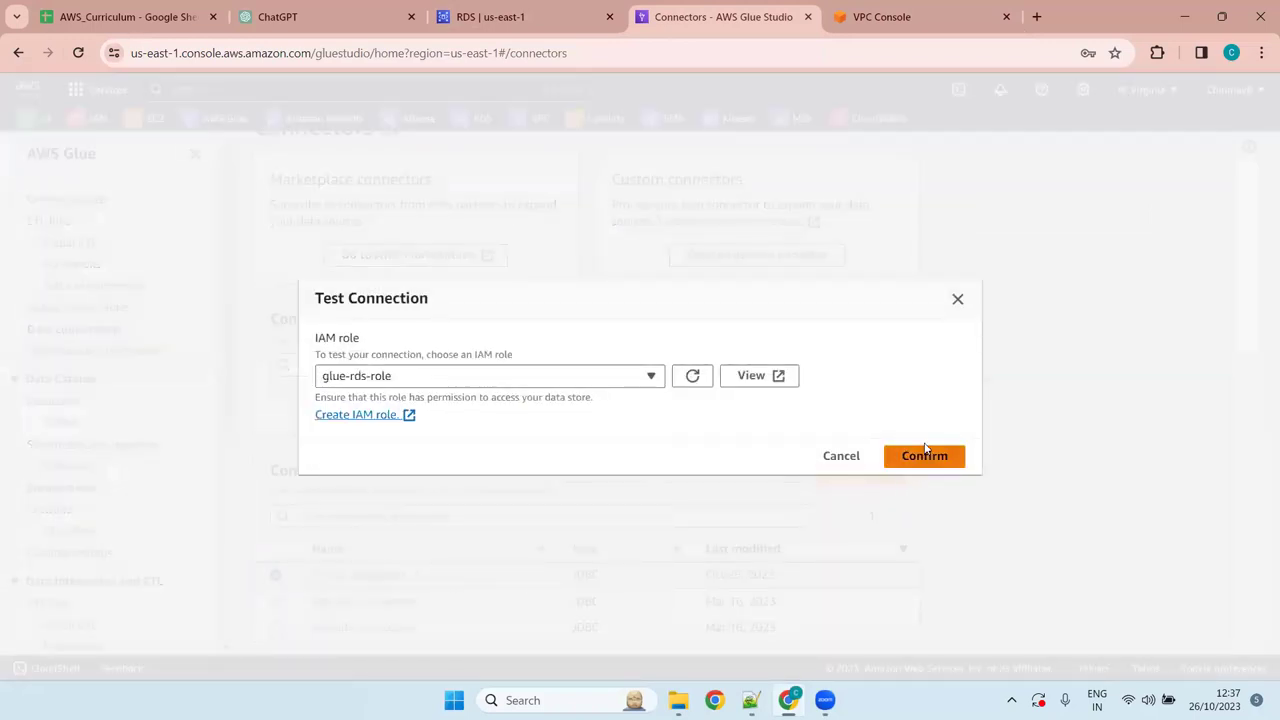
click(921, 457)
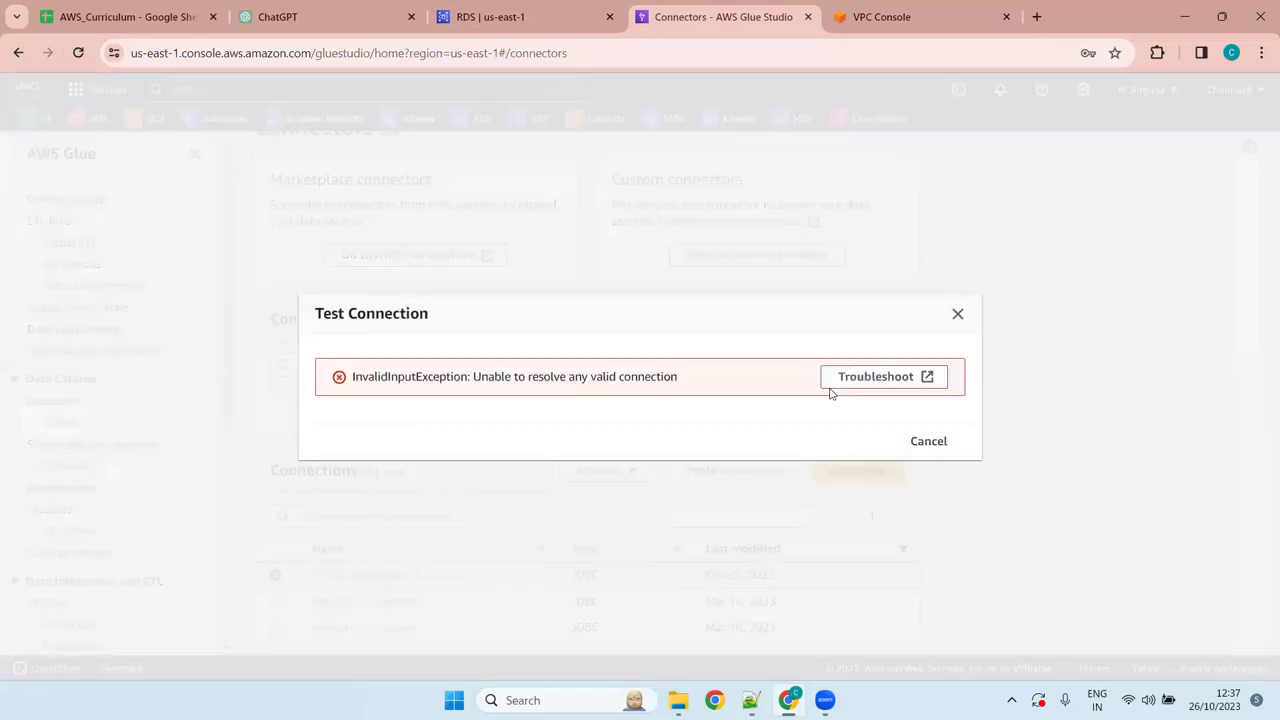
drag(467, 379, 683, 377)
click(881, 380)
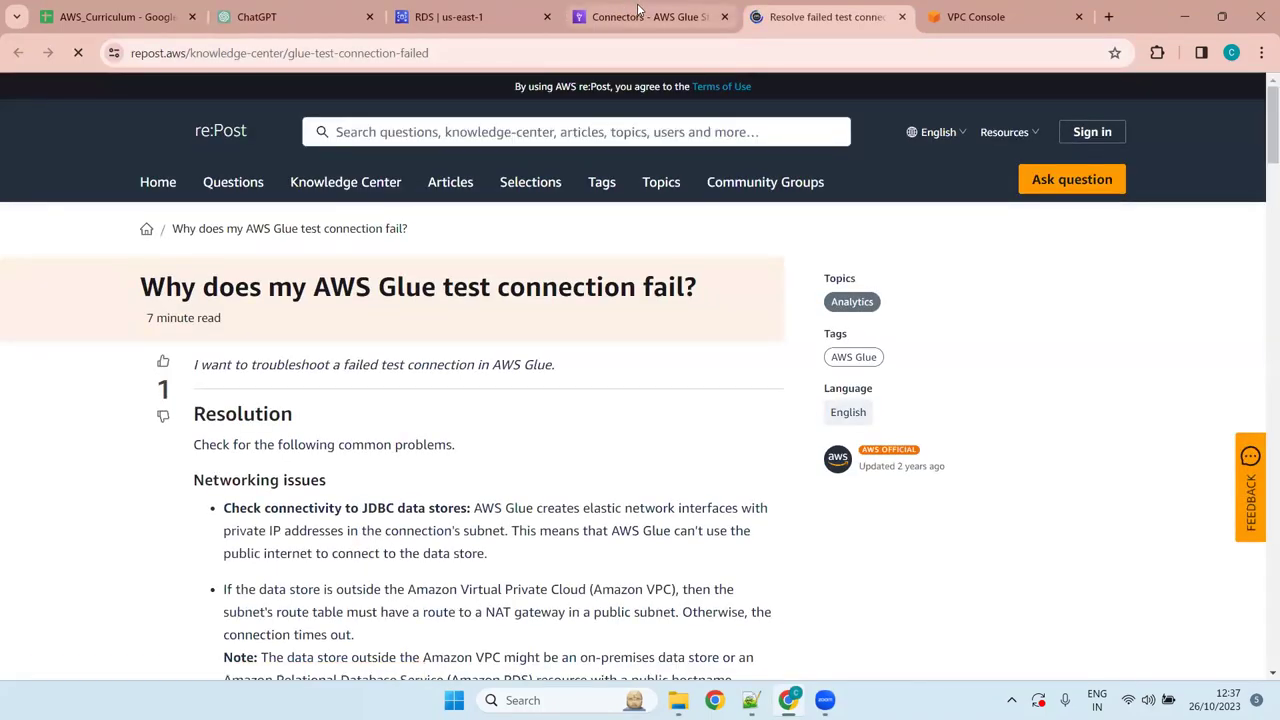
Dismiss the failed test result and go back to the re:Post troubleshooting article
click(638, 15)
click(958, 318)
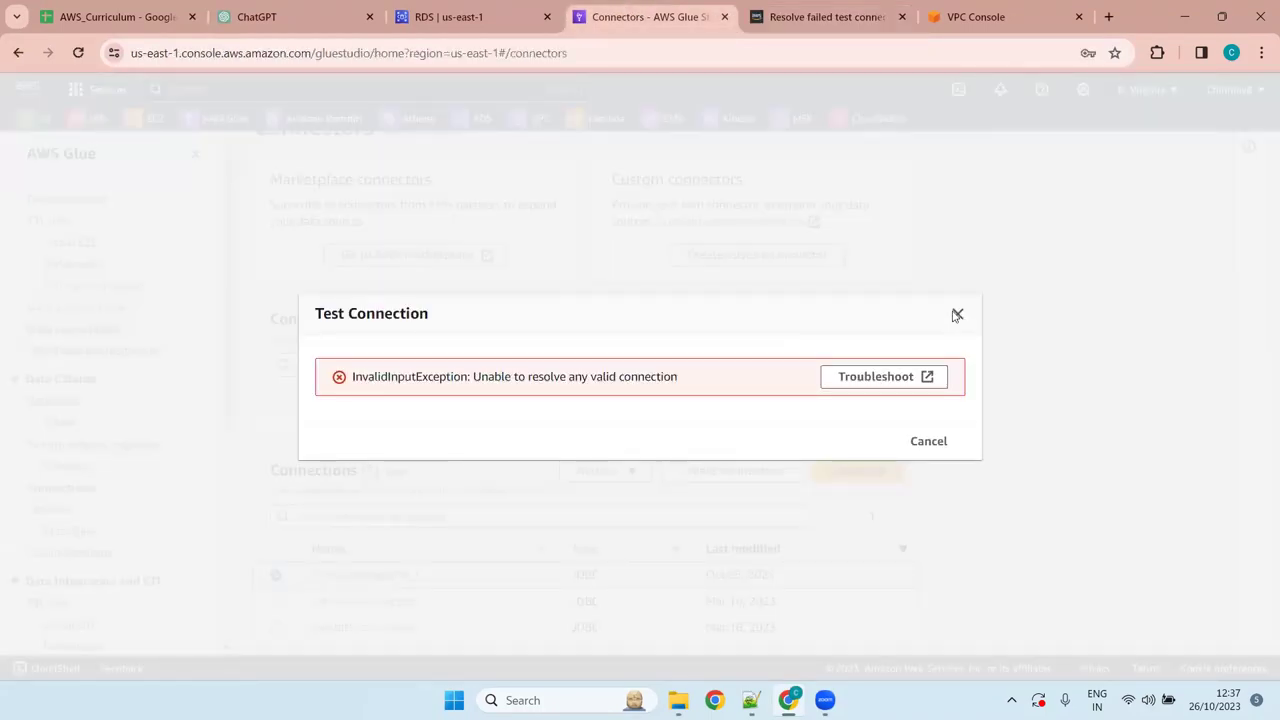
click(812, 5)
Read through the article's networking checks and highlight 'a public subnet'
scroll(452, 432, down, 10)
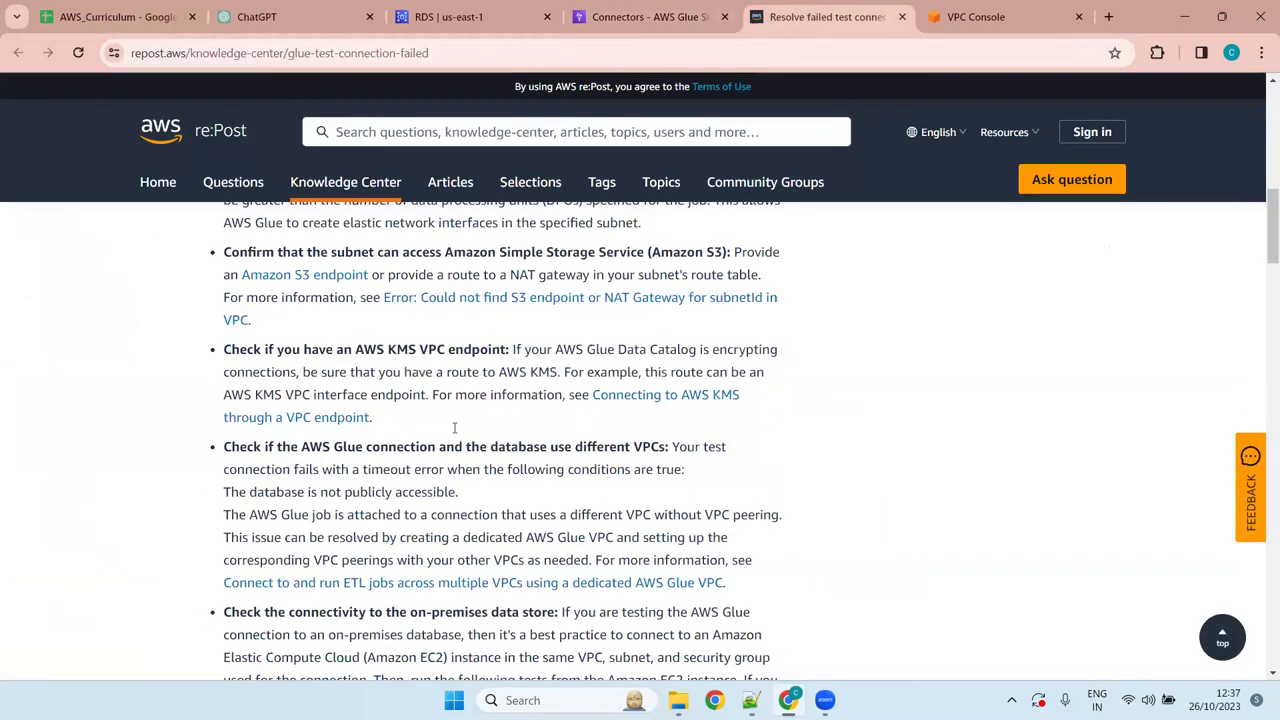
scroll(457, 427, down, 8)
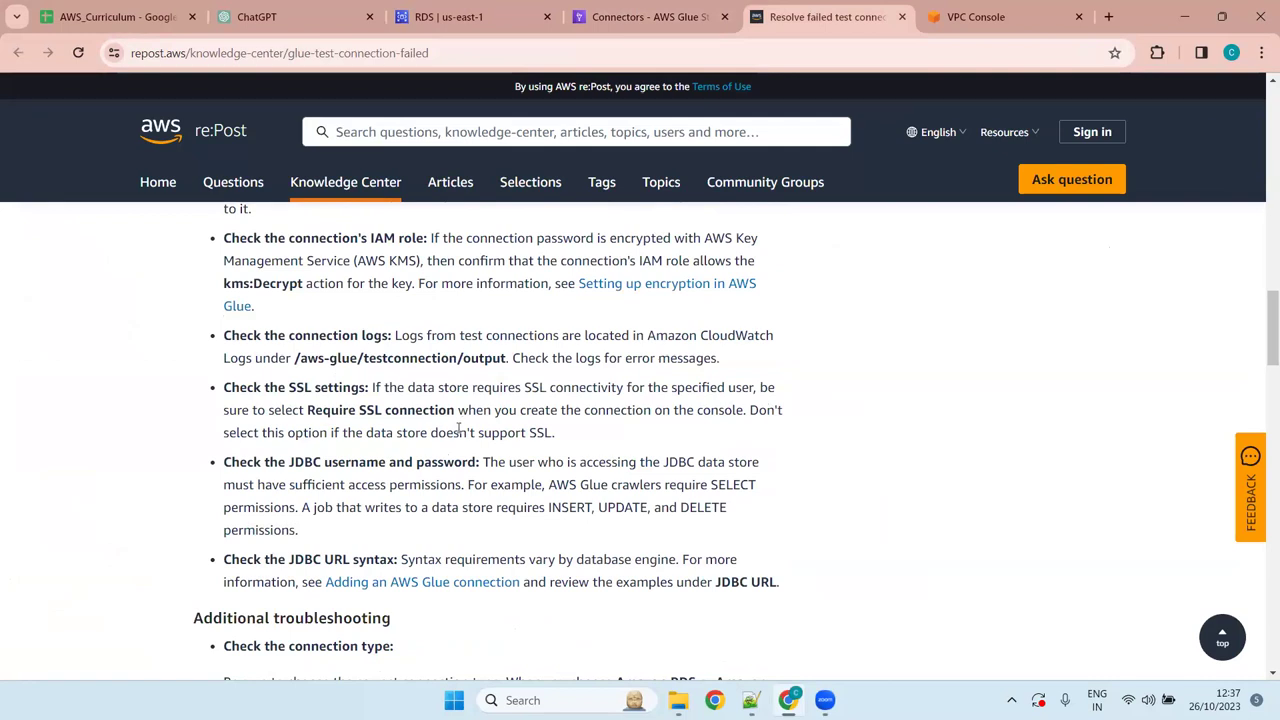
scroll(460, 428, down, 4)
scroll(464, 428, up, 4)
scroll(464, 428, down, 1)
scroll(464, 428, down, 10)
scroll(486, 343, up, 10)
scroll(489, 340, down, 4)
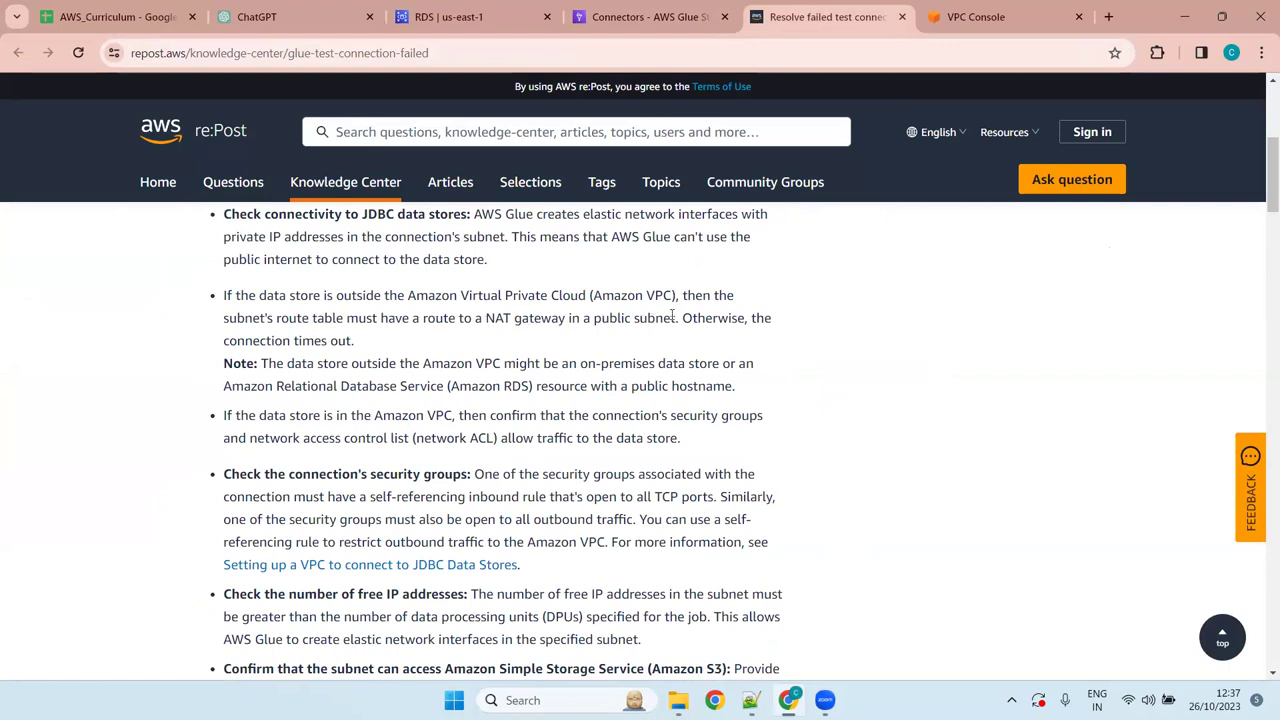
drag(677, 318, 580, 318)
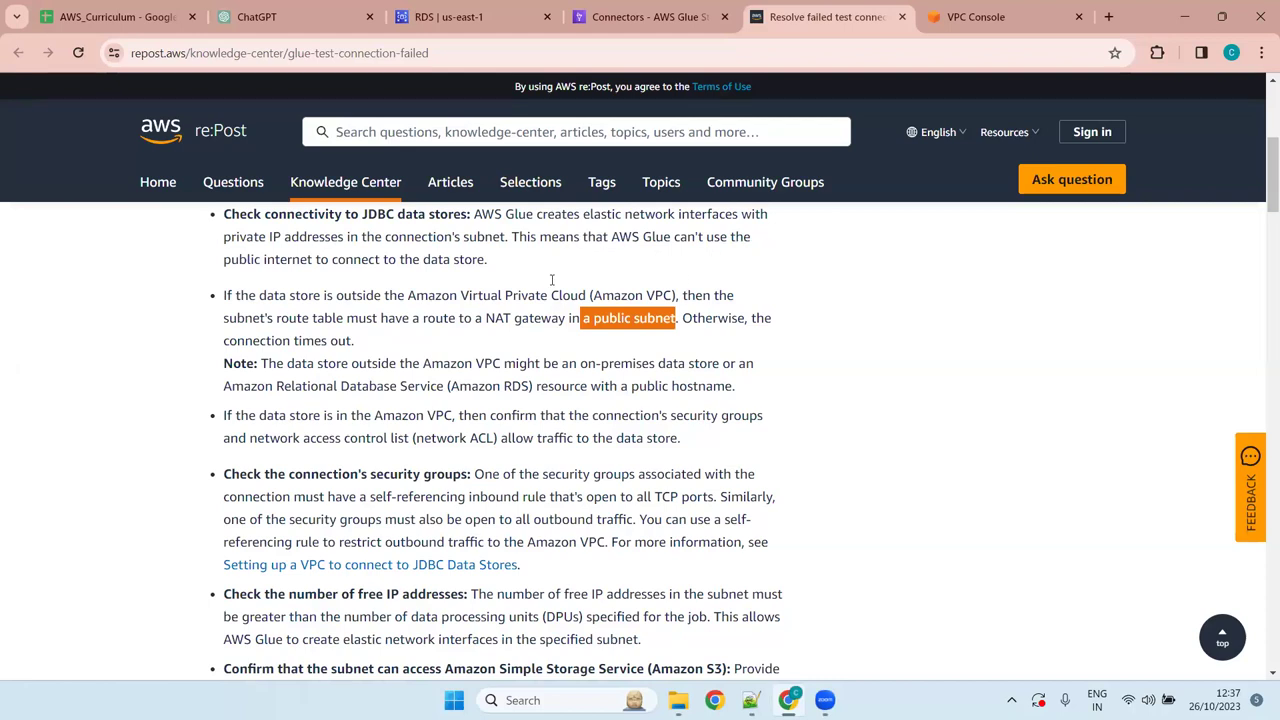
scroll(503, 297, up, 4)
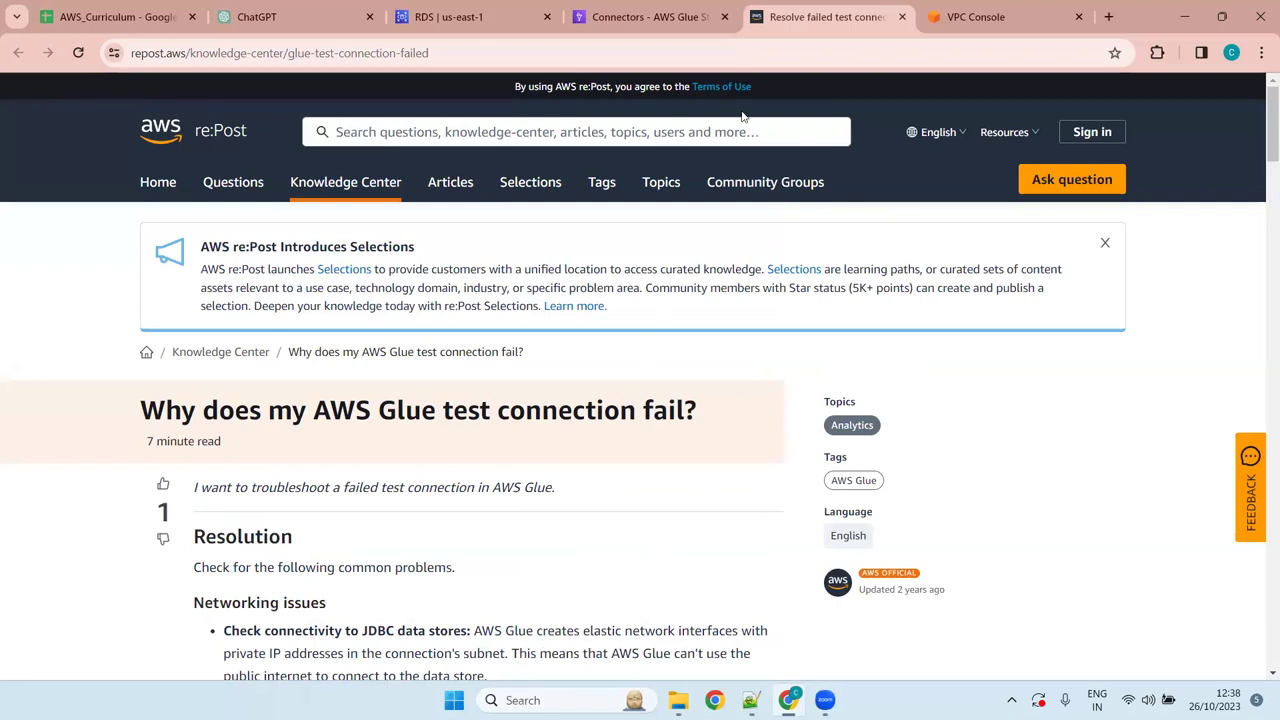
Reload the Glue connectors page
key(ctrl+shift+Tab)
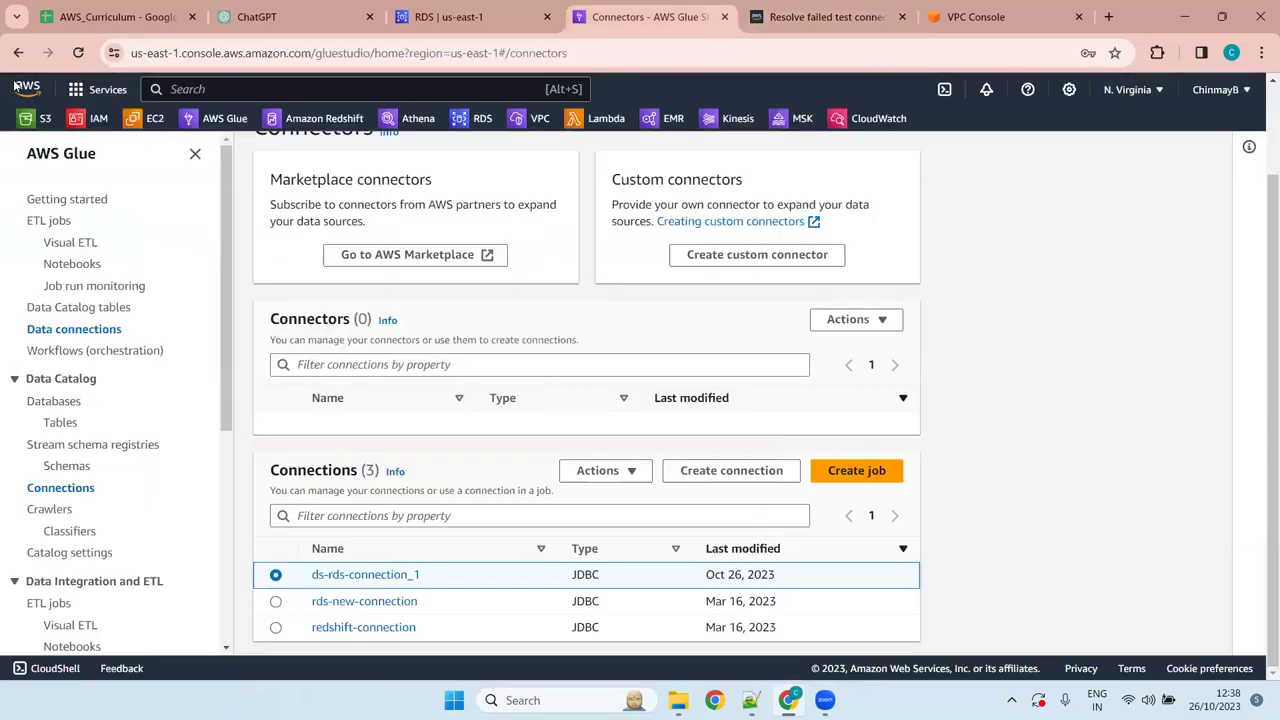
key(F5)
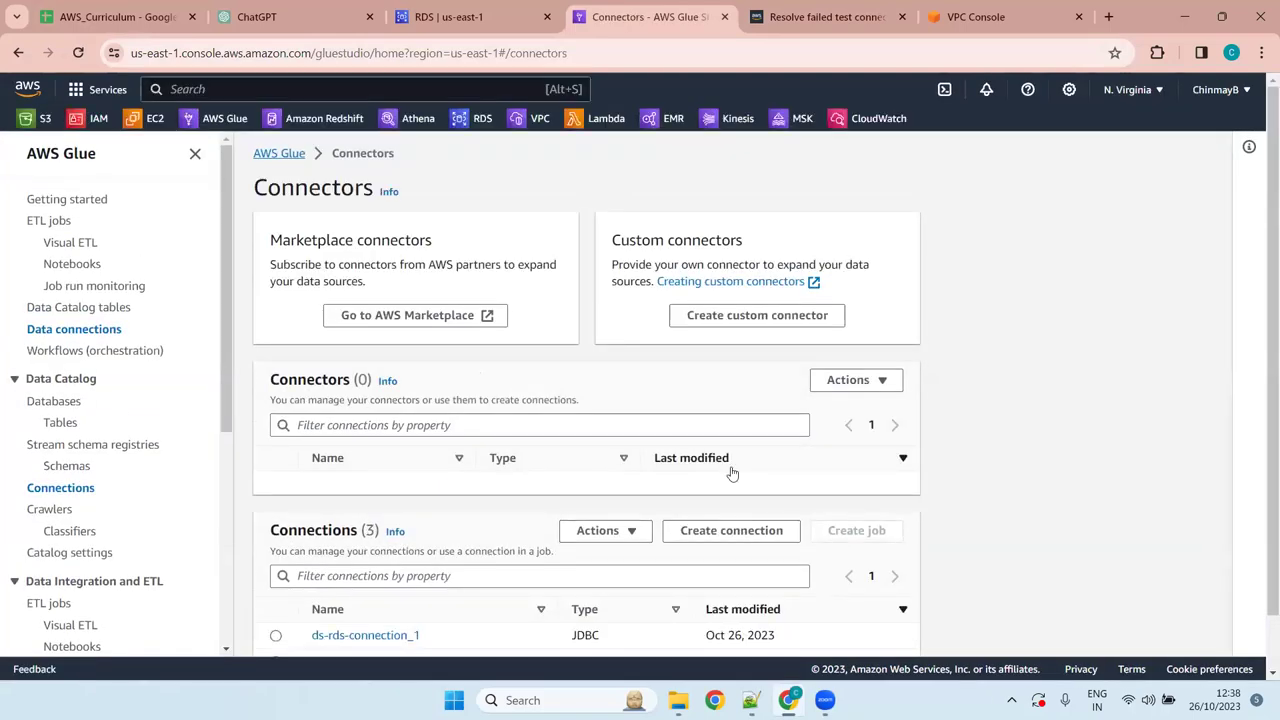
scroll(277, 580, down, 1)
Retest ds-rds-connection_1 with AWSGlueServiceRole-1, then move to the RDS database page
click(277, 578)
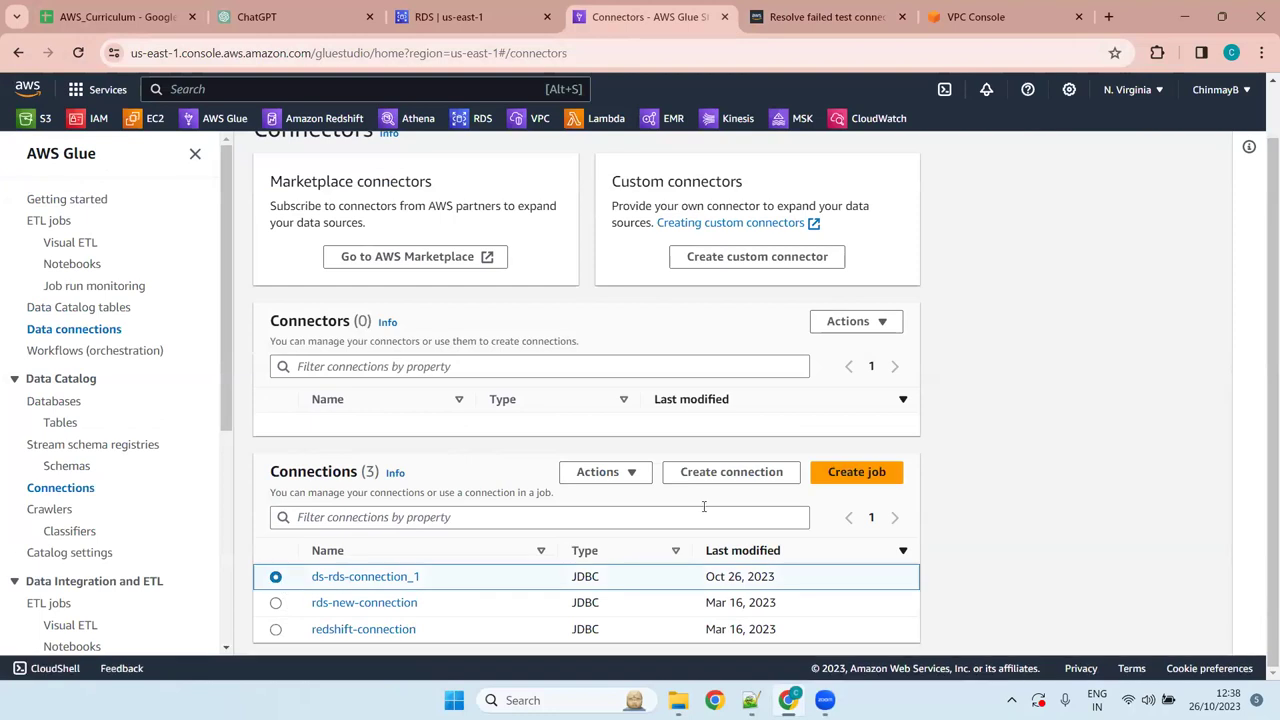
click(624, 471)
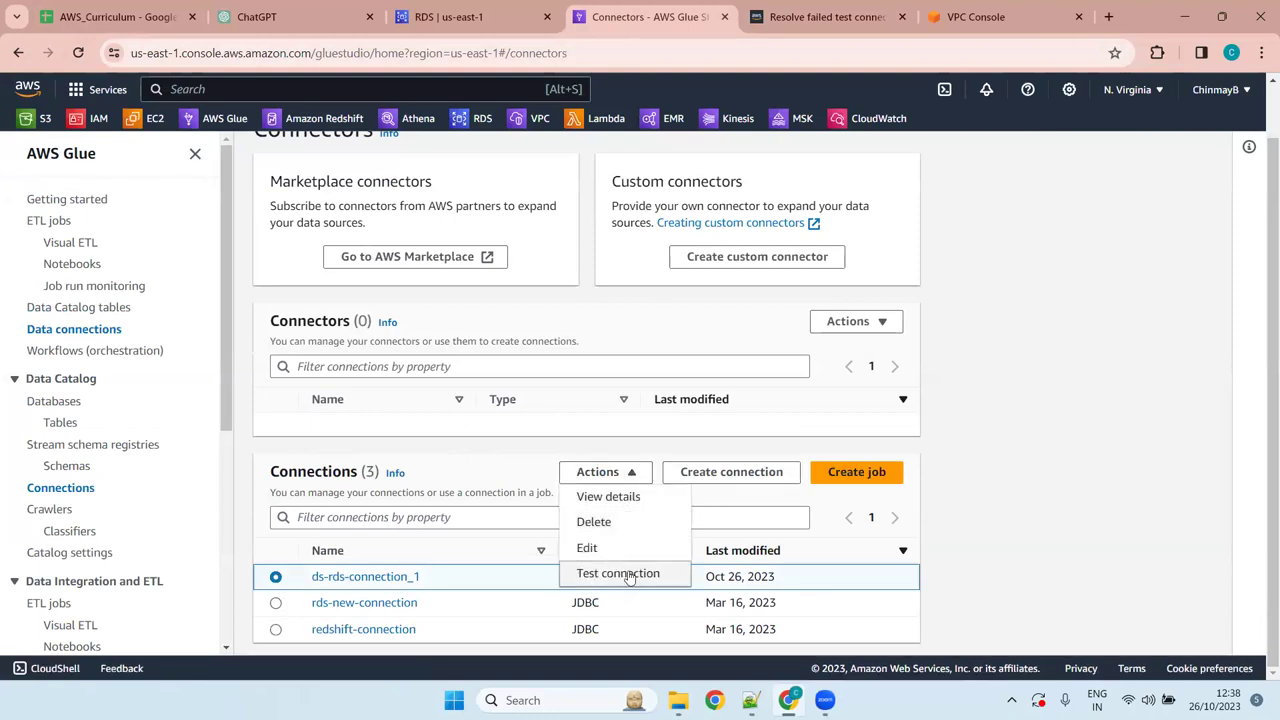
click(618, 574)
click(470, 377)
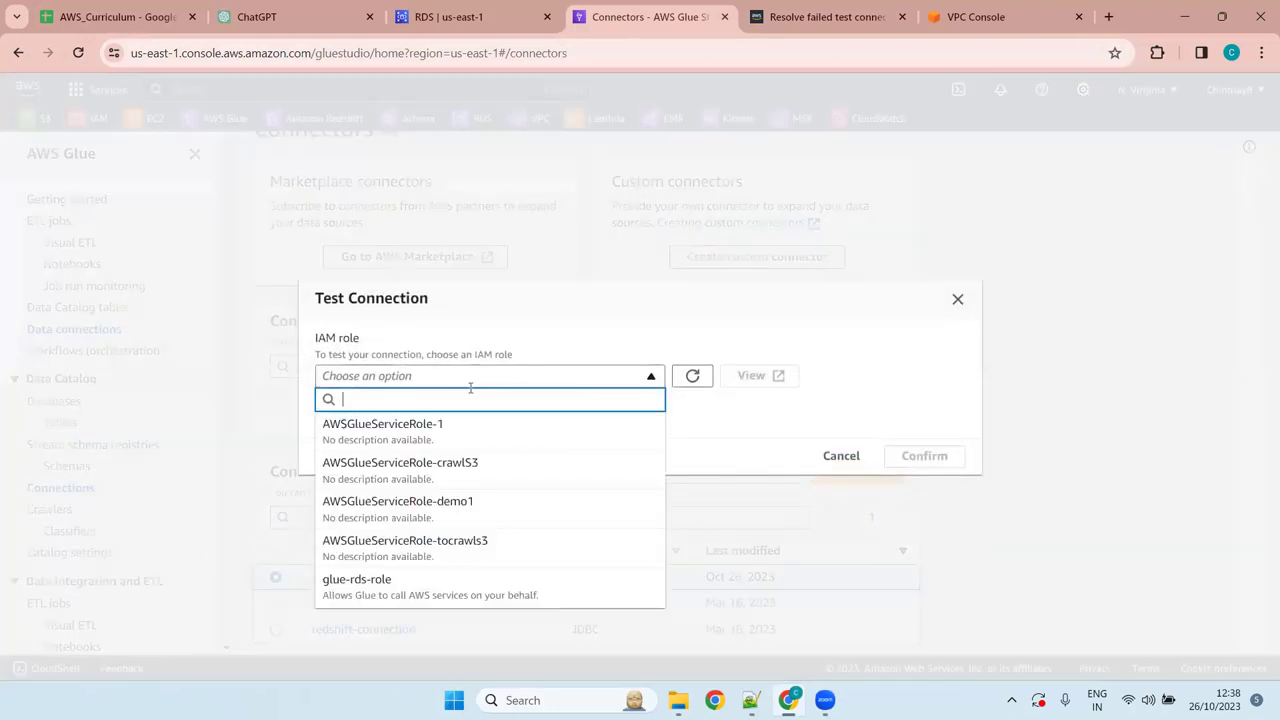
click(428, 426)
click(924, 456)
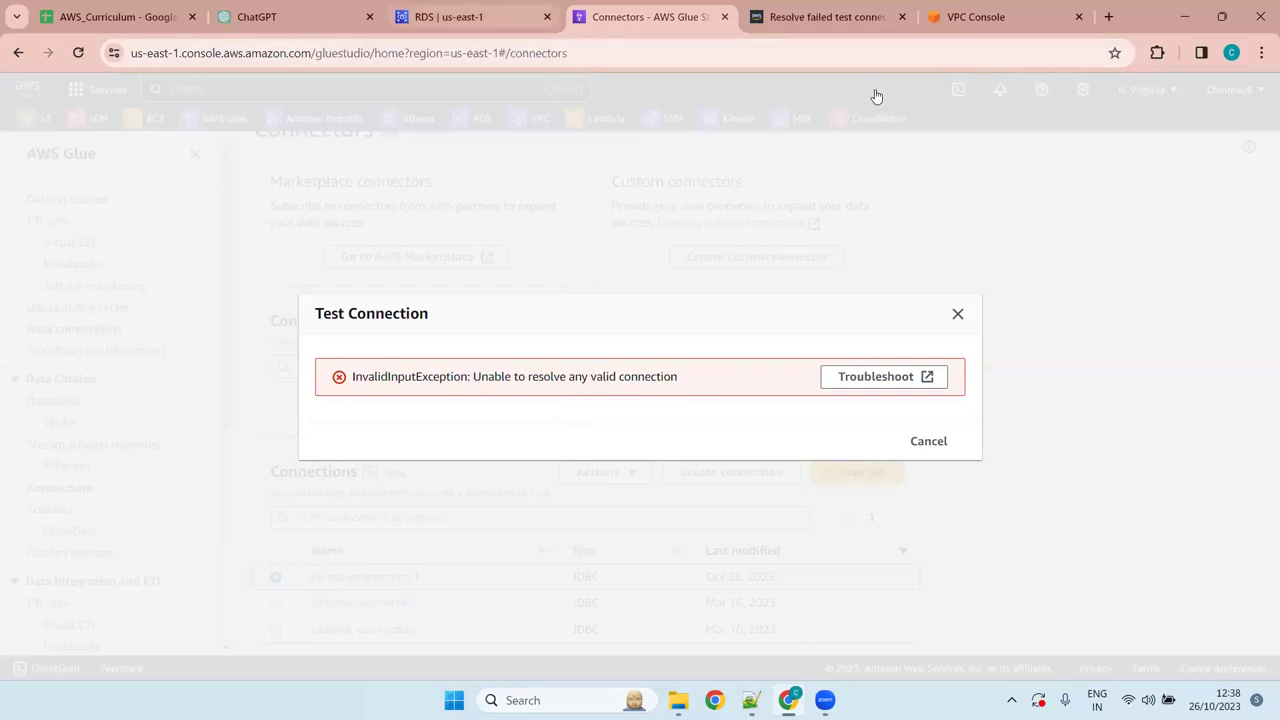
key(ctrl+shift+Tab)
scroll(365, 395, up, 3)
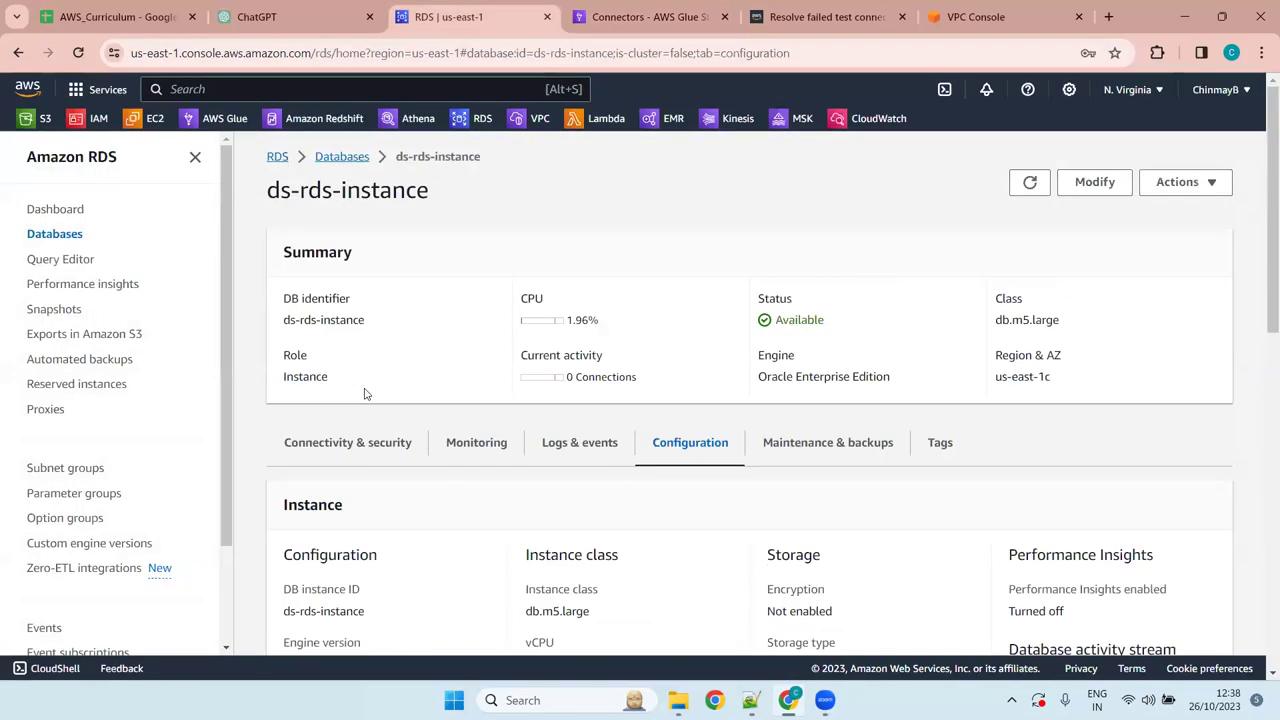
Refresh ds-rds-instance, review its Connectivity & security tab, then return to ds-vpce-s3
click(1030, 183)
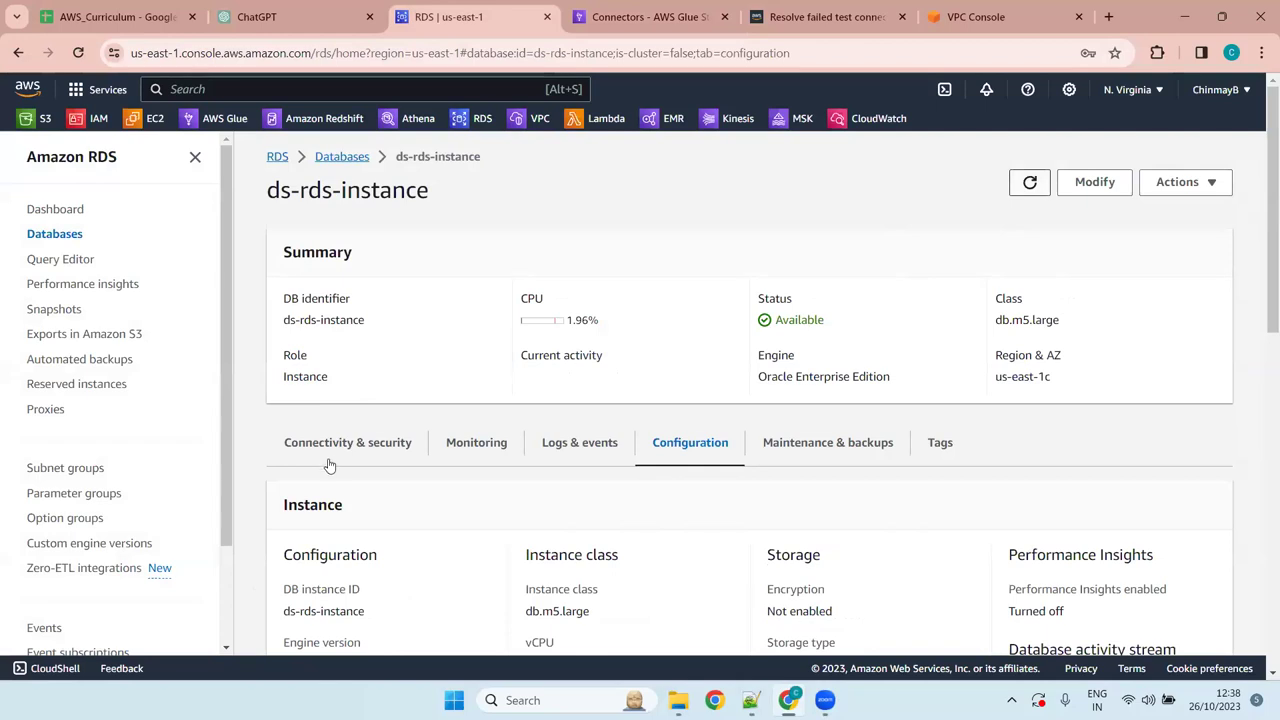
click(372, 444)
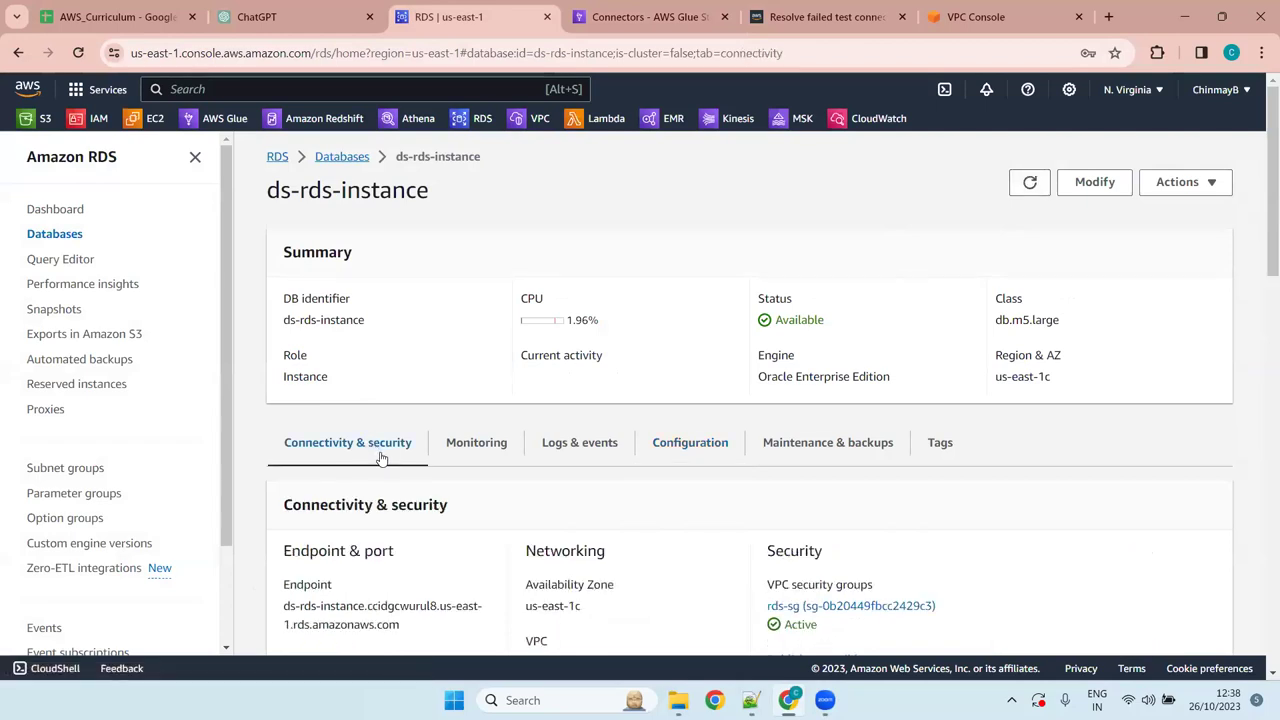
scroll(414, 532, down, 4)
scroll(414, 532, up, 4)
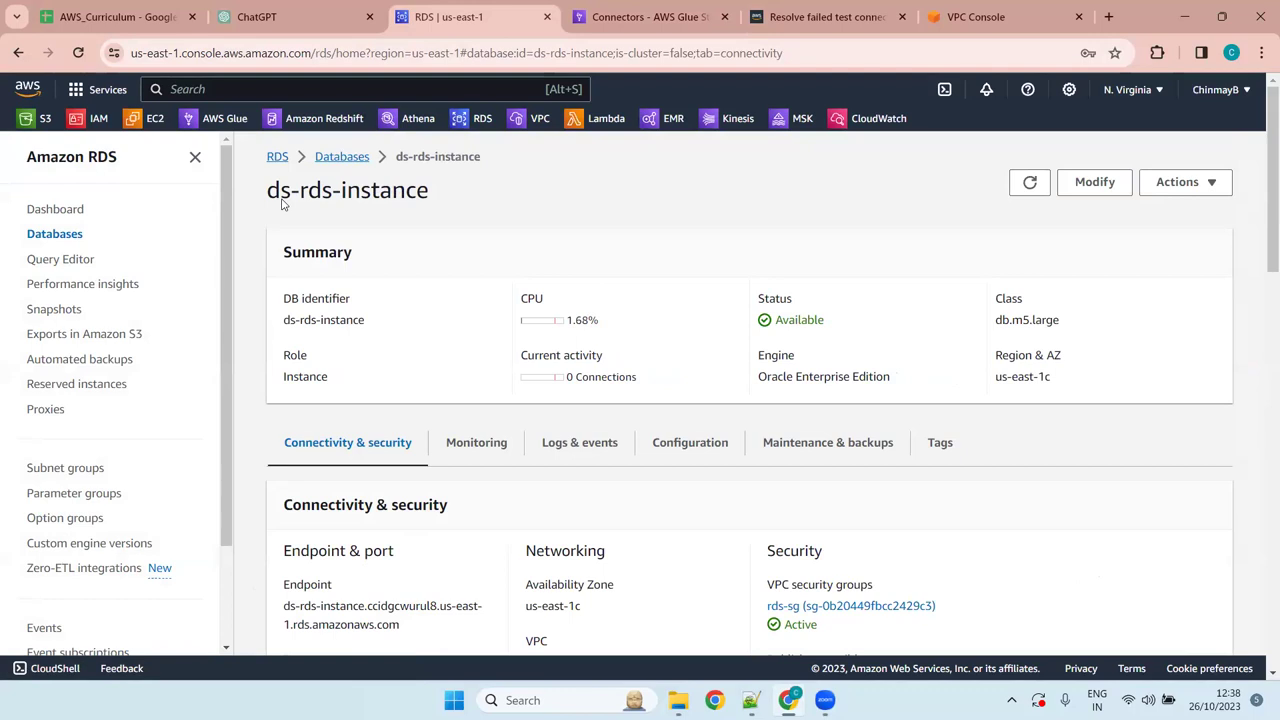
click(935, 16)
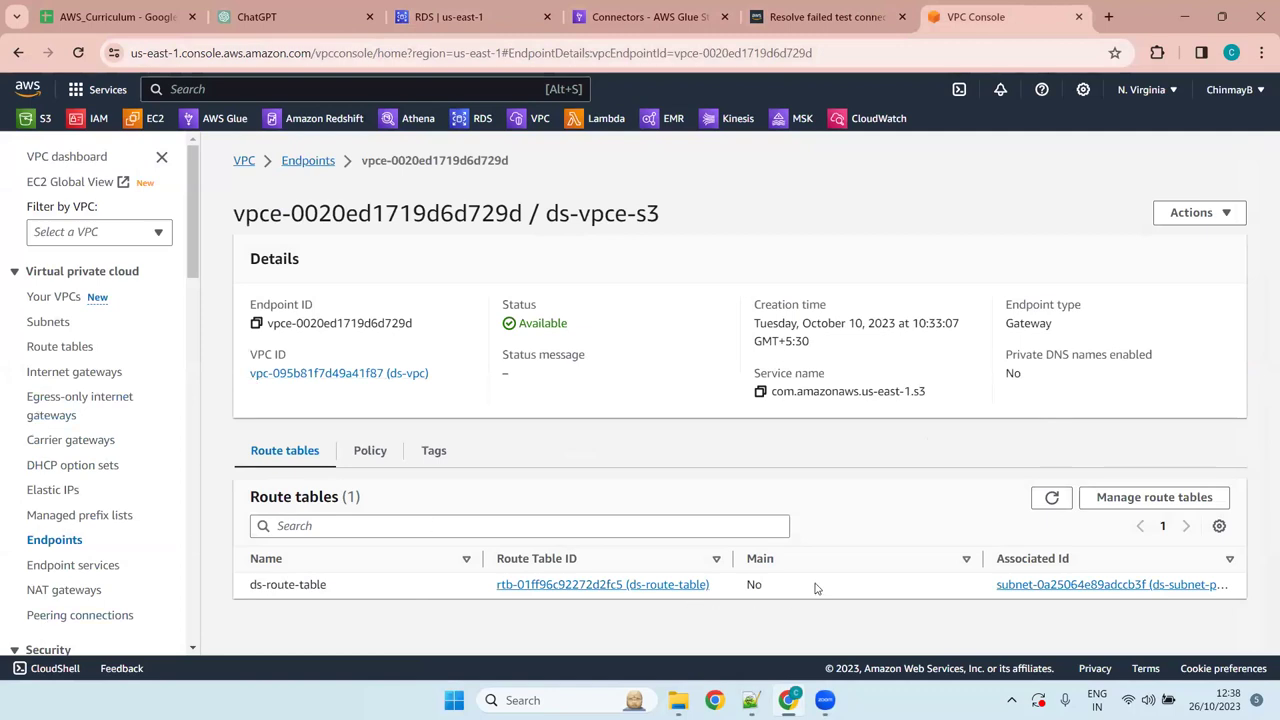
Refresh the route tables, inspect the associated subnet, and list all 10 VPC subnets
click(1051, 499)
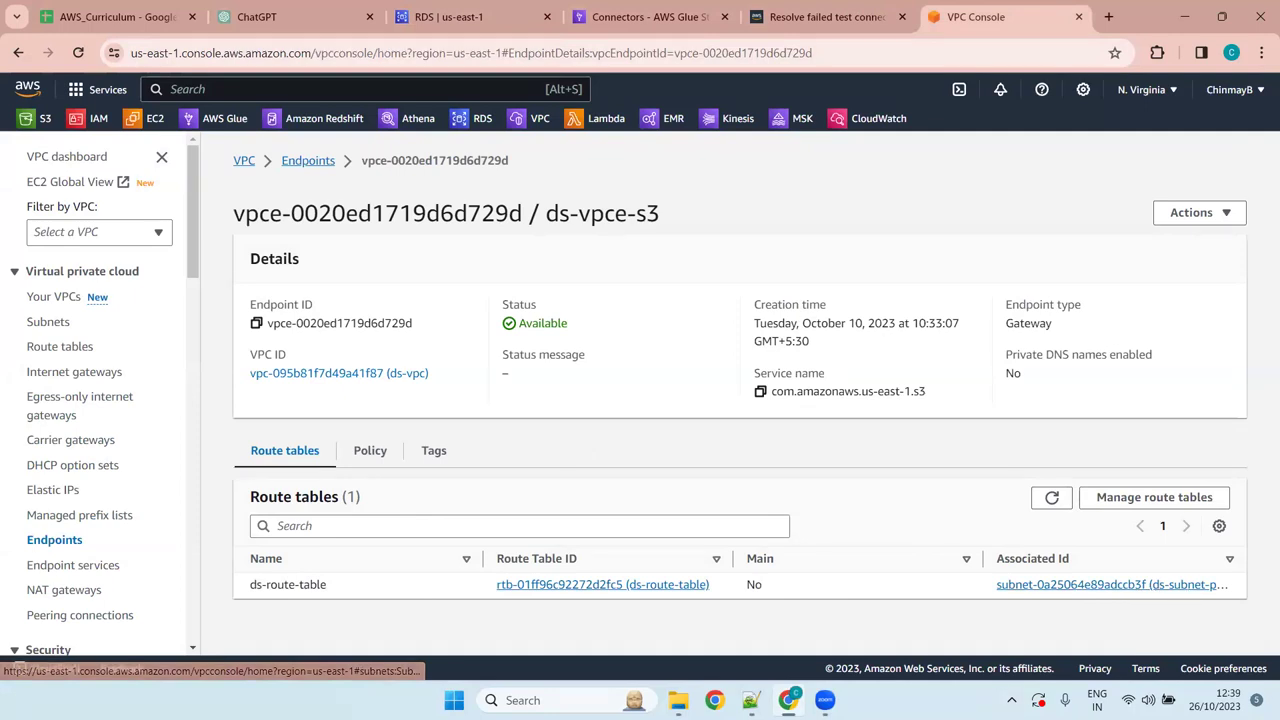
click(1107, 588)
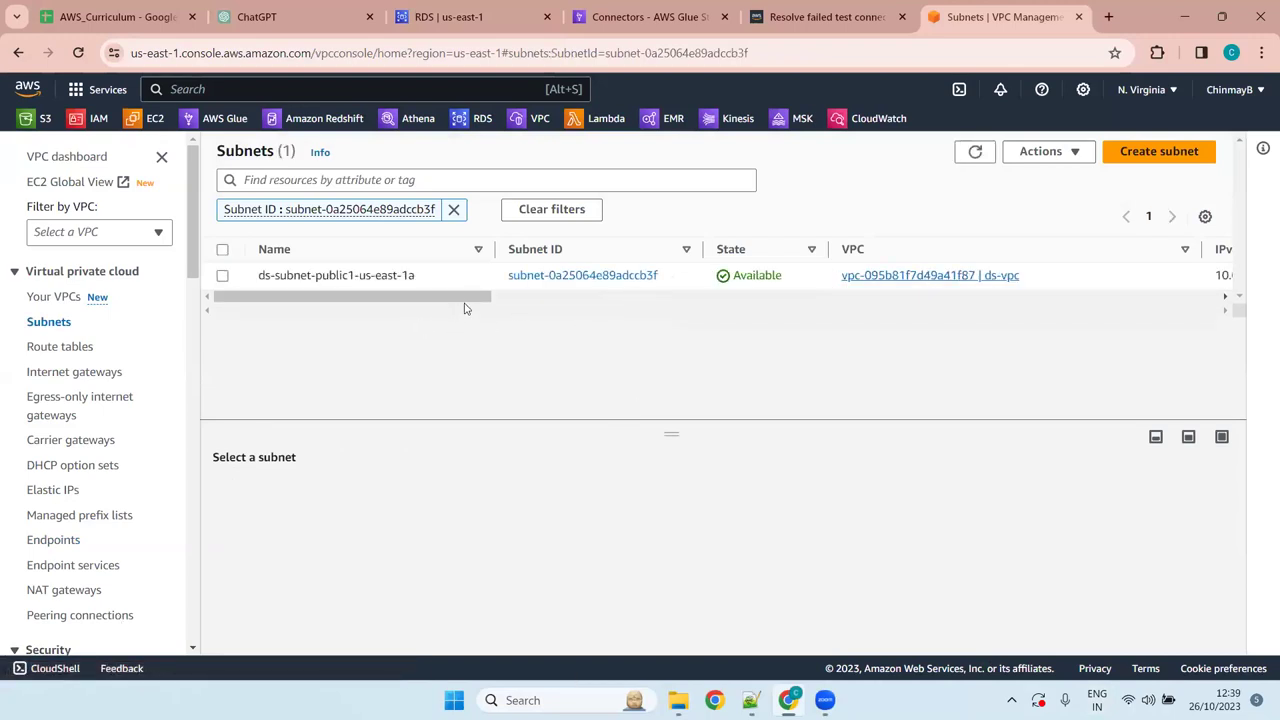
drag(480, 297, 171, 318)
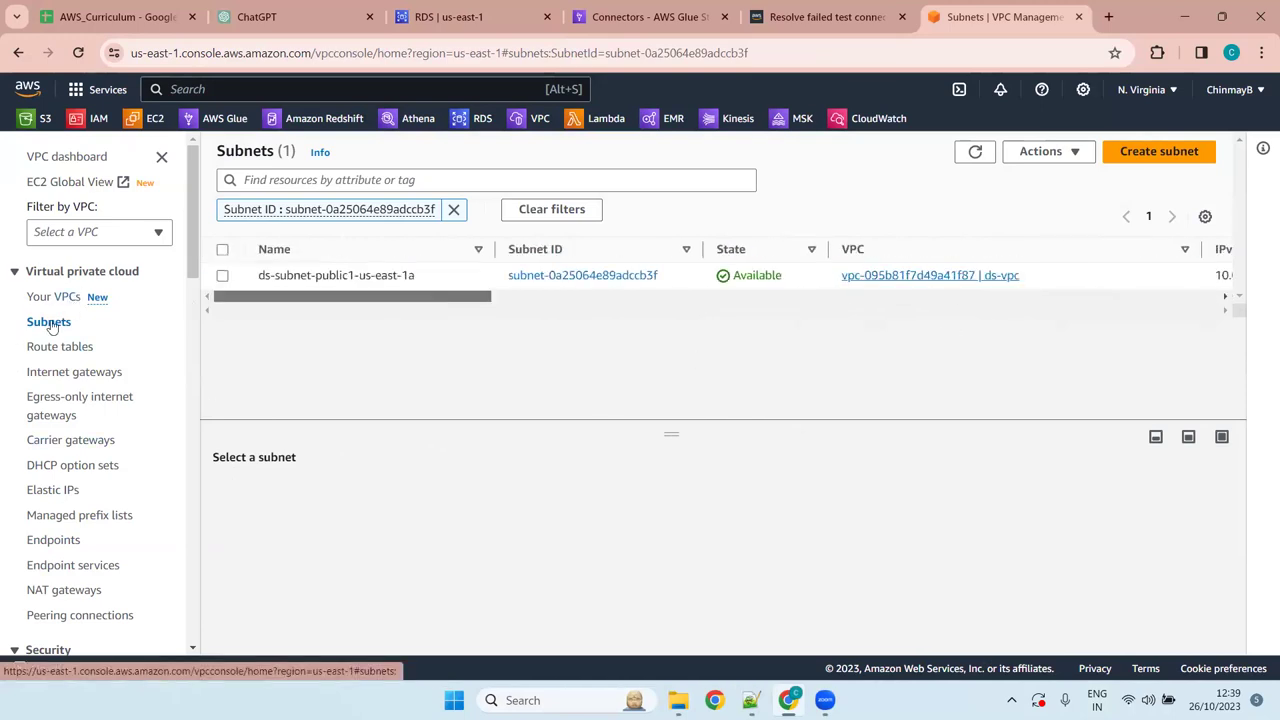
click(49, 322)
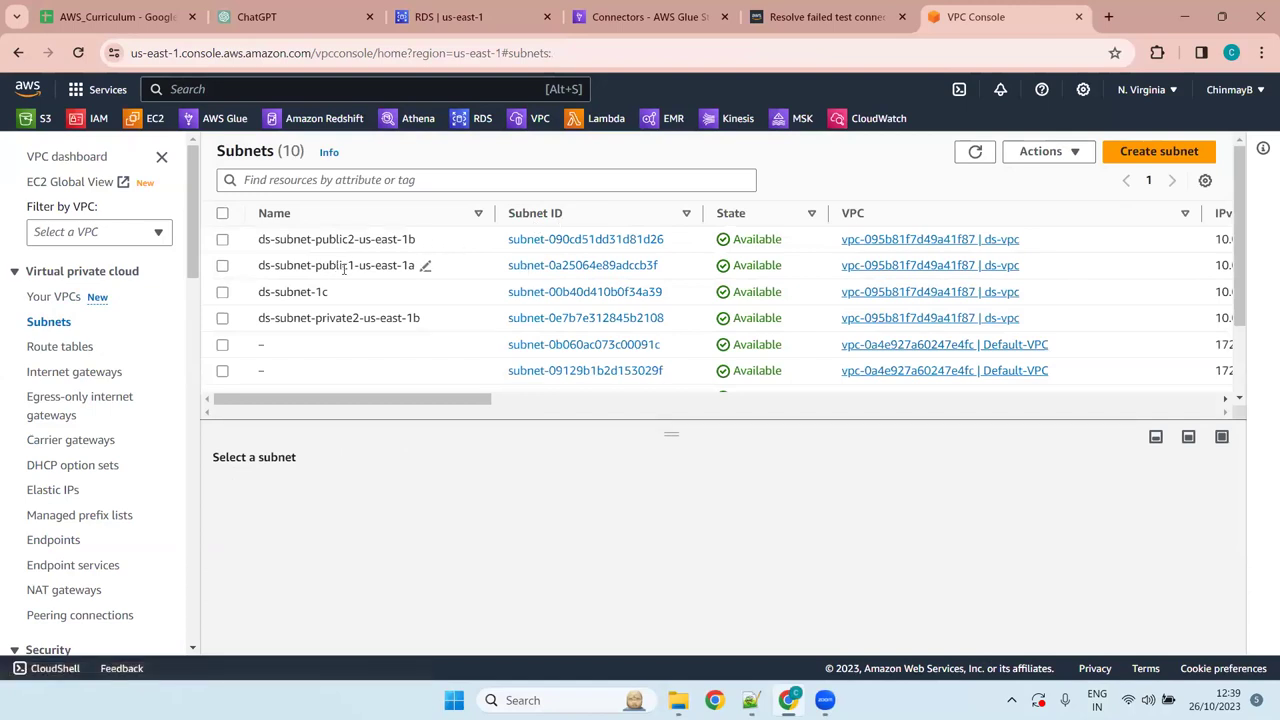
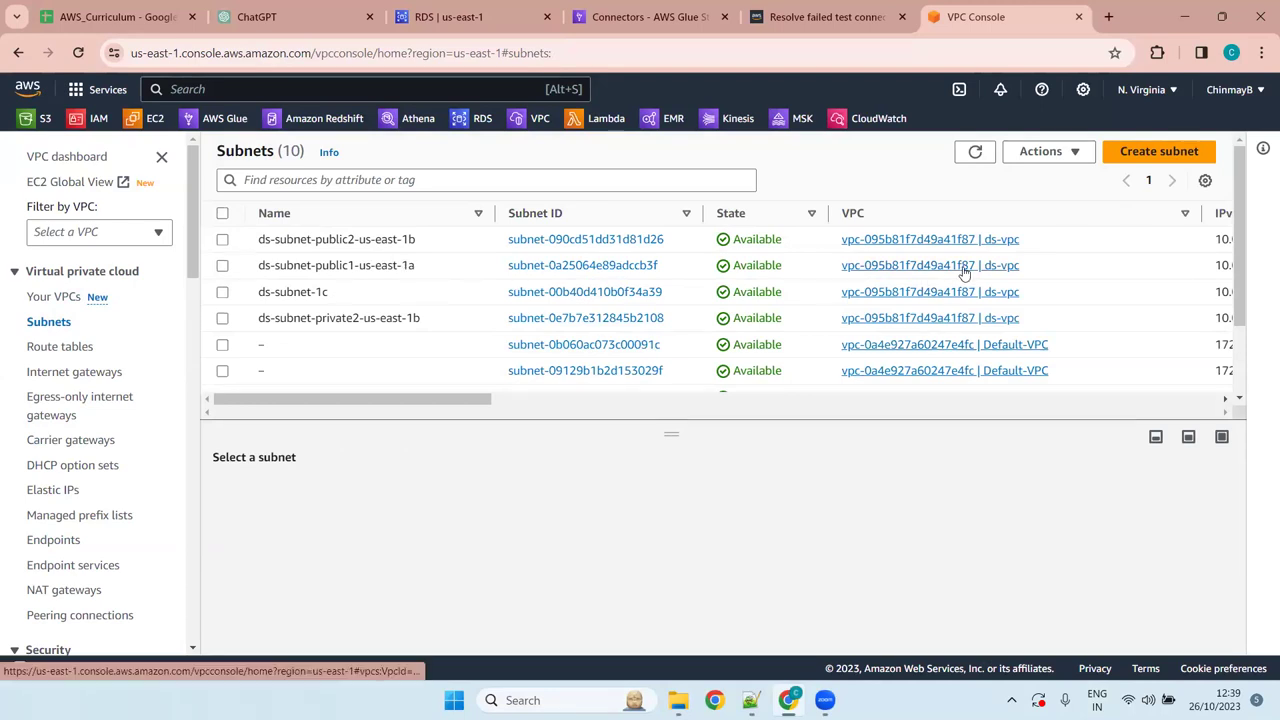
Open ds-route-table and view its Subnet associations
drag(471, 402, 334, 403)
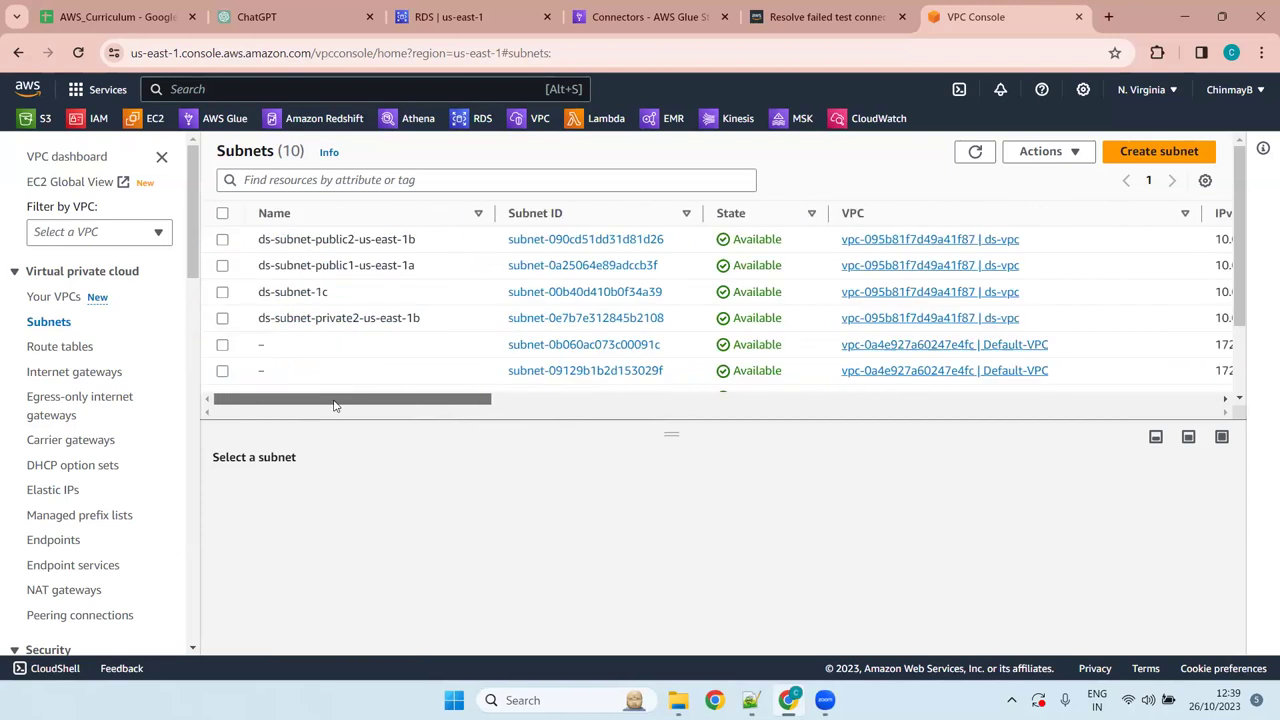
click(67, 352)
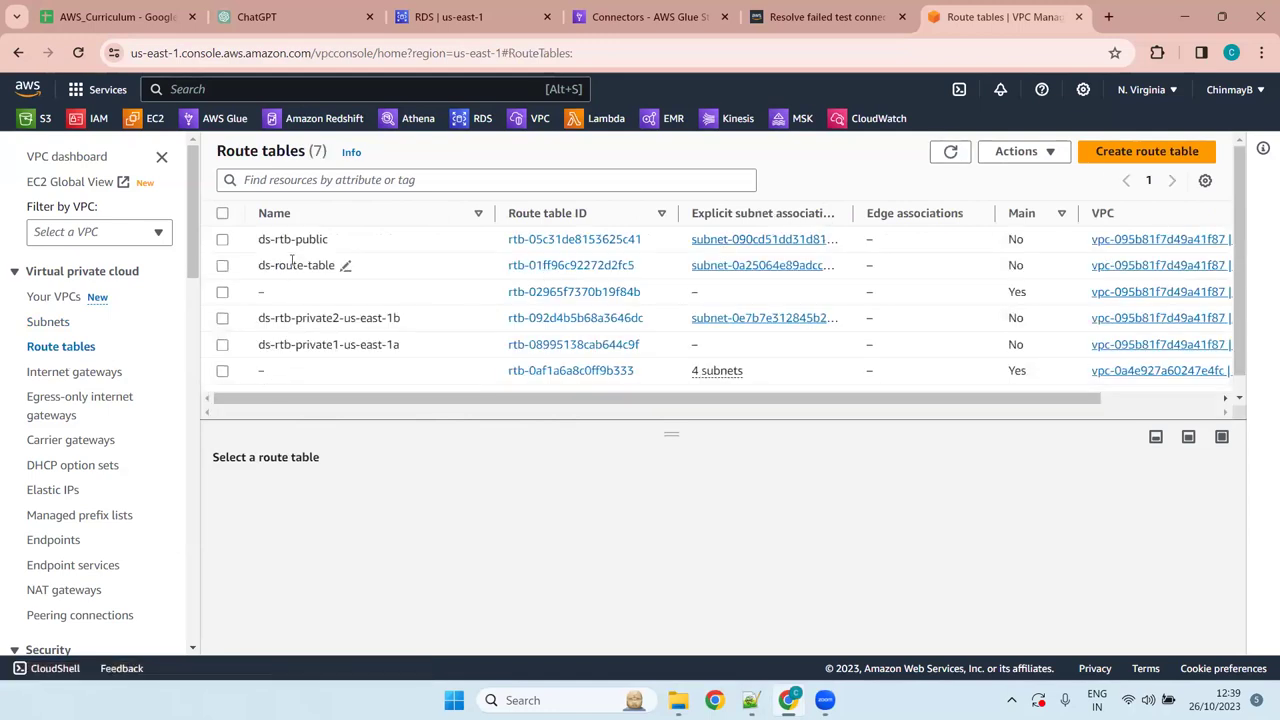
scroll(337, 311, down, 1)
scroll(322, 279, up, 1)
click(597, 266)
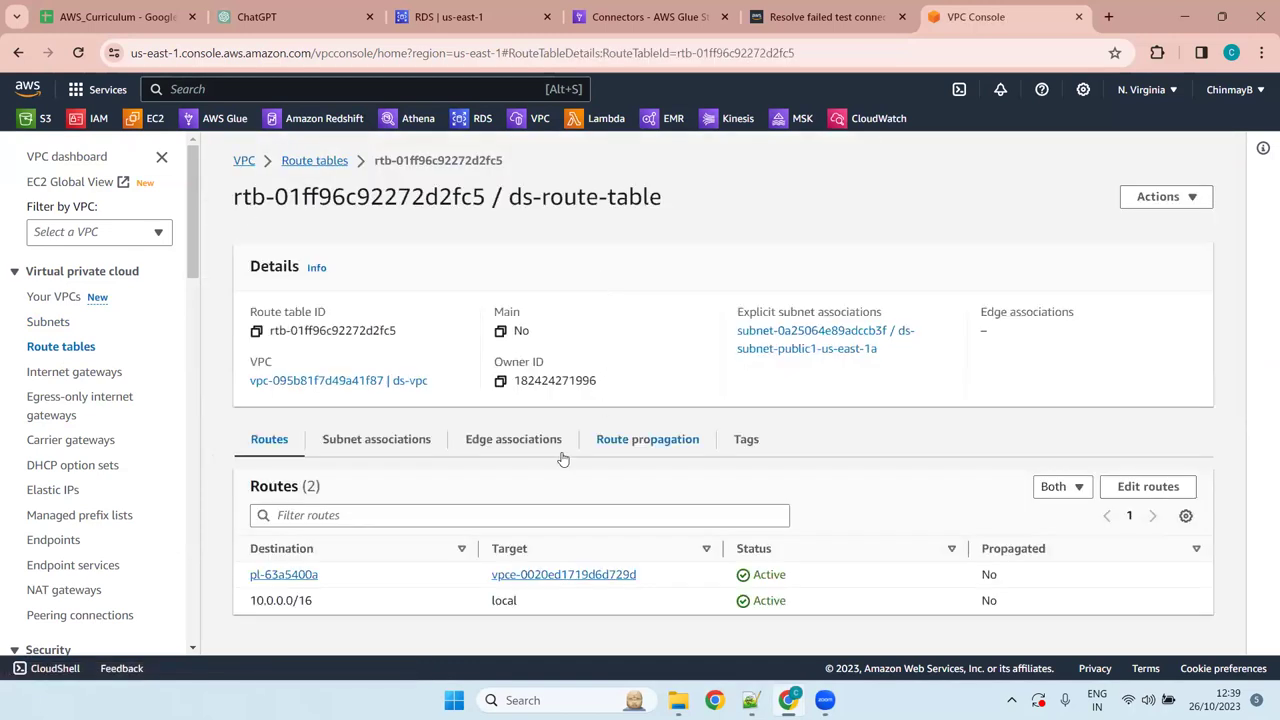
click(410, 440)
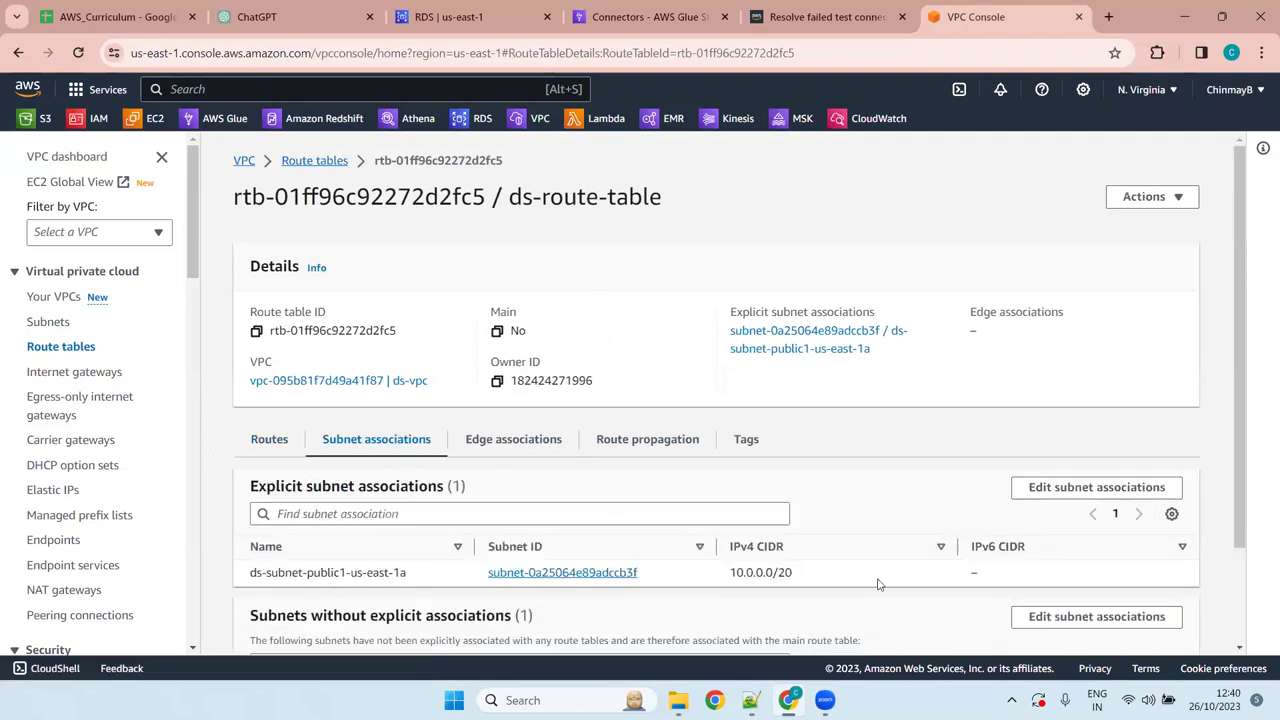
scroll(666, 491, down, 2)
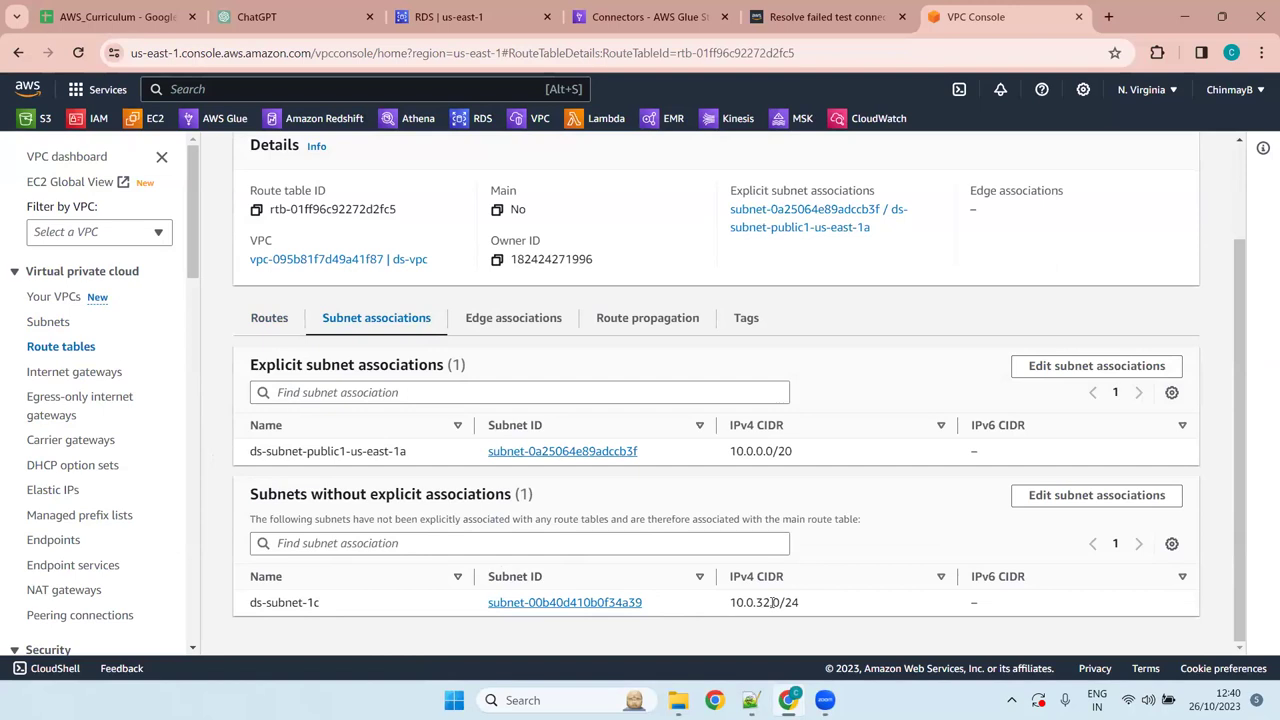
Unassociate ds-subnet-public1-us-east-1a and confirm the route table has no explicit associations
click(1098, 497)
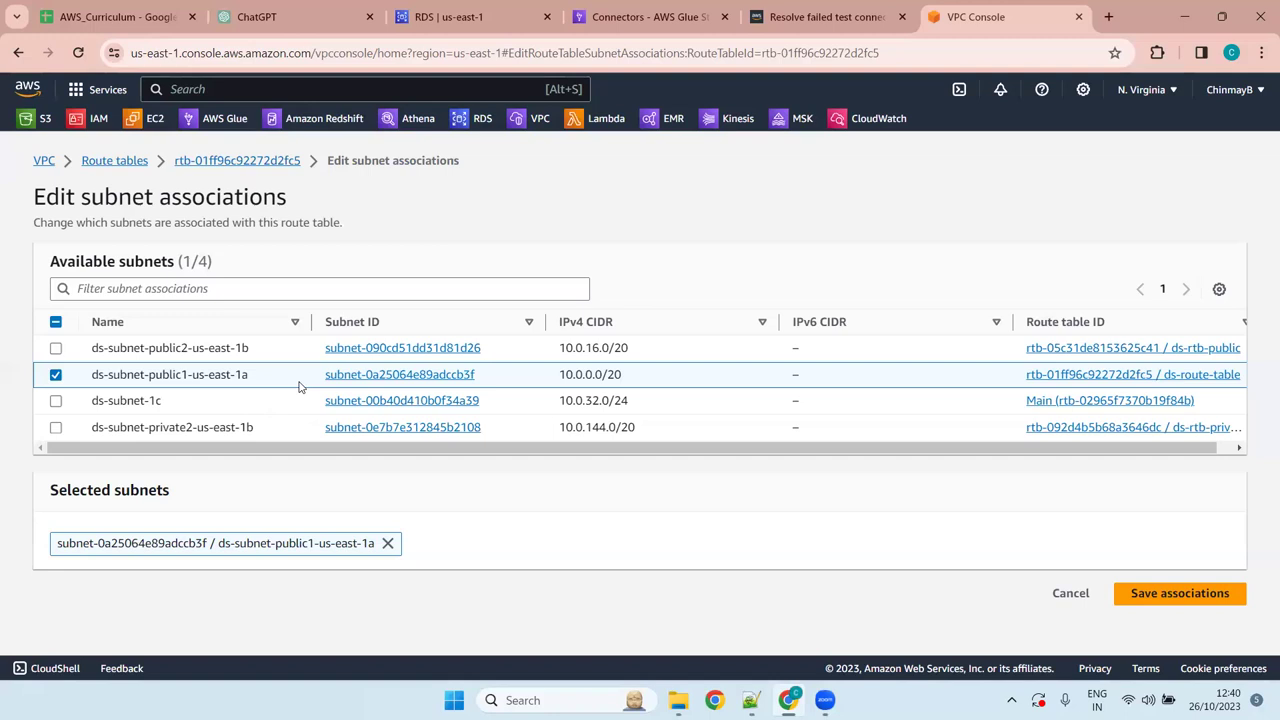
click(56, 375)
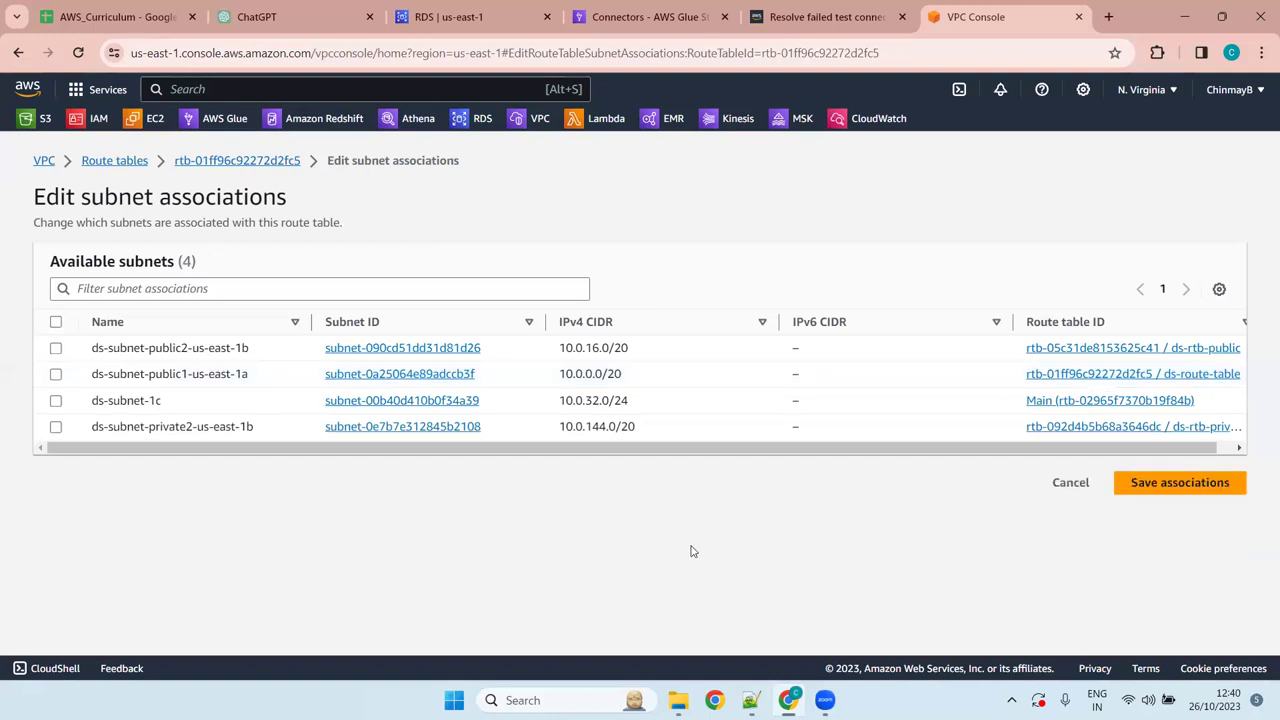
click(1190, 486)
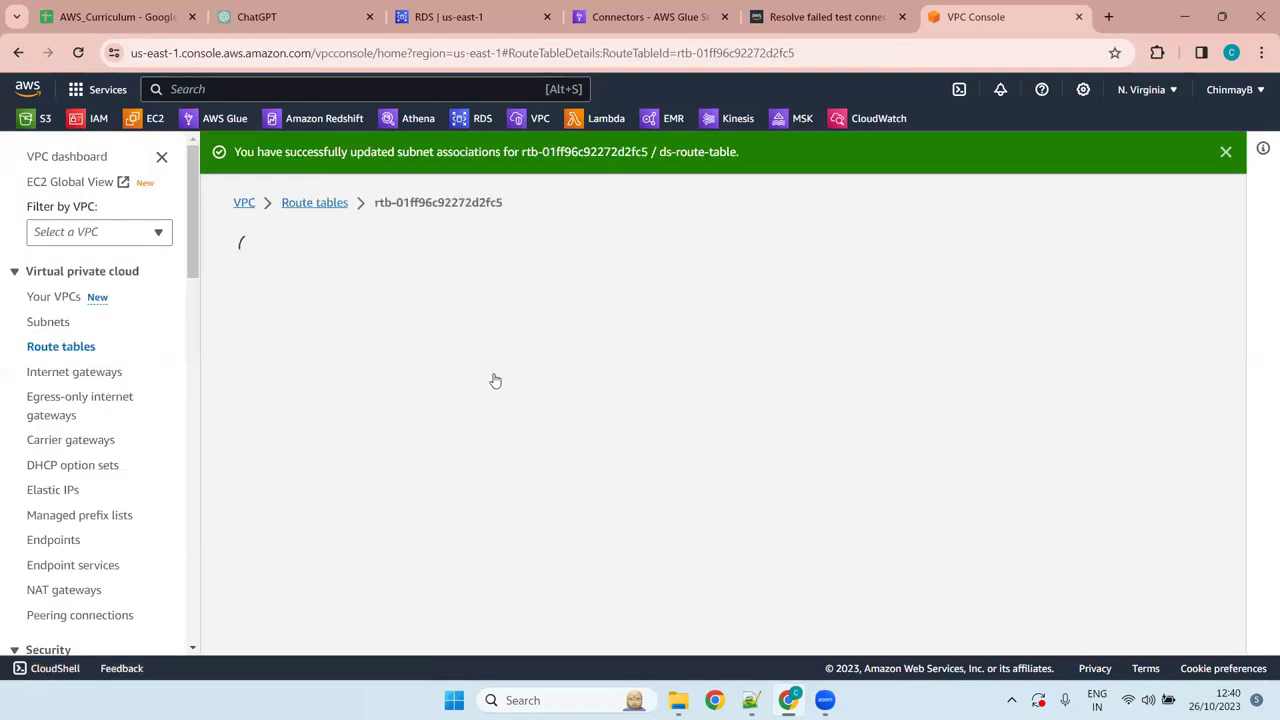
scroll(600, 420, down, 1)
click(362, 441)
scroll(672, 508, down, 2)
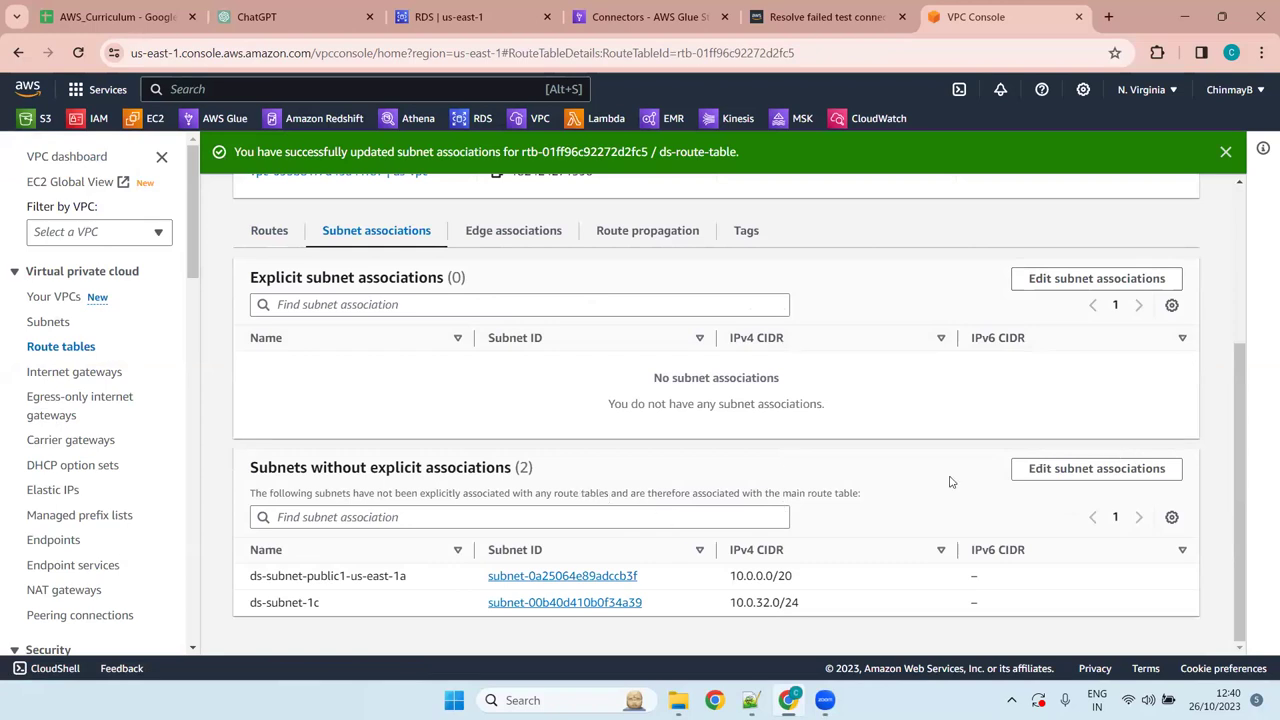
Associate all four ds subnets with ds-route-table: public1, public2, private2 and 1c
click(1029, 466)
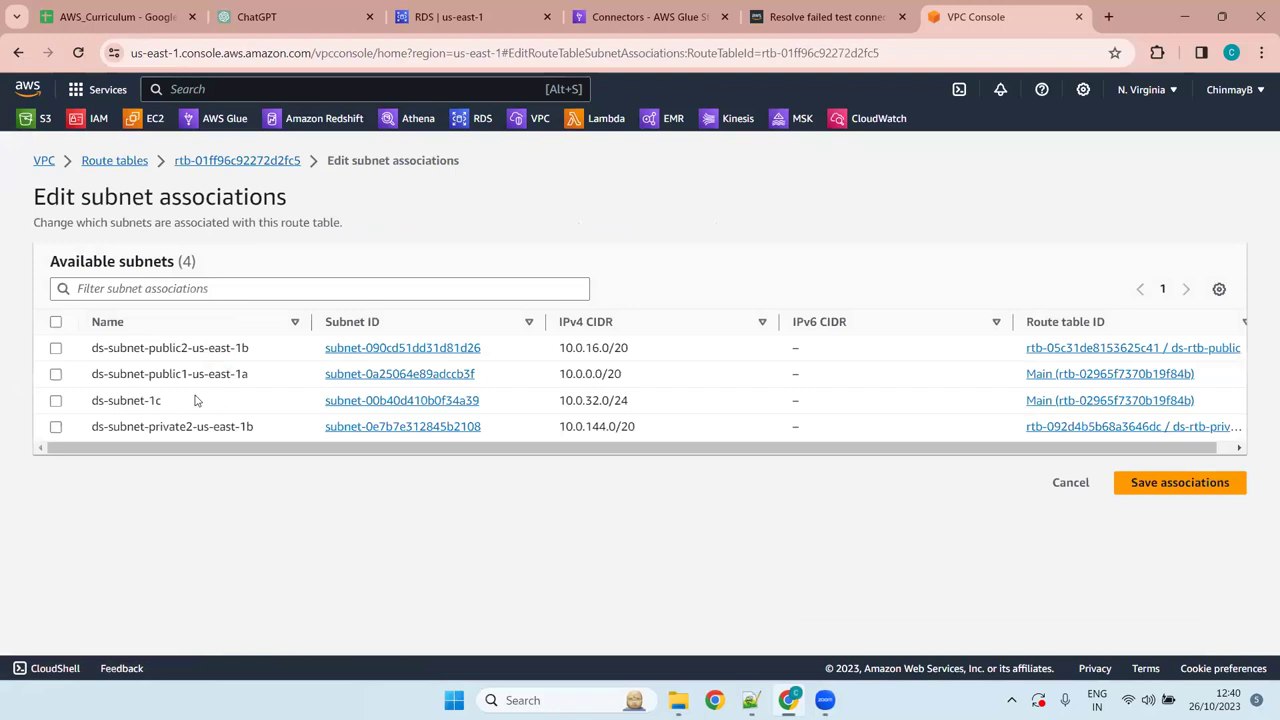
click(56, 349)
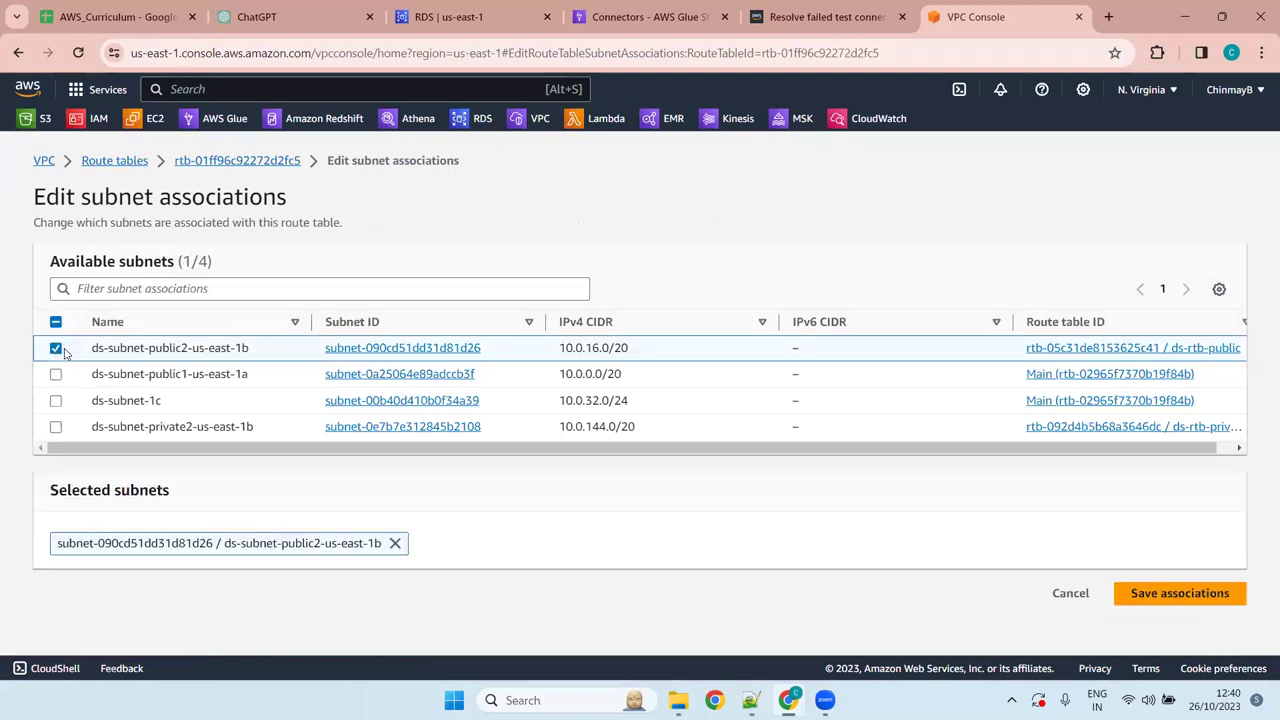
click(54, 428)
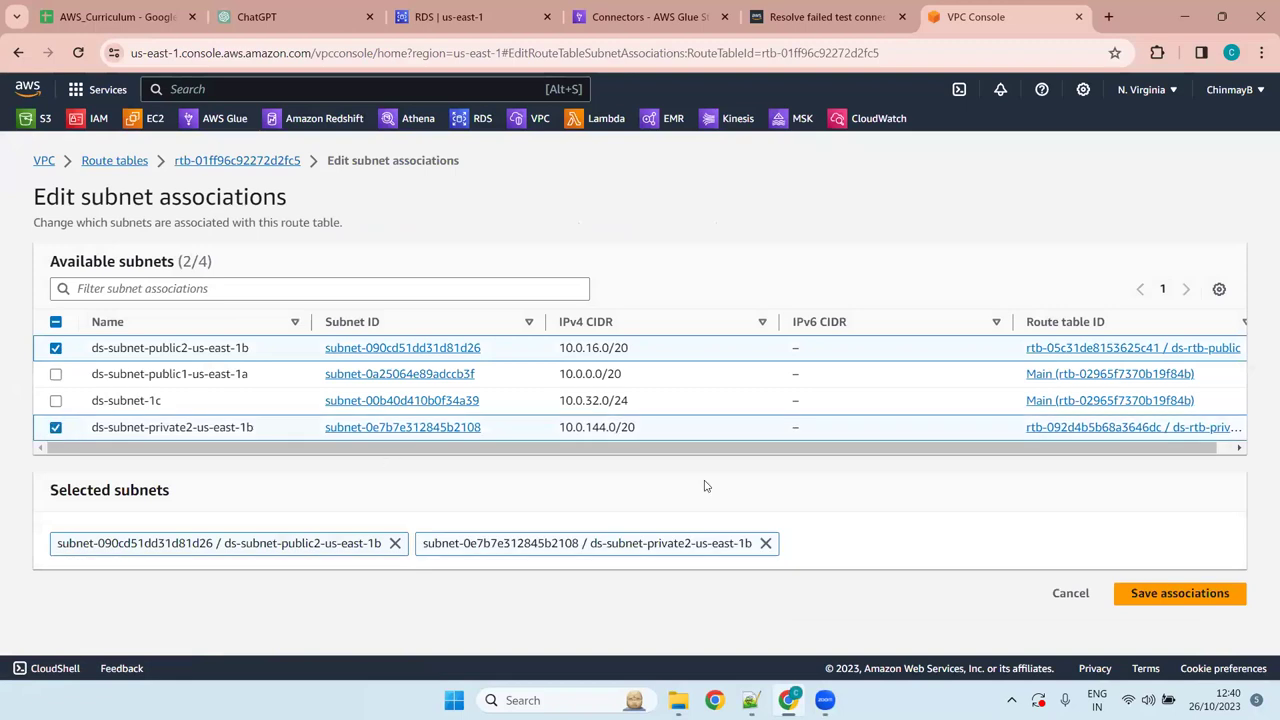
click(56, 401)
click(56, 374)
click(1197, 628)
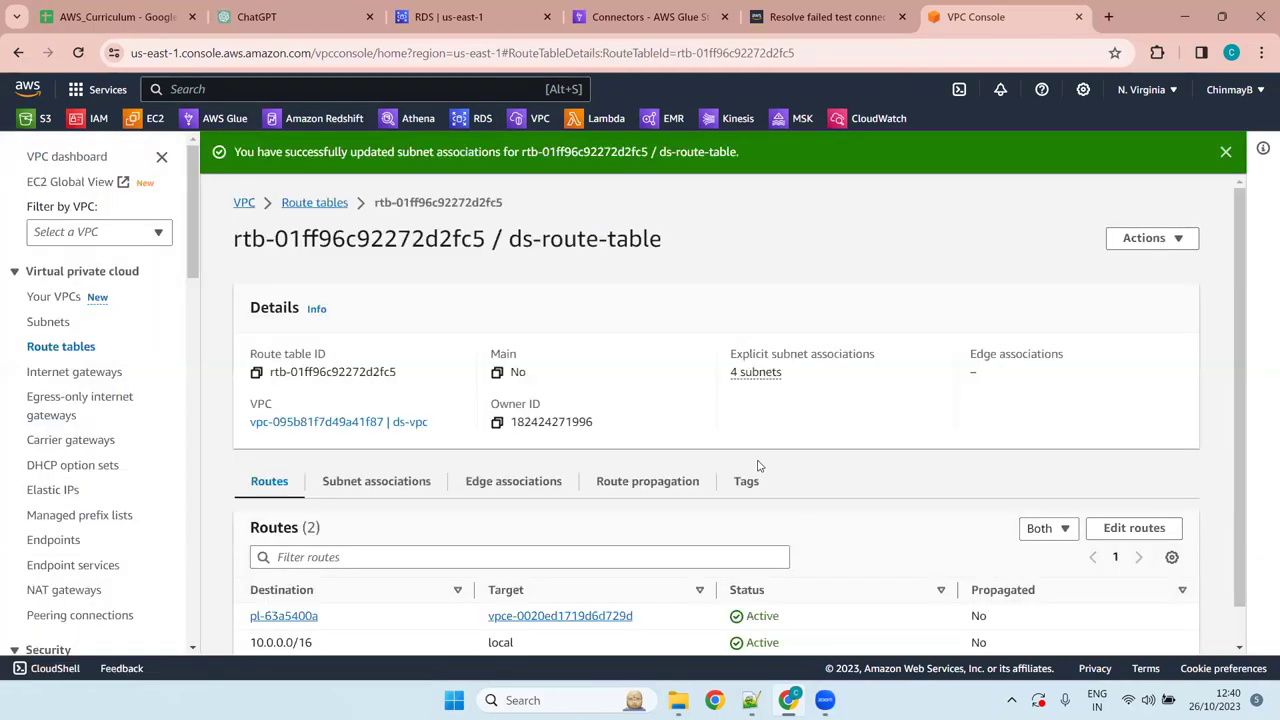
Verify the four subnet associations, then go to the Internet gateways list
scroll(757, 463, down, 1)
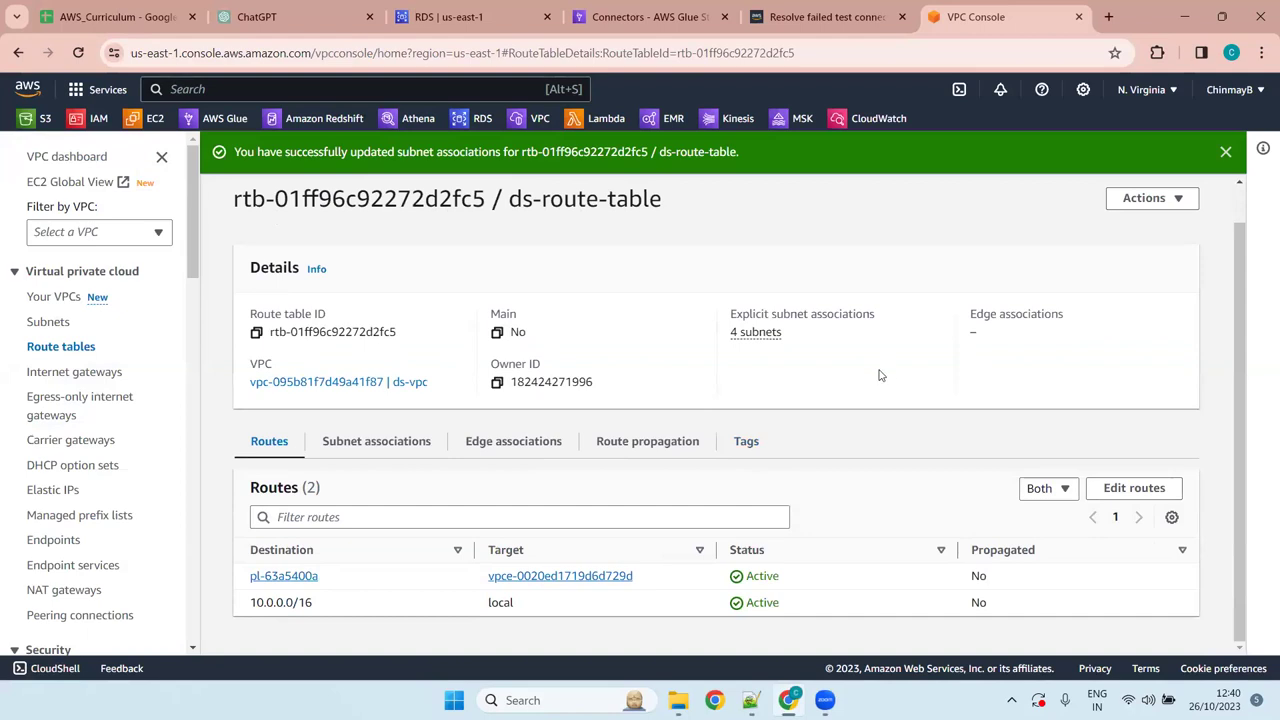
click(368, 438)
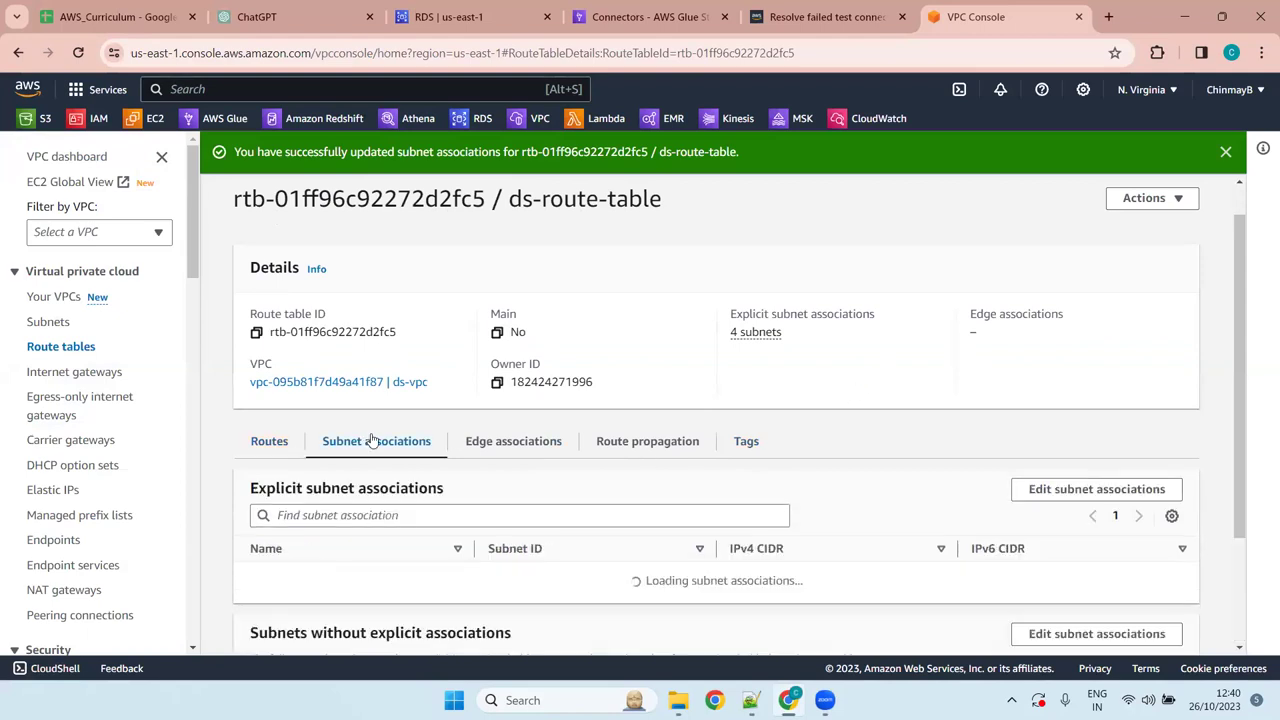
scroll(626, 507, down, 3)
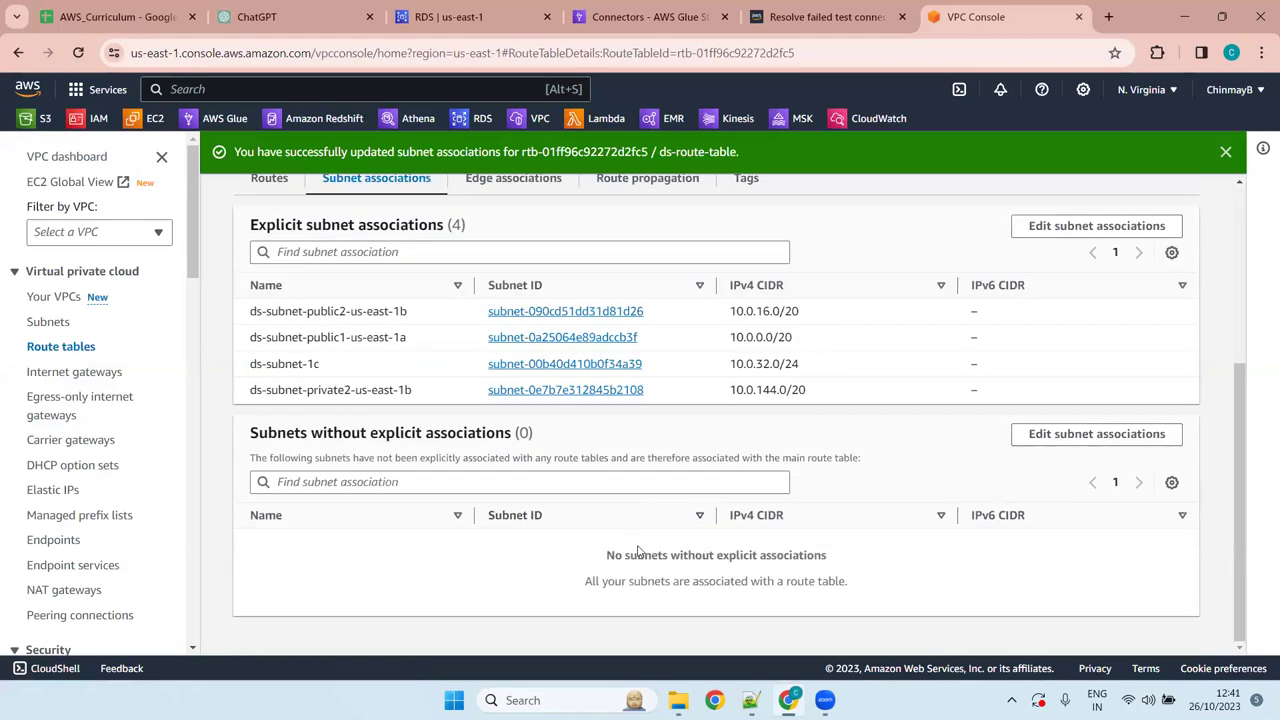
scroll(640, 553, up, 4)
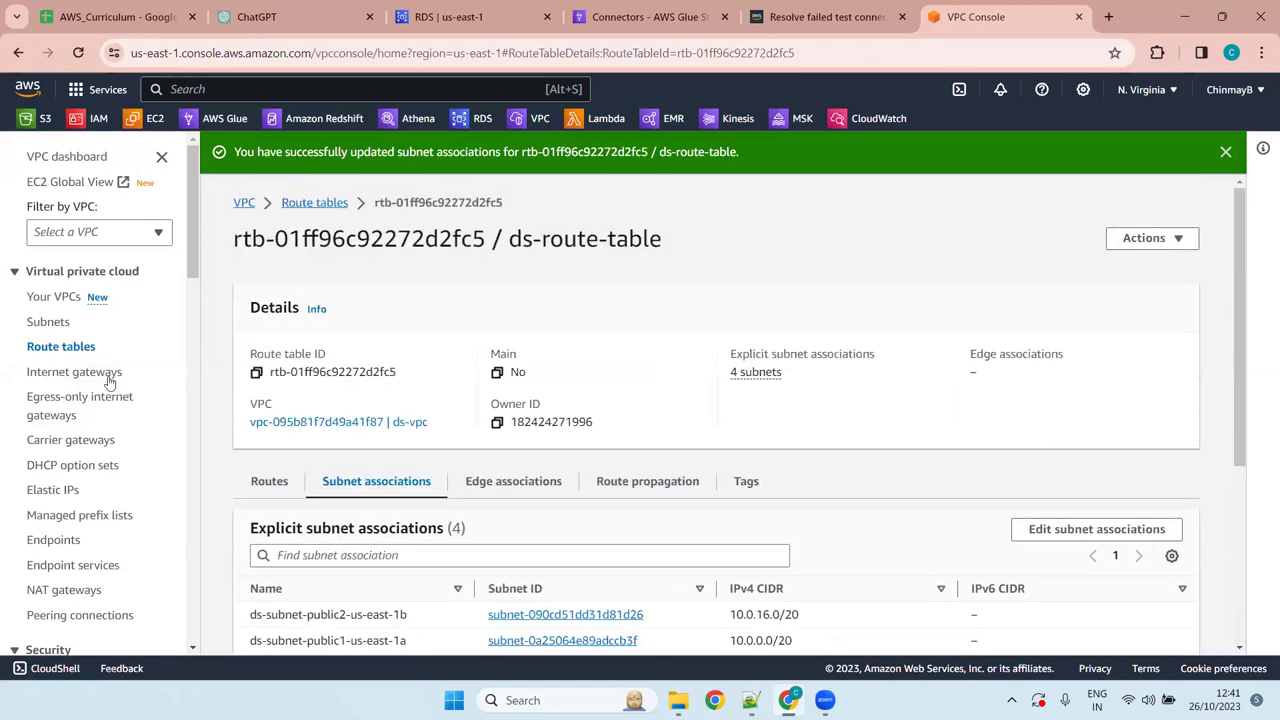
click(108, 376)
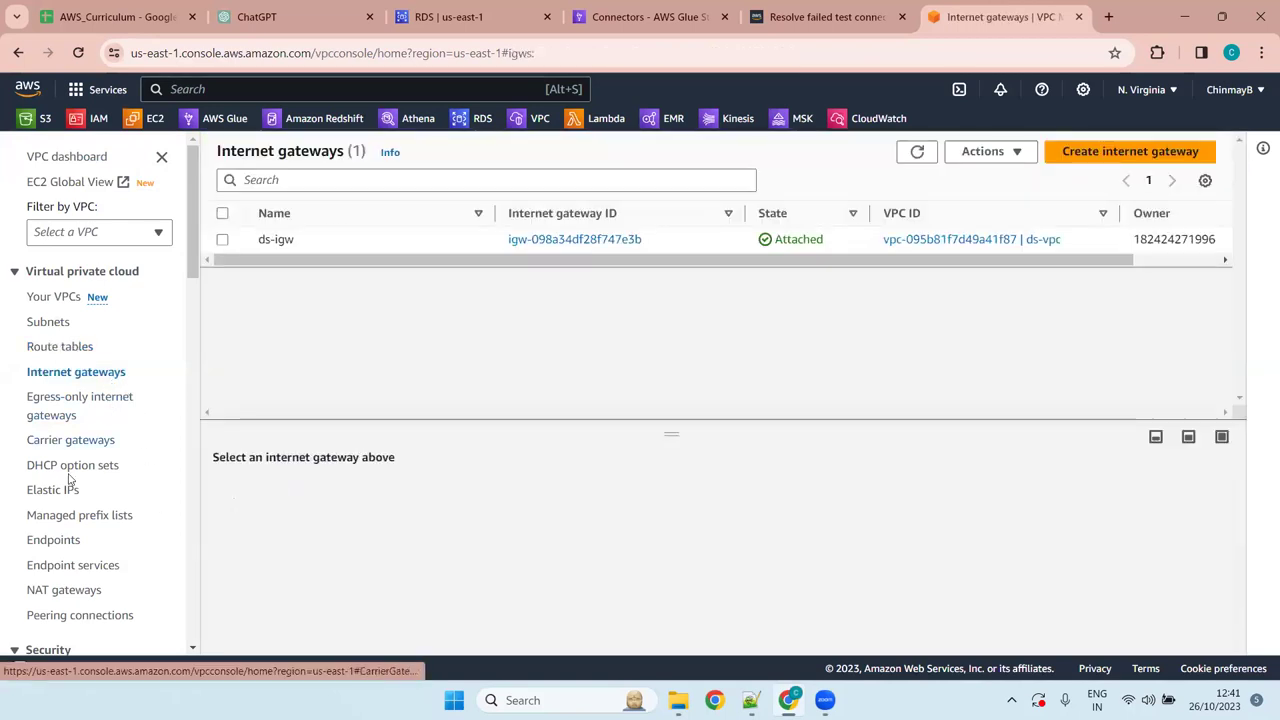
Confirm endpoint ds-vpce-s3 still uses ds-route-table, cancelling without changes, then view NAT gateways
click(62, 541)
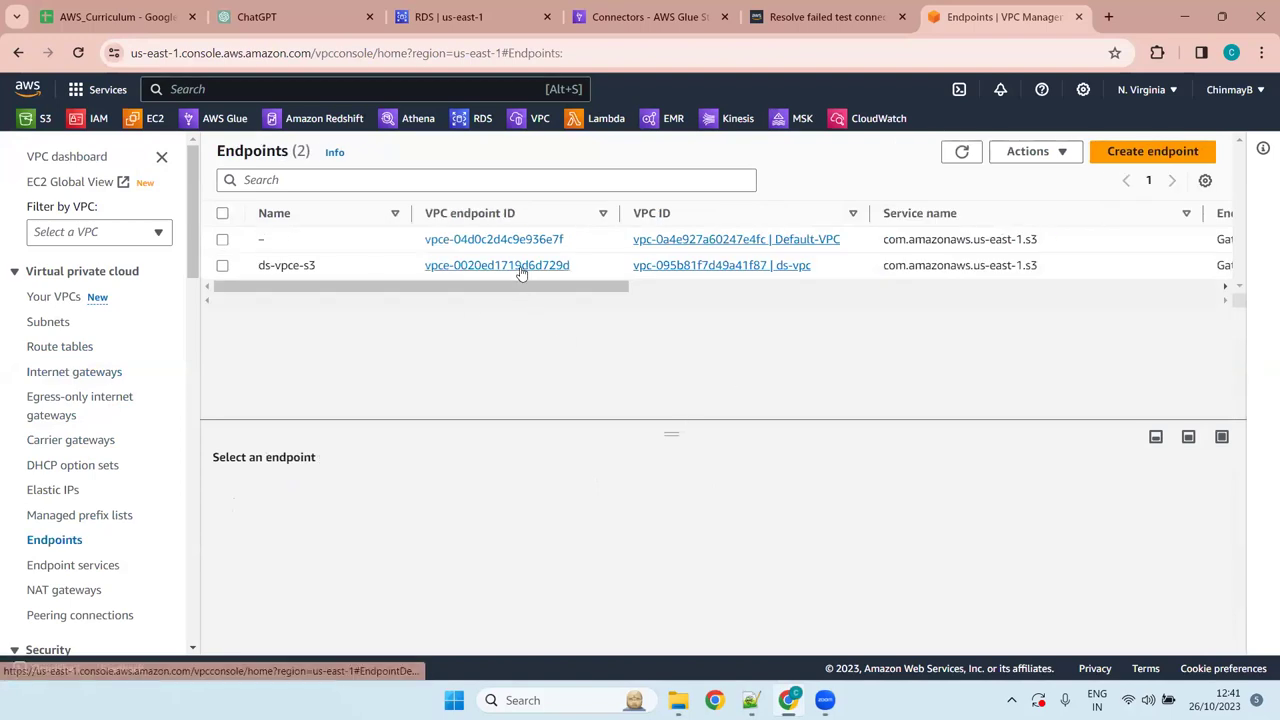
click(520, 270)
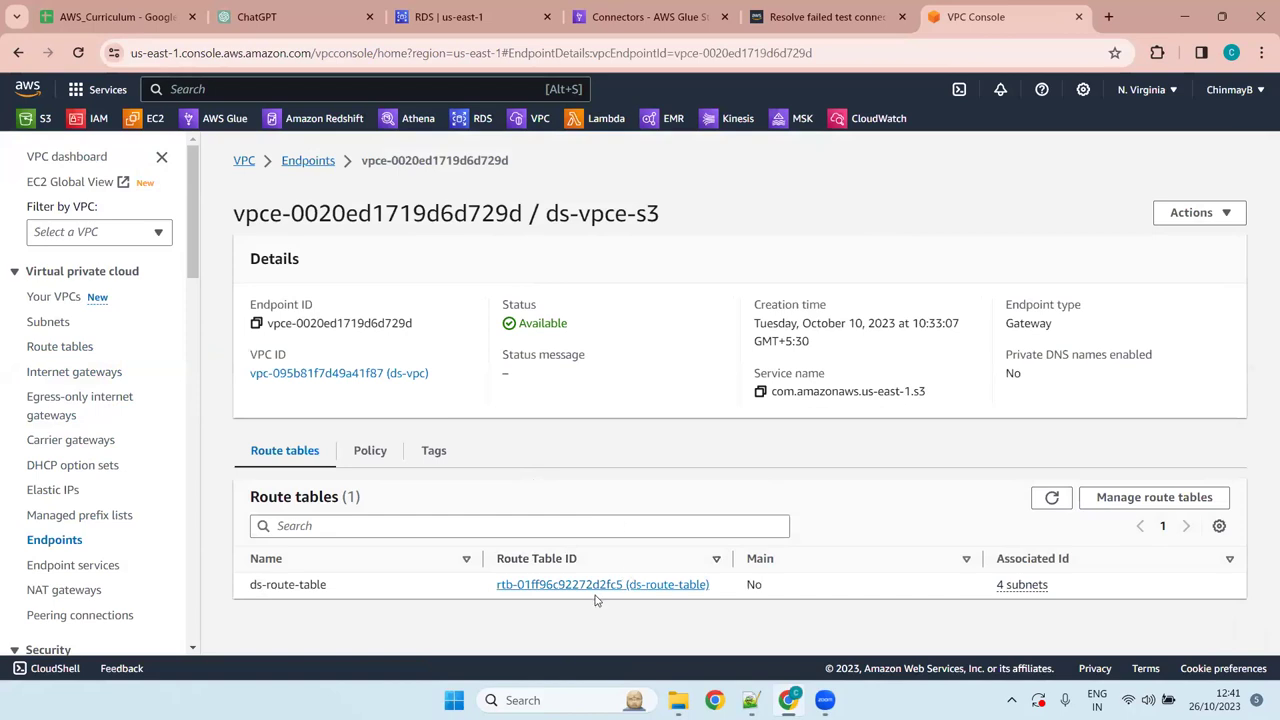
click(1049, 497)
click(1108, 497)
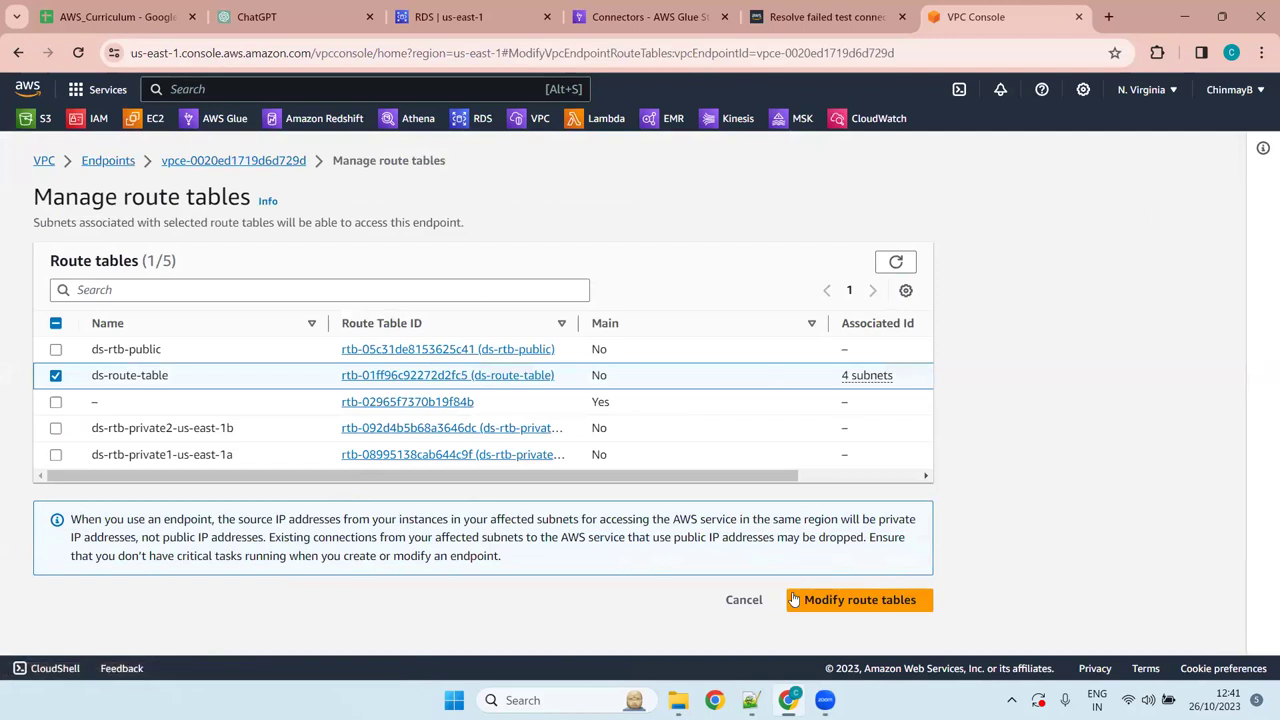
click(860, 600)
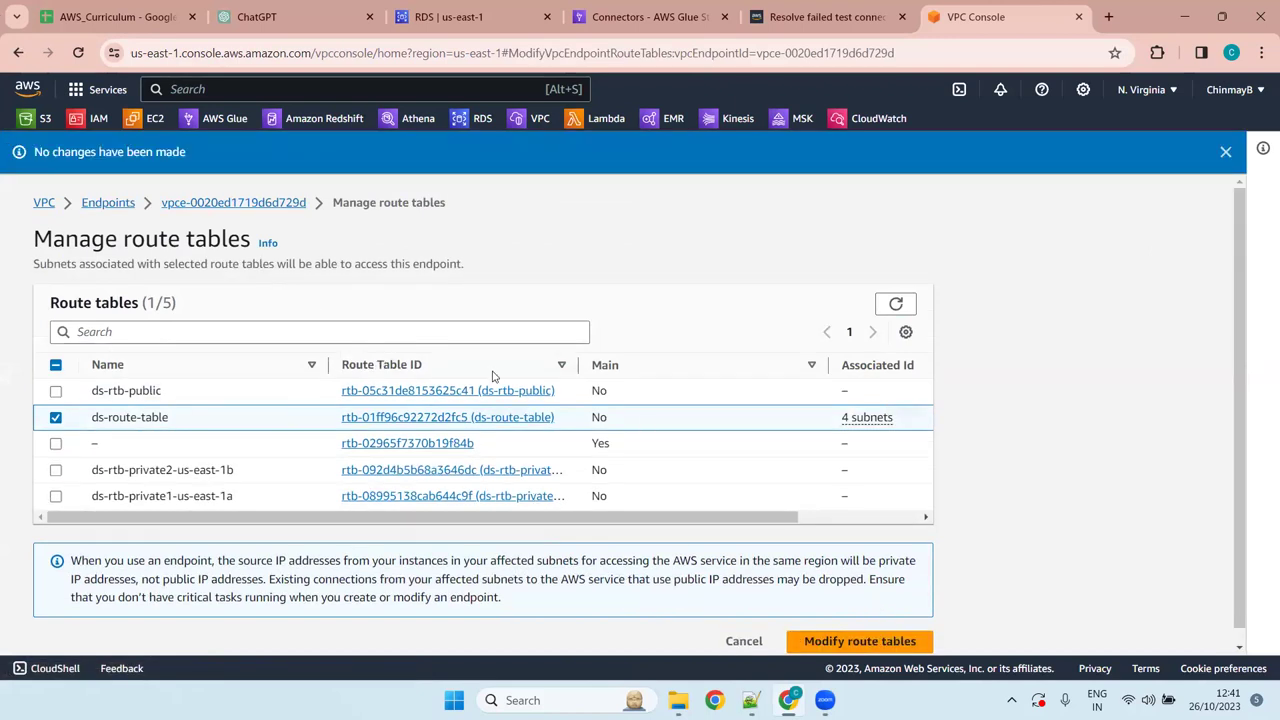
click(752, 642)
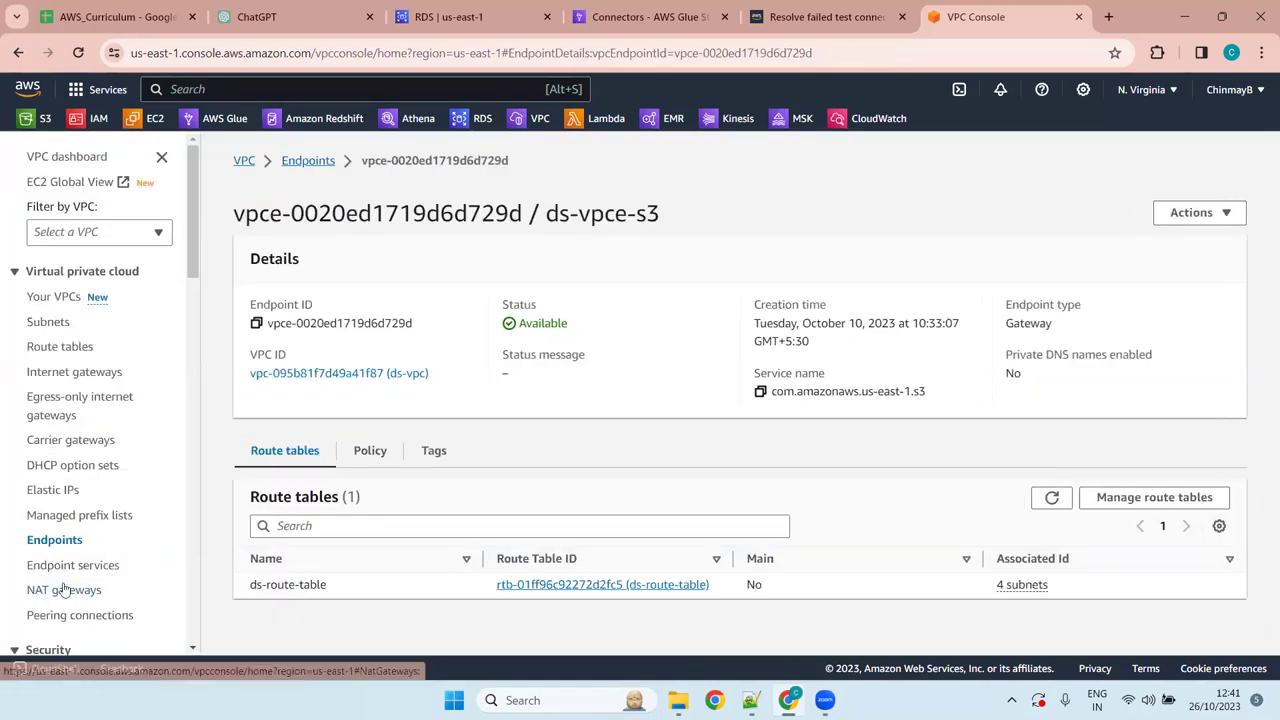
click(63, 590)
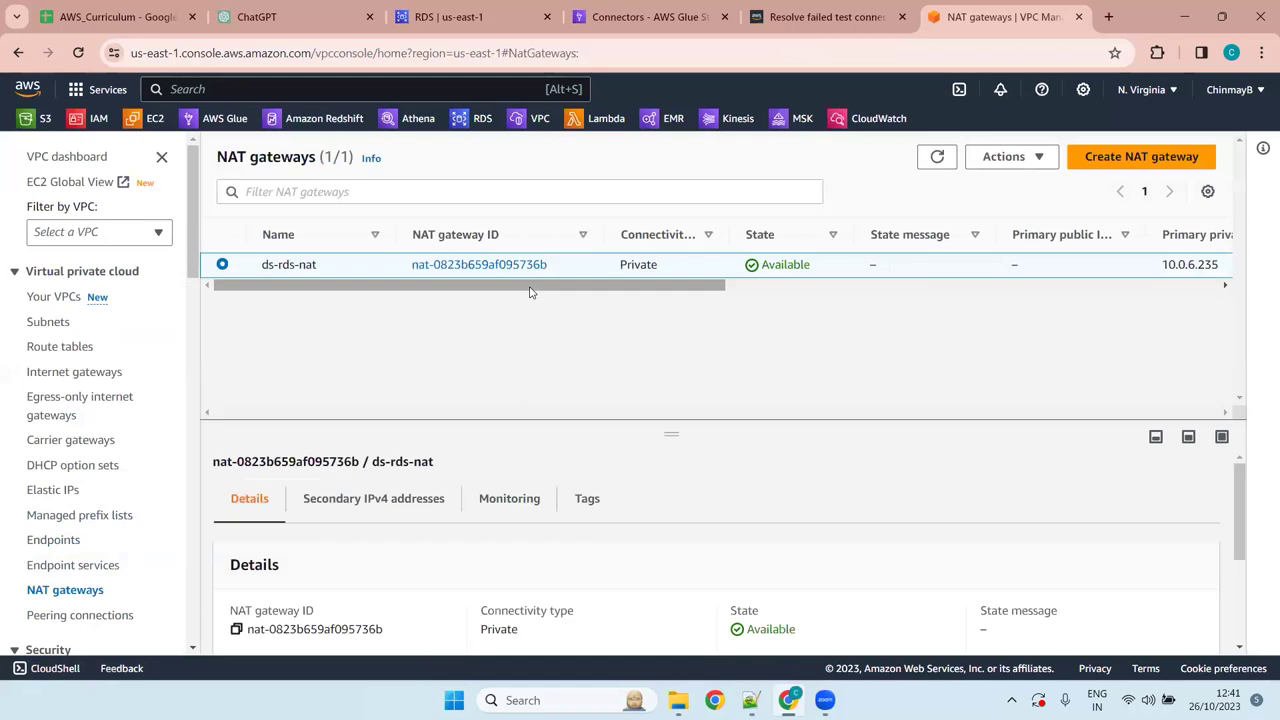
Review the ds-rds-nat gateway's secondary IPv4 addresses unchanged, then return to the Glue Connectors tab
click(498, 265)
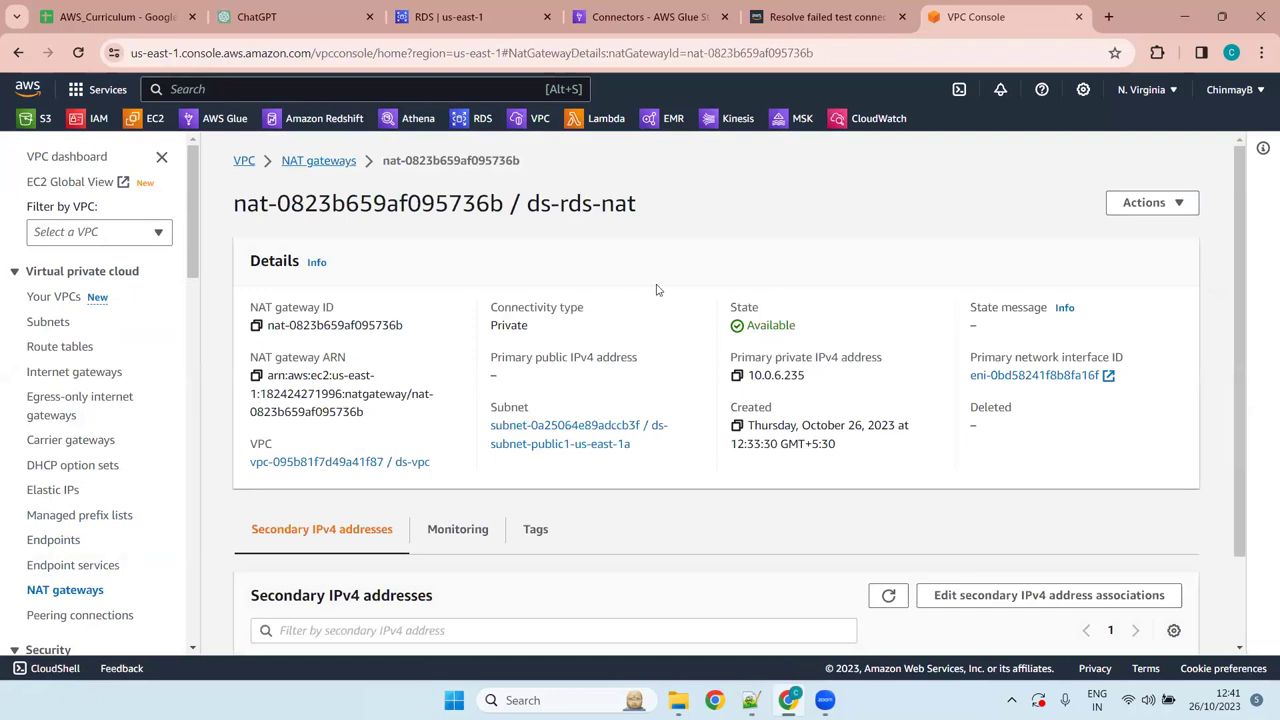
scroll(660, 288, down, 1)
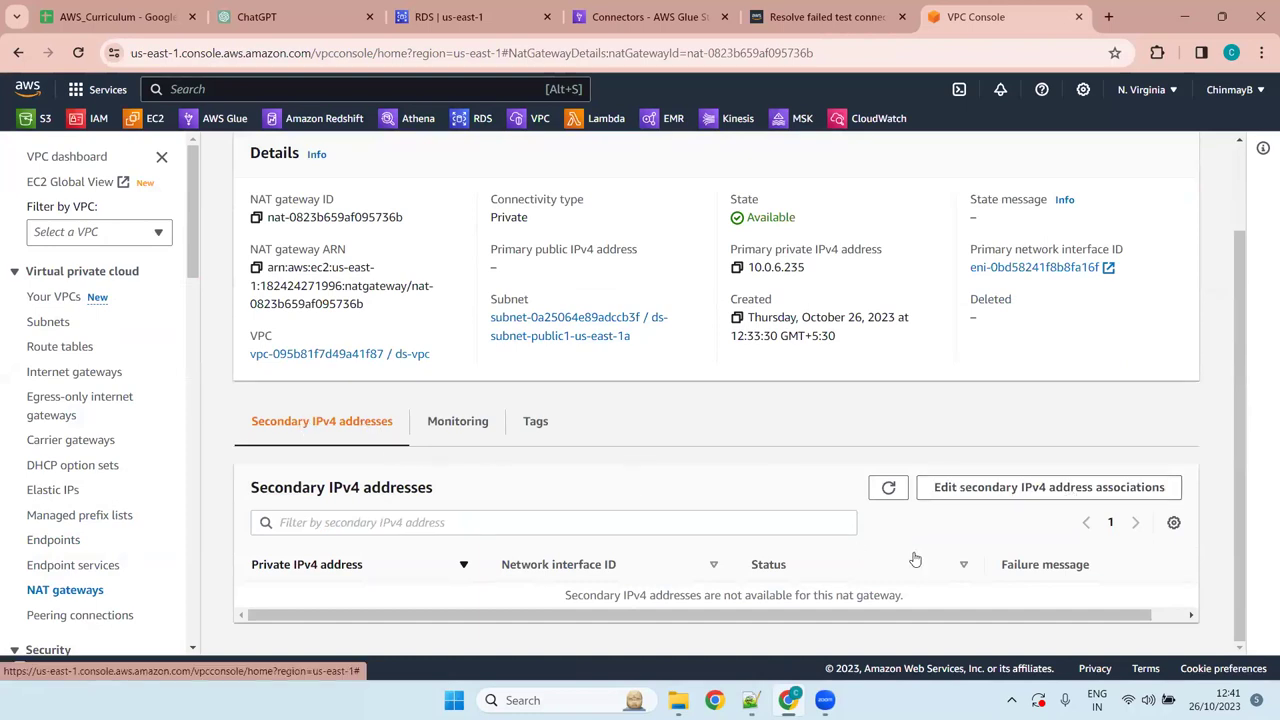
click(1075, 490)
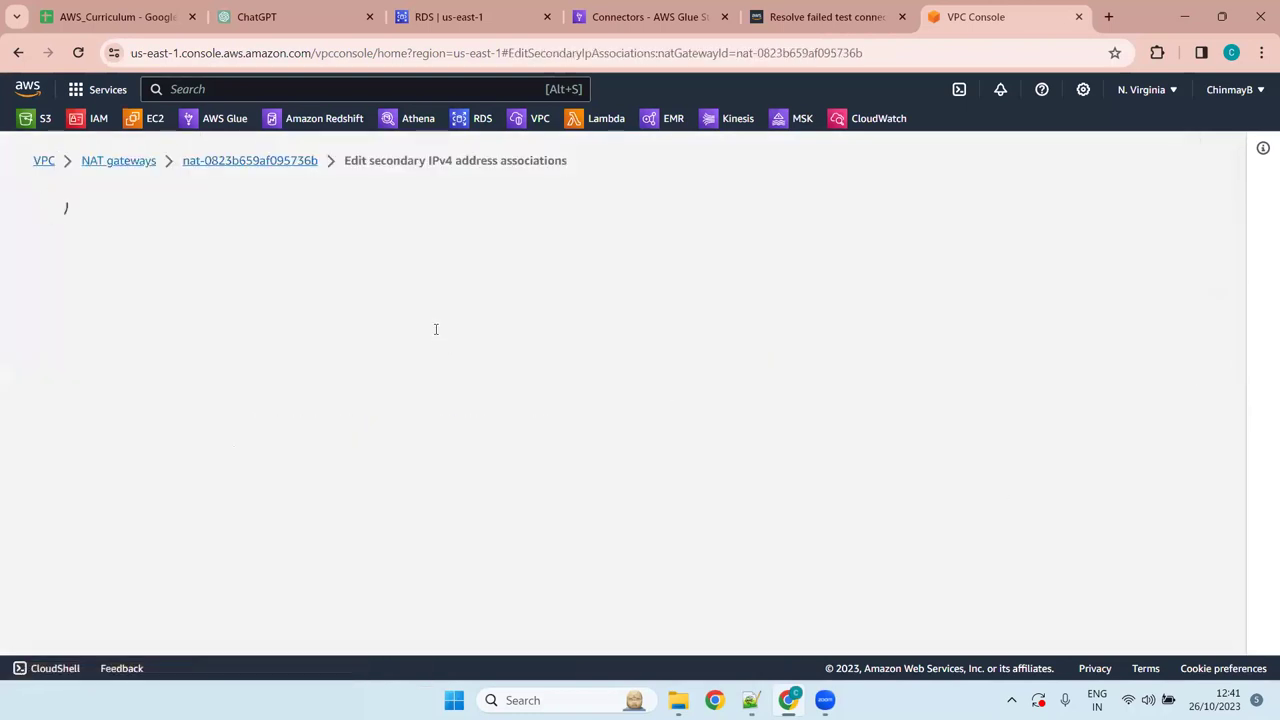
scroll(363, 376, down, 1)
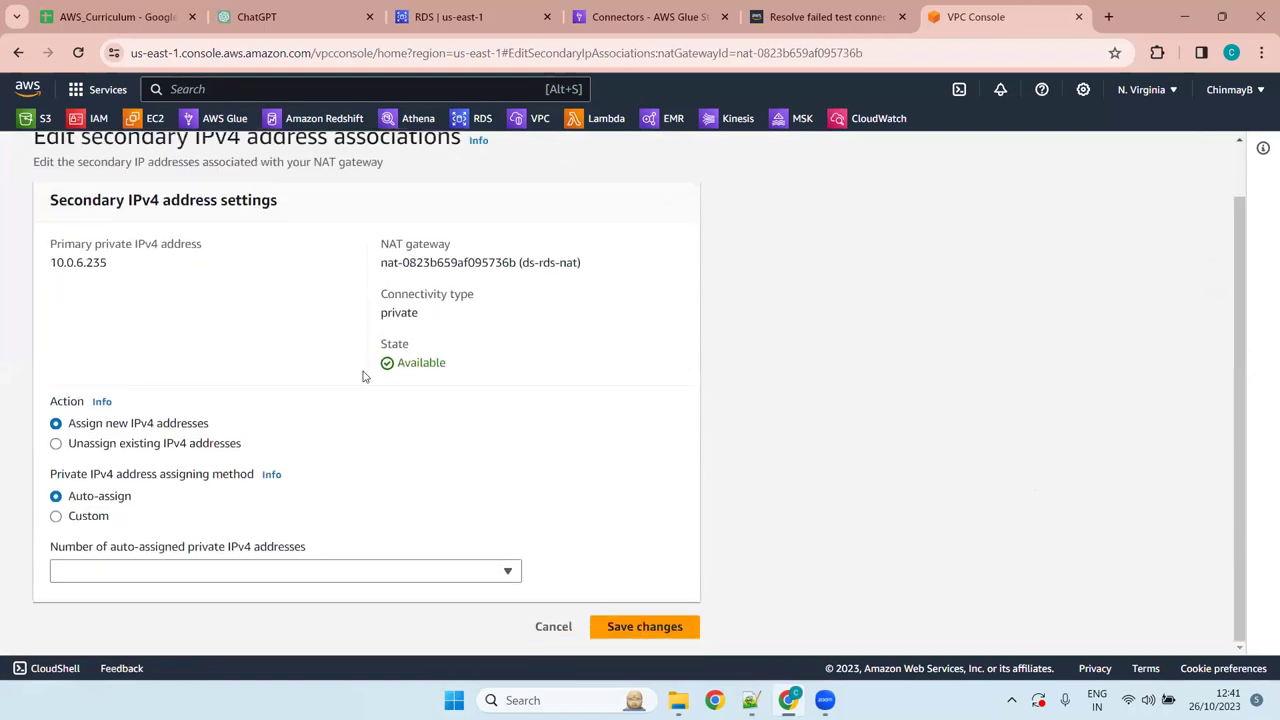
click(564, 627)
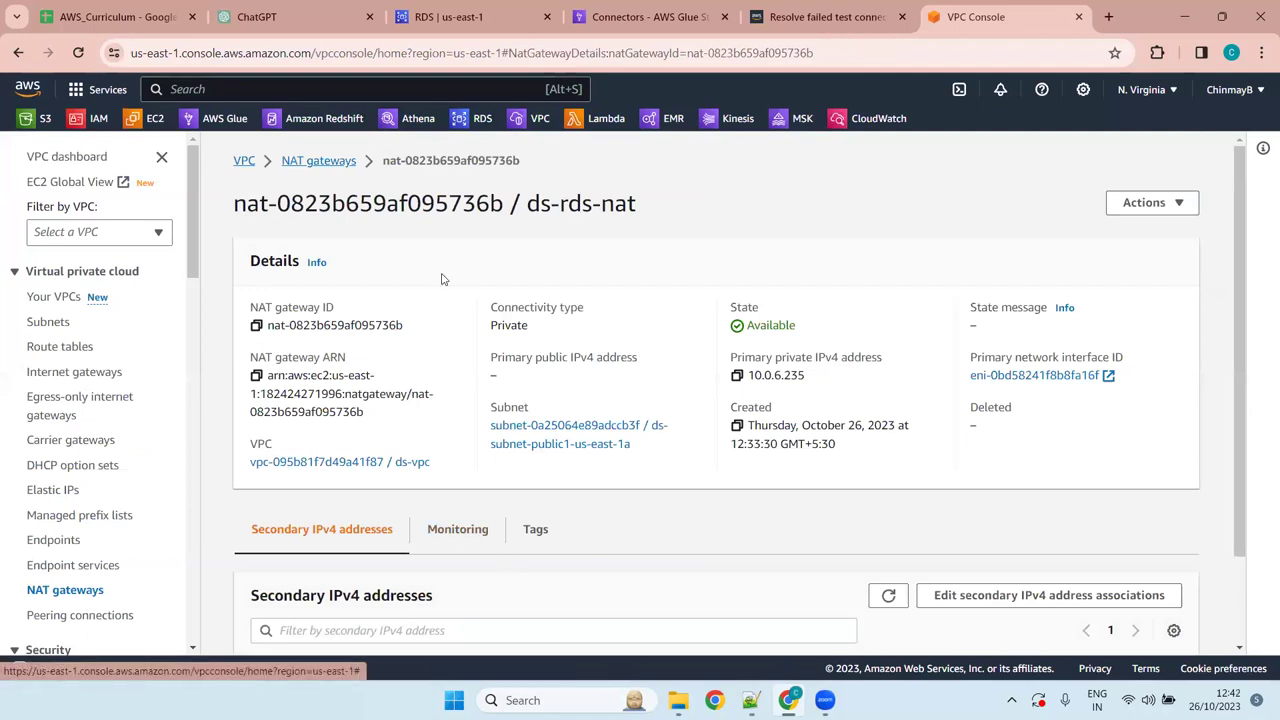
click(650, 17)
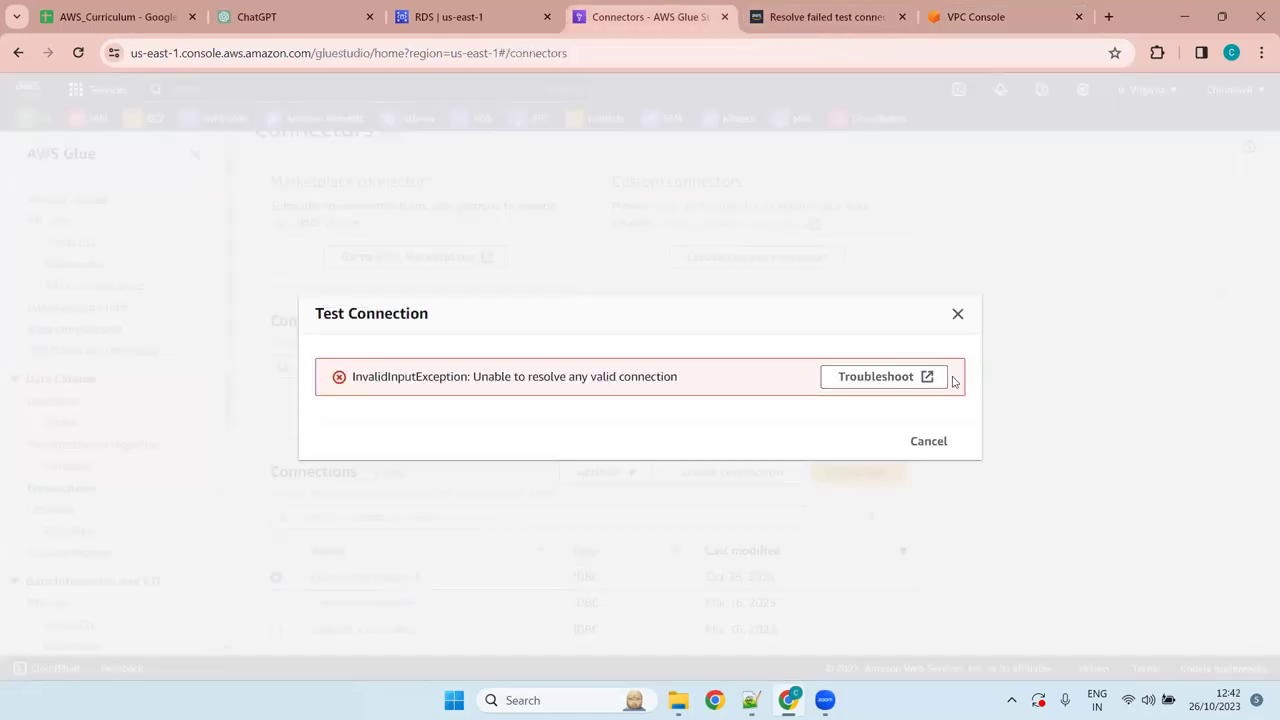
Retest ds-rds-connection_1 with the glue-rds-role IAM role and dismiss the failure
click(540, 463)
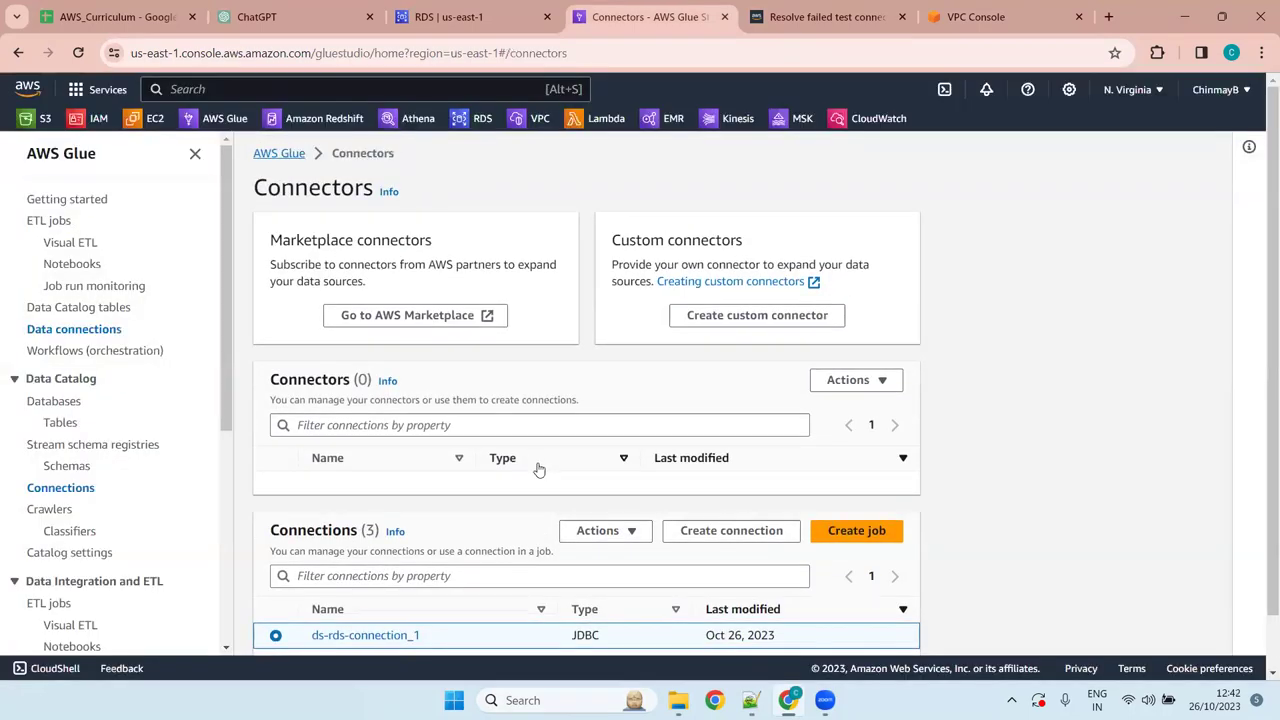
click(78, 52)
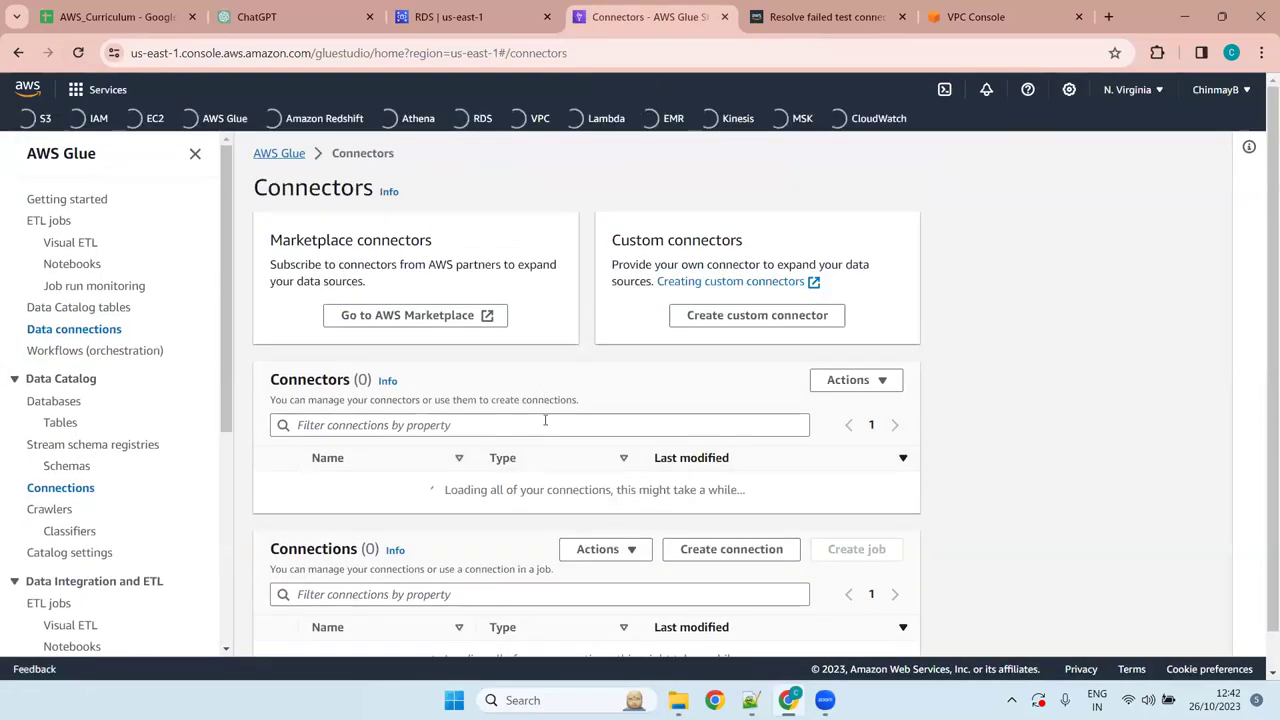
scroll(500, 480, down, 1)
scroll(314, 594, down, 1)
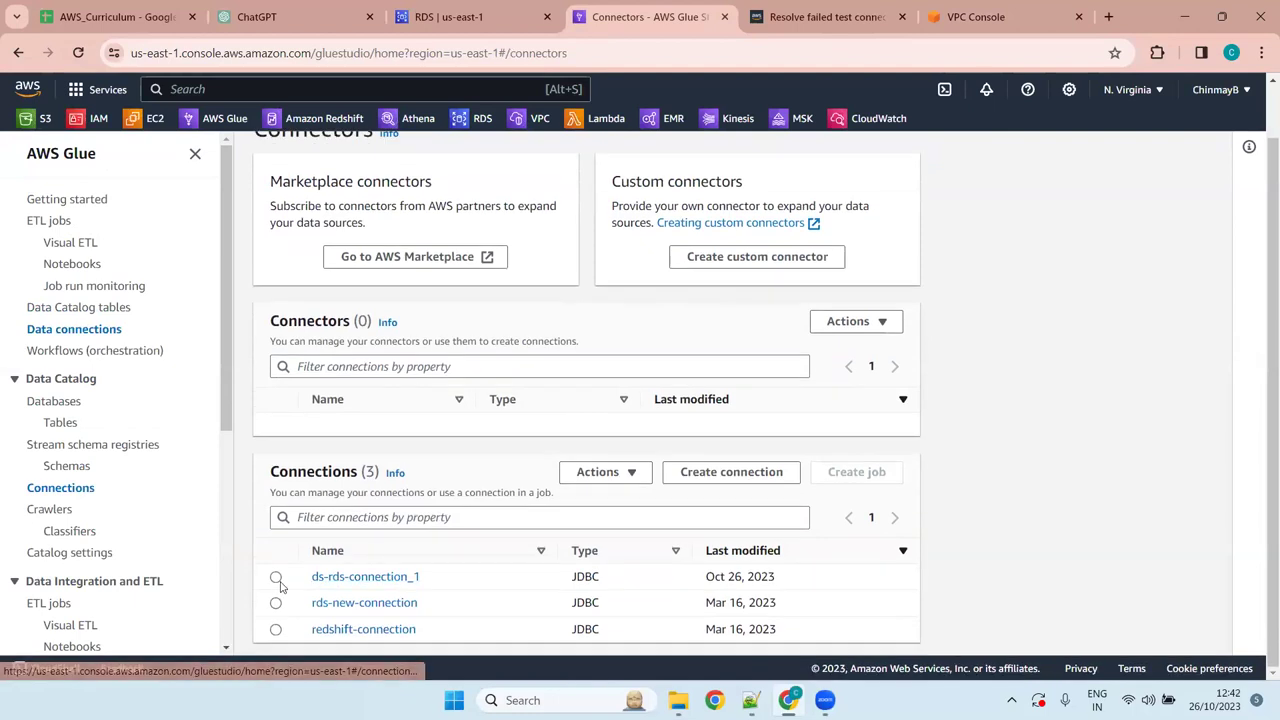
click(276, 577)
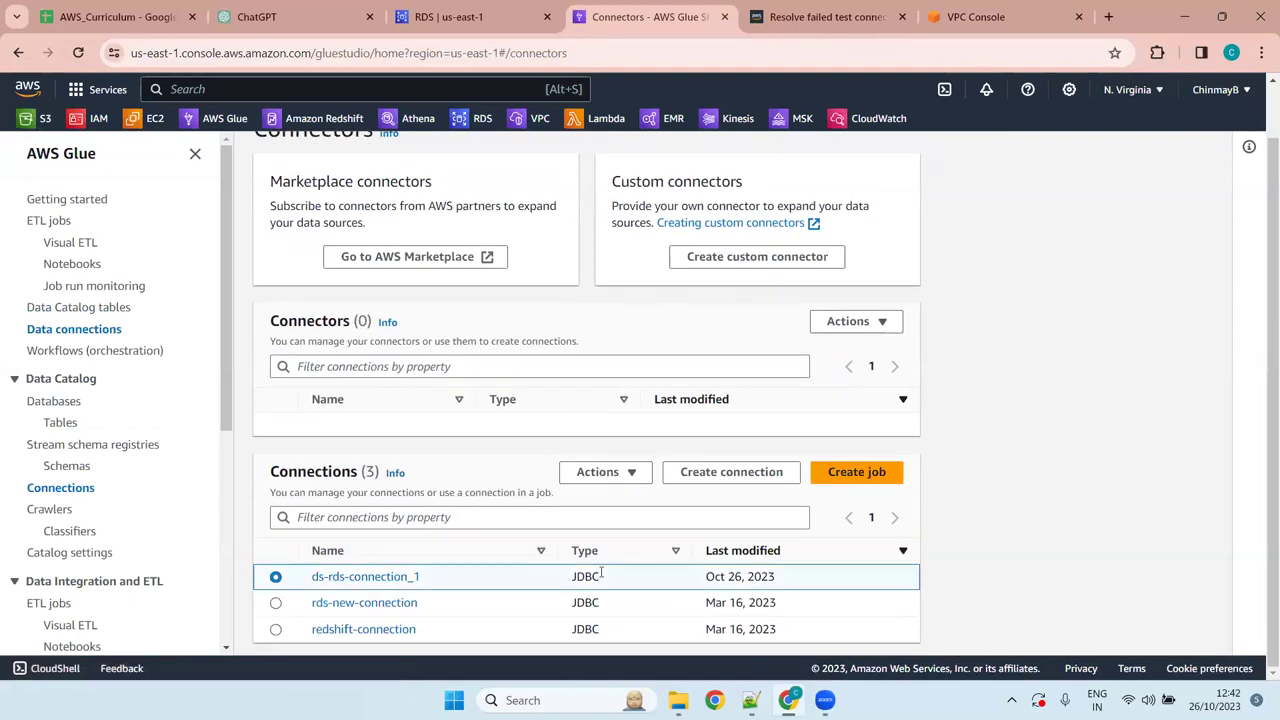
click(608, 476)
click(626, 578)
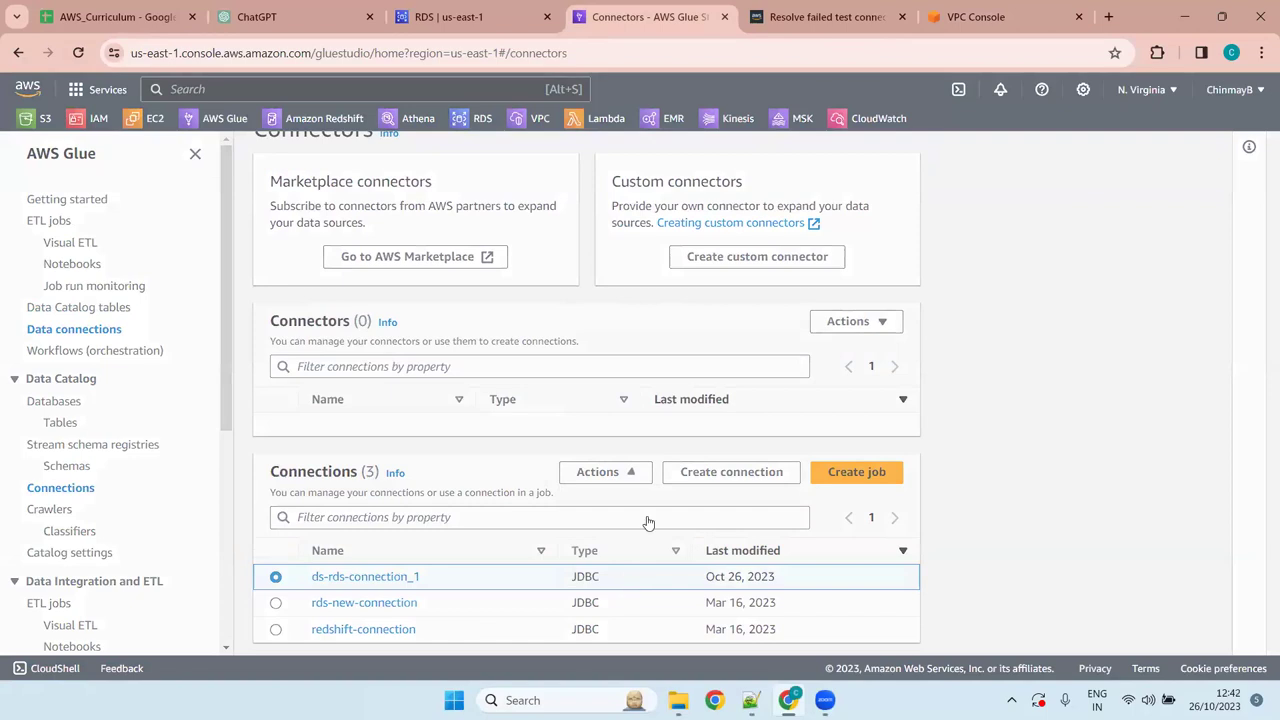
click(490, 376)
click(490, 587)
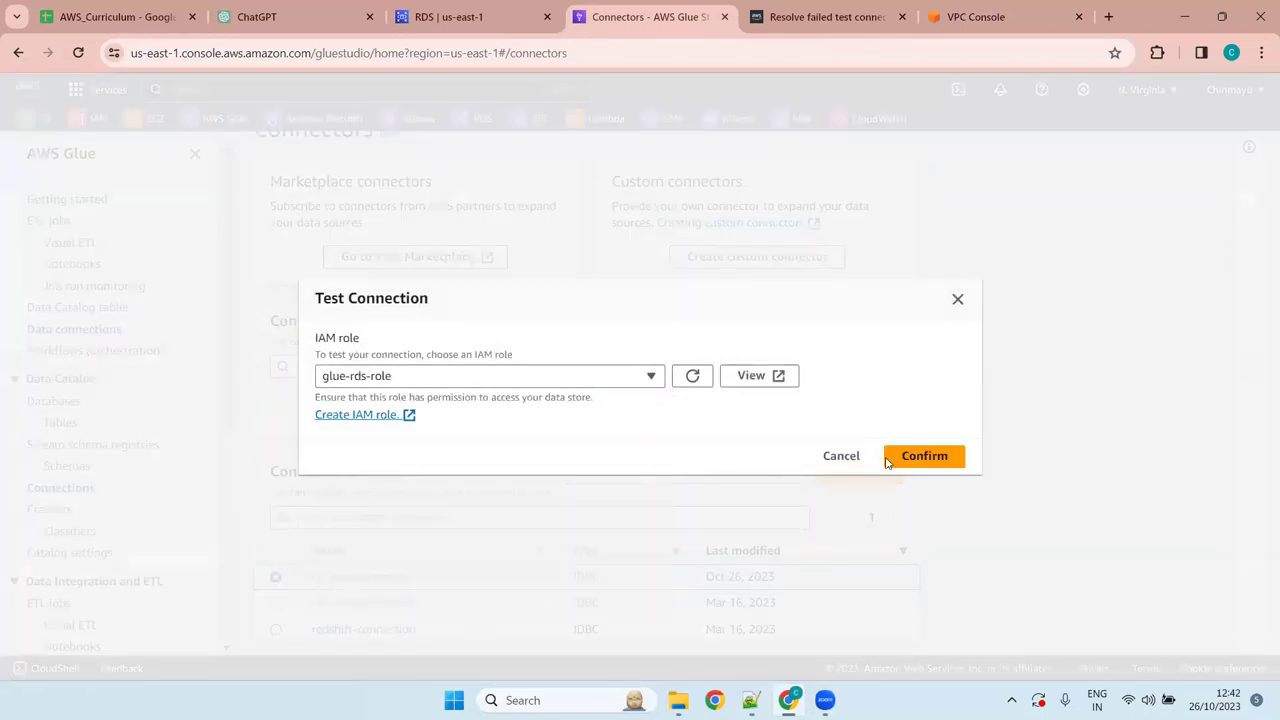
click(942, 456)
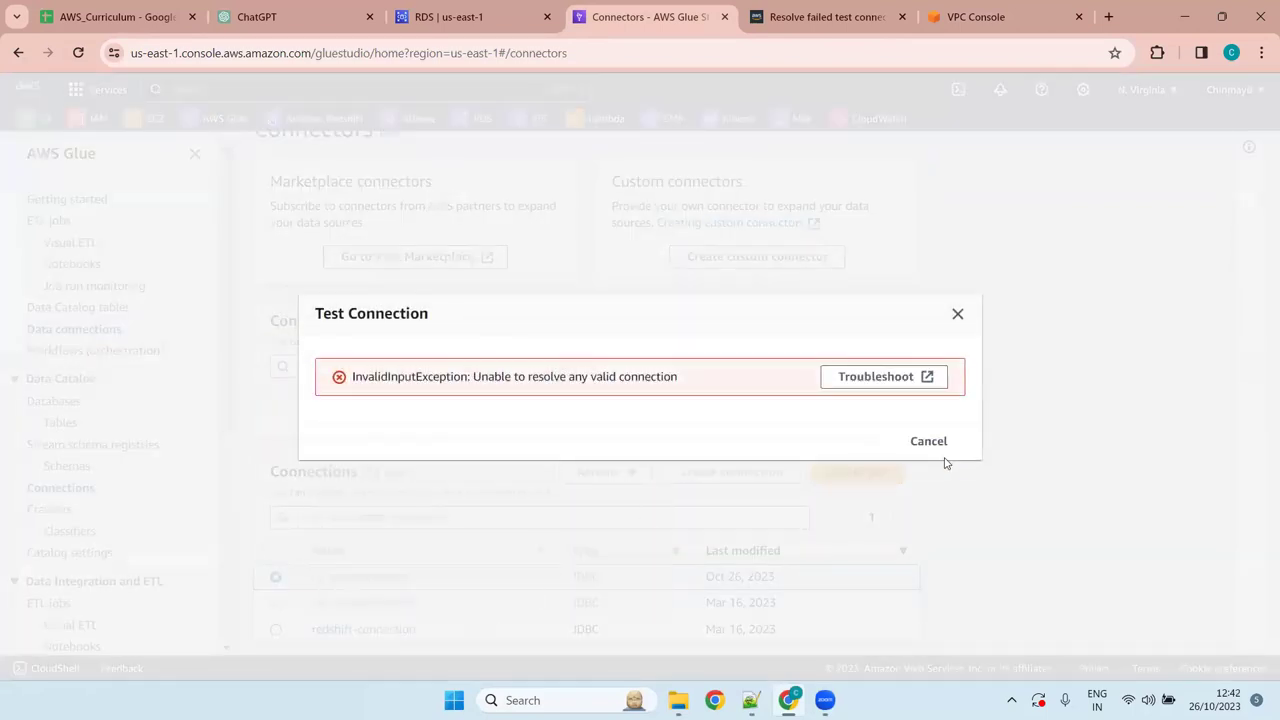
click(491, 486)
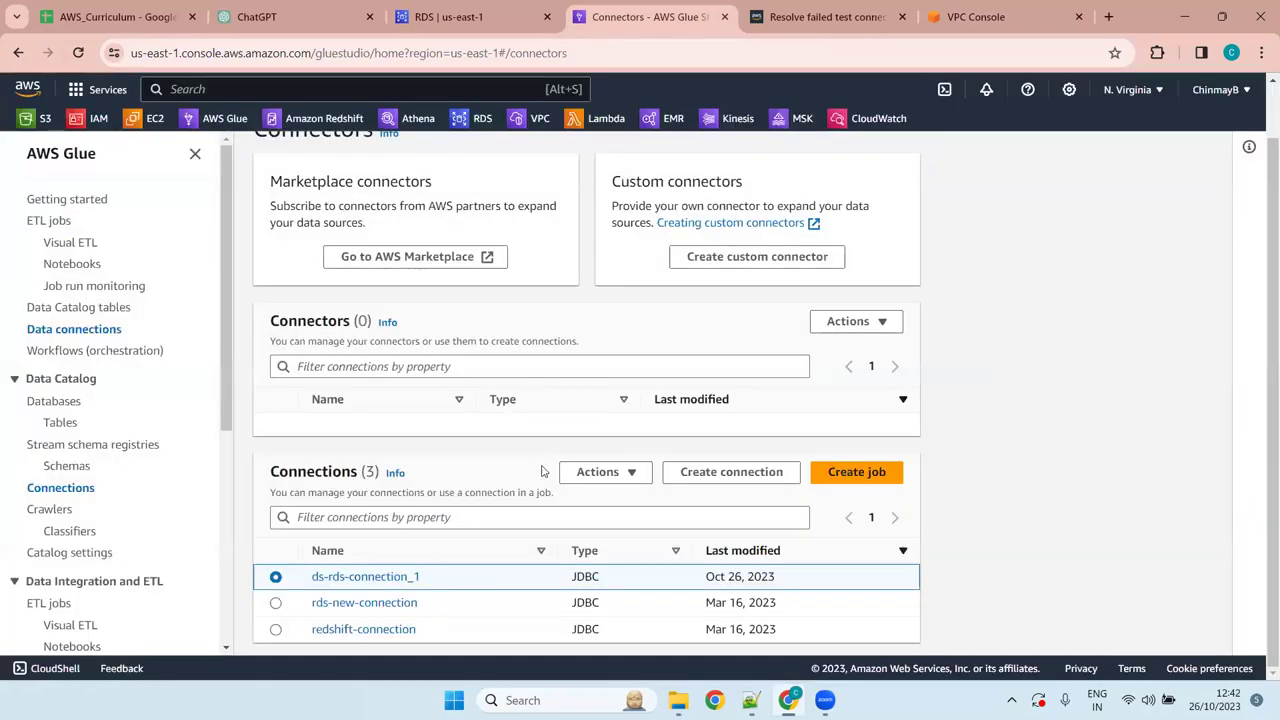
Delete ds-rds-connection_1, leaving 2 connections, and begin a new connection
click(630, 474)
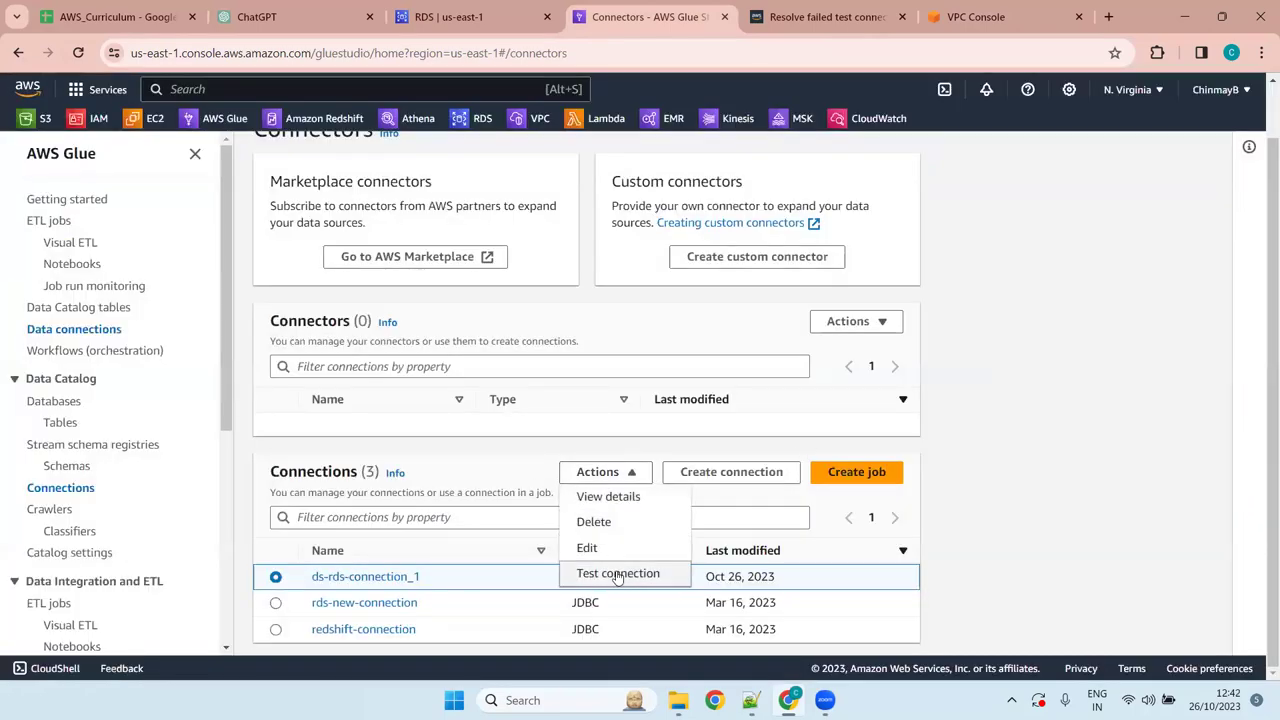
click(648, 528)
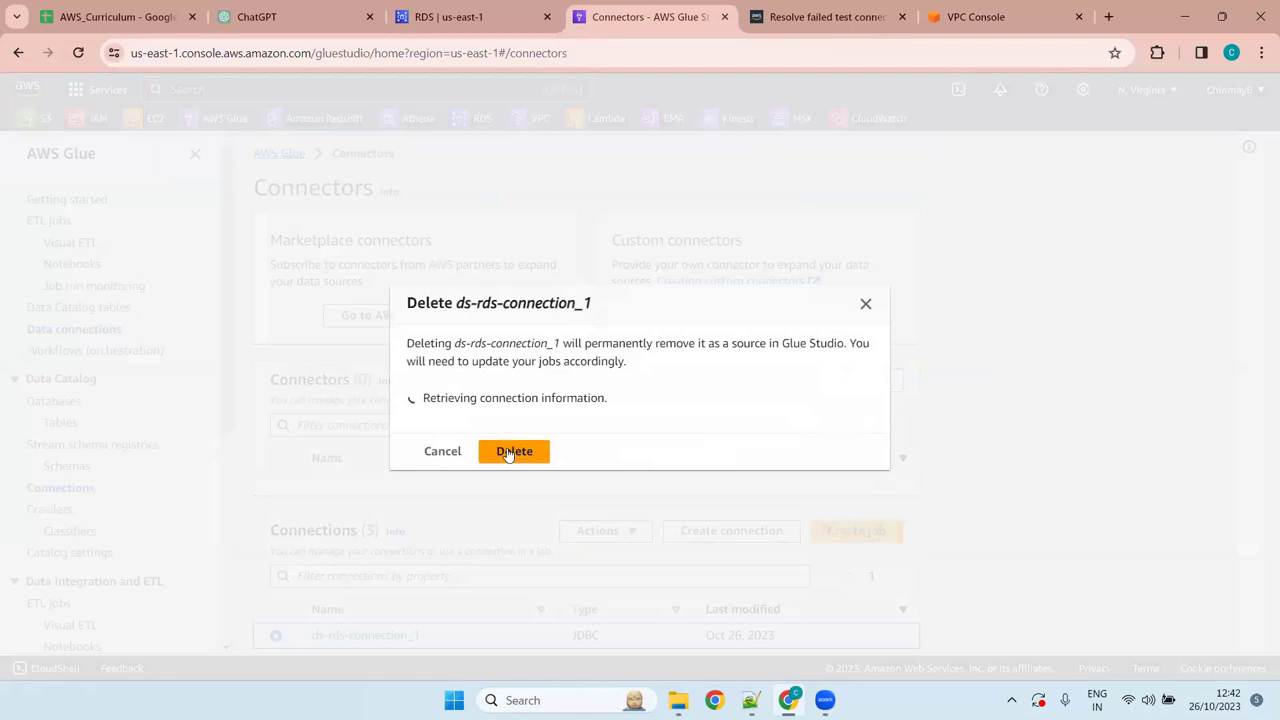
click(512, 427)
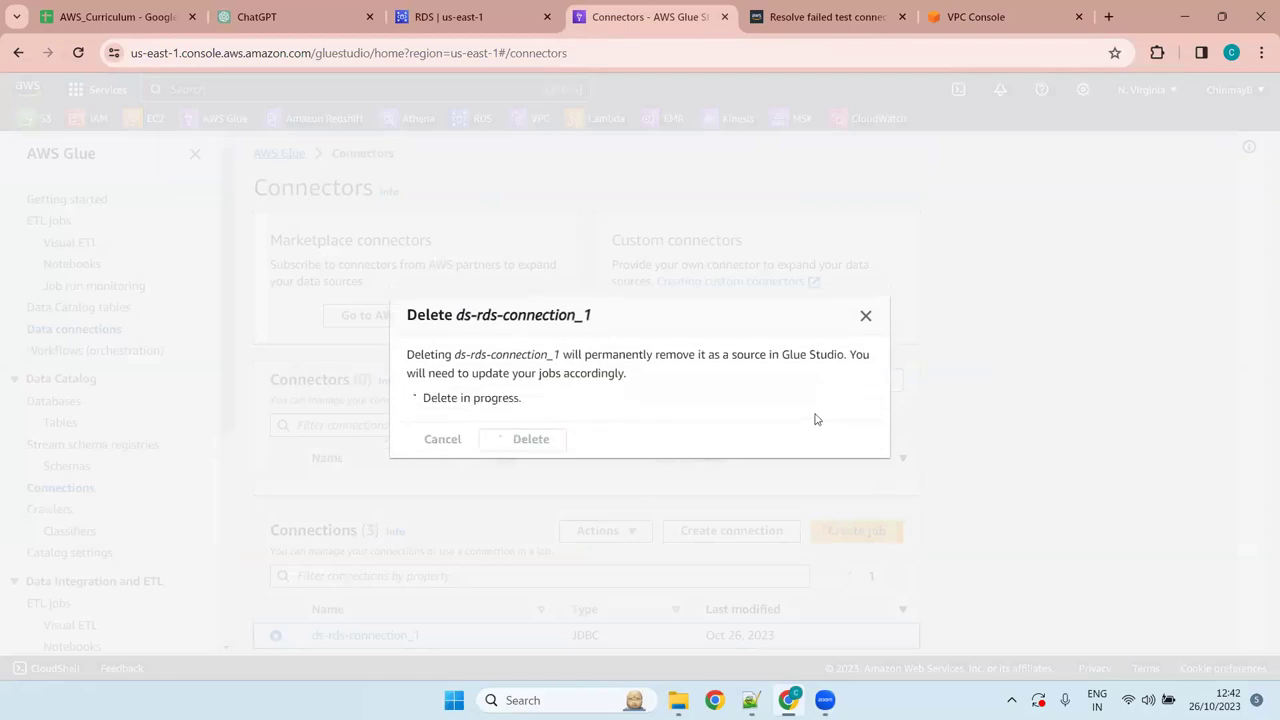
scroll(760, 490, down, 1)
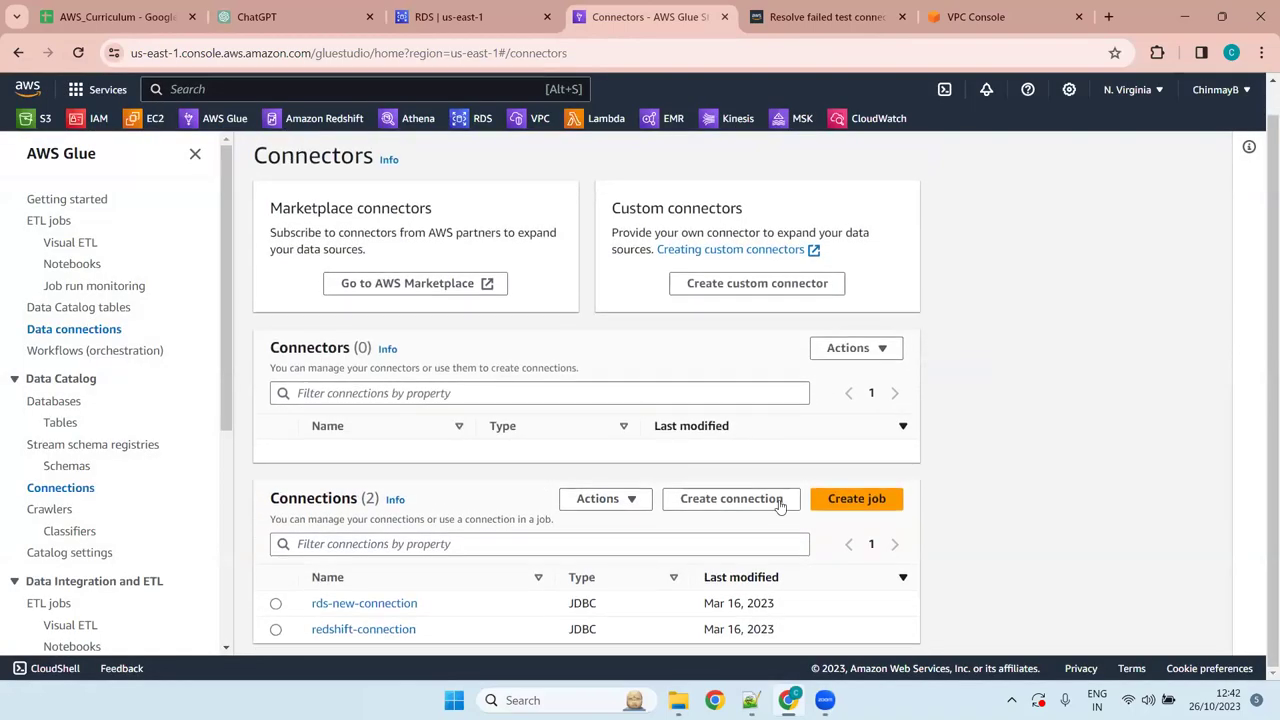
click(727, 505)
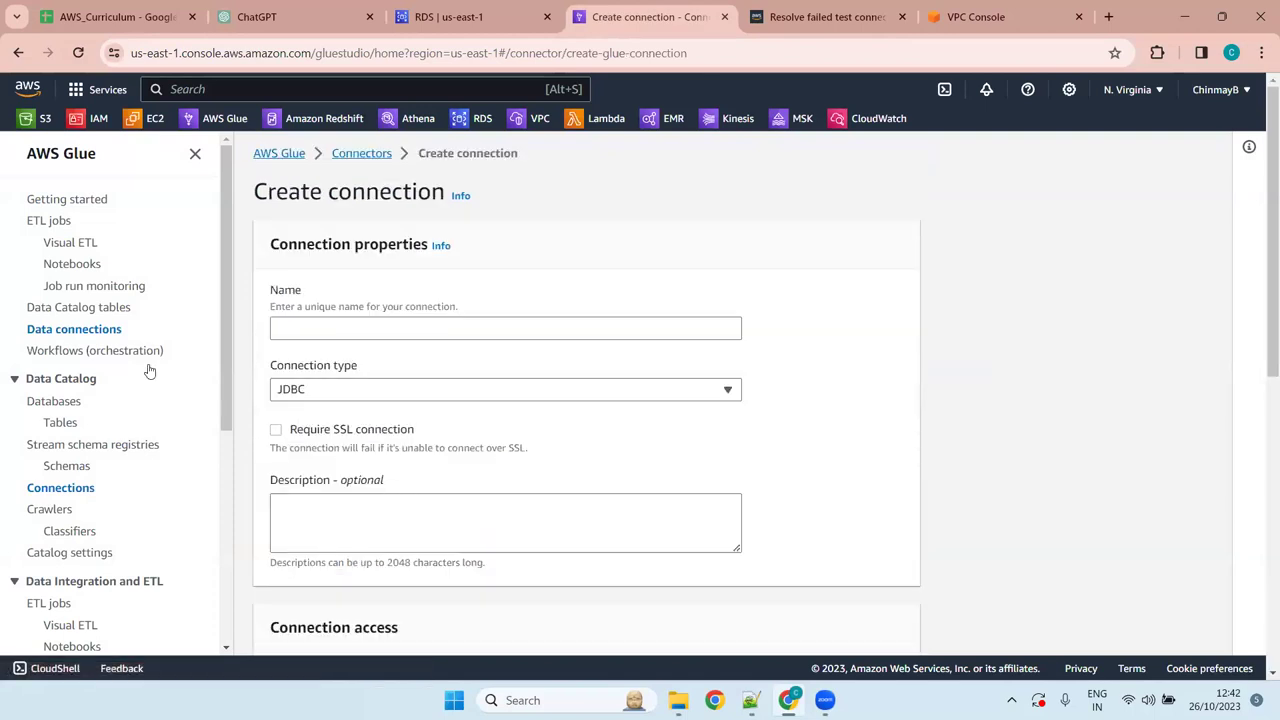
Name the connection rd-ds-connection, with type Amazon RDS and engine Oracle
click(354, 324)
text(ds-connection)
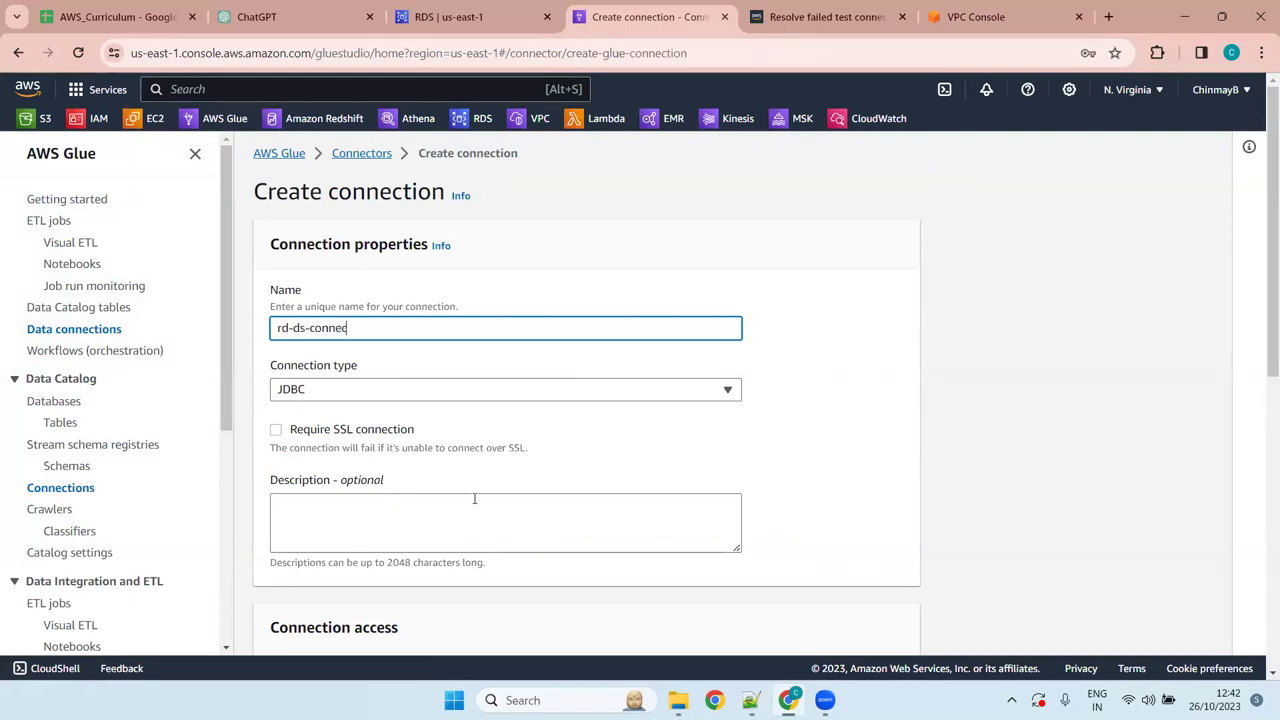
click(445, 389)
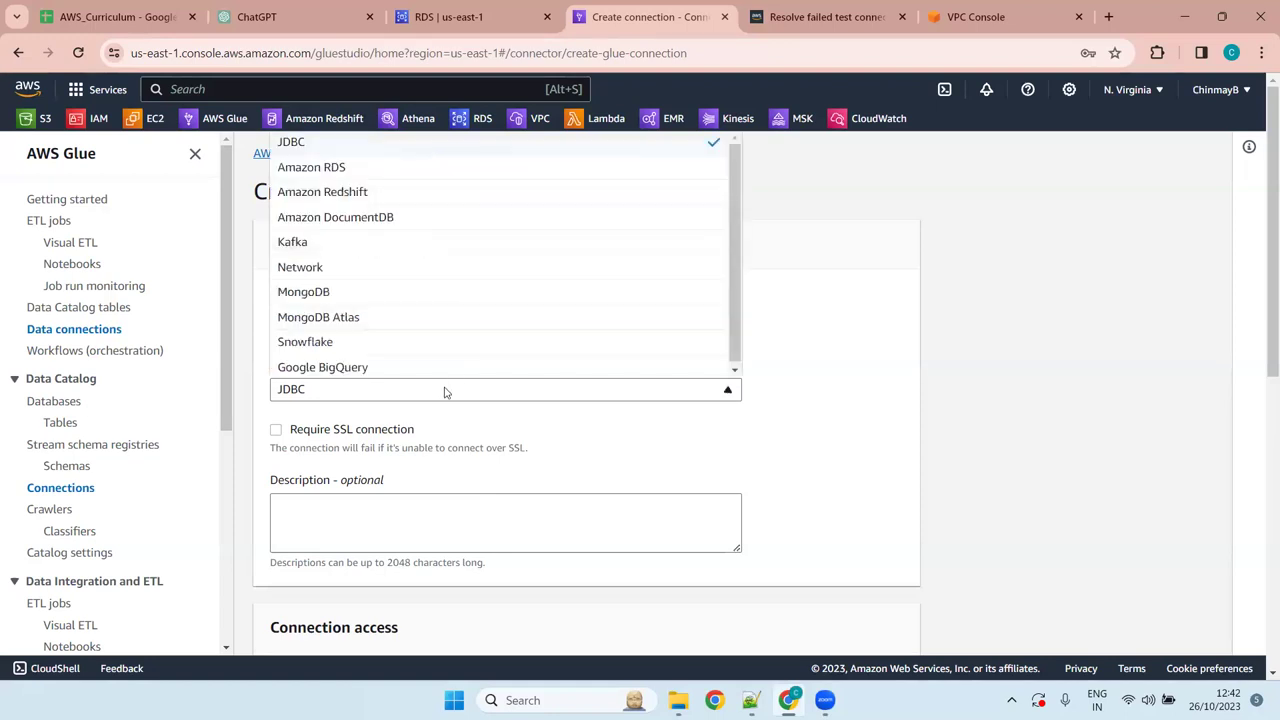
click(368, 170)
click(443, 505)
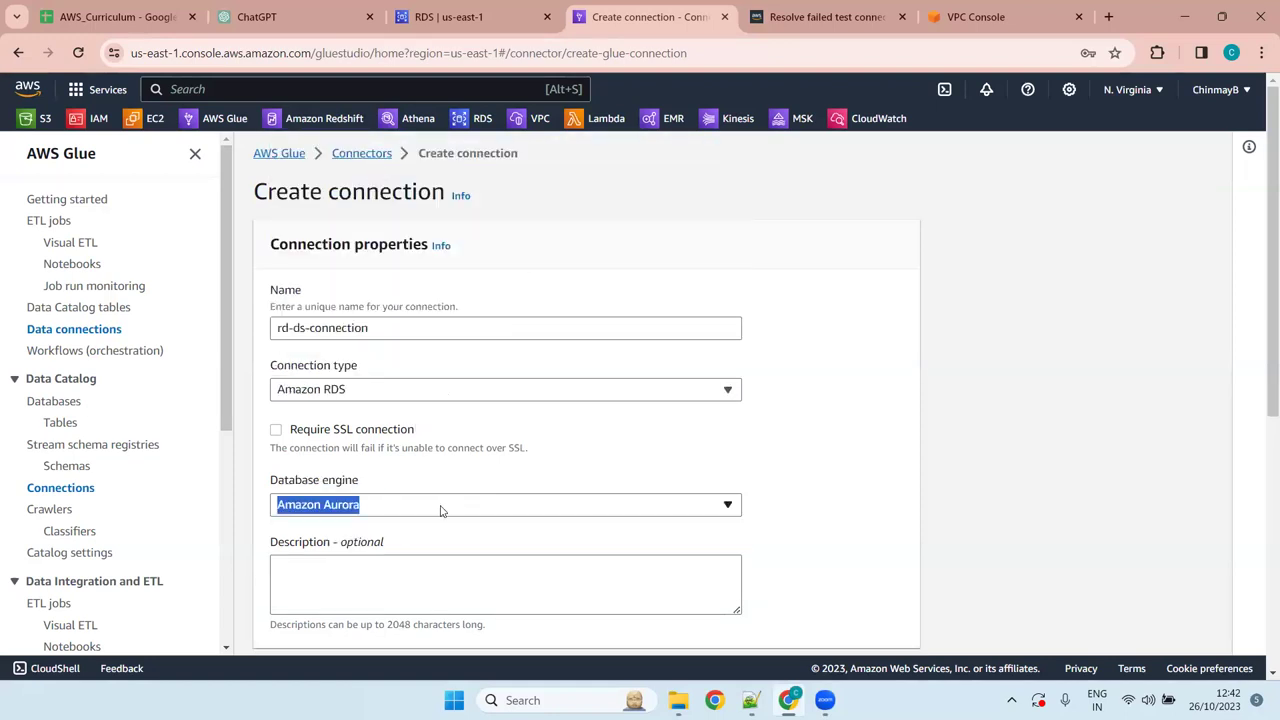
click(377, 455)
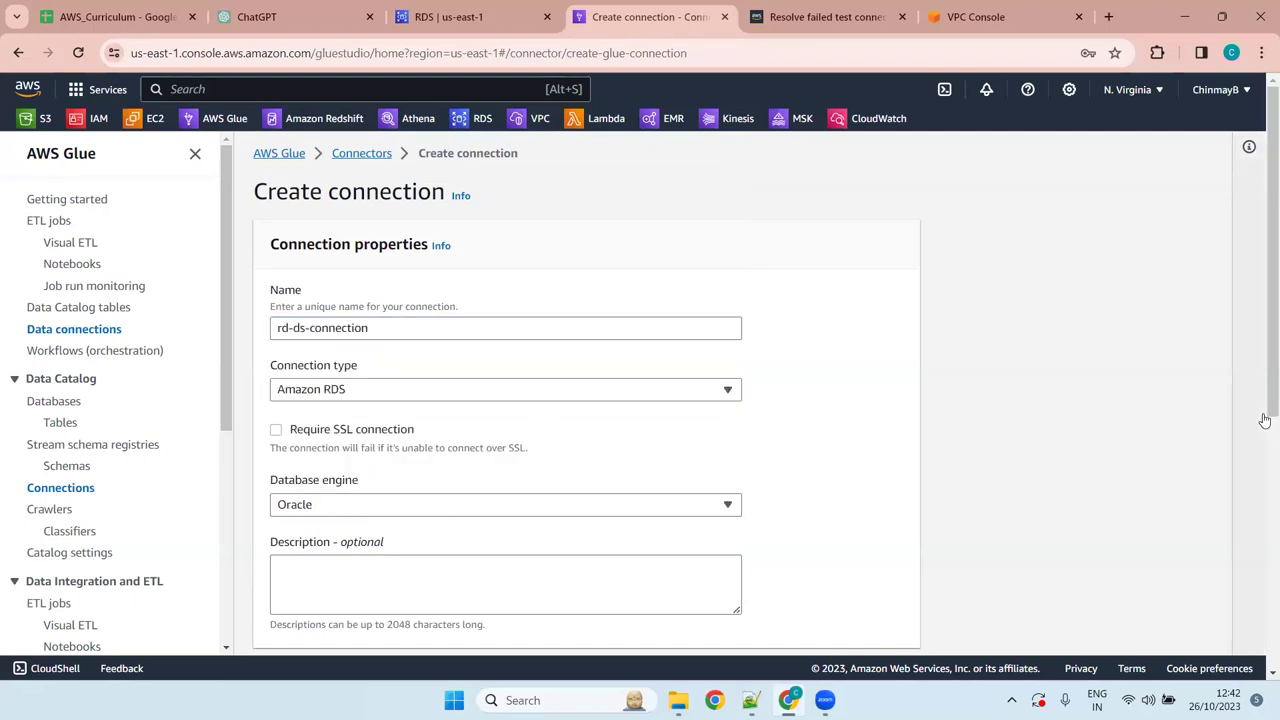
Target ds-rds-instance, enter the database password, and create the connection
scroll(1261, 313, down, 3)
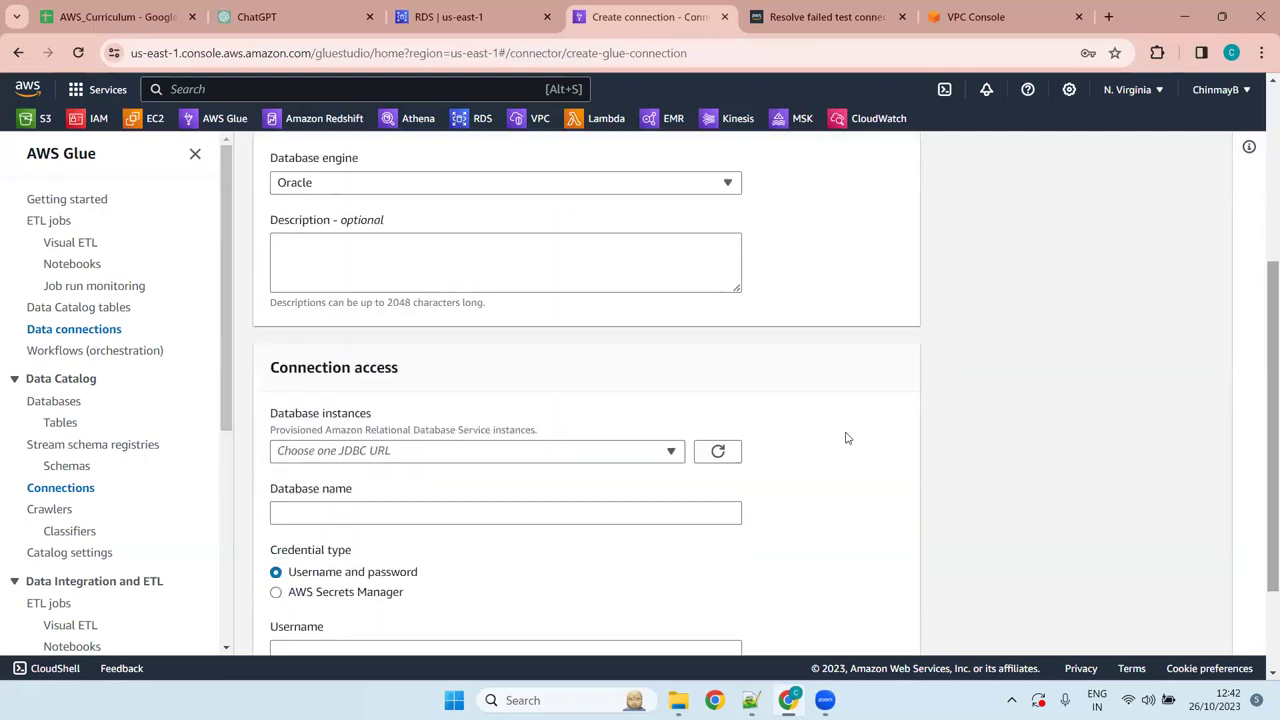
click(445, 452)
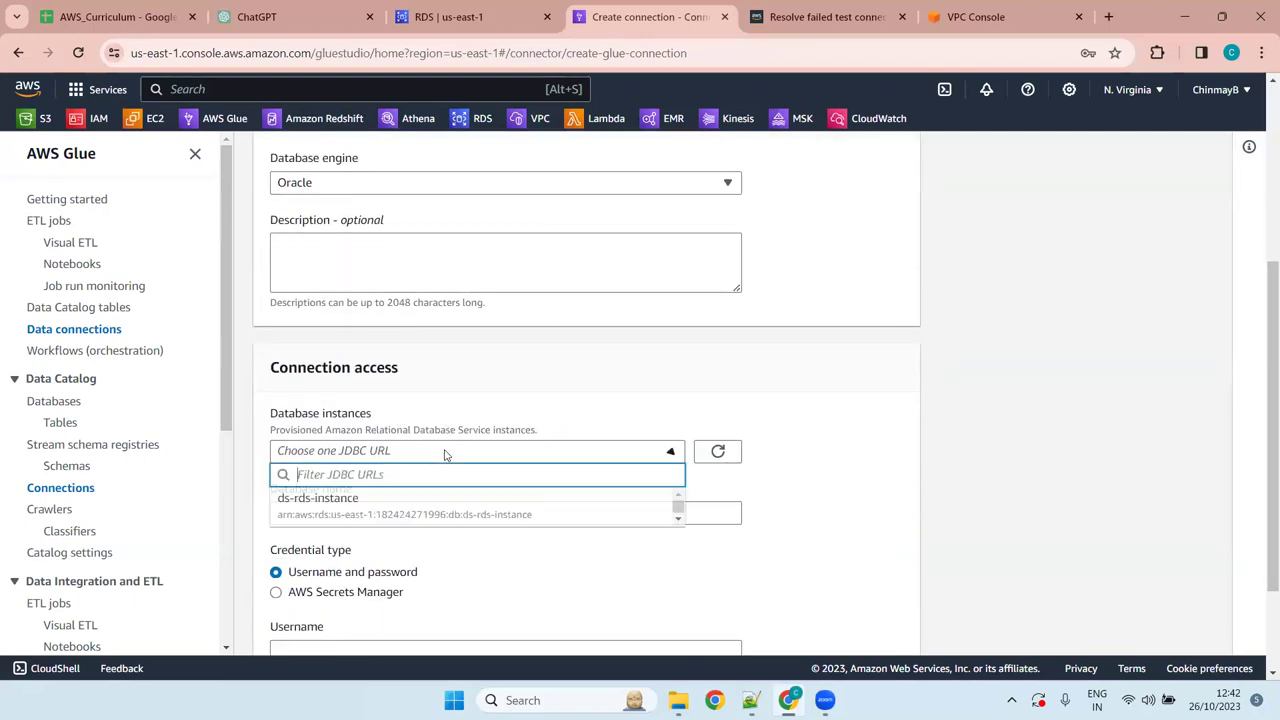
click(434, 514)
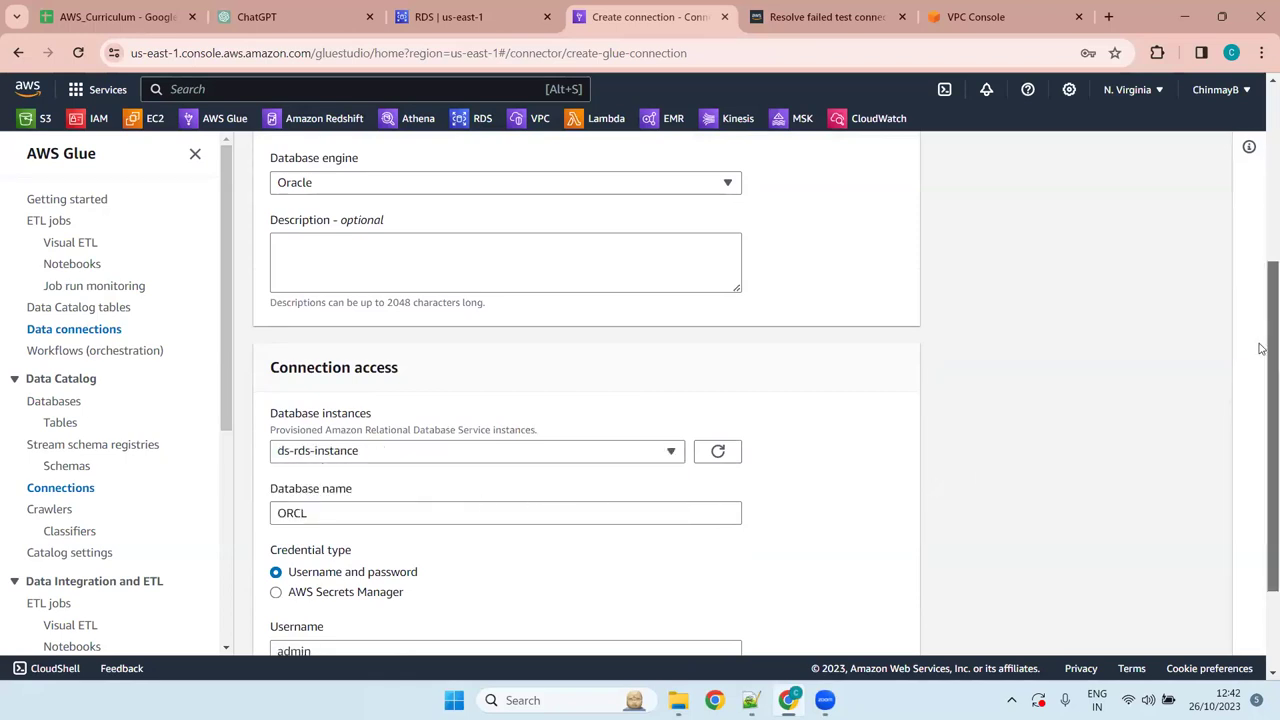
drag(1264, 342, 1263, 423)
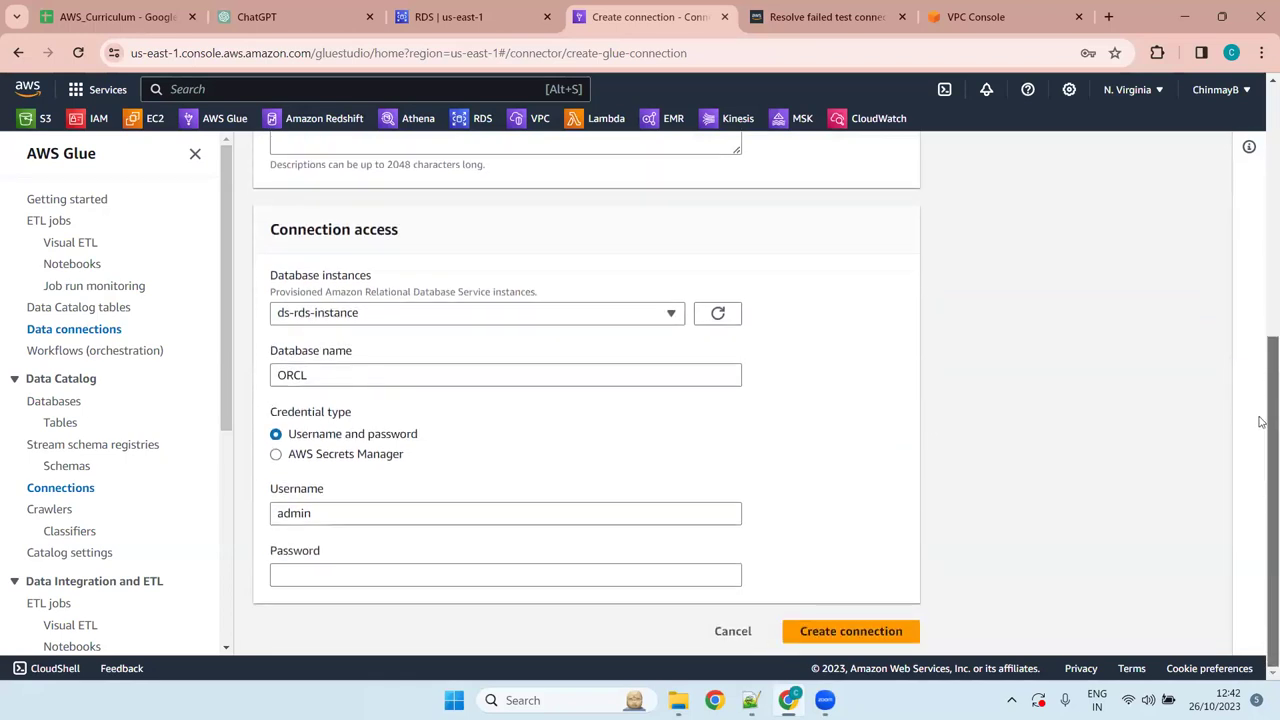
click(368, 576)
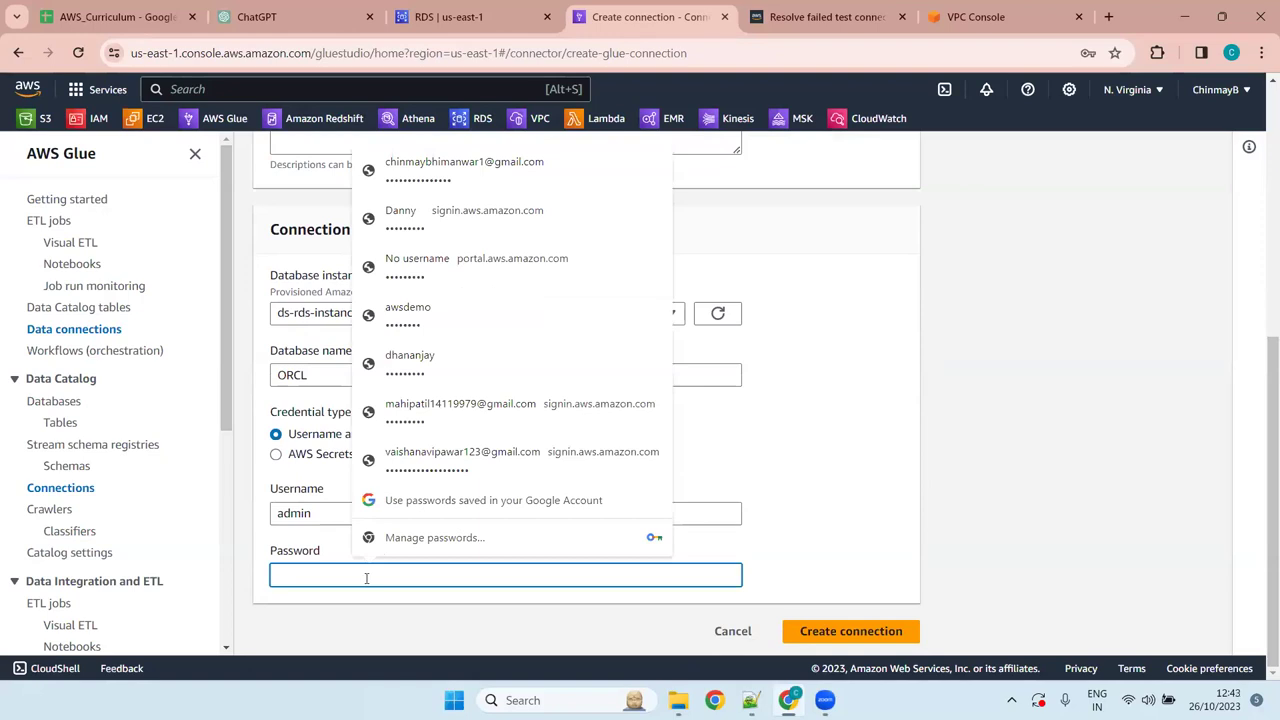
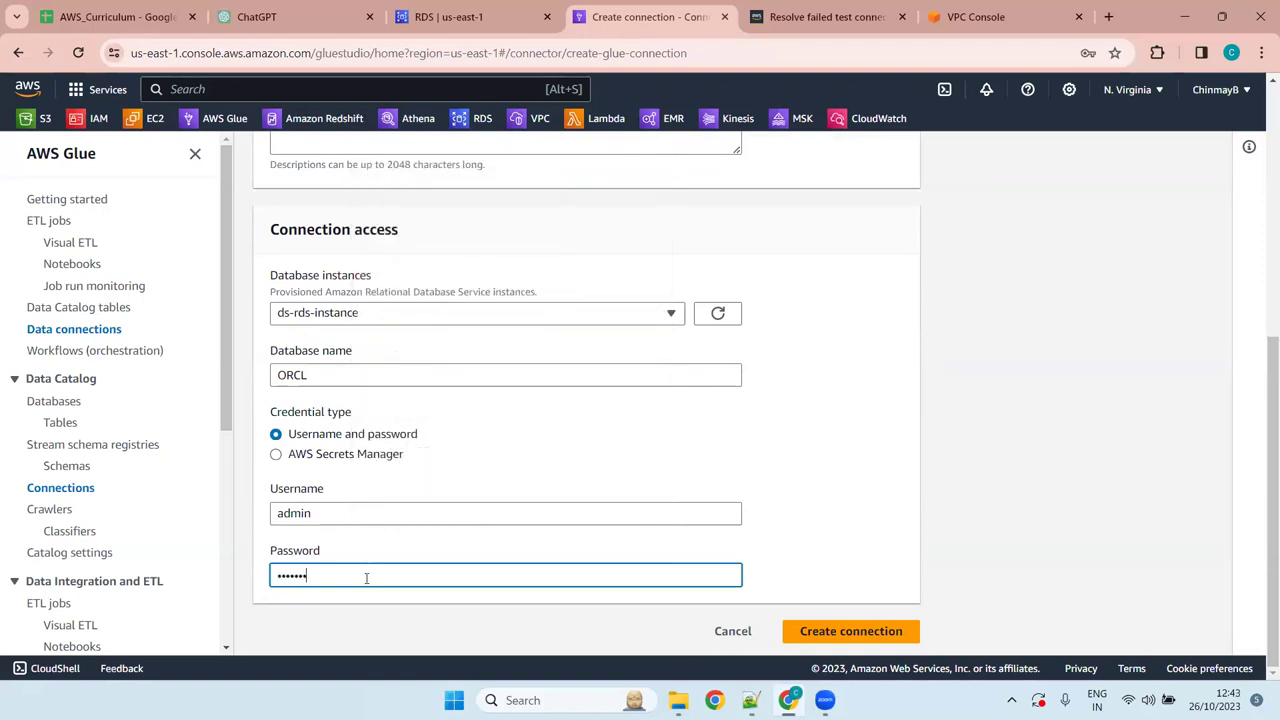
click(841, 634)
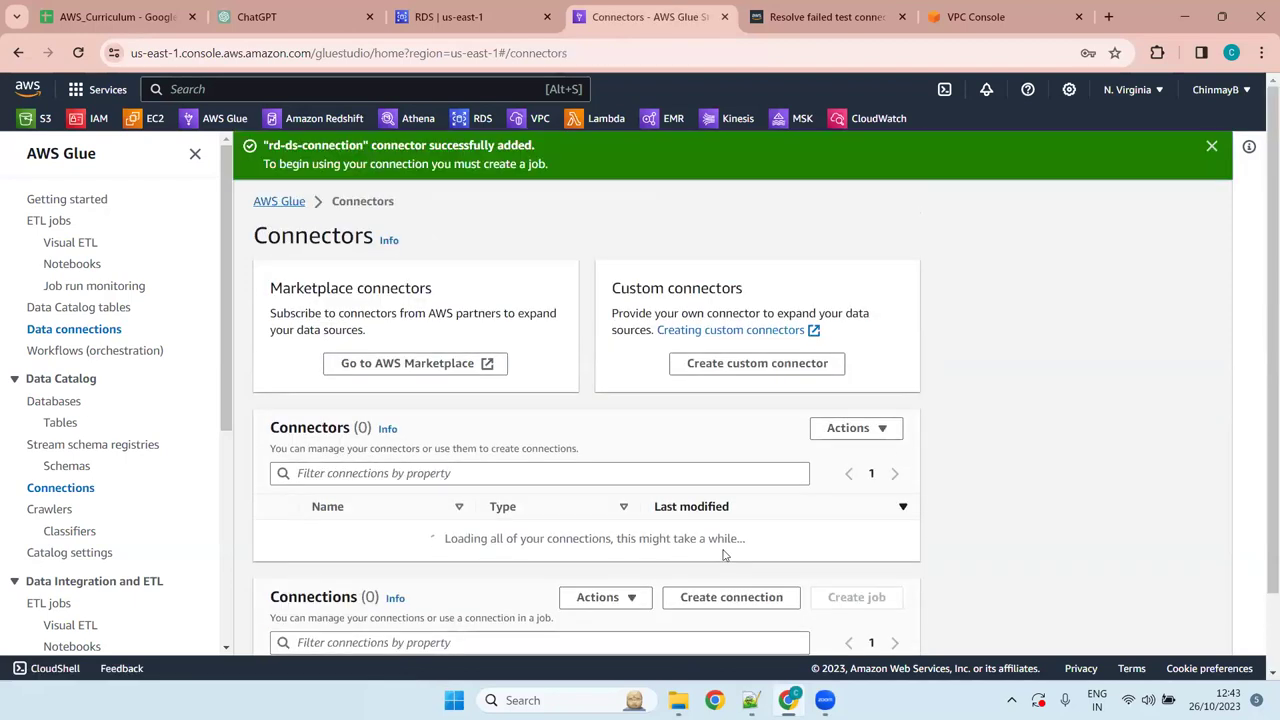
scroll(759, 273, down, 1)
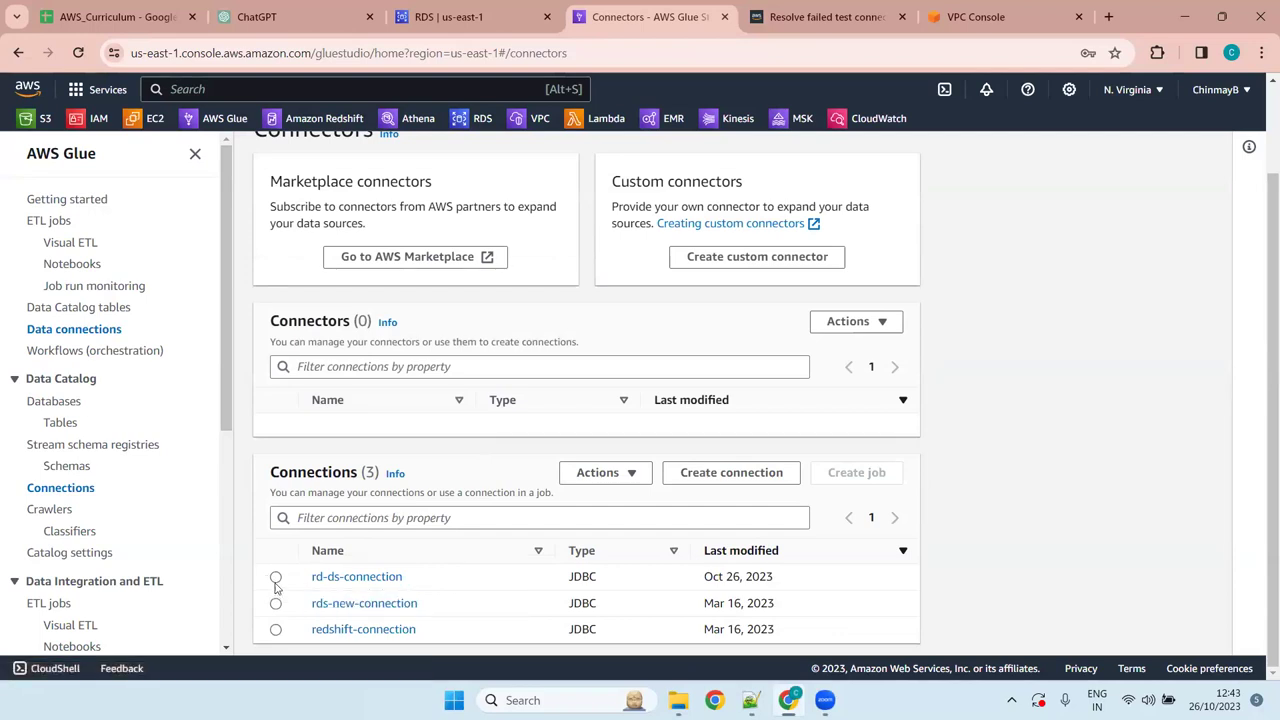
Test rd-ds-connection using the glue-rds-role IAM role
click(275, 577)
click(627, 472)
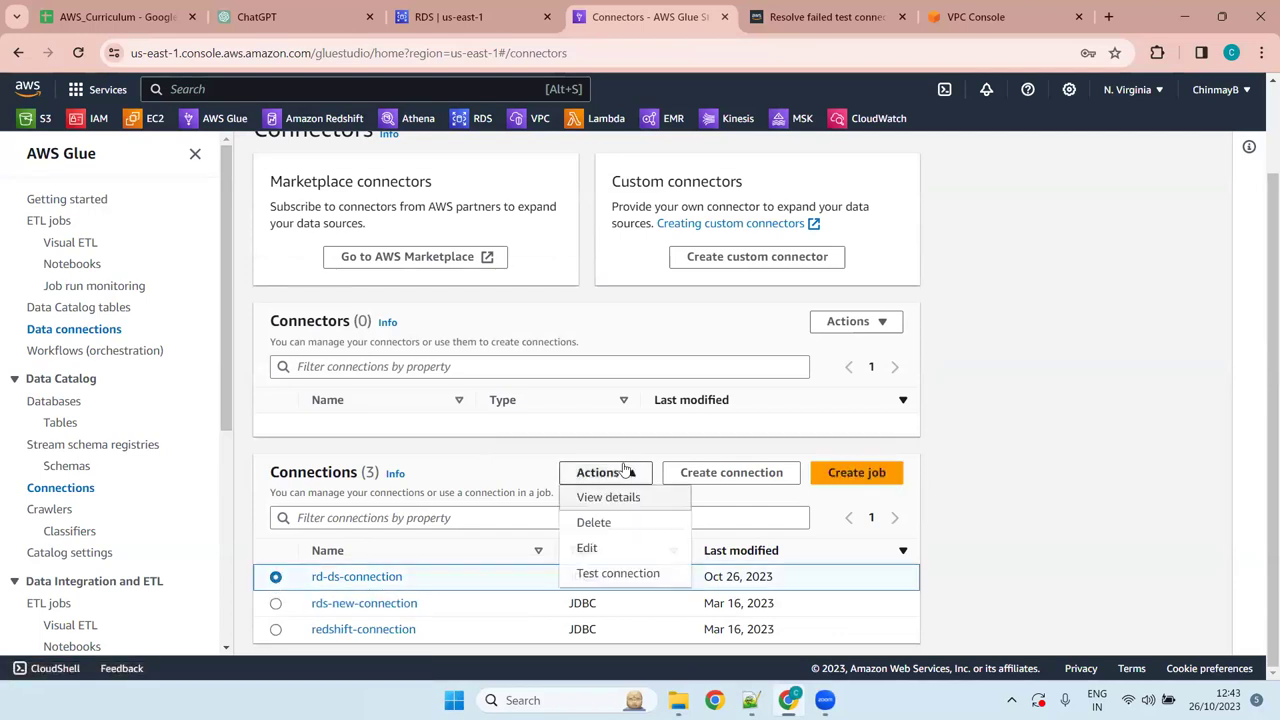
click(612, 573)
click(512, 377)
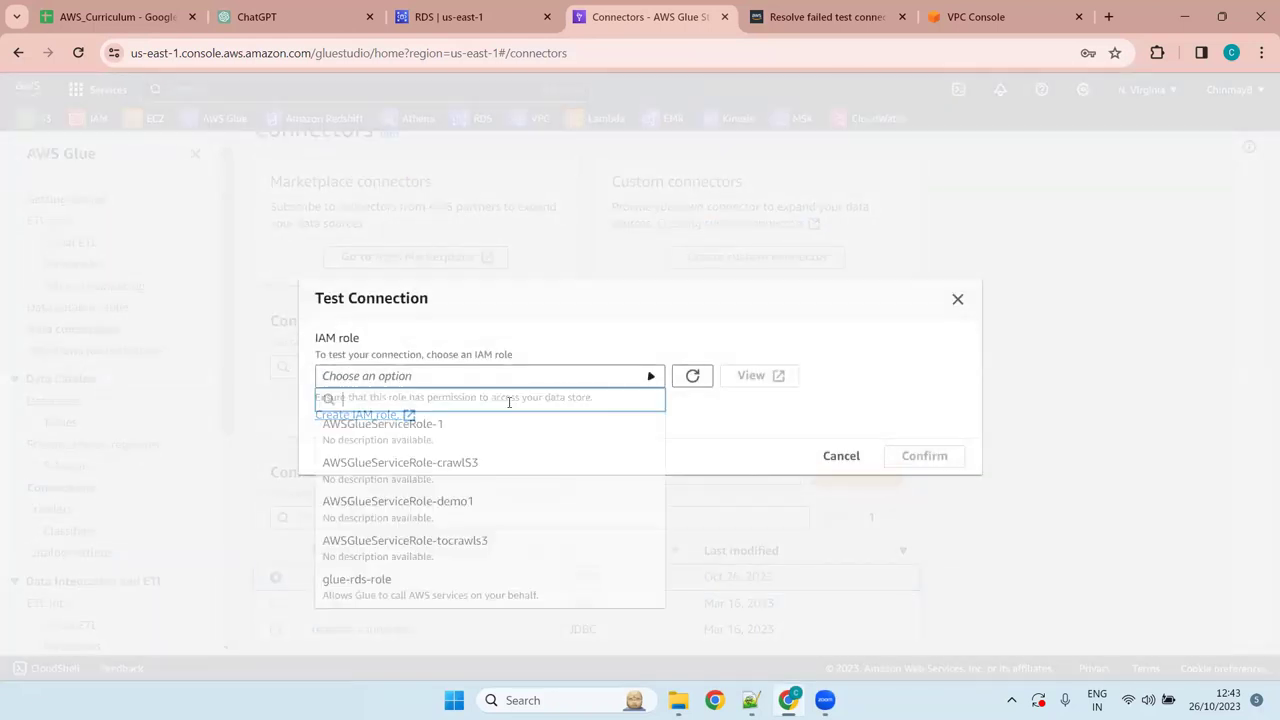
click(491, 588)
click(924, 456)
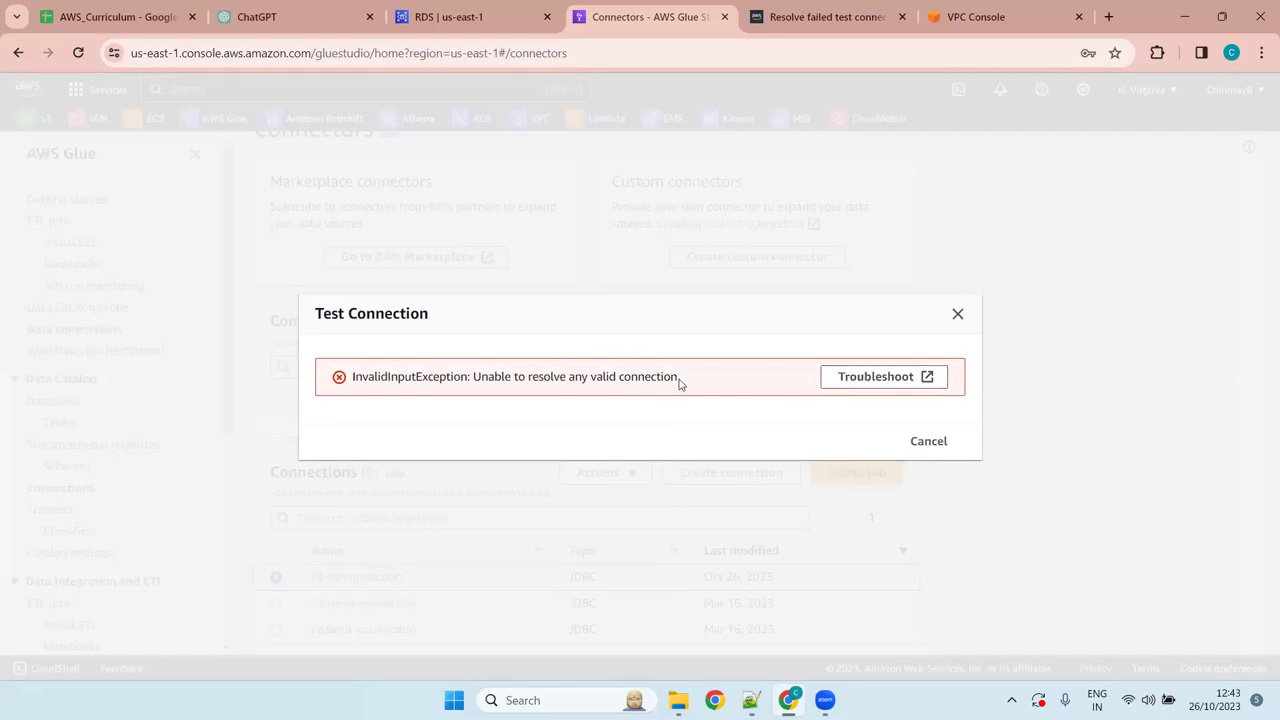
Refresh ds-rds-instance and review the rds-sg inbound and outbound rules, then open the re:Post article
key(ctrl+shift+Tab)
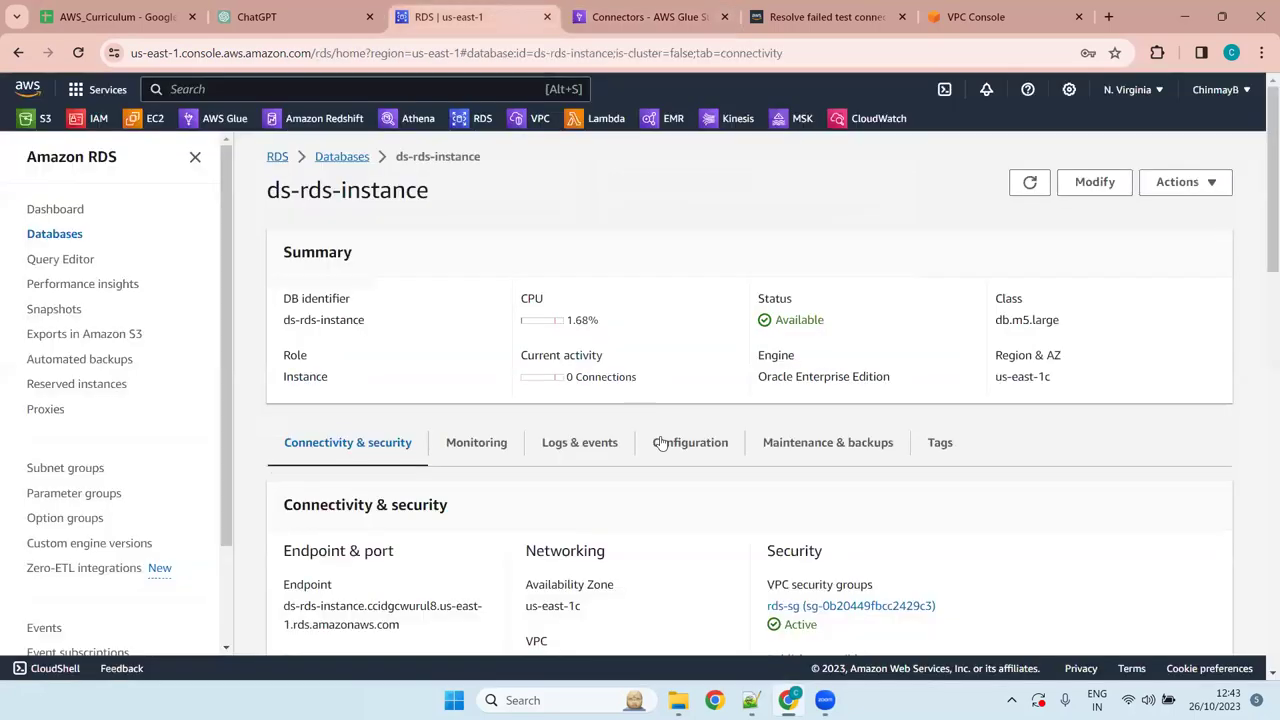
click(1027, 186)
scroll(508, 414, down, 10)
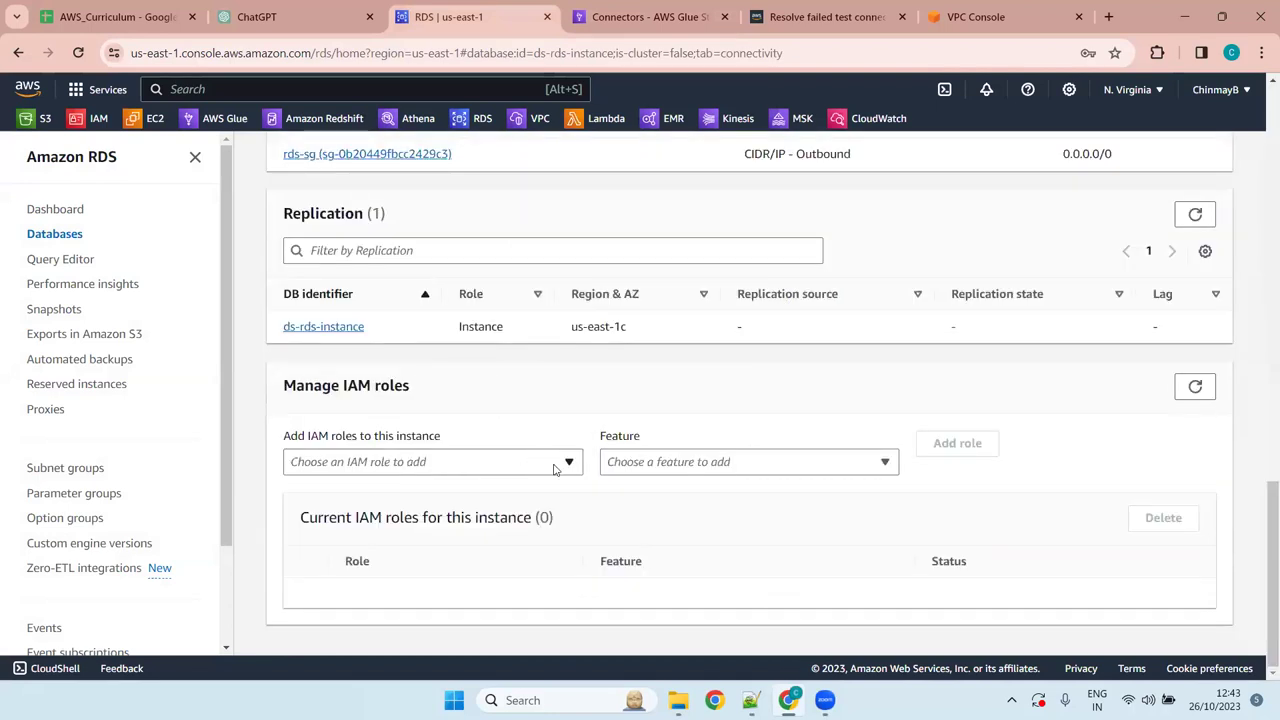
scroll(555, 469, up, 10)
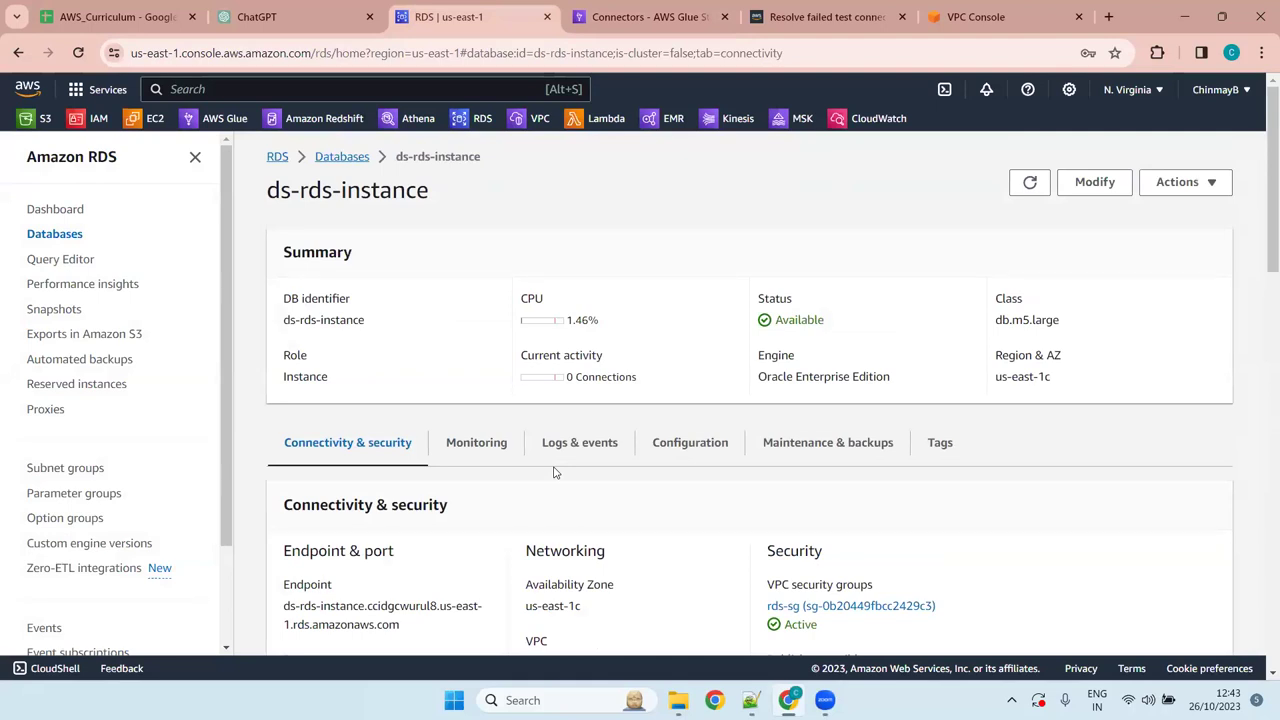
scroll(556, 472, down, 8)
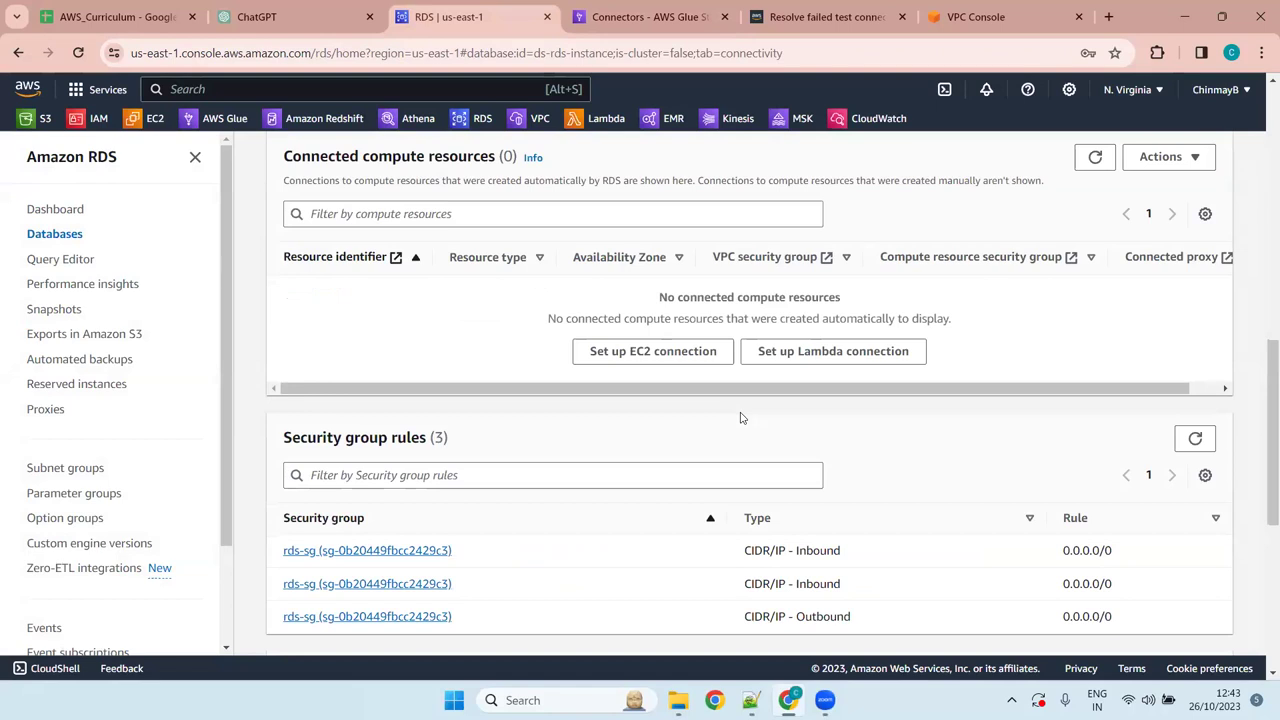
scroll(741, 418, down, 4)
scroll(741, 418, up, 4)
scroll(741, 418, down, 3)
scroll(741, 418, up, 3)
scroll(417, 380, up, 8)
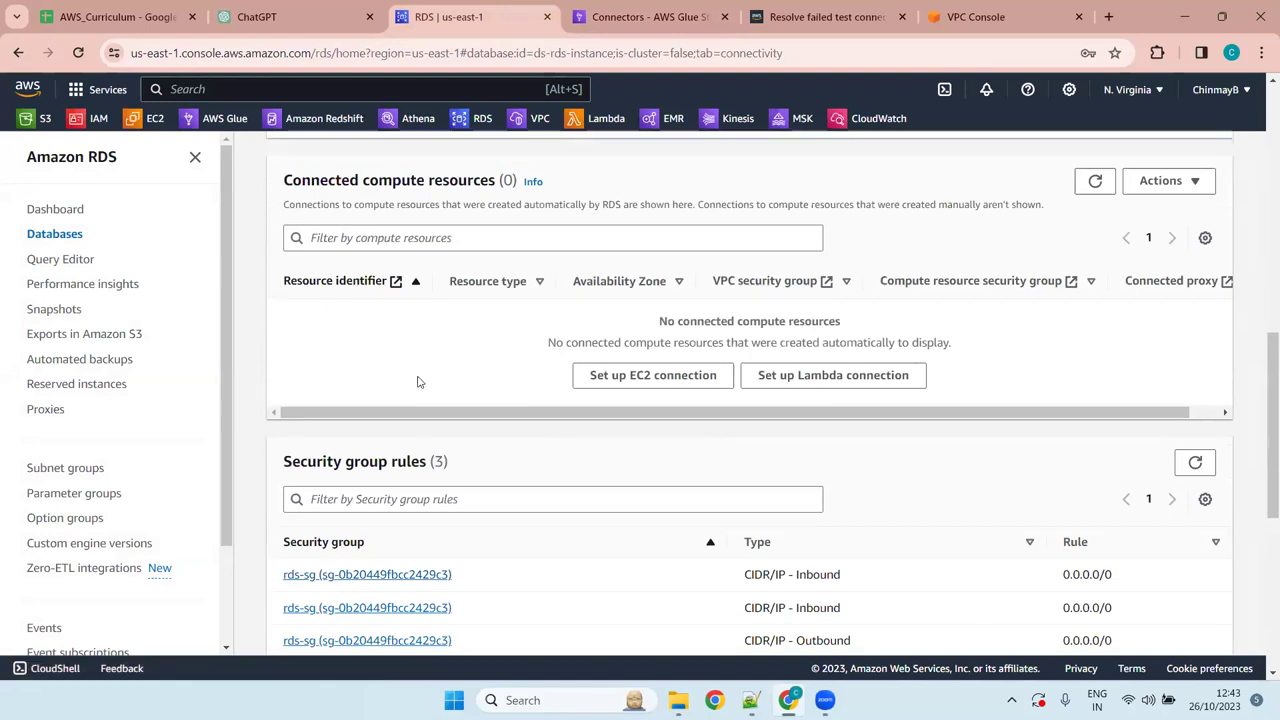
scroll(419, 382, down, 11)
scroll(419, 382, up, 3)
scroll(419, 382, down, 3)
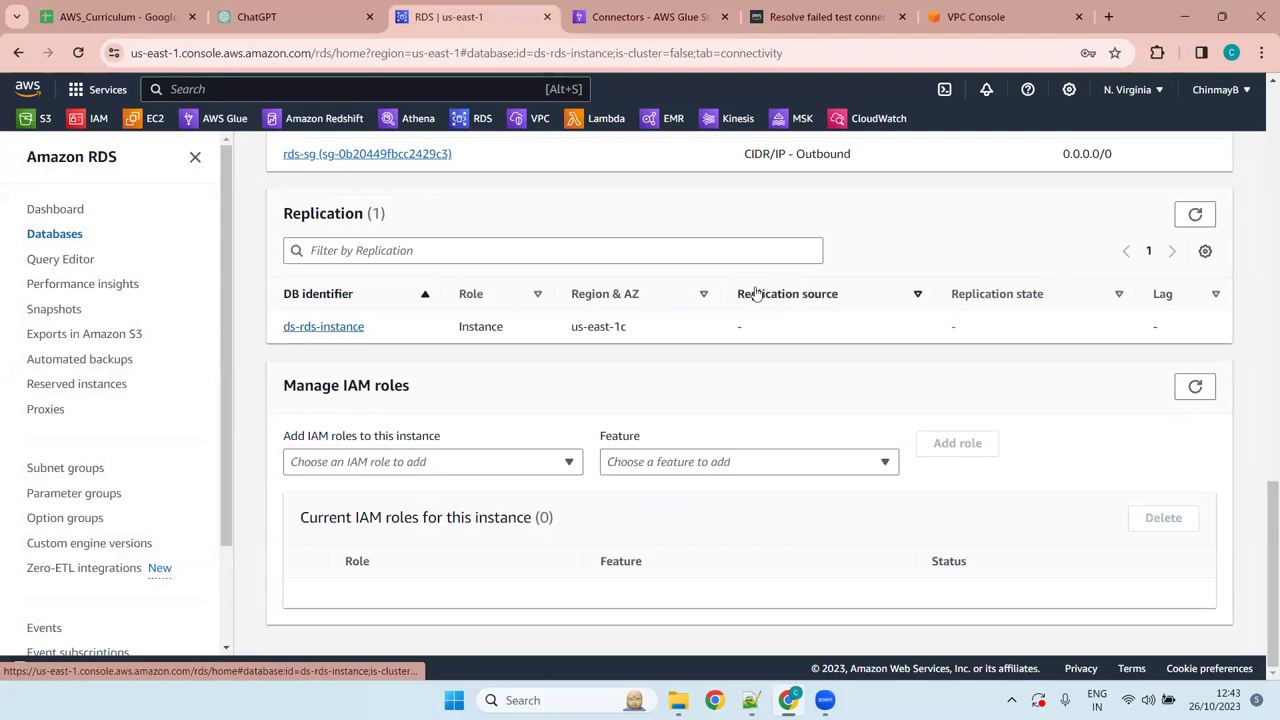
scroll(752, 292, up, 5)
scroll(752, 292, down, 1)
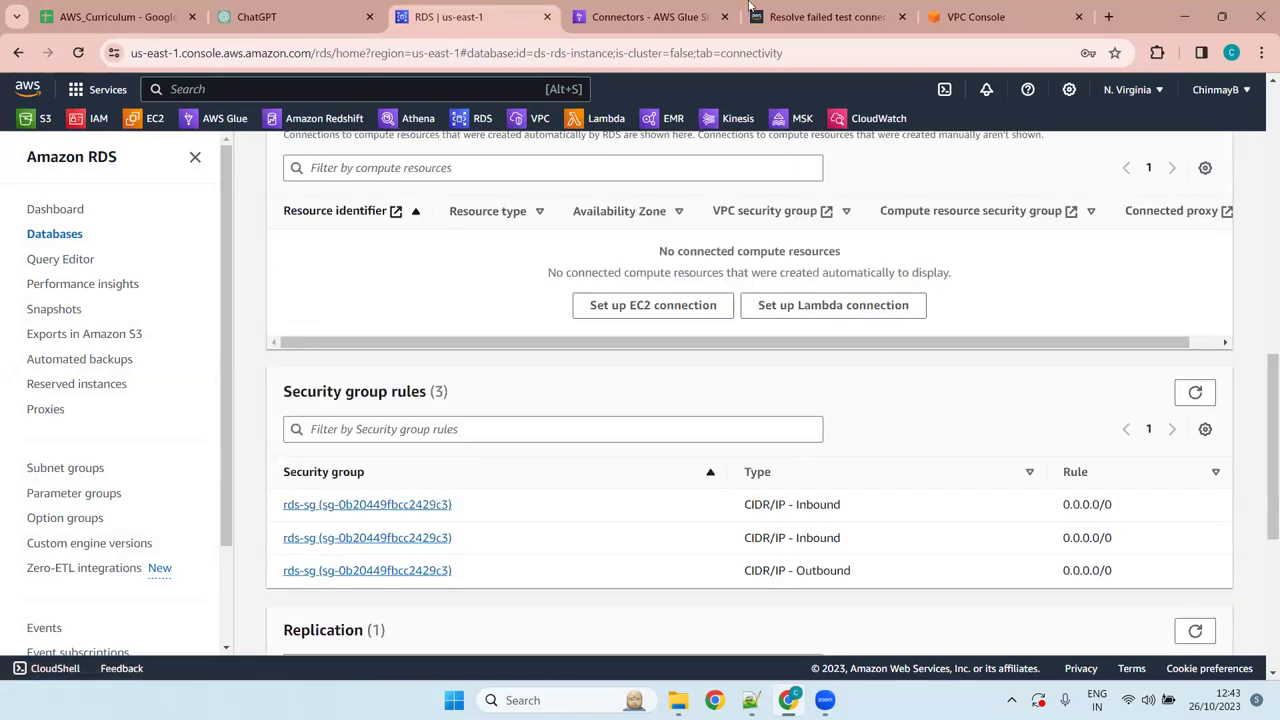
click(758, 12)
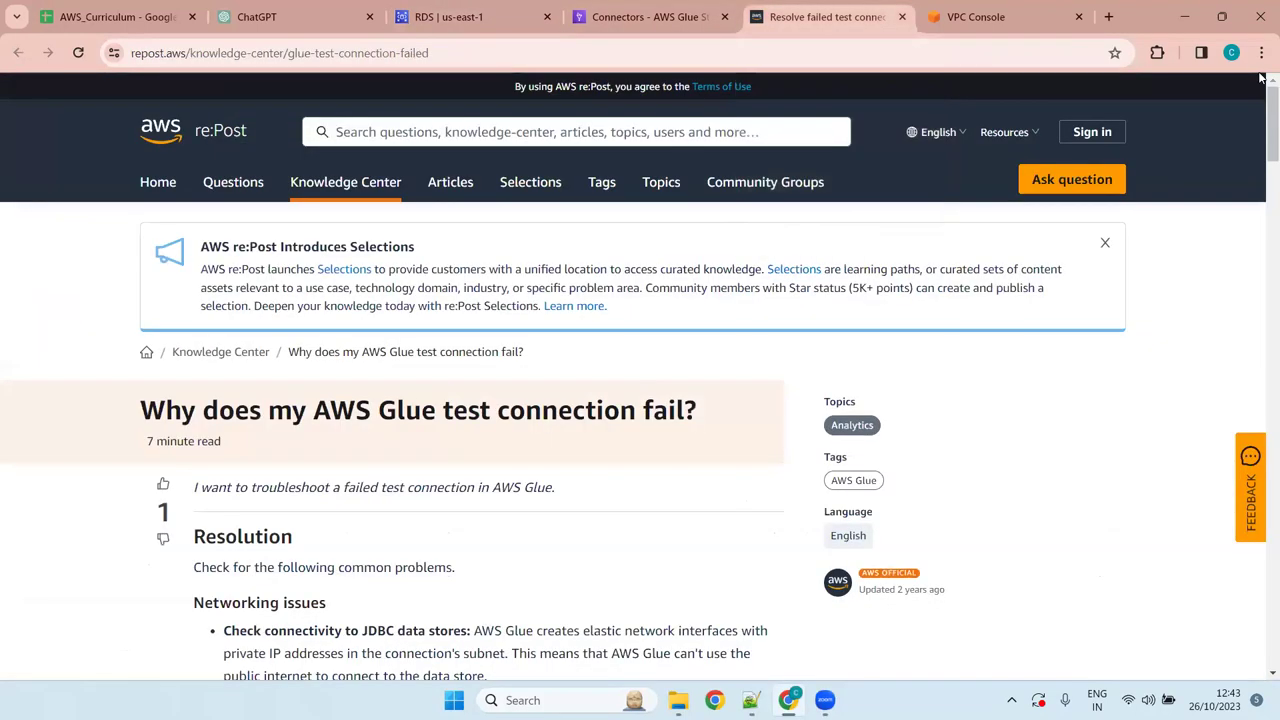
Highlight the re:Post advice on security groups for in-VPC data stores, then dismiss the Glue error
scroll(1262, 150, down, 3)
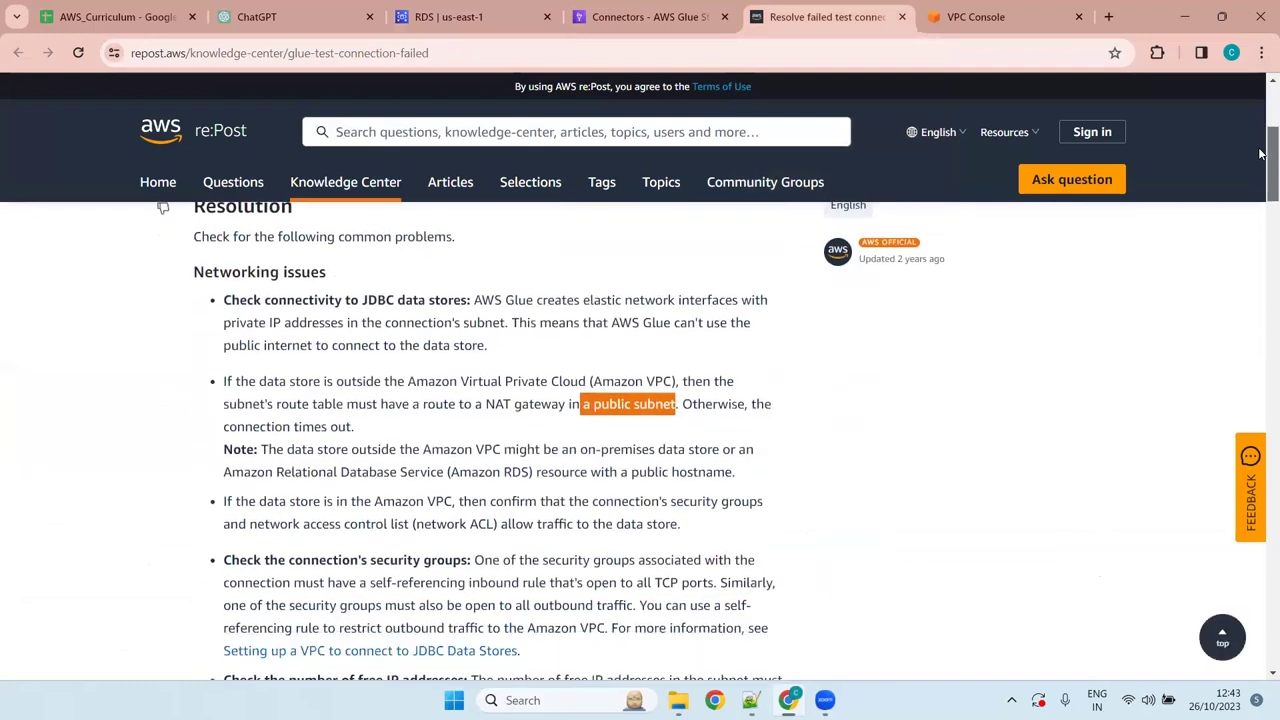
click(281, 337)
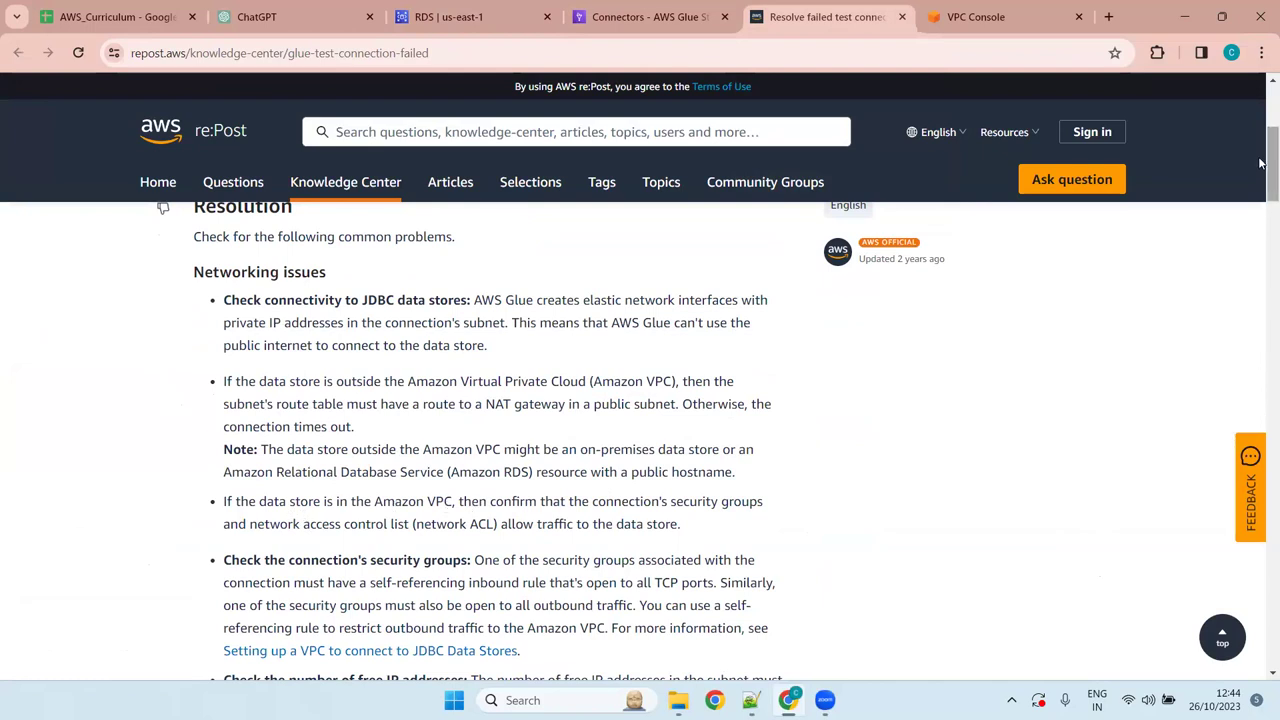
scroll(1261, 180, down, 2)
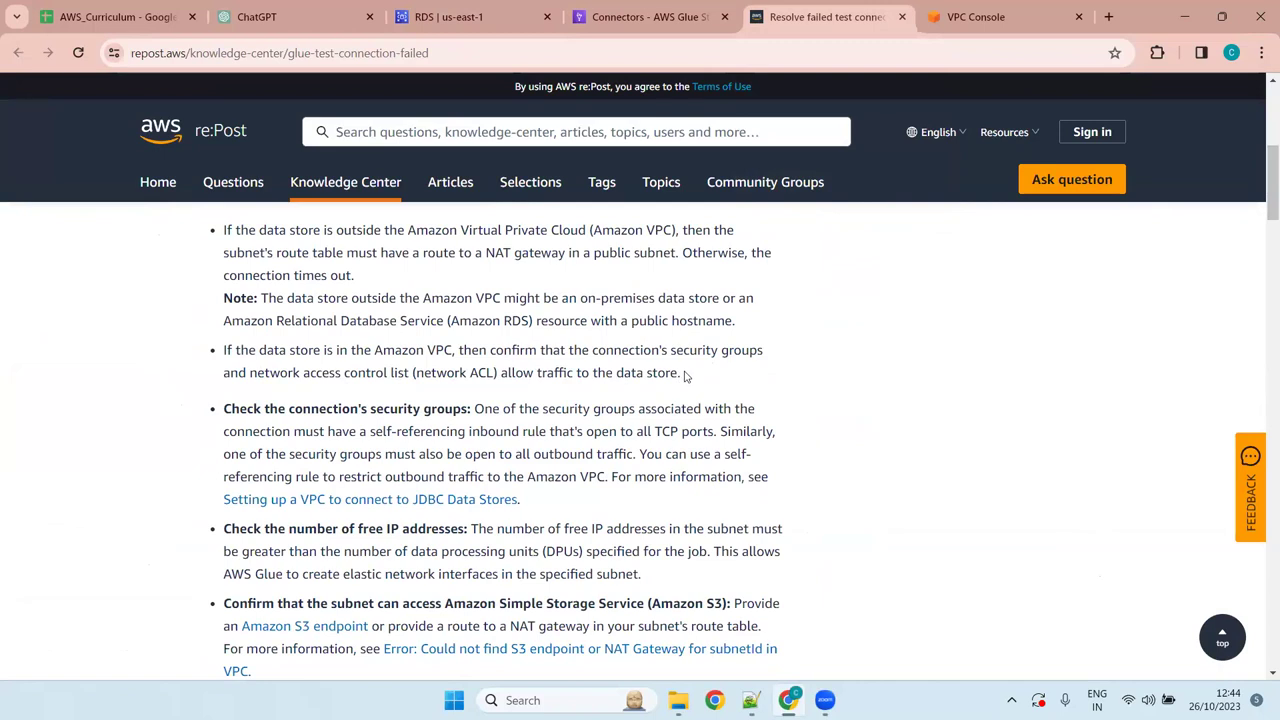
drag(686, 376, 198, 352)
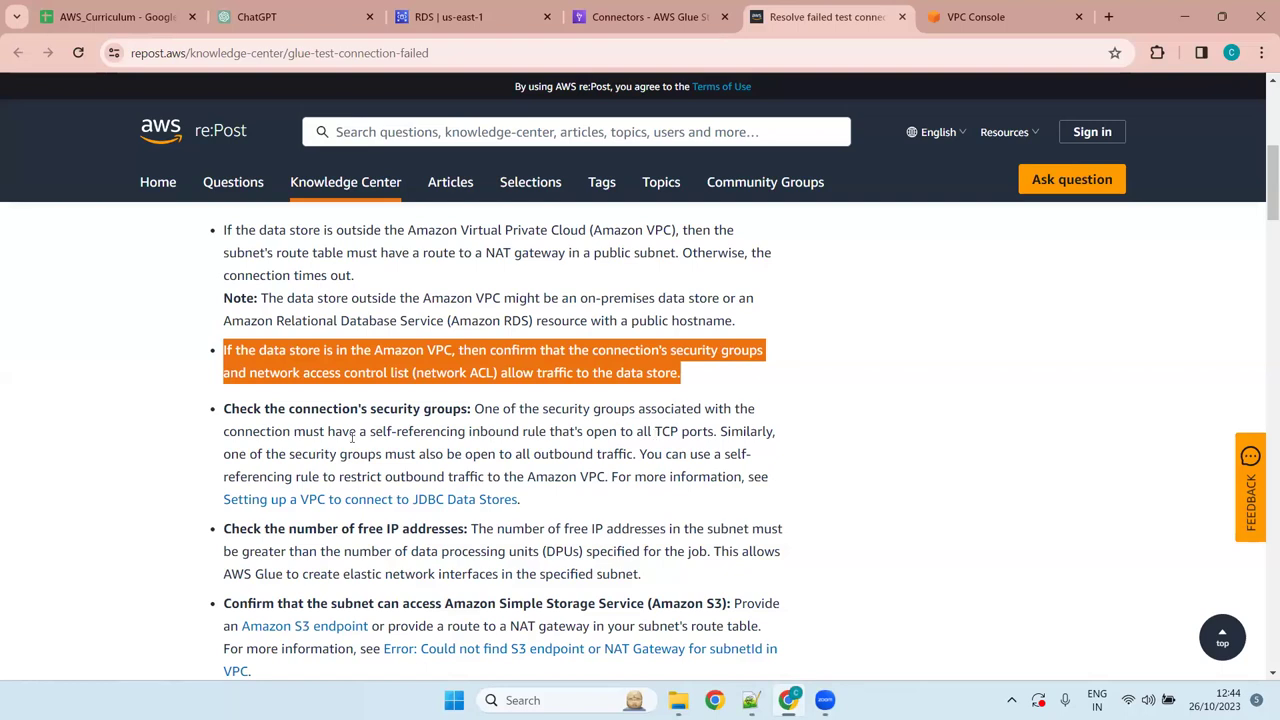
click(640, 17)
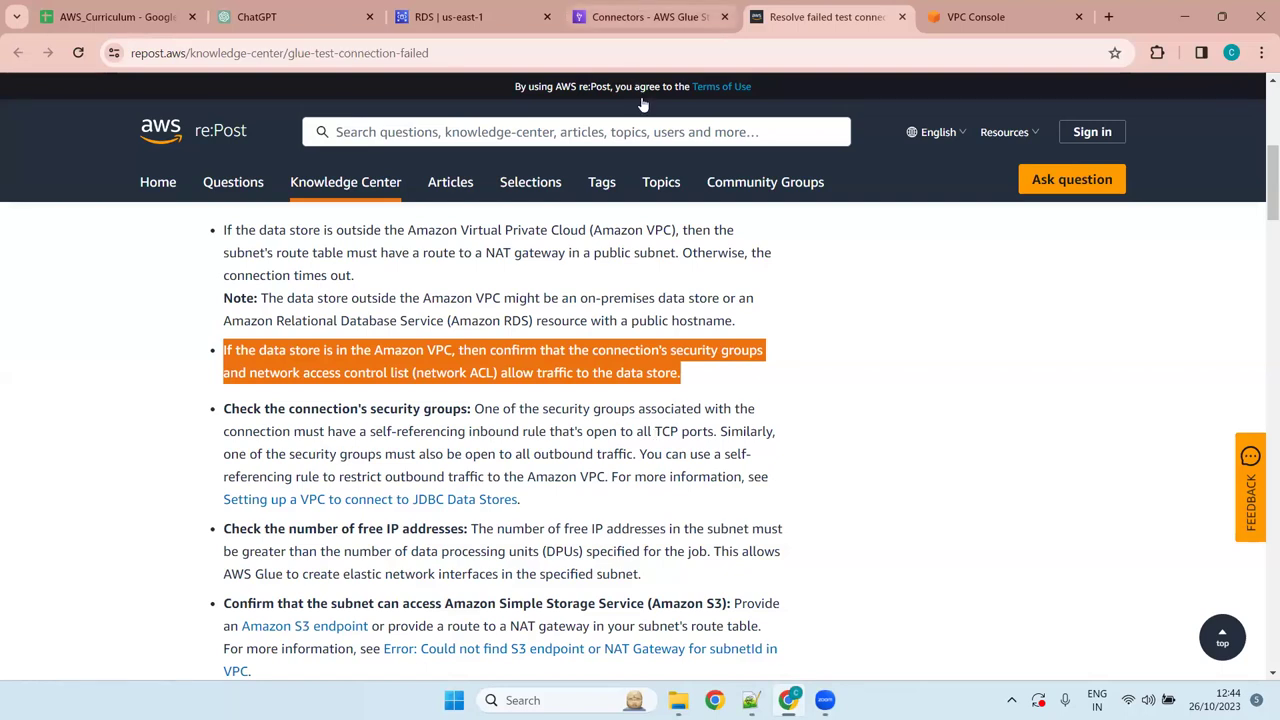
click(957, 316)
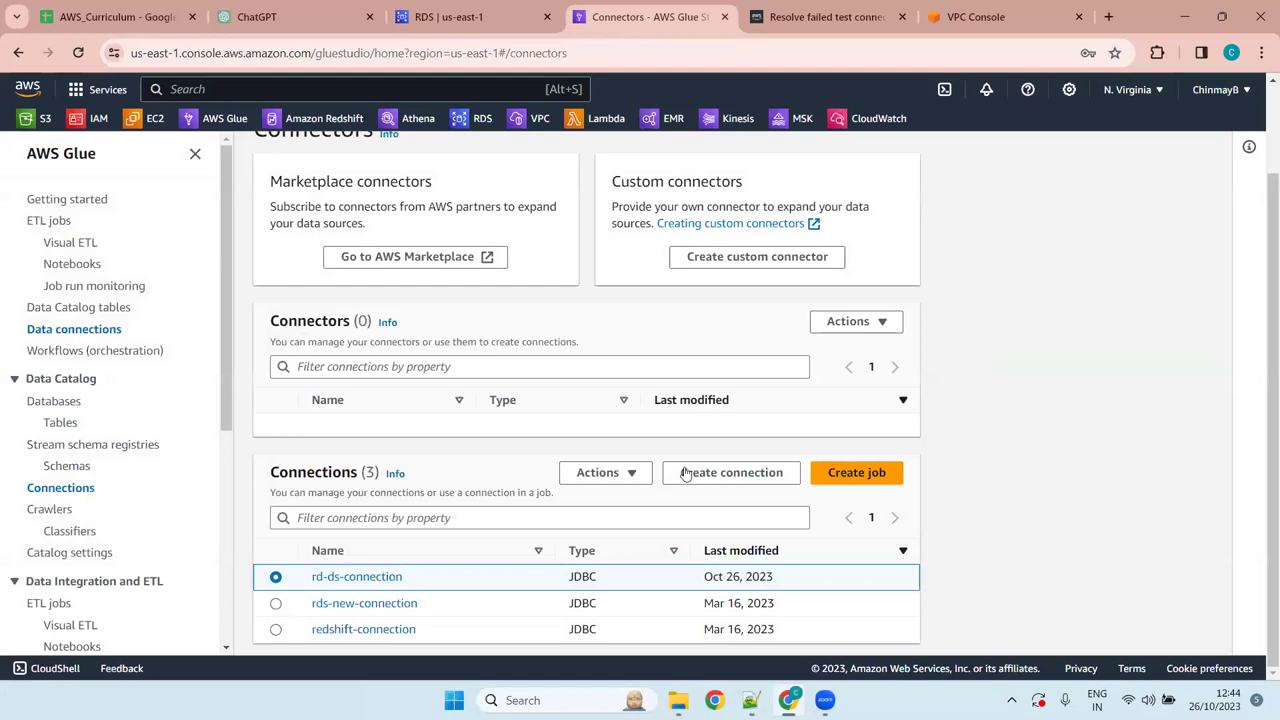
Edit rd-ds-connection and expand its Network options
click(640, 475)
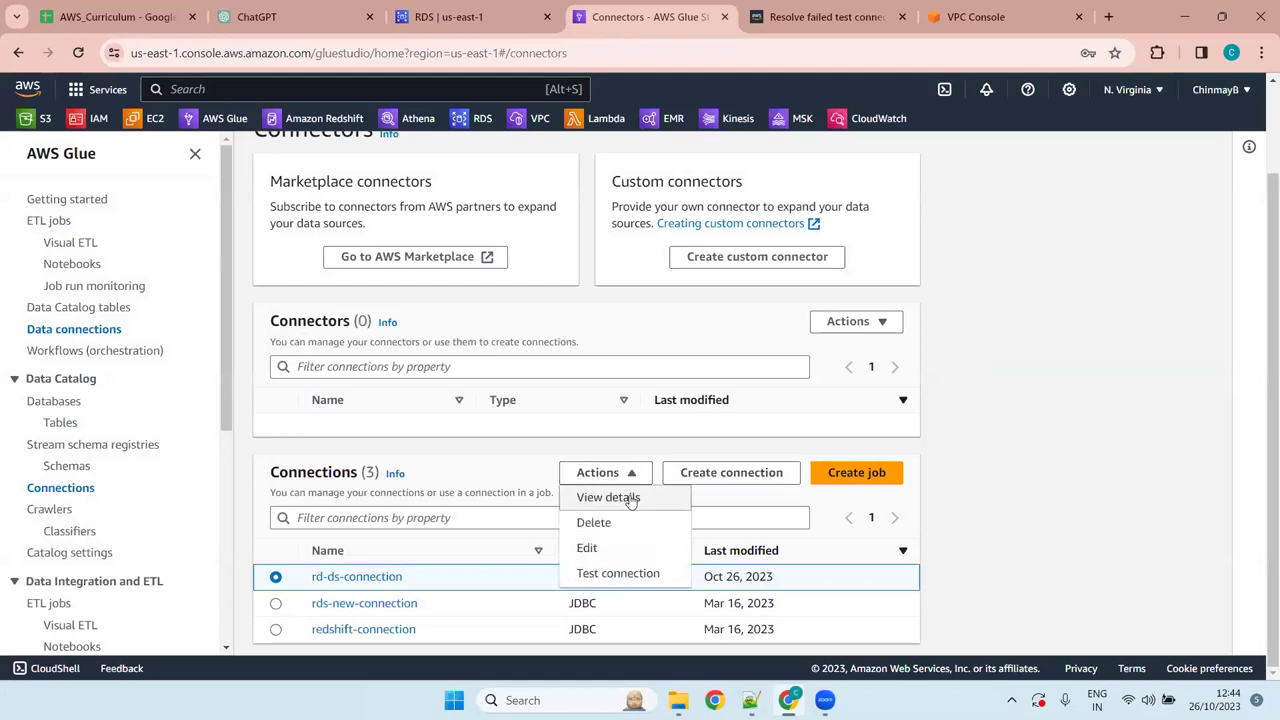
click(634, 550)
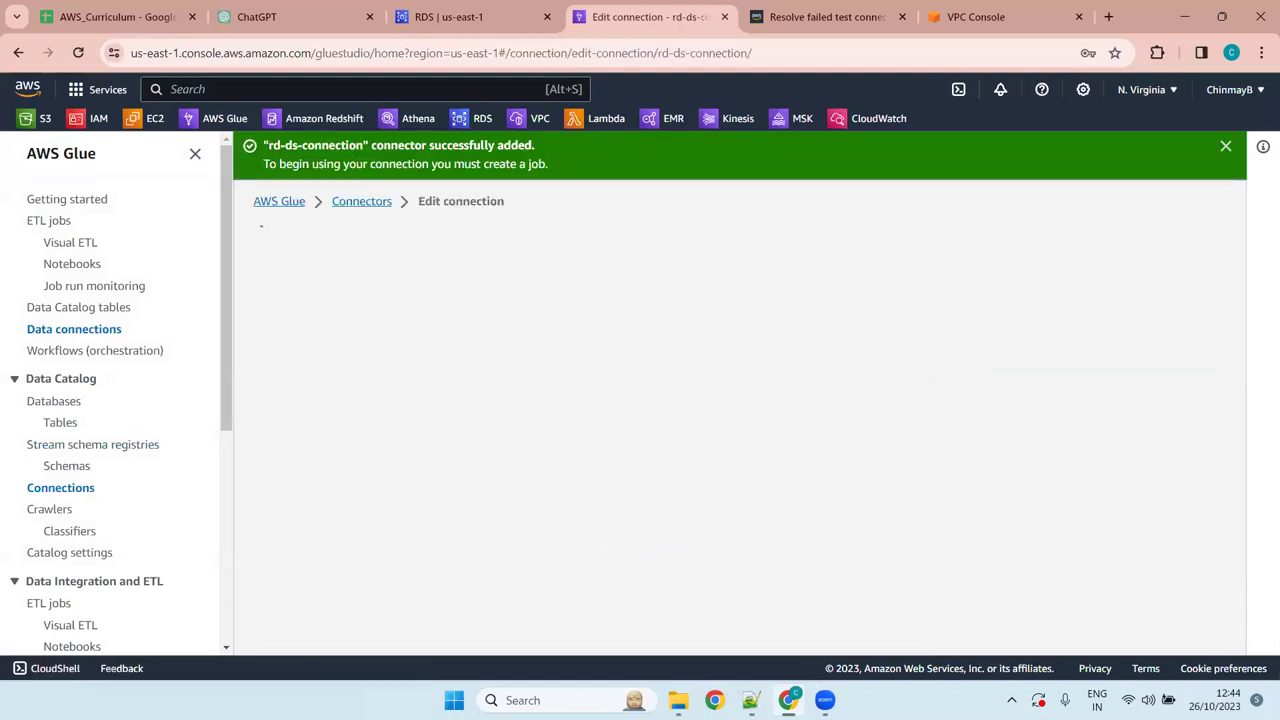
scroll(640, 230, down, 7)
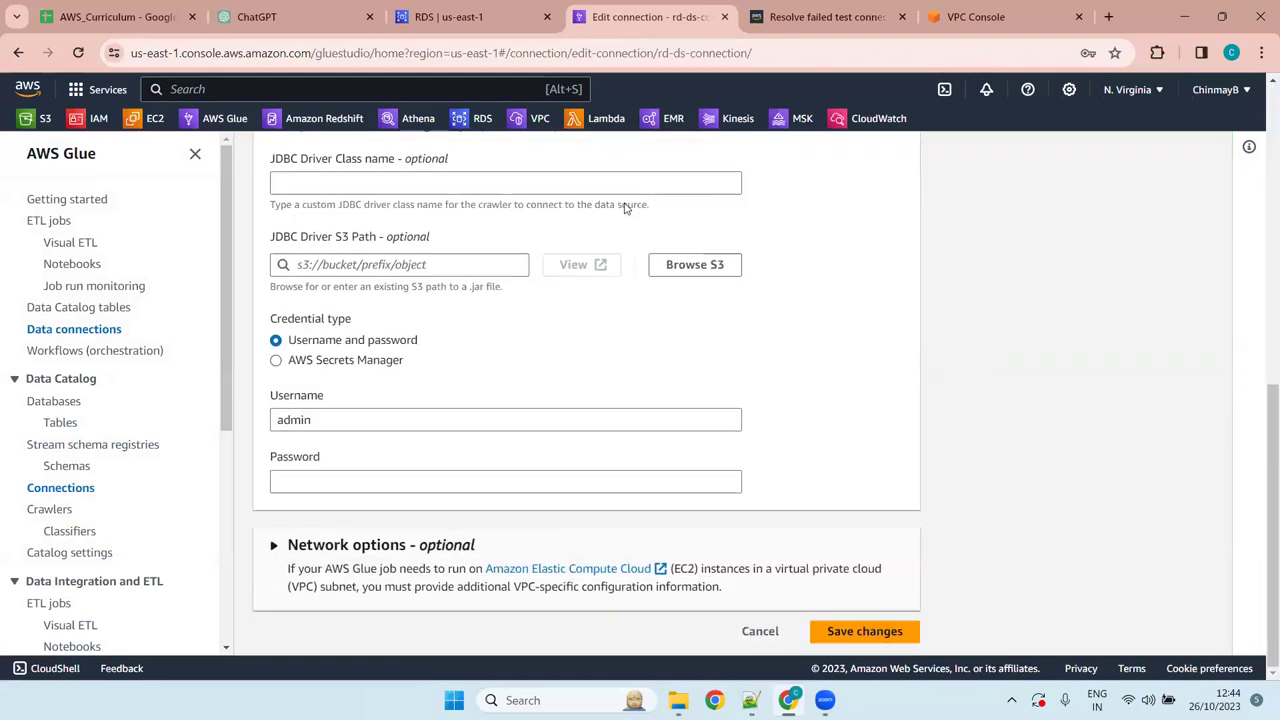
click(388, 568)
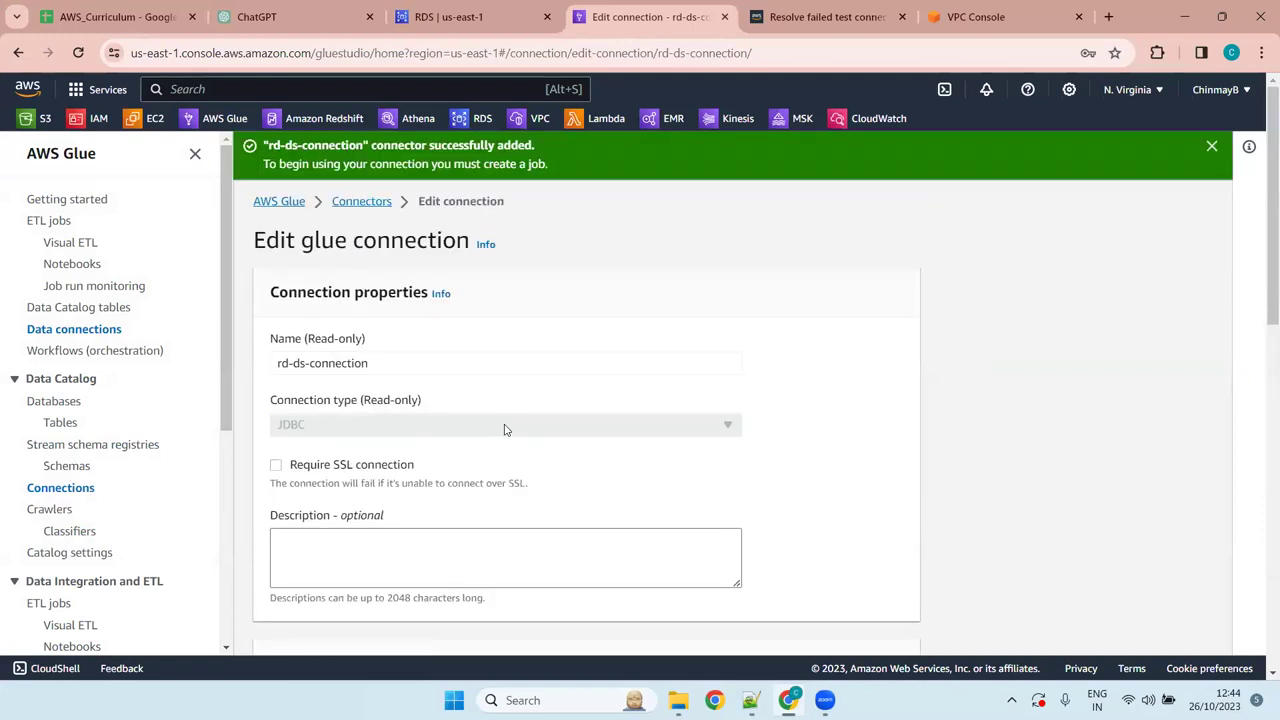
scroll(643, 300, down, 10)
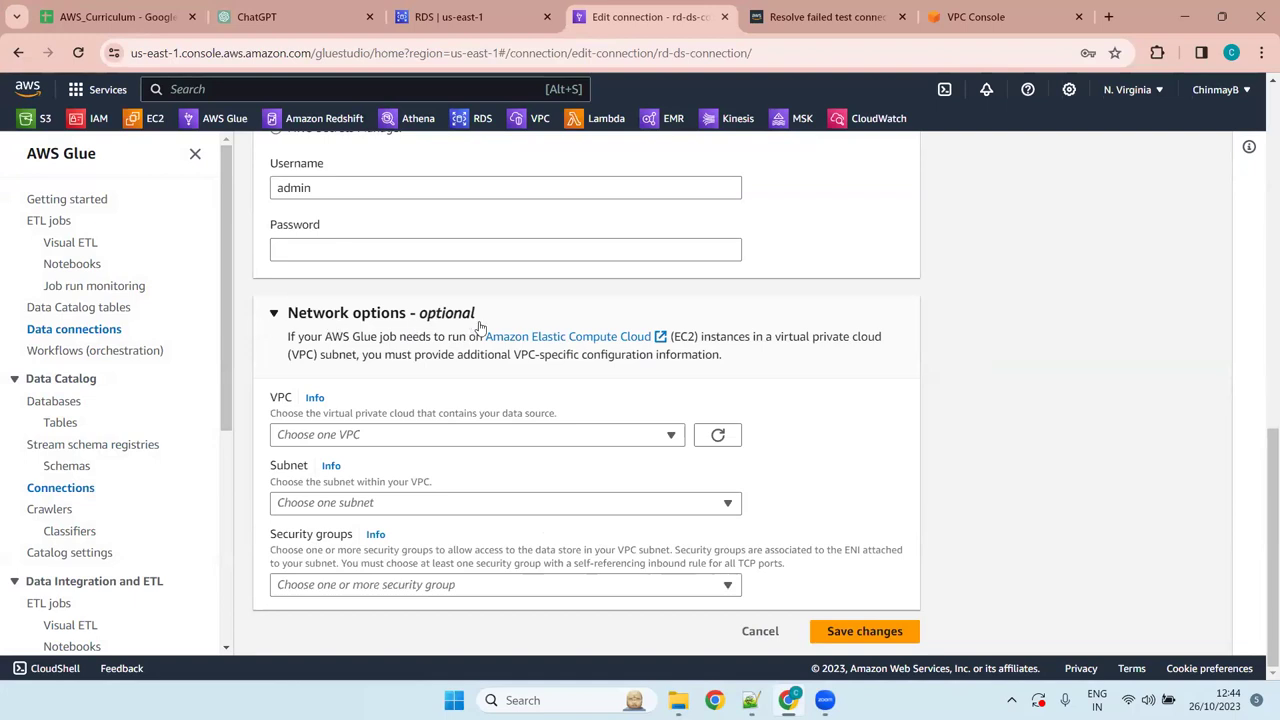
scroll(716, 294, up, 10)
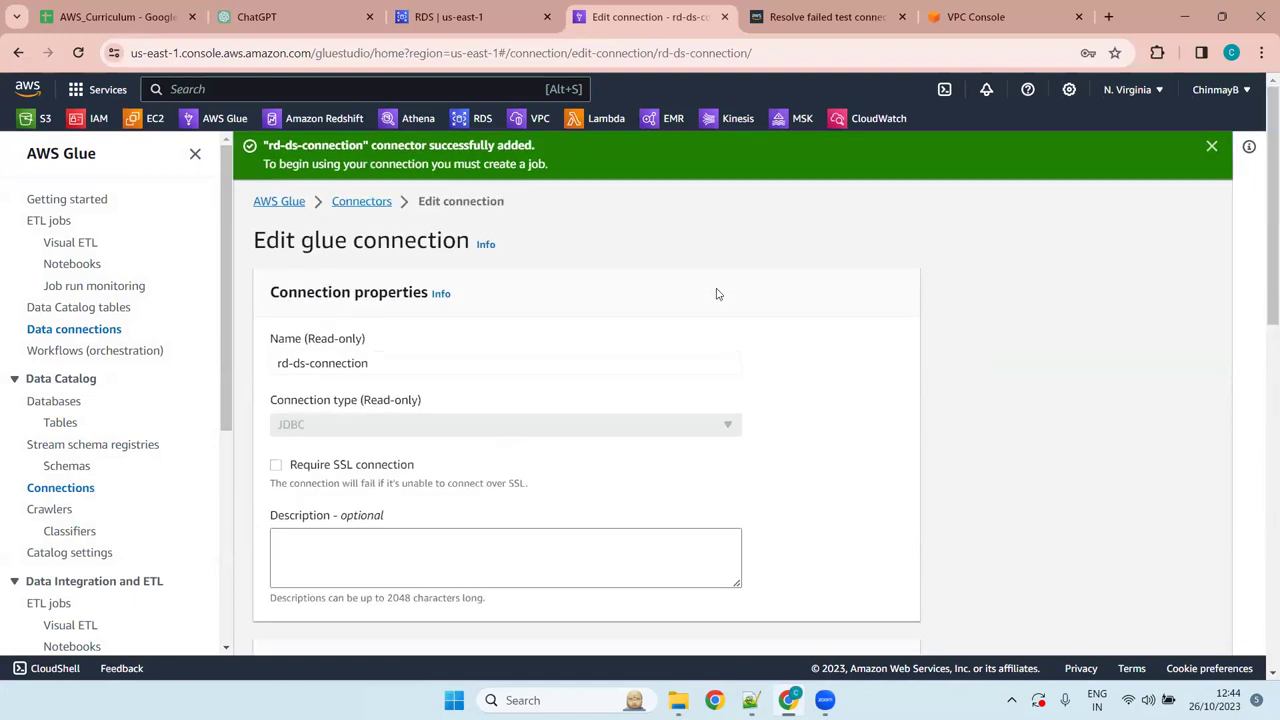
scroll(716, 294, down, 10)
Set VPC vpc-095b81f7d49a41f87, subnet subnet-0a25064e89adccb3f and security group rds-sg
click(429, 440)
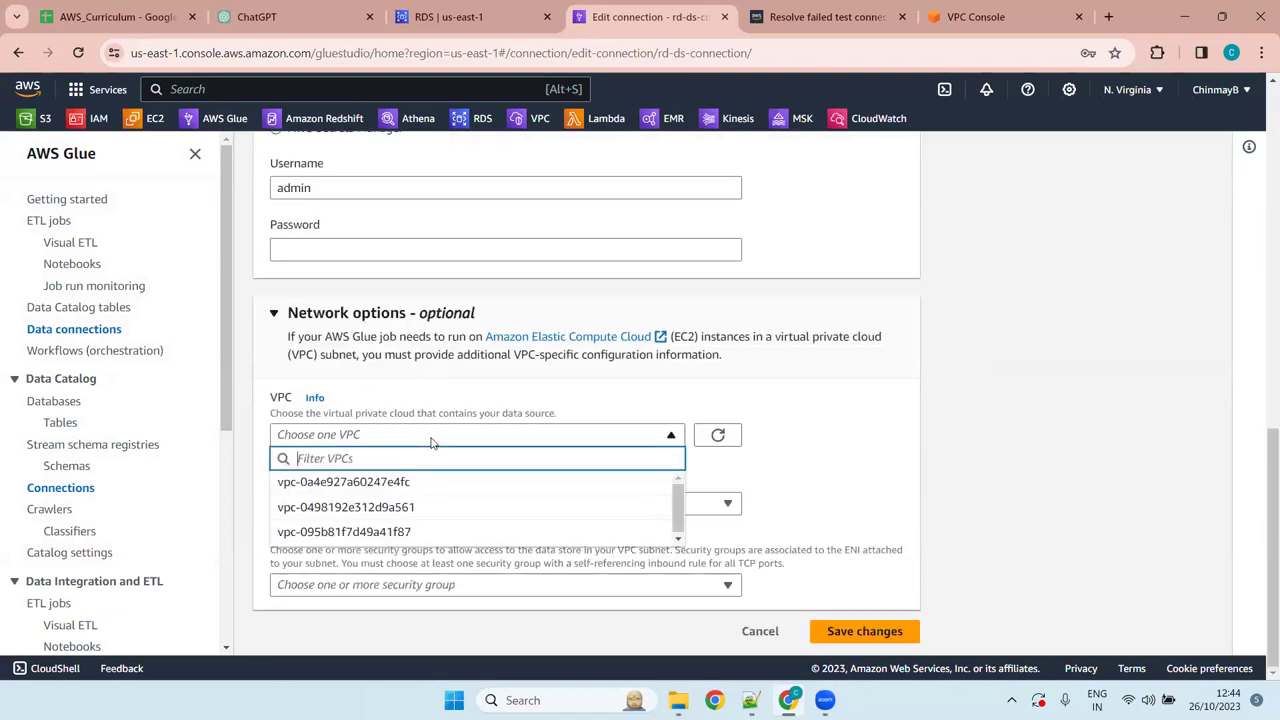
click(424, 532)
click(440, 514)
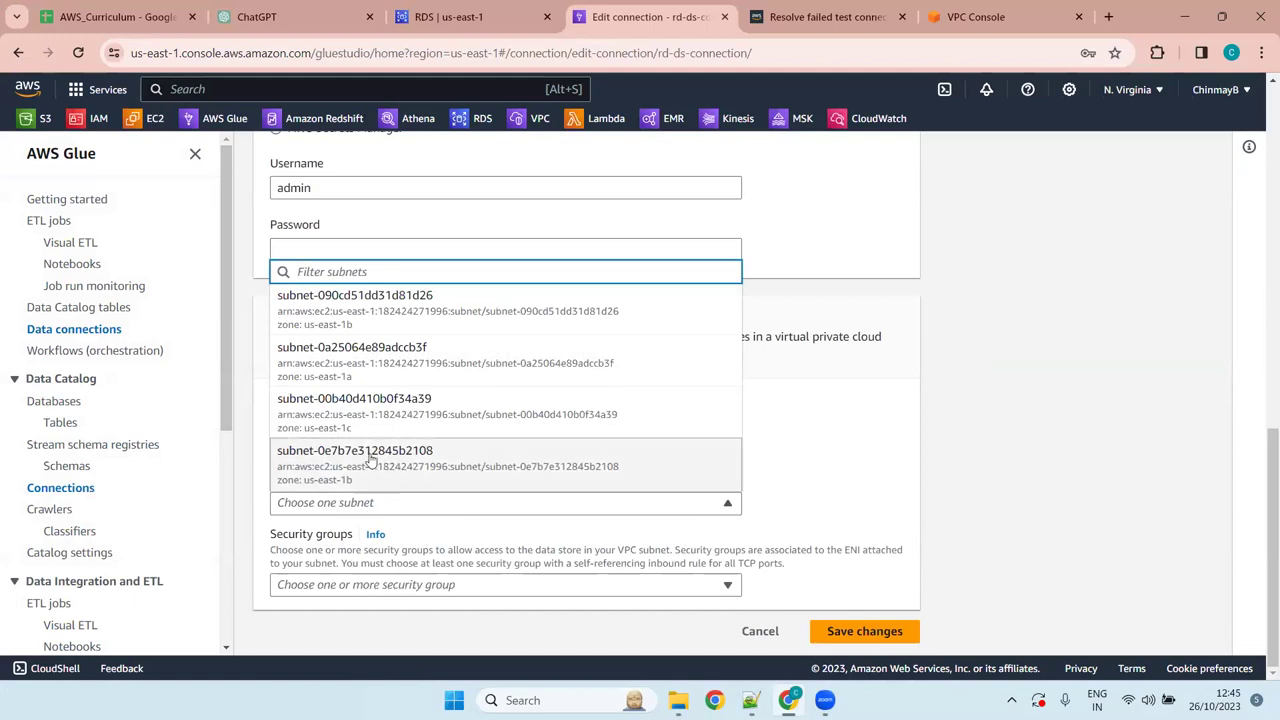
click(511, 360)
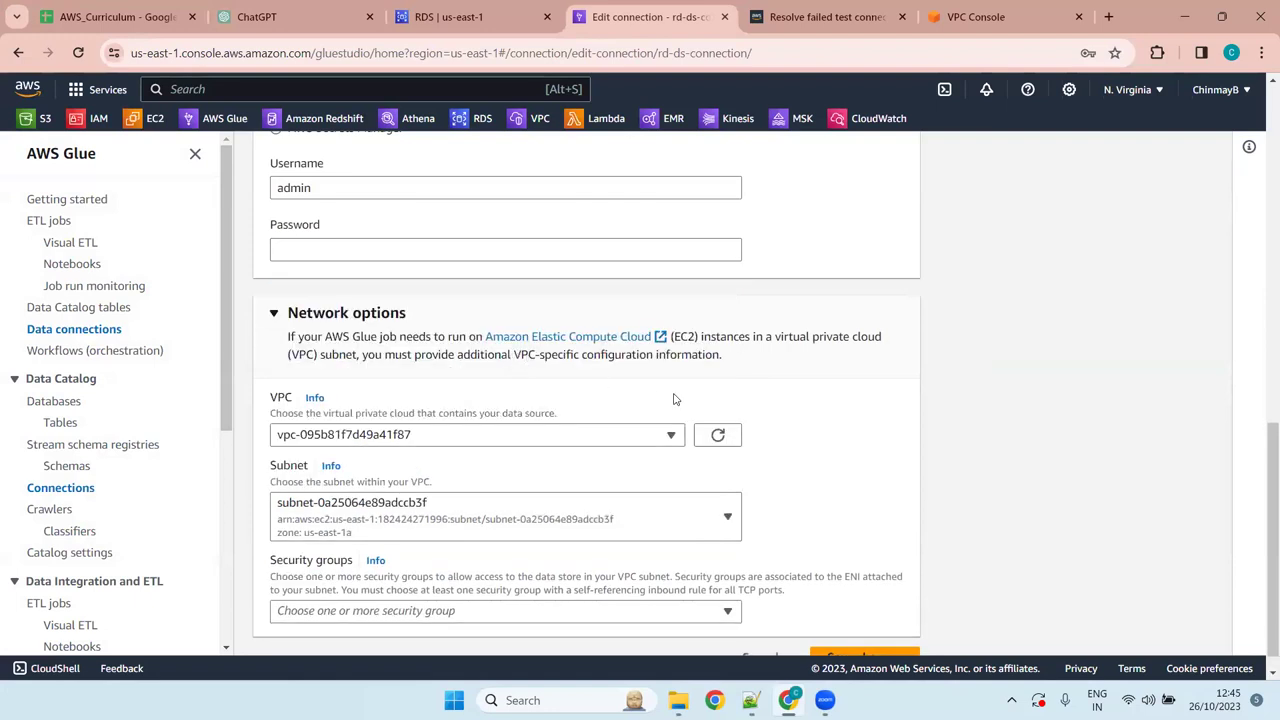
scroll(620, 510, down, 1)
click(461, 586)
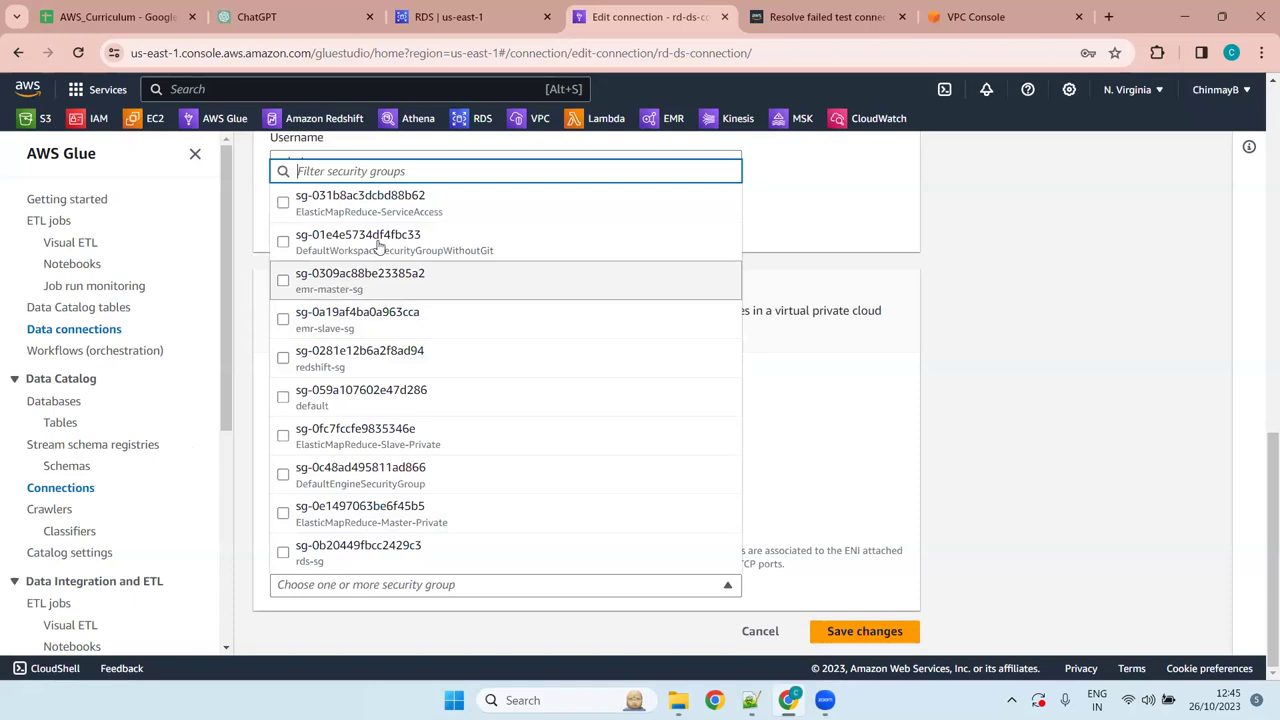
click(355, 556)
click(900, 414)
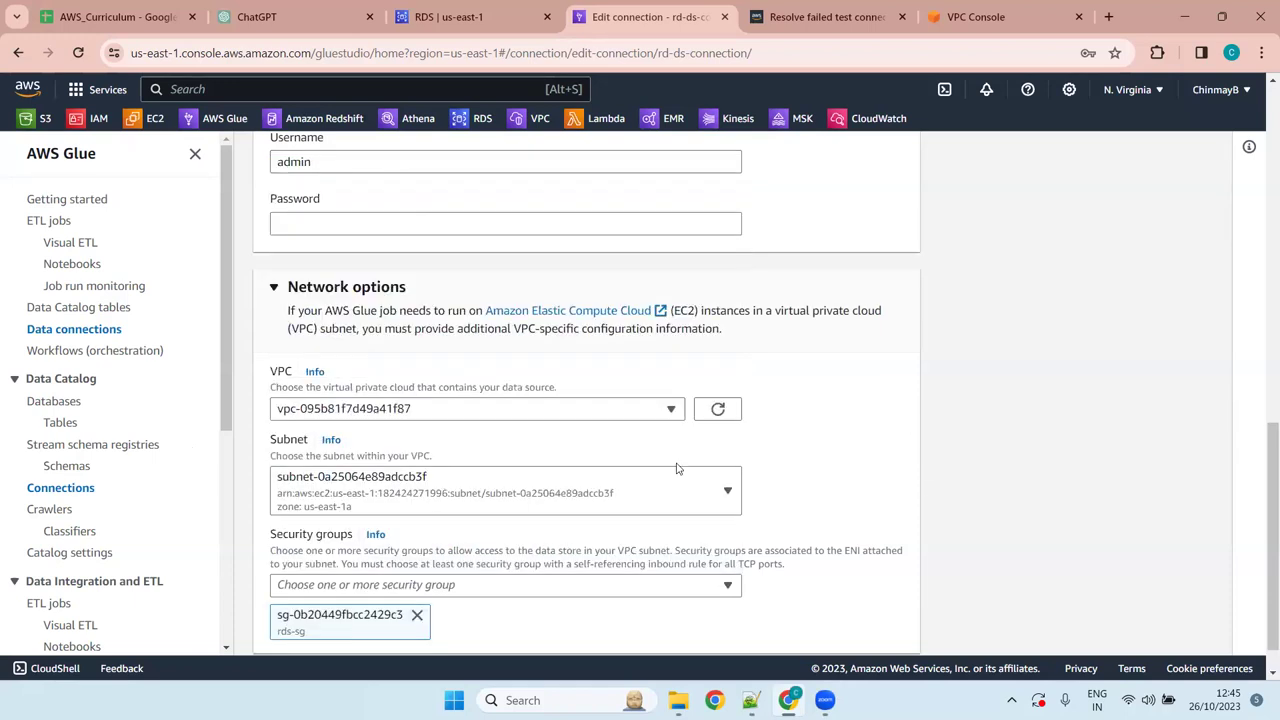
scroll(677, 466, down, 1)
Re-enter the database password and save the connection changes
click(857, 632)
scroll(560, 492, down, 4)
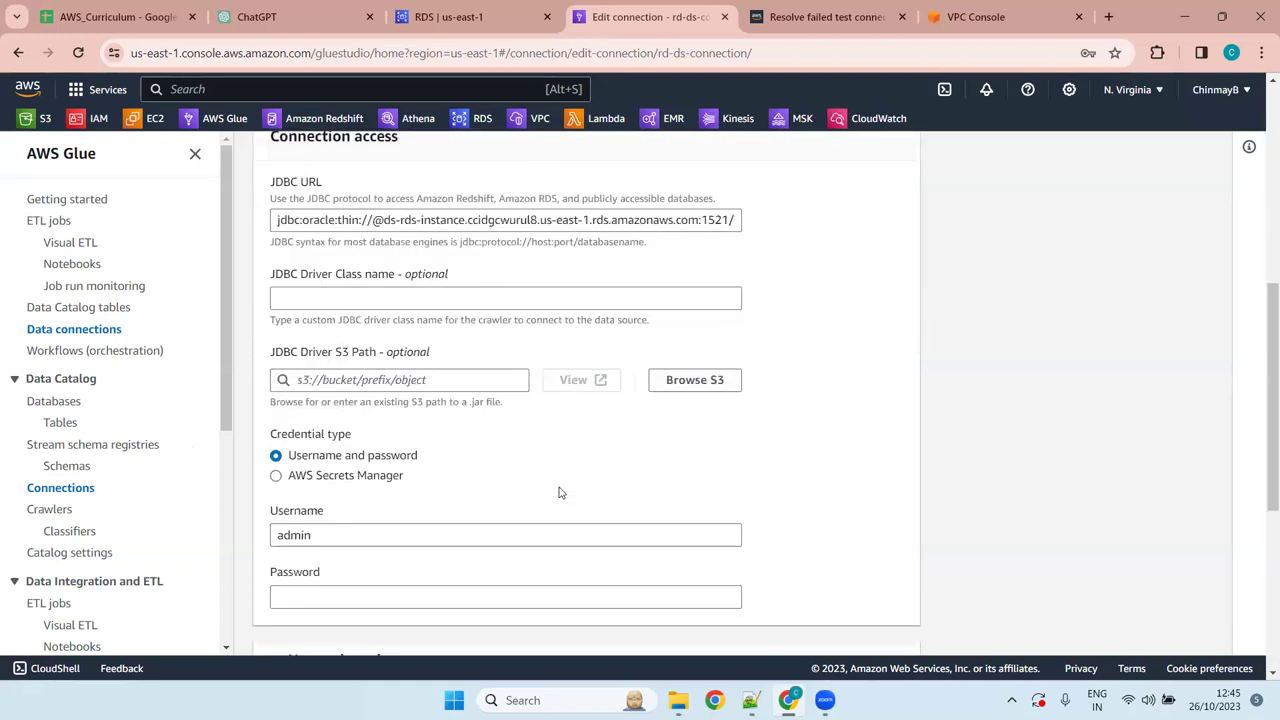
click(375, 597)
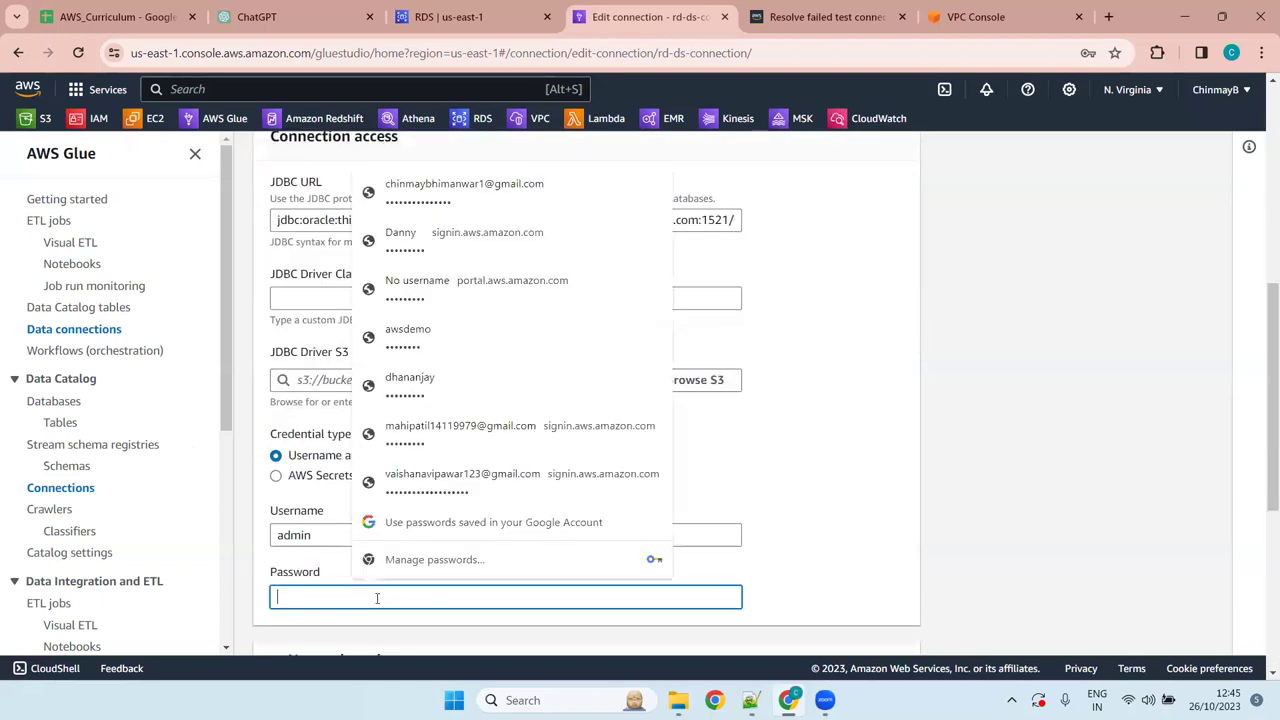
text(•••••••••)
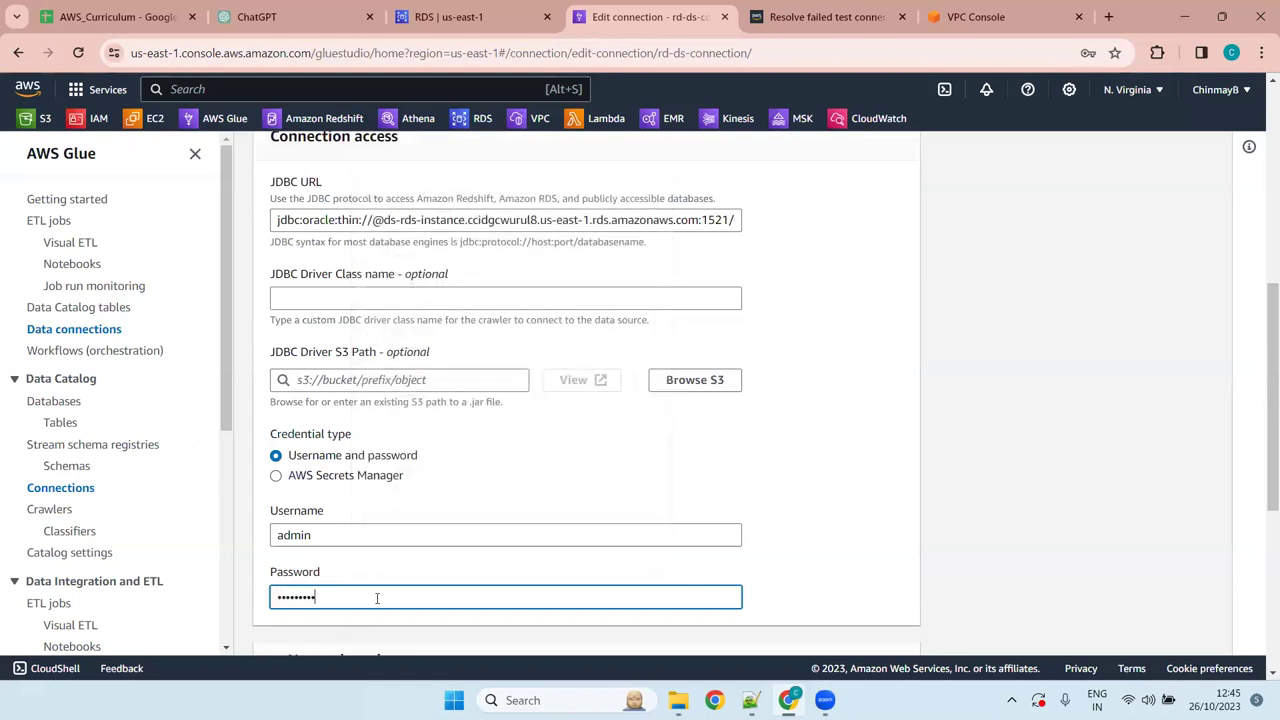
scroll(527, 378, up, 4)
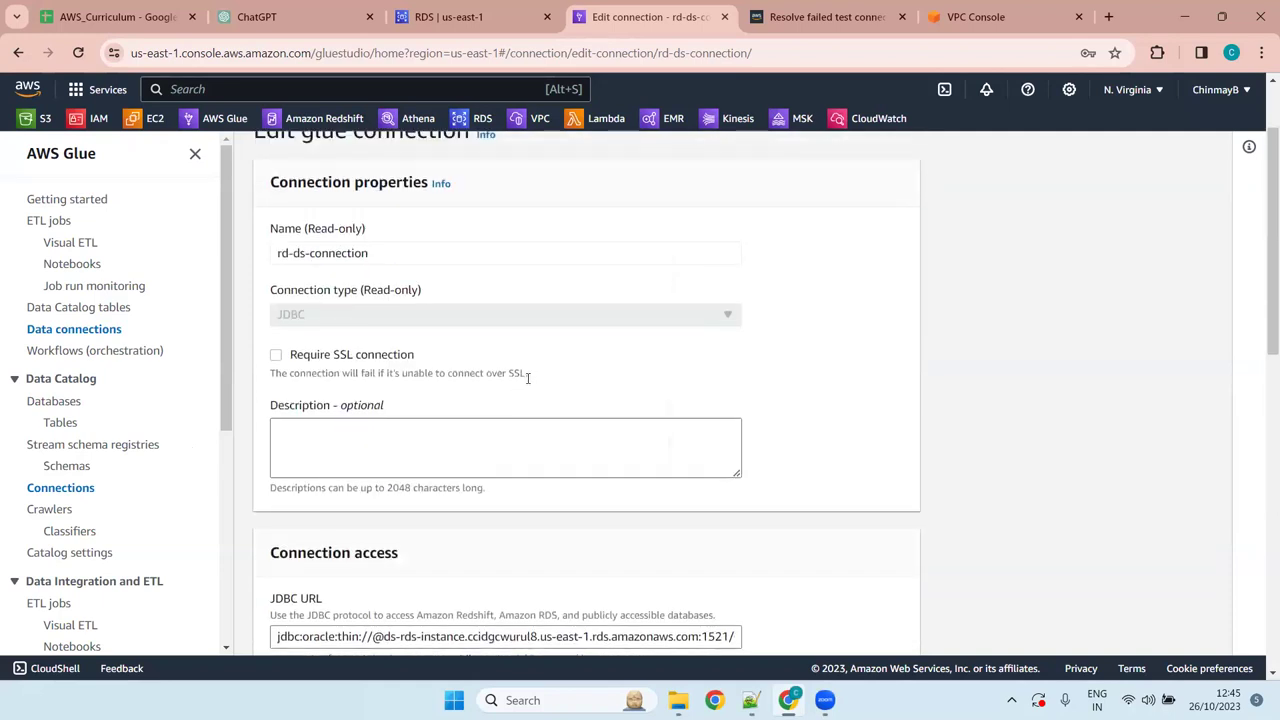
scroll(527, 378, down, 8)
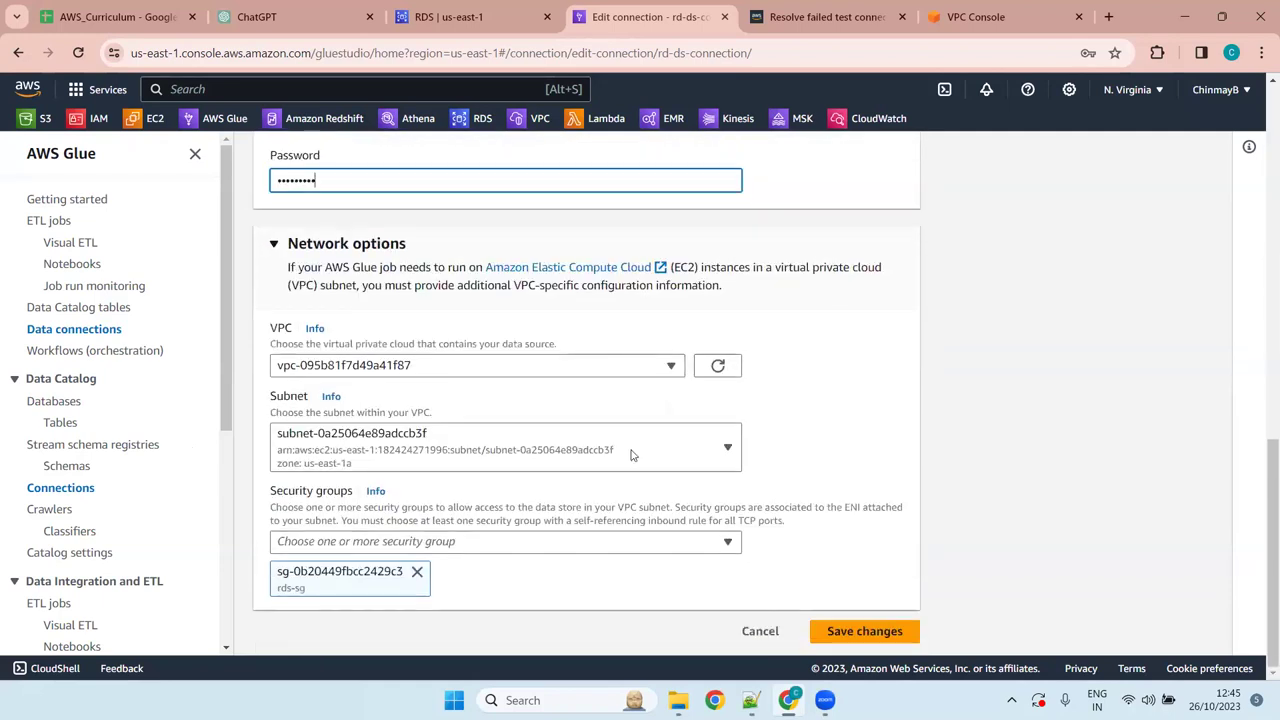
click(848, 634)
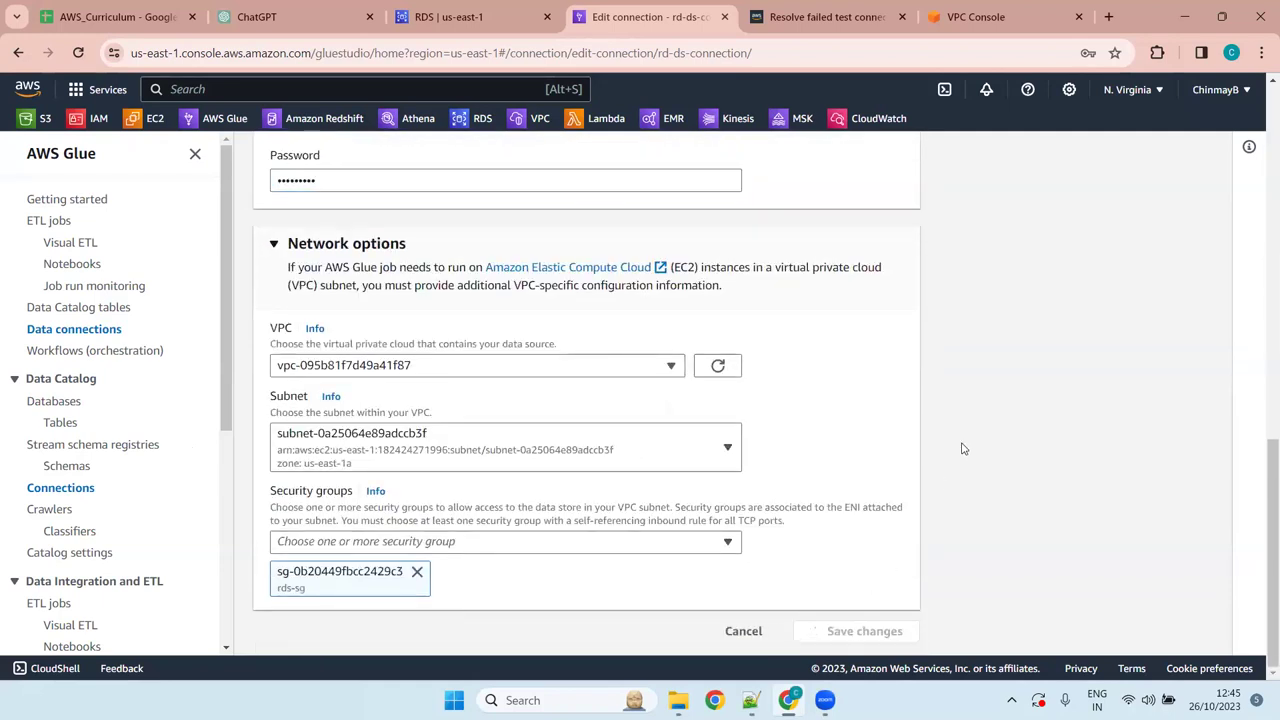
scroll(700, 400, down, 1)
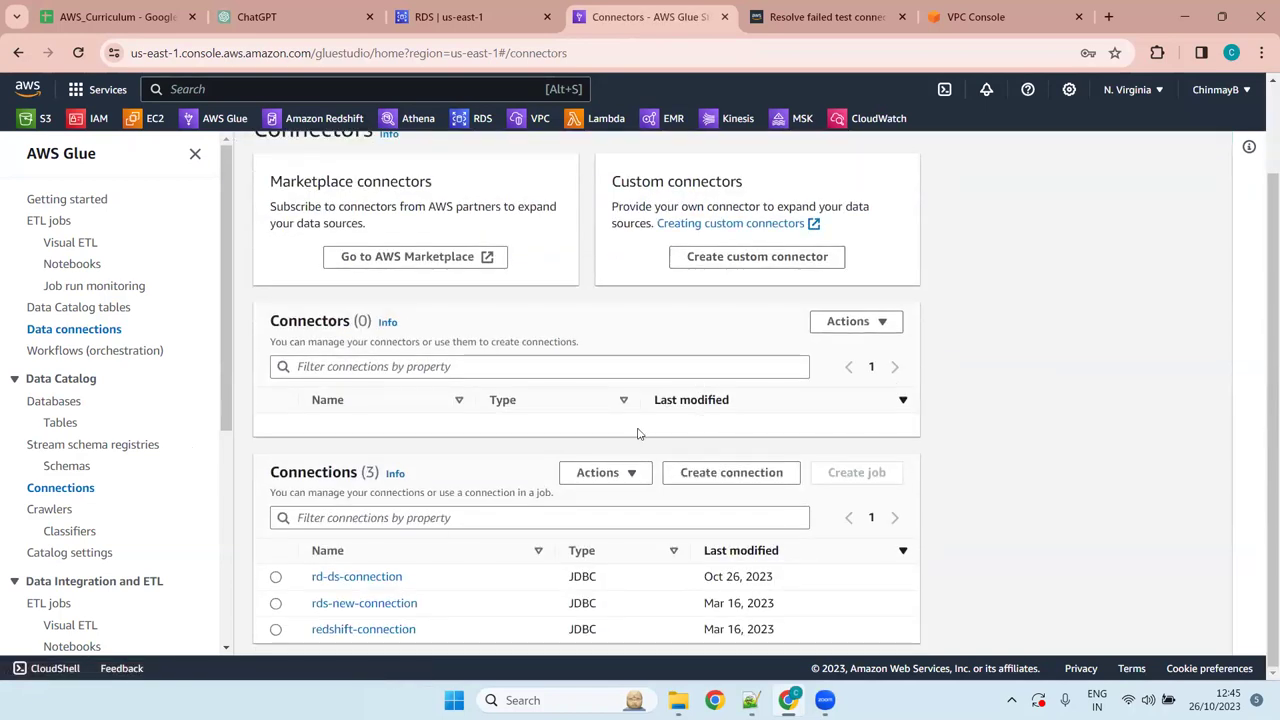
Start a test of rd-ds-connection using the glue-rds-role IAM role, then close the re:Post troubleshooting article
click(447, 576)
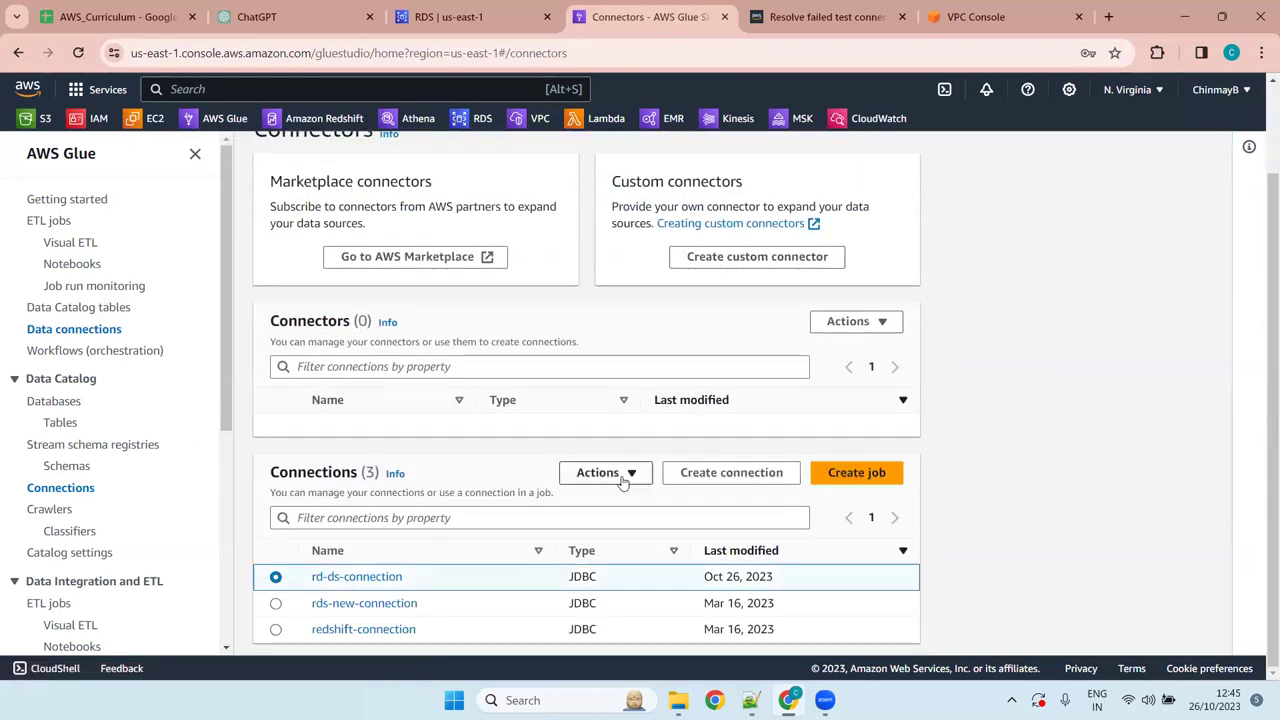
click(605, 472)
click(618, 573)
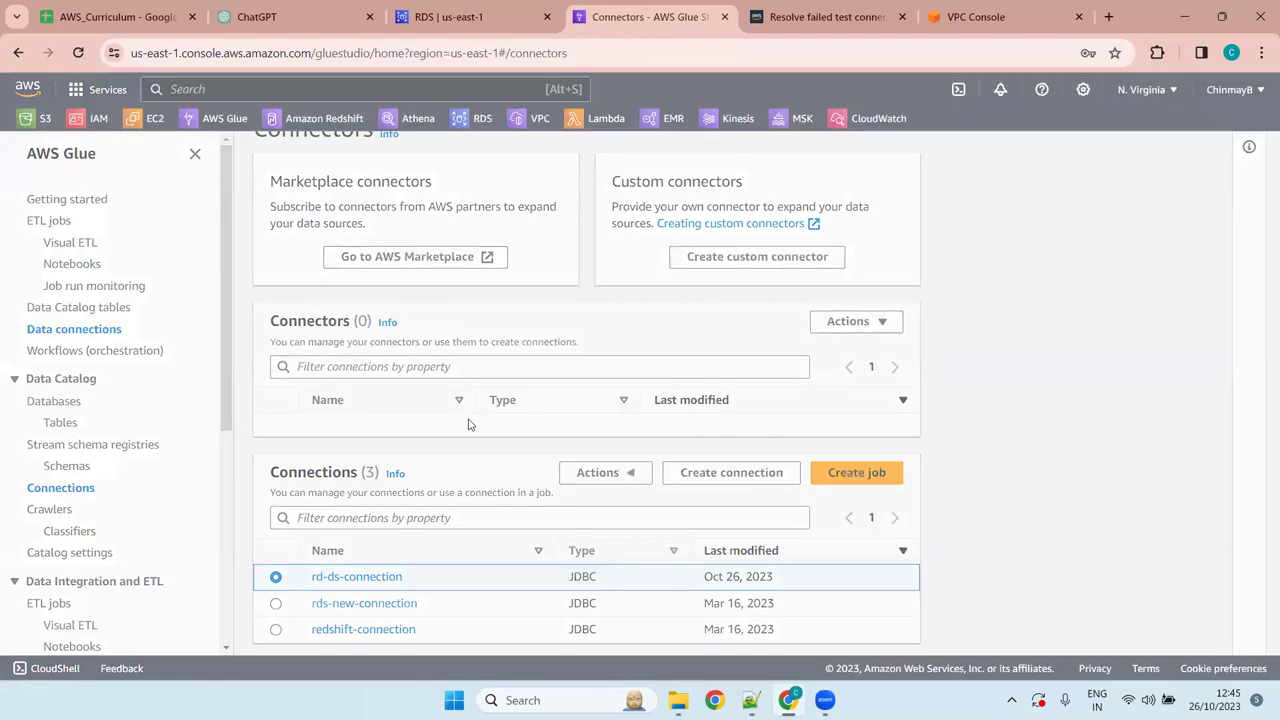
click(520, 378)
click(466, 590)
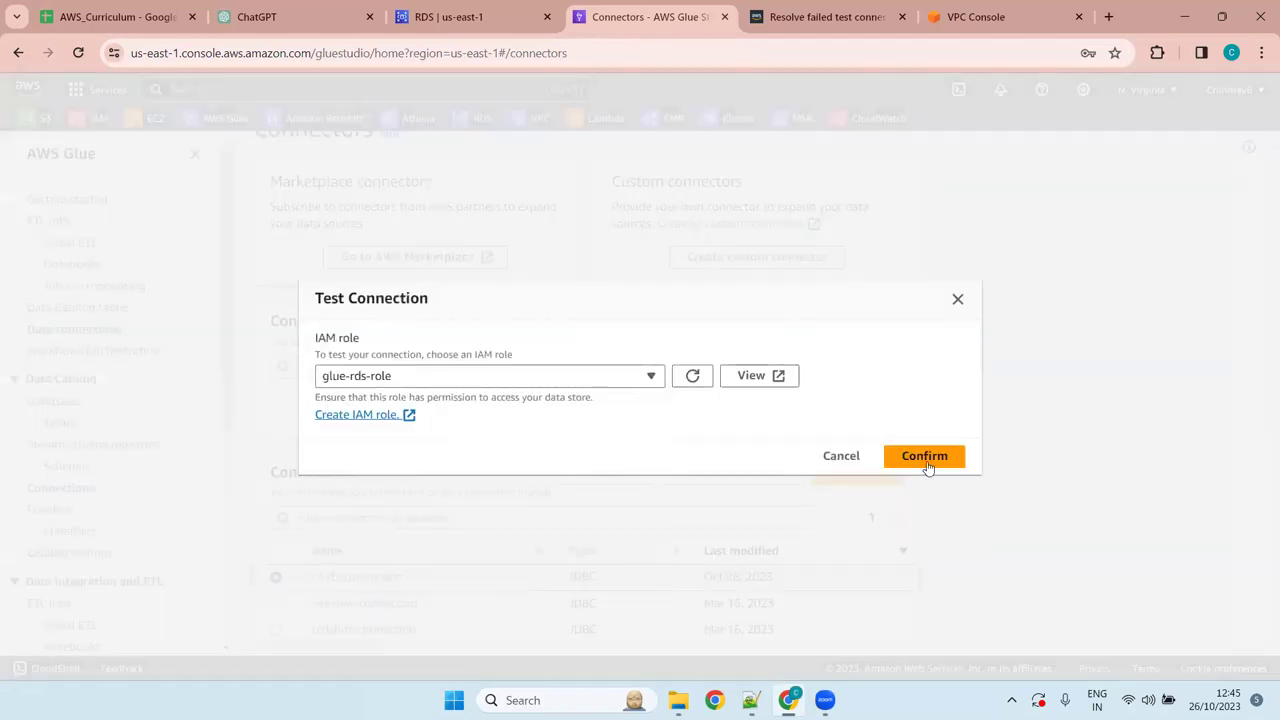
click(923, 458)
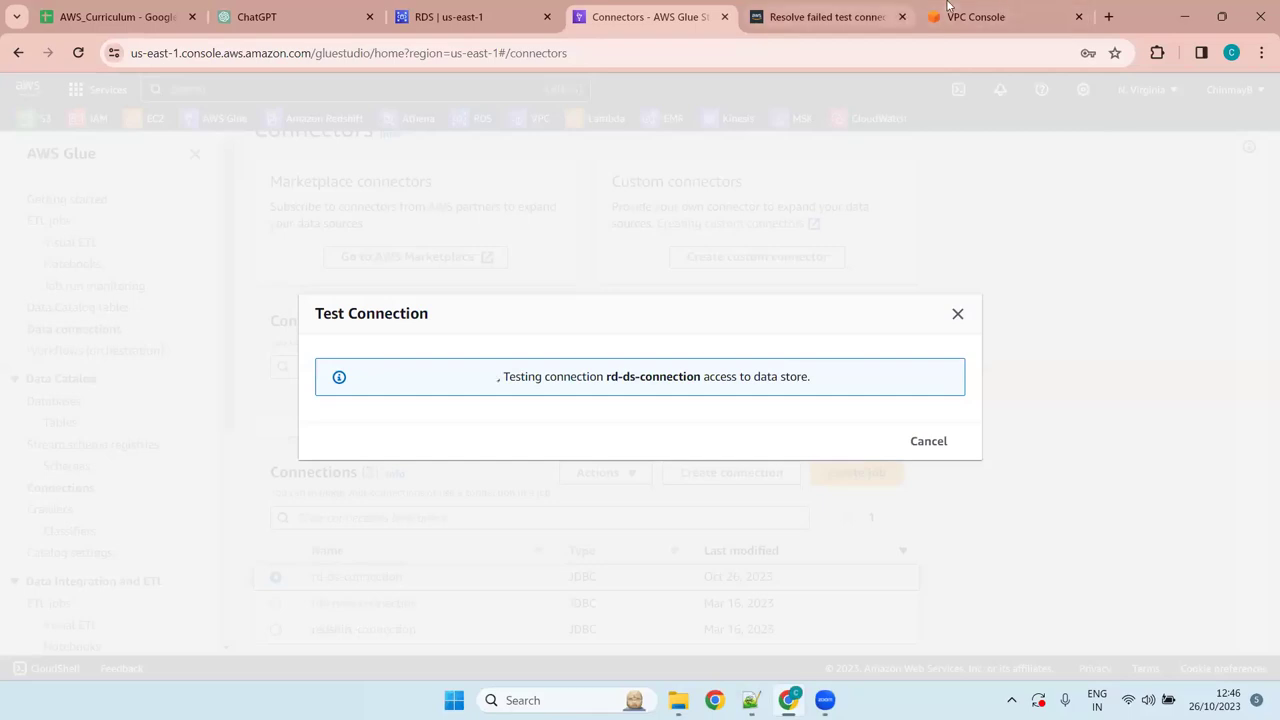
click(835, 16)
click(902, 16)
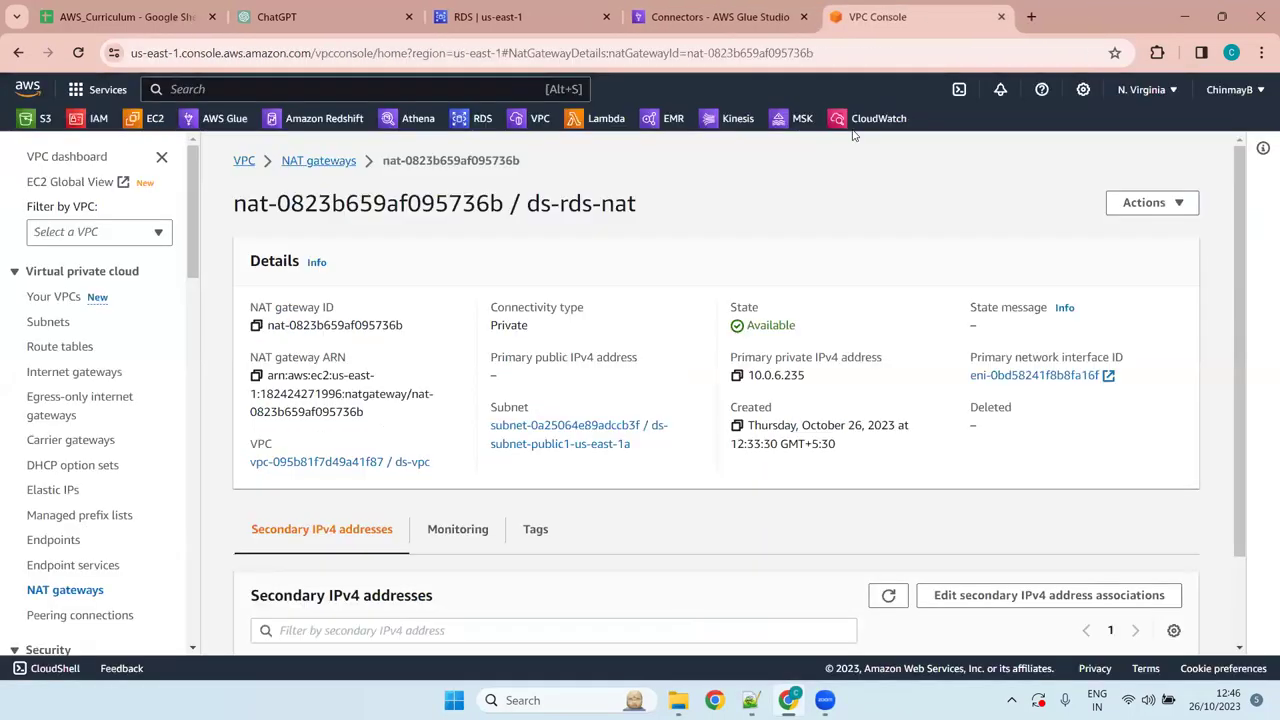
Return to the Glue Studio Connectors tab showing the NetworkingError: Network Failure test result
click(766, 6)
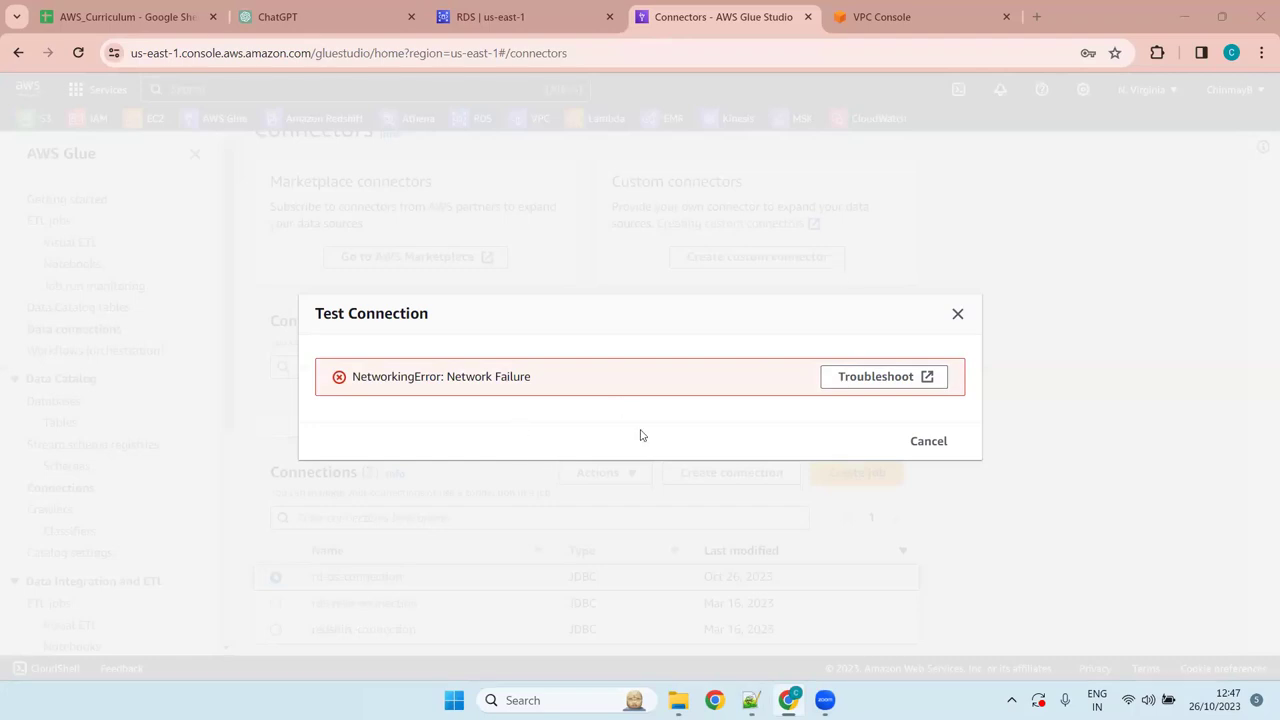
Dismiss the failed result and rerun the rd-ds-connection test with glue-rds-role
click(957, 315)
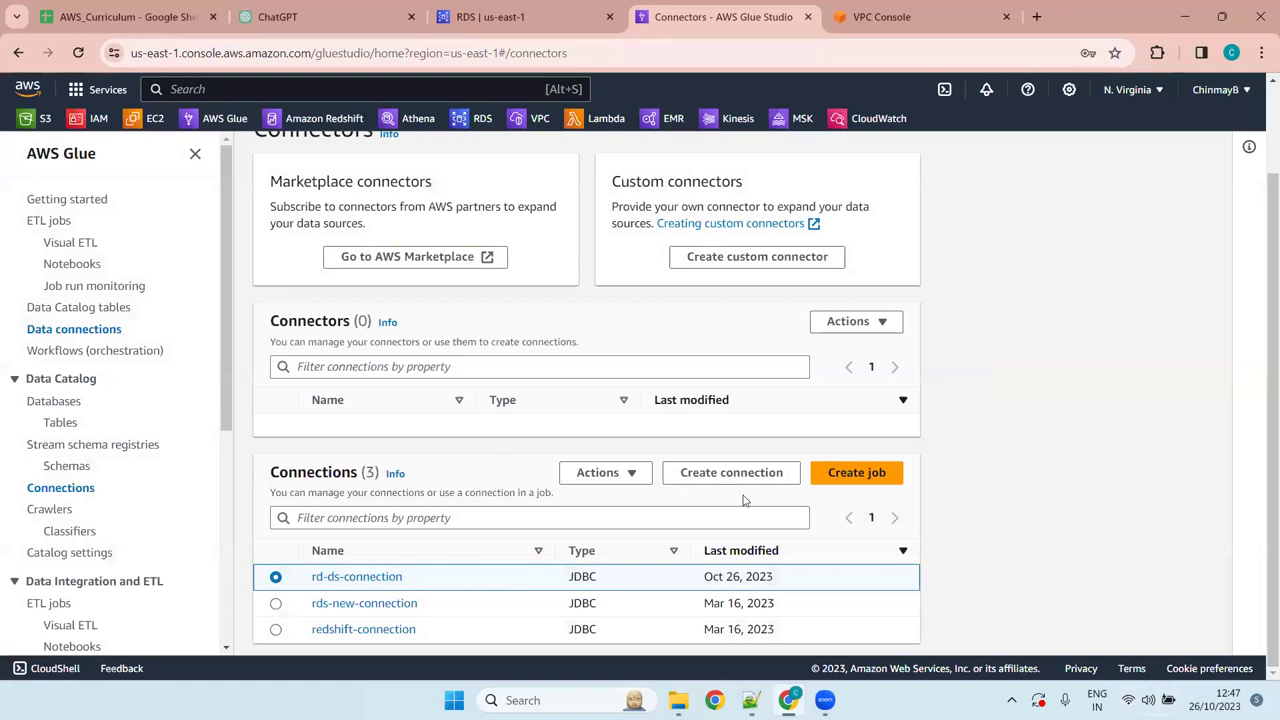
click(613, 476)
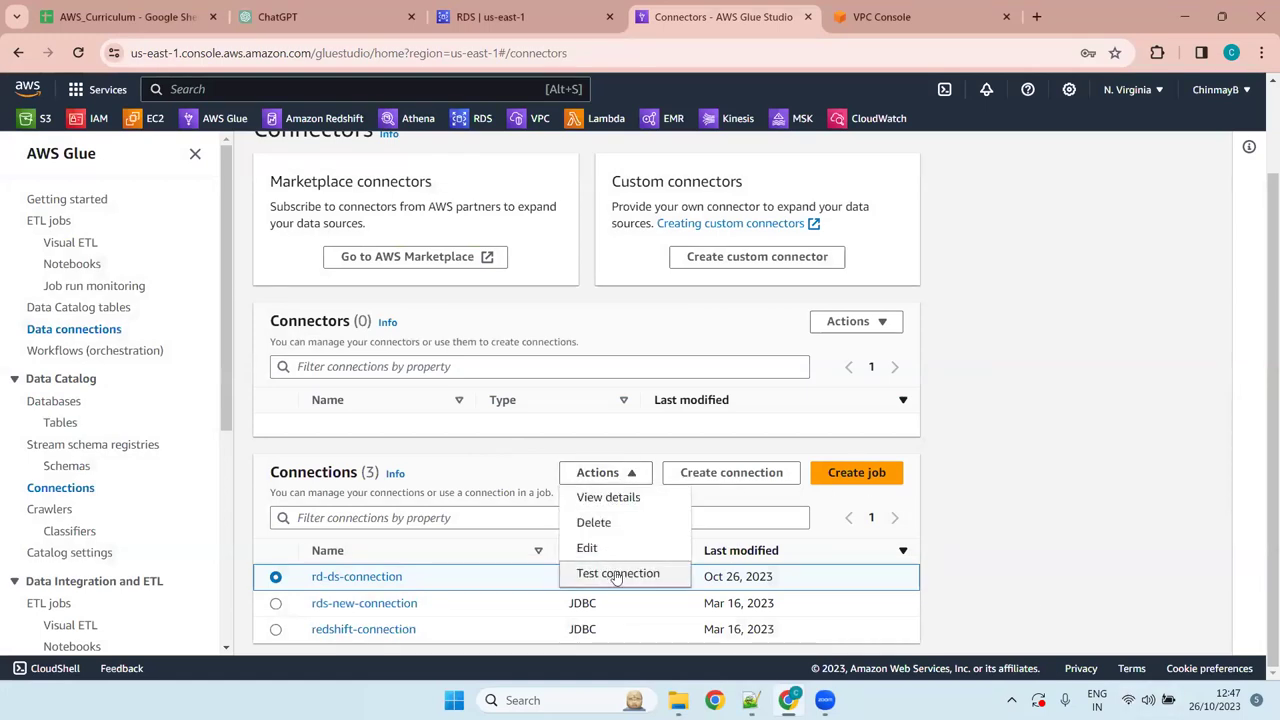
click(611, 574)
click(597, 375)
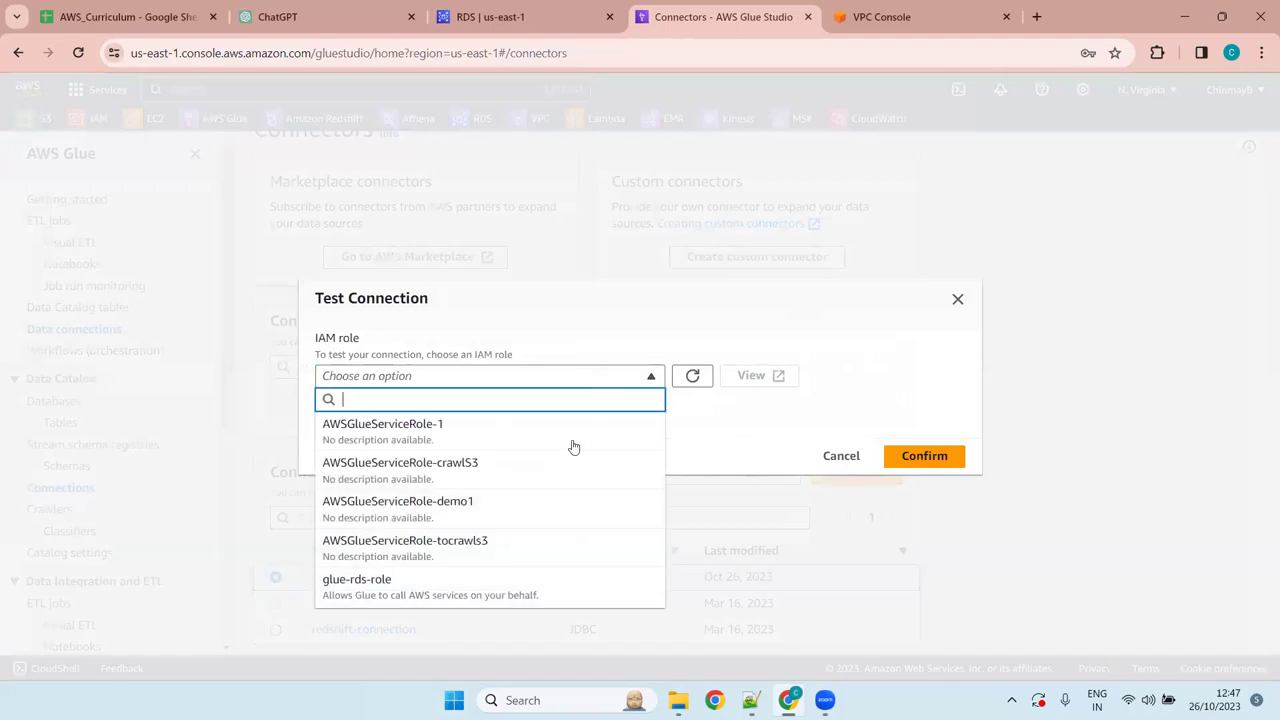
click(524, 588)
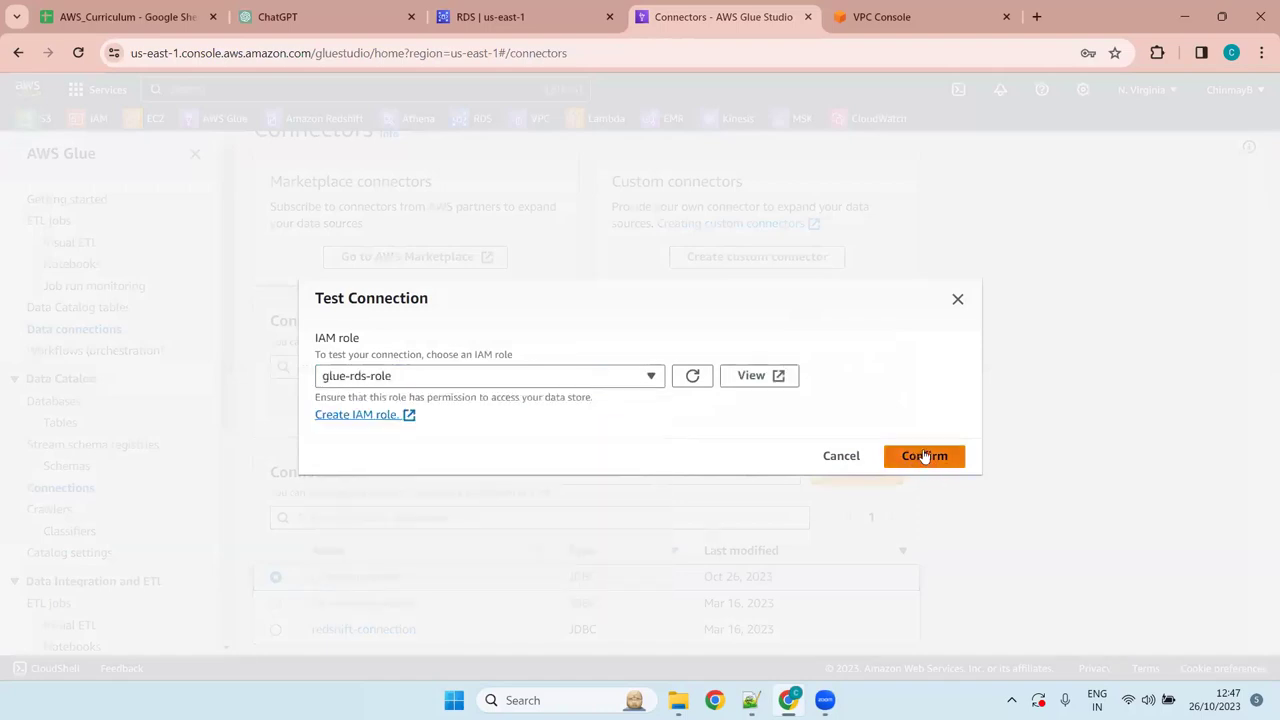
click(918, 458)
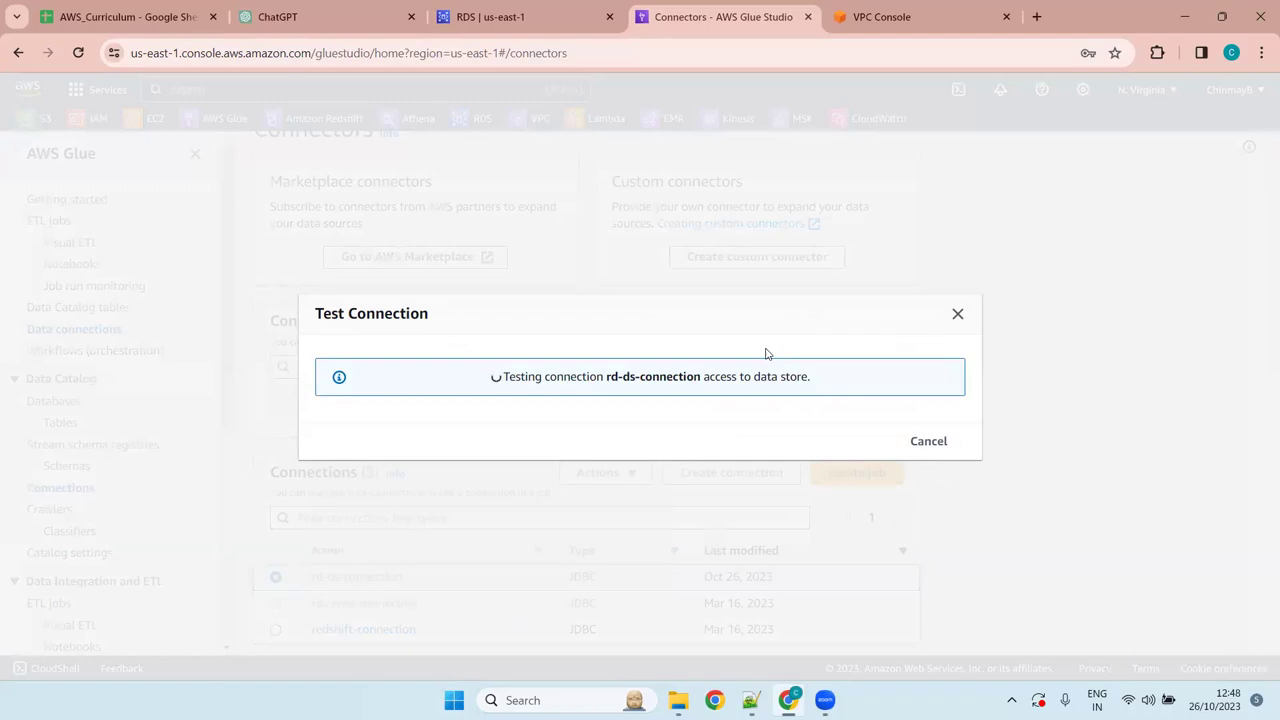
Add a new line '4]Edit Network properties' after line 900 in the Notepad++ notes, fixing the typo
mouse_move(757, 694)
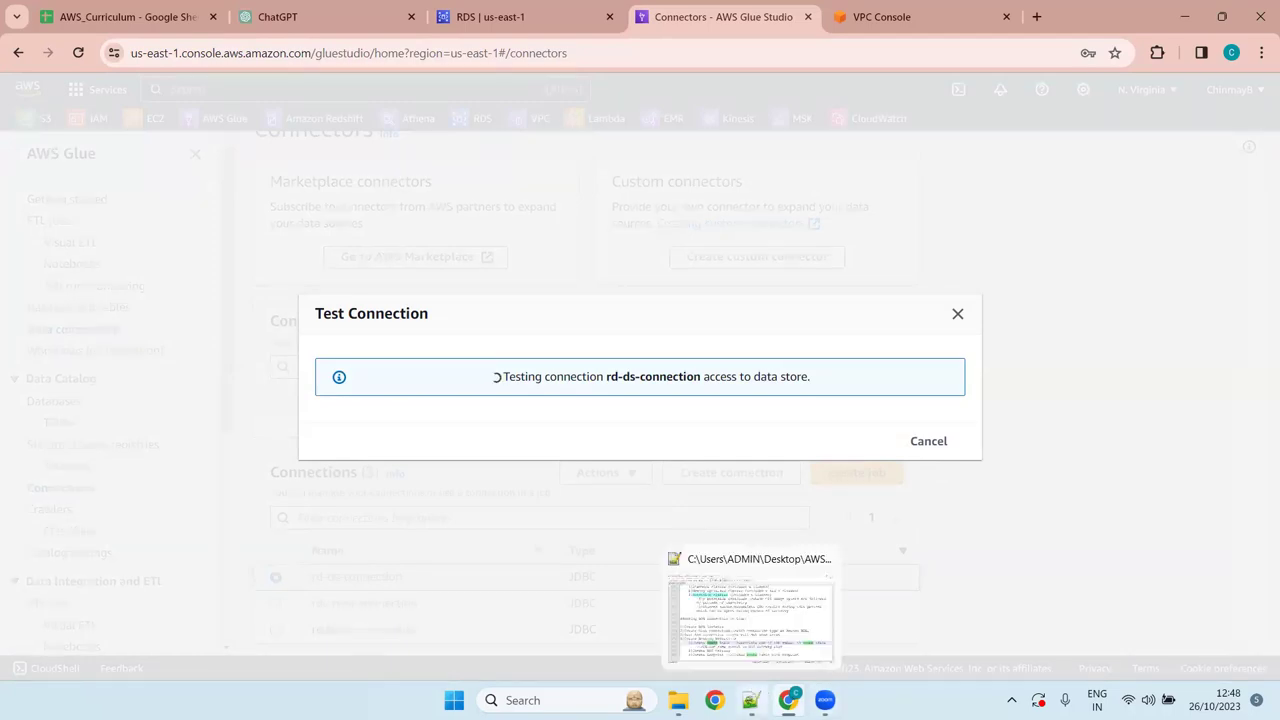
key(alt+Tab)
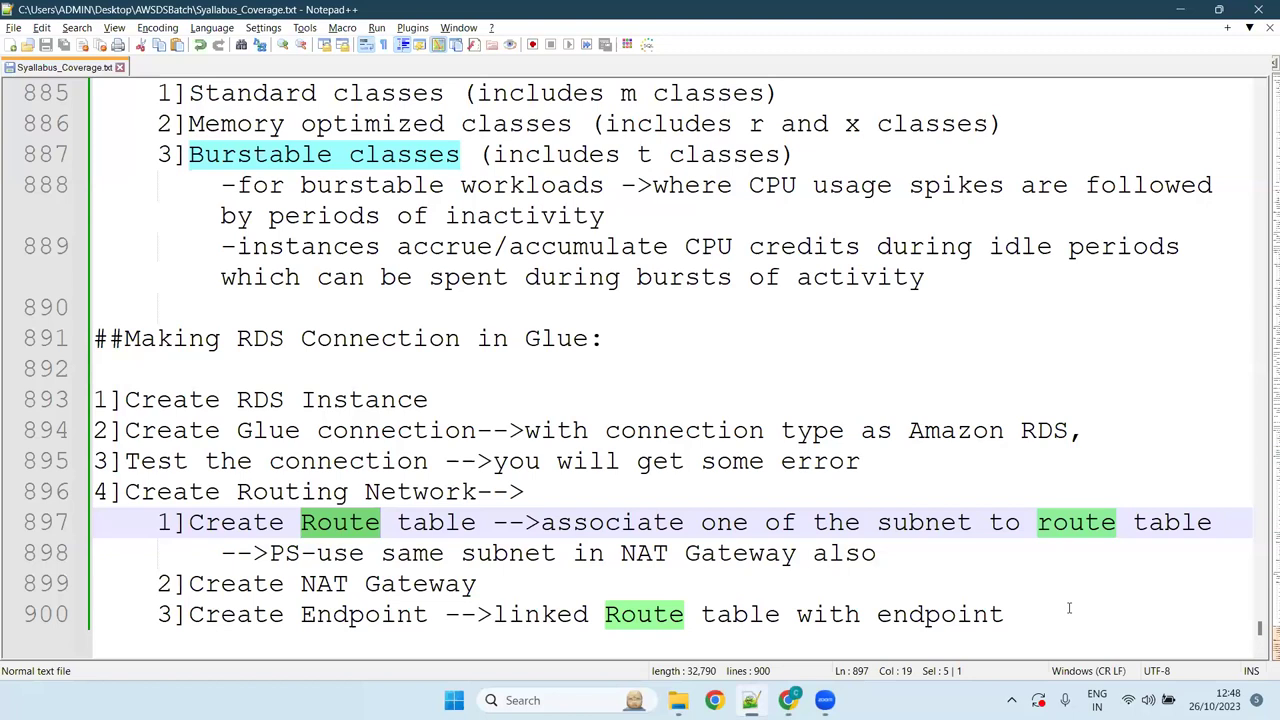
click(1069, 608)
key(Return)
text(4]Edit )
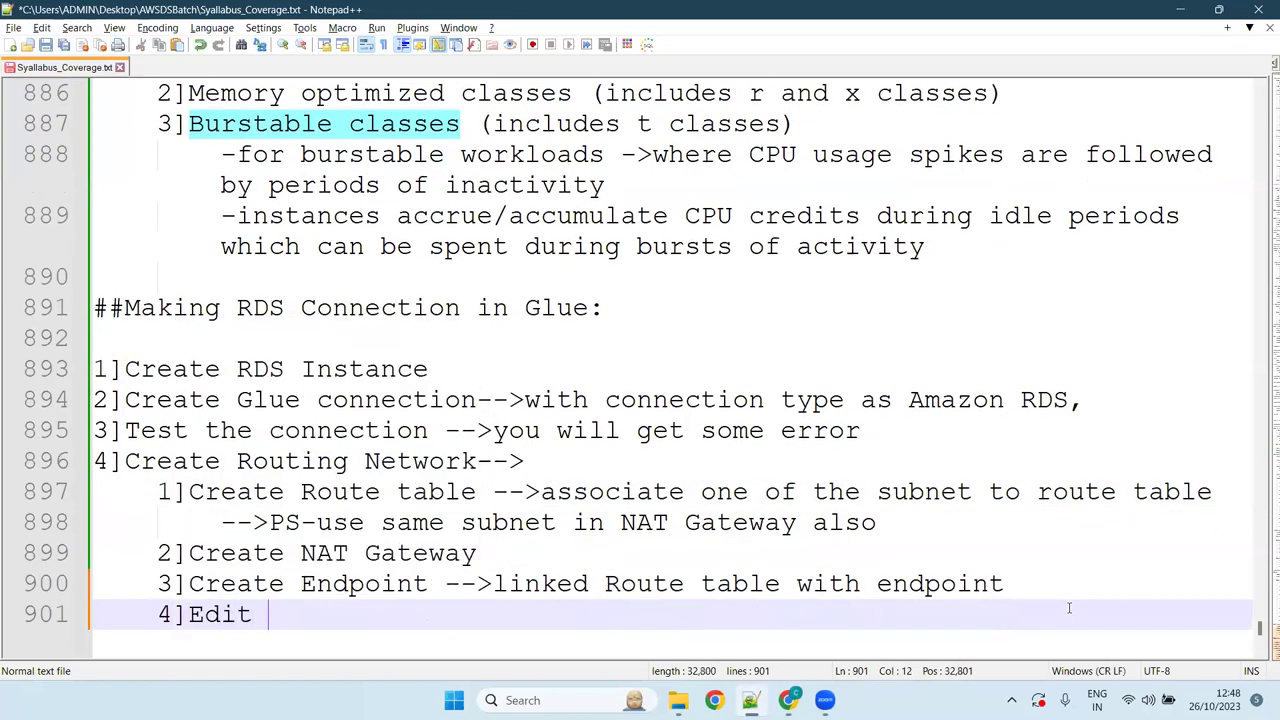
text(Netw)
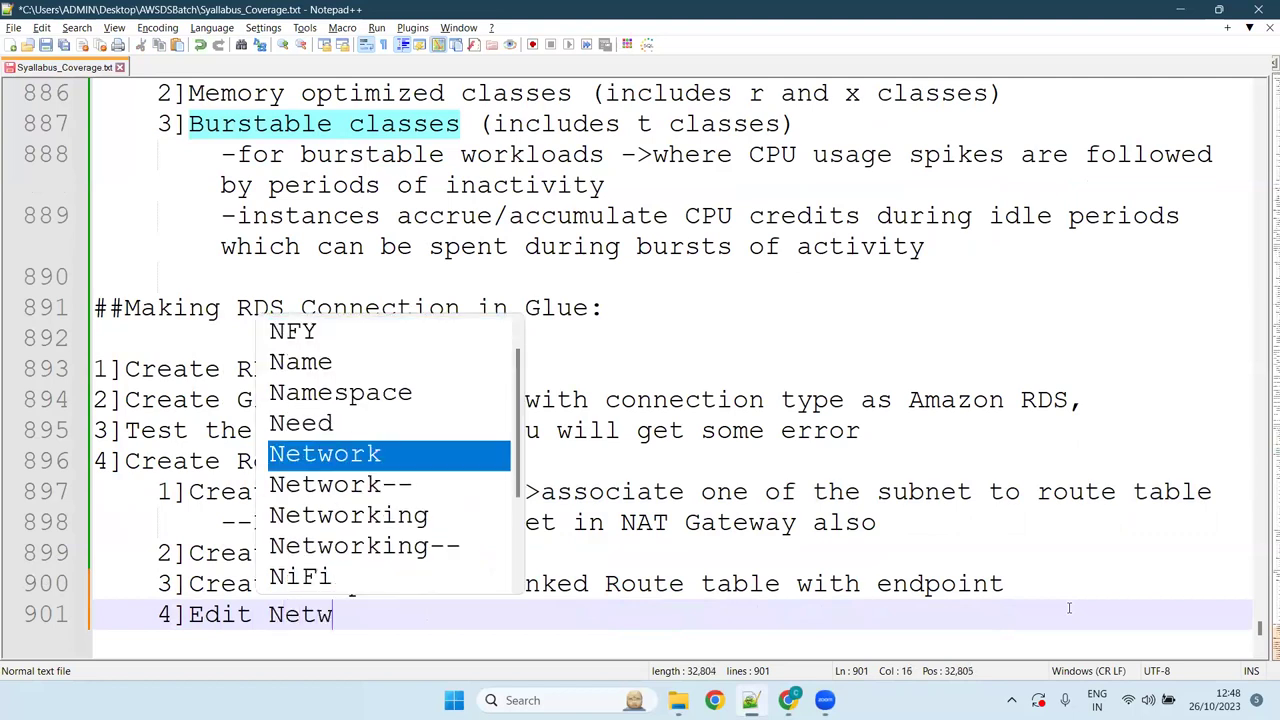
text(ork )
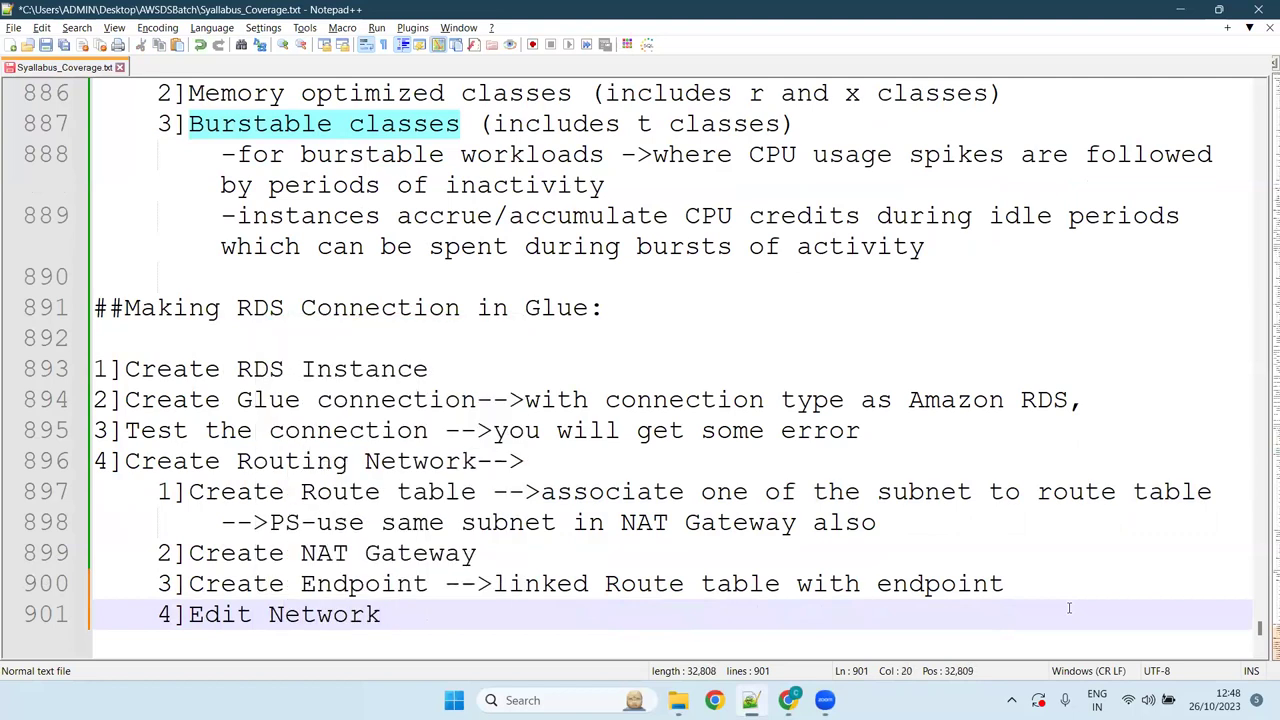
text(prperties)
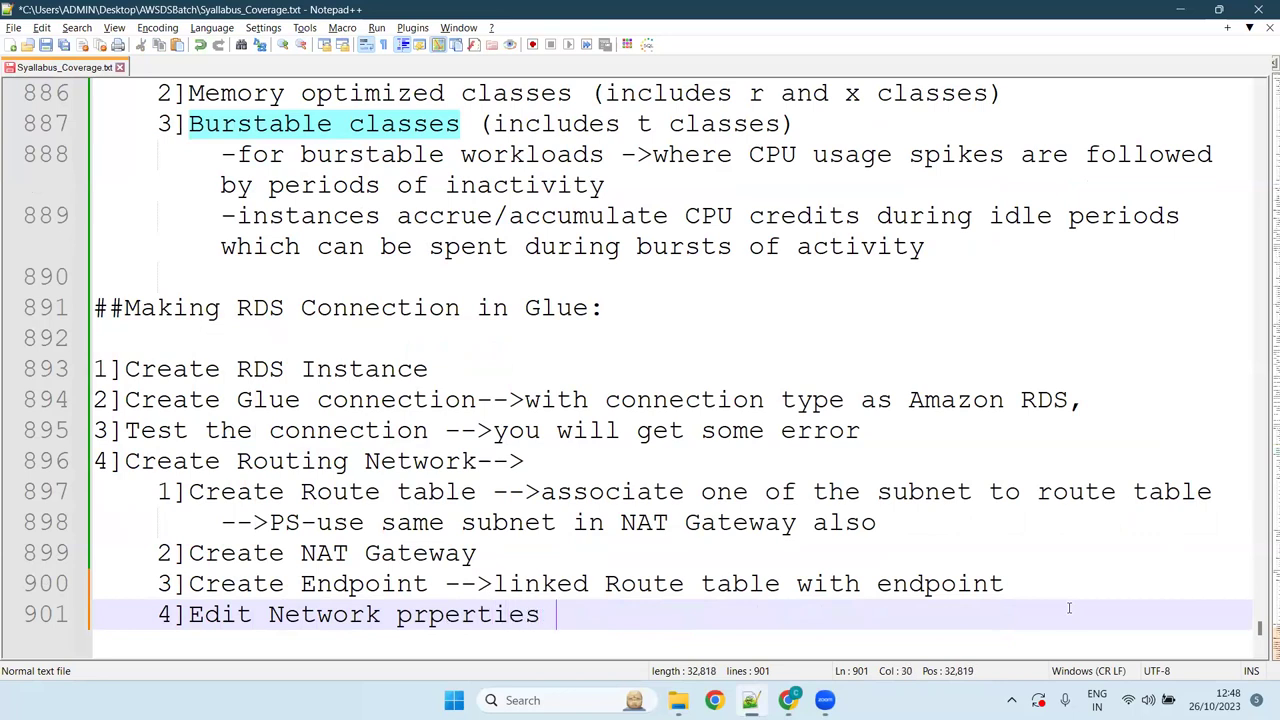
key(Left)
key(Left)
key(Left)
key(Left)
key(Left)
key(Left)
key(Left)
key(Left)
key(Left)
key(Right)
text(o)
key(Right)
key(End)
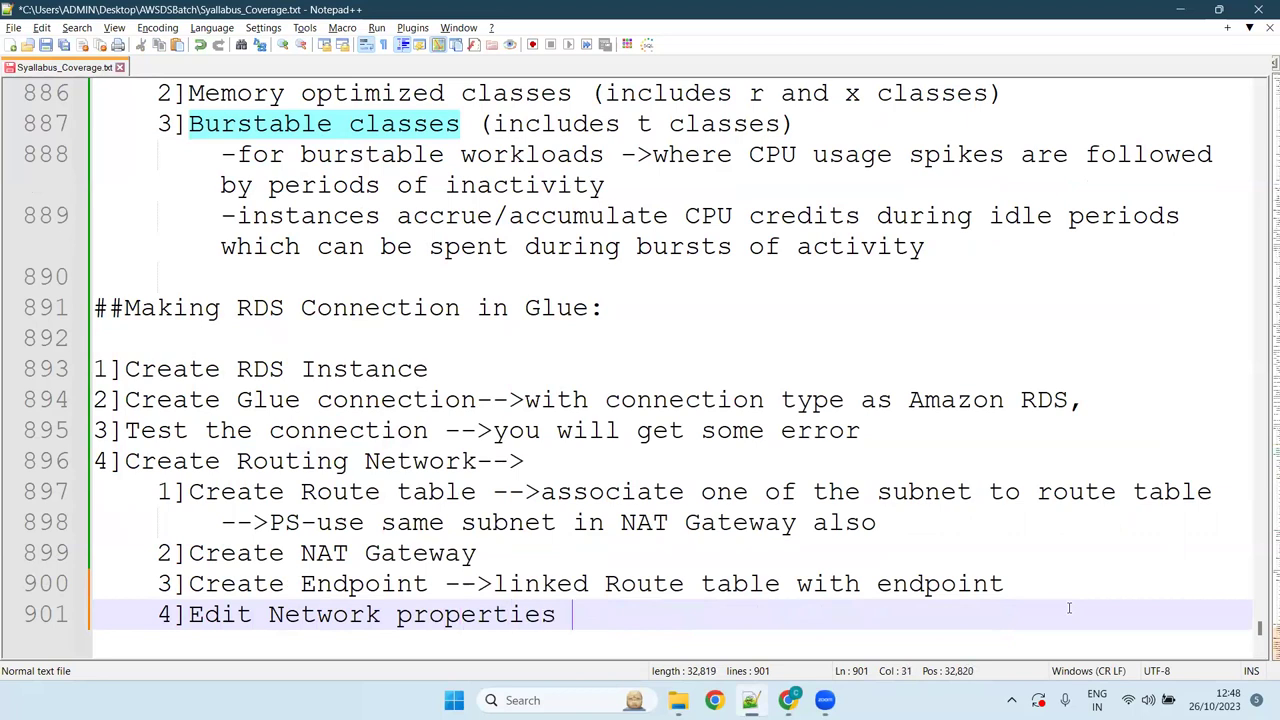
Finish the line with 'in Glue Connection-->provide ame vps and subnet,Security group' and save the notes
text(in Gl)
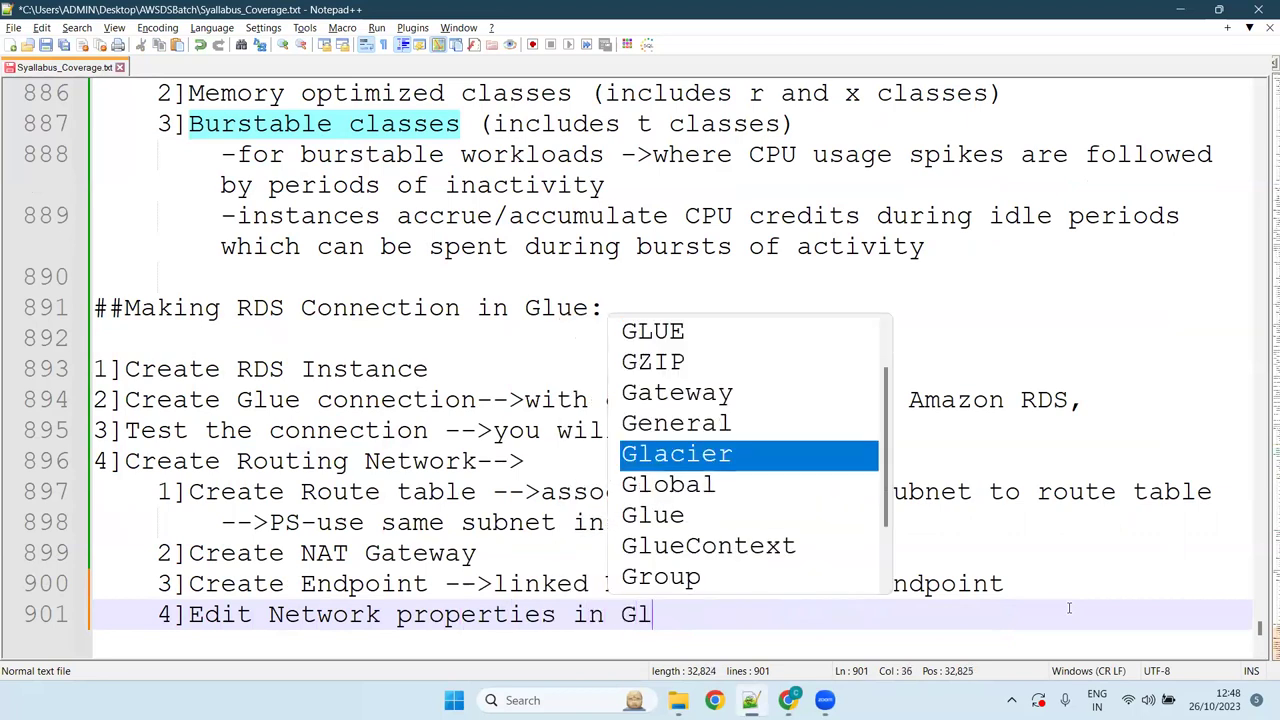
text(ue Connec)
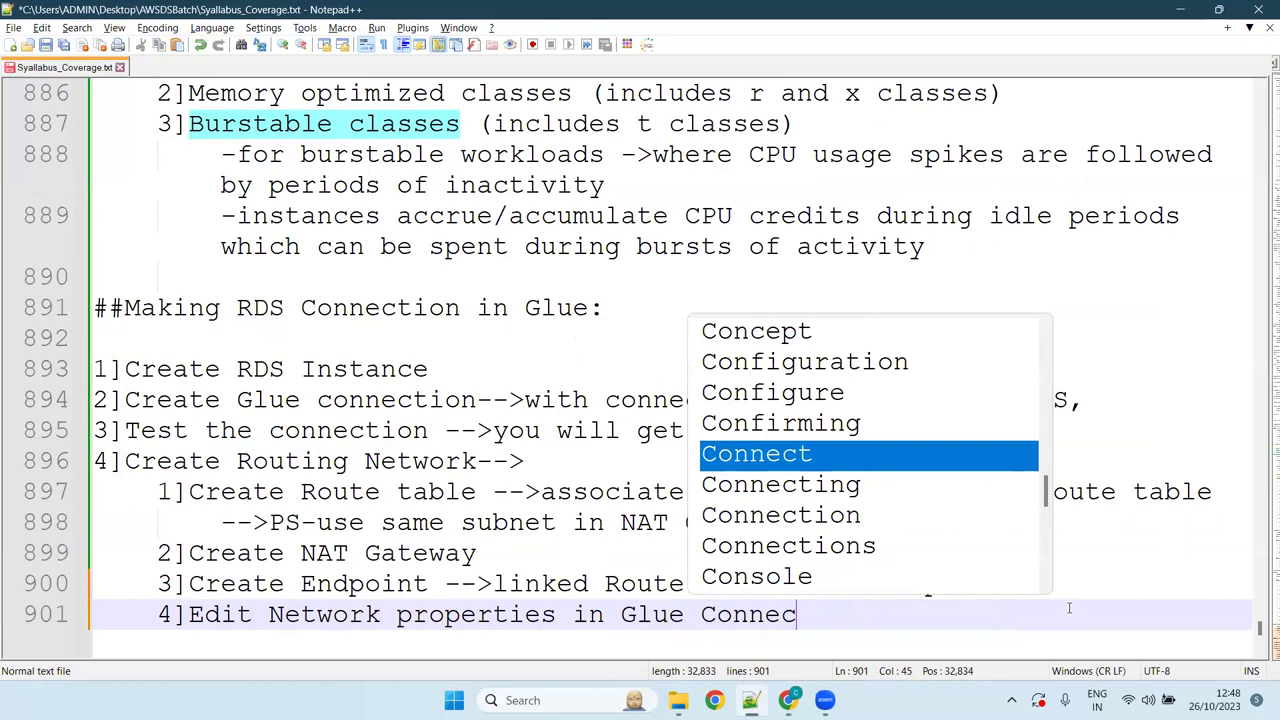
text(tion-)
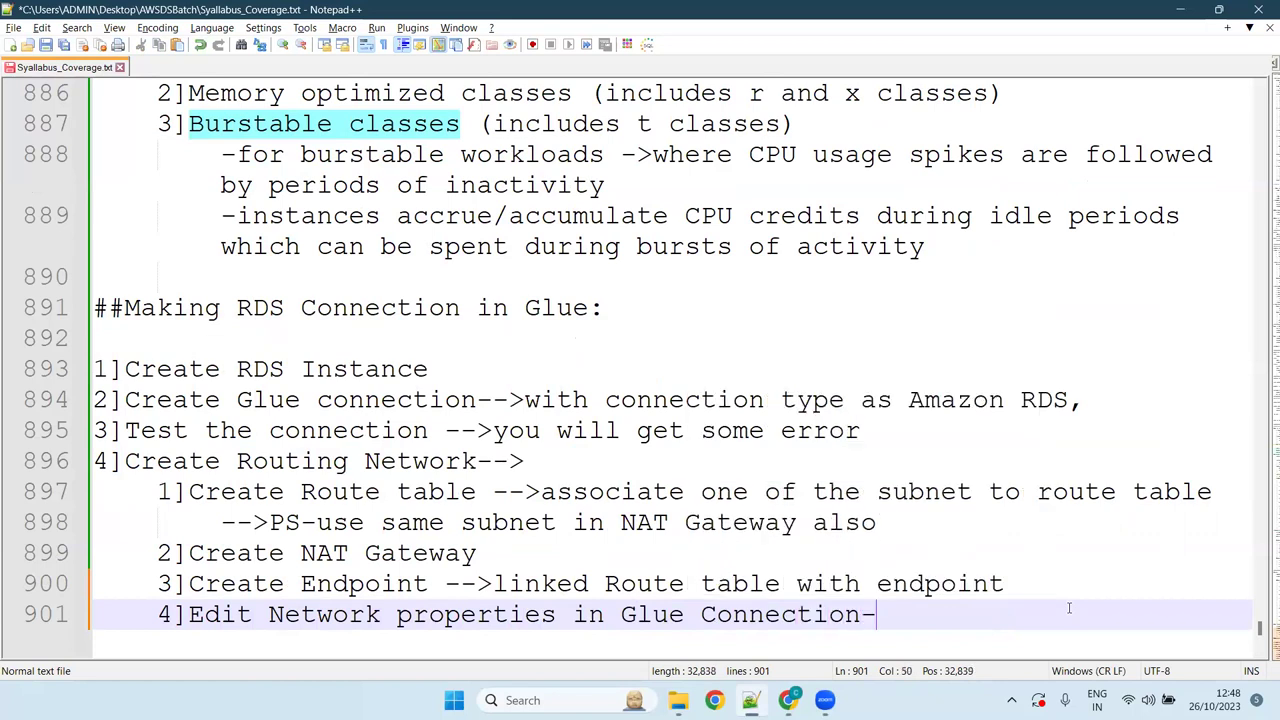
text(->pr)
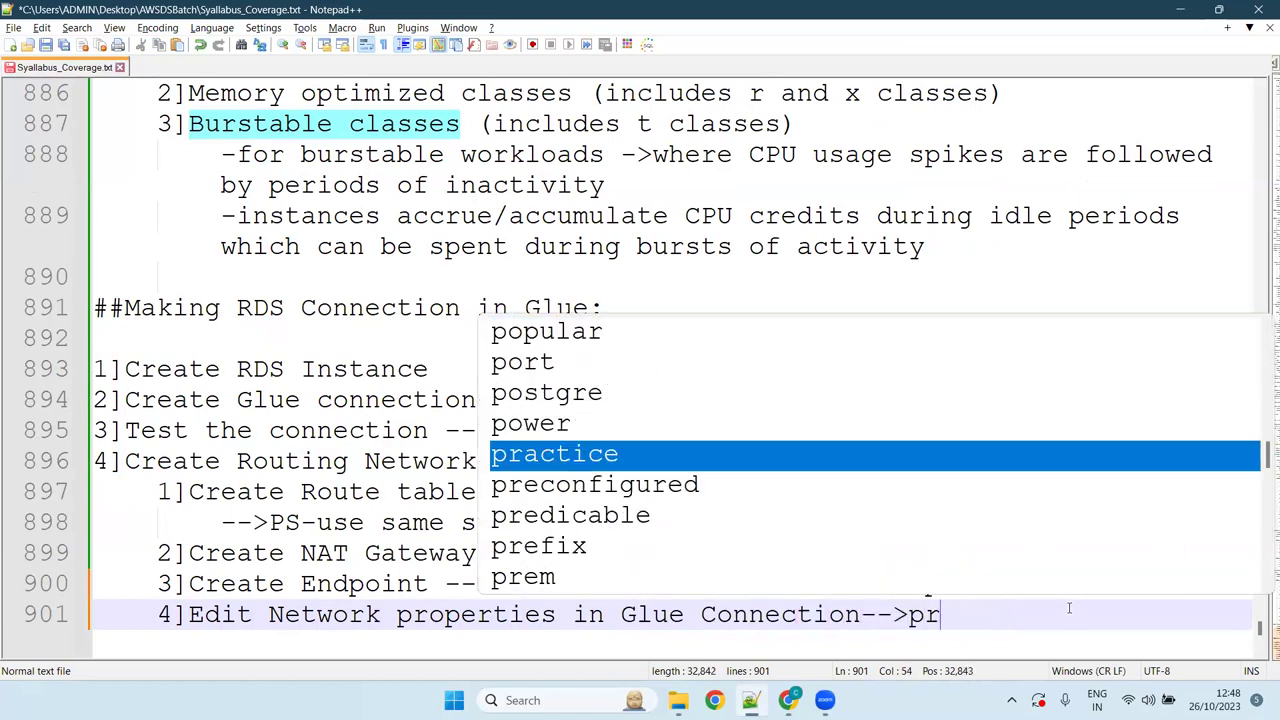
text(ovide ame )
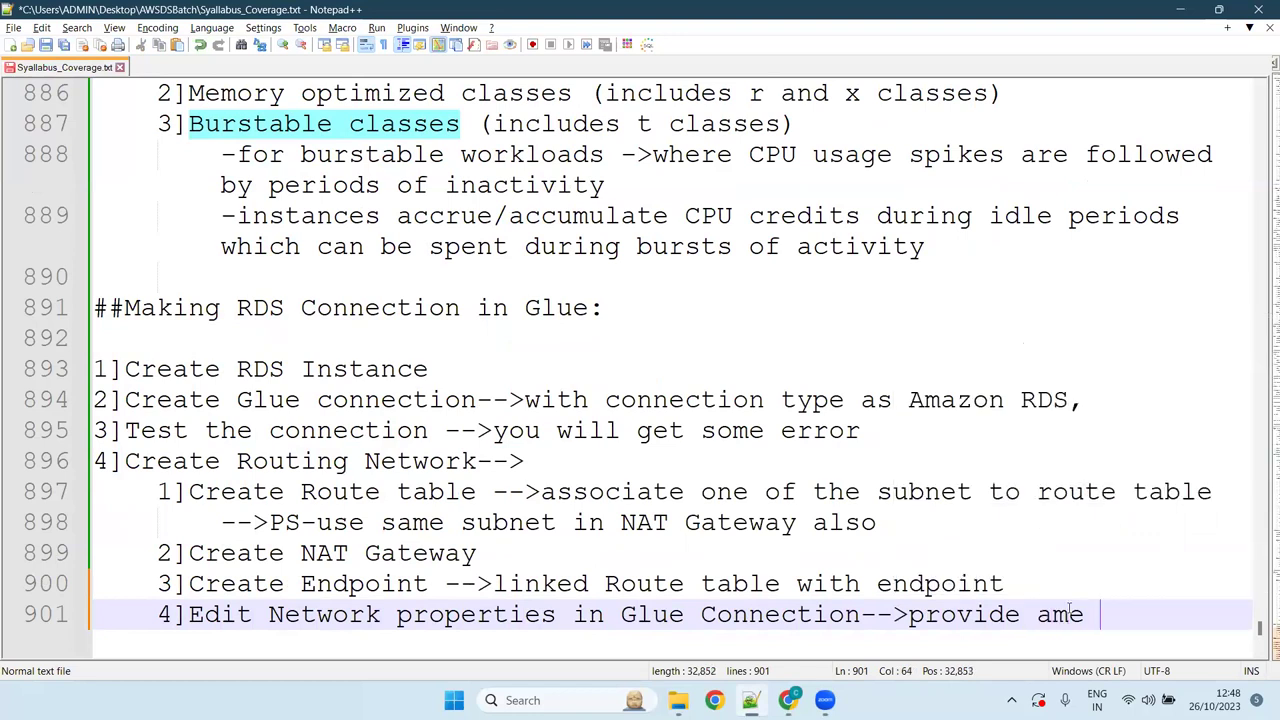
text(vps and )
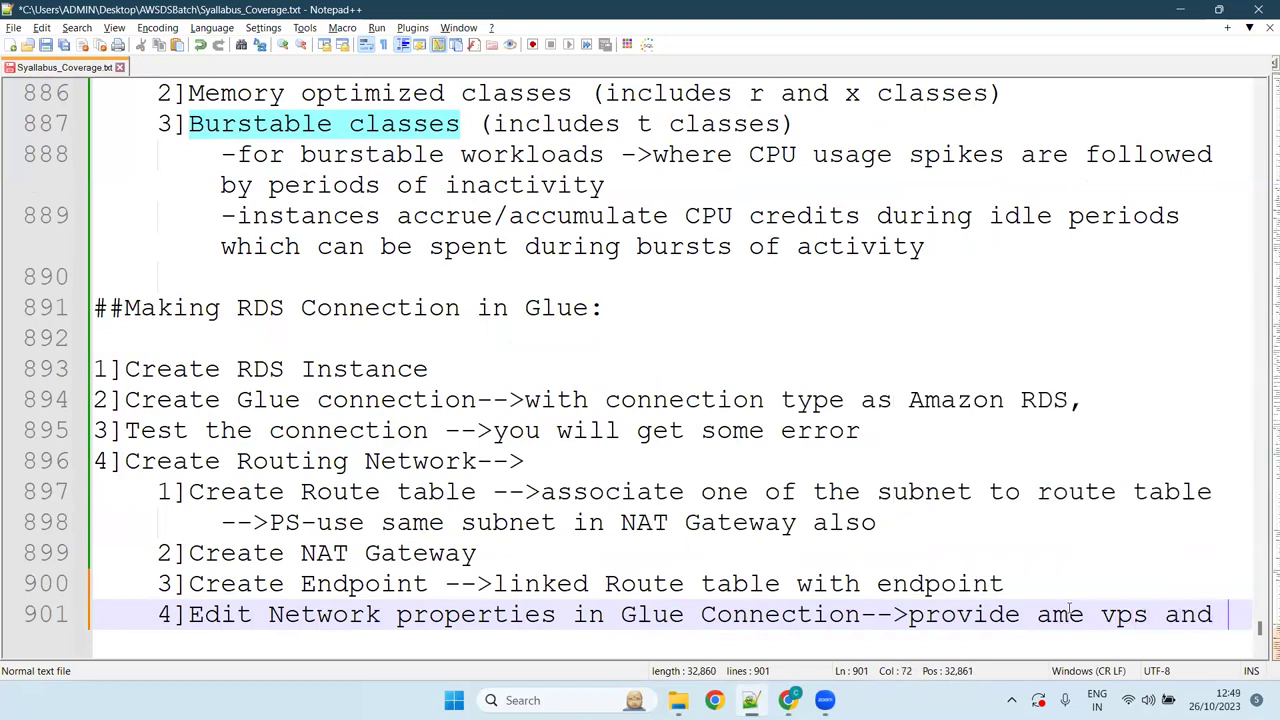
text(subnet)
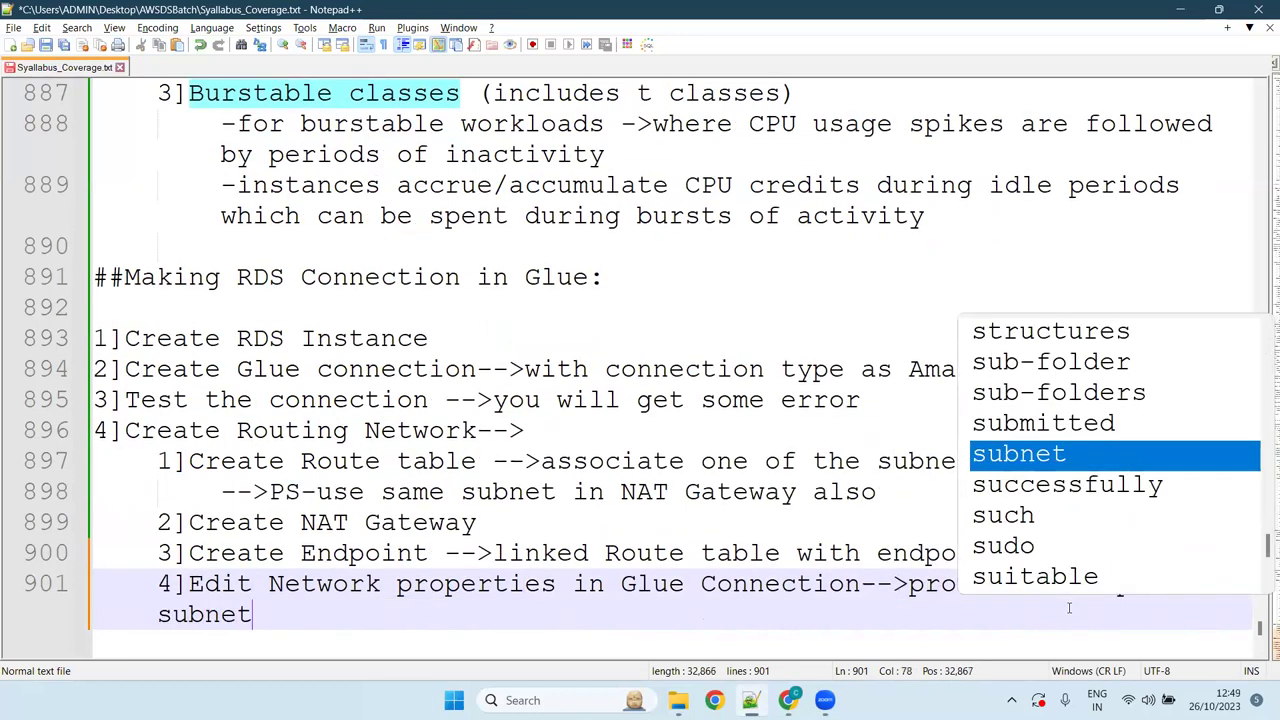
text(,)
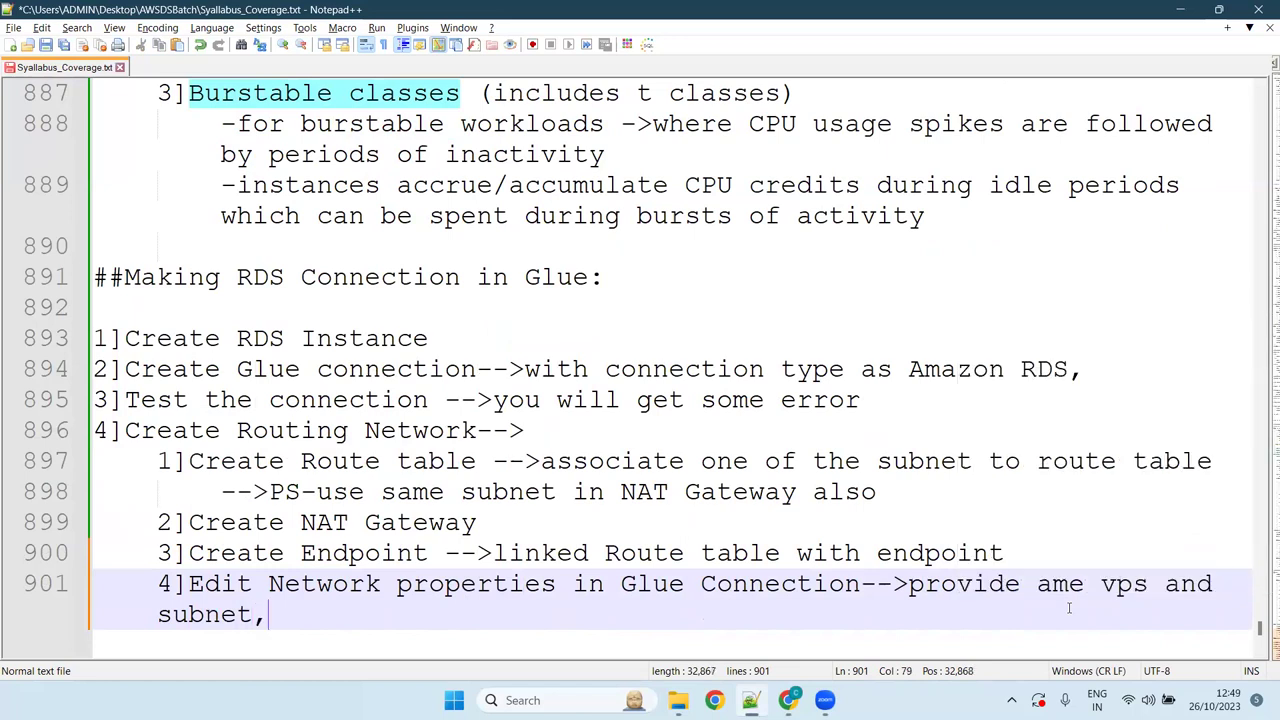
text(Securit)
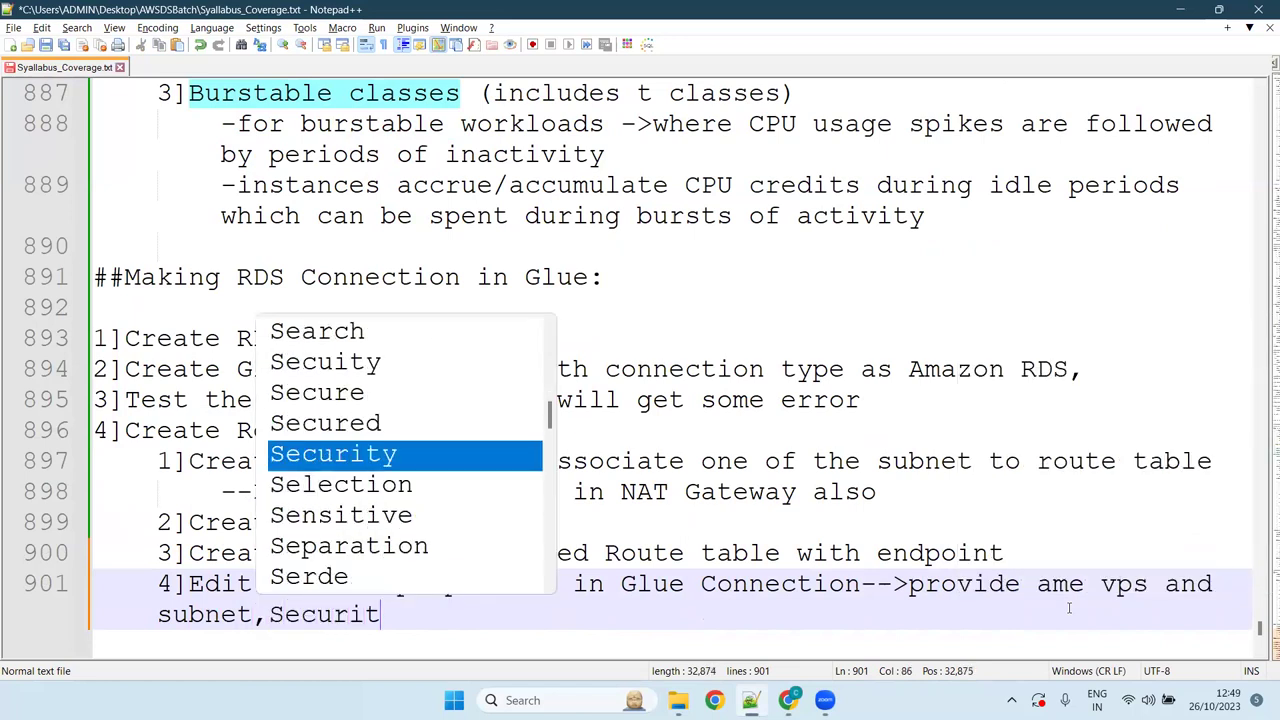
text(y group)
key(Escape)
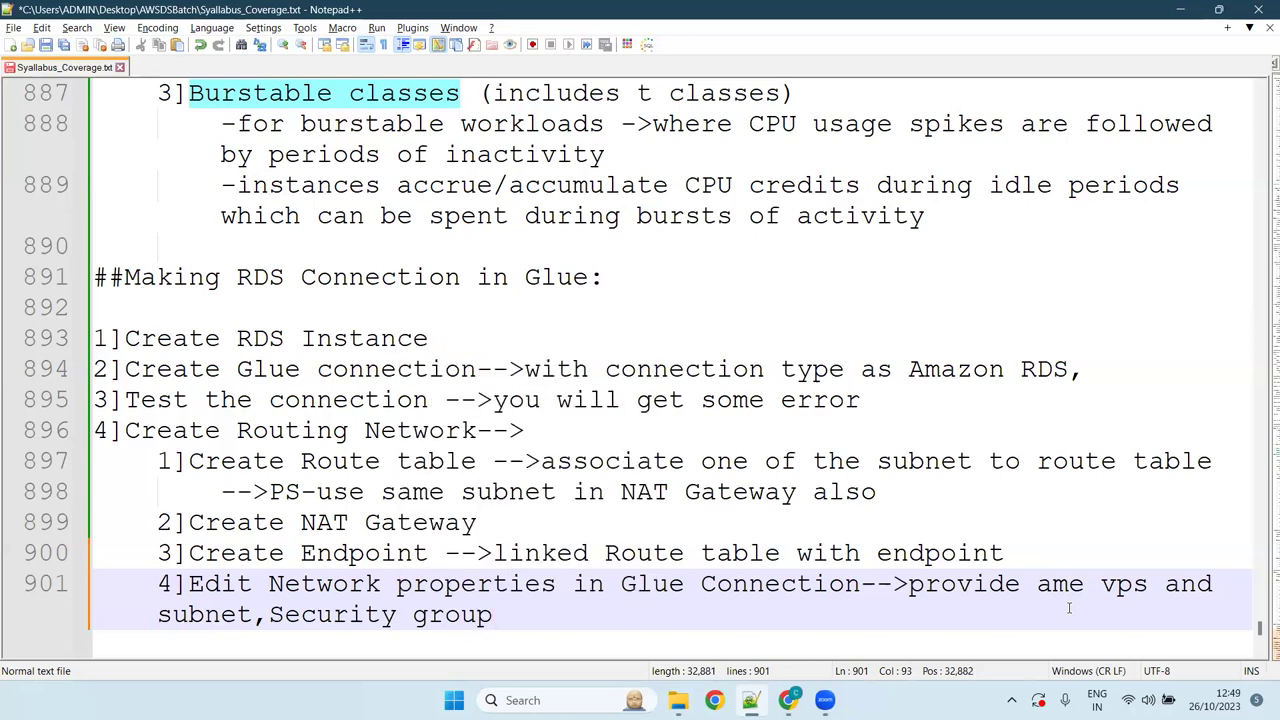
key(ctrl+s)
key(alt+Tab)
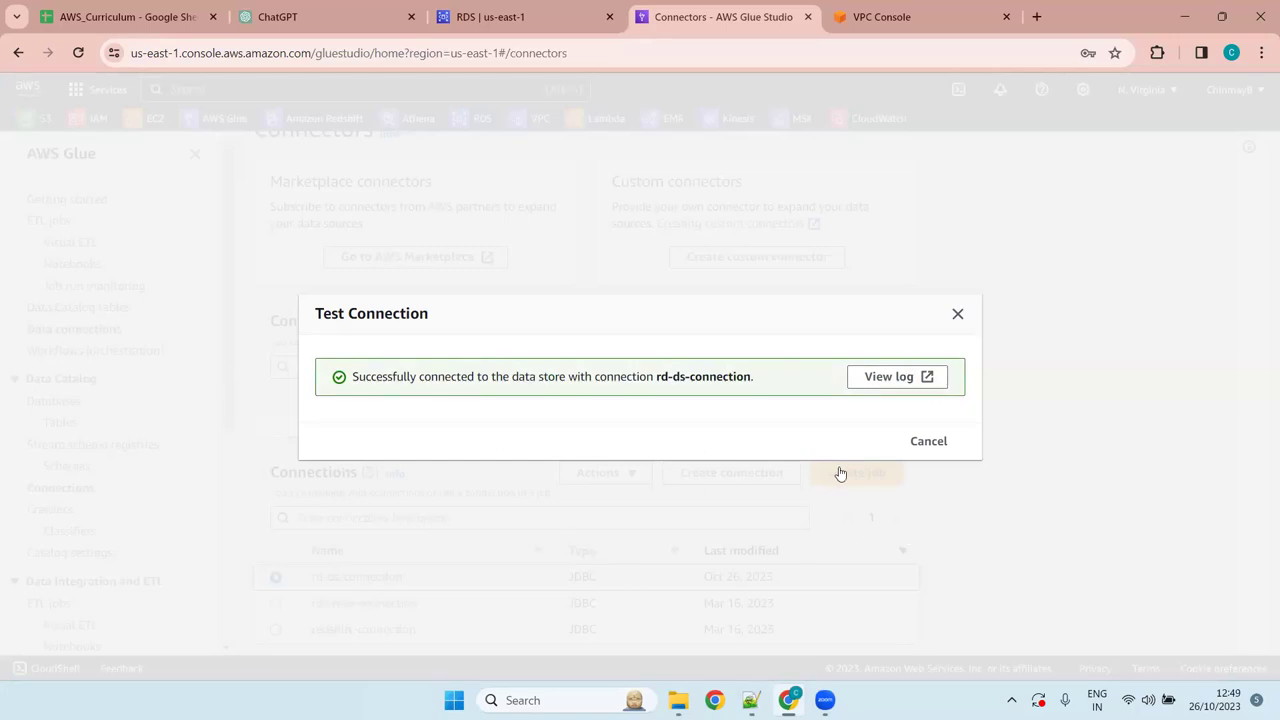
Close the Test Connection dialog once it reports rd-ds-connection connected successfully
click(957, 315)
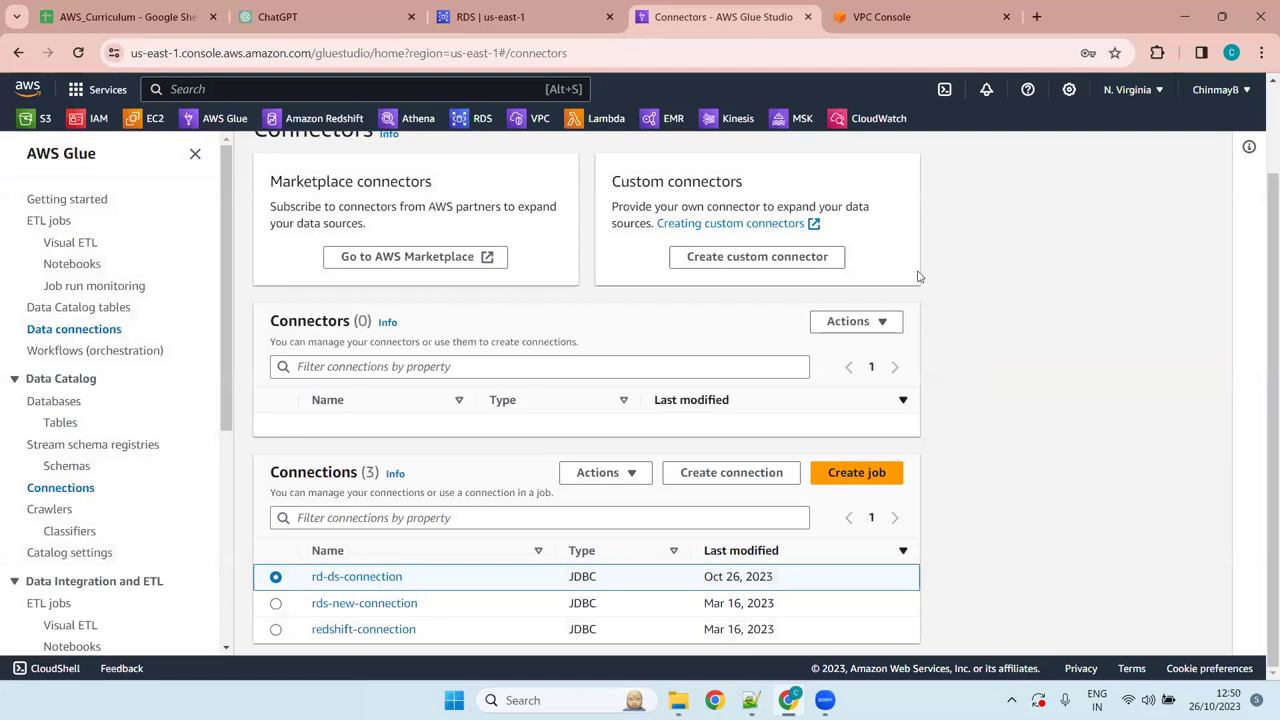
Switch to the RDS tab to view ds-rds-instance's Connectivity & security section and its rds-sg rules
key(ctrl+shift+Tab)
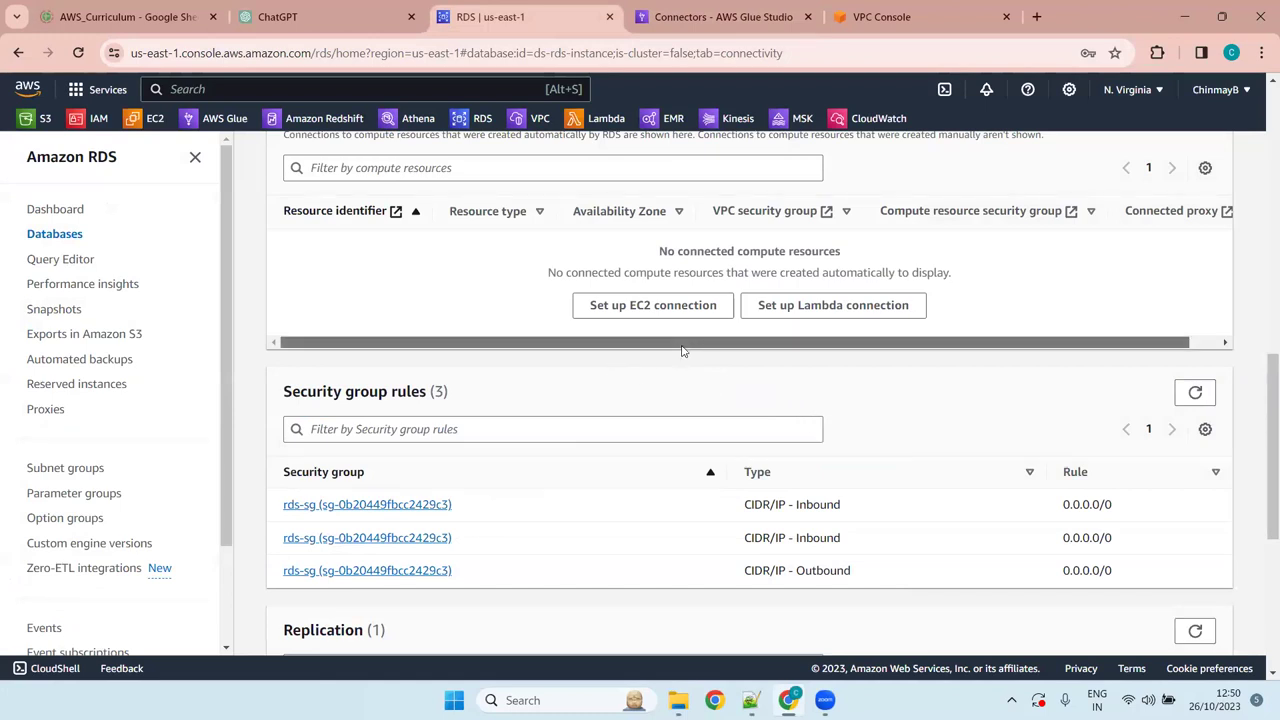
drag(683, 350, 748, 348)
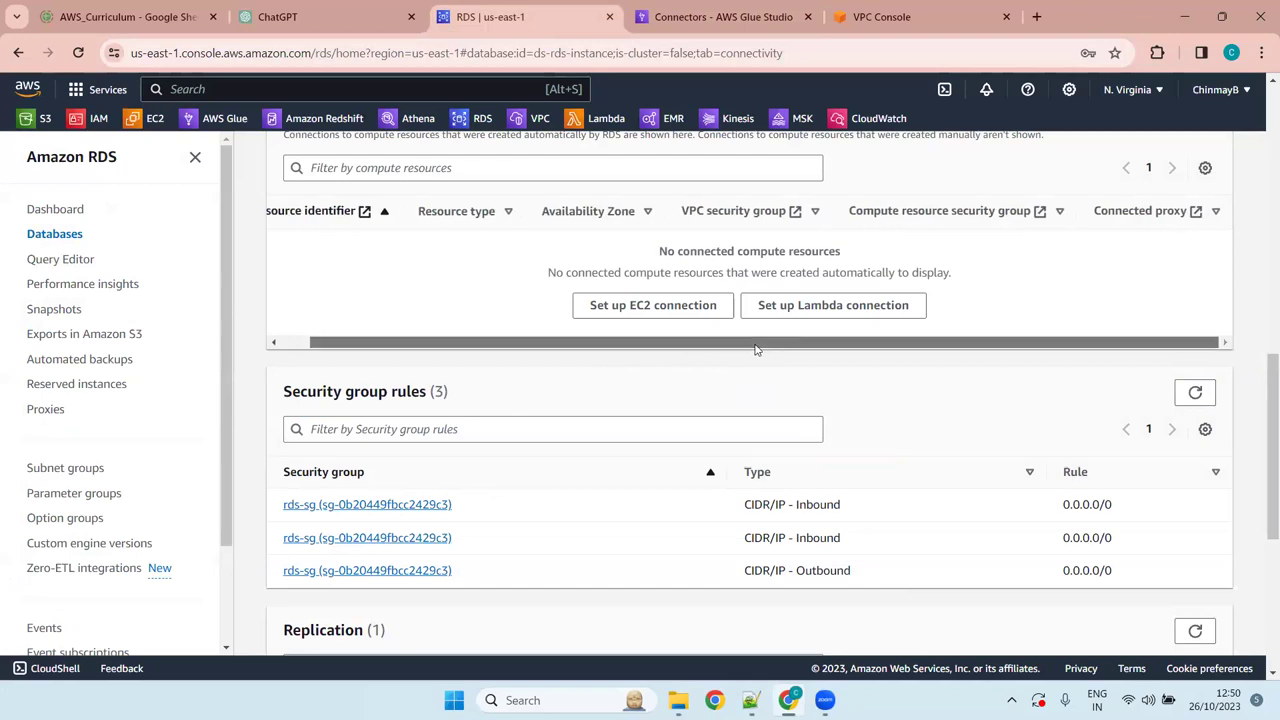
drag(756, 349, 654, 352)
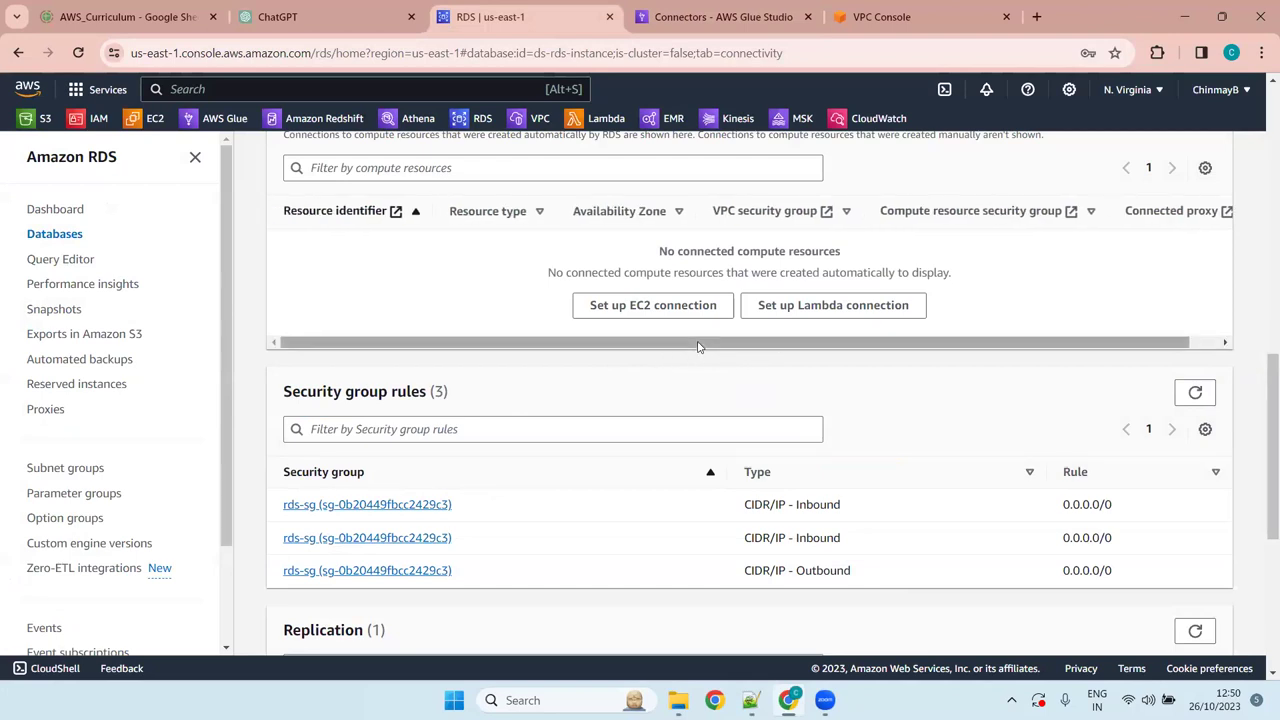